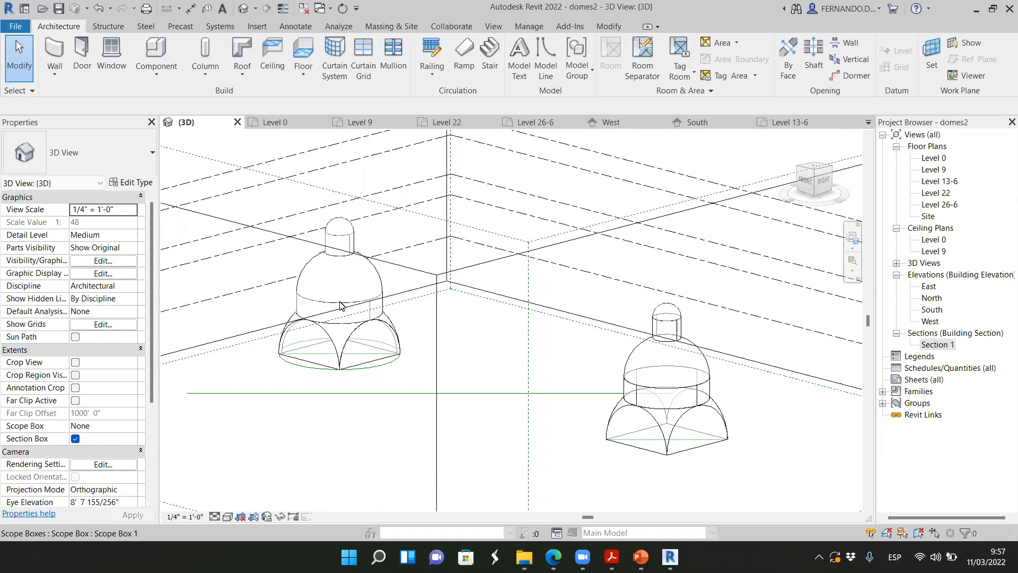
Try to create a Generic Roof - 300mm by face on the arched base of the dome without a circle
scroll(352, 354, up, 2)
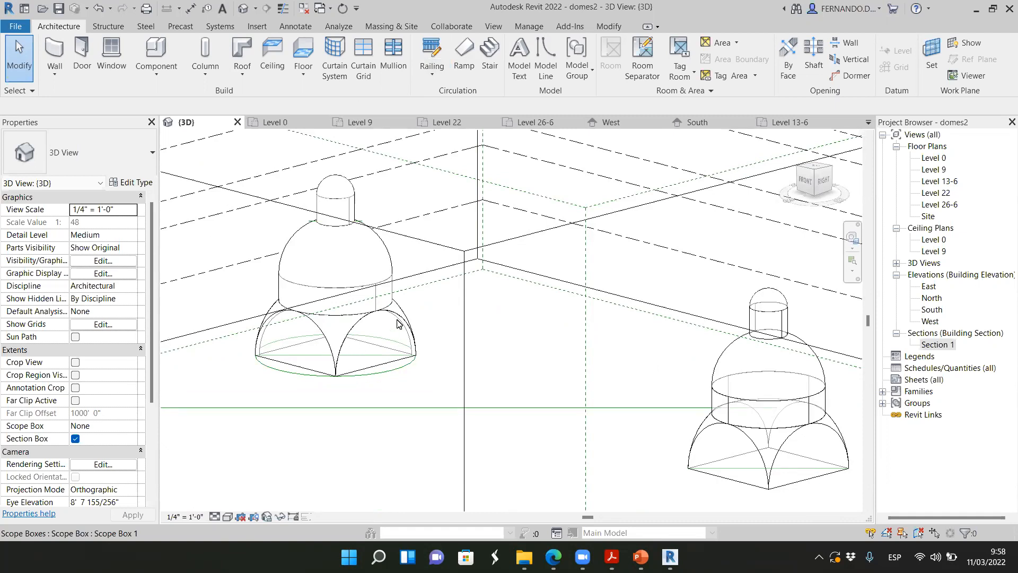
scroll(400, 323, up, 1)
scroll(400, 315, up, 1)
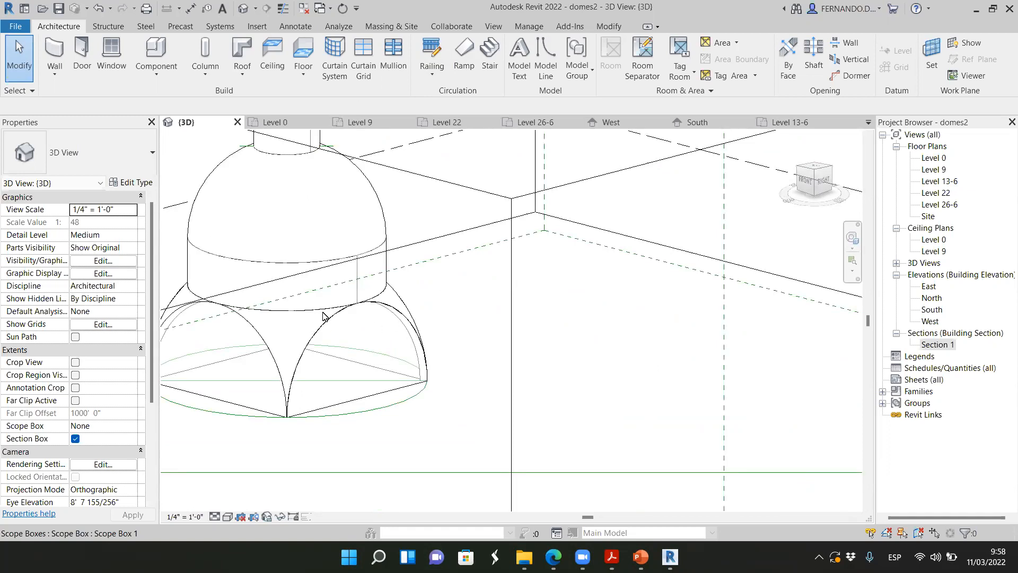
scroll(325, 317, down, 5)
scroll(484, 348, down, 3)
scroll(638, 408, up, 3)
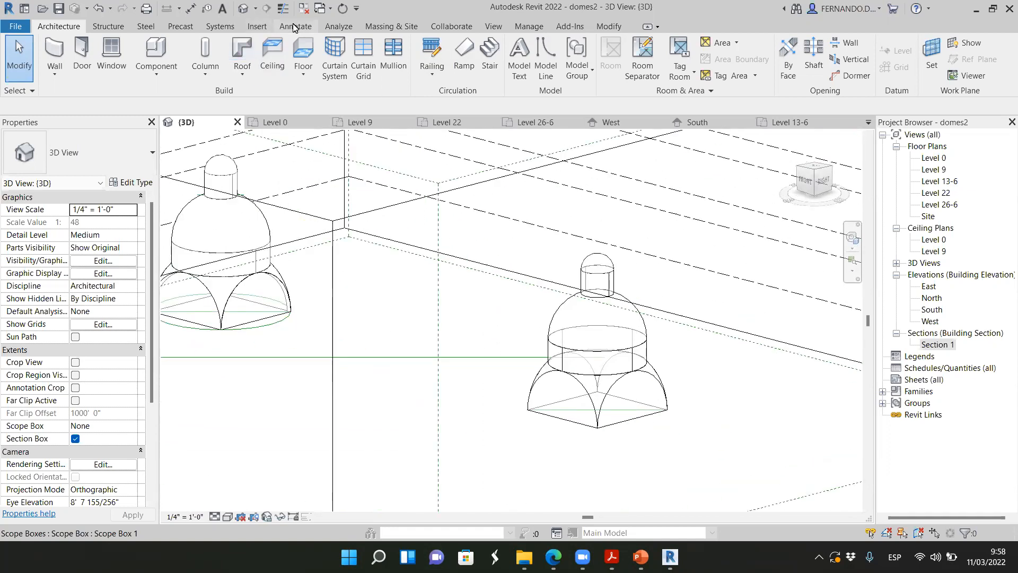
click(390, 27)
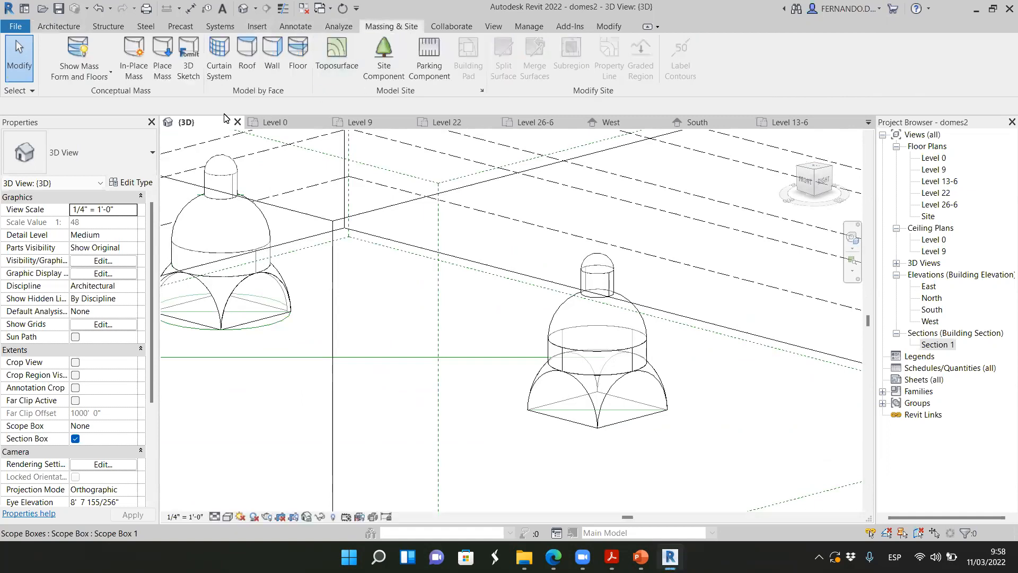
click(248, 57)
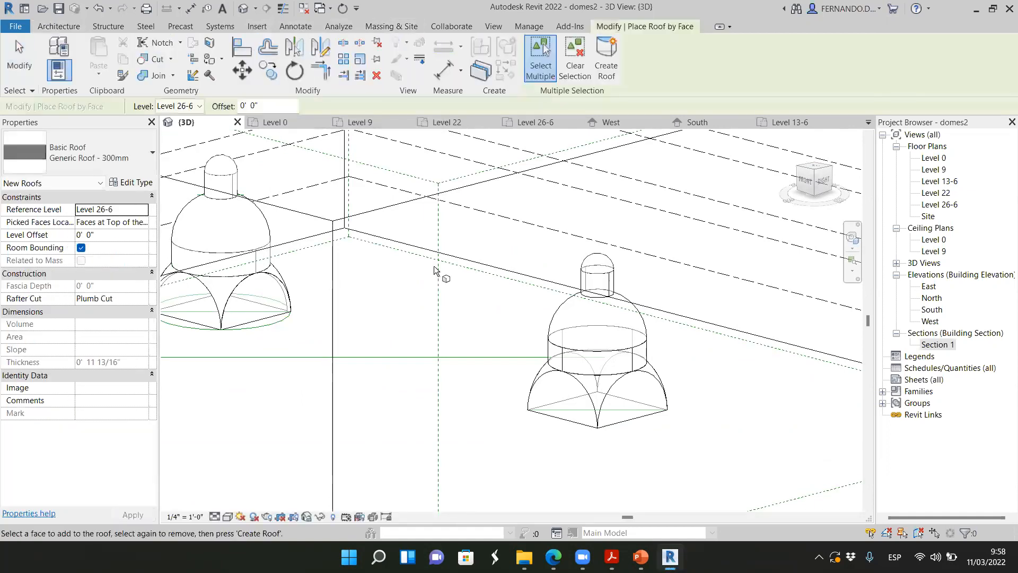
click(614, 386)
click(607, 58)
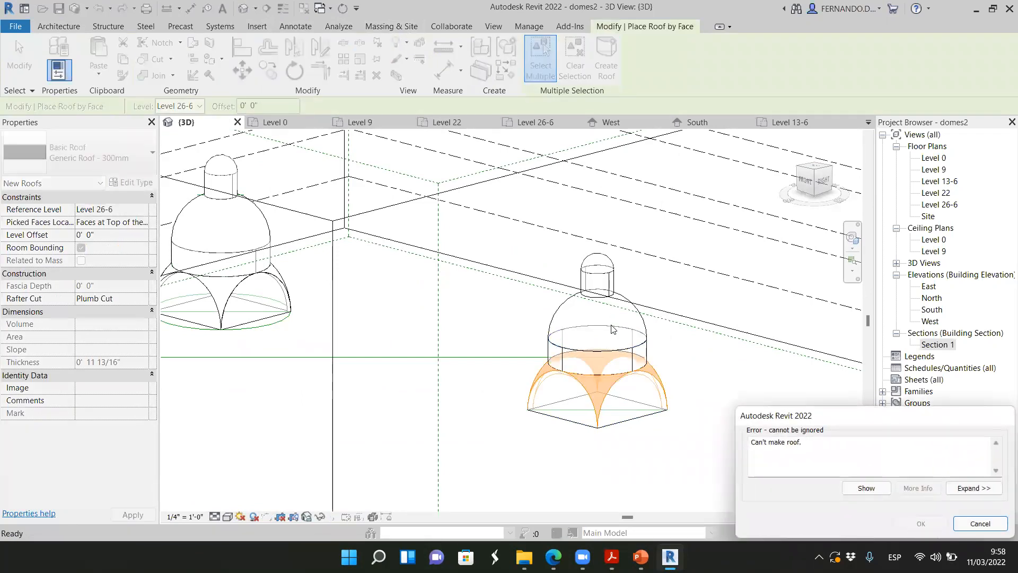
click(961, 524)
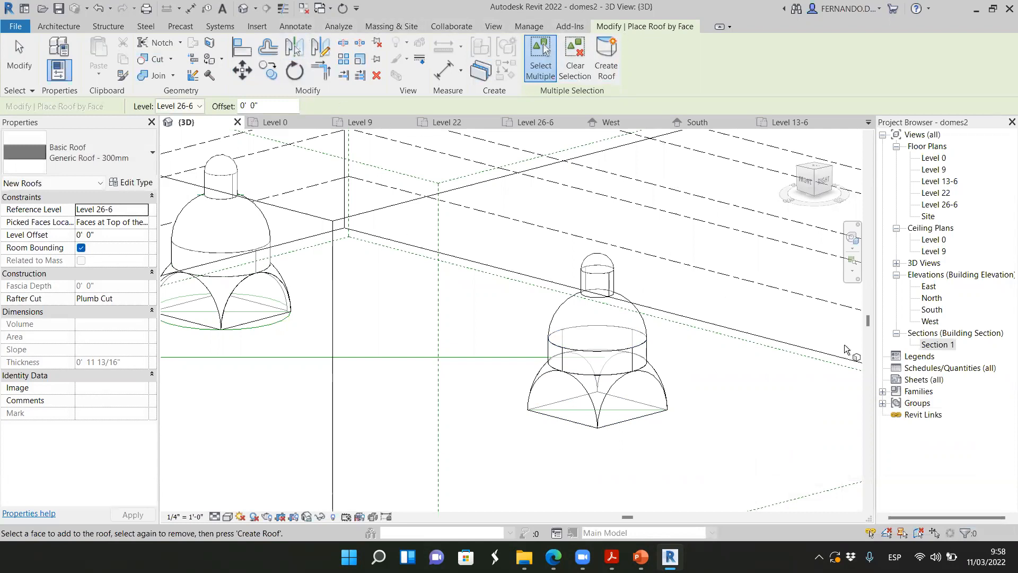
key(Escape)
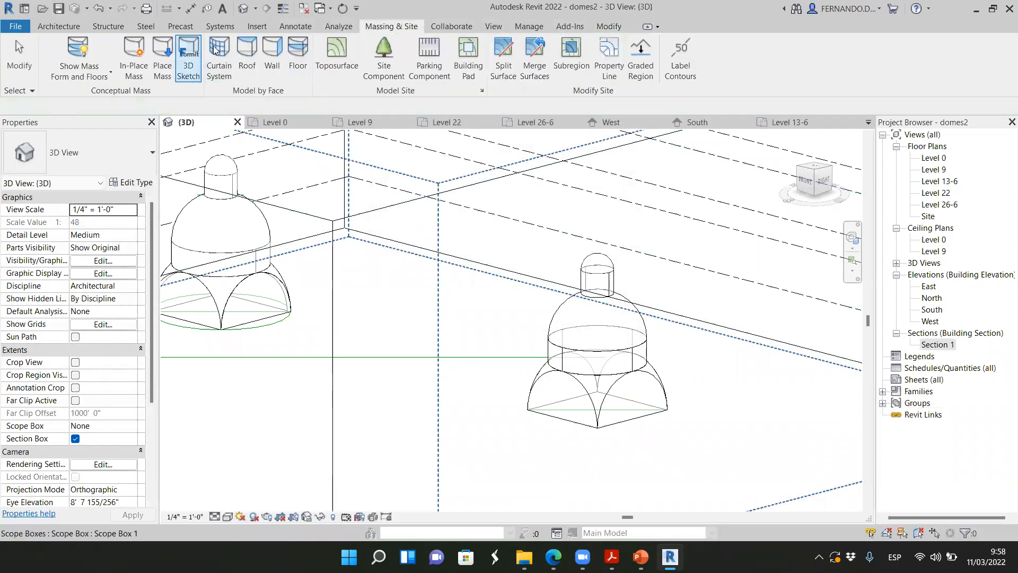
Start Wall by Face with the Generic - 200mm wall and examine the pickable faces of the dome without a circle
click(270, 53)
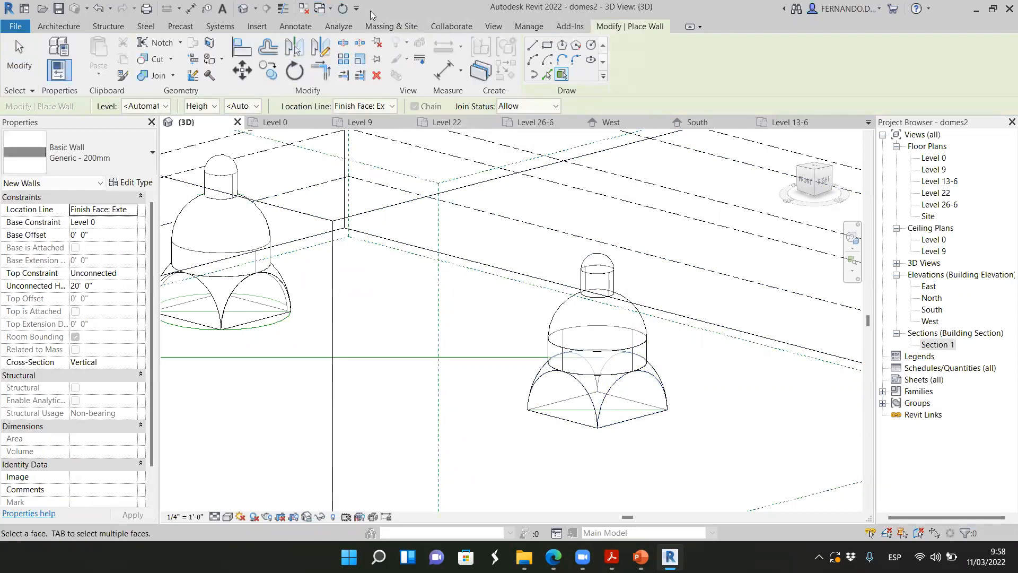
click(392, 26)
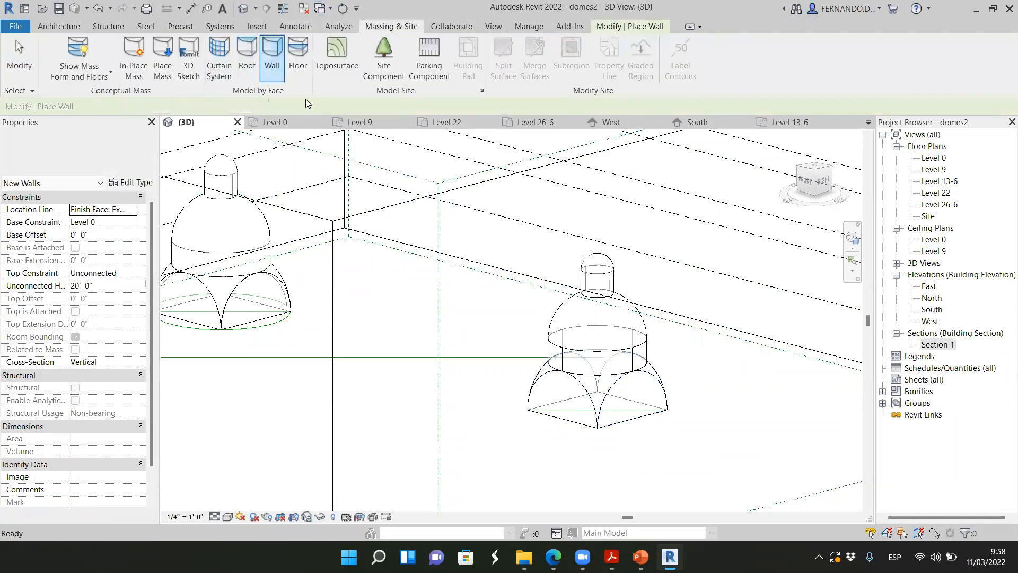
scroll(640, 444, up, 8)
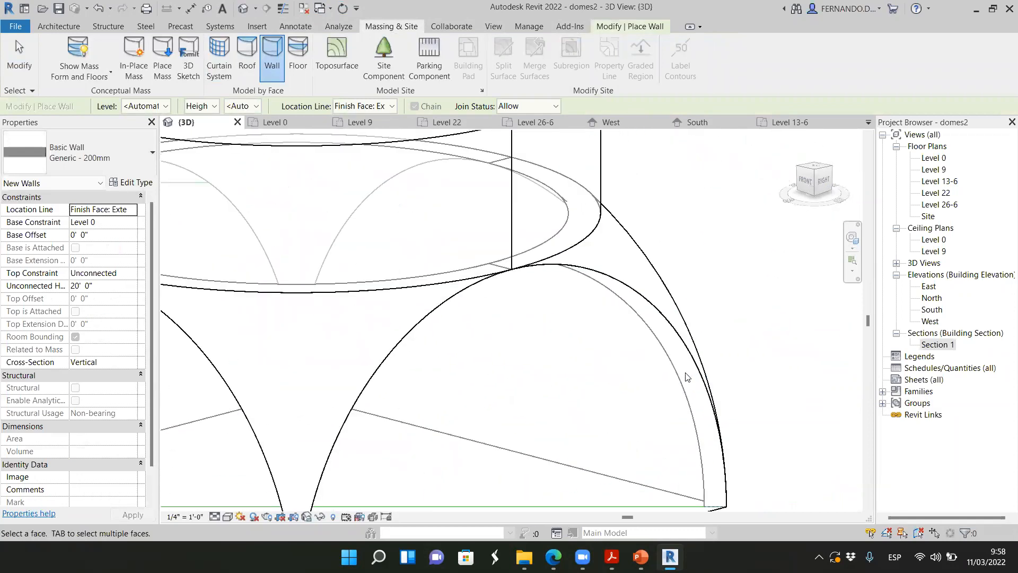
scroll(687, 379, down, 3)
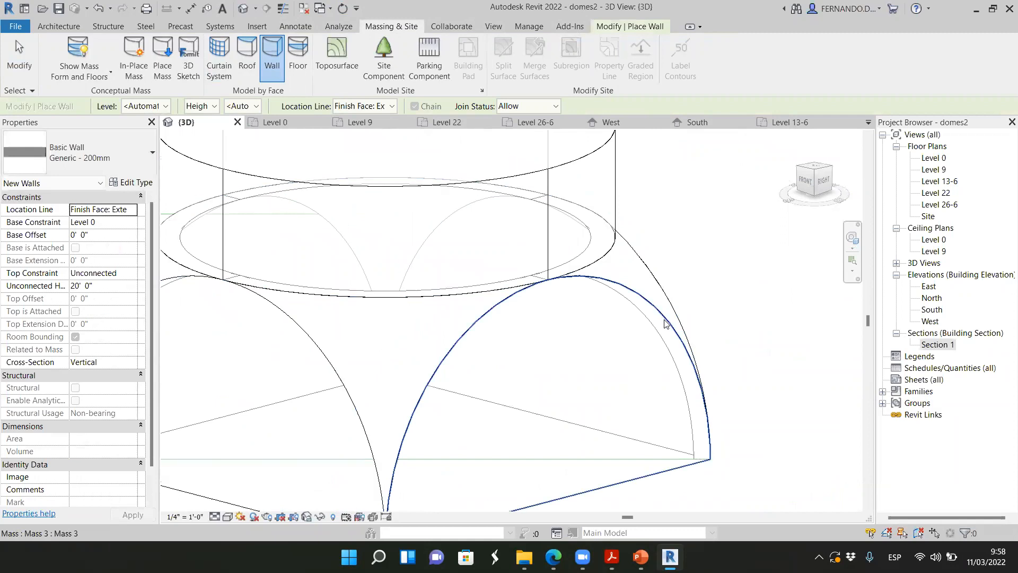
scroll(666, 324, down, 1)
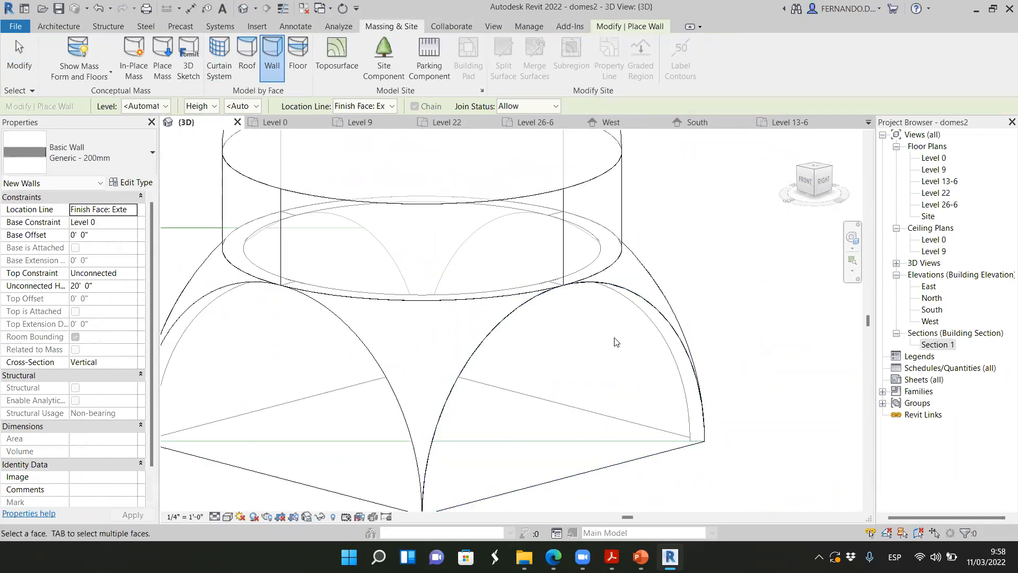
scroll(498, 344, down, 5)
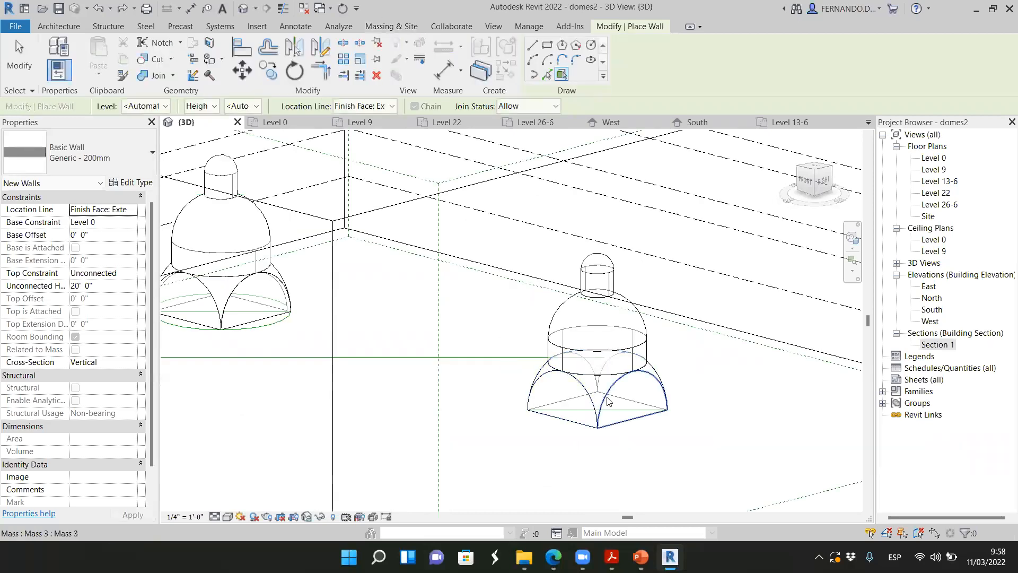
scroll(608, 398, up, 2)
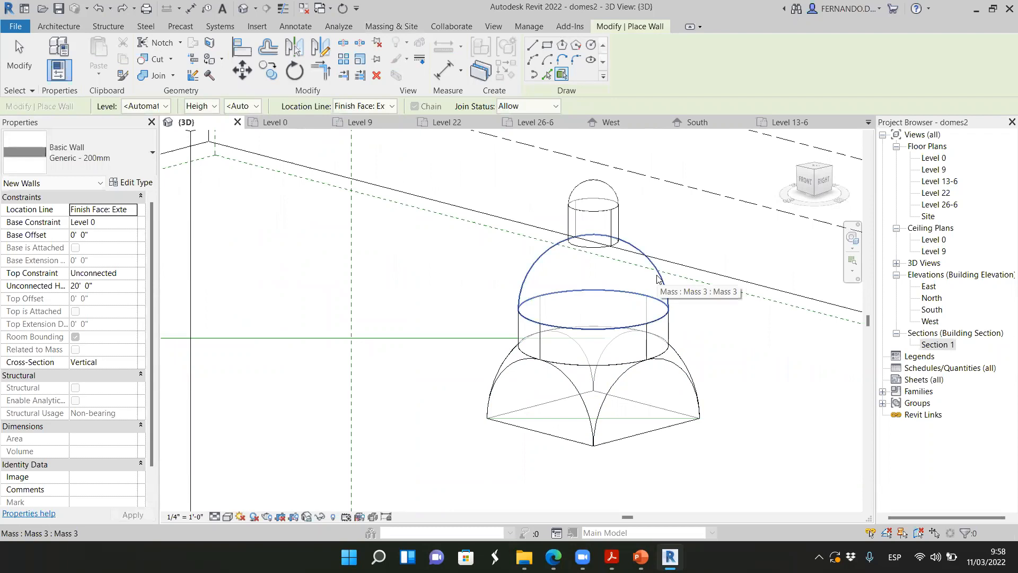
scroll(657, 278, up, 2)
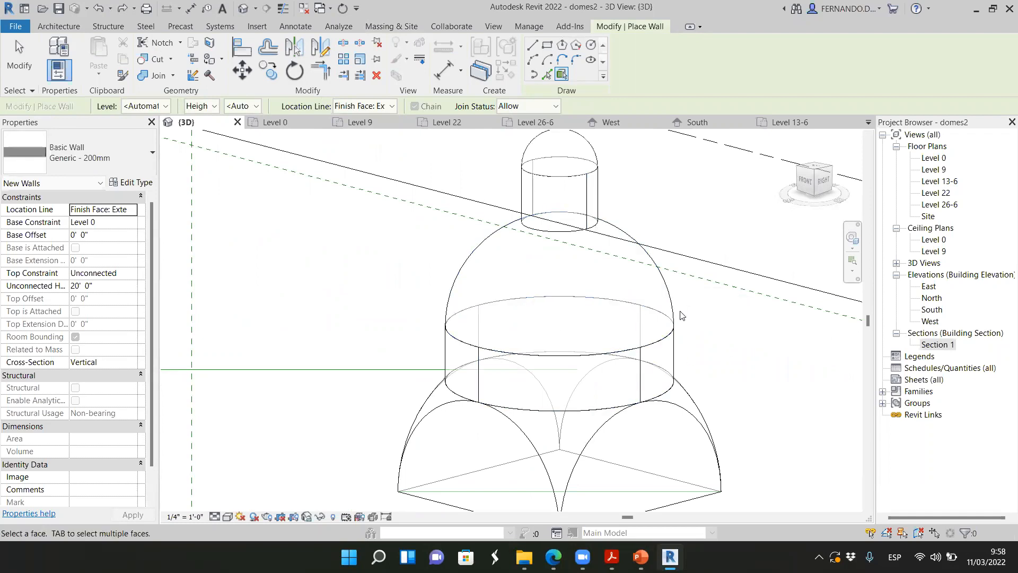
scroll(530, 302, down, 5)
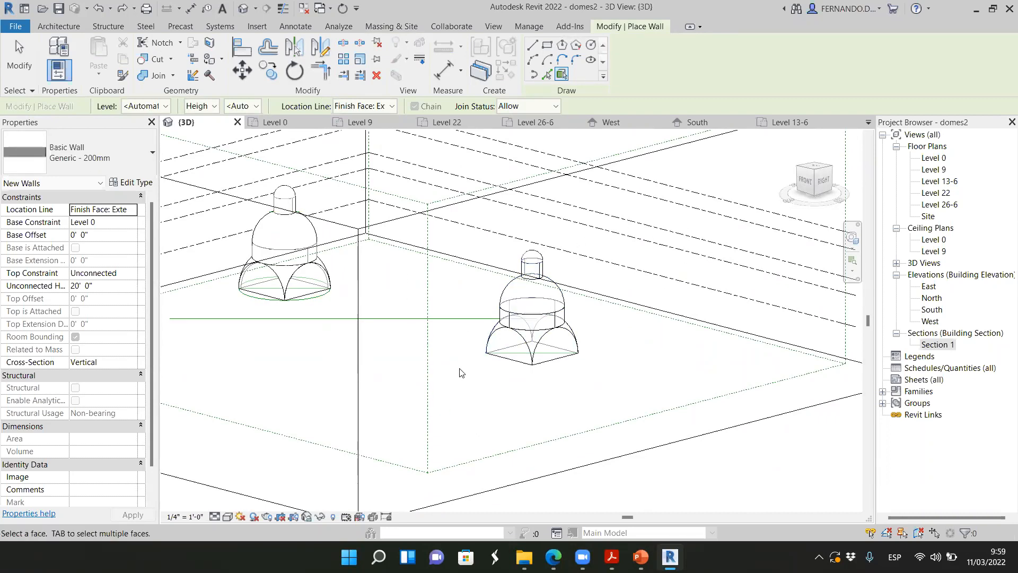
Leave the wall command and delete all the masses forming the dome without a circle around its base
scroll(636, 283, down, 3)
scroll(636, 283, down, 3)
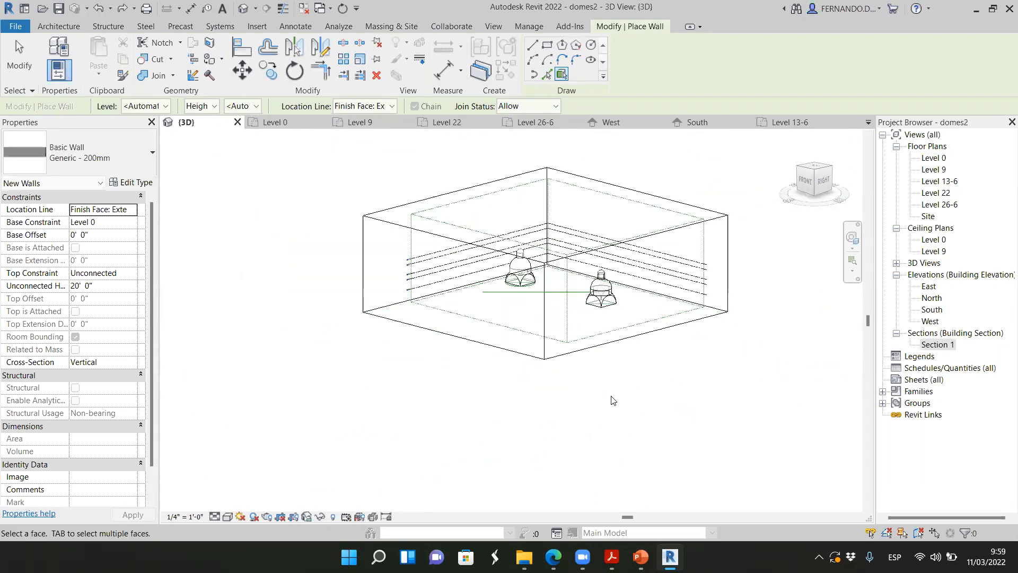
click(59, 26)
key(Escape)
drag(581, 380, 652, 250)
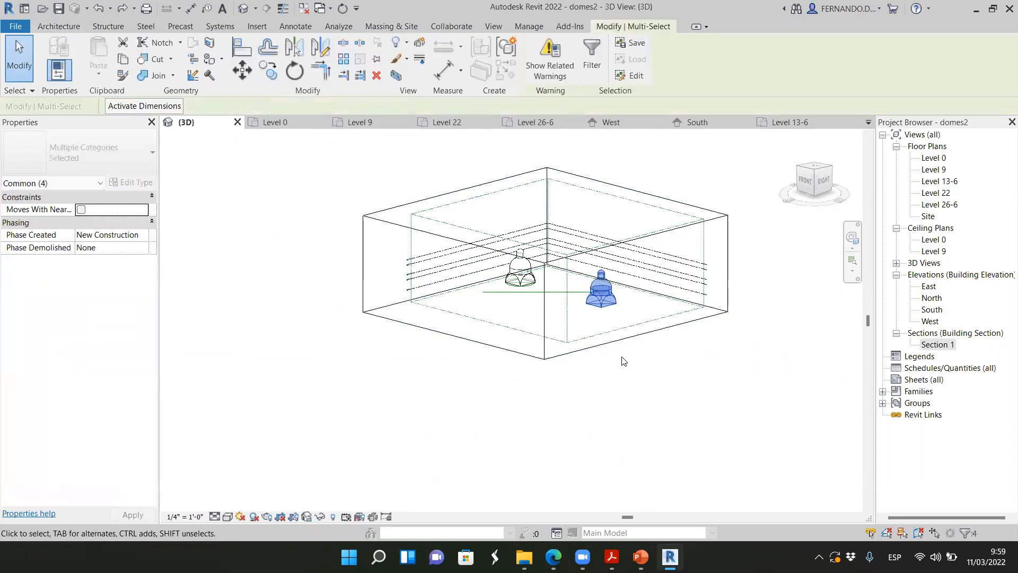
click(624, 355)
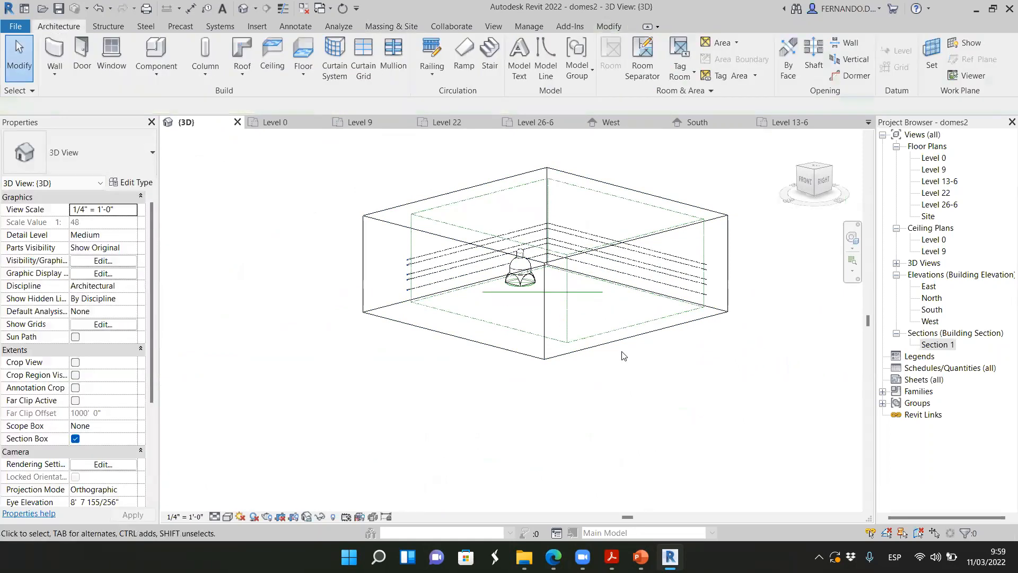
Open the Level 0 floor plan and examine the gridlines, reference planes and equality dimensions where the deleted dome stood
click(275, 122)
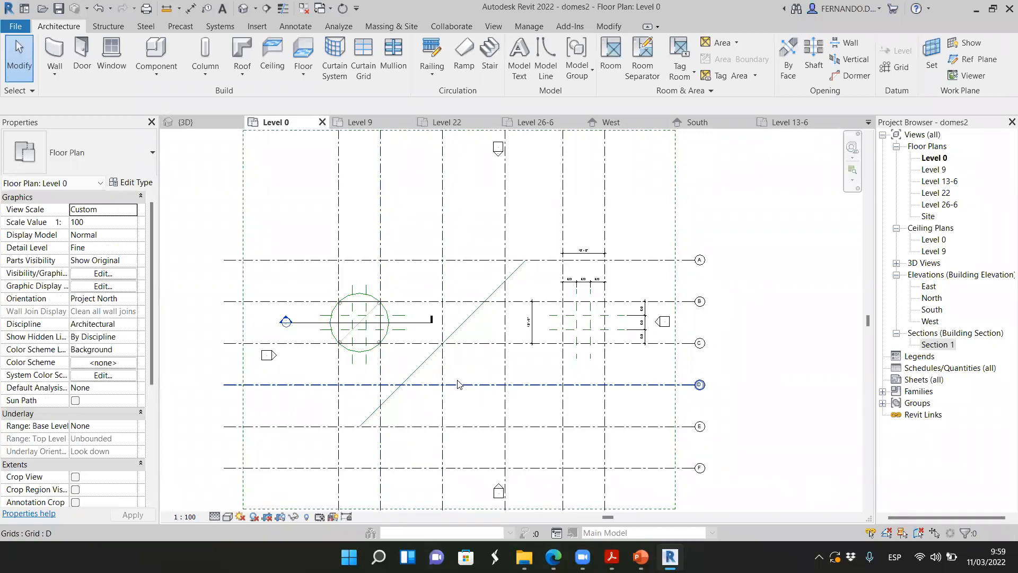
scroll(451, 376, up, 5)
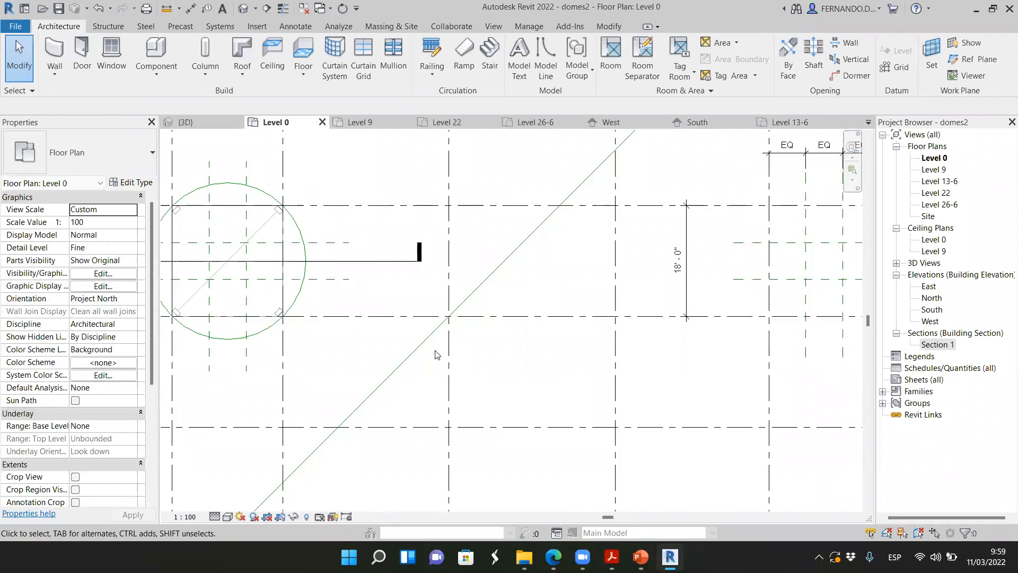
scroll(486, 333, down, 3)
scroll(716, 315, up, 5)
scroll(453, 268, down, 4)
scroll(614, 256, up, 3)
scroll(616, 255, down, 2)
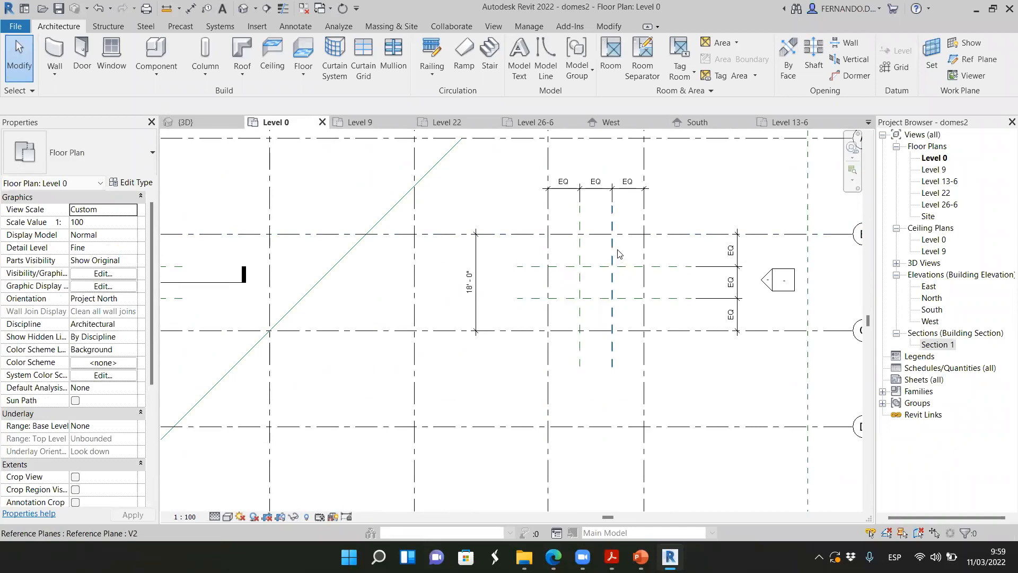
scroll(716, 286, down, 2)
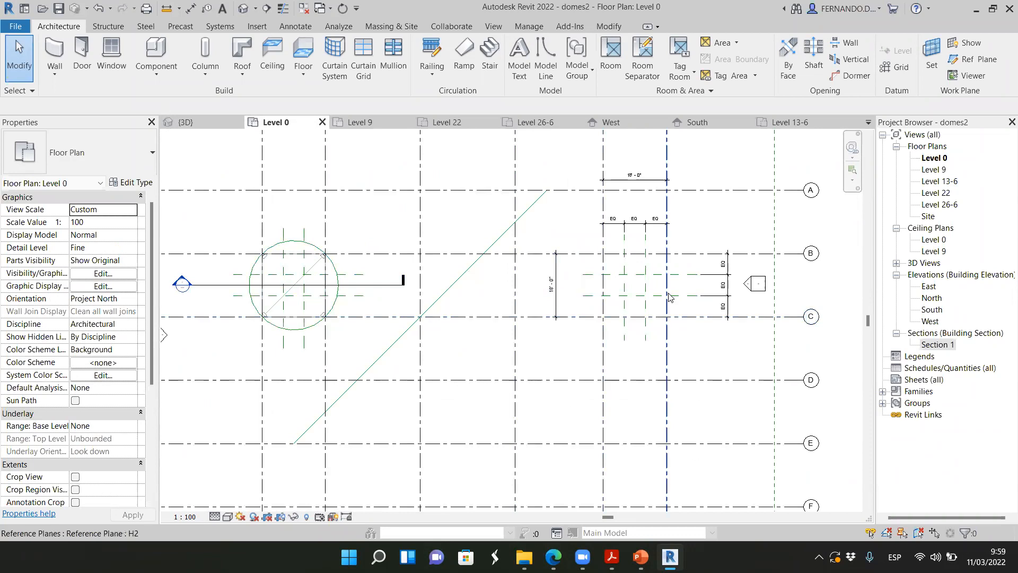
scroll(661, 287, up, 2)
scroll(668, 284, down, 3)
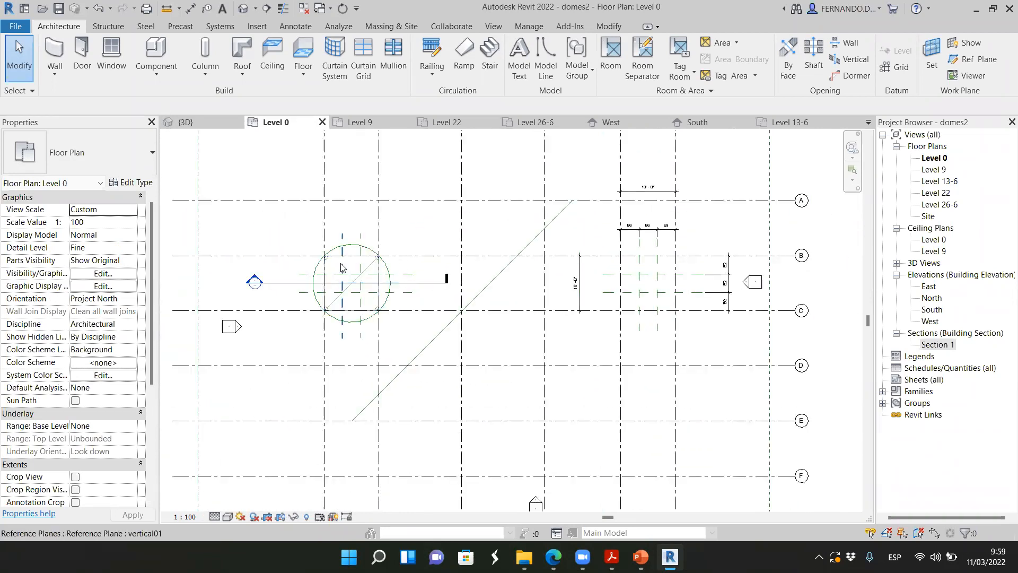
scroll(650, 261, up, 3)
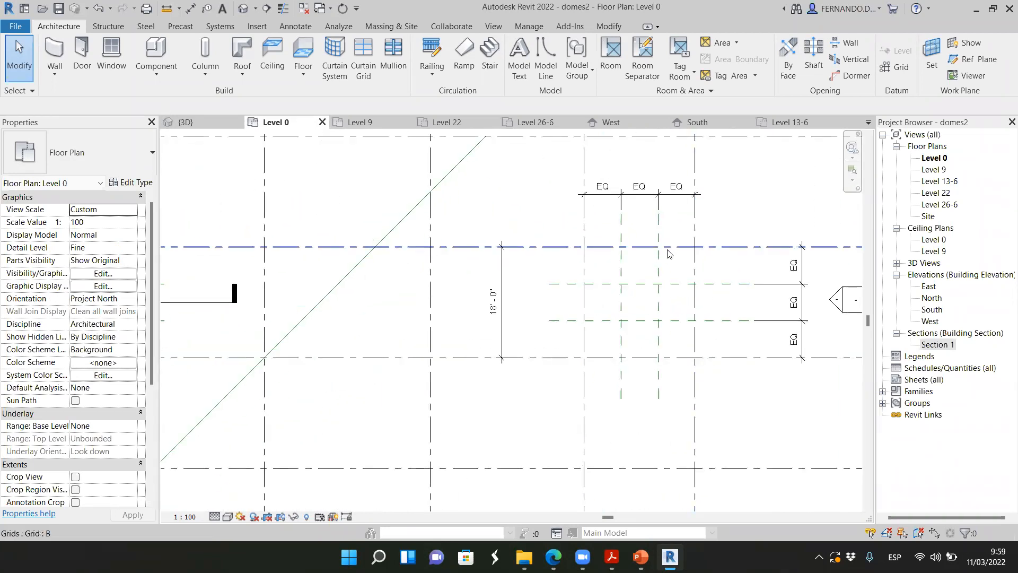
scroll(524, 304, down, 4)
scroll(716, 297, up, 3)
scroll(667, 262, up, 2)
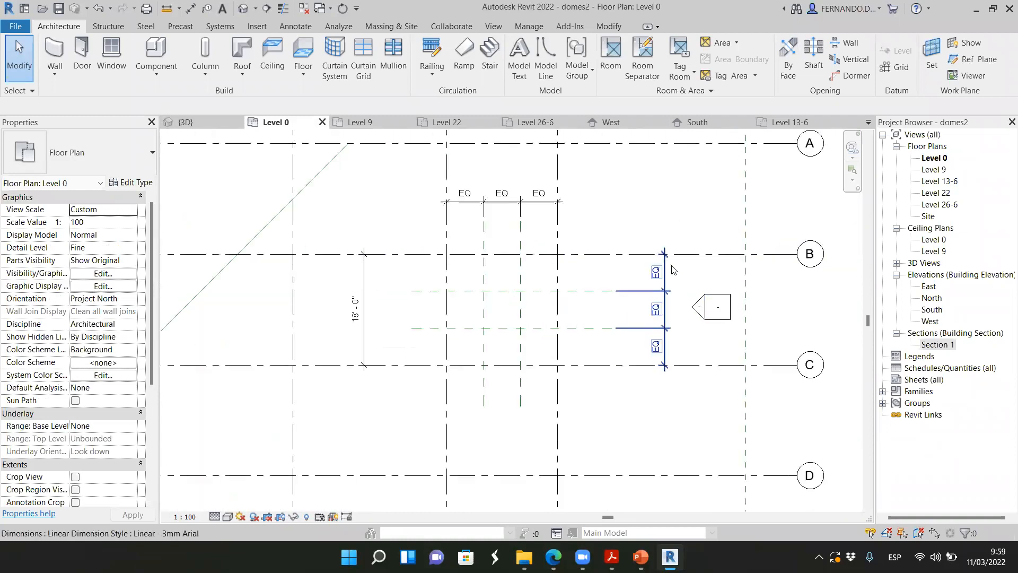
Inspect grids B and 2, which bound the empty 18' bay with the reference planes, then clear the selection
click(607, 258)
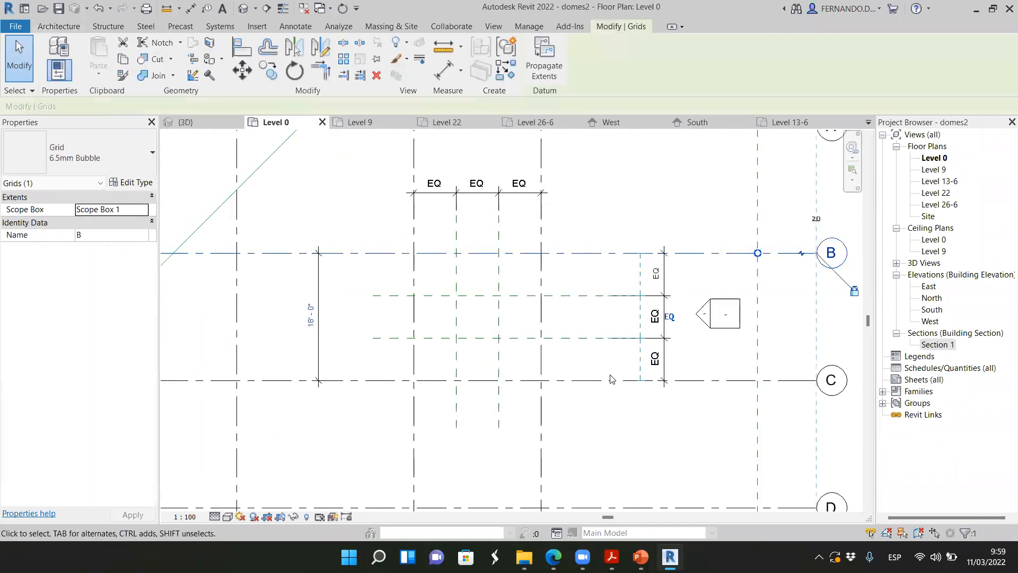
scroll(304, 322, up, 1)
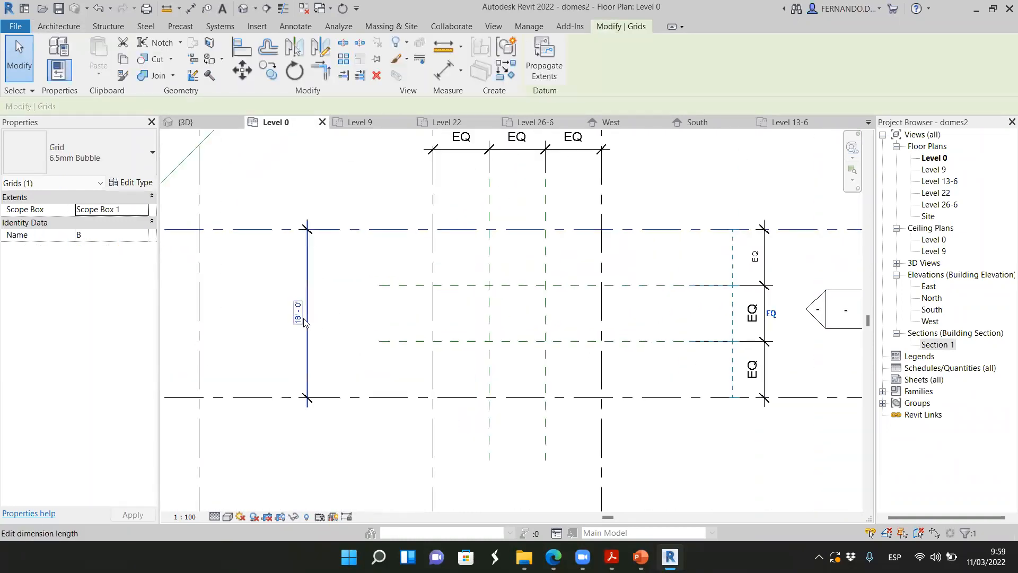
click(433, 436)
scroll(465, 423, down, 1)
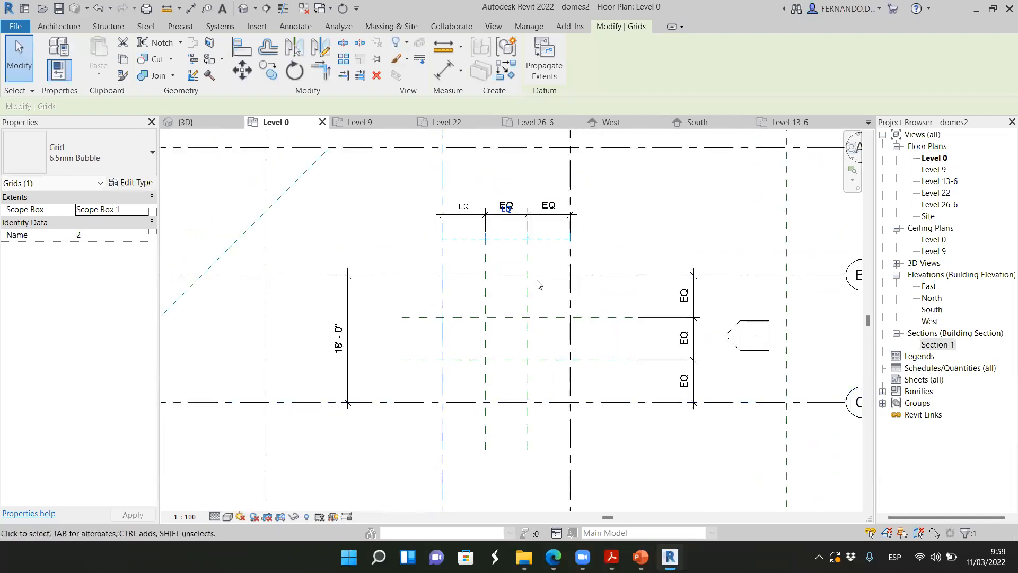
scroll(506, 216, up, 1)
scroll(515, 222, down, 3)
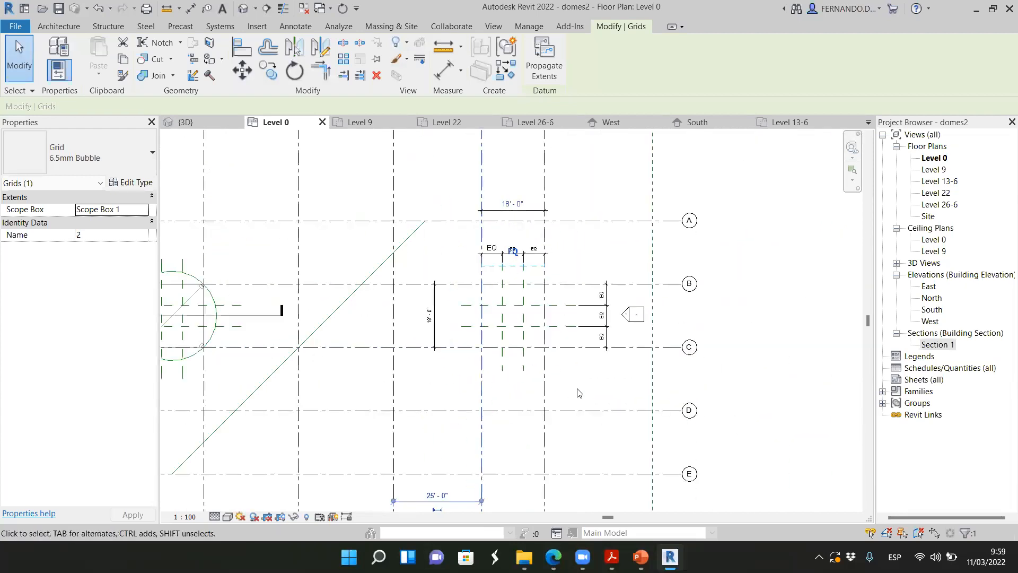
scroll(467, 218, up, 2)
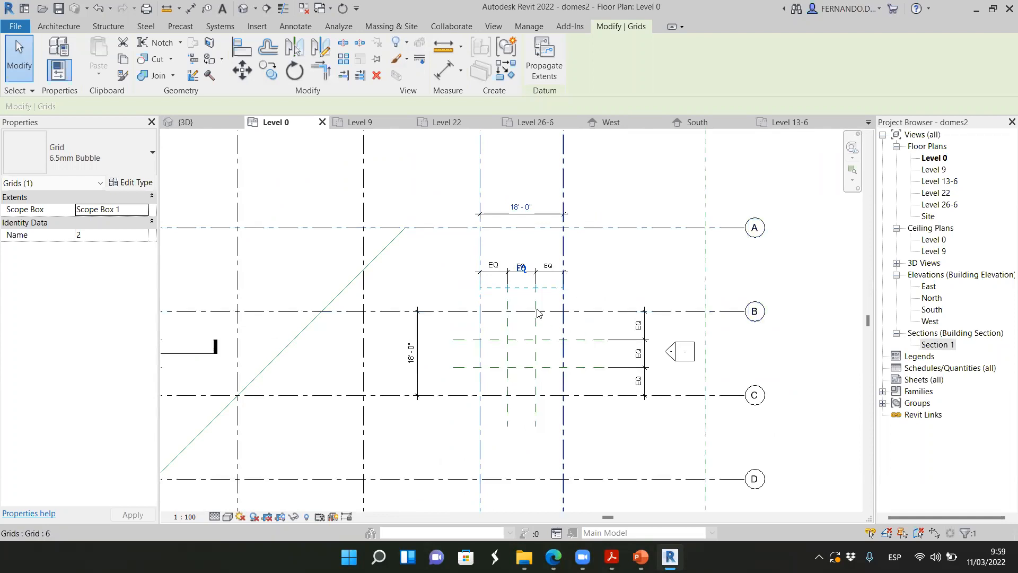
click(810, 289)
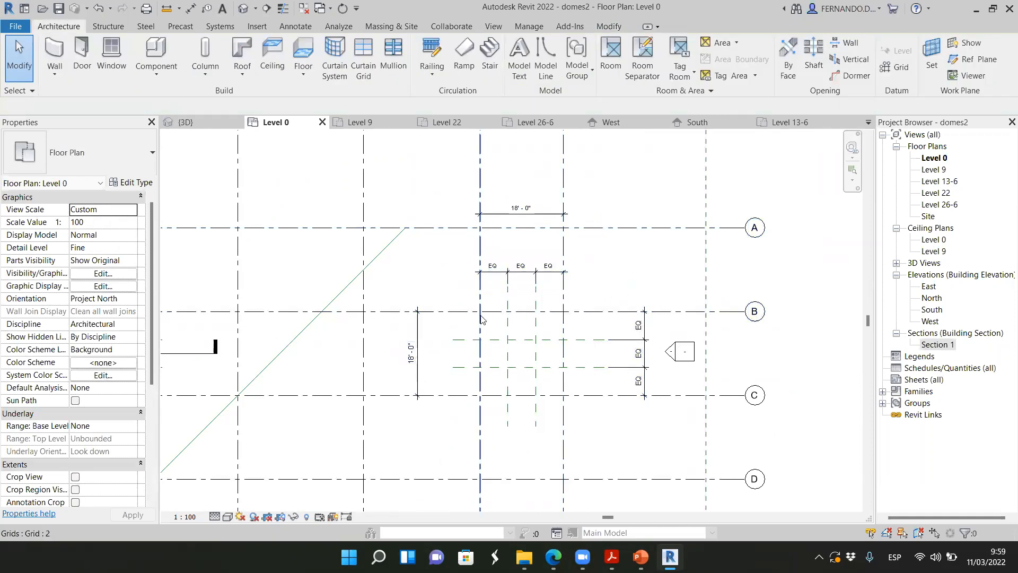
scroll(480, 308, up, 2)
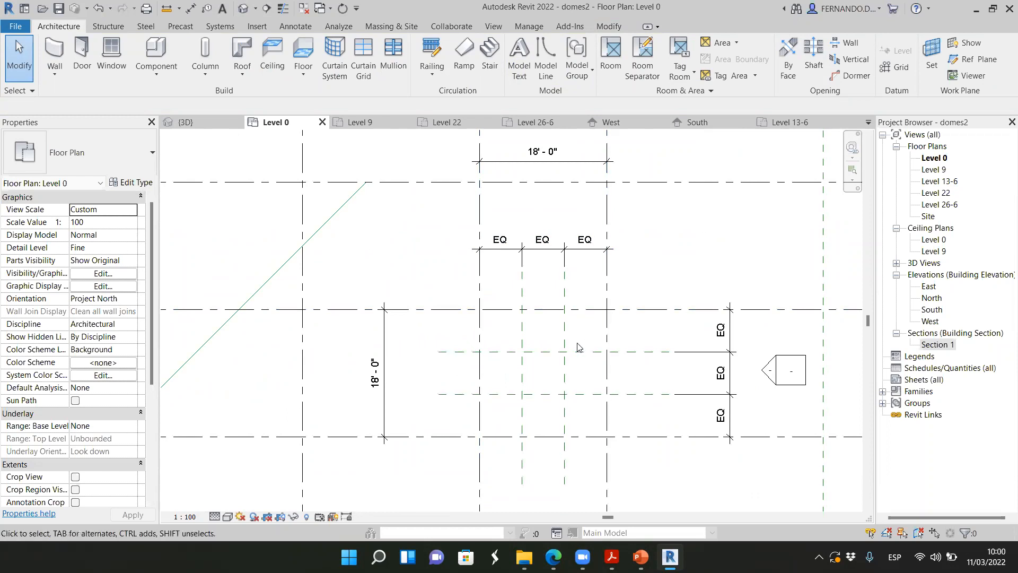
scroll(572, 342, up, 2)
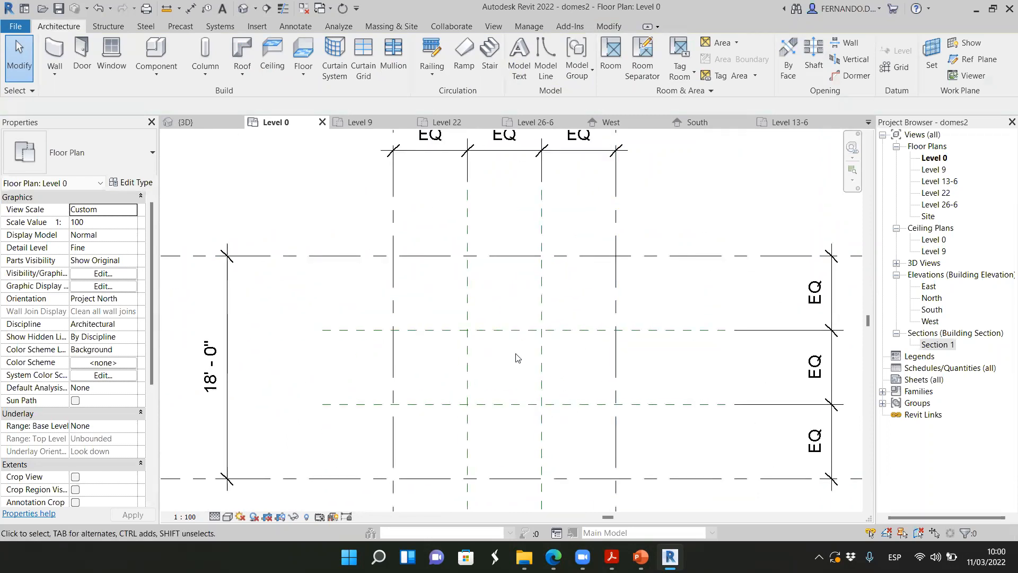
scroll(690, 333, down, 3)
scroll(691, 328, up, 3)
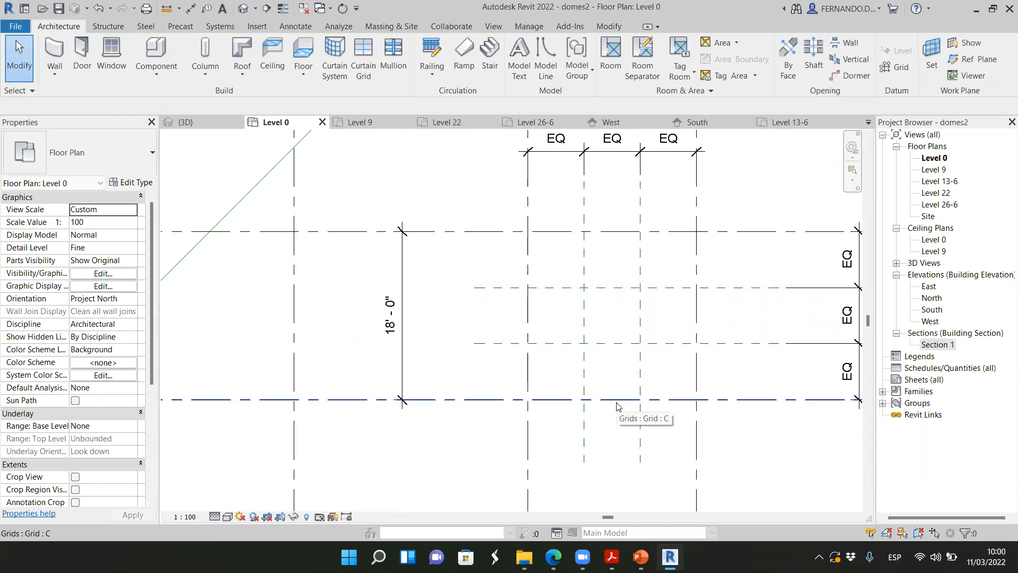
scroll(535, 329, down, 3)
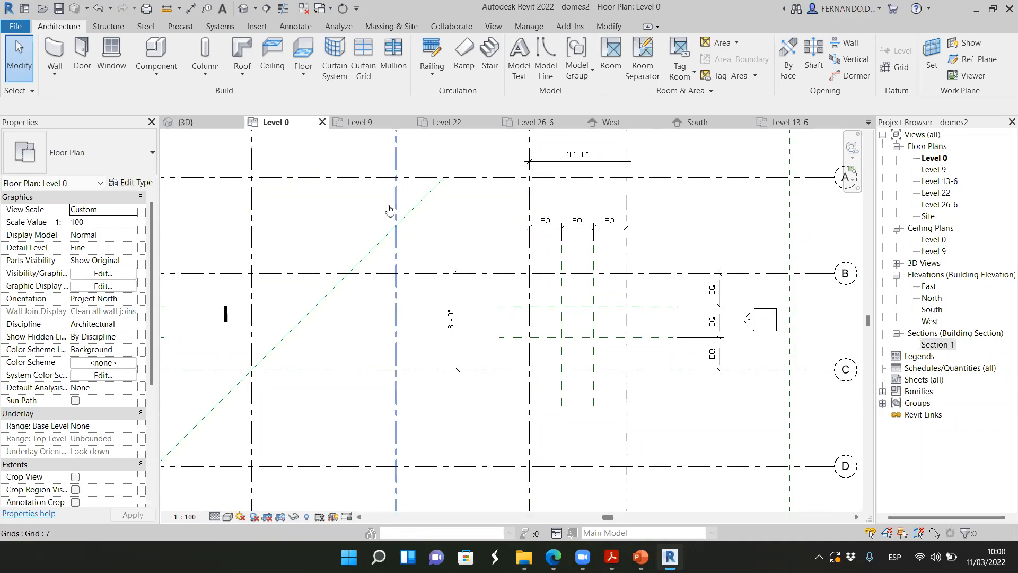
Switch to the Edge browser, close the enlarged dome photo and search Bing images for "palacio boadilla cupula seccion"
key(alt+Tab)
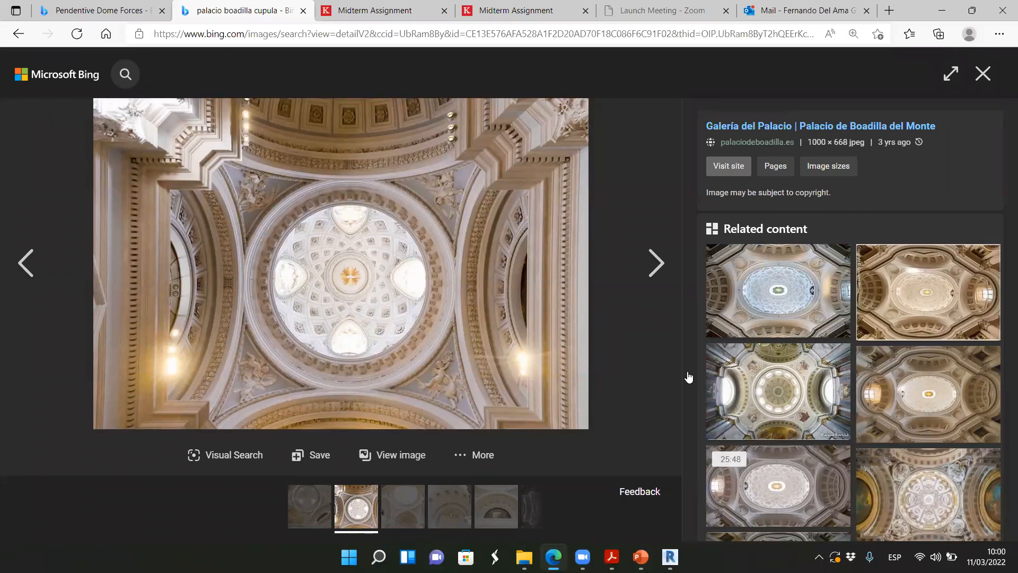
click(982, 73)
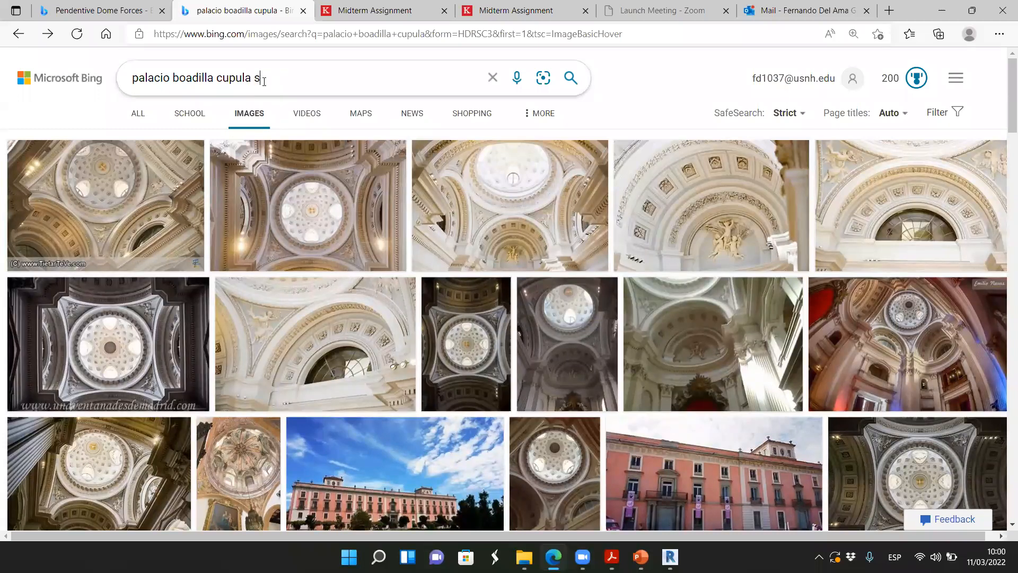
key(Return)
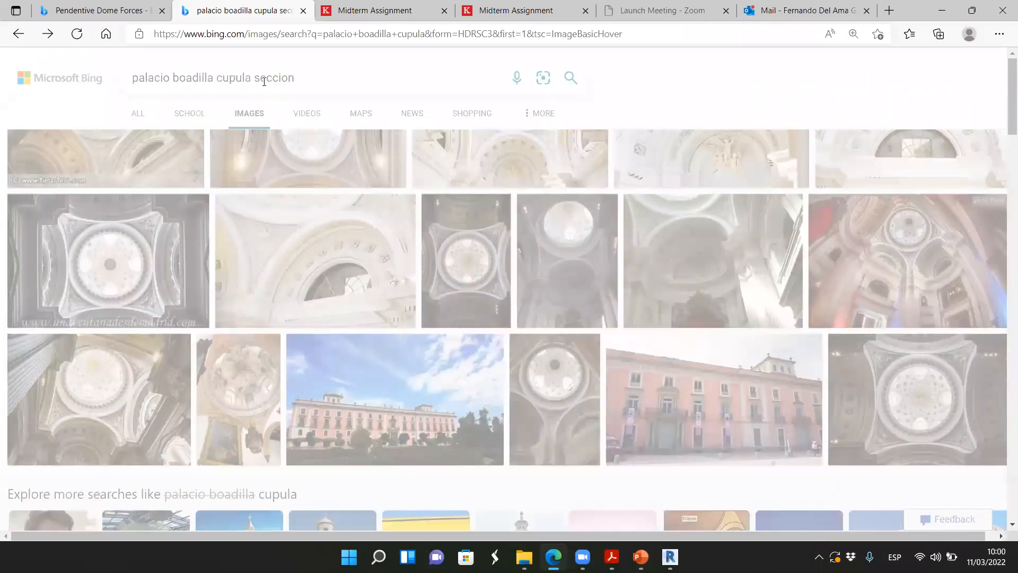
Look through the image results for a section drawing of the palace dome, returning to the beginning of the list
scroll(463, 248, down, 3)
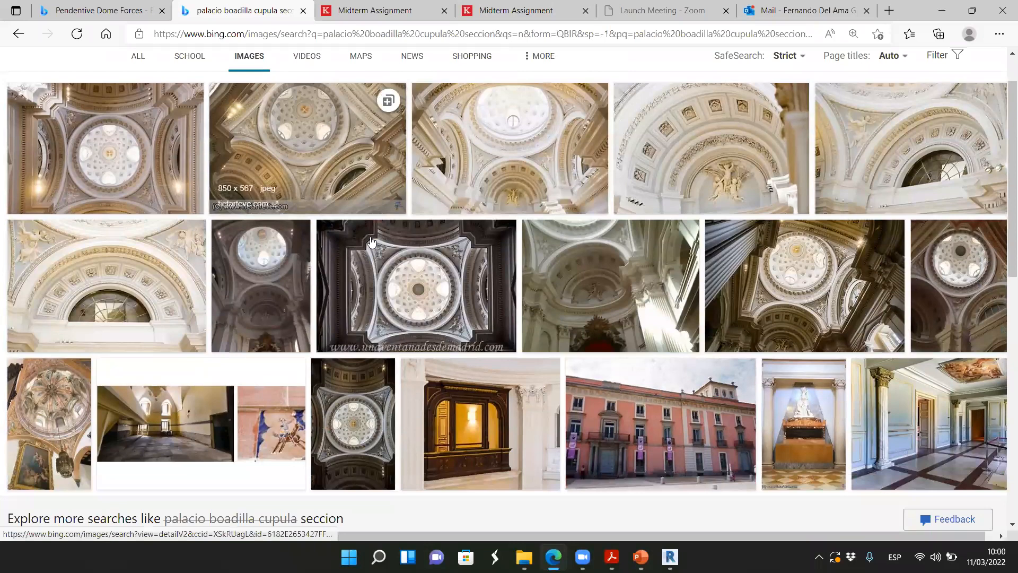
scroll(463, 249, up, 3)
scroll(498, 249, down, 1)
scroll(502, 250, down, 8)
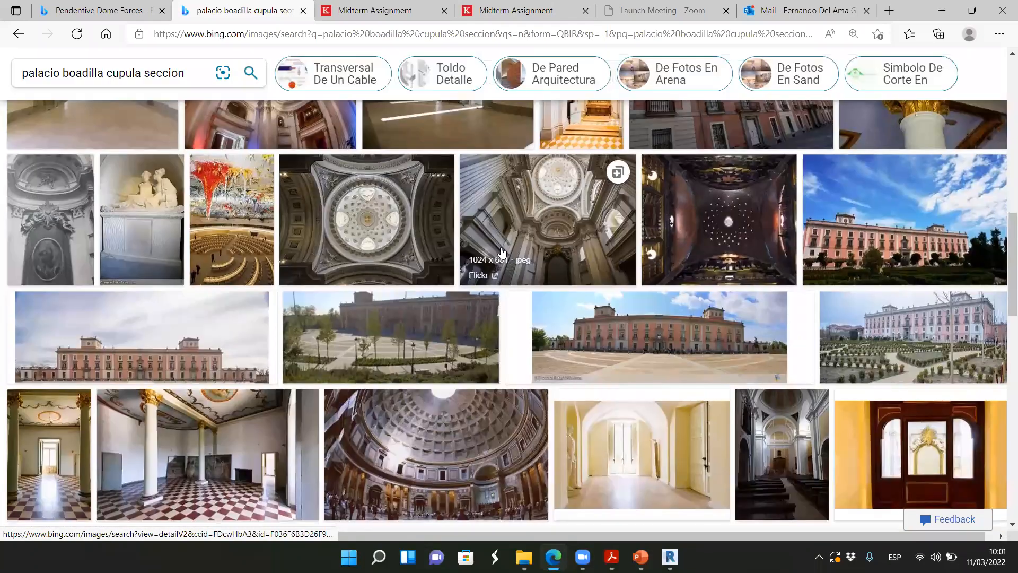
scroll(501, 250, down, 7)
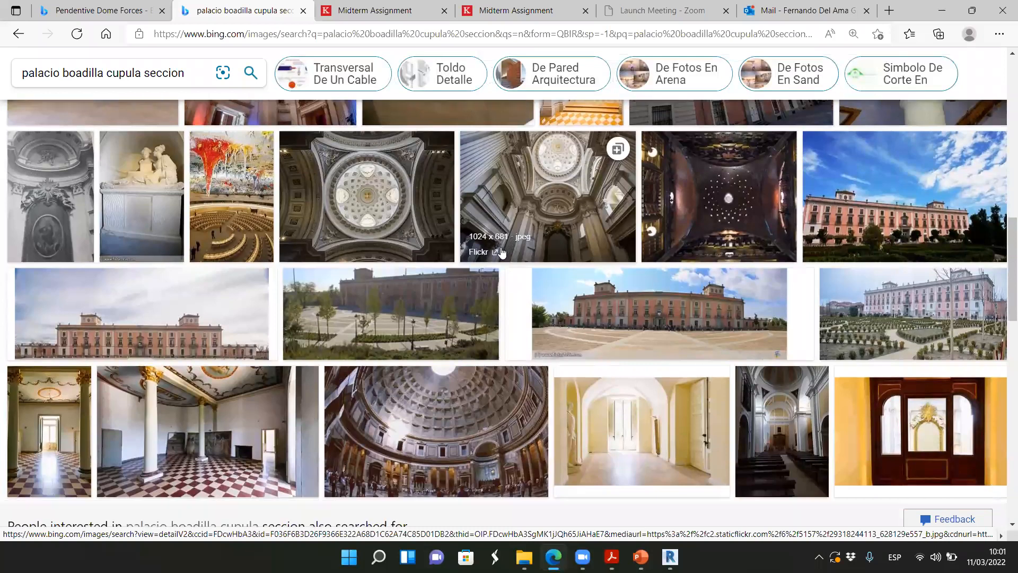
scroll(502, 255, down, 1)
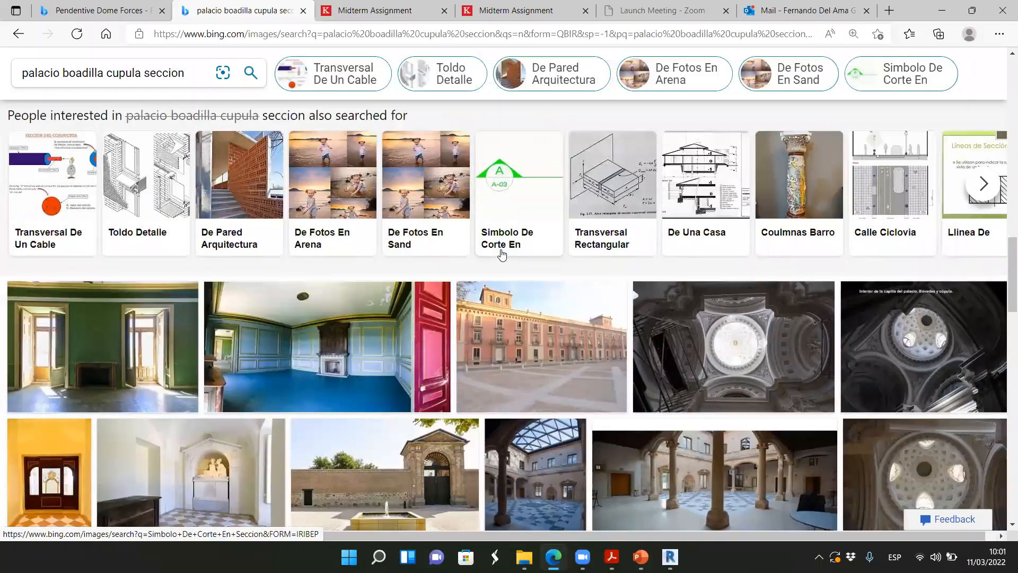
scroll(538, 280, down, 10)
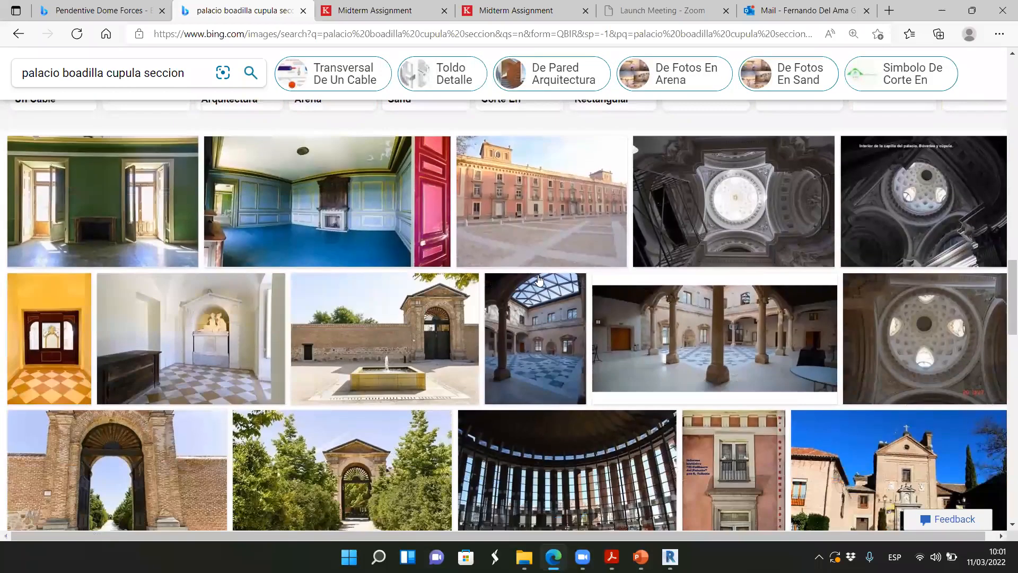
scroll(540, 282, down, 1)
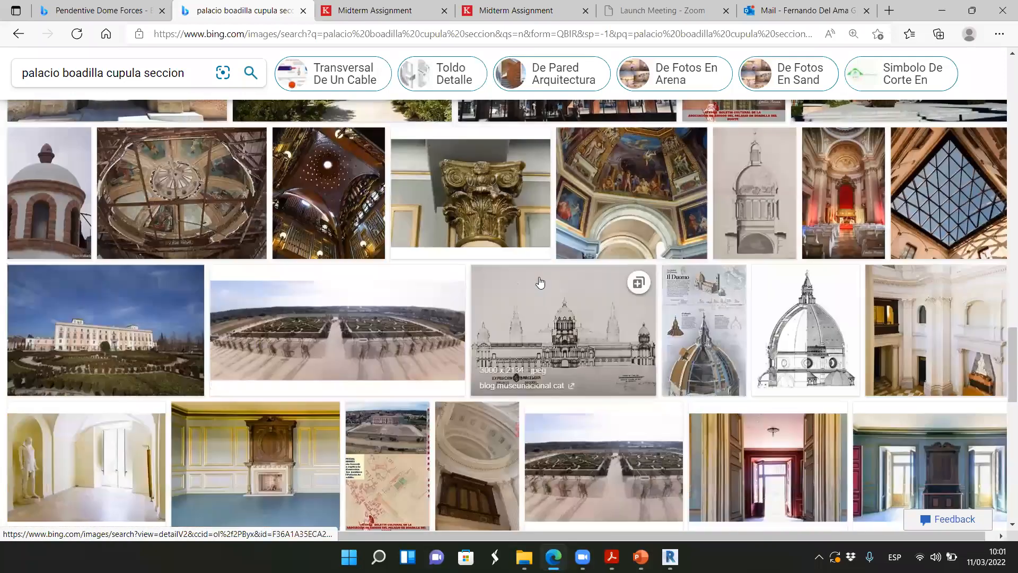
scroll(540, 282, down, 10)
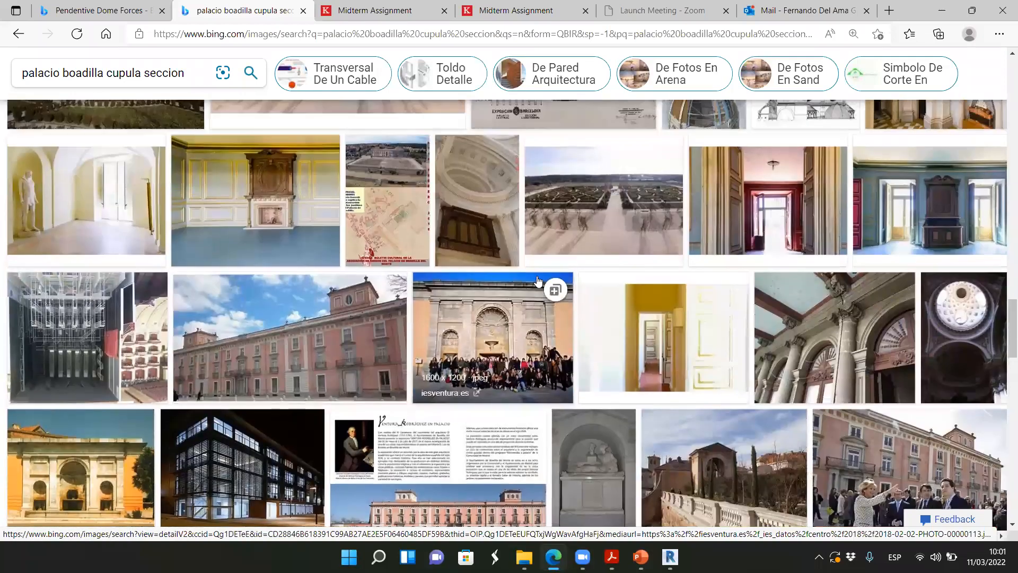
scroll(546, 288, up, 15)
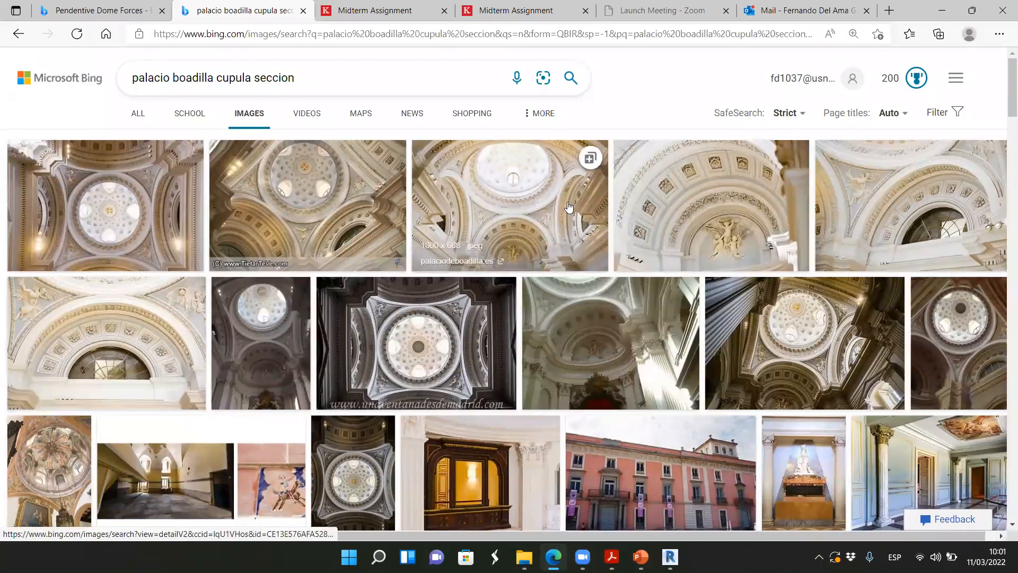
View the photo of the round dome seen from below and open the section drawing of the San Andrea dome
click(104, 212)
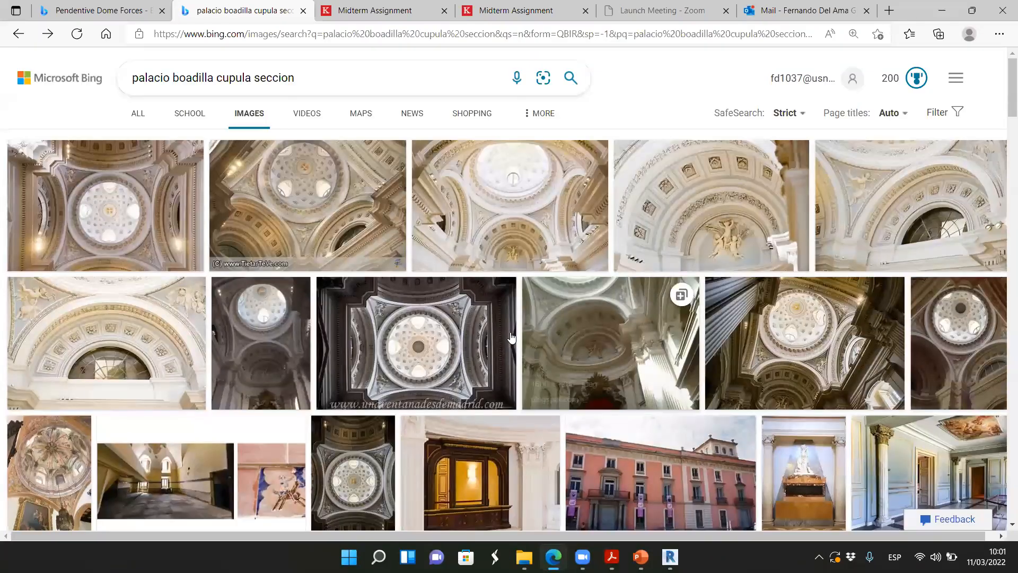
scroll(512, 334, down, 8)
scroll(528, 347, down, 10)
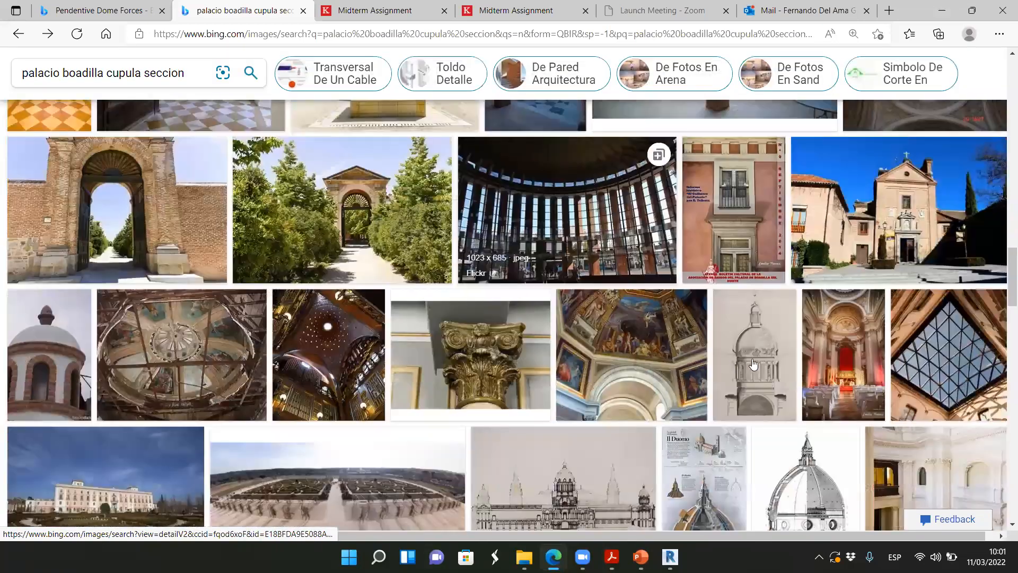
click(754, 363)
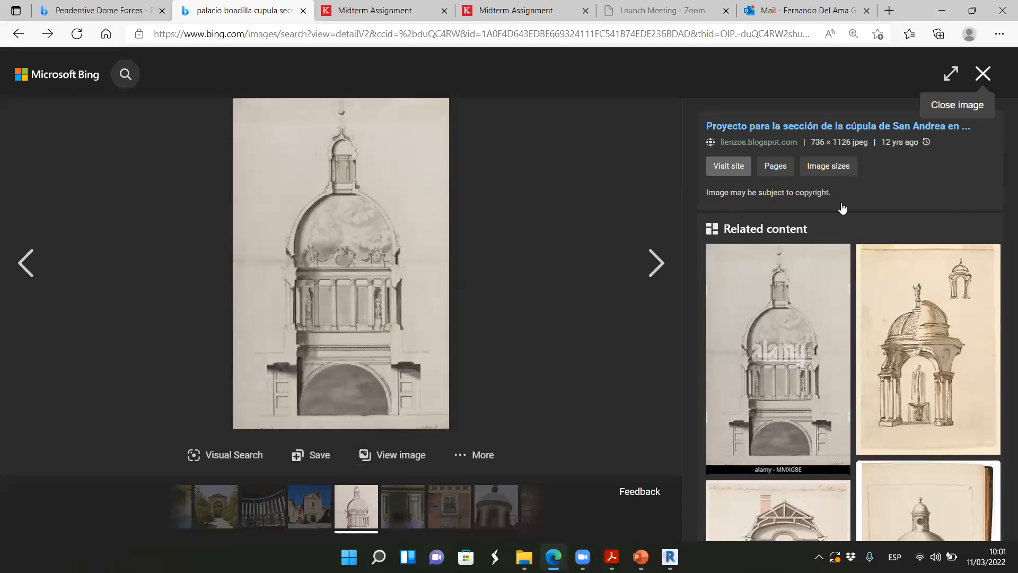
View the half-section drawing of the Santa María de las Flores dome, close it and reopen the San Andrea dome section
click(983, 73)
click(806, 466)
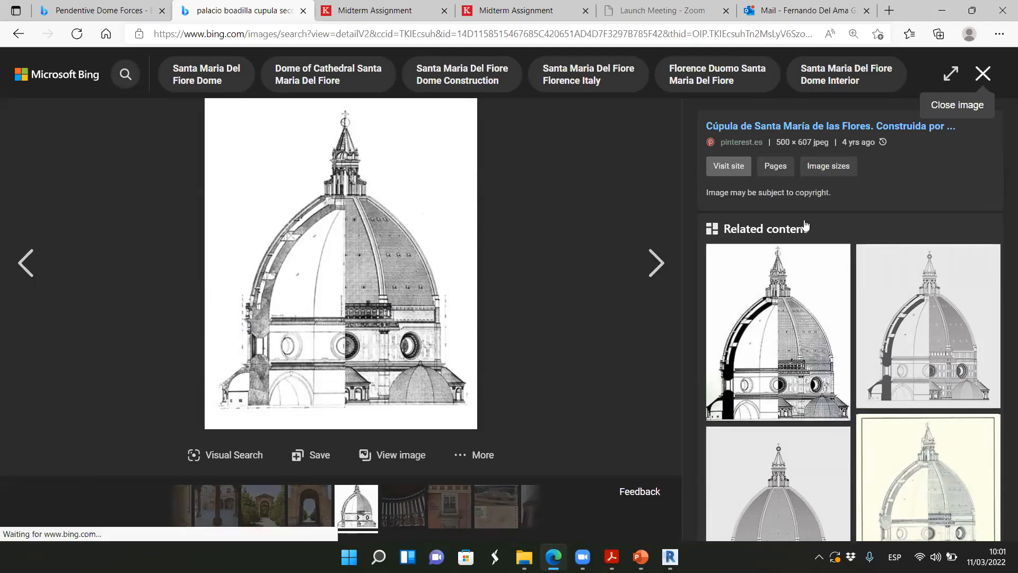
click(983, 74)
scroll(598, 318, up, 5)
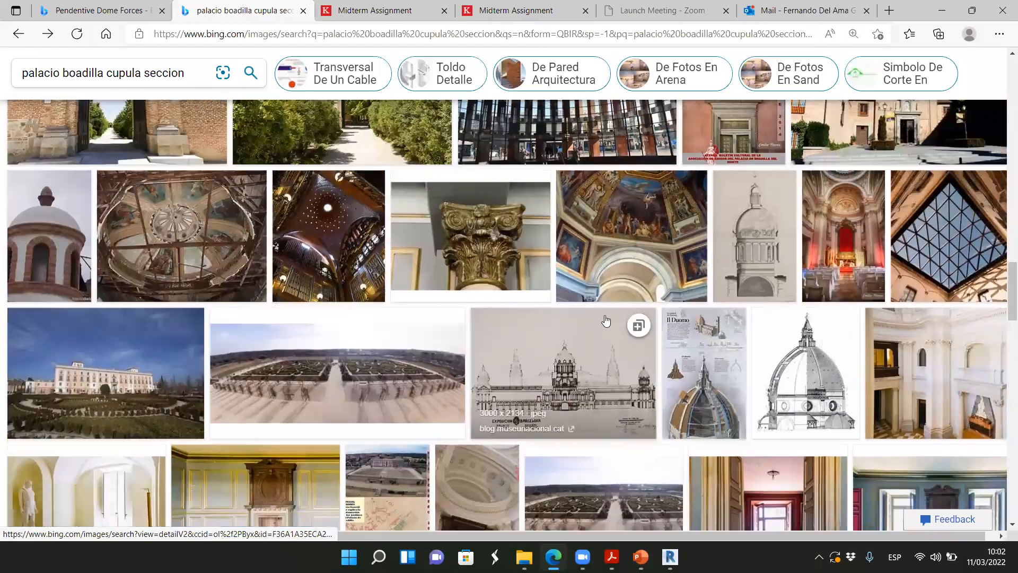
click(724, 469)
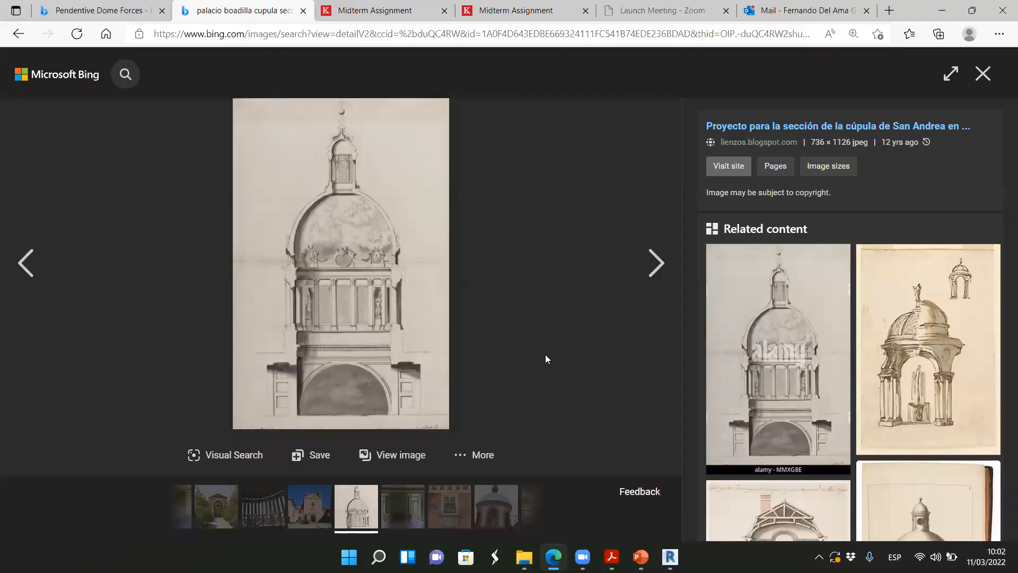
Switch to Revit and draw a diagonal model line between opposite corners of the 18' square bay in the Level 0 plan
key(alt+Tab)
scroll(583, 340, up, 2)
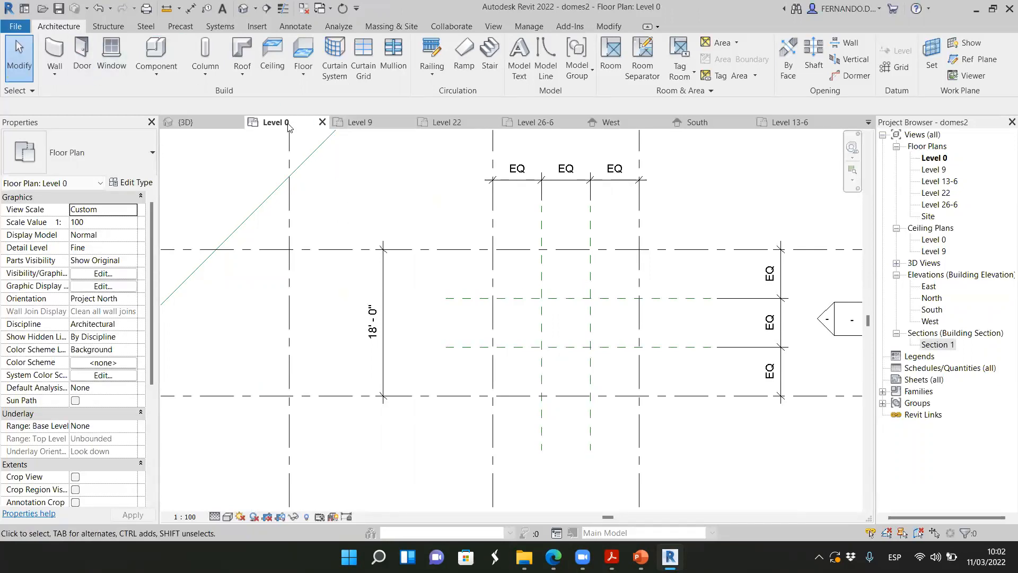
click(546, 59)
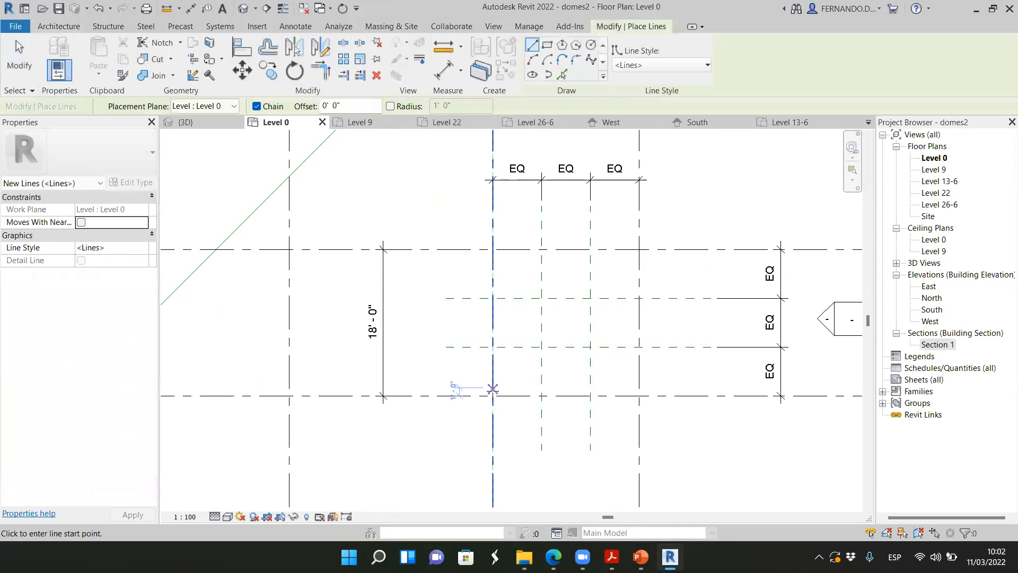
click(492, 395)
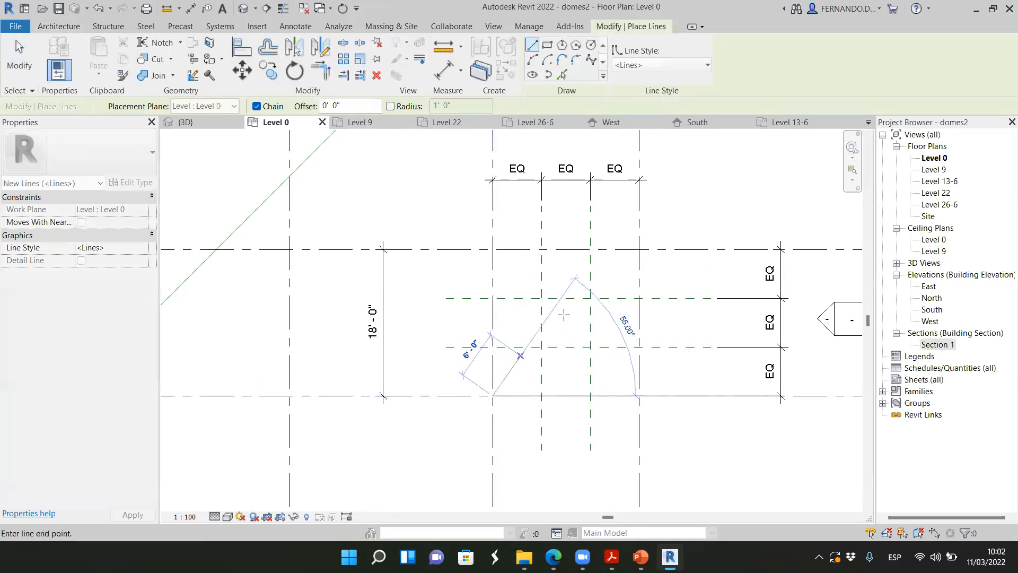
click(638, 249)
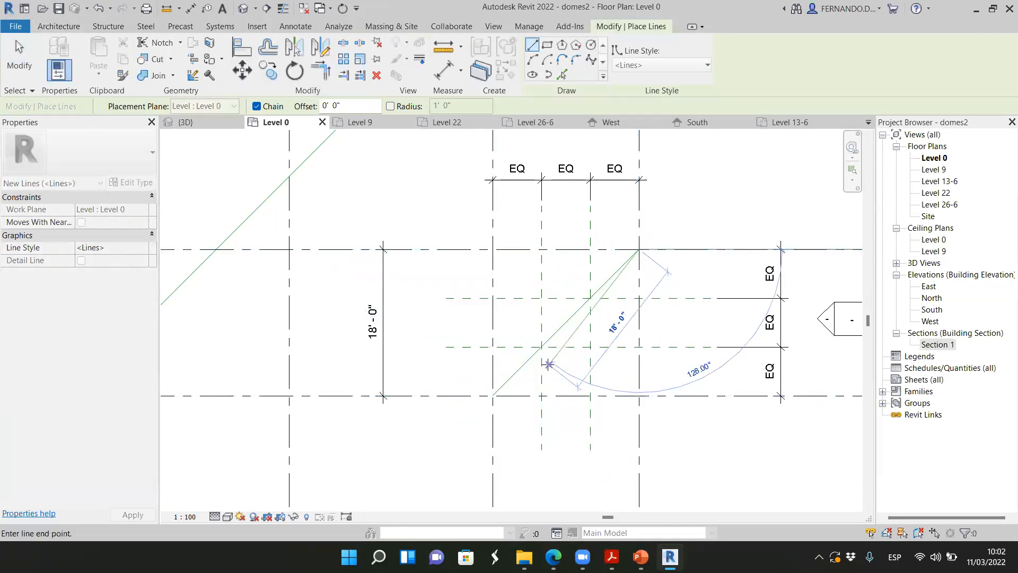
key(Escape)
key(Escape)
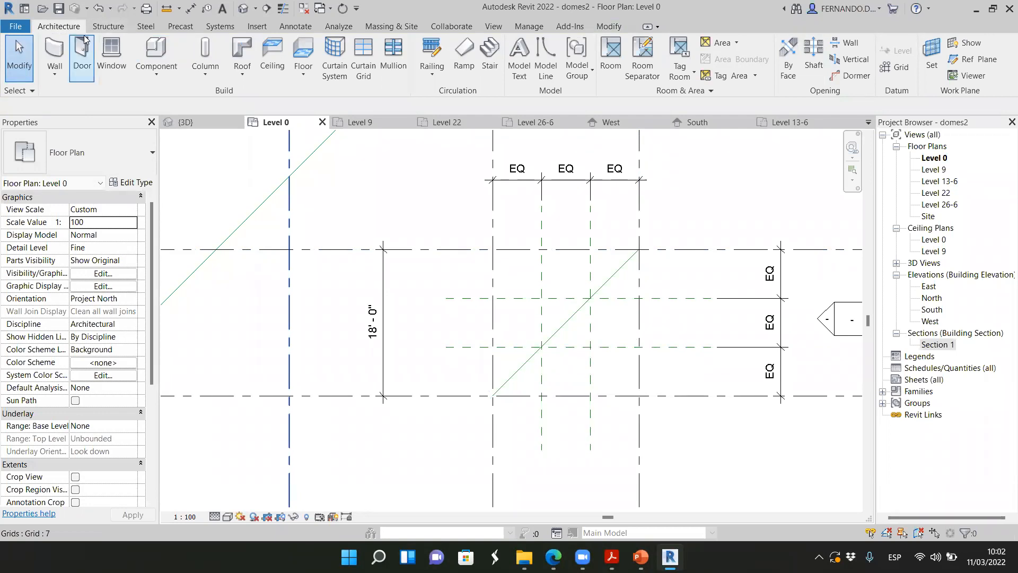
Draw a model-line circle centred on the diagonal's midpoint and passing through the bay corners, with a radius of about 12'-8 47/64"
click(546, 59)
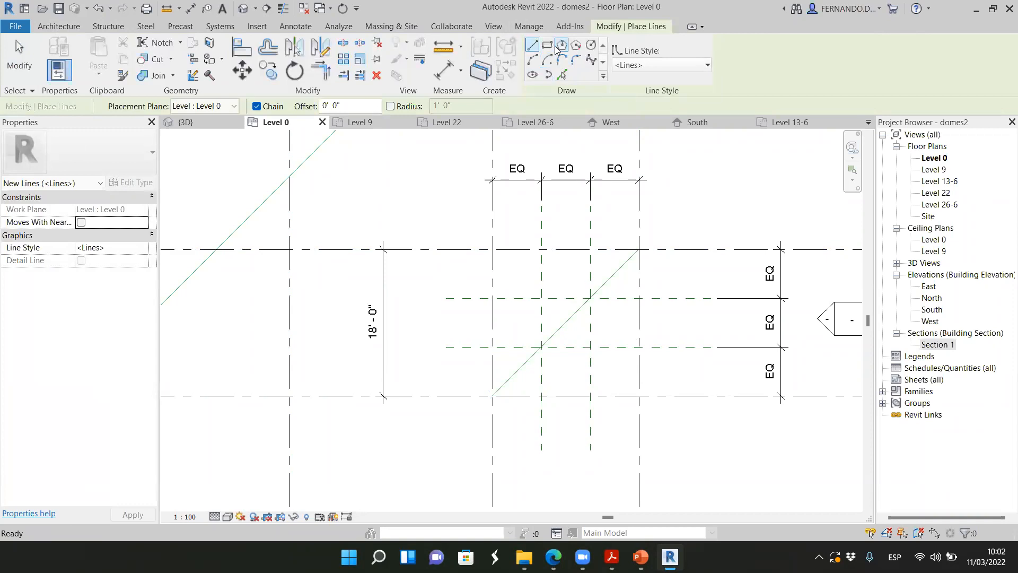
click(591, 44)
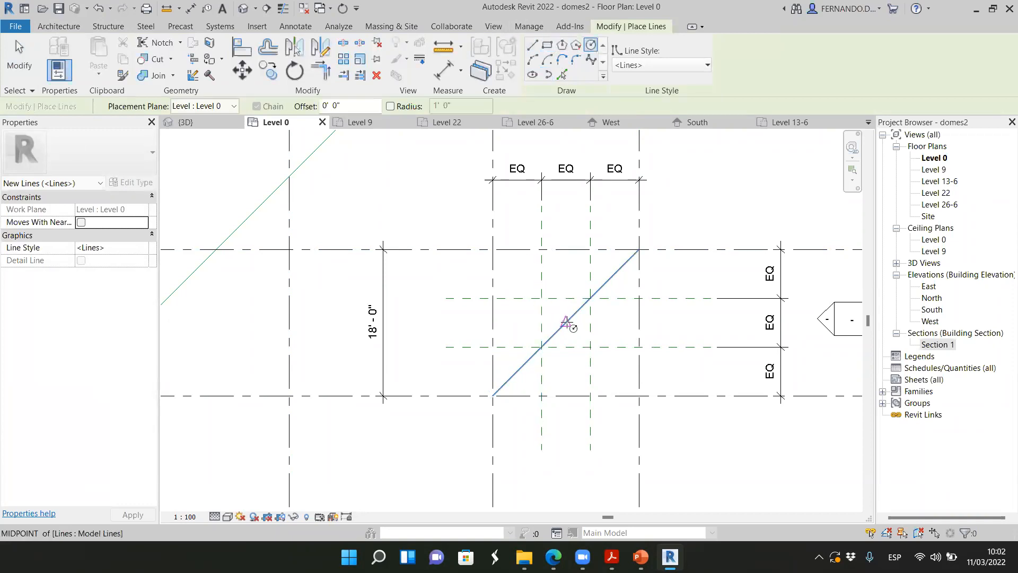
click(566, 323)
click(639, 249)
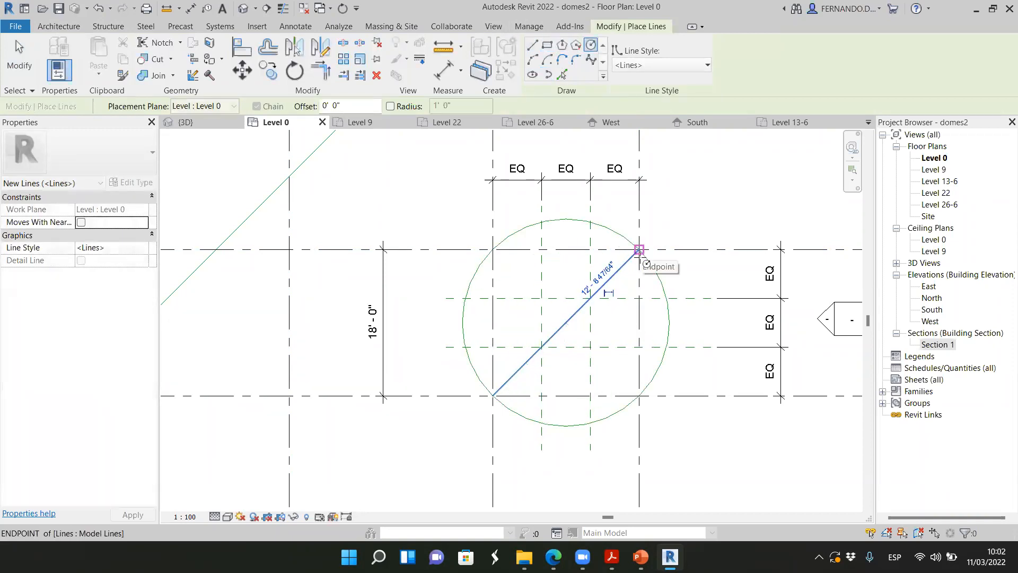
Draw a concentric model-line circle of 3' radius reaching the inner reference planes, and finish the line command
scroll(579, 334, up, 2)
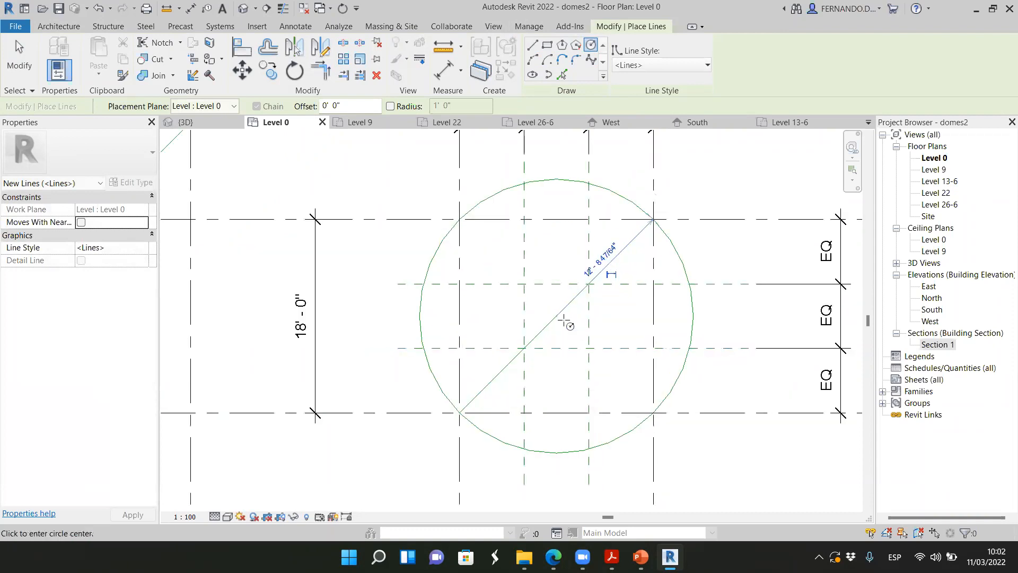
click(557, 317)
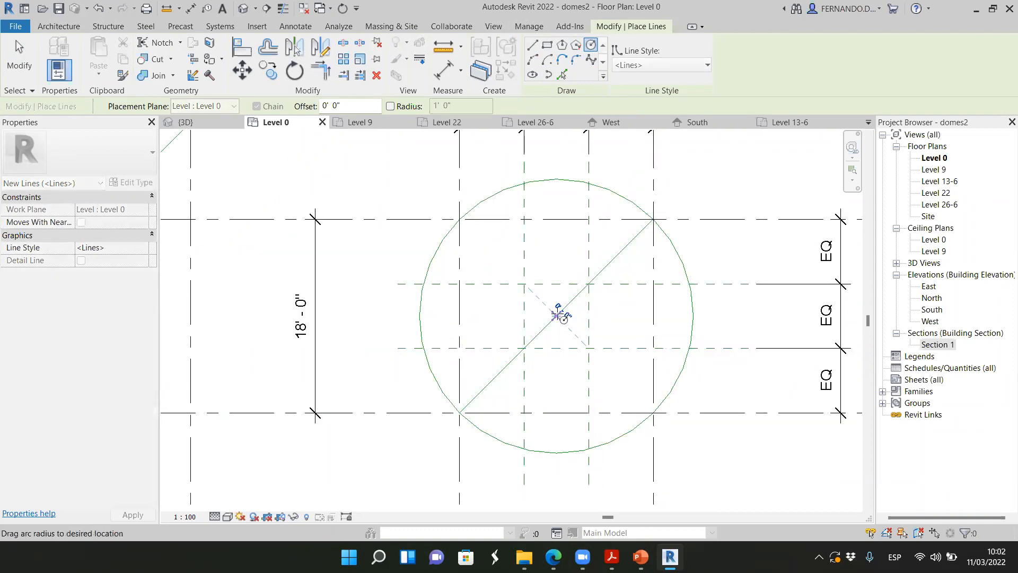
click(557, 283)
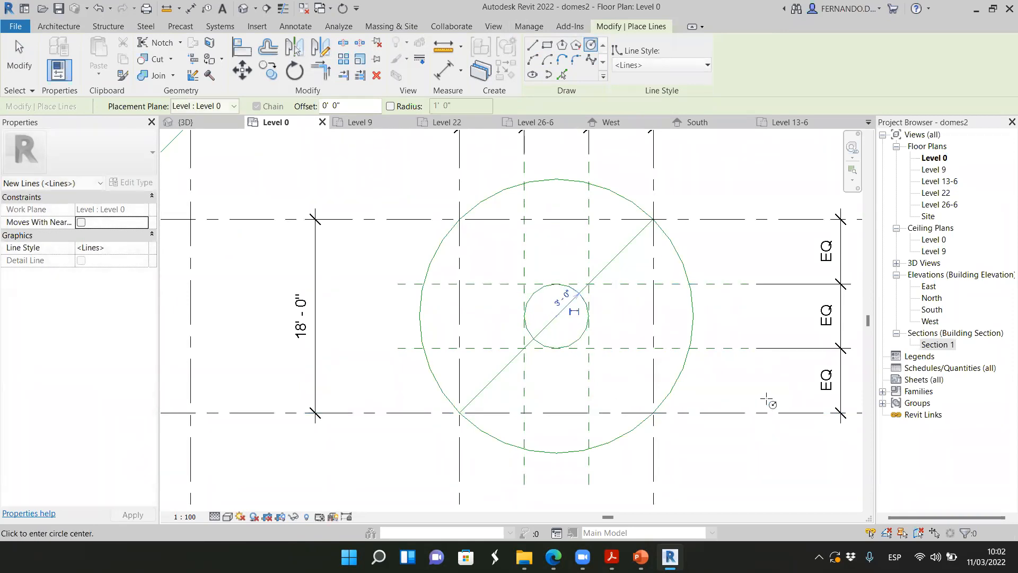
key(Escape)
key(Escape)
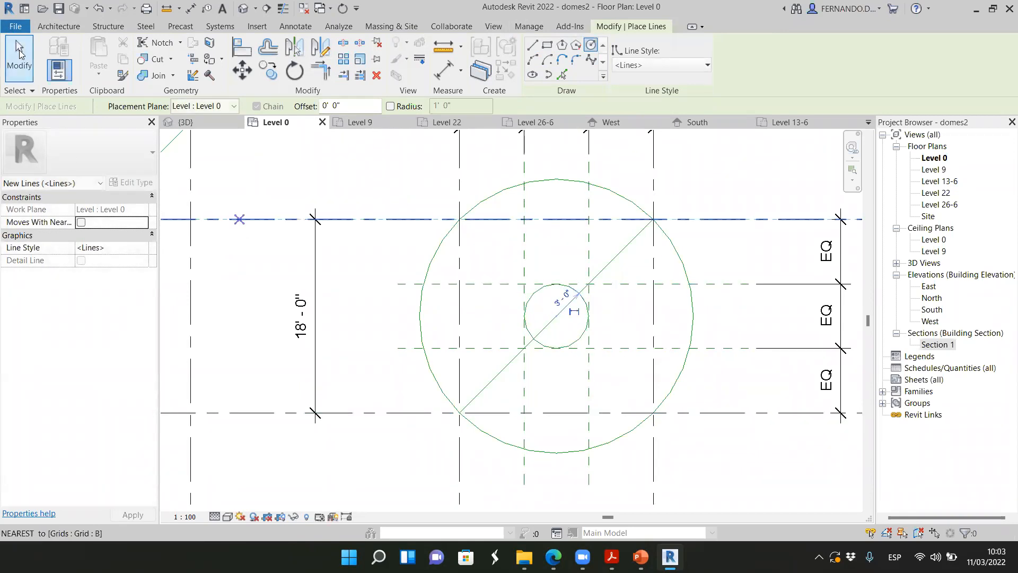
scroll(435, 234, down, 1)
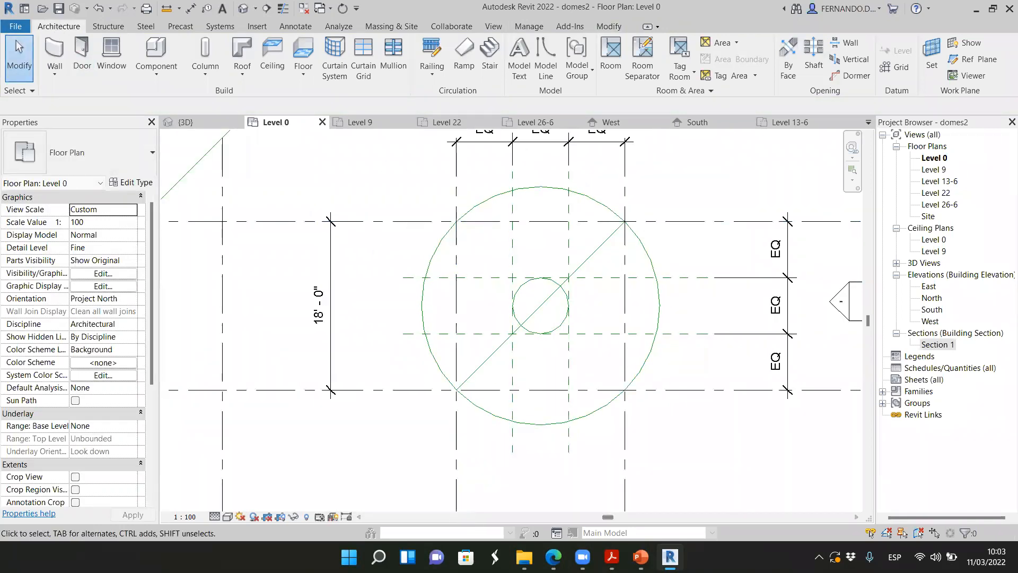
Switch to the Edge browser and open the Boadilla del Monte photo of the dome and its pendentives seen from below
mouse_move(553, 557)
click(551, 483)
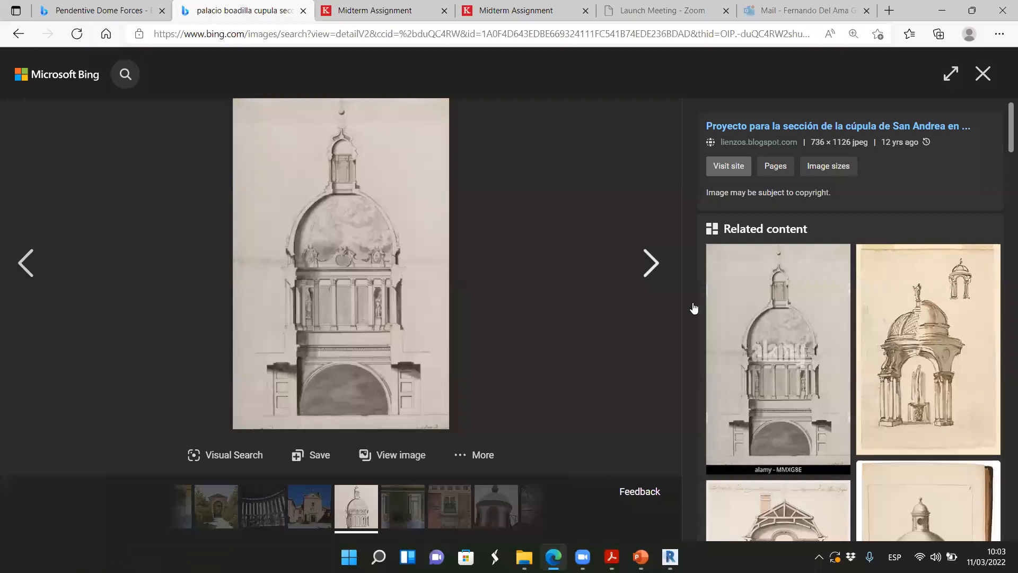
click(622, 333)
scroll(470, 262, up, 10)
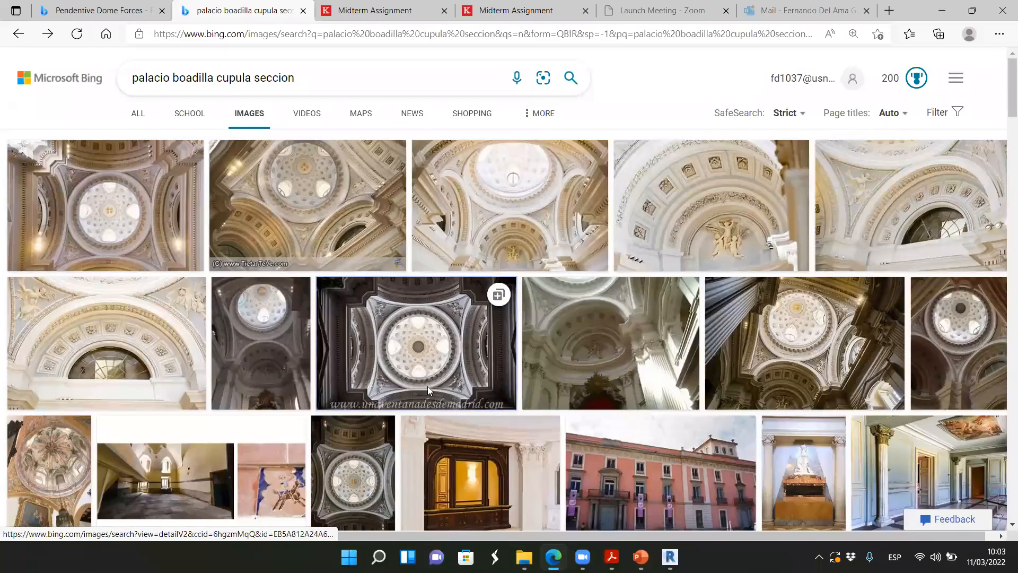
click(428, 388)
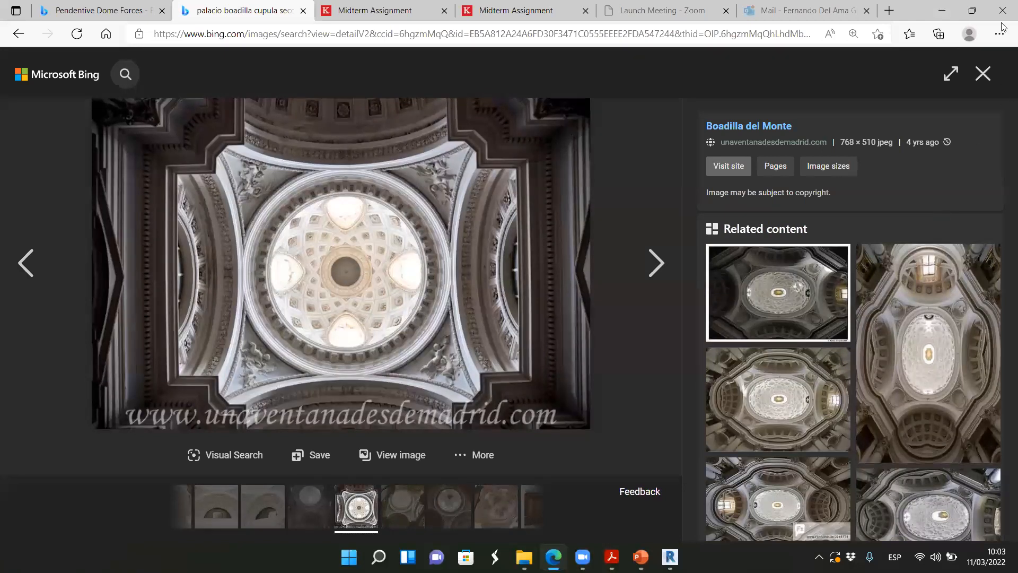
Switch to Revit's 3D view and examine the guide circles from an oblique front angle
click(972, 11)
scroll(595, 310, up, 1)
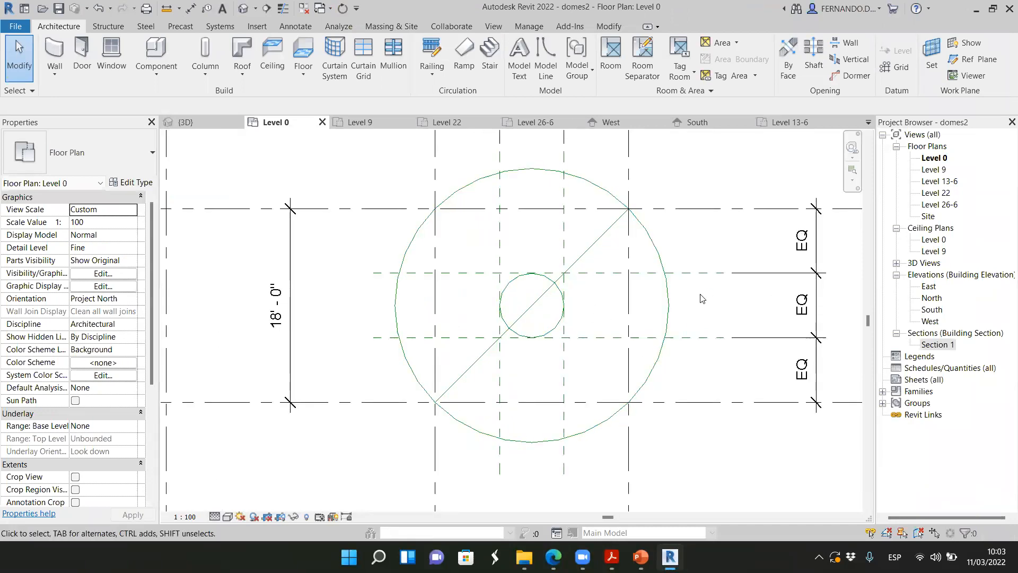
click(226, 124)
scroll(662, 306, up, 5)
scroll(663, 306, down, 5)
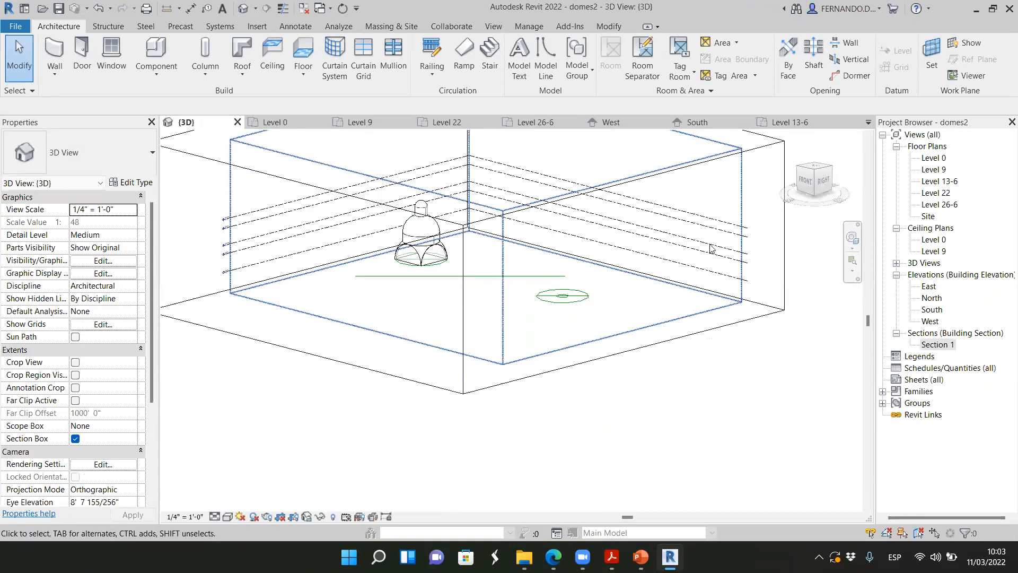
click(804, 183)
drag(815, 179, 743, 203)
scroll(586, 374, up, 8)
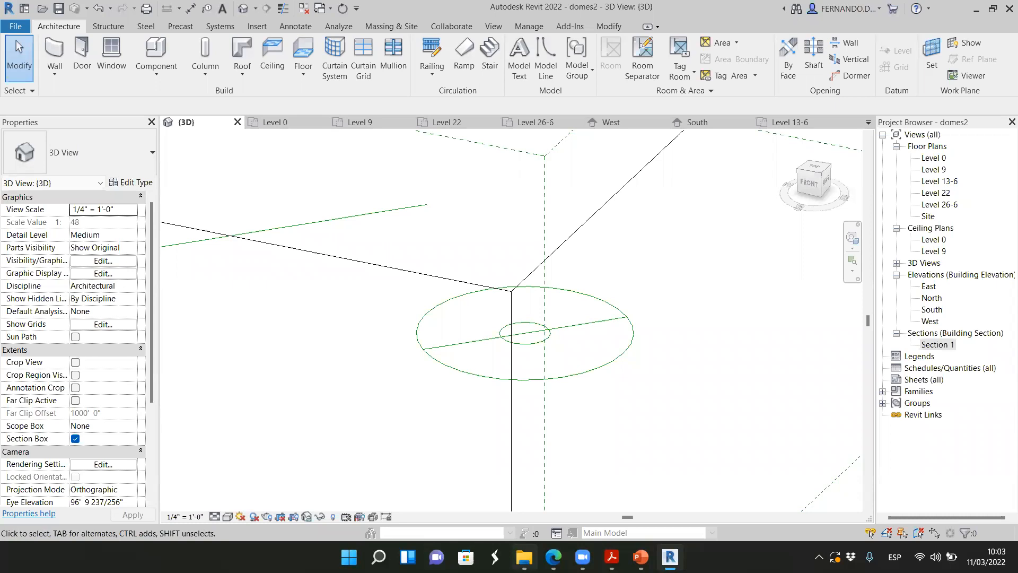
Compare the Boadilla del Monte dome photo in Edge with the outer guide circle in Revit's 3D view
key(alt+Tab)
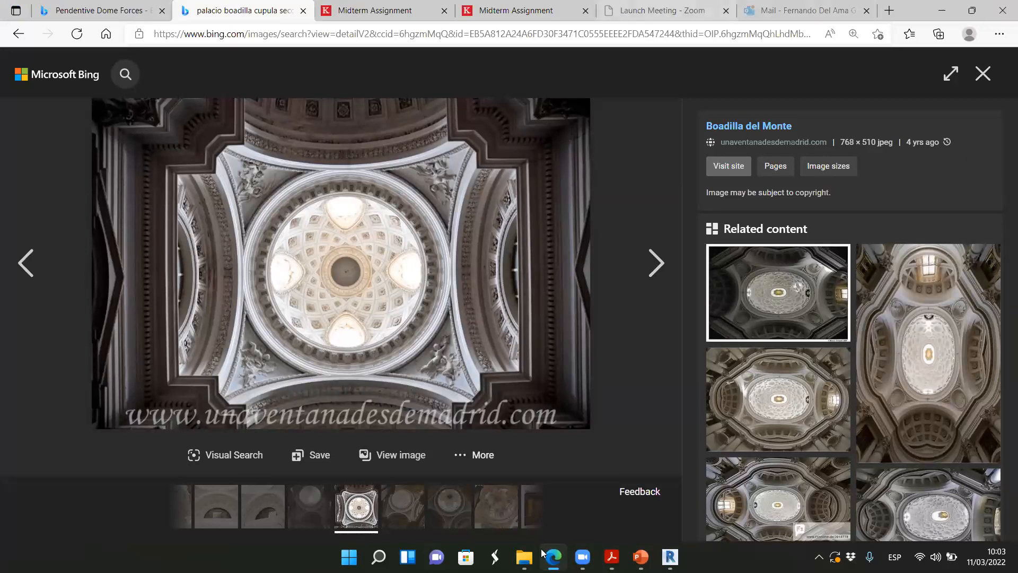
key(alt+Tab)
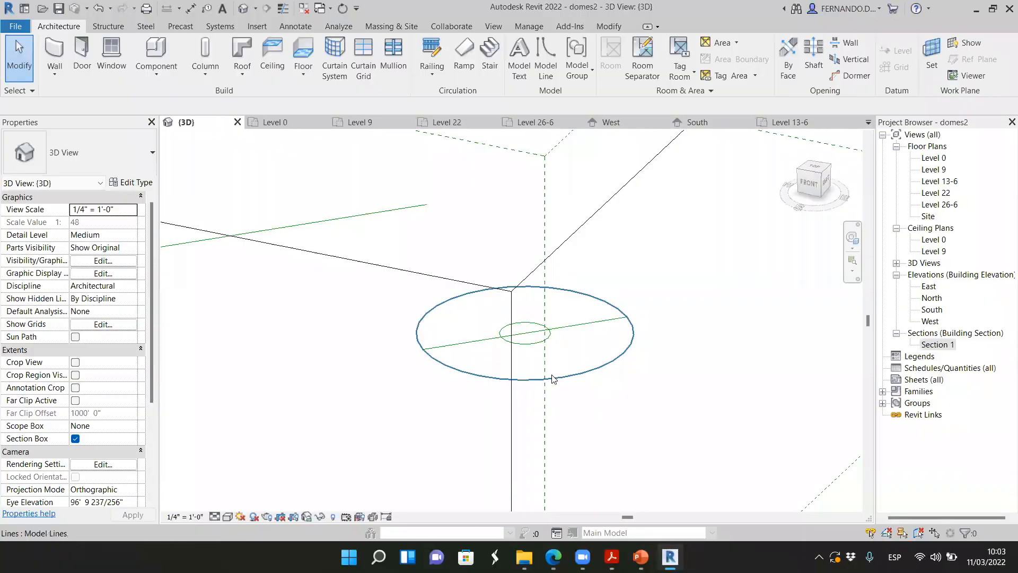
scroll(547, 366, up, 1)
click(631, 354)
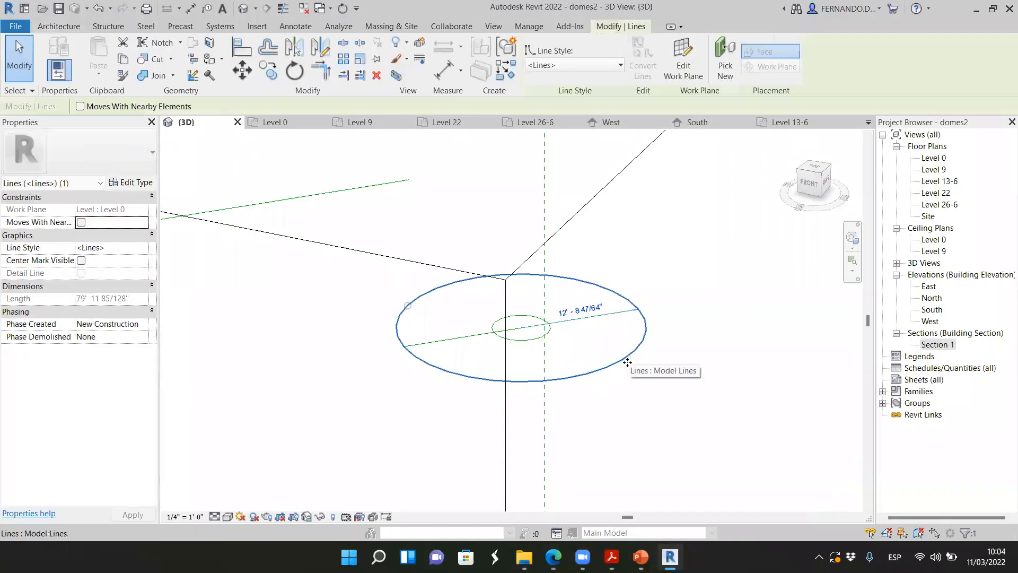
scroll(528, 363, up, 1)
click(470, 367)
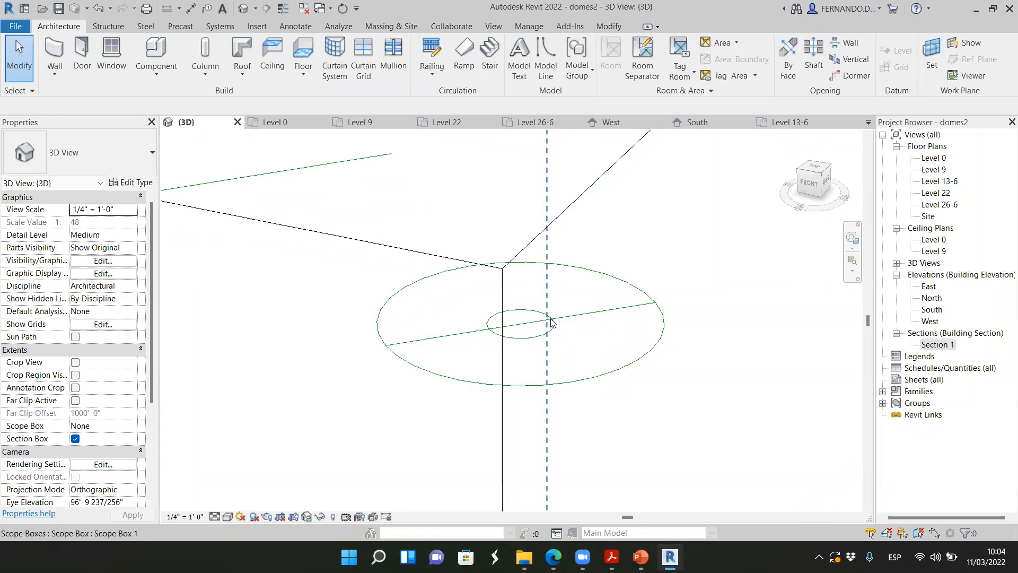
In the Level 0 plan, draw a vertical model line from the inner circle's upper quadrant to the outer circle's lower quadrant
key(ctrl+Tab)
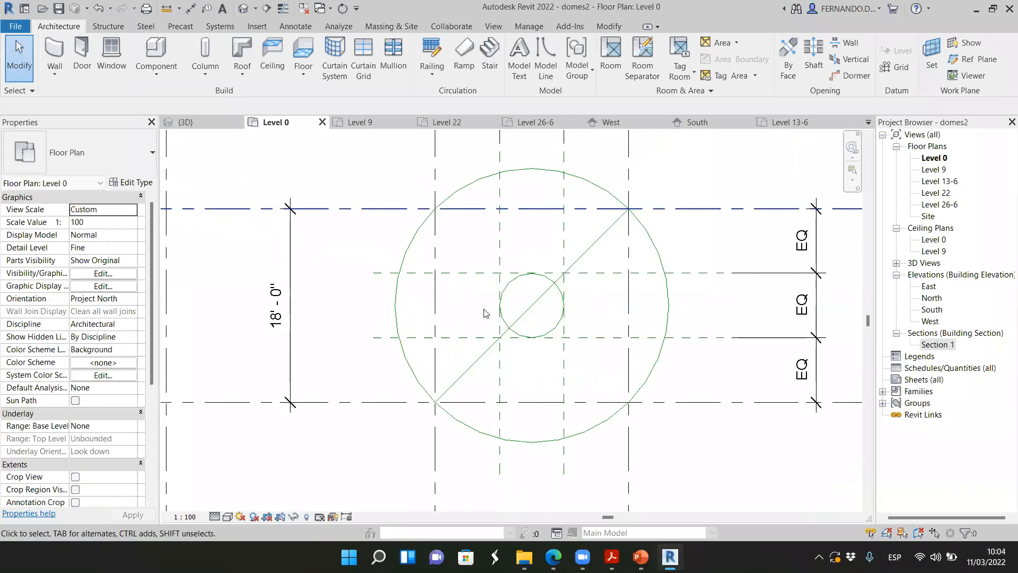
scroll(552, 318, up, 1)
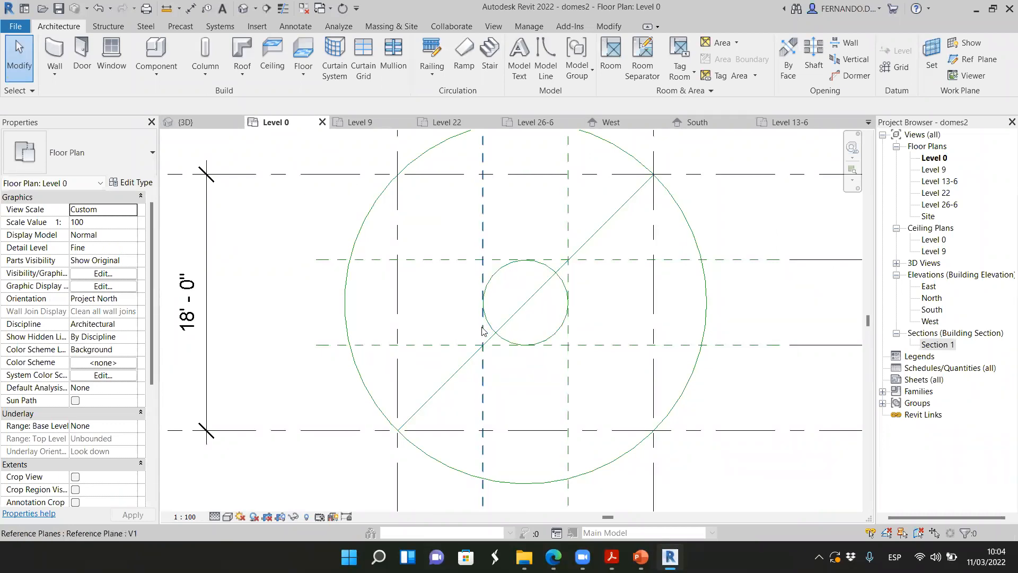
click(545, 51)
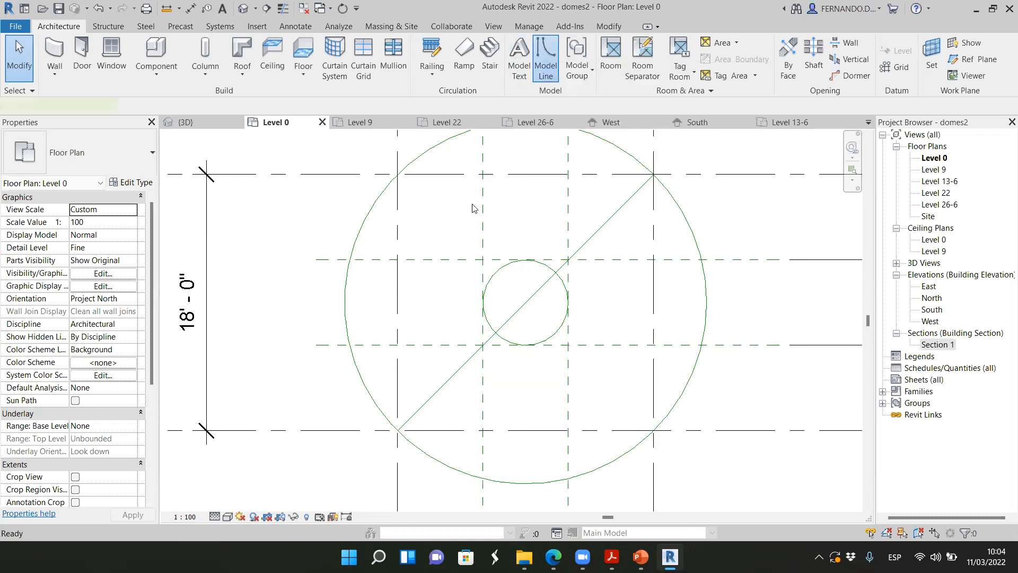
click(526, 260)
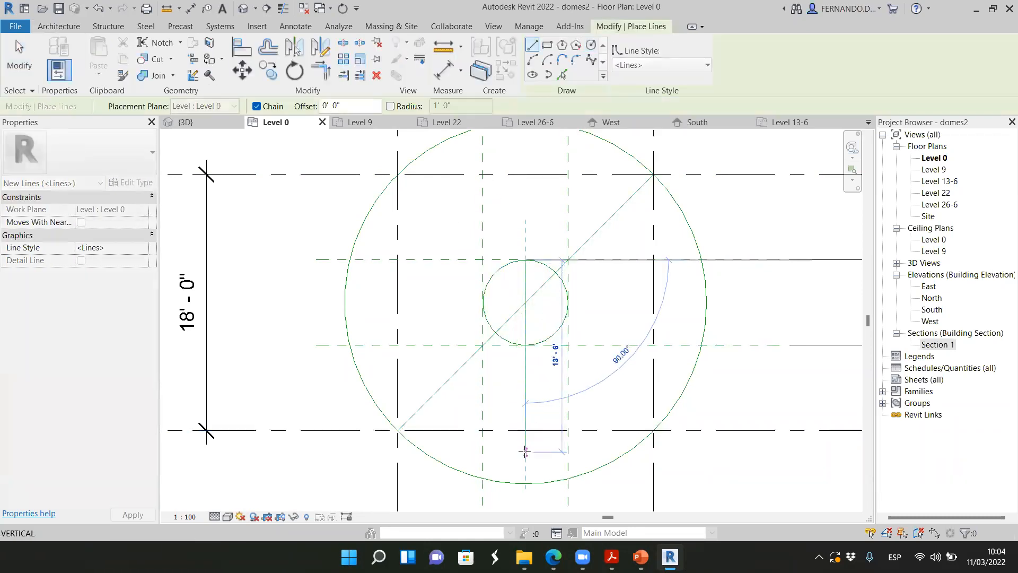
click(527, 482)
key(Escape)
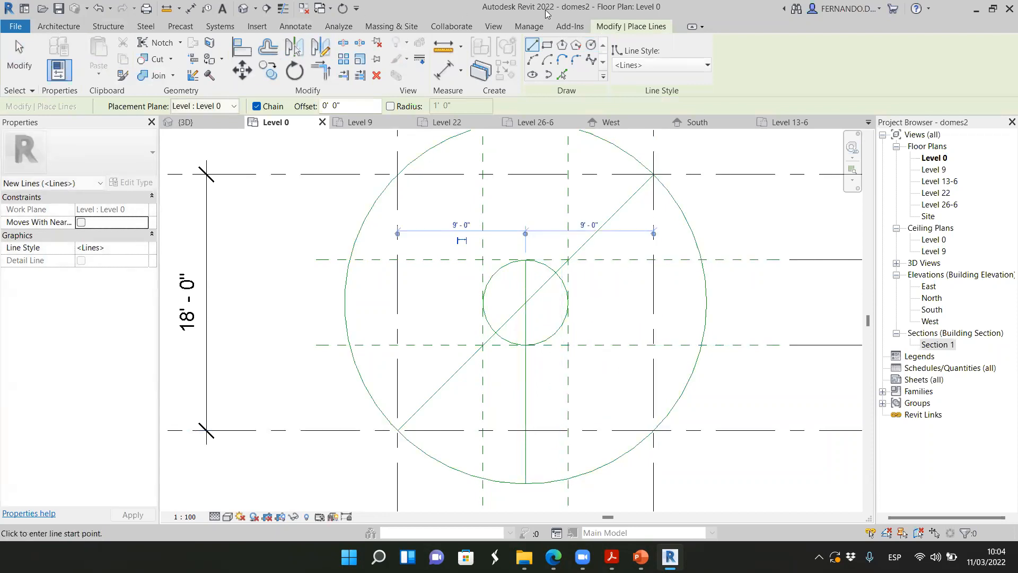
Draw a model-line circle centred on the vertical line's midpoint and passing through its ends, with a radius of about 7'-10 47/128"
click(590, 45)
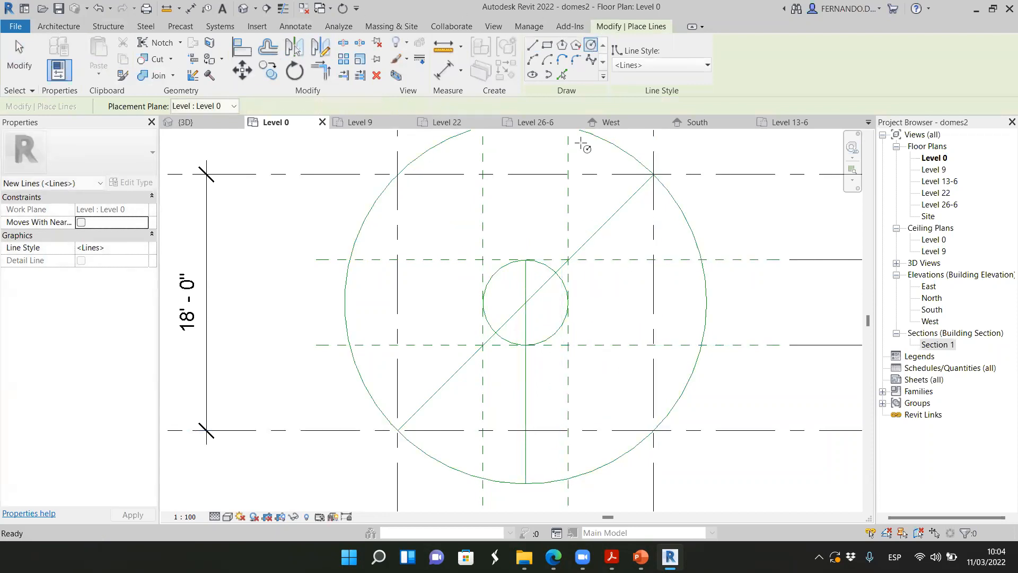
click(525, 372)
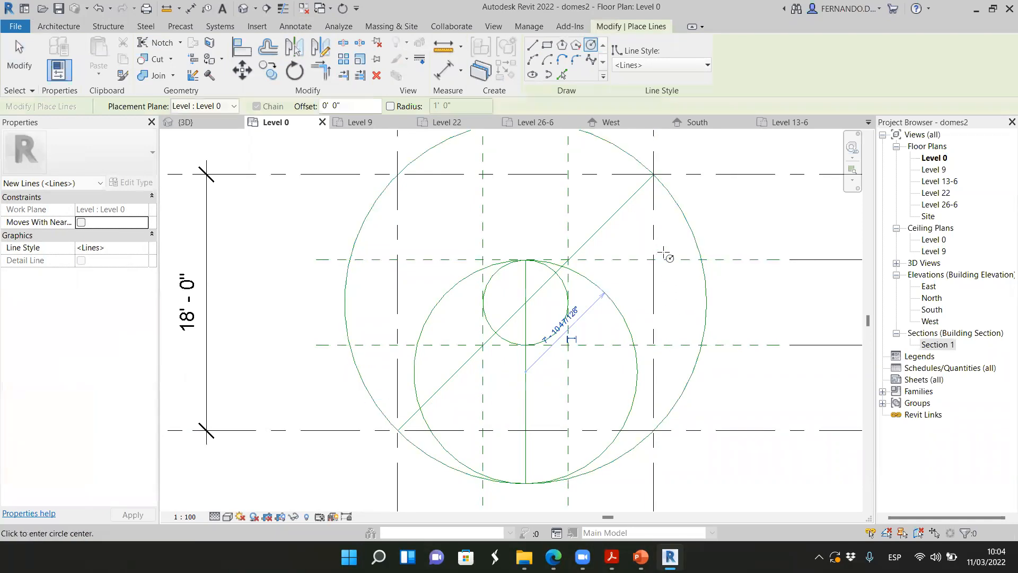
click(20, 55)
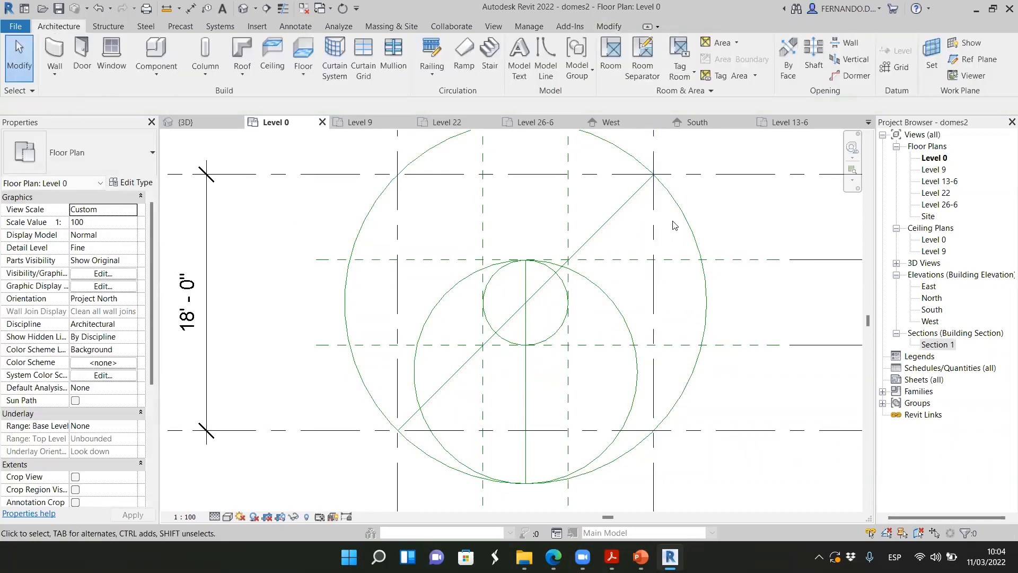
Examine the outer circle, the inner circle and the off-centre circle tangent to both in the Level 0 plan
click(687, 241)
click(553, 340)
click(628, 326)
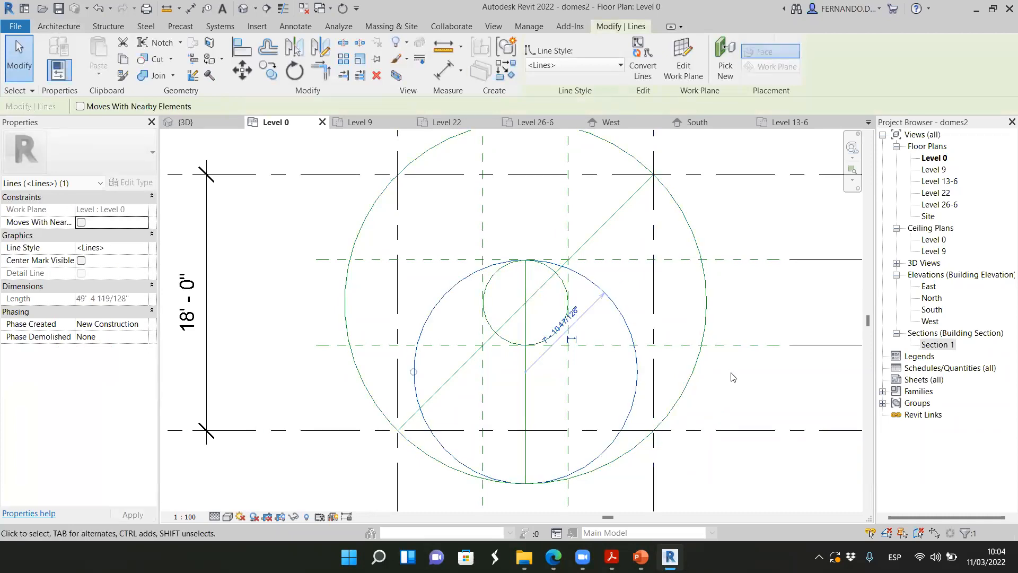
click(737, 393)
click(628, 325)
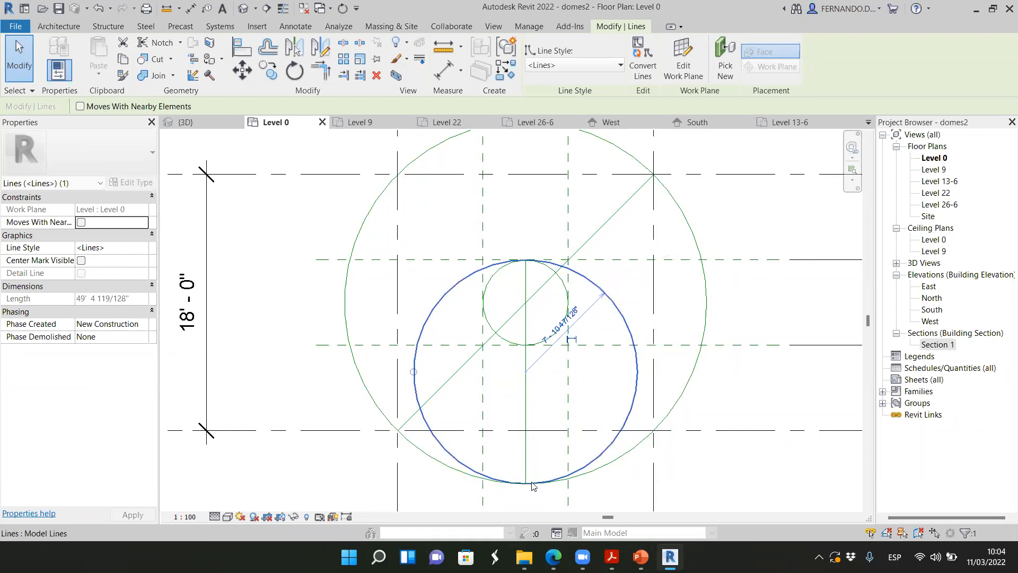
click(68, 25)
click(153, 85)
click(204, 127)
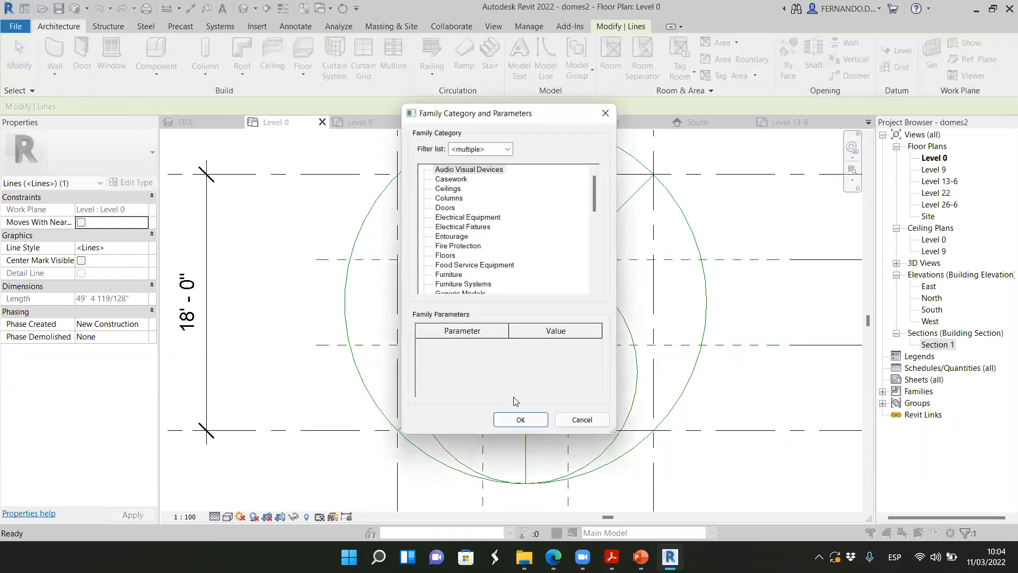
click(449, 198)
click(521, 419)
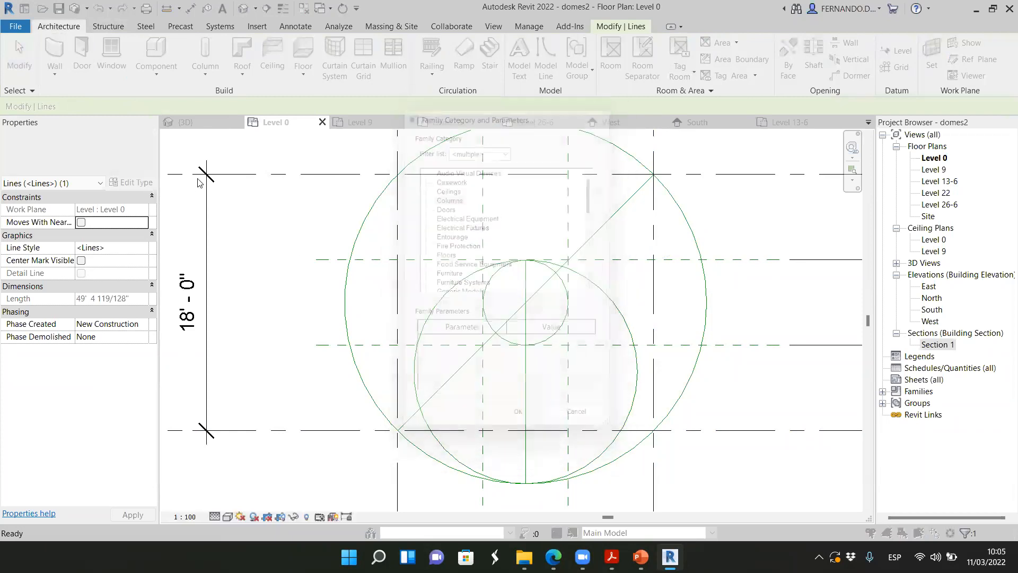
click(682, 280)
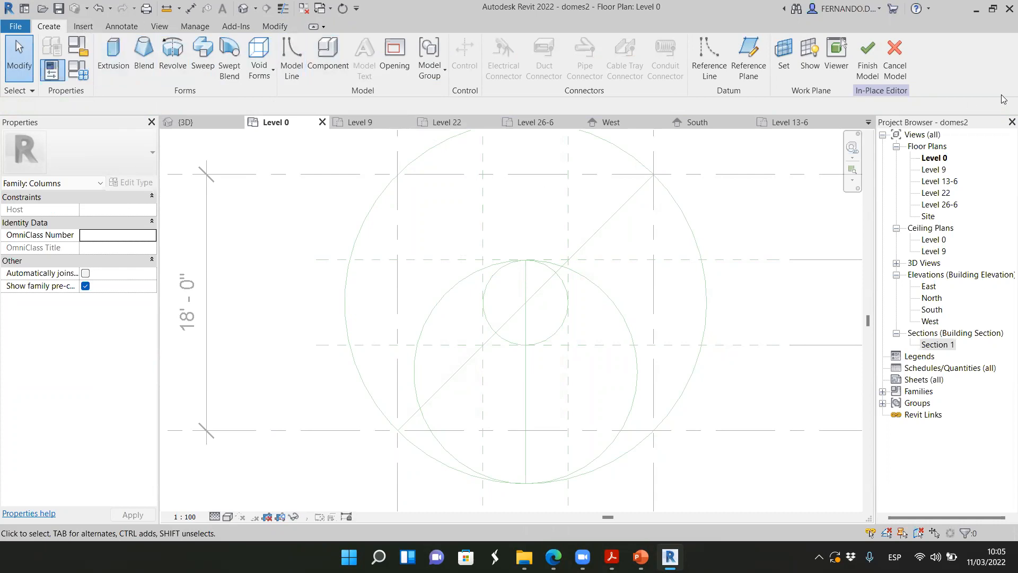
click(867, 59)
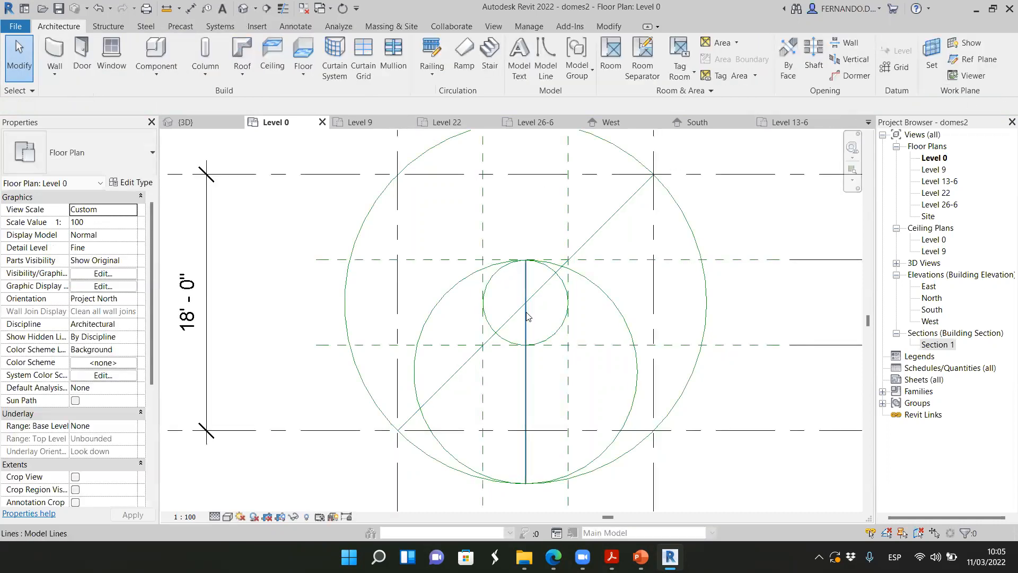
Compare the dome photo in Edge with the outer and off-centre circles in Revit's Level 0 plan
scroll(527, 316, down, 1)
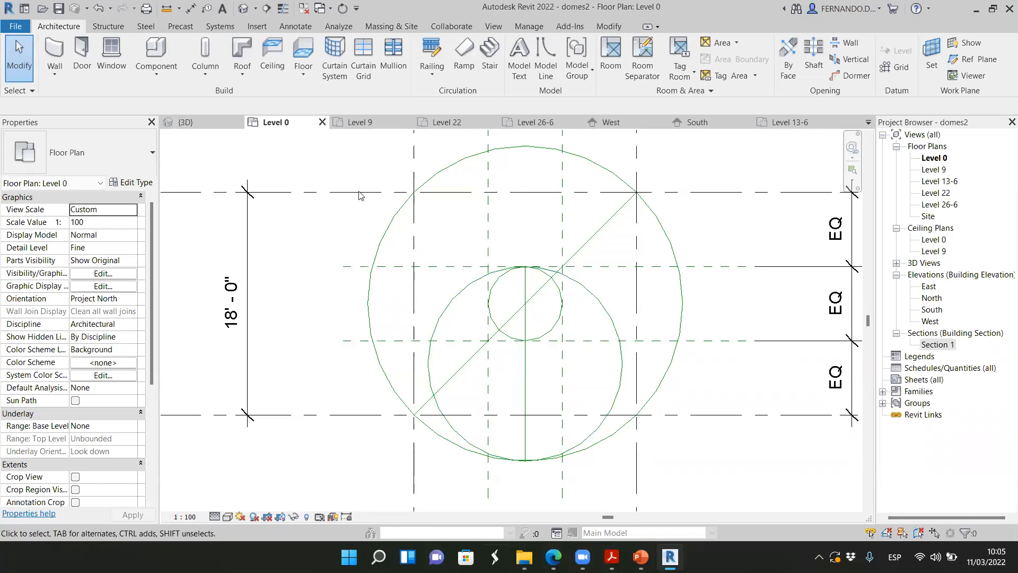
key(alt+Tab)
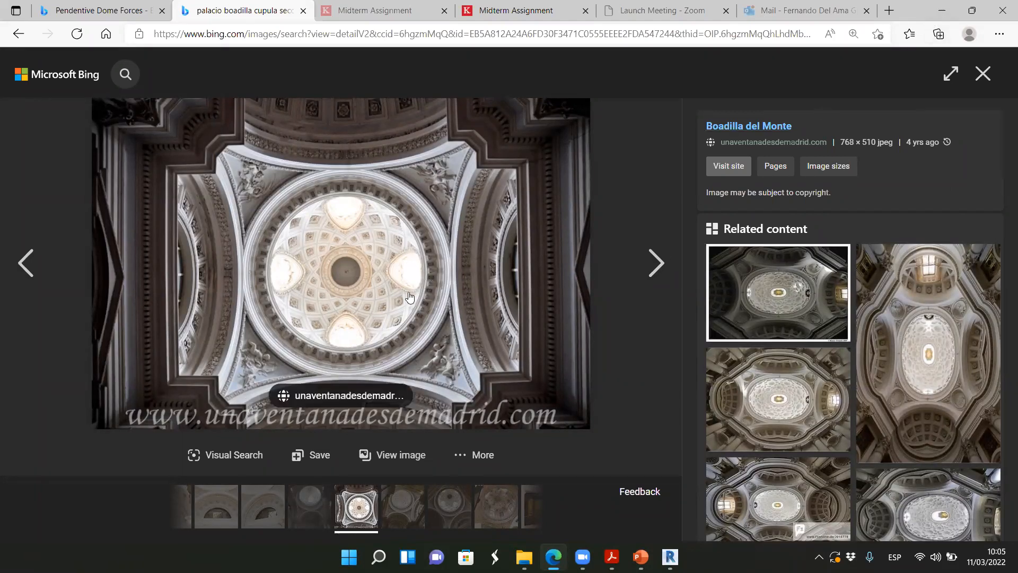
key(alt+Tab)
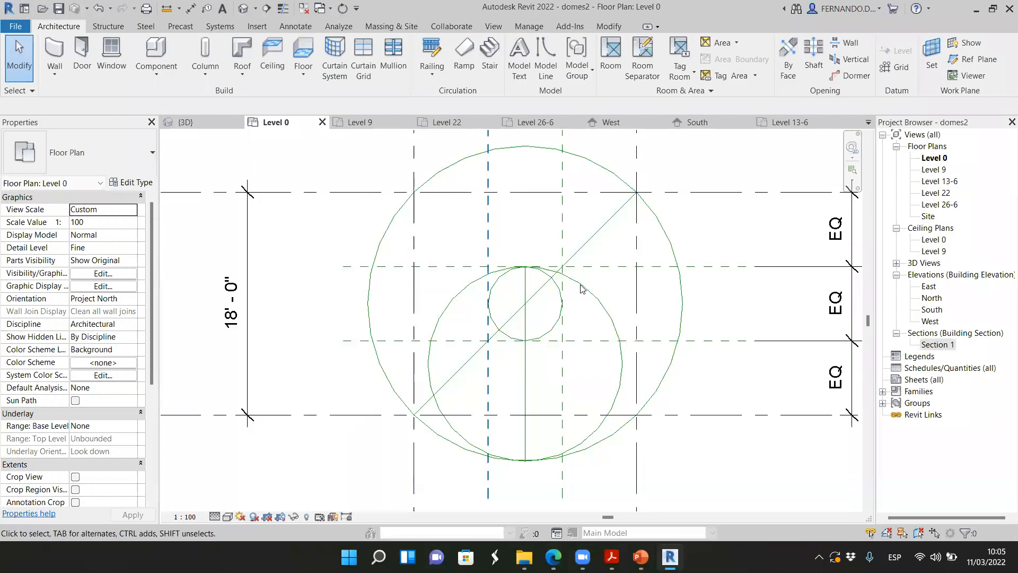
click(683, 290)
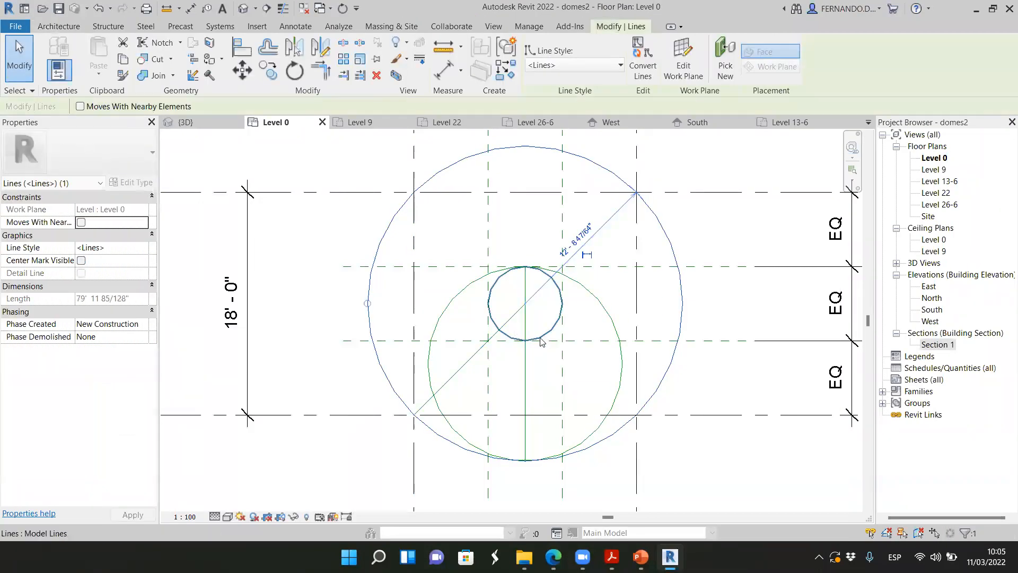
click(598, 295)
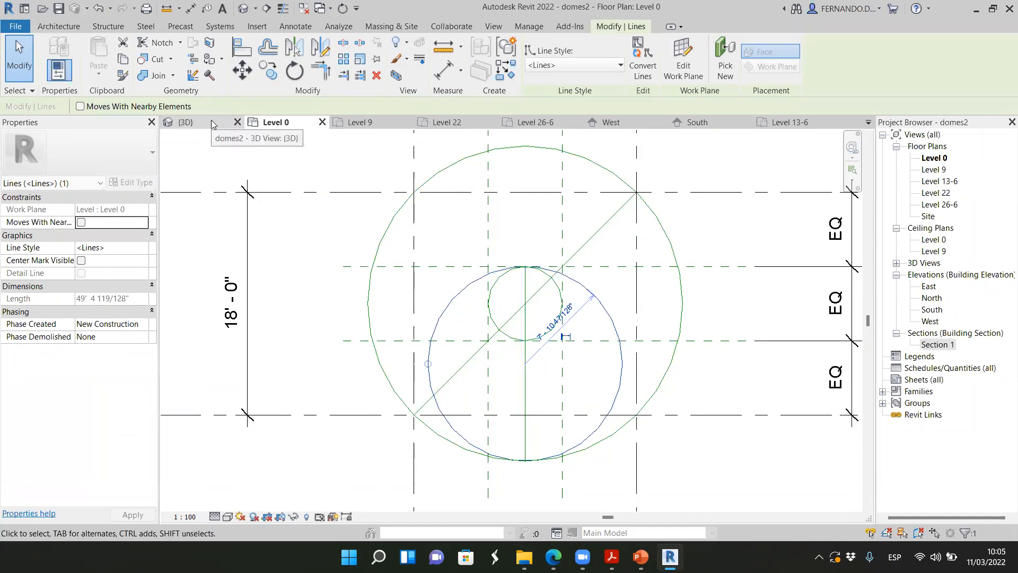
Start an in-place mass named Mass 1 in the 3D view, with the guide circles in sight
click(211, 120)
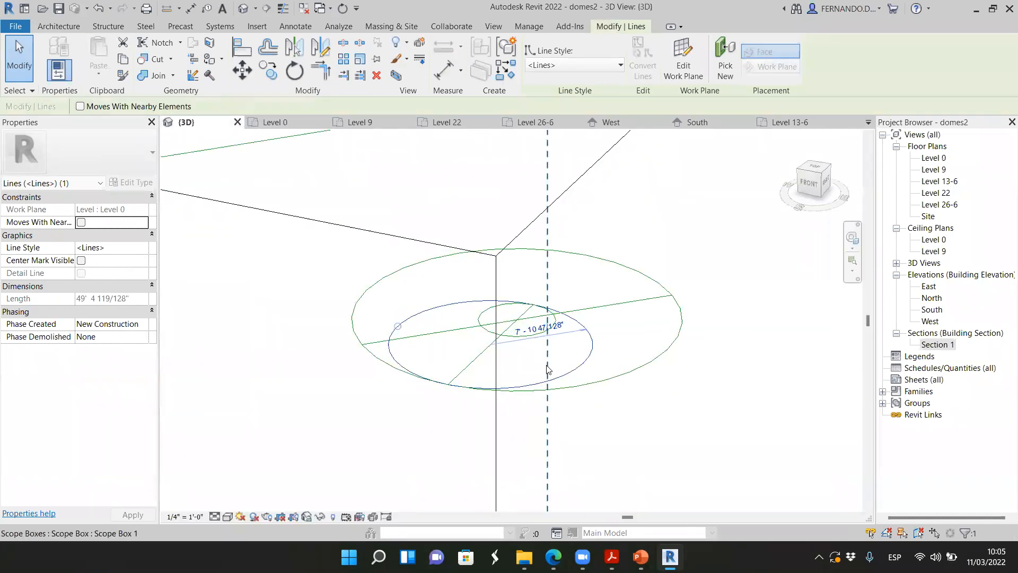
click(627, 464)
drag(814, 185, 785, 179)
scroll(664, 426, down, 2)
scroll(451, 500, up, 1)
scroll(645, 341, down, 3)
scroll(536, 485, up, 2)
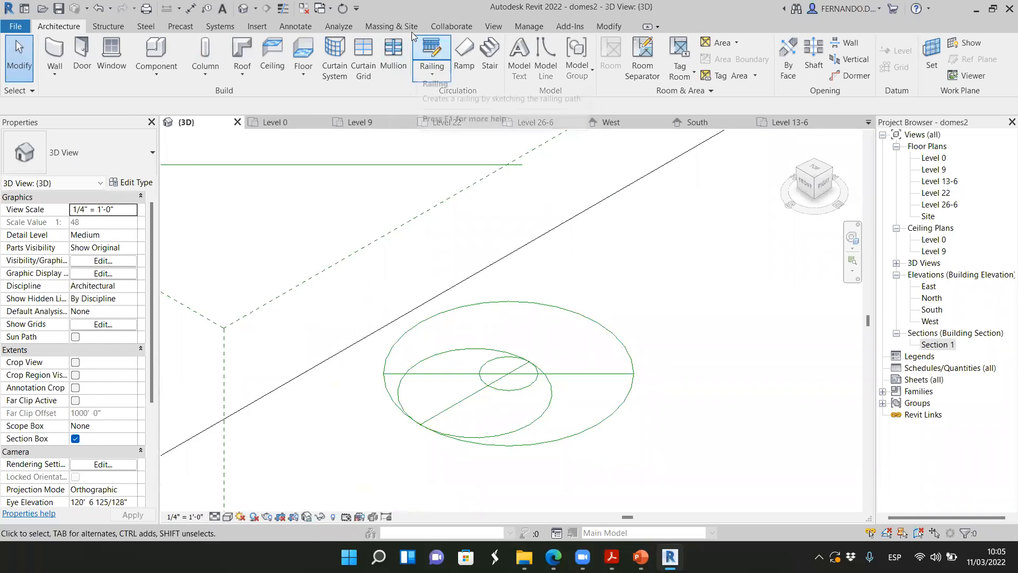
click(398, 28)
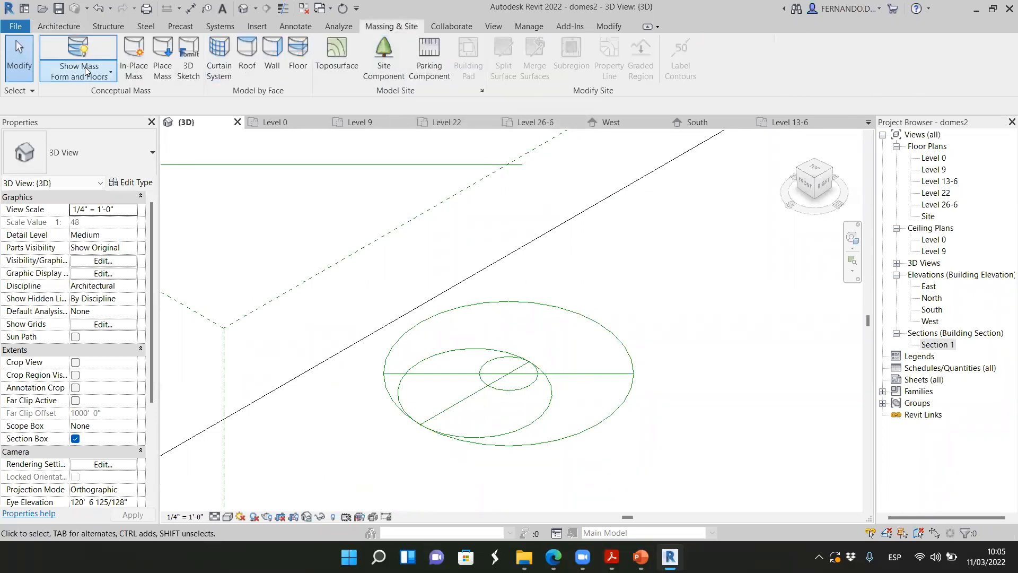
click(134, 58)
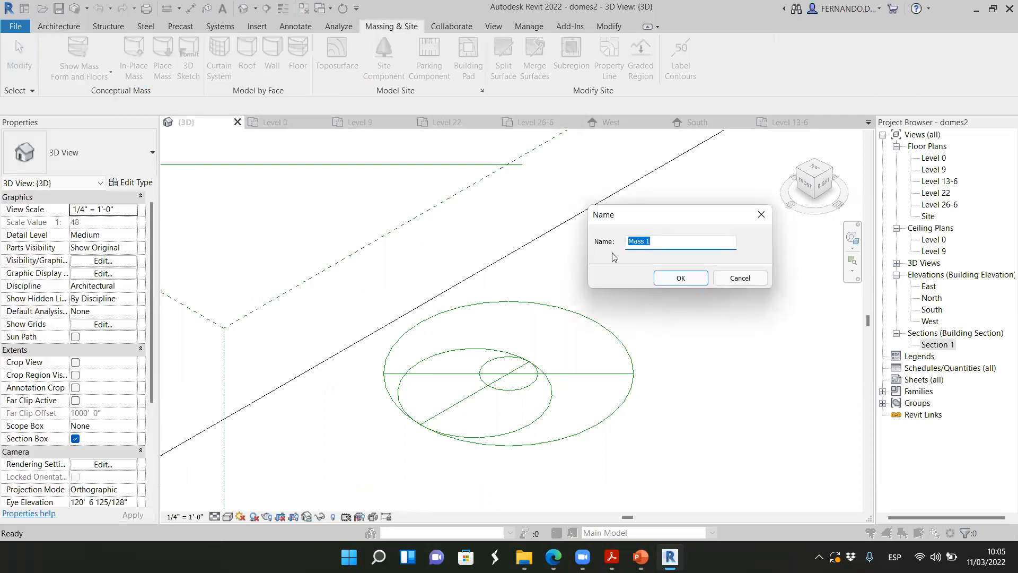
click(669, 280)
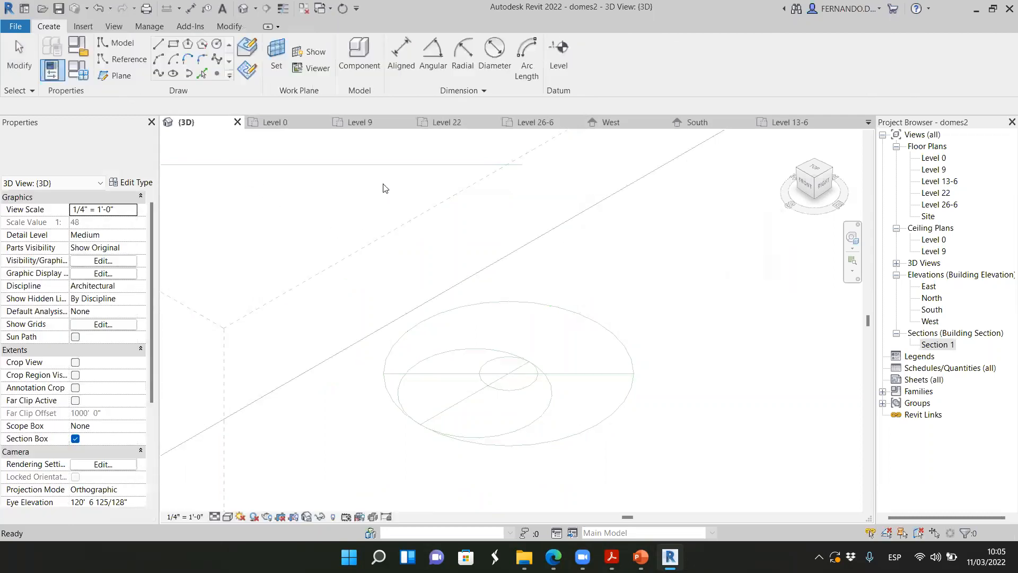
click(276, 50)
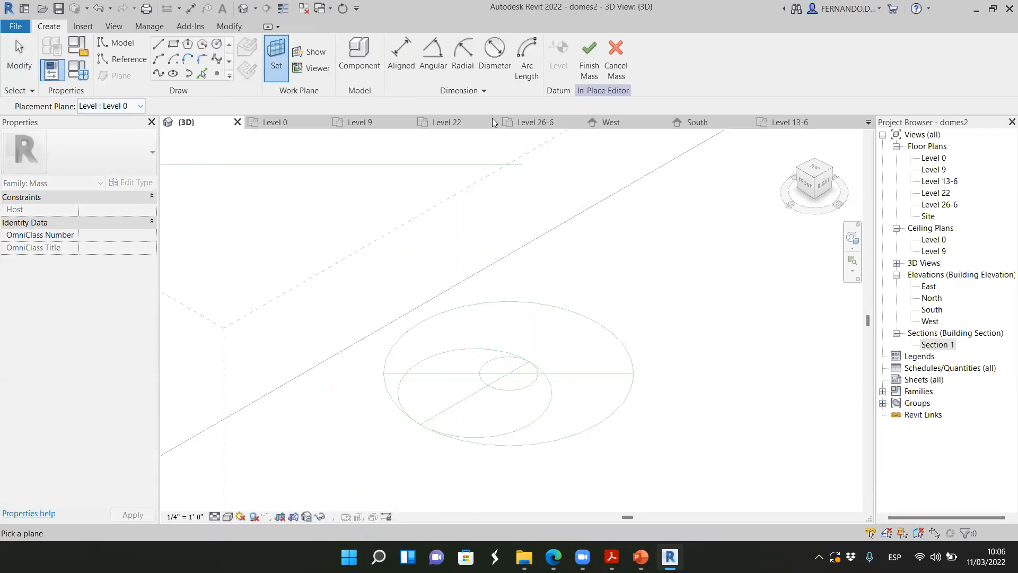
click(18, 56)
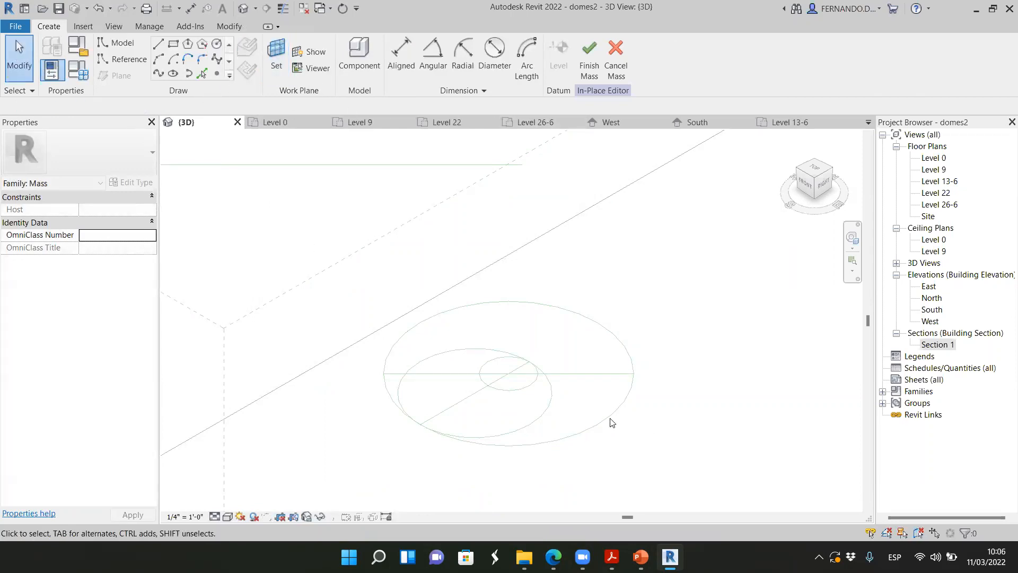
Create a solid sphere in the in-place mass by picking the outer guide circle on Level 0
click(204, 75)
click(607, 424)
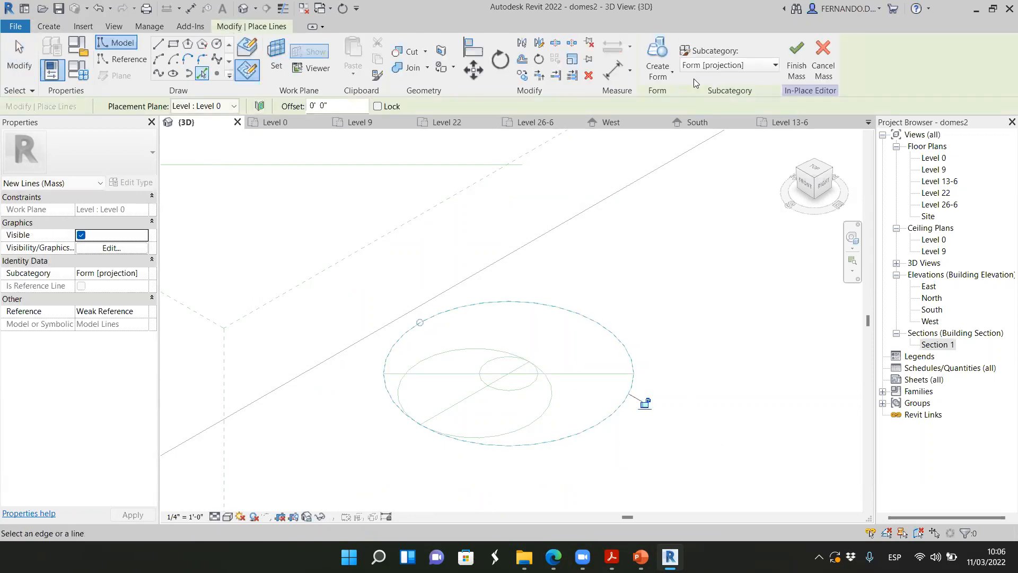
click(659, 71)
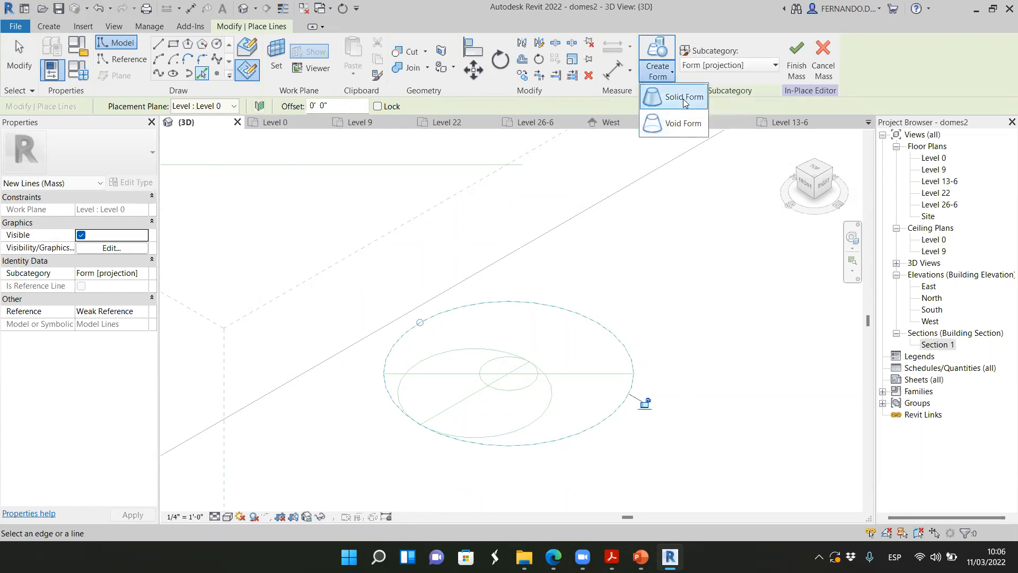
click(683, 97)
click(417, 522)
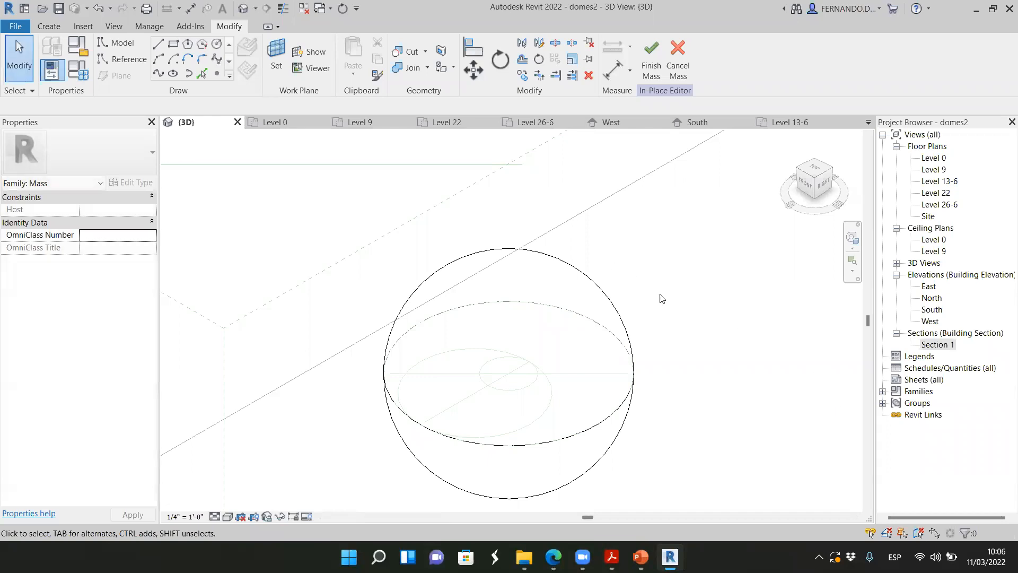
scroll(662, 298, down, 2)
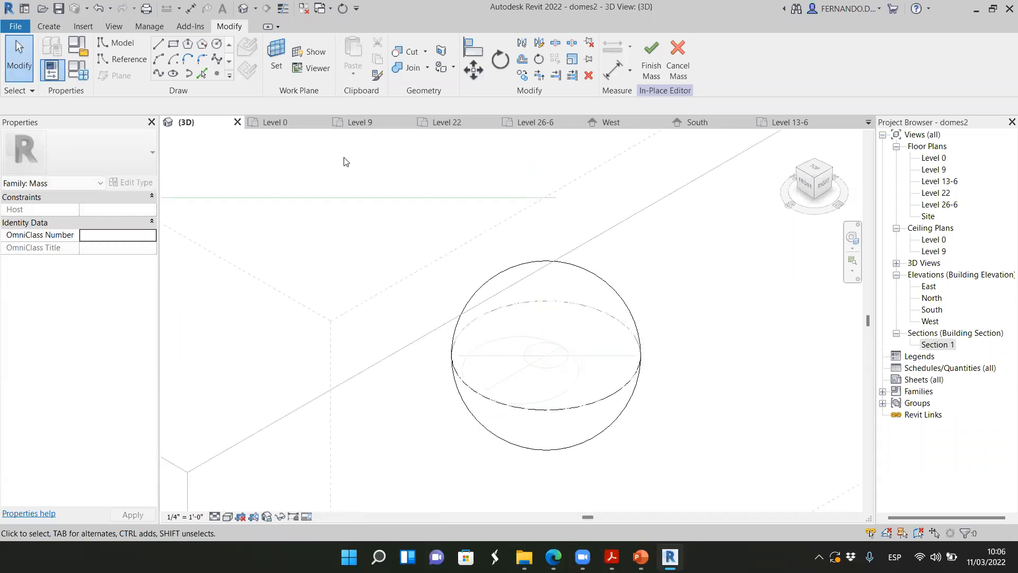
Draw a rectangle about 36'-0" by 31'-6" around the sphere in the Level 0 plan and return to the 3D view
click(292, 127)
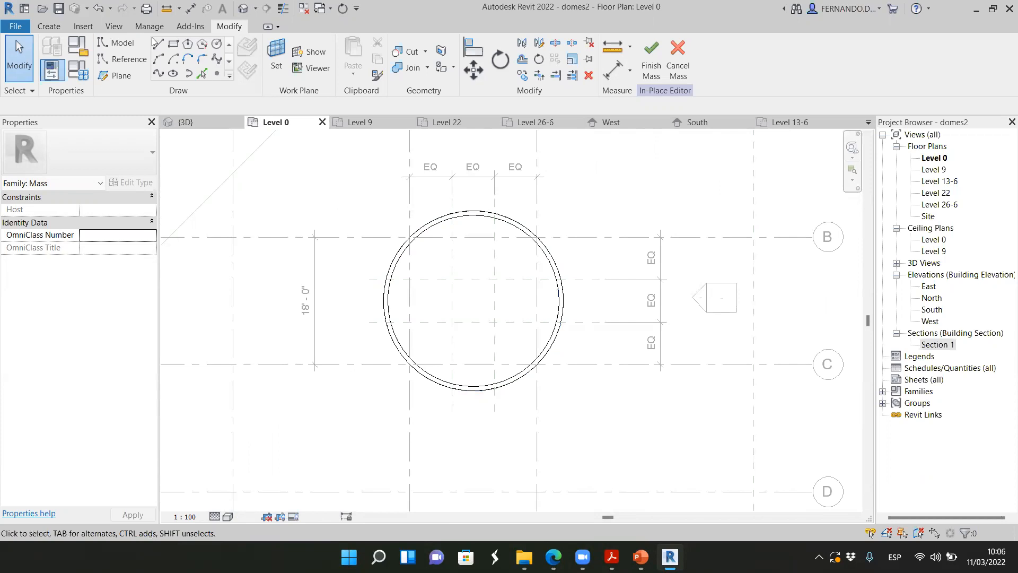
click(173, 45)
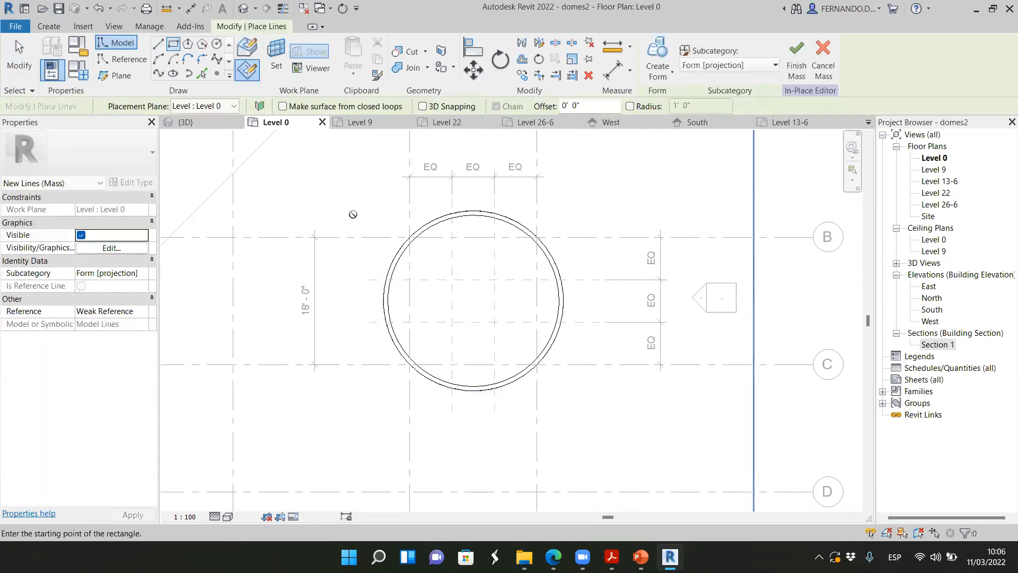
click(343, 192)
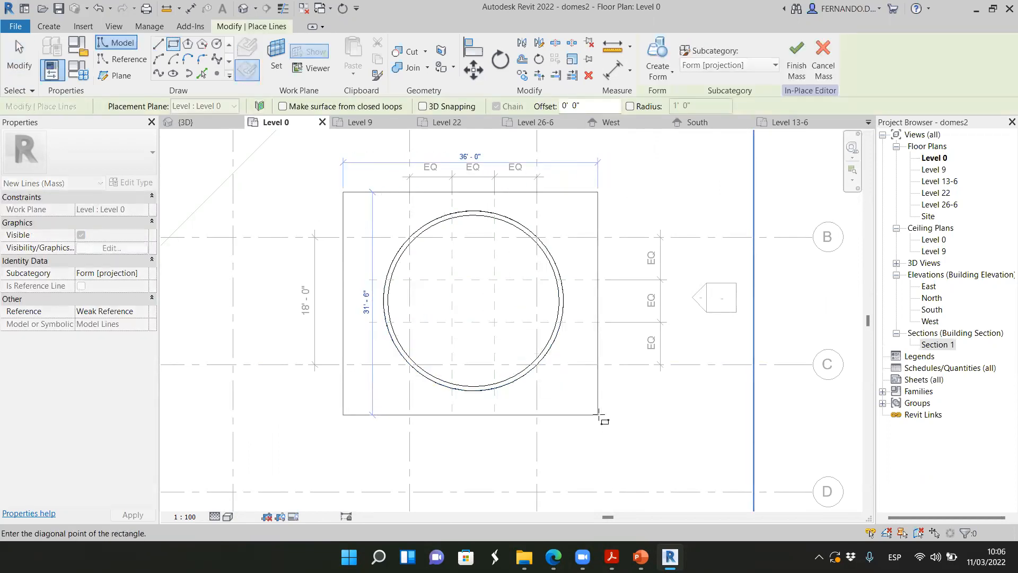
click(598, 415)
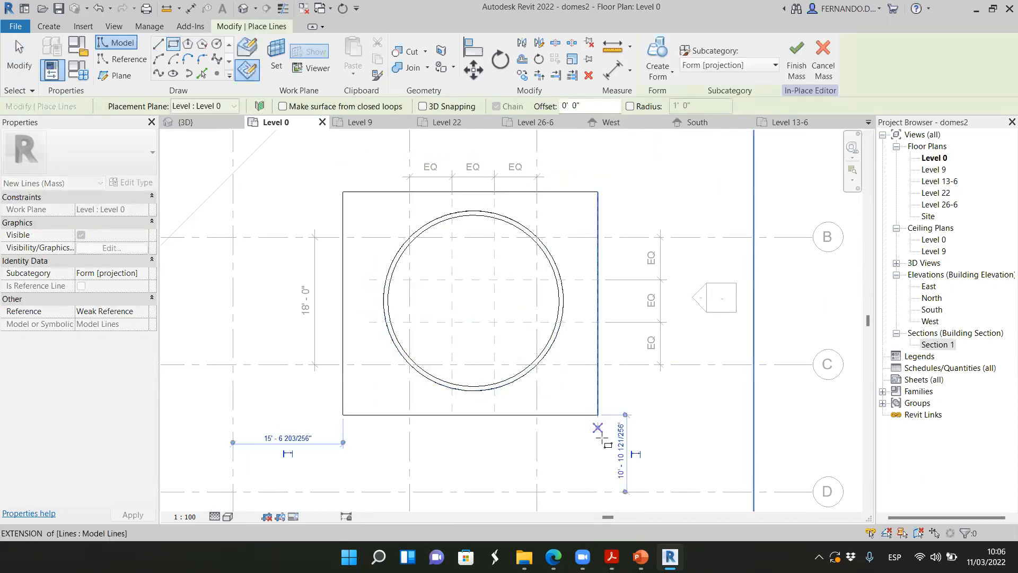
click(206, 126)
key(Escape)
key(Escape)
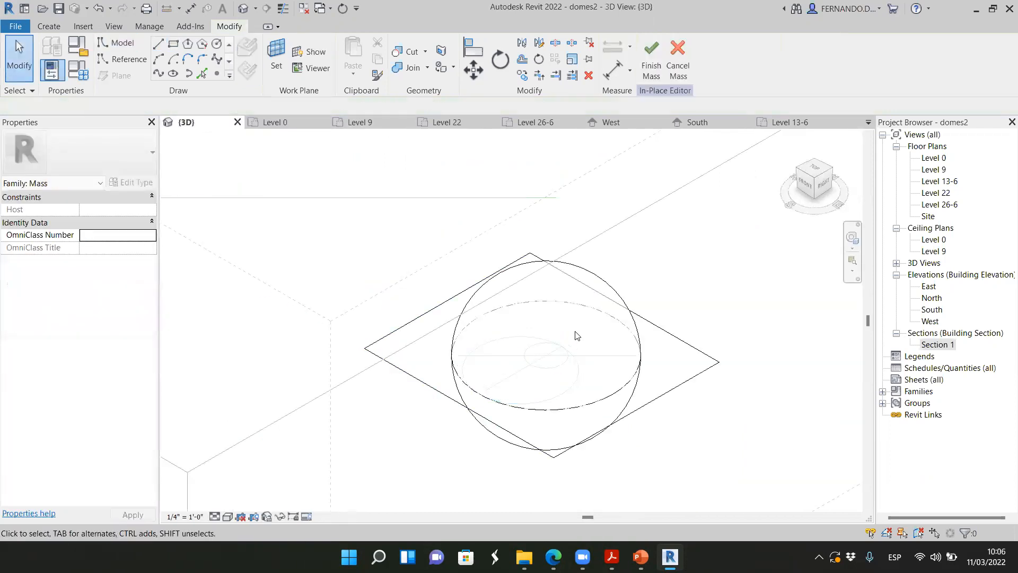
Create a void form from the rectangle and extend it below Level 0 to a depth of about 16'-3"
key(Tab)
click(677, 404)
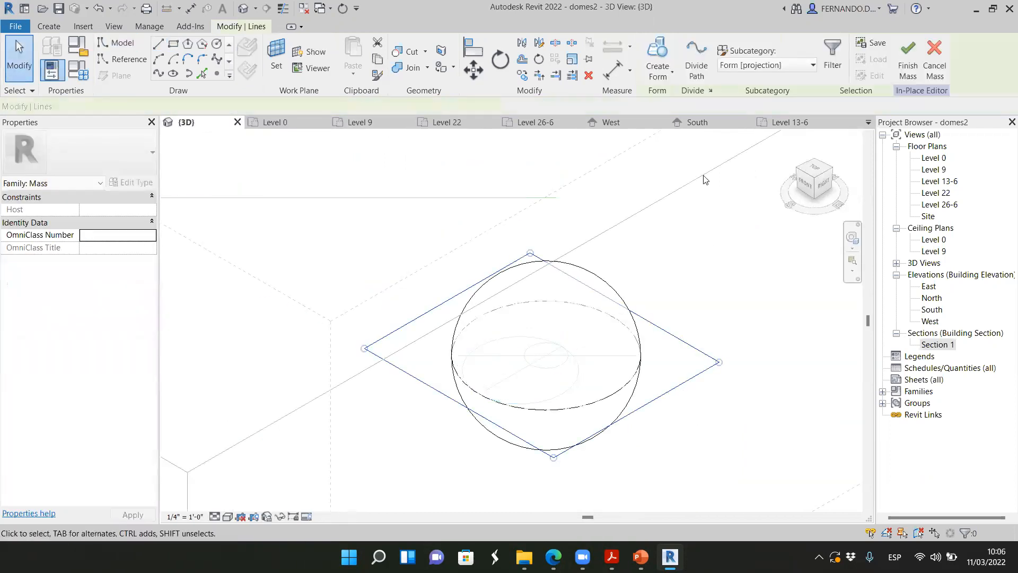
click(670, 77)
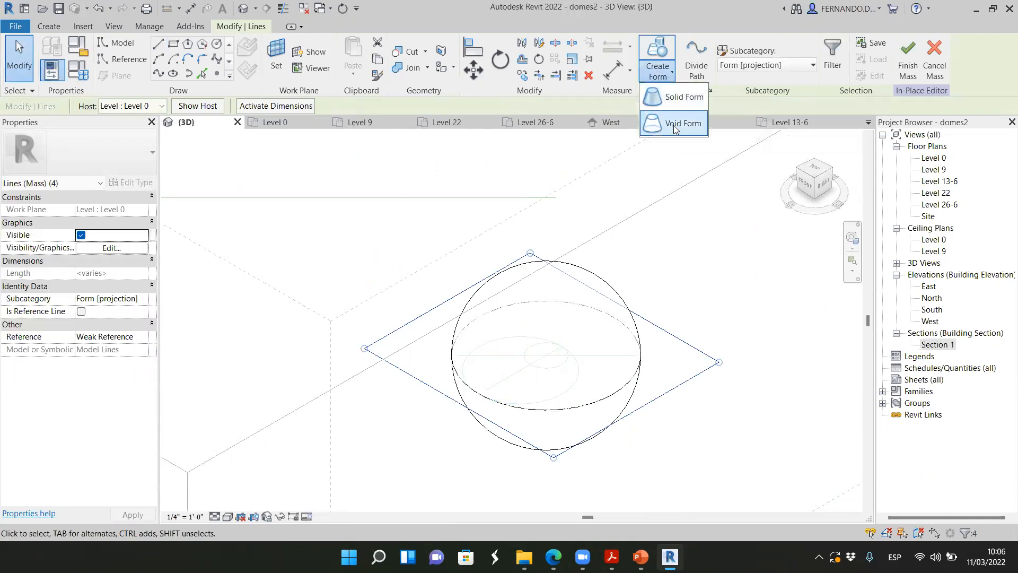
click(674, 128)
scroll(637, 185, down, 2)
drag(568, 308, 572, 403)
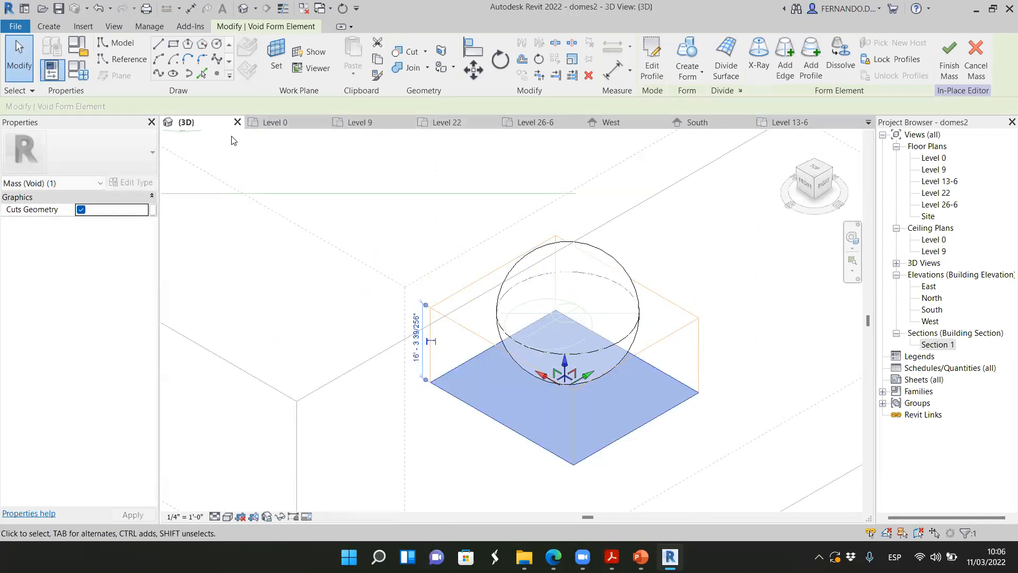
Adjust the void's bottom from the front, cut away the sphere's lower half and finish the mass
click(805, 183)
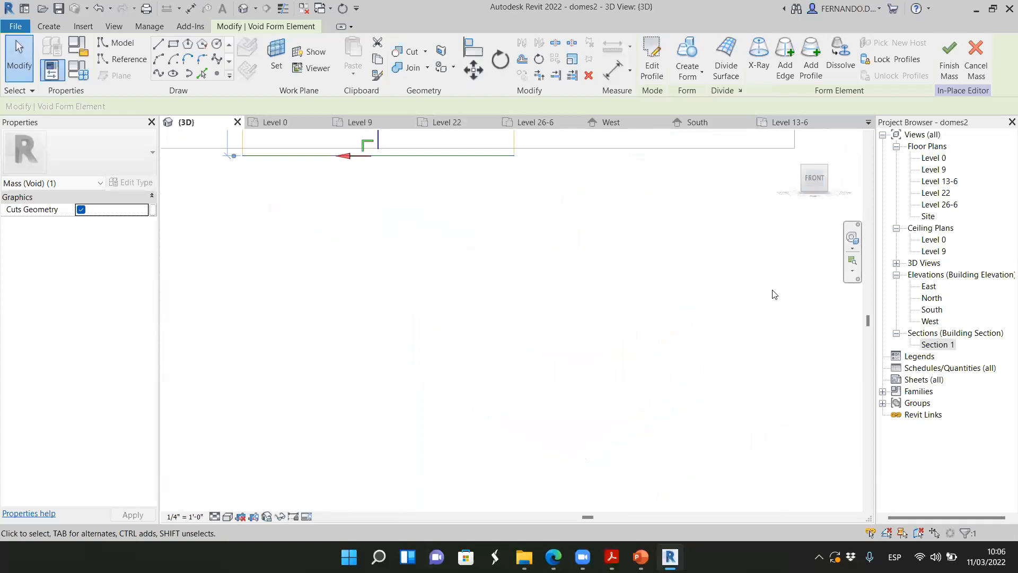
scroll(509, 380, up, 1)
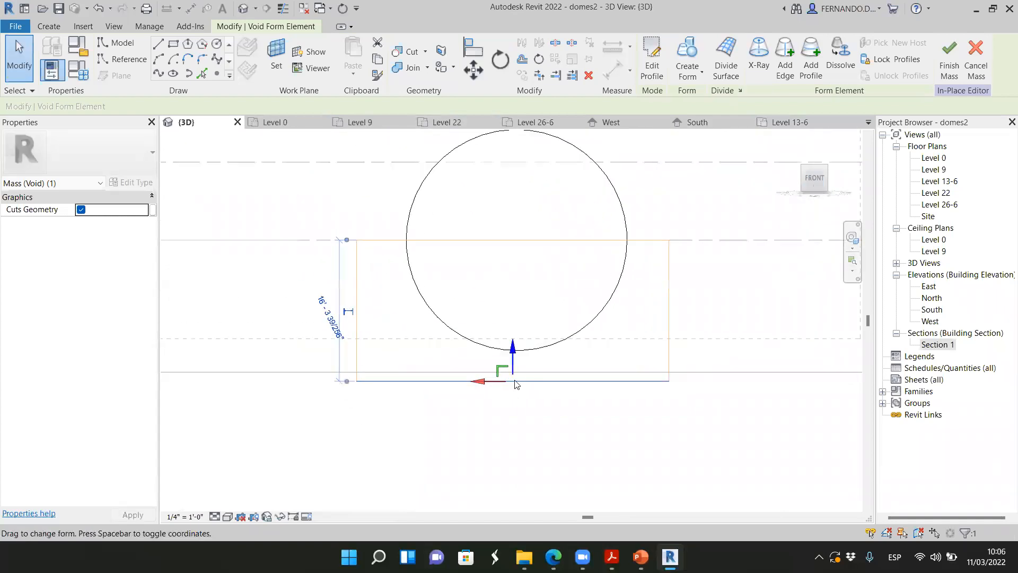
mouse_move(512, 365)
mouse_down()
mouse_move(515, 355)
mouse_move(524, 365)
mouse_up()
scroll(460, 396, down, 3)
click(554, 432)
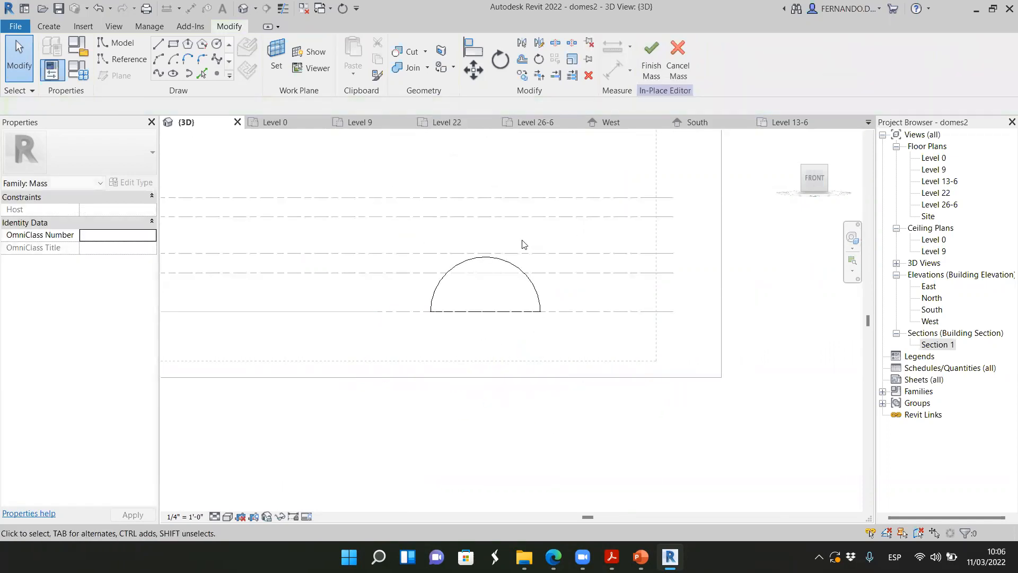
click(654, 54)
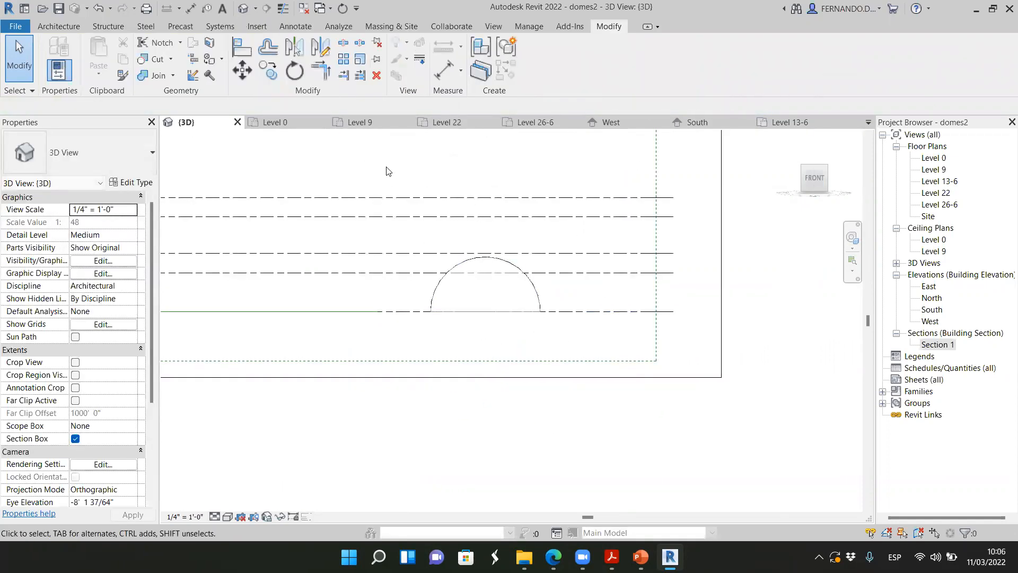
Start a second in-place mass named Mass 2, with the hemisphere and the guide circles in sight
drag(819, 186, 769, 208)
scroll(370, 268, up, 4)
scroll(293, 382, down, 5)
scroll(545, 349, up, 4)
scroll(744, 456, down, 2)
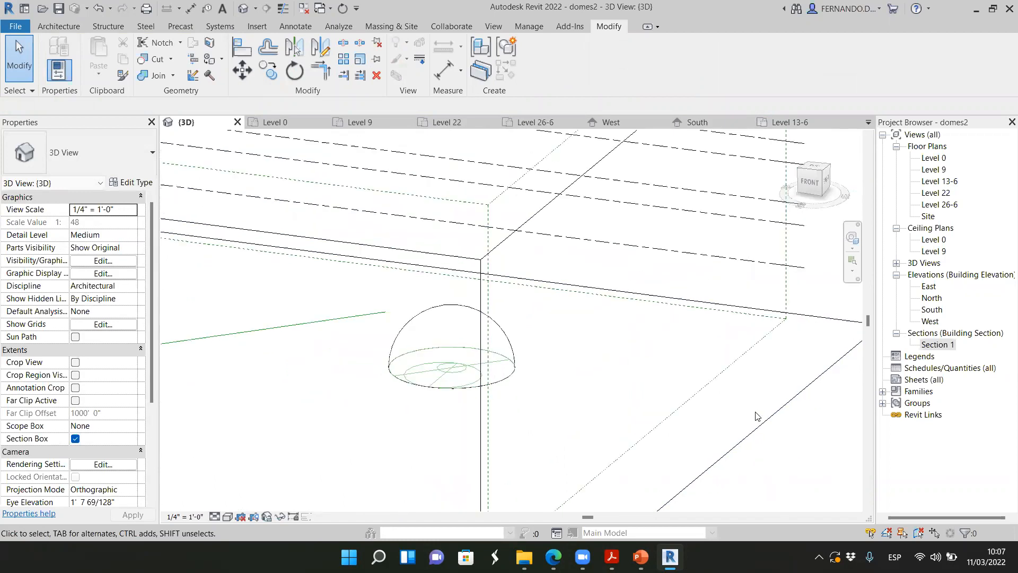
scroll(437, 388, up, 2)
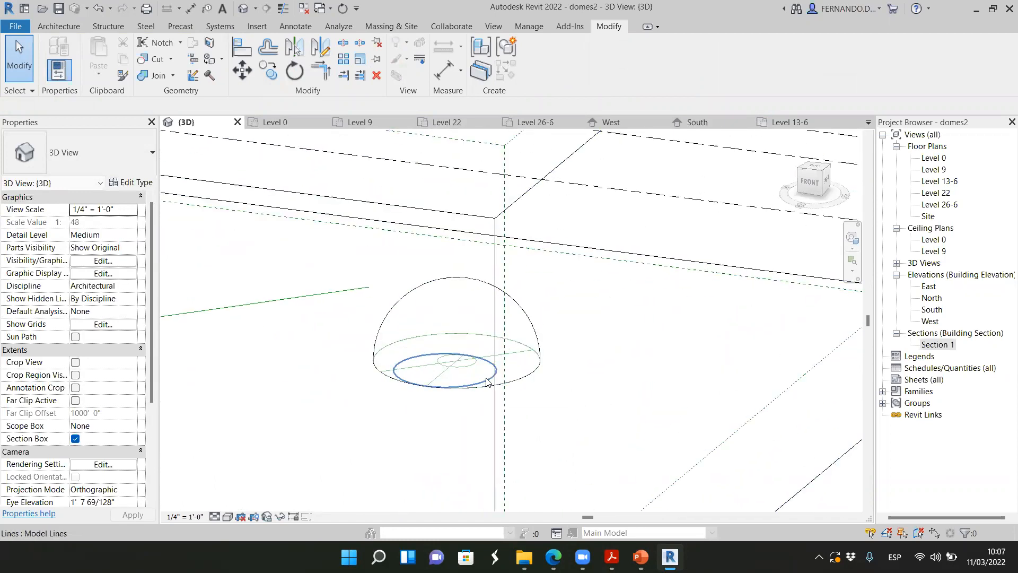
scroll(483, 381, up, 2)
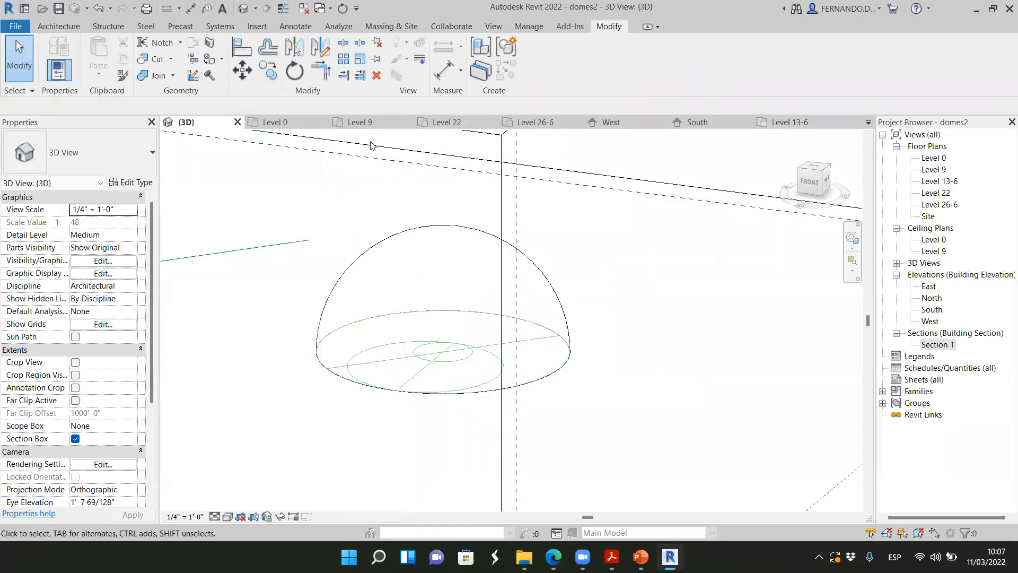
click(383, 27)
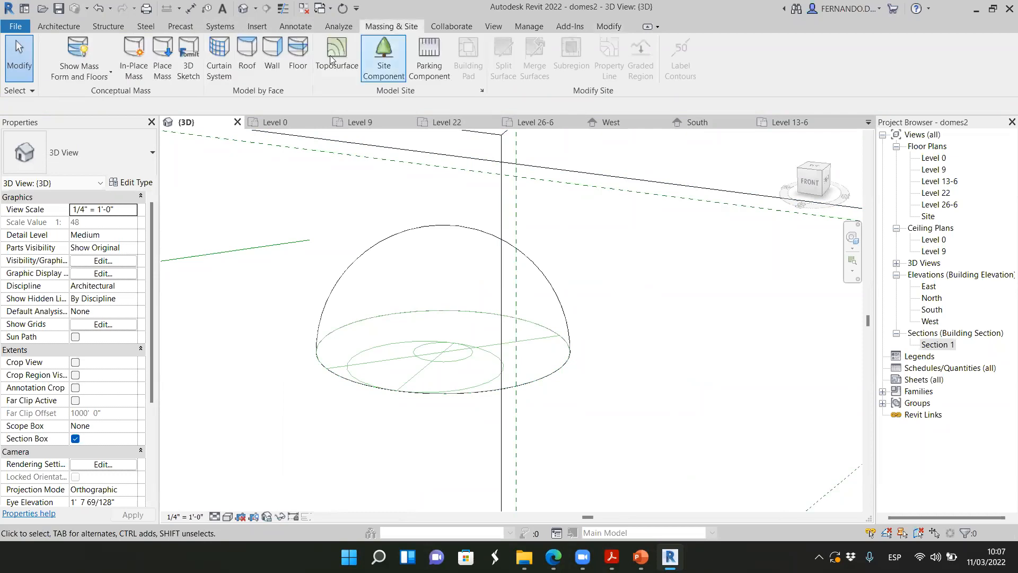
click(133, 53)
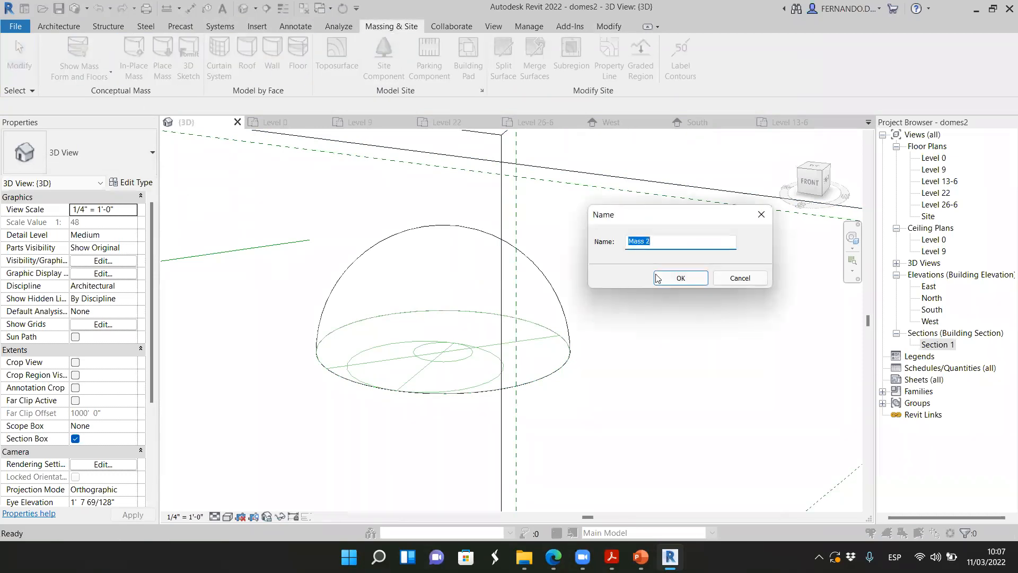
click(705, 278)
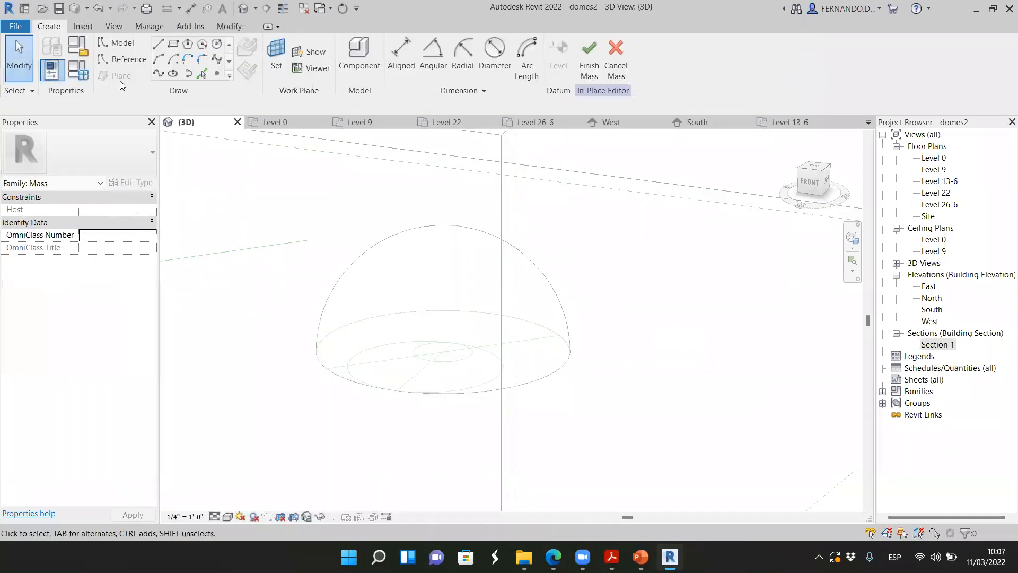
Create a cylindrical void form by picking the off-centre guide circle on Level 0
click(276, 58)
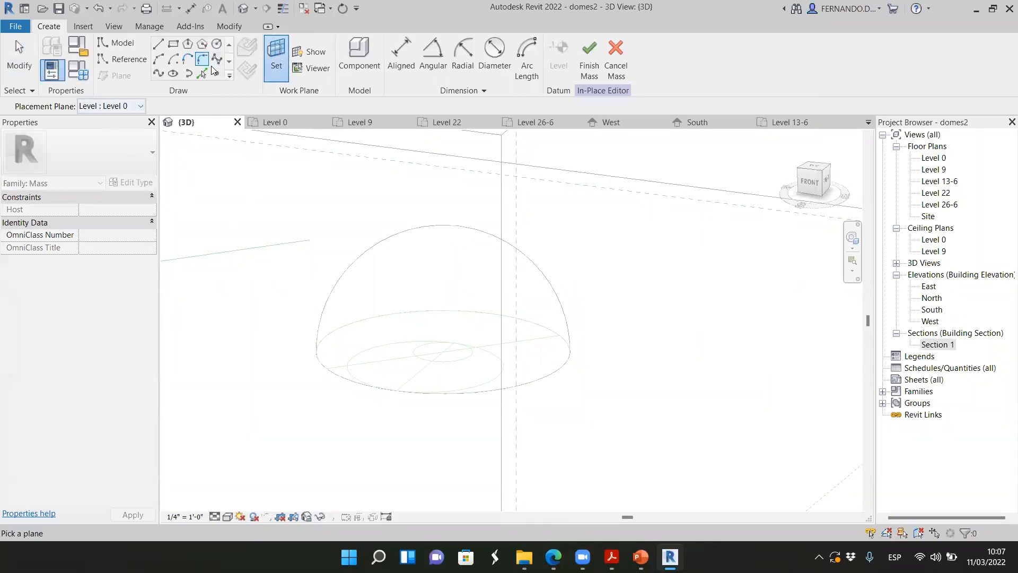
click(201, 74)
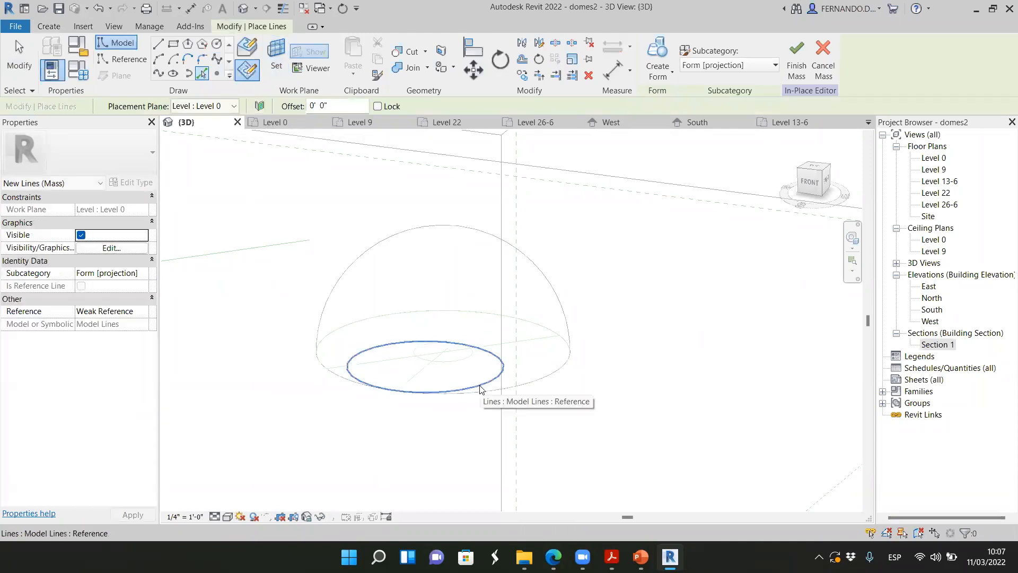
click(480, 389)
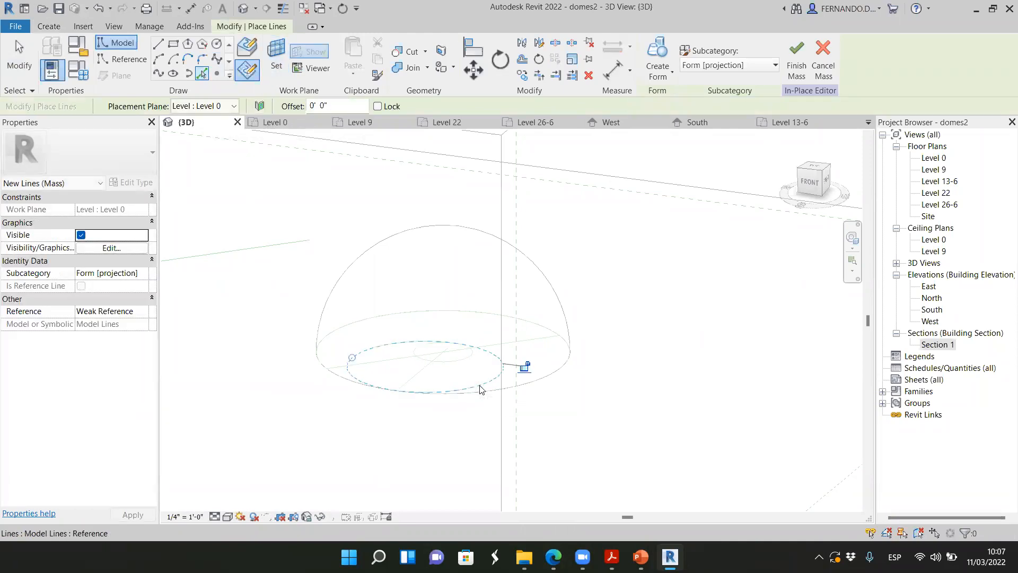
click(670, 73)
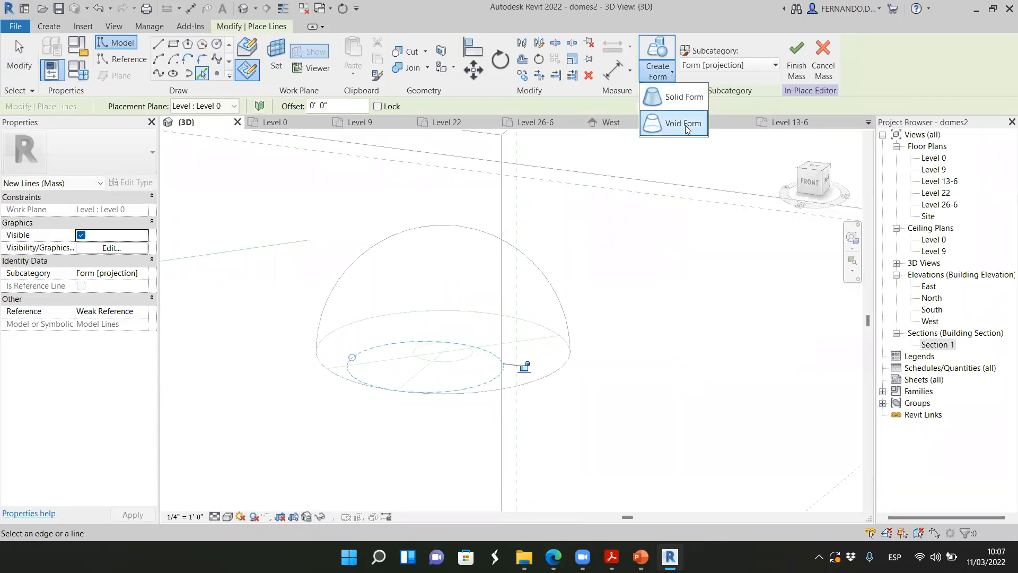
click(680, 123)
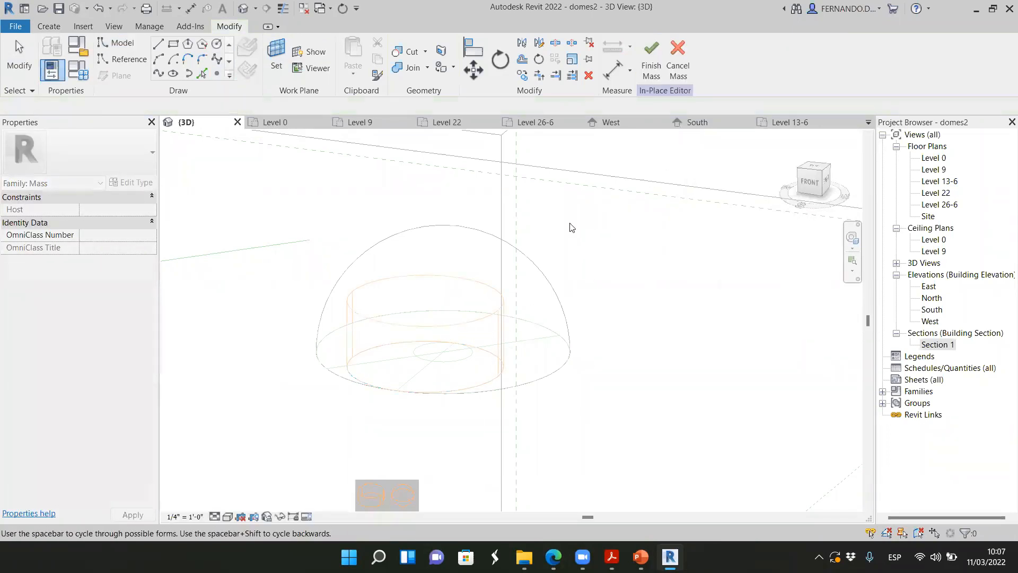
scroll(494, 297, down, 3)
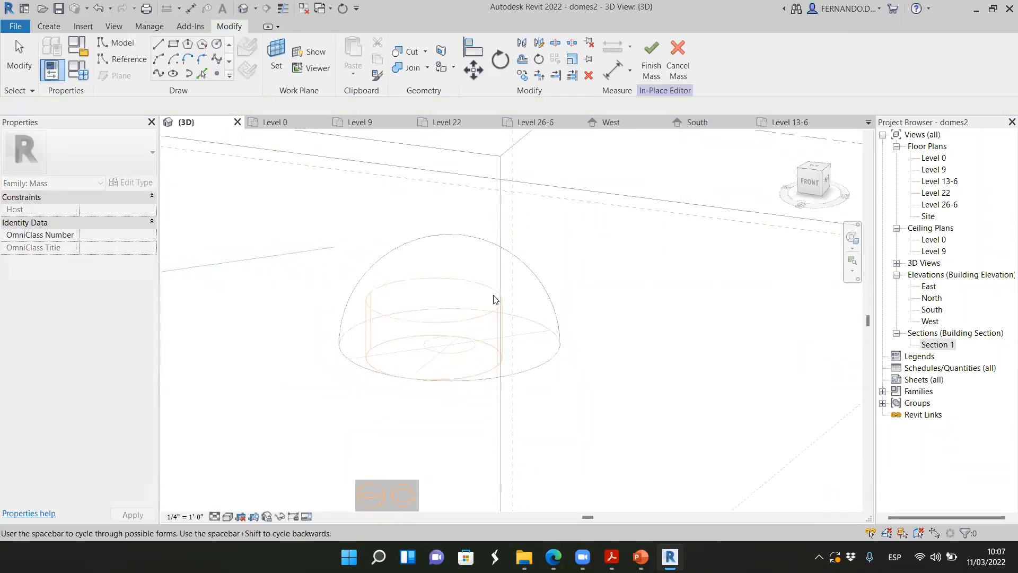
click(376, 496)
Raise the void cylinder's top above the hemisphere, to a height of about 16'-2"
scroll(473, 341, up, 3)
drag(485, 302, 484, 193)
scroll(488, 359, down, 2)
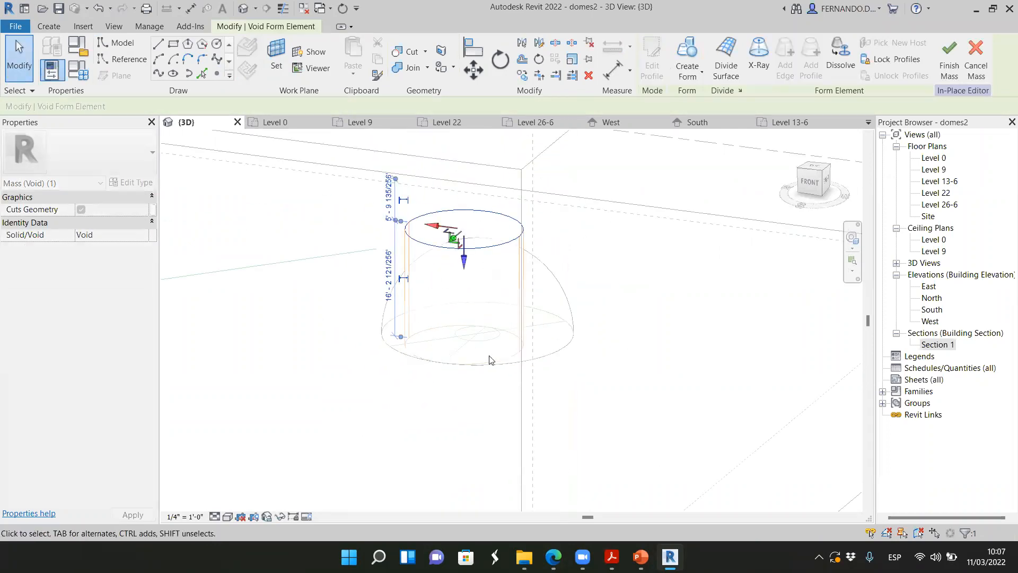
click(815, 185)
mouse_move(654, 196)
shift+middle_down()
mouse_move(759, 239)
mouse_move(675, 205)
shift+middle_up()
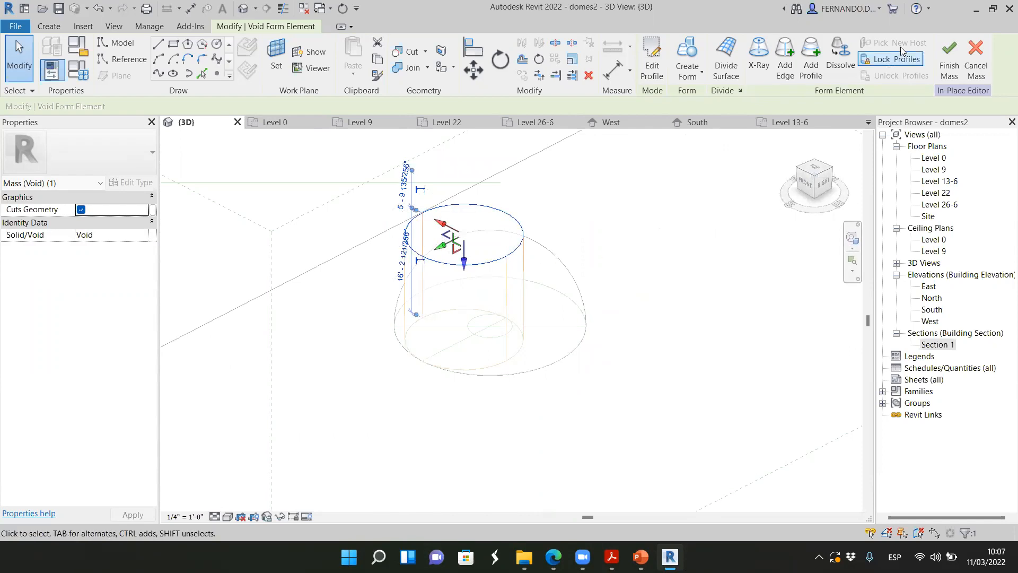
Try to finish Mass 2 with only its void, and apply Cut Geometry to the hemisphere with the void cylinder
click(949, 58)
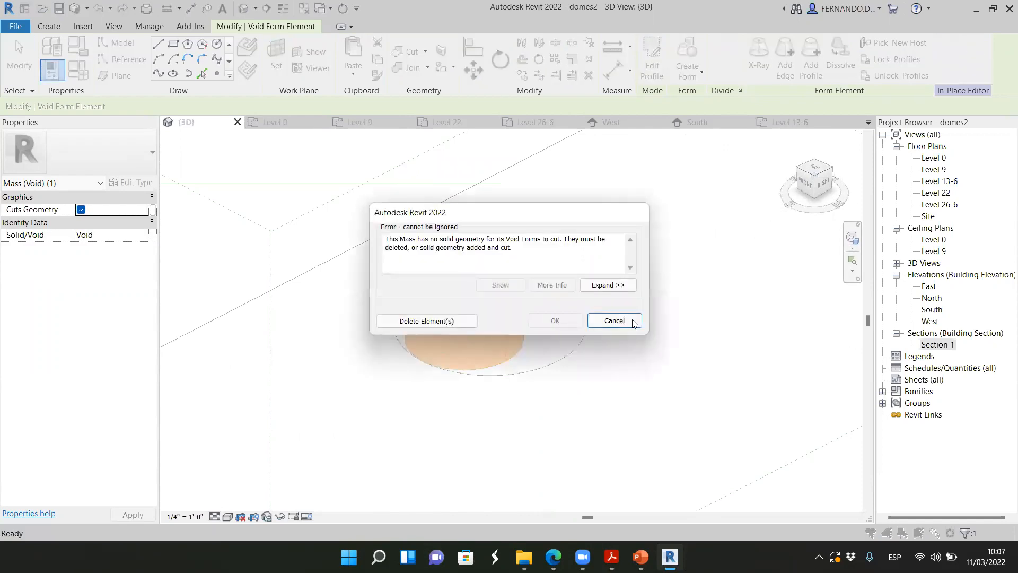
click(614, 320)
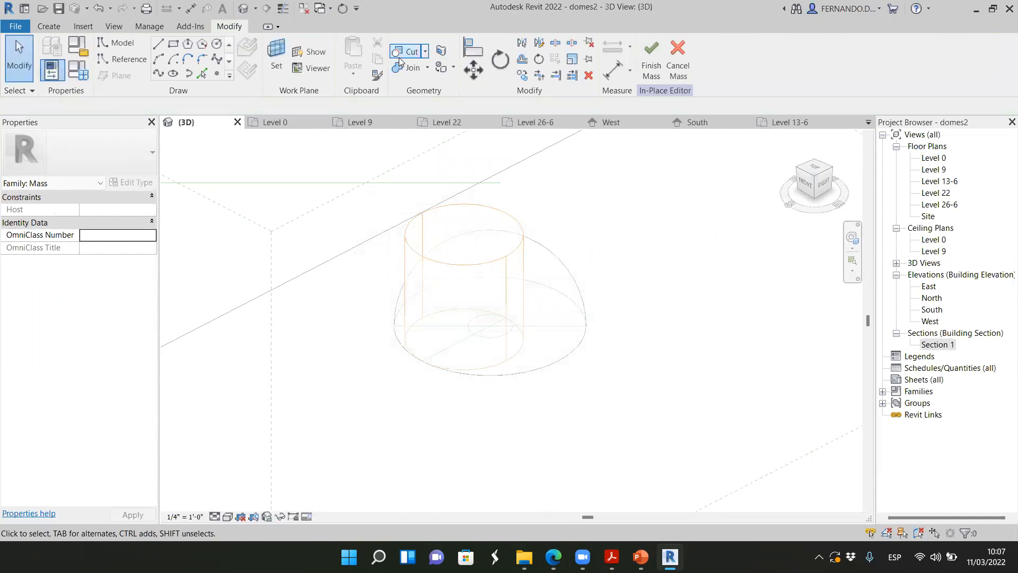
click(399, 57)
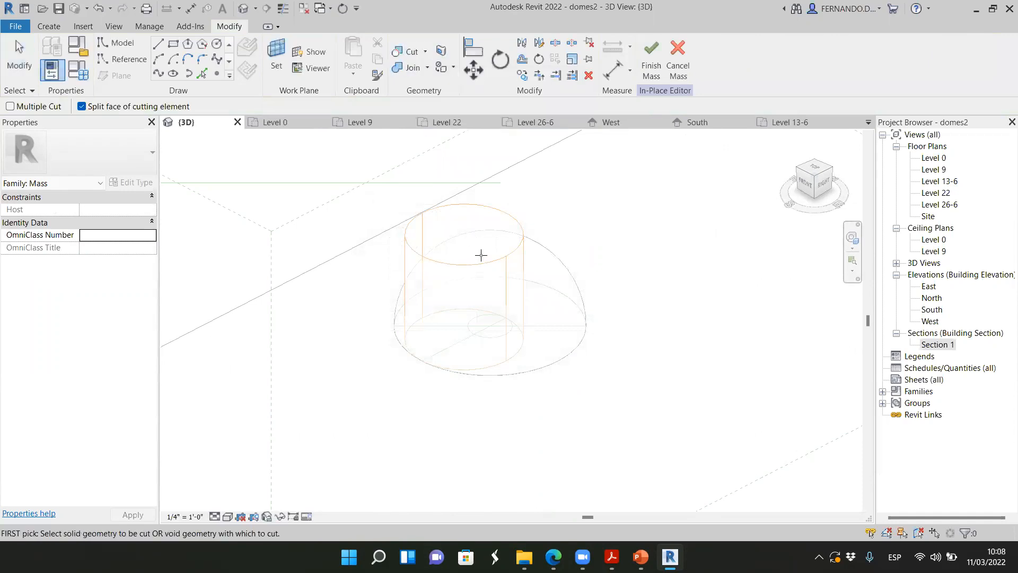
click(559, 270)
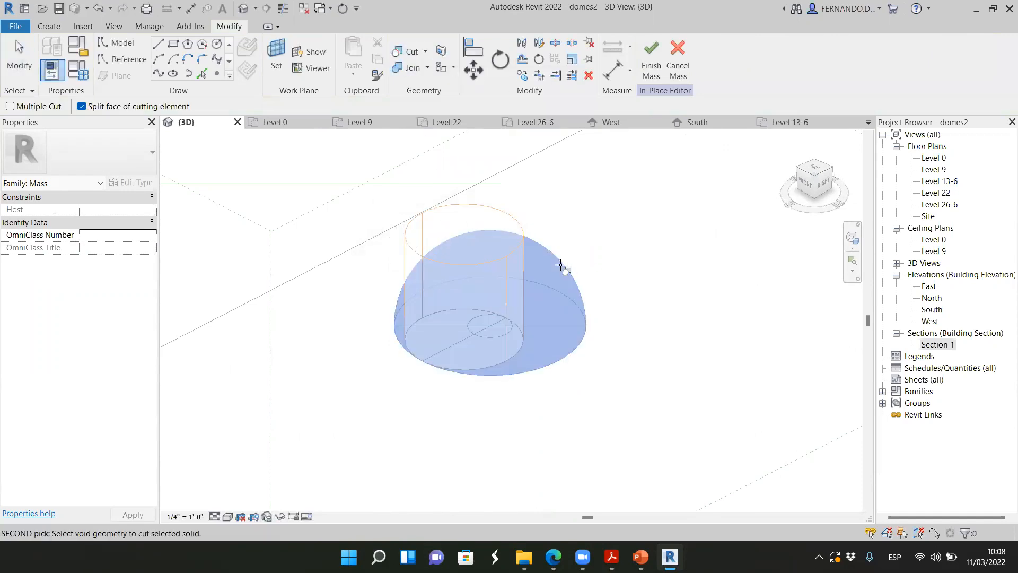
click(515, 220)
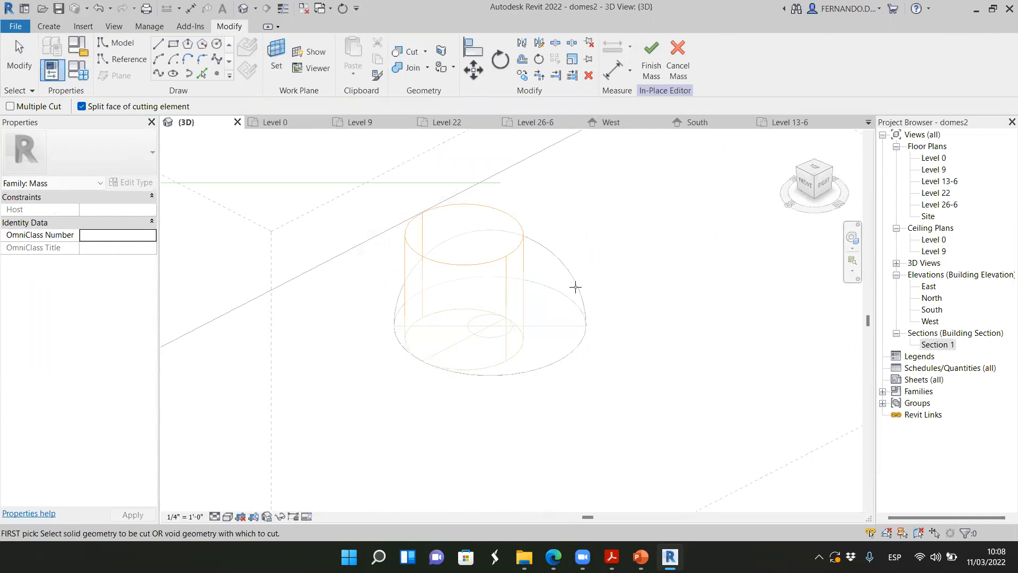
Try again to cut the hemisphere with the void cylinder, and discard the unfinished Mass 2
click(516, 227)
scroll(520, 250, up, 2)
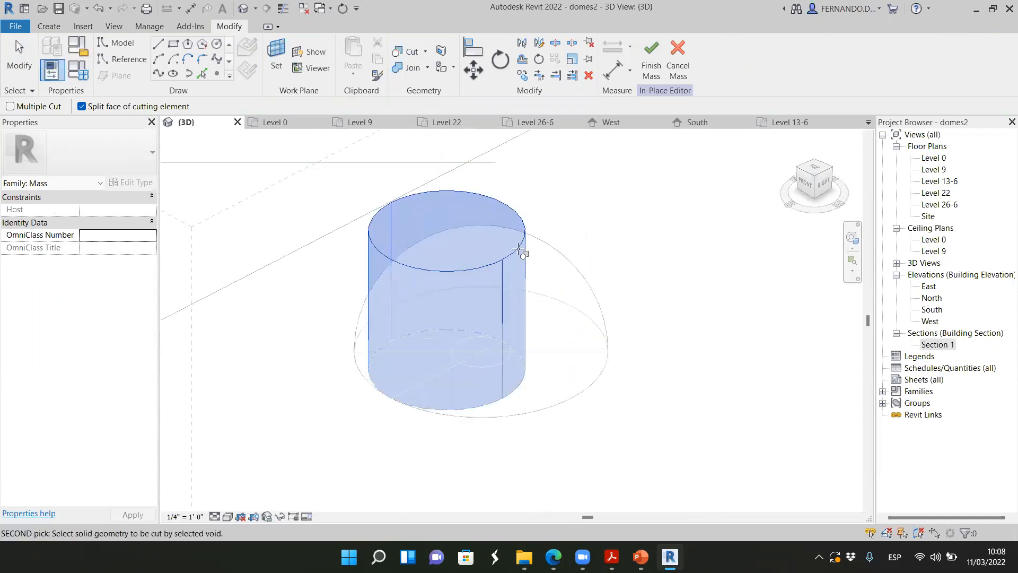
click(562, 257)
click(672, 63)
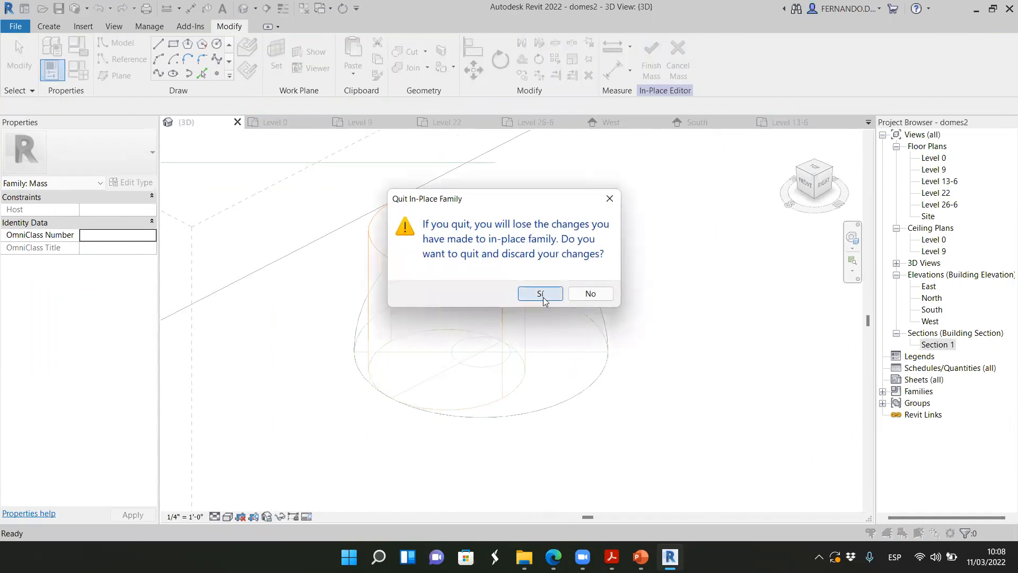
click(544, 298)
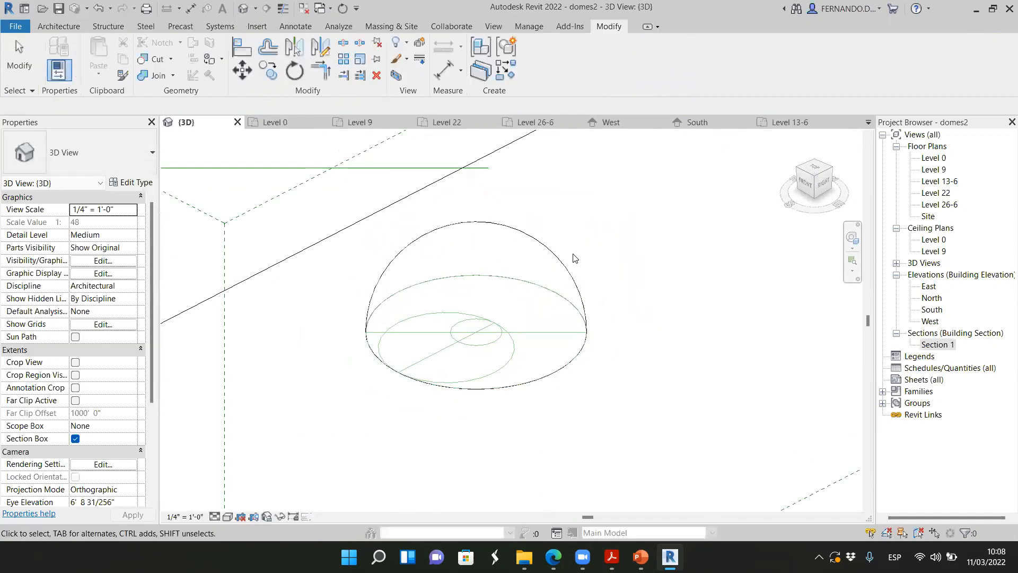
Open the hemisphere mass for in-place editing
click(564, 262)
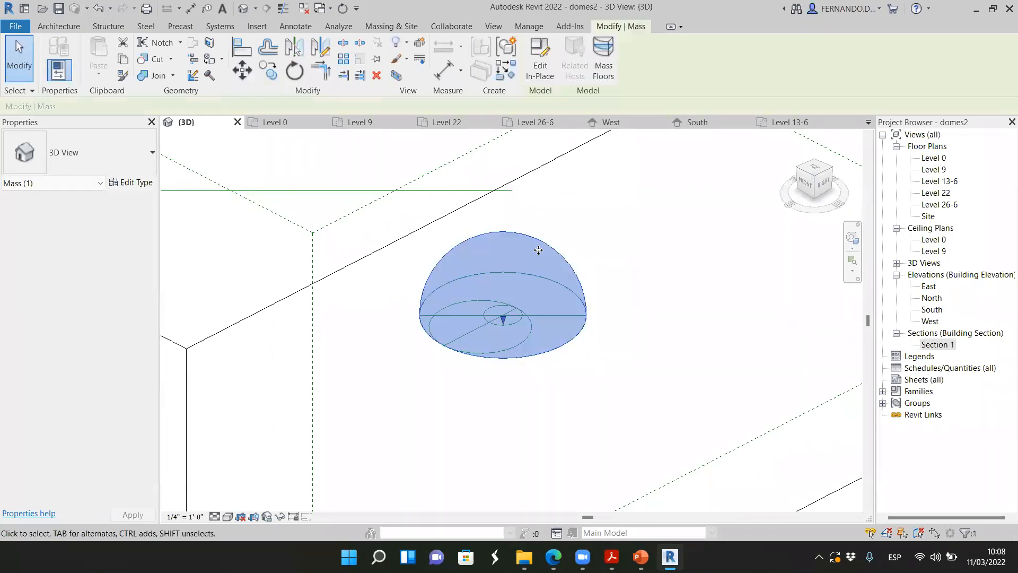
scroll(515, 261, up, 2)
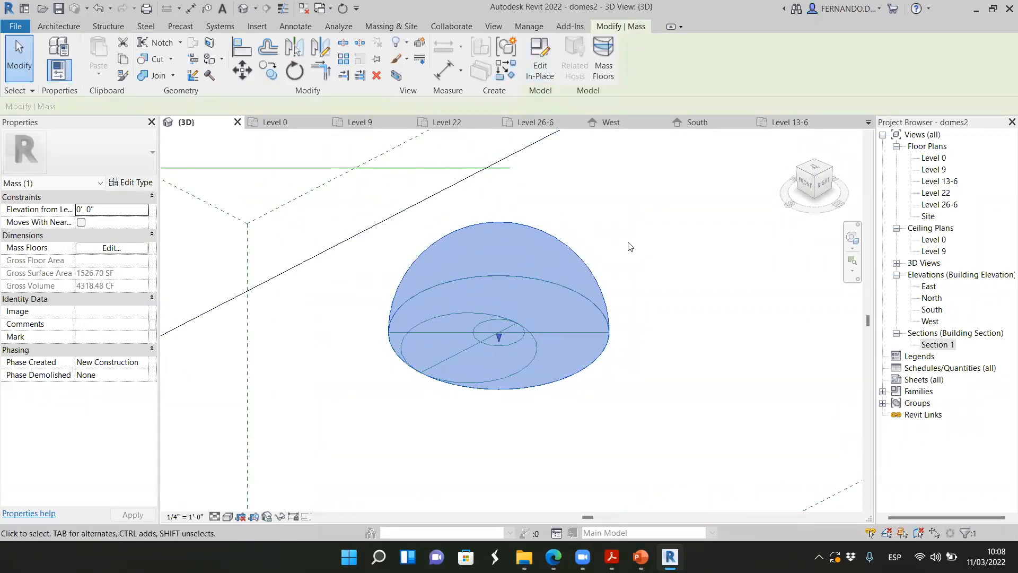
click(617, 253)
click(576, 257)
click(533, 56)
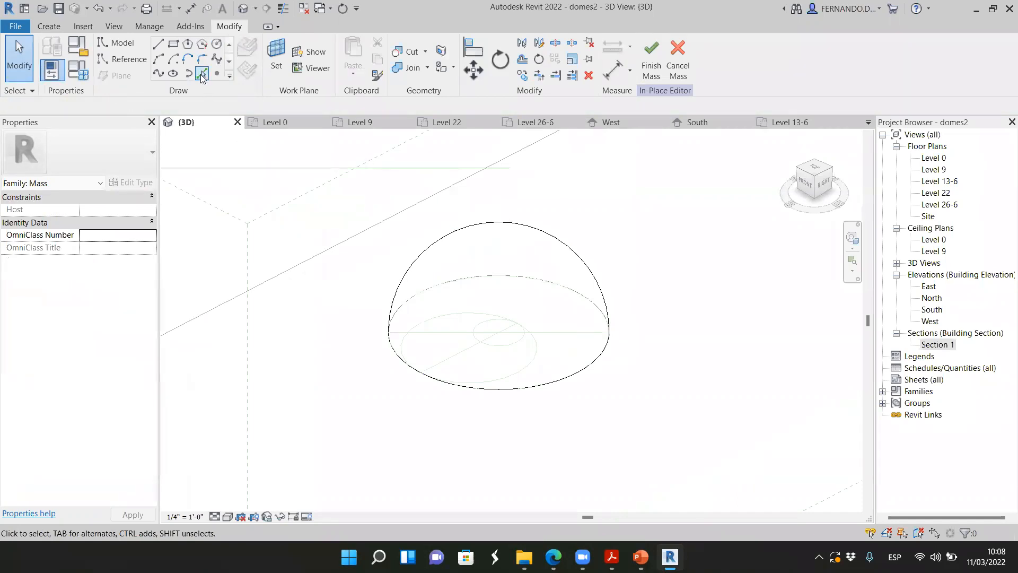
Create a void form inside the hemisphere mass by picking the off-centre guide circle on Level 0
click(201, 74)
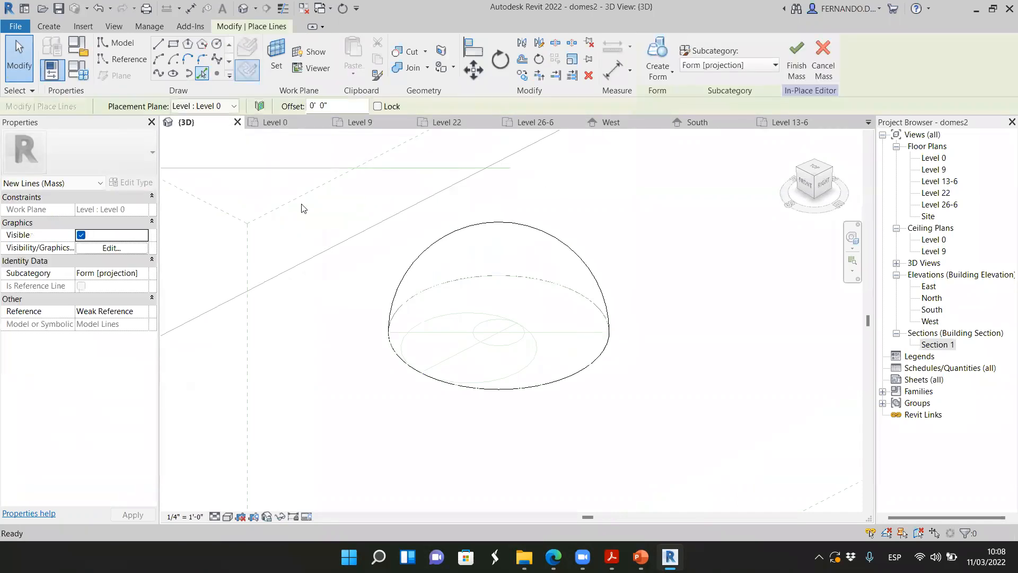
click(517, 375)
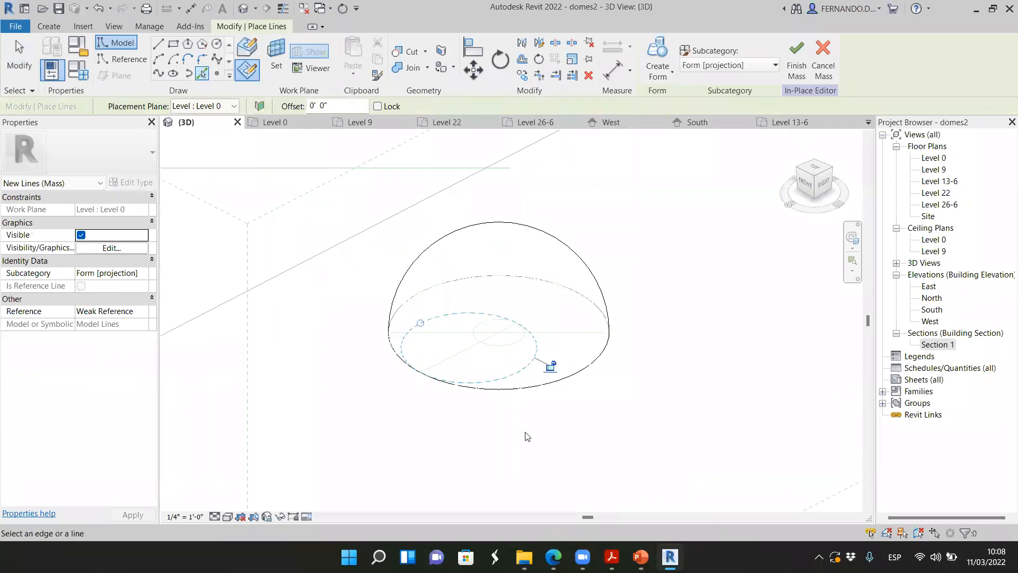
click(671, 74)
click(676, 121)
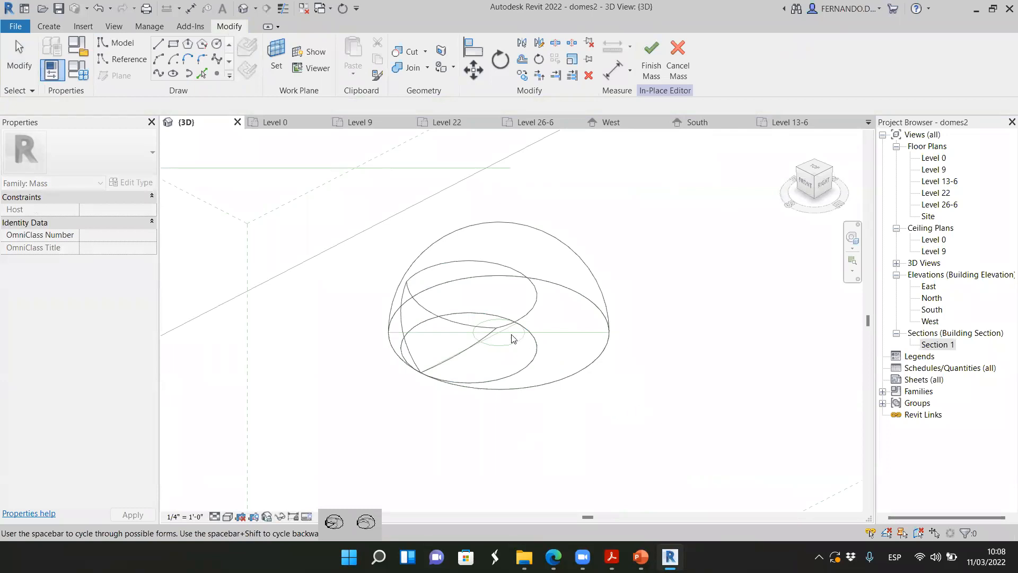
scroll(486, 342, up, 3)
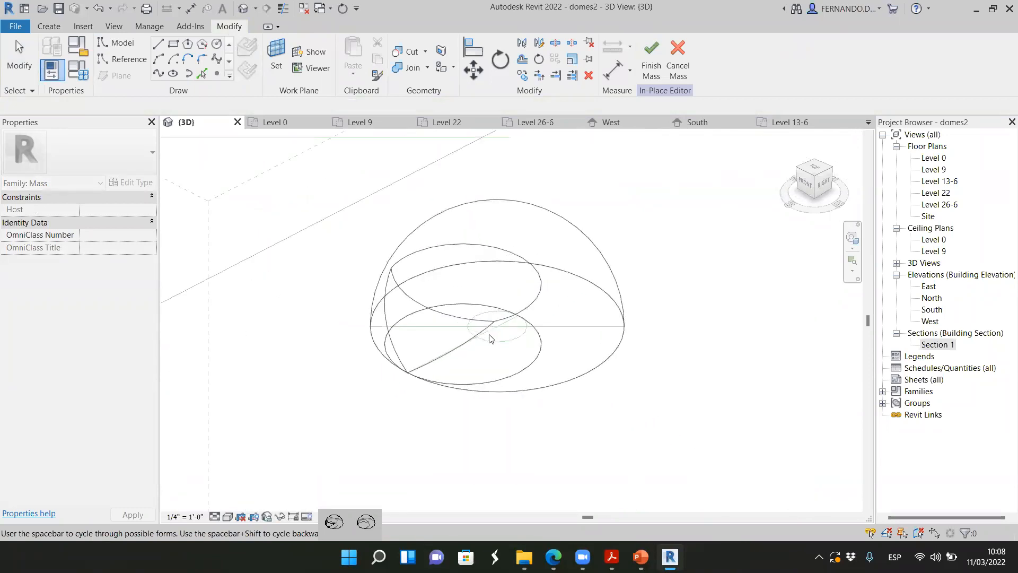
scroll(474, 333, down, 2)
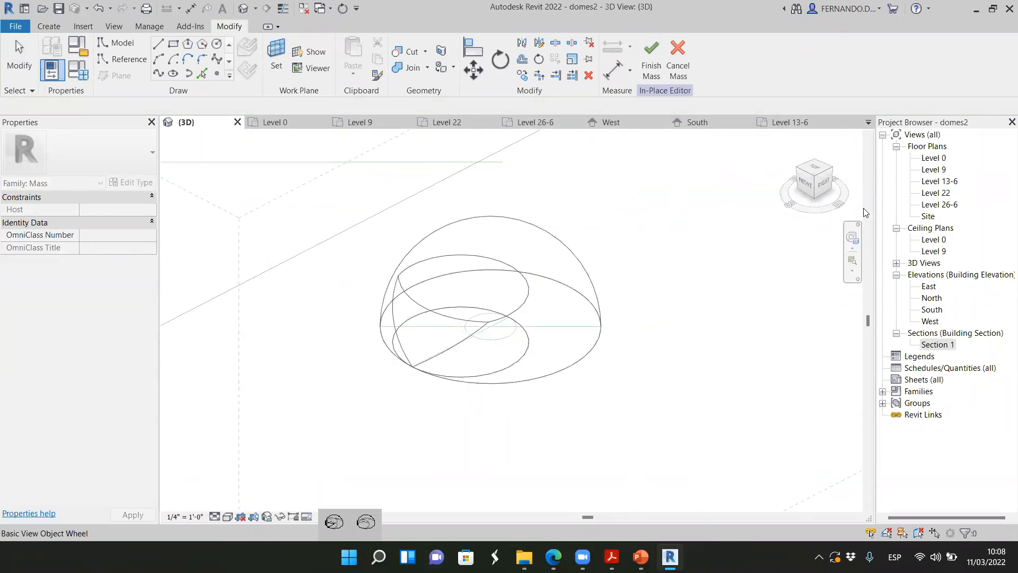
Keep the cylindrical void, raise its top face to 13'-6" above Level 0, and finish the mass edit so it cuts the hemisphere
click(460, 322)
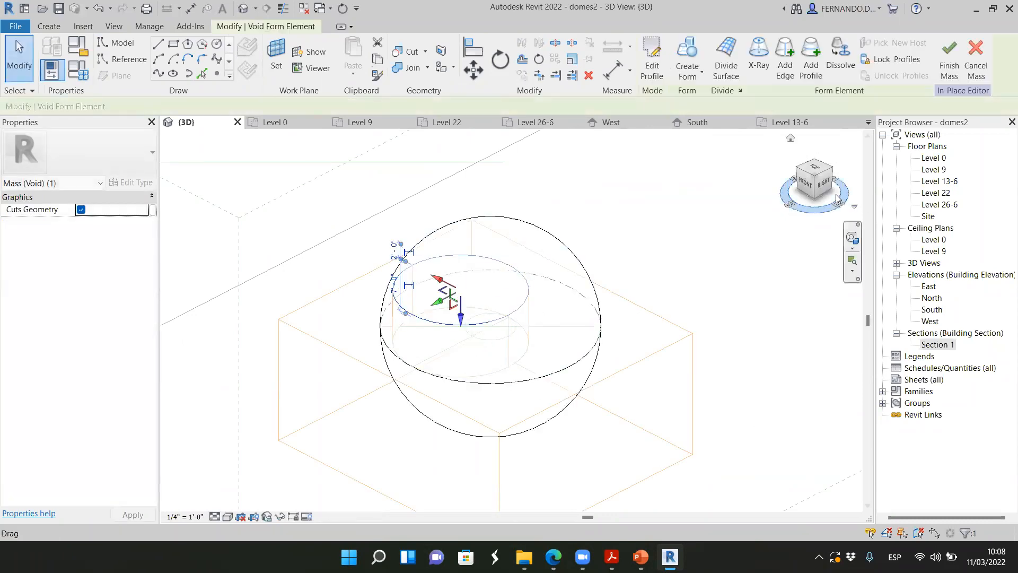
click(824, 183)
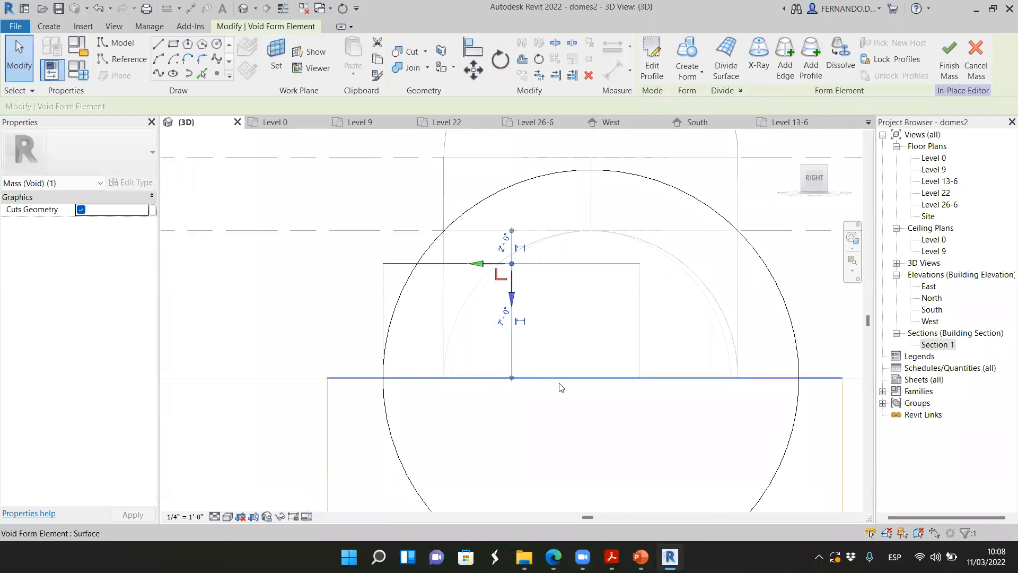
drag(527, 333, 527, 263)
scroll(545, 338, down, 4)
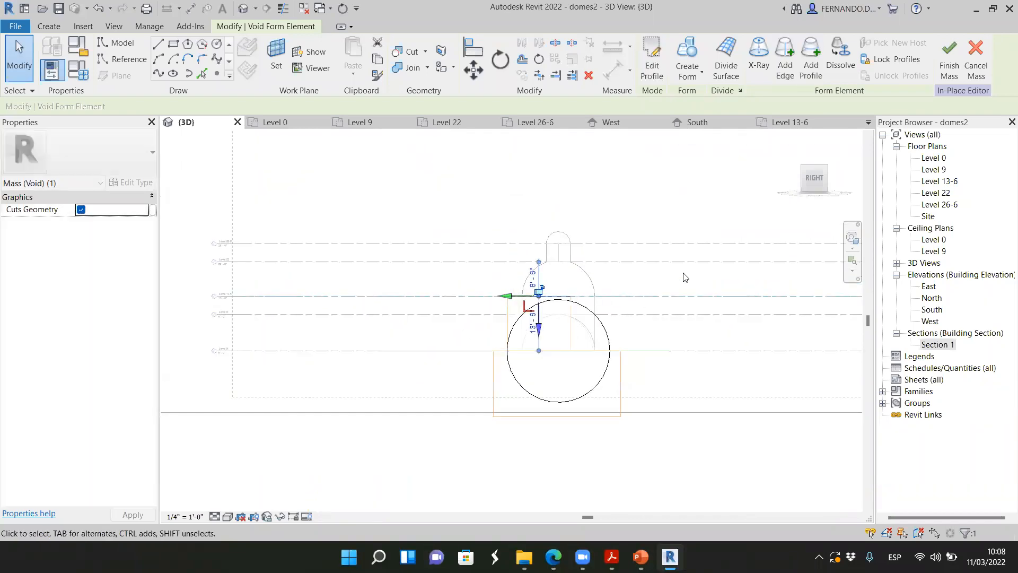
drag(820, 186, 186, 220)
scroll(421, 291, up, 3)
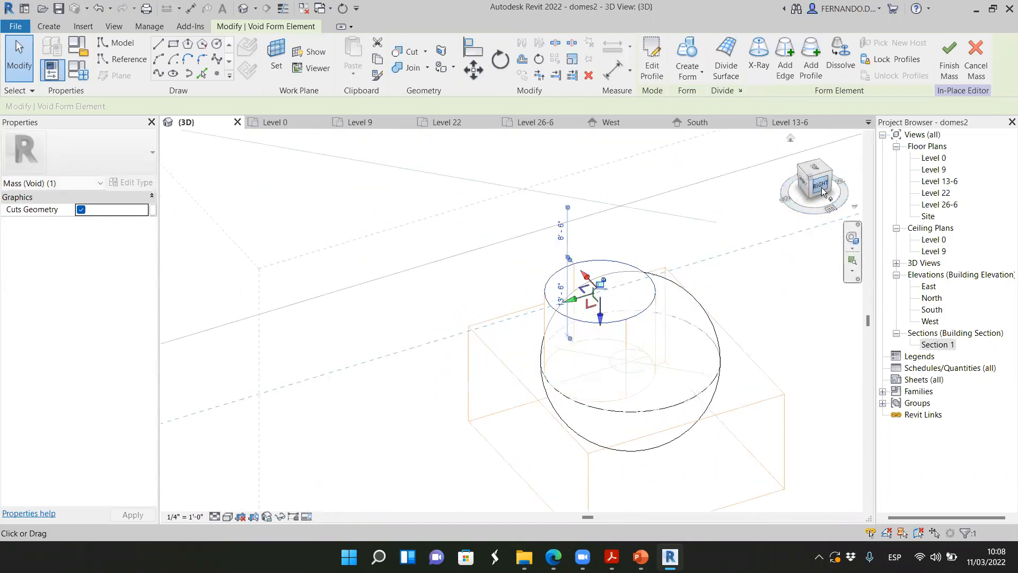
mouse_move(829, 192)
mouse_down()
mouse_move(822, 165)
mouse_move(843, 201)
mouse_move(834, 230)
mouse_up()
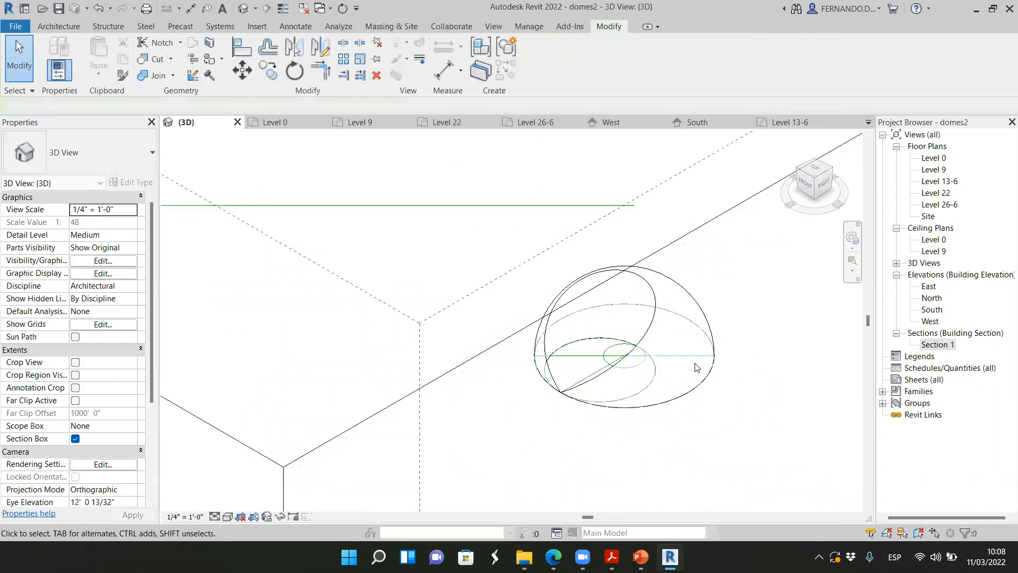
Inspect the cut hemisphere mass, including the point where the cut edges meet the base circle
scroll(517, 318, up, 3)
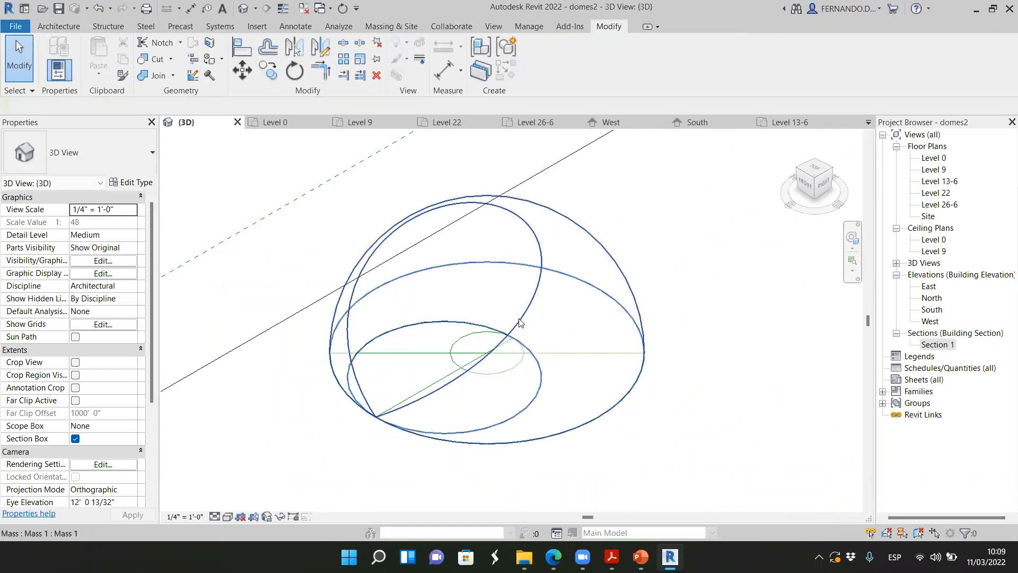
click(598, 366)
scroll(445, 250, down, 3)
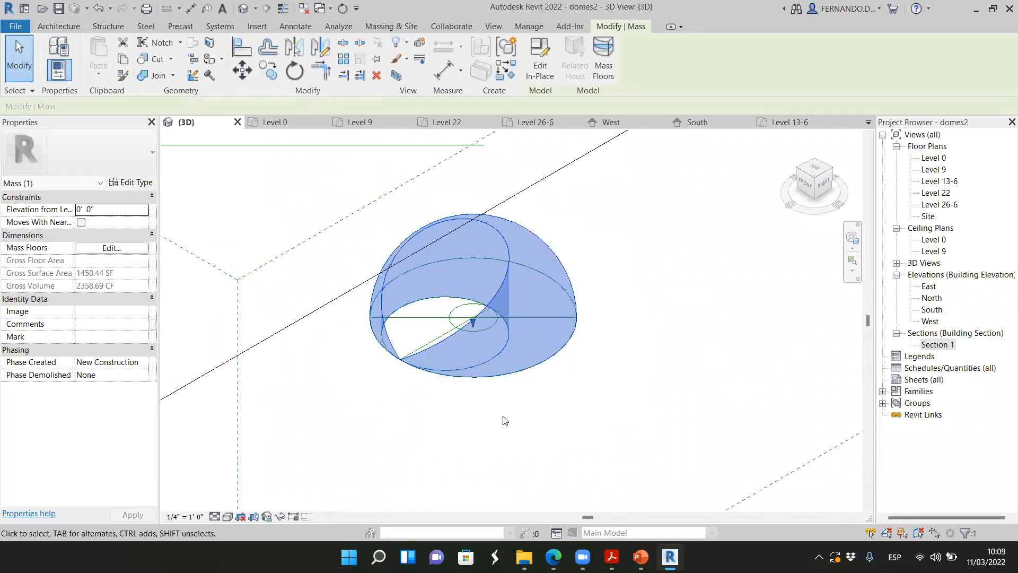
click(505, 418)
scroll(390, 359, up, 5)
scroll(412, 372, up, 3)
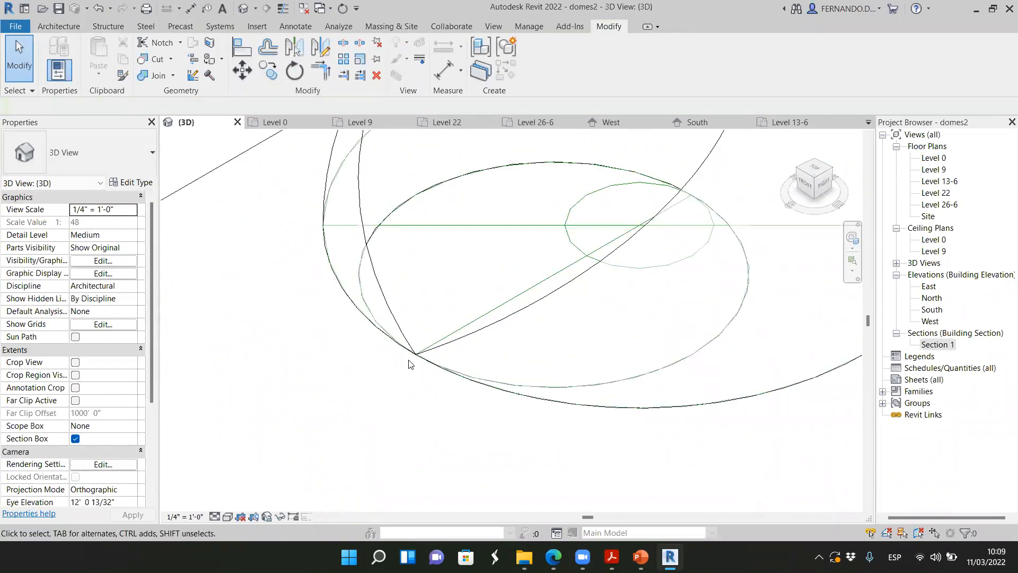
scroll(411, 369, up, 1)
scroll(439, 434, down, 4)
scroll(463, 379, down, 3)
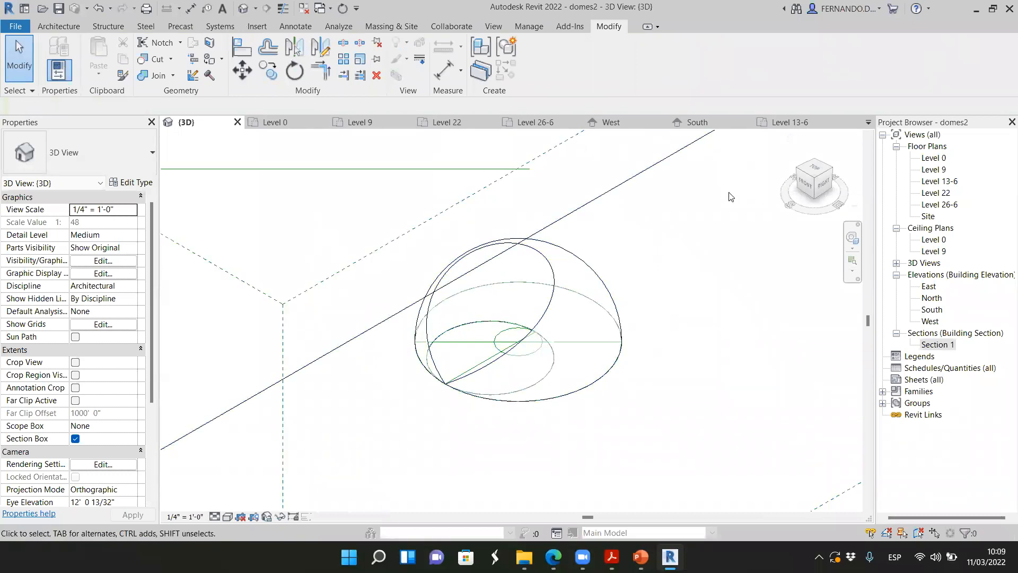
Examine the curved cut edges and the guide circles of the dome from several sides
mouse_move(811, 182)
mouse_down()
mouse_move(851, 210)
mouse_move(853, 185)
mouse_move(799, 169)
mouse_move(684, 177)
mouse_move(782, 265)
mouse_up()
scroll(732, 345, up, 3)
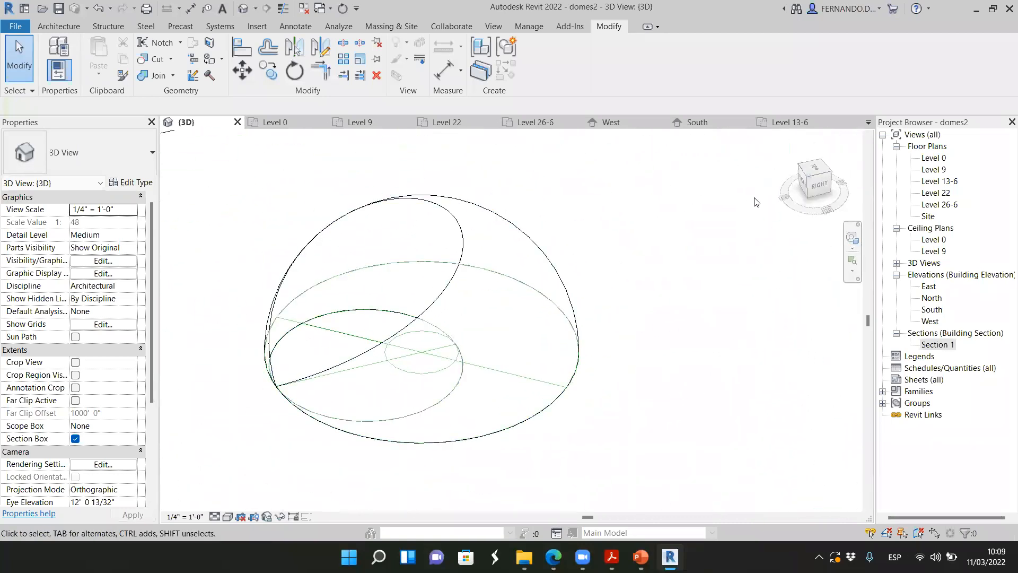
click(823, 188)
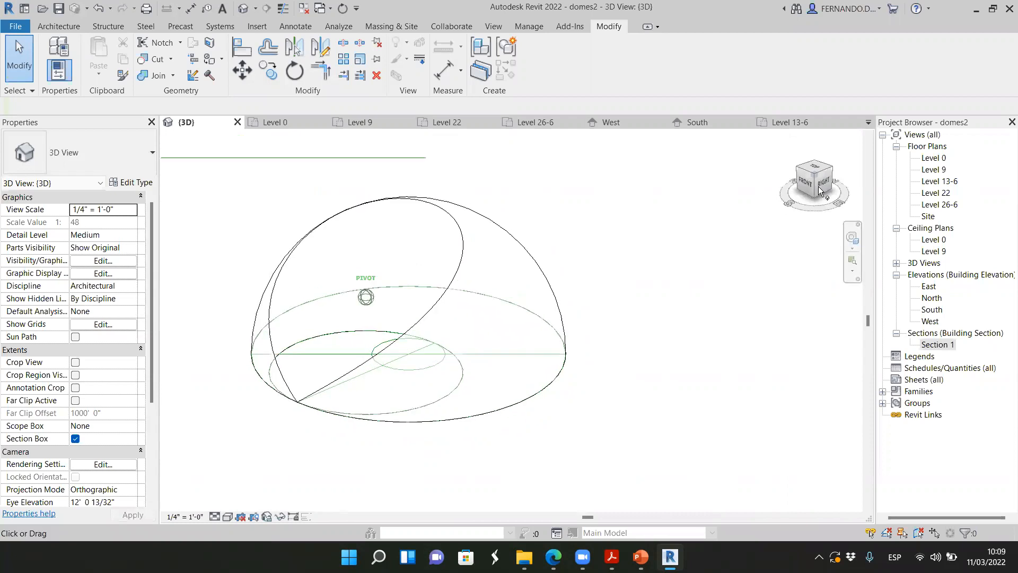
click(474, 422)
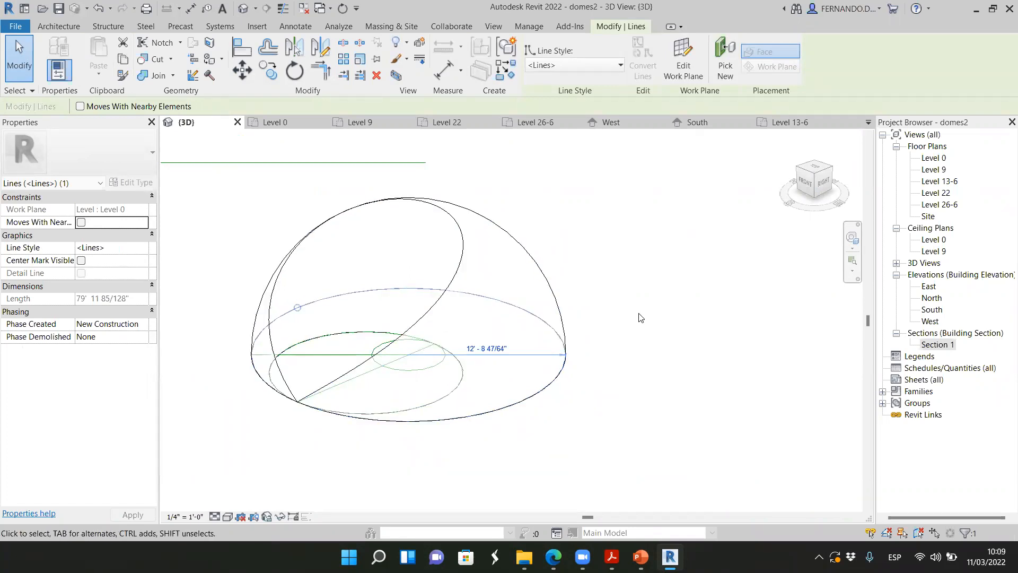
scroll(640, 317, down, 1)
click(815, 187)
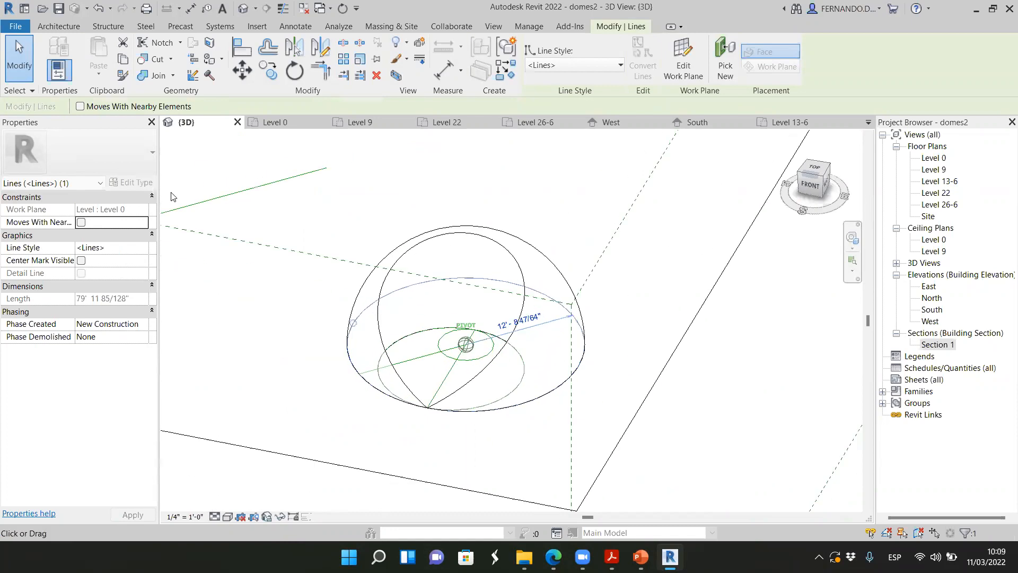
drag(811, 186, 166, 185)
scroll(376, 362, up, 2)
scroll(305, 331, down, 3)
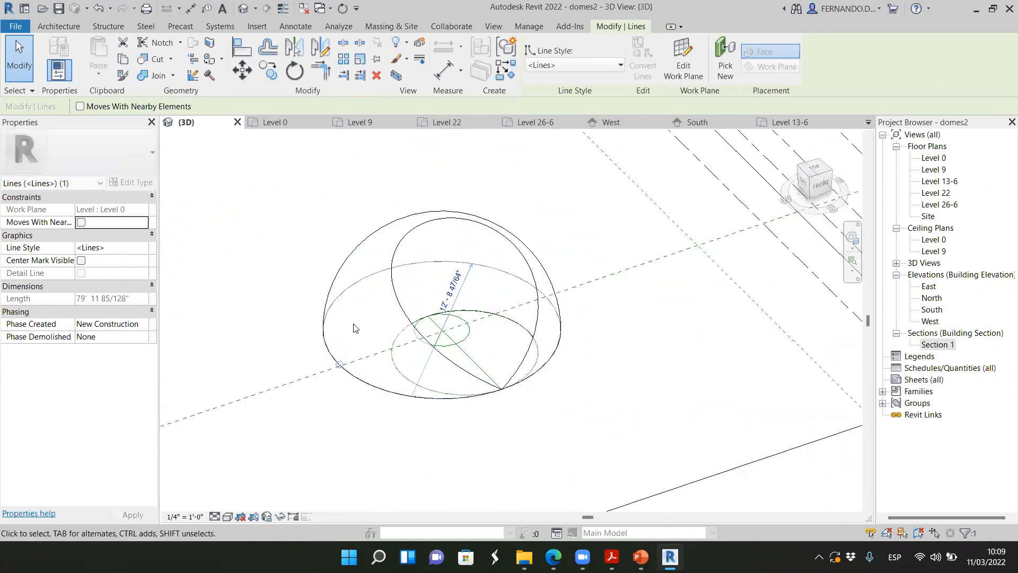
scroll(598, 306, up, 2)
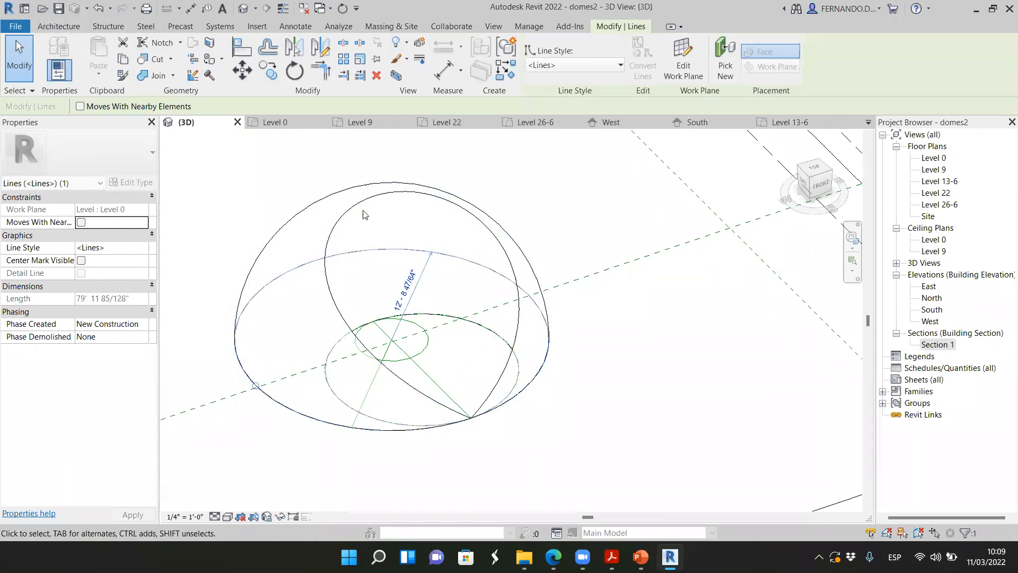
scroll(448, 228, up, 2)
scroll(448, 231, down, 2)
scroll(465, 339, up, 2)
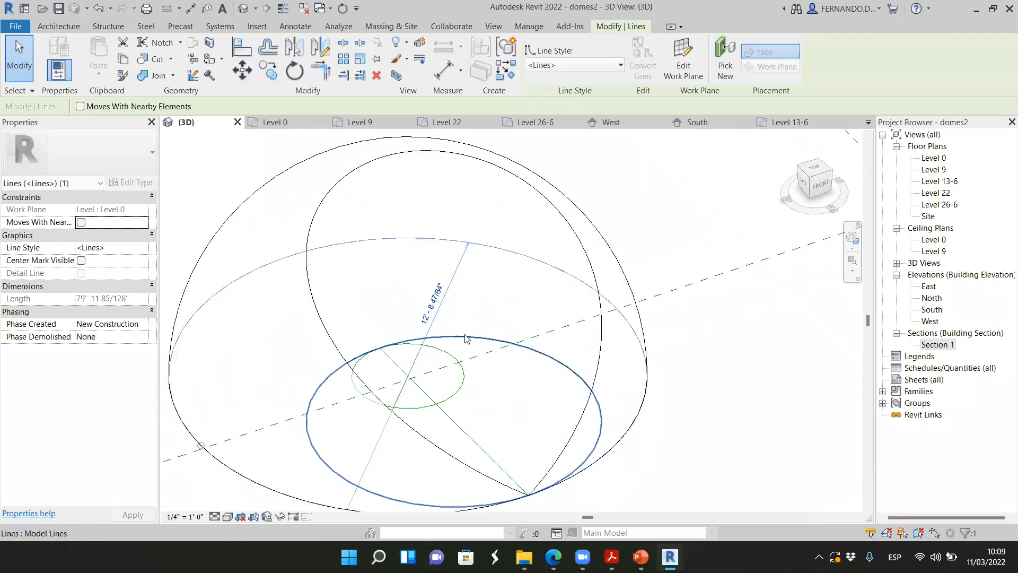
Start an in-place component in the Columns category and name it Columns 1
click(59, 27)
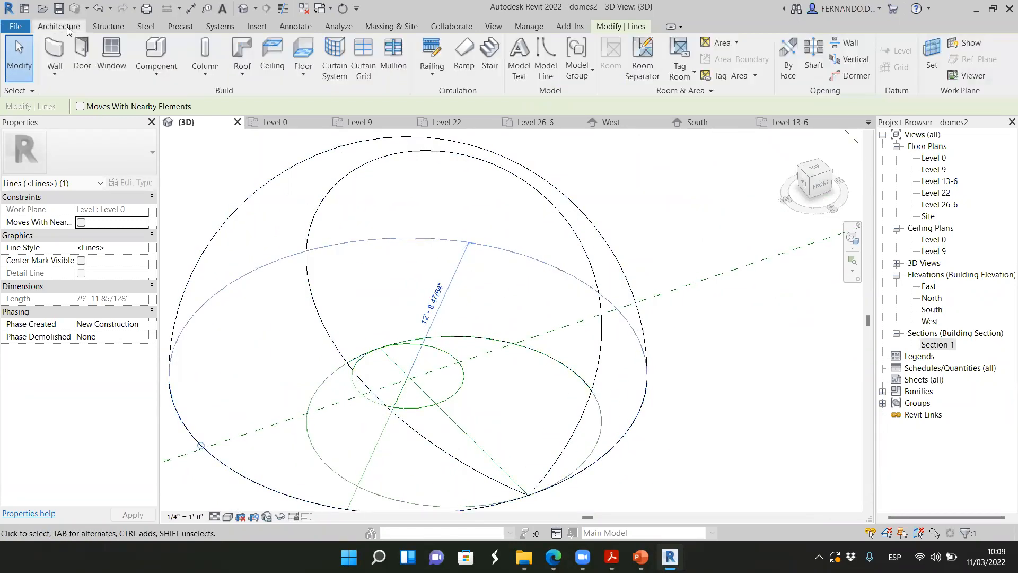
click(155, 71)
click(201, 129)
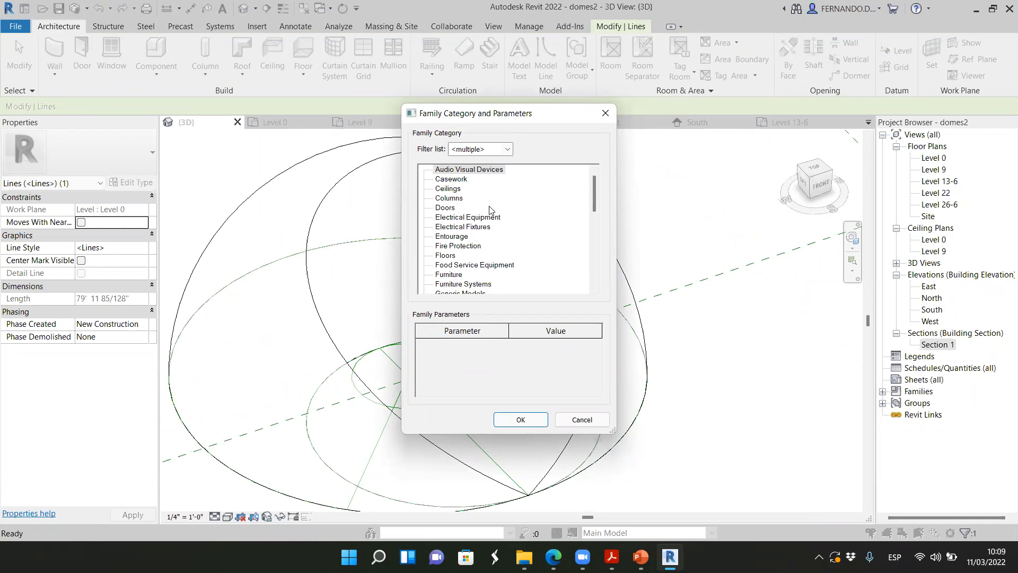
click(460, 199)
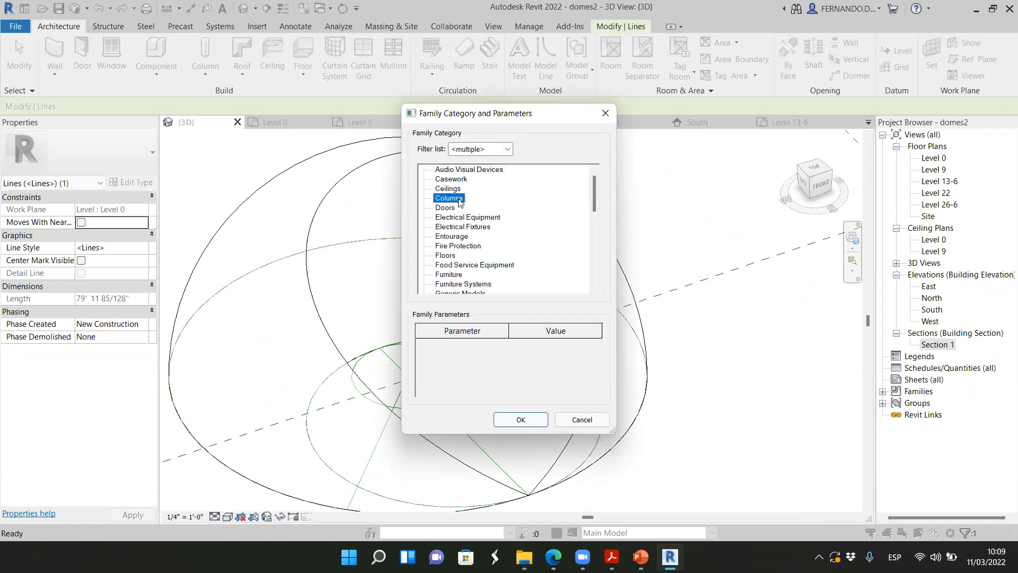
click(520, 420)
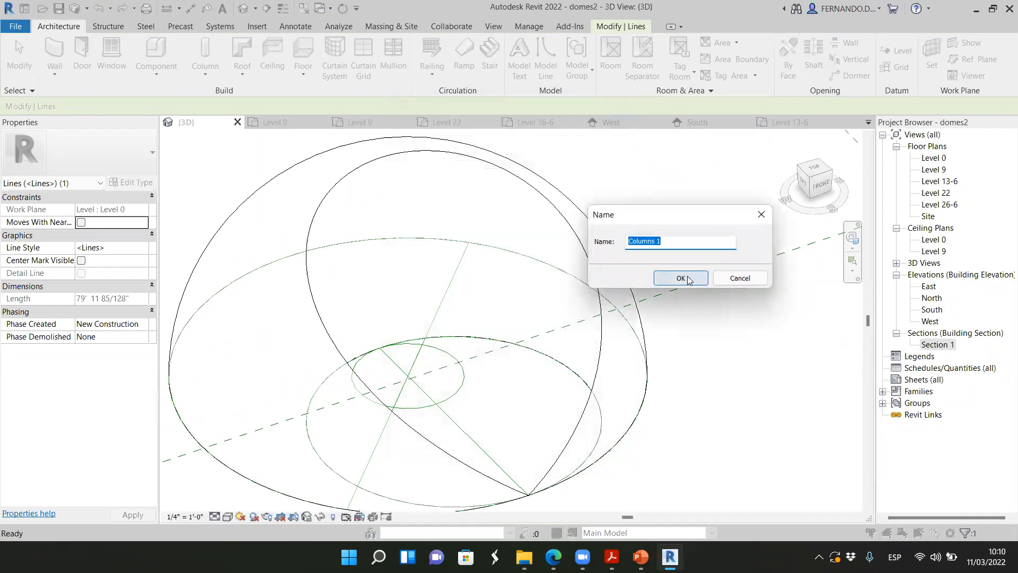
click(684, 281)
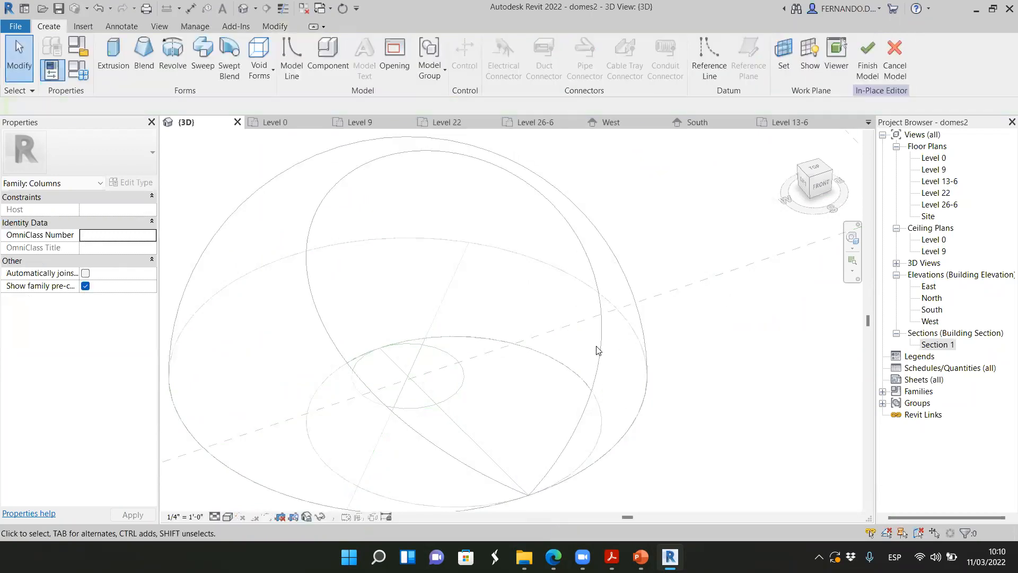
Start a solid swept blend and pick the curved cut edge rising from the base point as its path
click(229, 51)
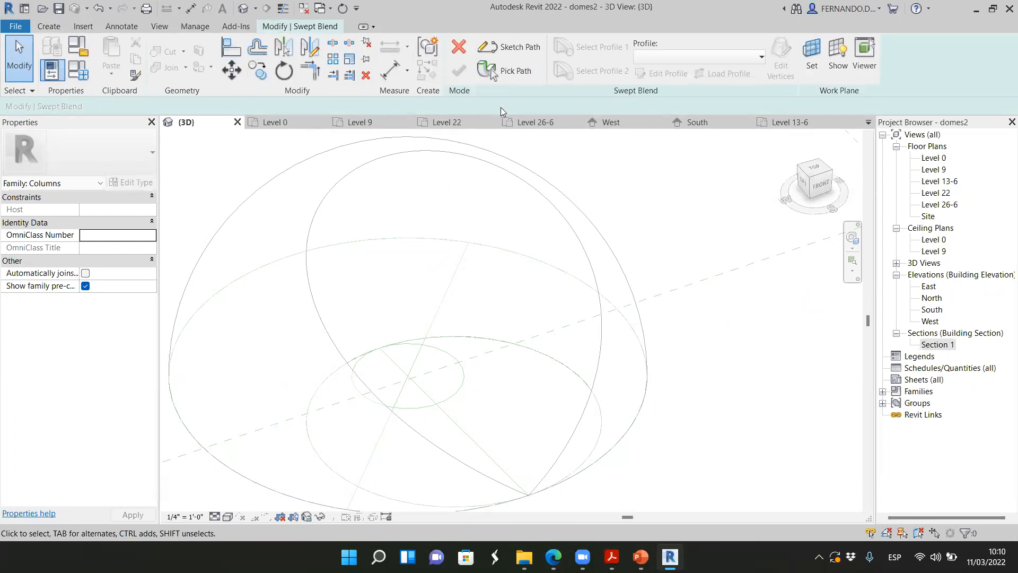
click(513, 71)
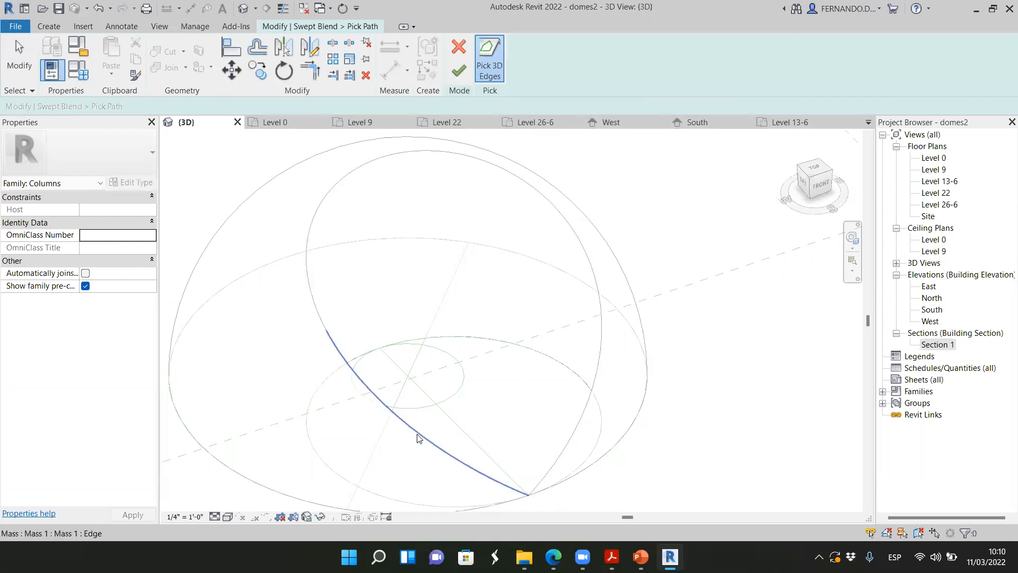
click(600, 369)
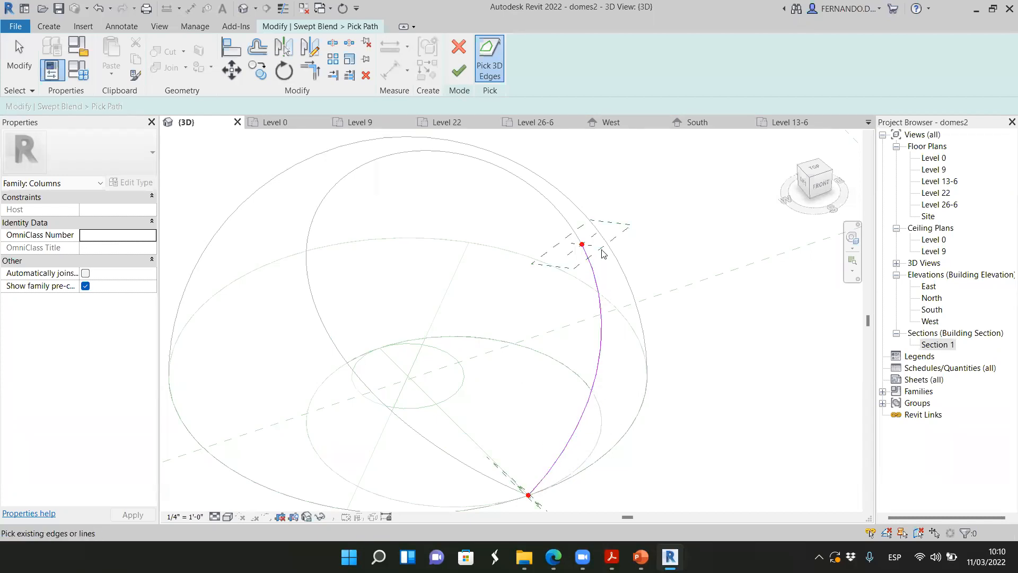
Examine the picked swept-blend path and the profile planes at its upper and base endpoints
scroll(582, 203, down, 3)
scroll(541, 410, up, 2)
scroll(542, 413, up, 5)
scroll(501, 427, down, 4)
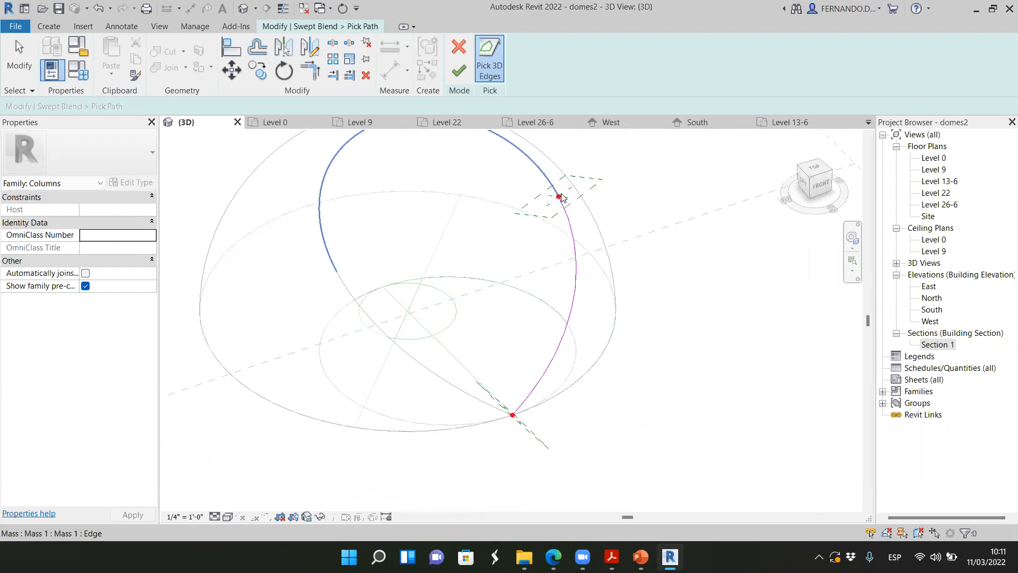
scroll(571, 215, up, 2)
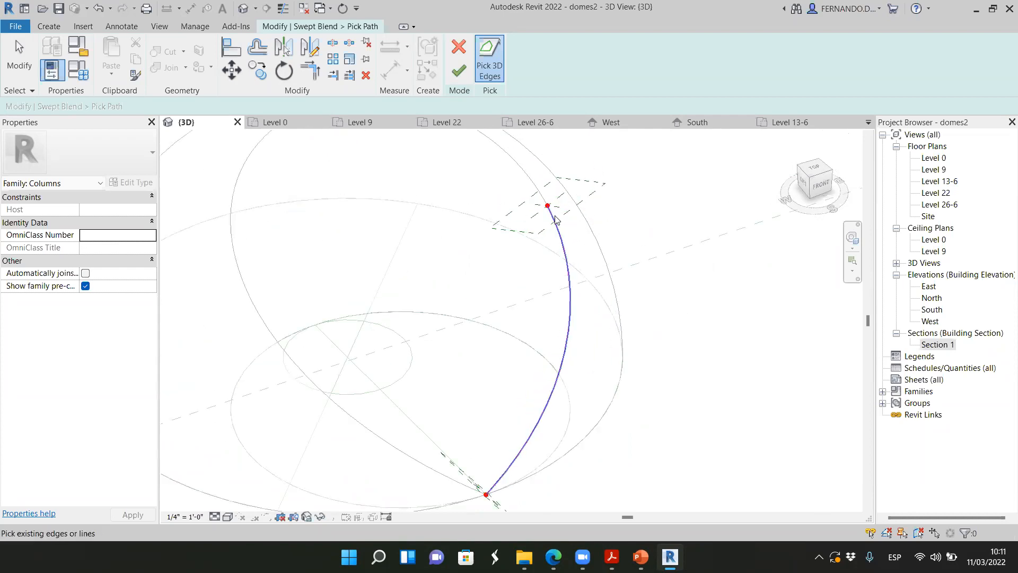
scroll(505, 417, down, 1)
scroll(481, 488, up, 2)
scroll(505, 469, up, 1)
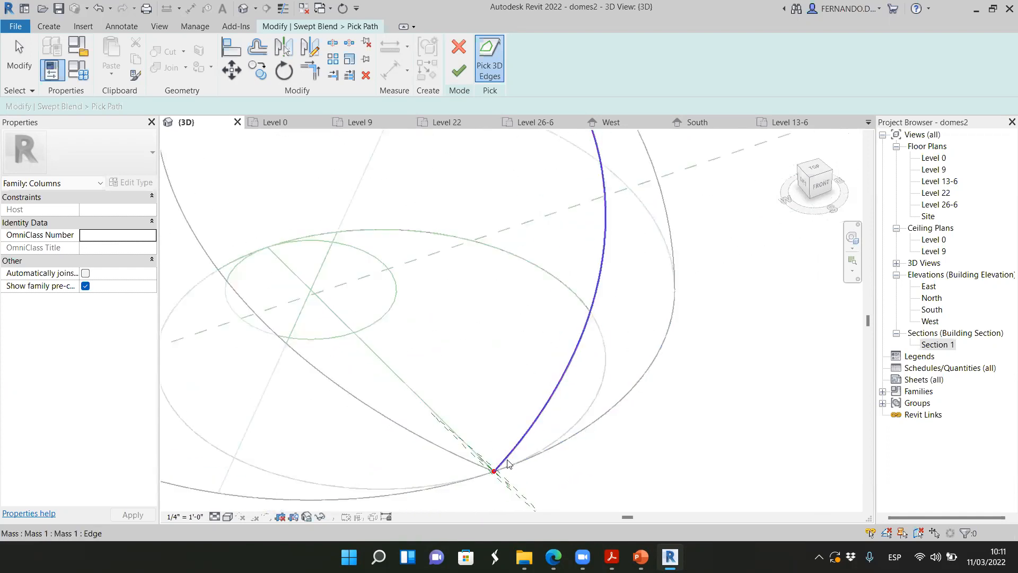
click(511, 465)
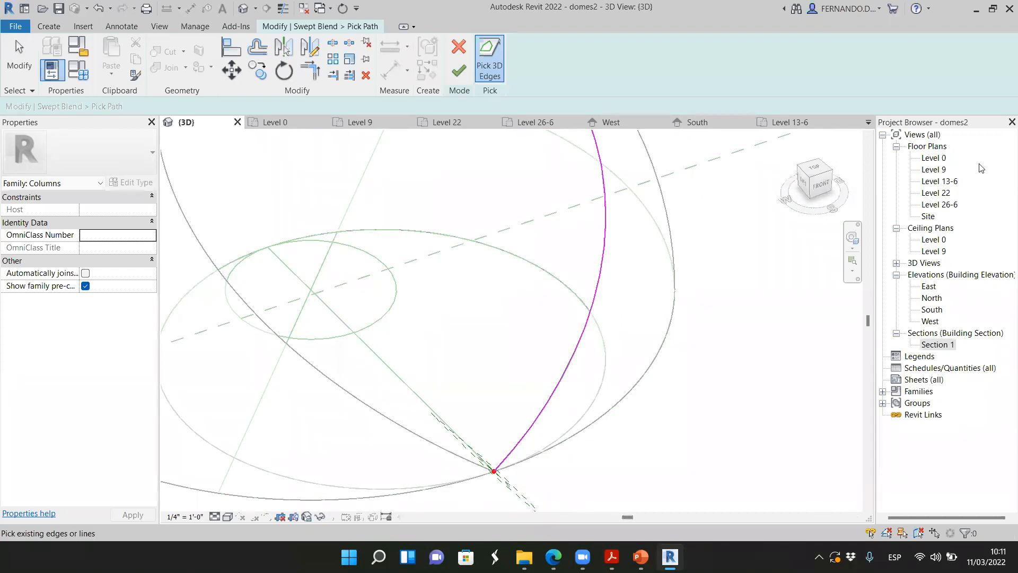
scroll(676, 328, down, 4)
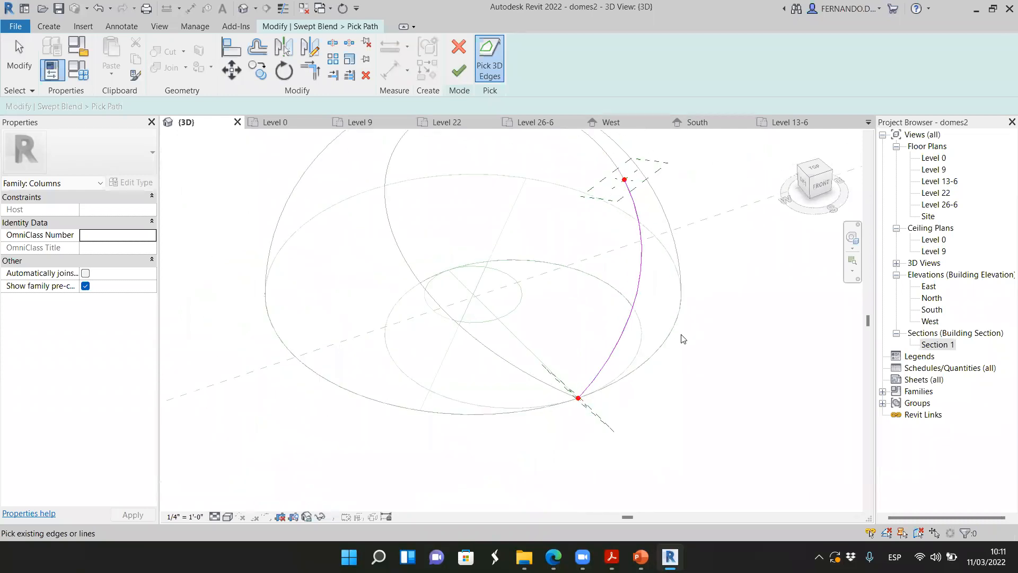
scroll(638, 220, up, 2)
scroll(640, 213, up, 2)
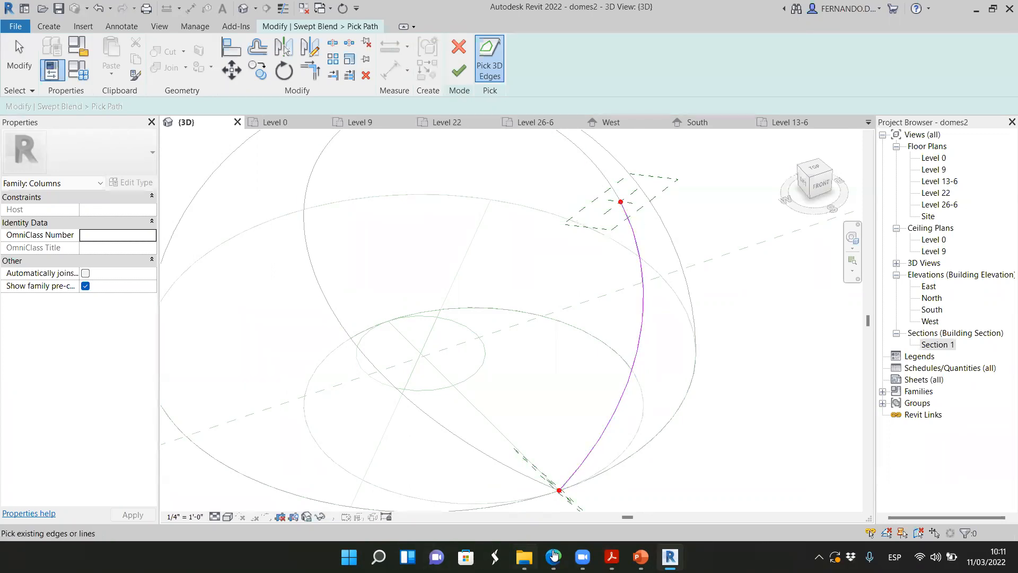
Switch to Microsoft Edge to view the Boadilla del Monte dome photo, and return to Revit
click(554, 556)
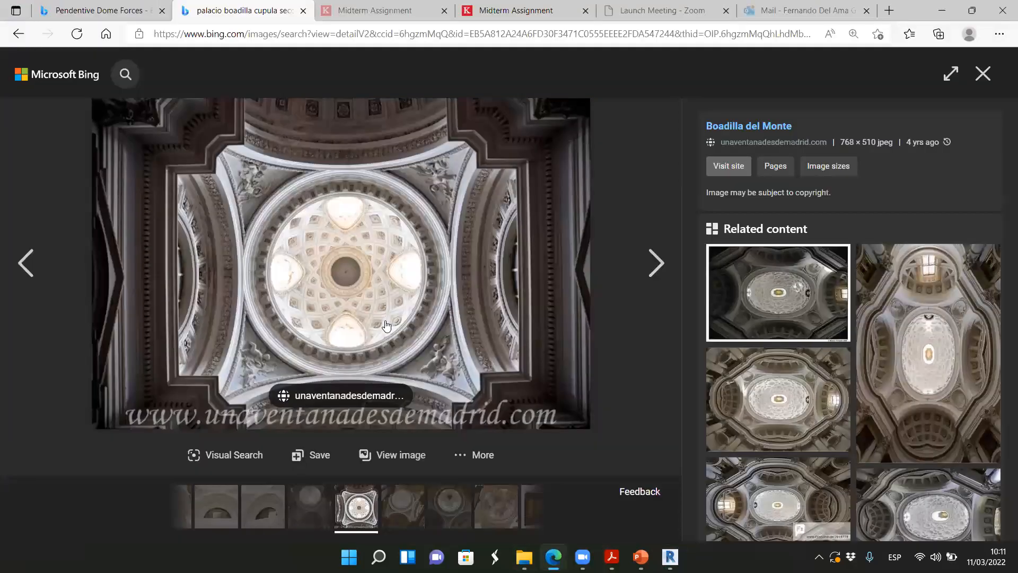
click(938, 11)
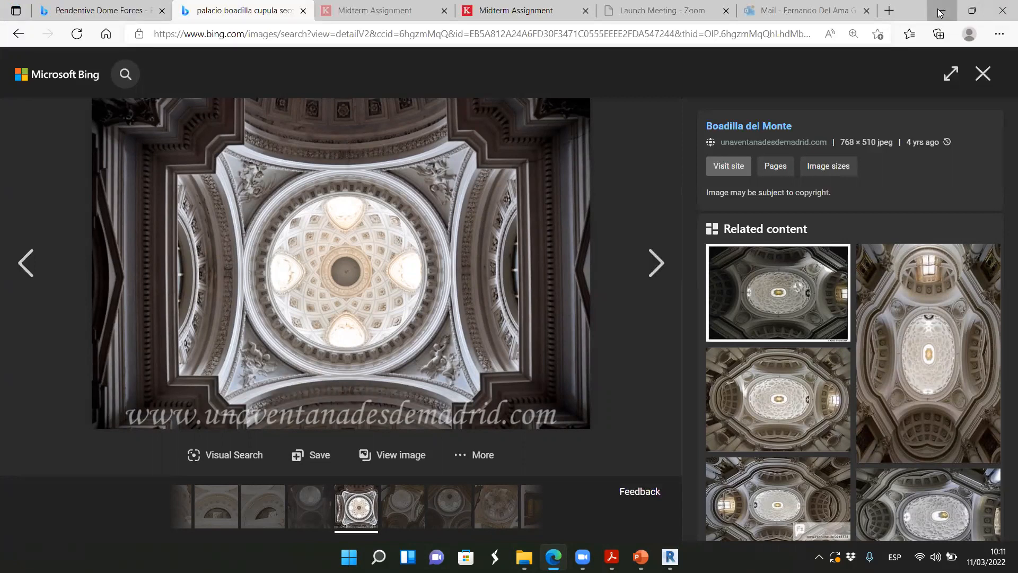
Finish the path of the swept blend along the picked cut edge
scroll(636, 388, down, 1)
scroll(714, 361, up, 1)
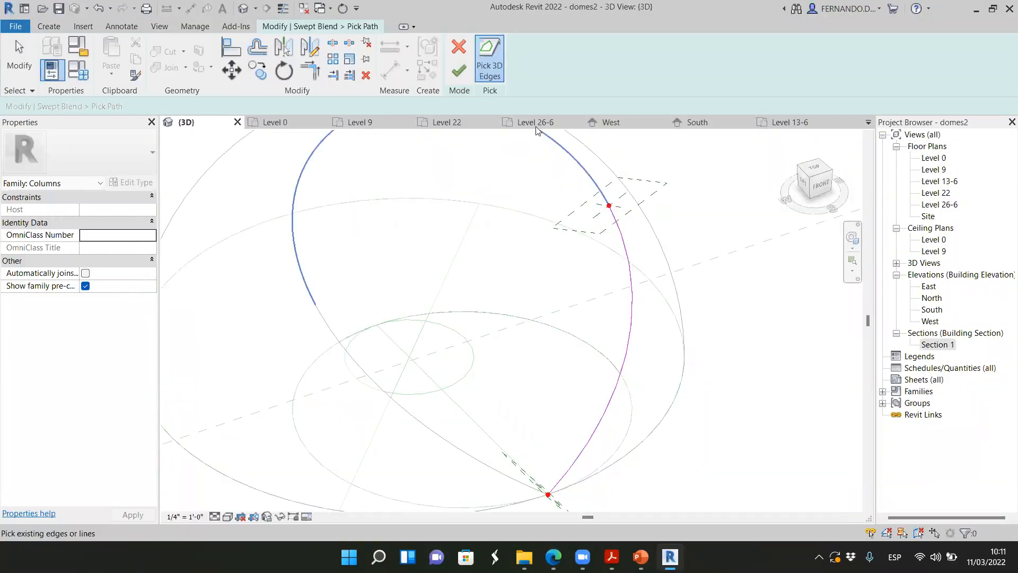
click(459, 72)
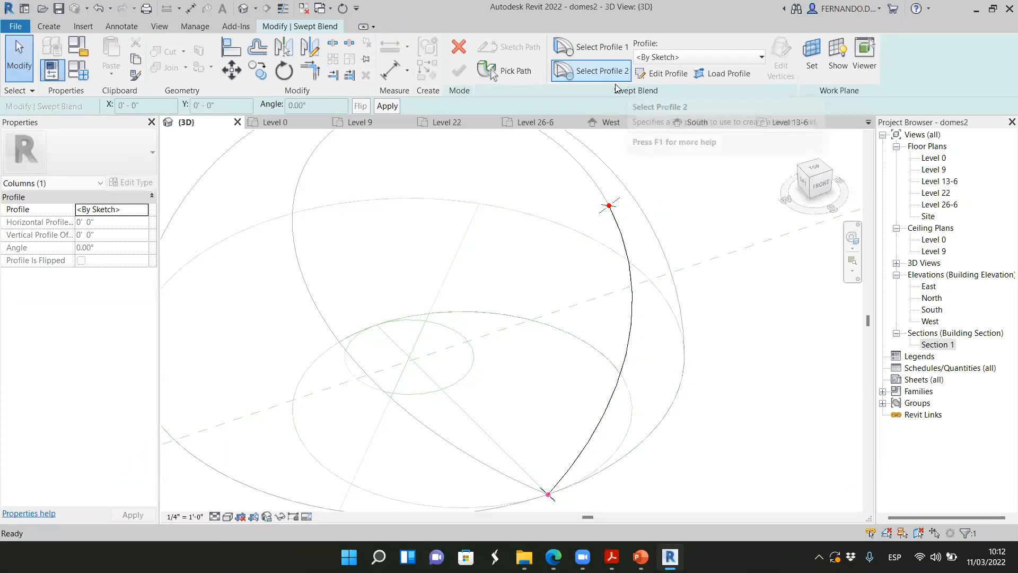
Assign the M_Circular Handrail:40mm profile to Profile 1 at the base end of the path
scroll(620, 212, up, 2)
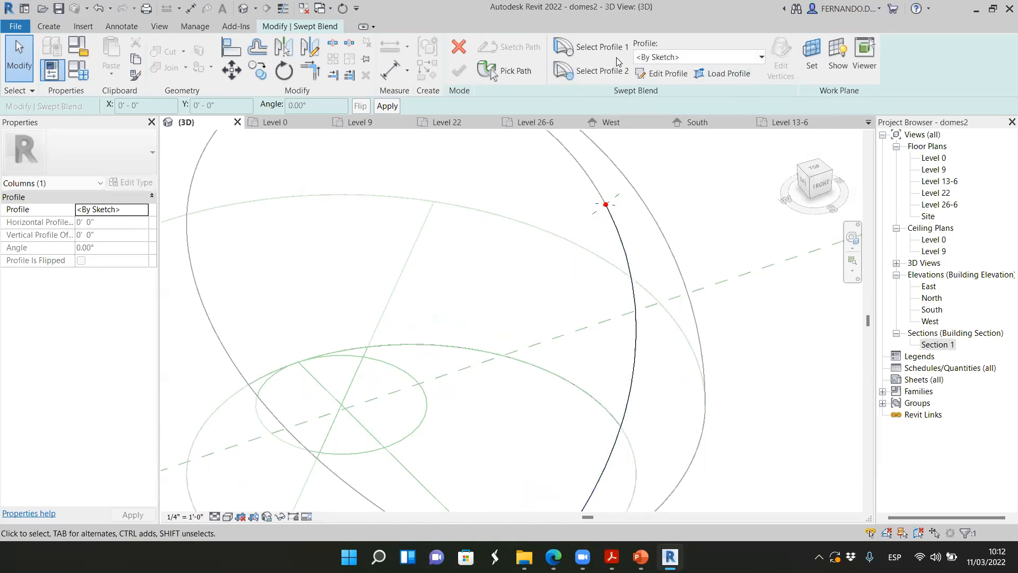
click(761, 57)
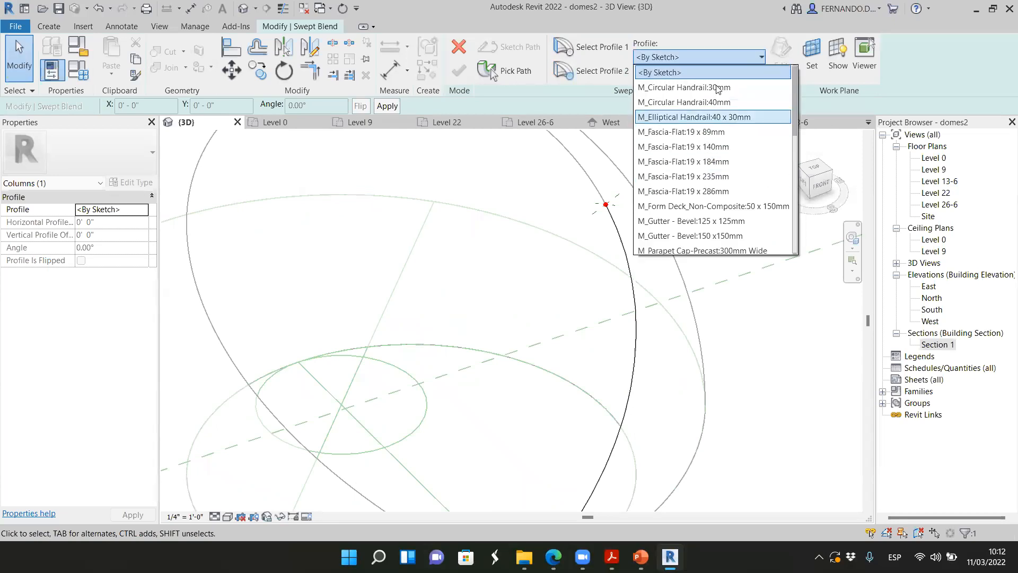
scroll(703, 125, down, 2)
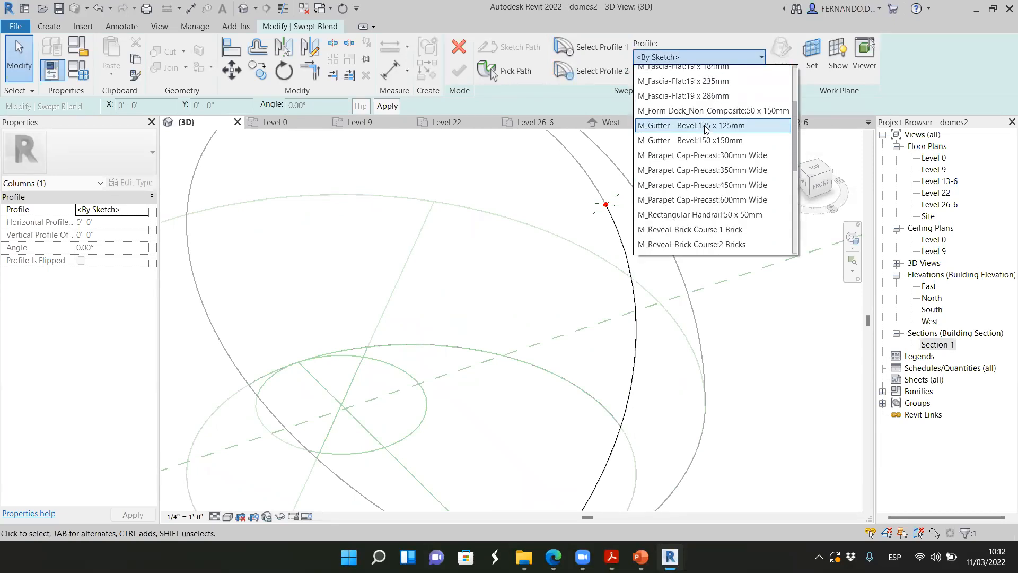
scroll(705, 130, up, 2)
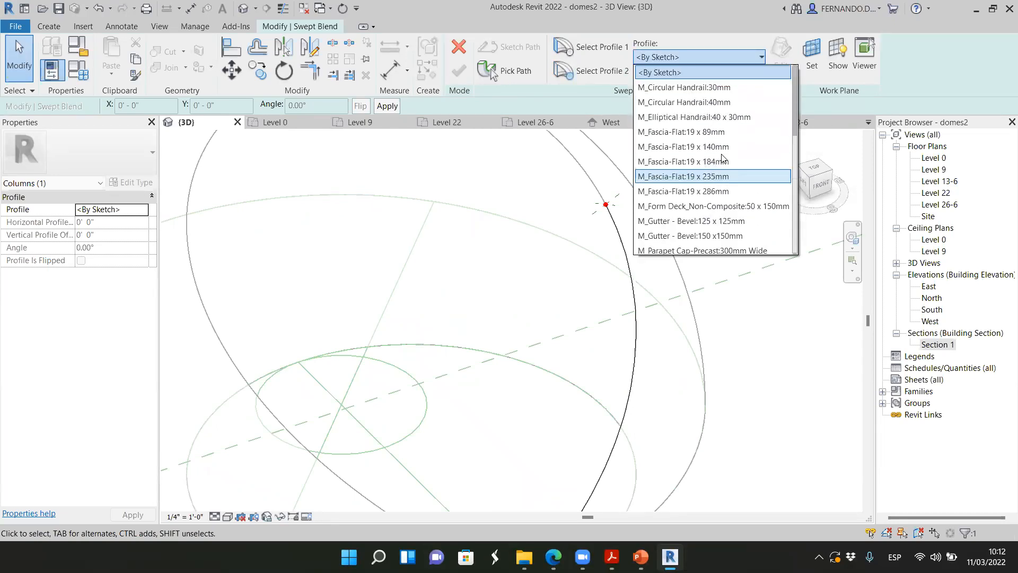
click(690, 104)
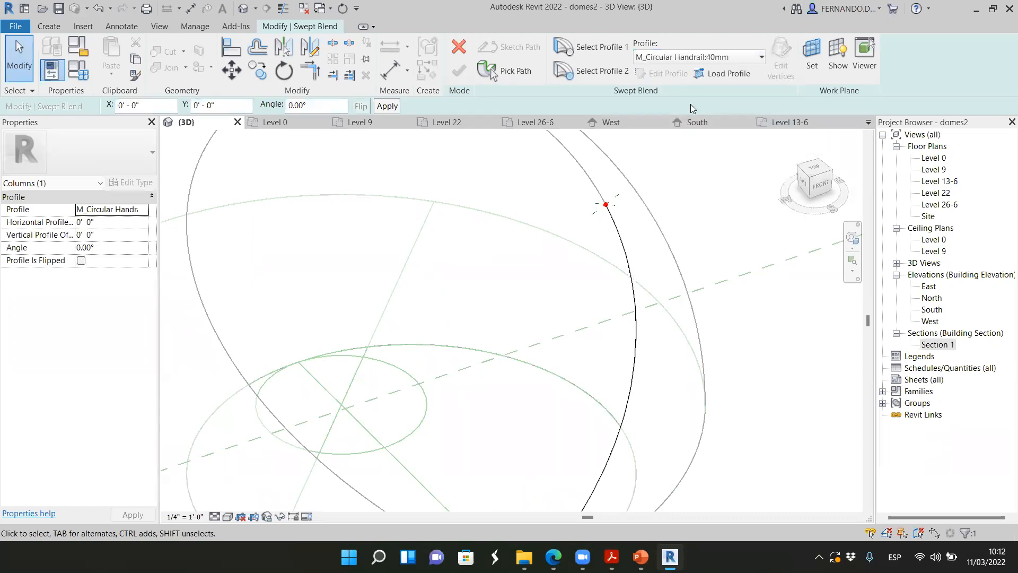
Inspect the circular profile and its work plane where the path meets the base circle, including from the front
scroll(602, 207, down, 1)
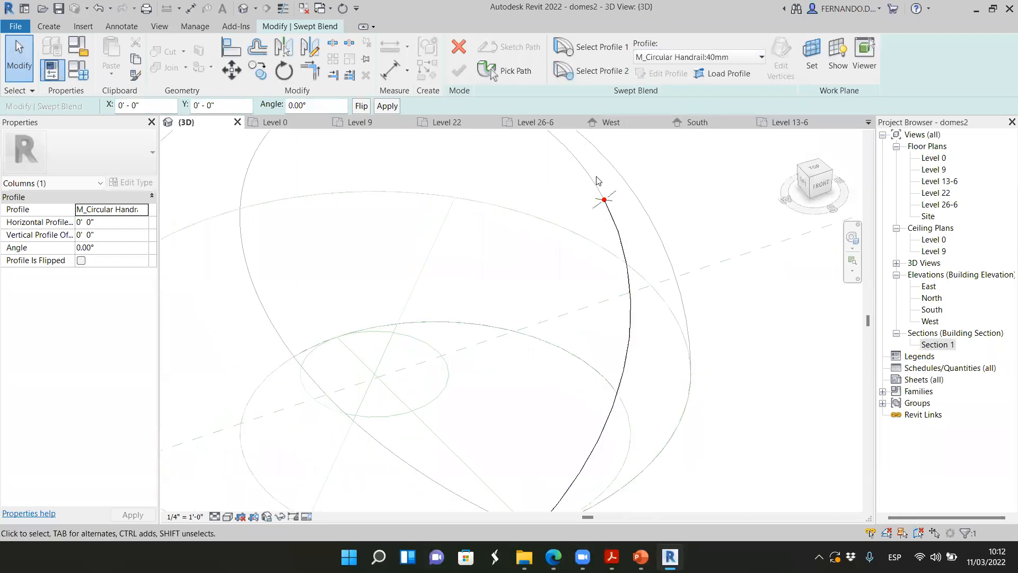
scroll(615, 212, down, 1)
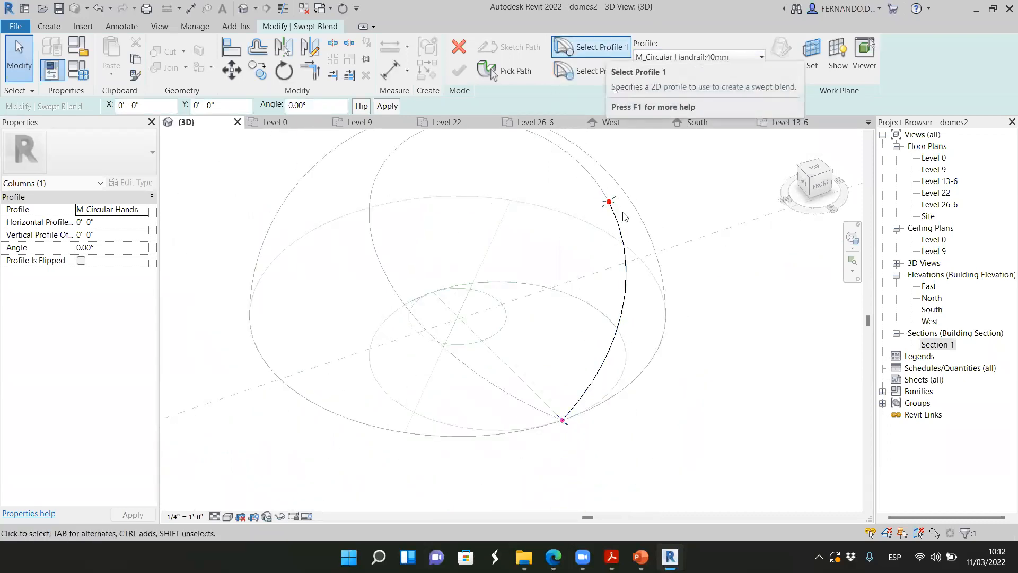
scroll(593, 214, up, 5)
scroll(539, 154, down, 5)
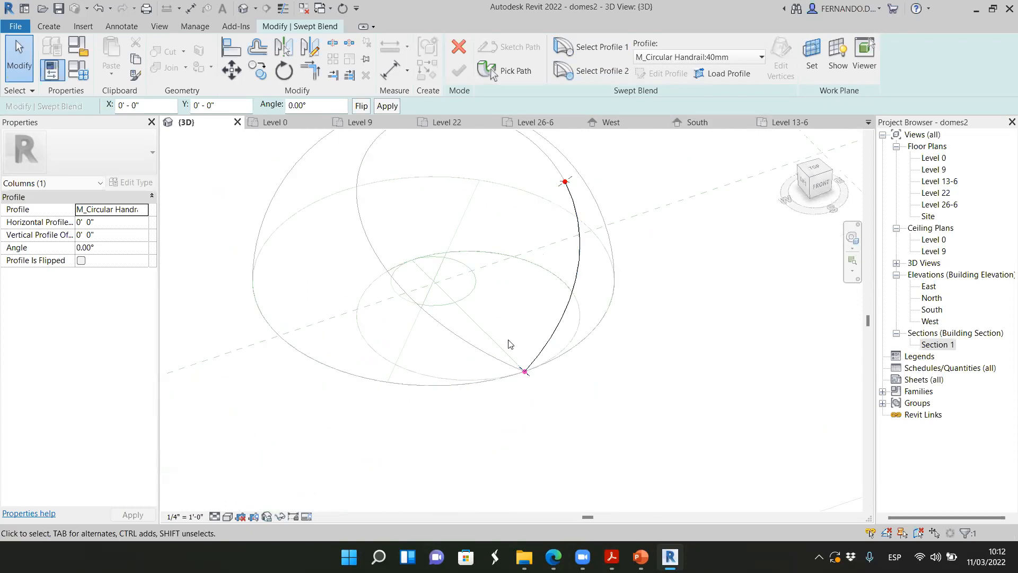
scroll(525, 371, up, 6)
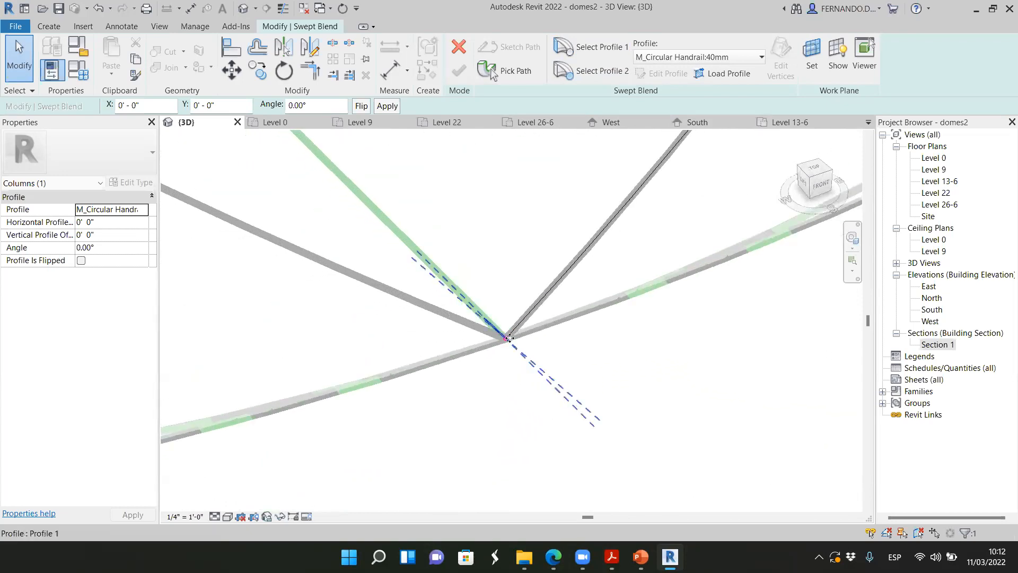
scroll(509, 337, up, 2)
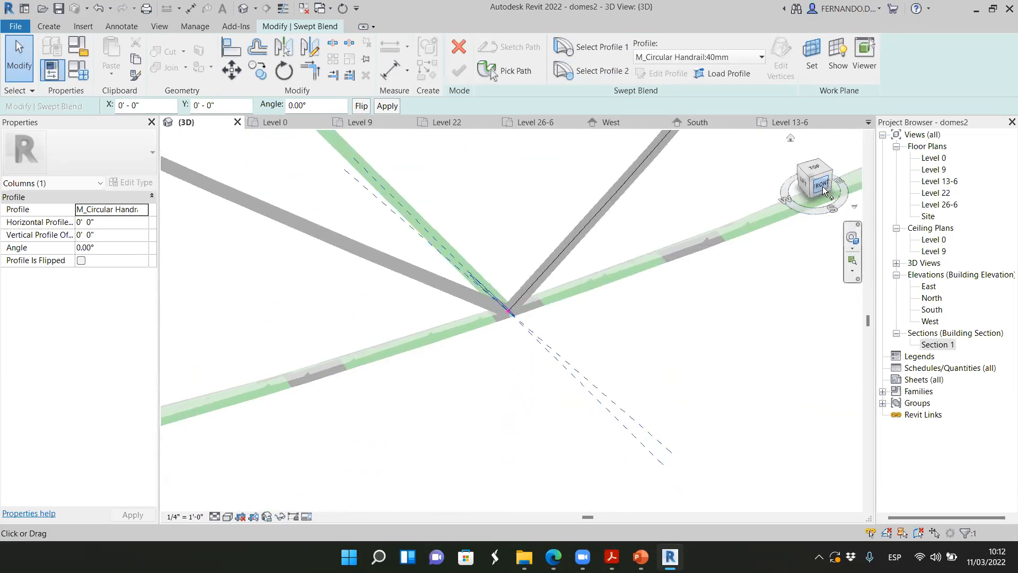
click(822, 186)
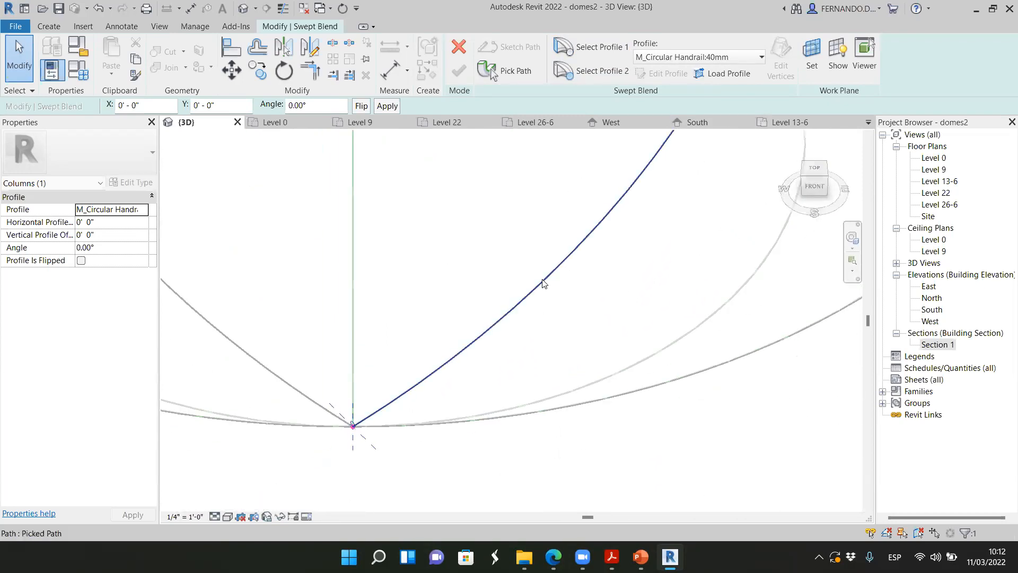
scroll(374, 419, up, 3)
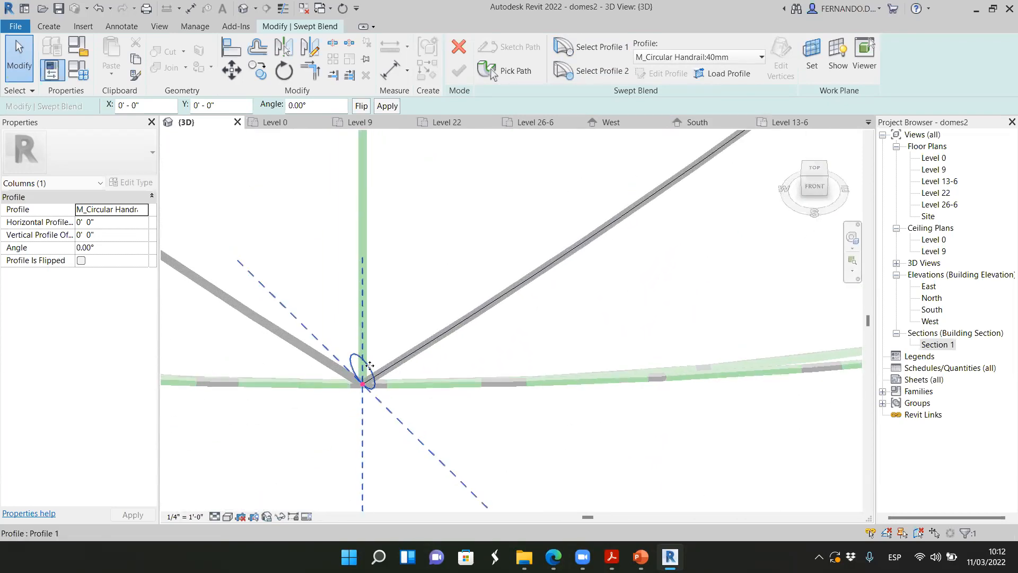
scroll(479, 350, down, 2)
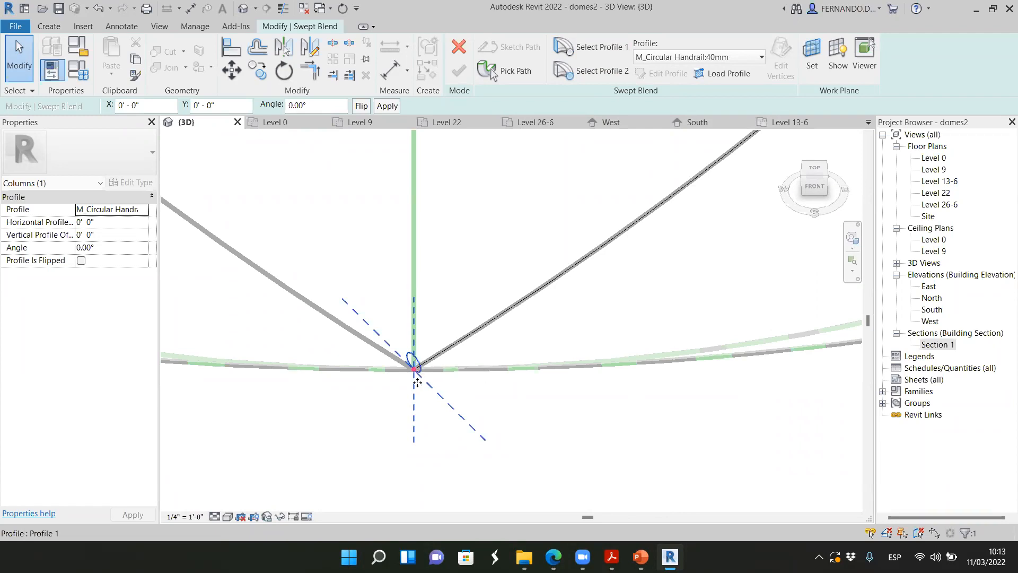
scroll(418, 357, up, 1)
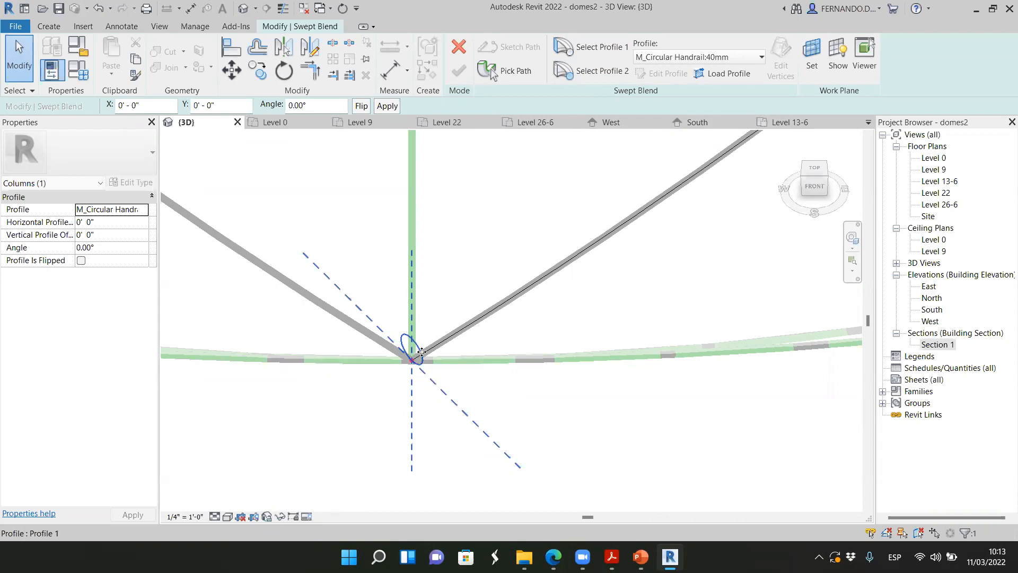
scroll(408, 359, up, 1)
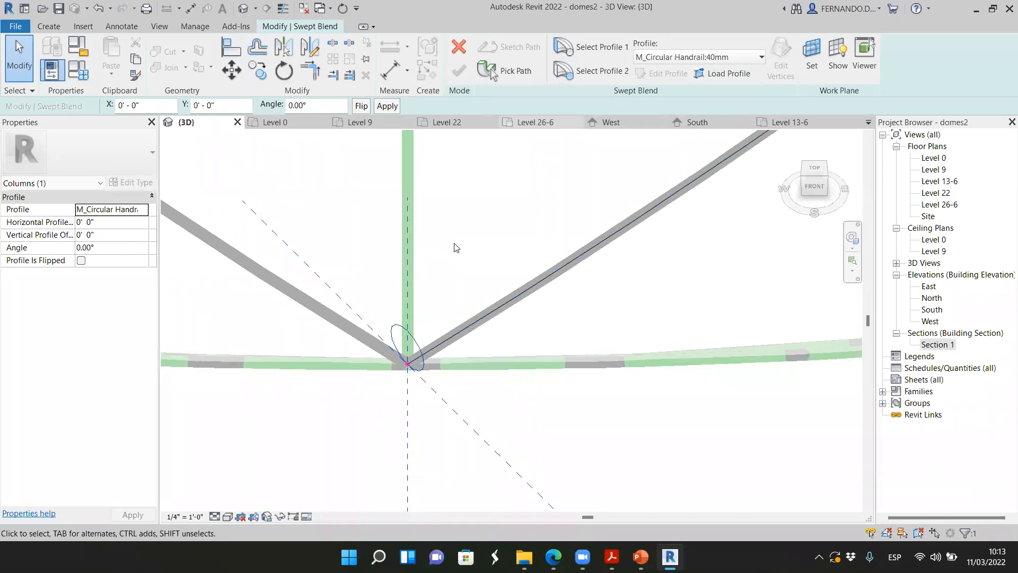
Change Profile 1 at the base end of the path to M_Fascia-Flat:19 x 89mm
click(761, 57)
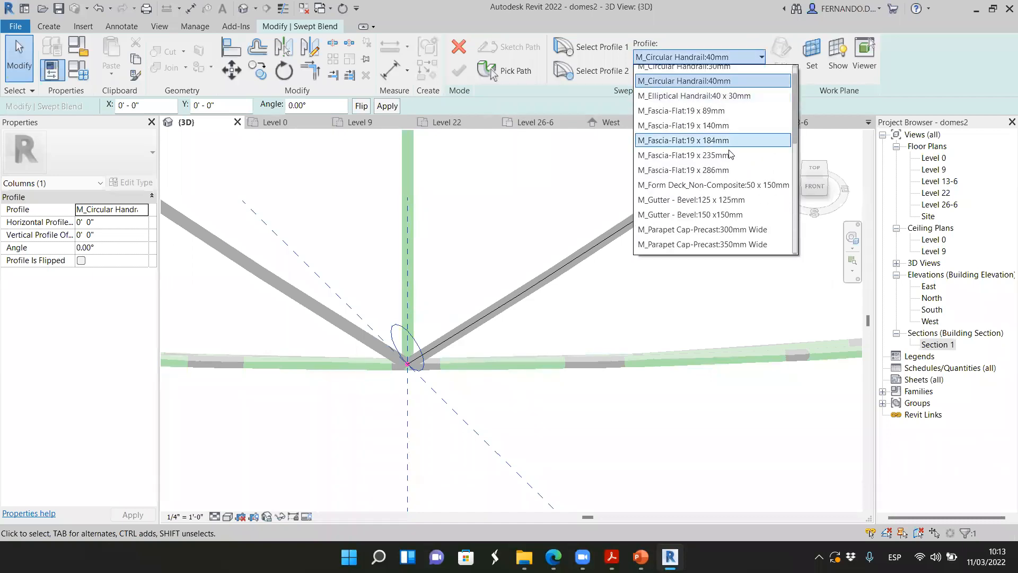
scroll(658, 143, up, 1)
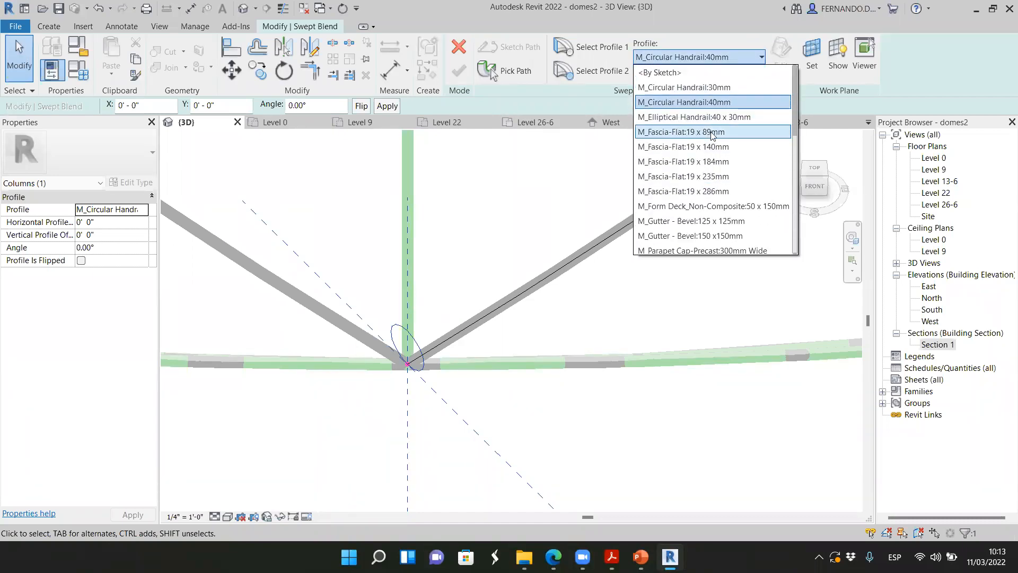
click(681, 133)
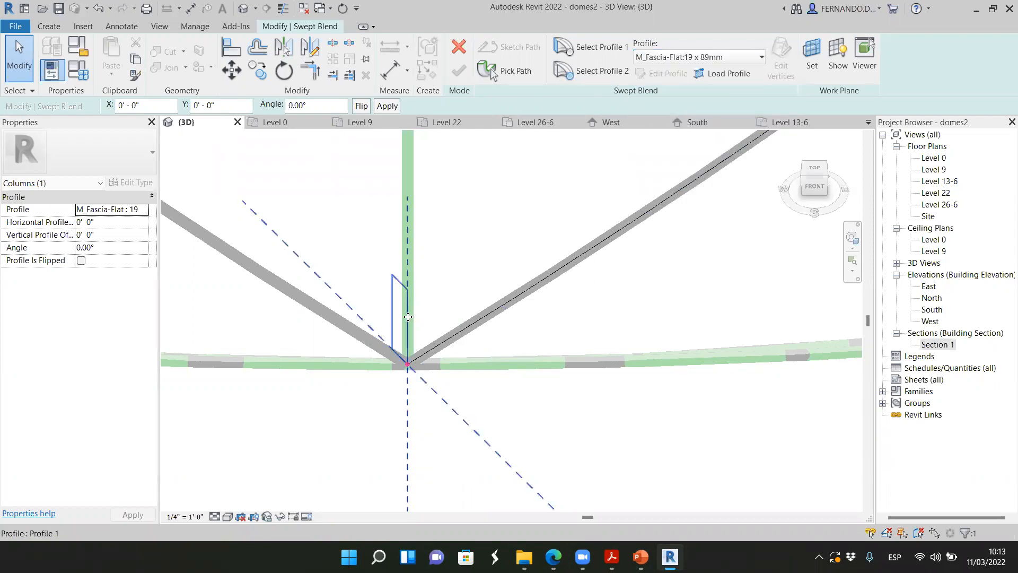
scroll(396, 322, up, 1)
scroll(423, 382, down, 4)
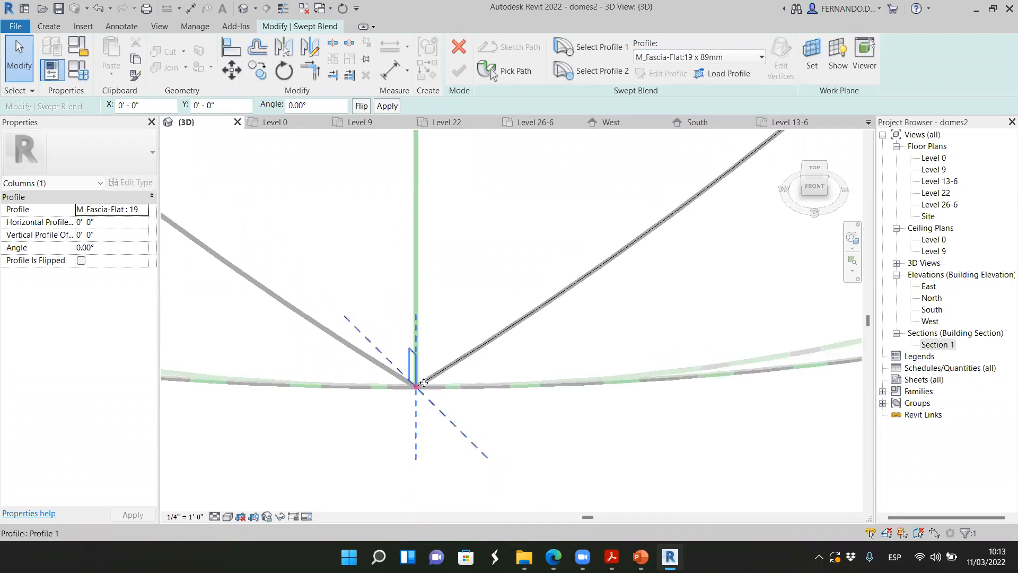
scroll(408, 384, down, 3)
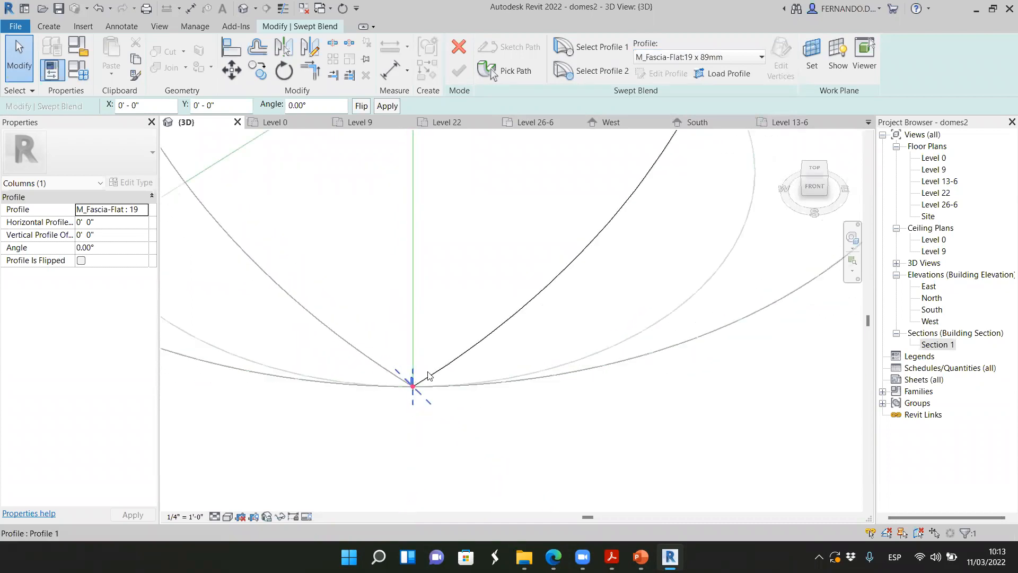
Assign the M_Circular Handrail:40mm profile to Profile 2 at the upper end of the path
click(598, 72)
click(761, 56)
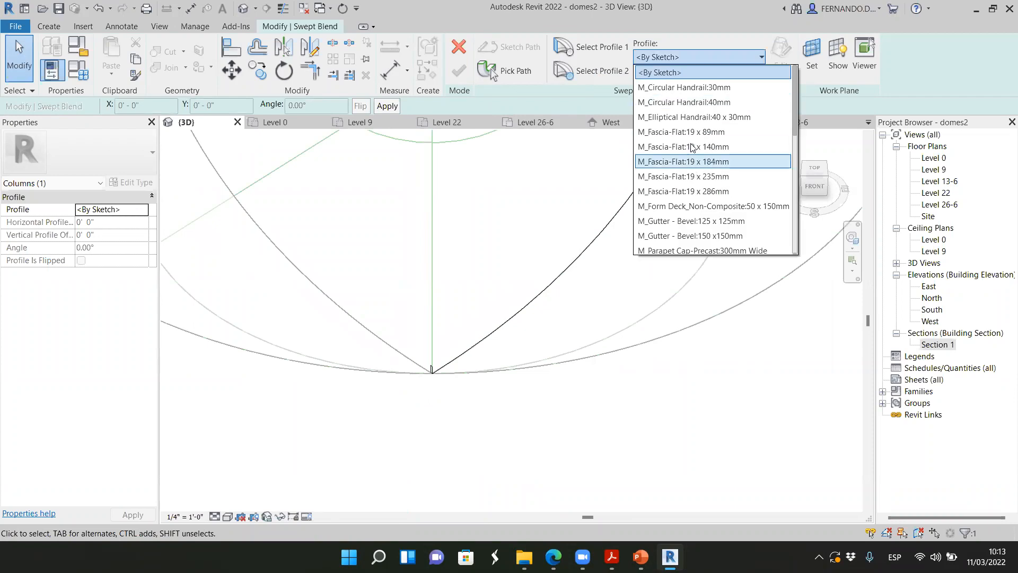
click(677, 102)
scroll(418, 427, down, 3)
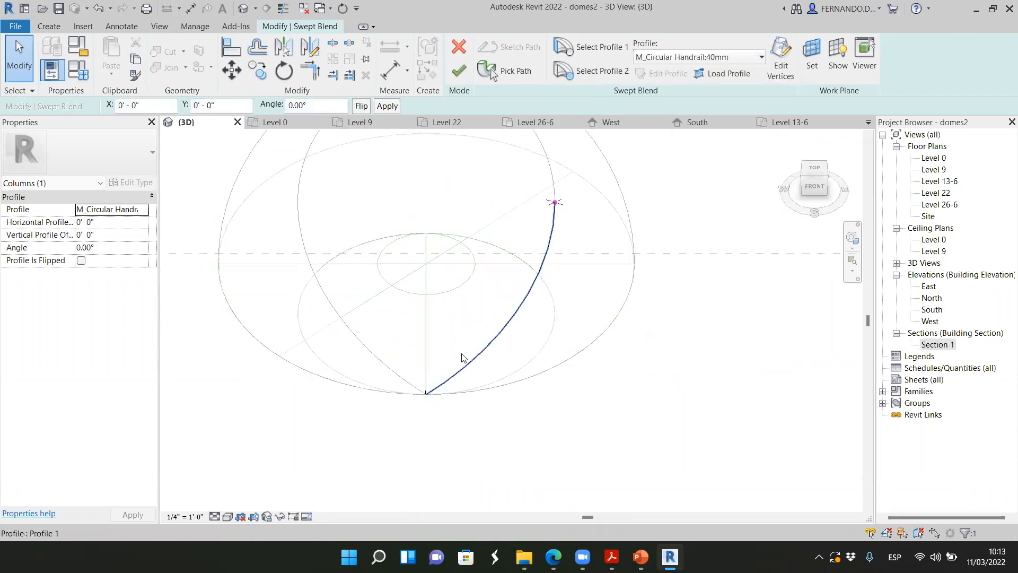
Check the circular profile at the path's upper end and finish the swept blend
scroll(548, 194, up, 8)
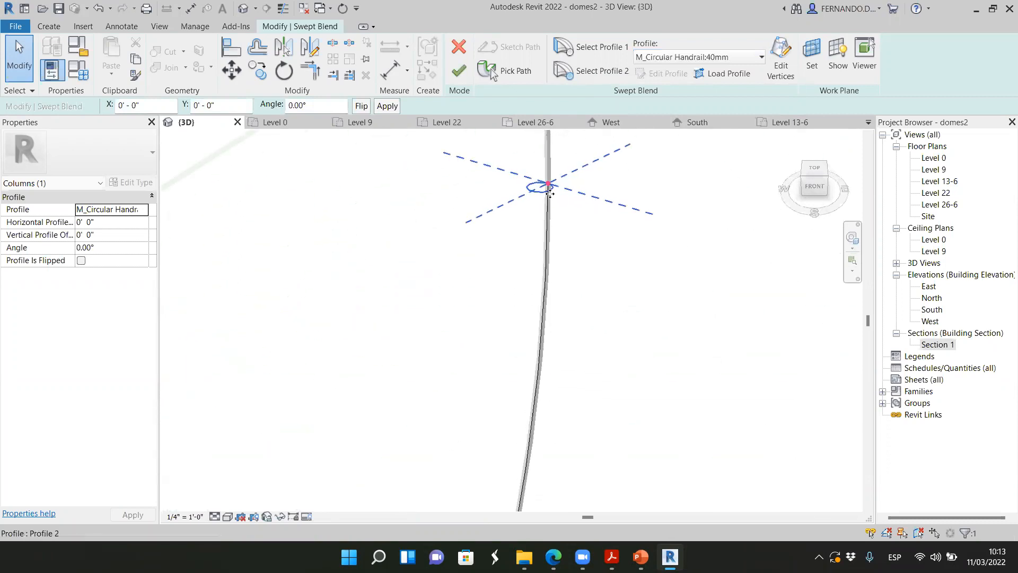
scroll(546, 173, down, 5)
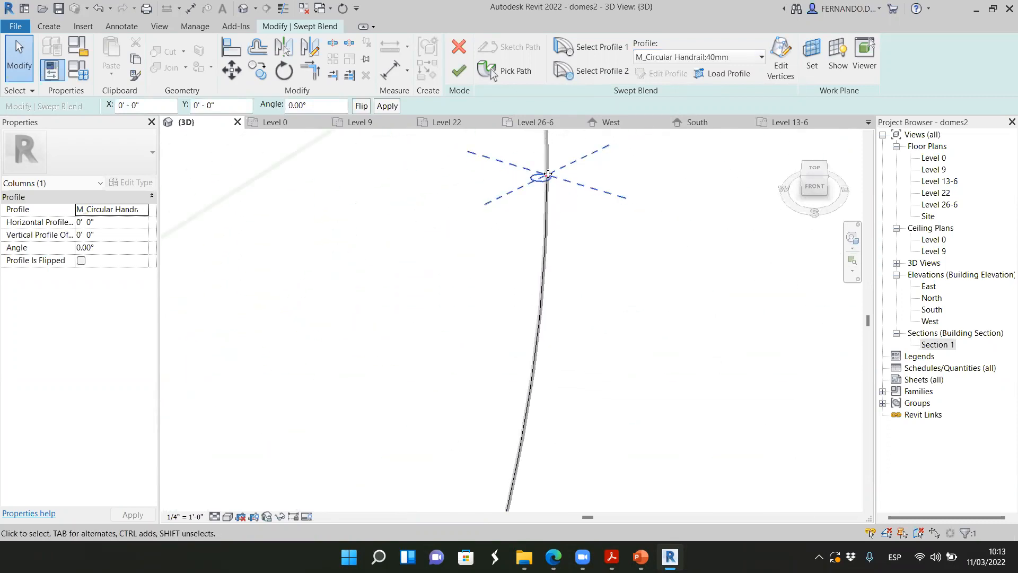
scroll(622, 239, down, 3)
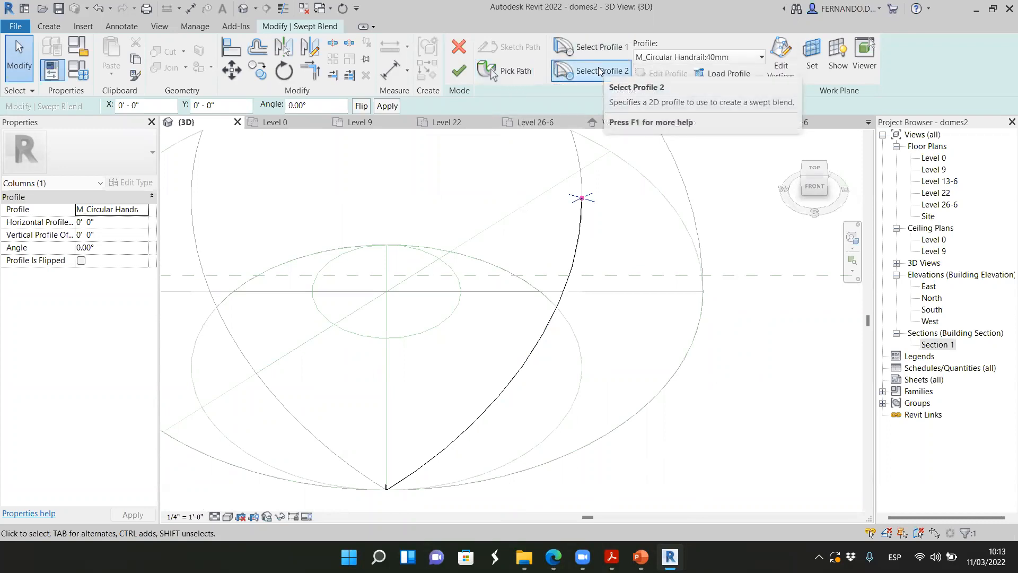
scroll(415, 229, down, 2)
scroll(394, 428, up, 5)
scroll(395, 436, down, 4)
scroll(517, 344, down, 1)
scroll(566, 176, up, 5)
scroll(562, 175, down, 4)
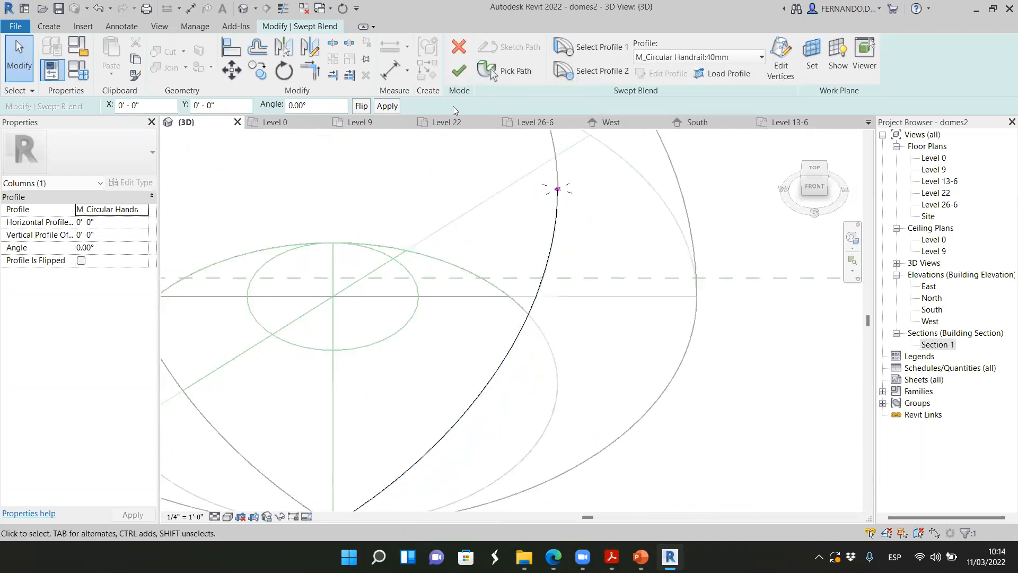
click(460, 72)
scroll(652, 272, down, 2)
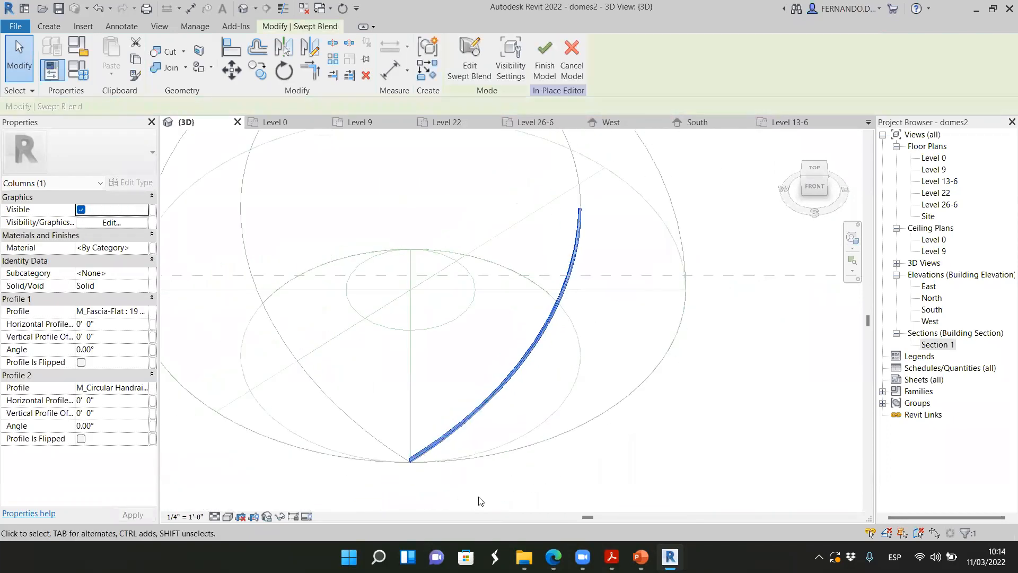
Examine the swept-blend rib at its rectangular base end and at its circular upper end
click(412, 458)
scroll(427, 467, up, 5)
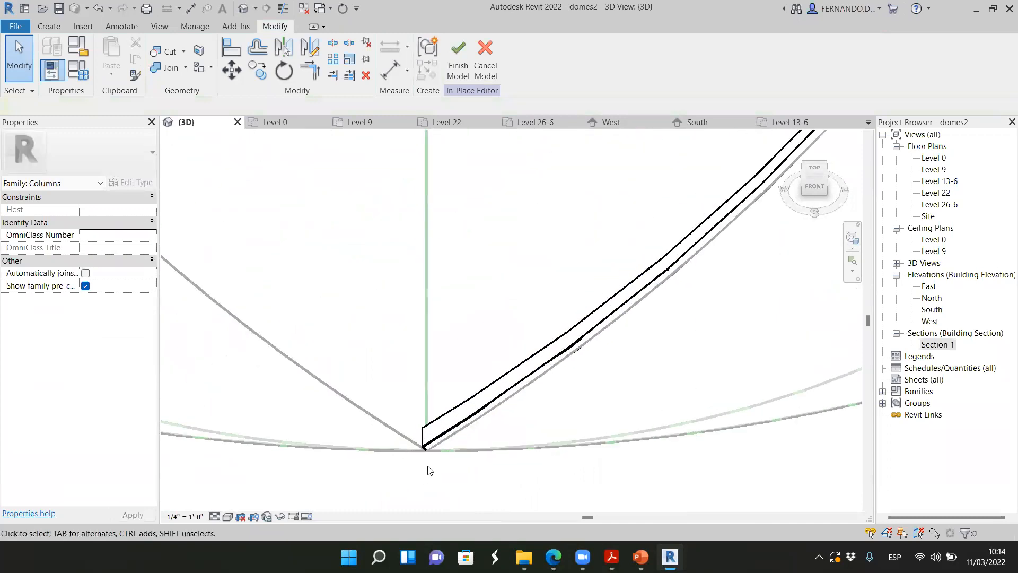
click(441, 424)
scroll(429, 436, up, 2)
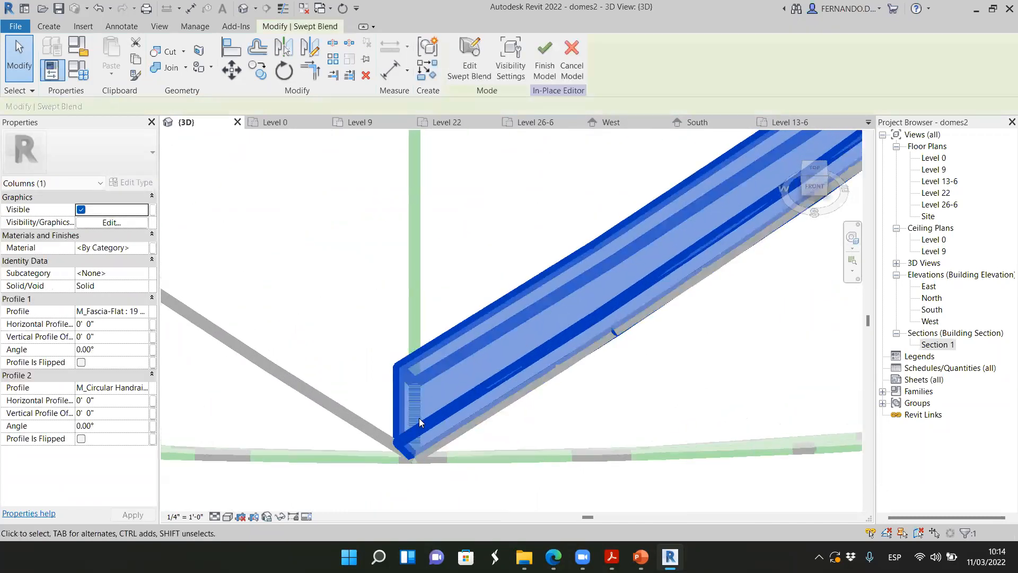
scroll(378, 459, down, 2)
scroll(382, 461, down, 4)
scroll(522, 305, up, 3)
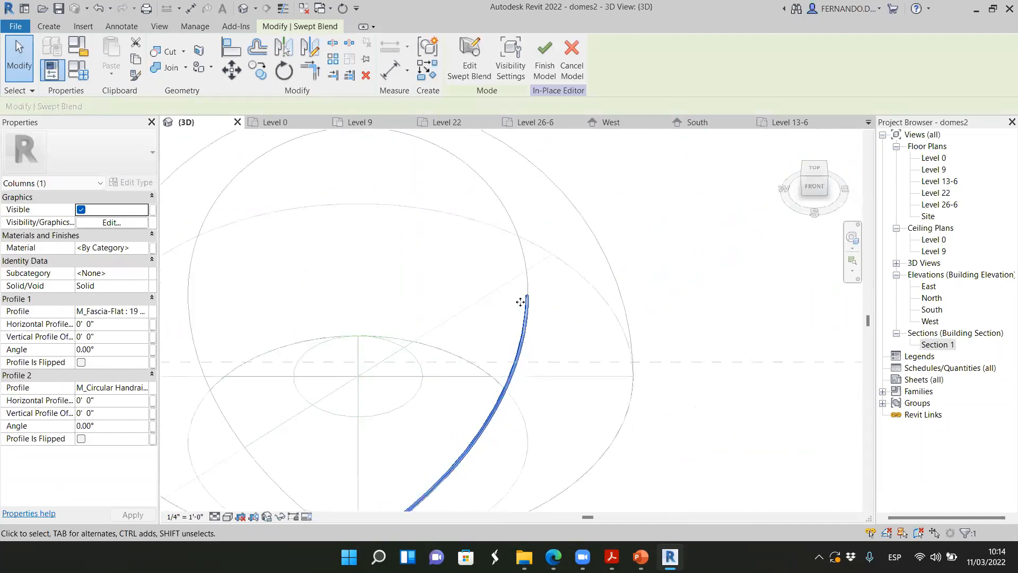
scroll(528, 312, up, 5)
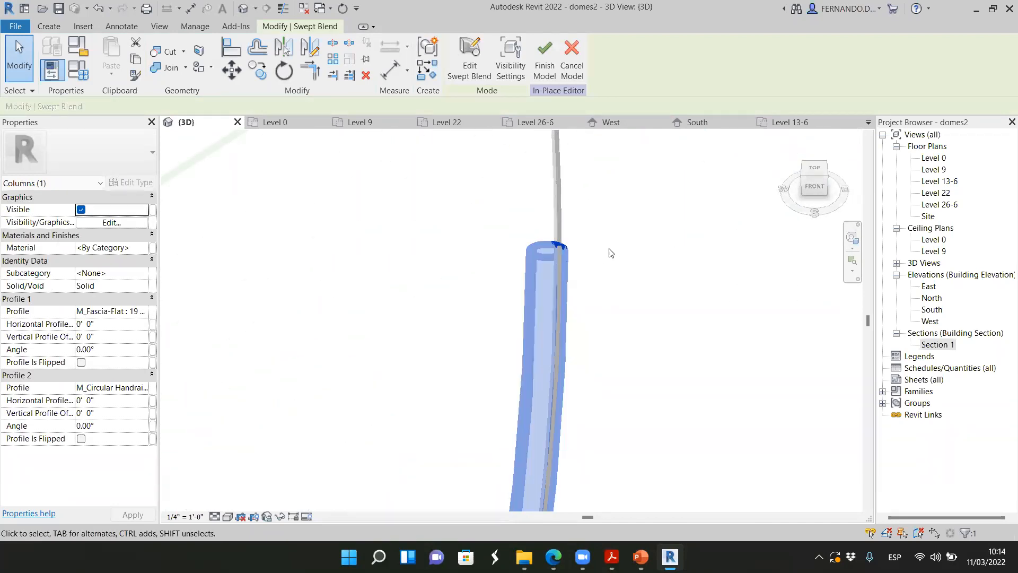
scroll(611, 253, down, 6)
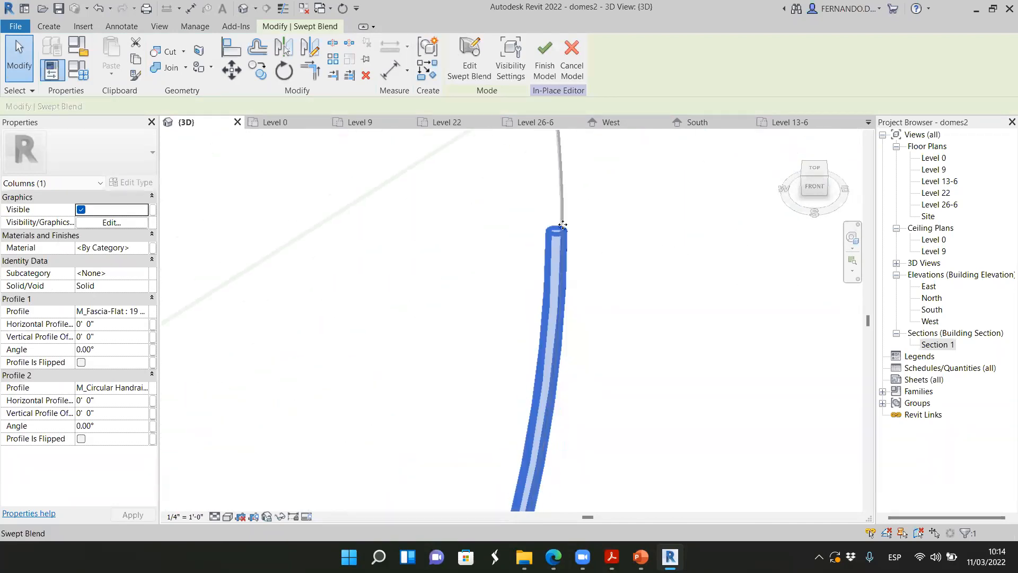
Finish the in-place column model and view the rib obliquely at the base circle
click(583, 397)
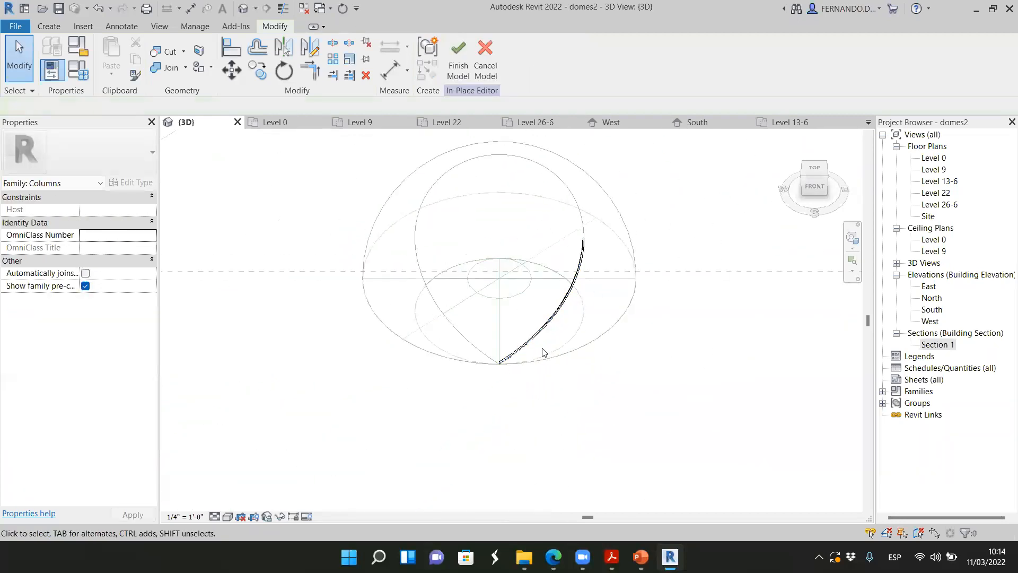
click(457, 53)
drag(814, 191, 868, 167)
scroll(667, 243, up, 3)
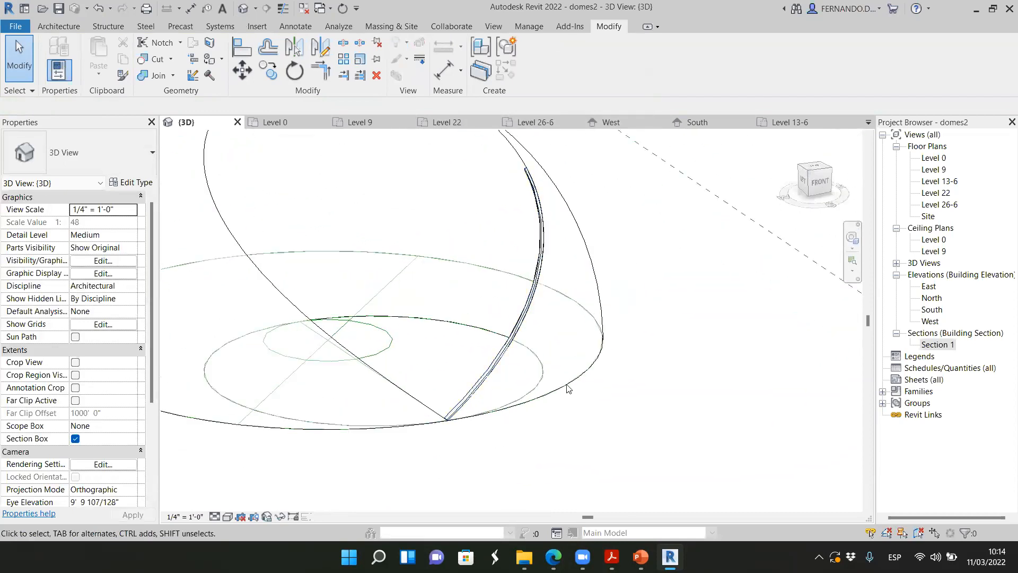
scroll(567, 388, down, 3)
drag(826, 193, 836, 191)
scroll(531, 386, up, 4)
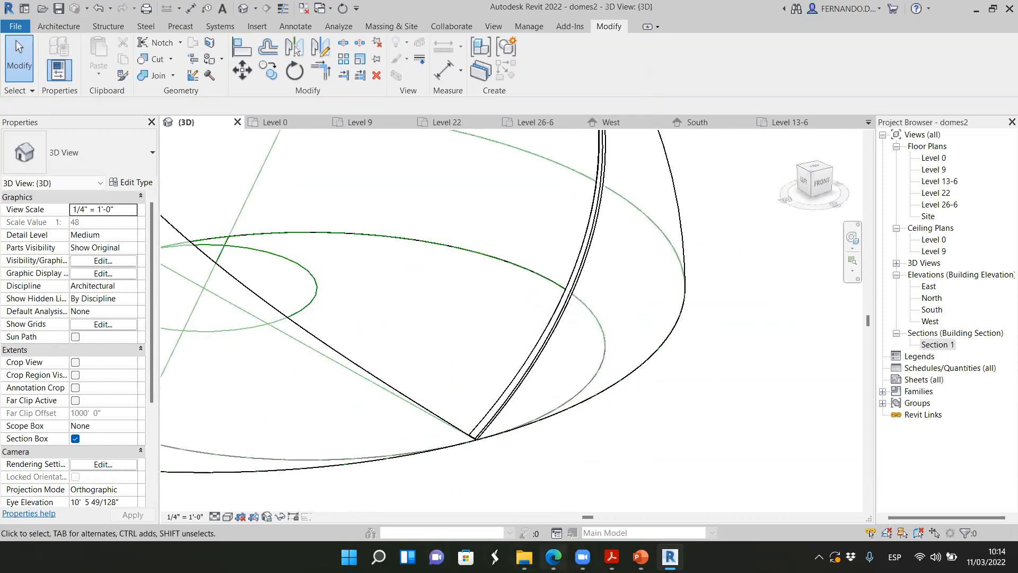
Switch to Microsoft Edge and search Bing for "molduras escayola"
click(553, 557)
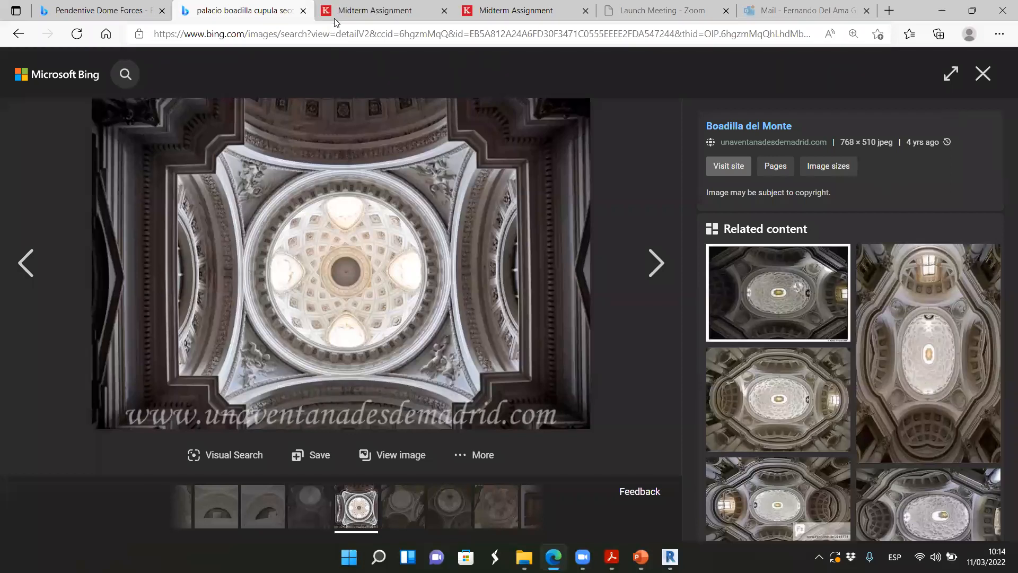
click(379, 44)
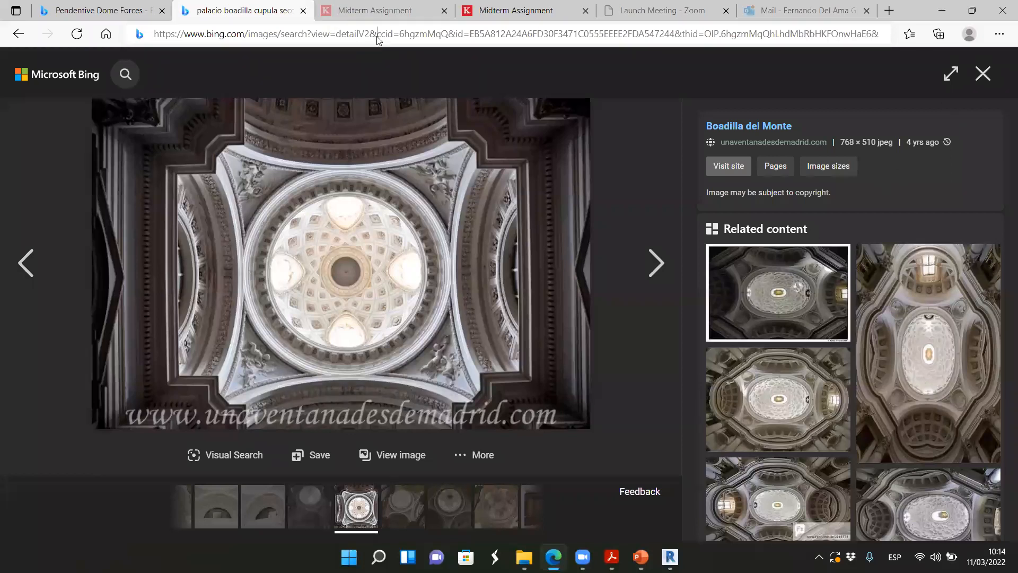
text(mol)
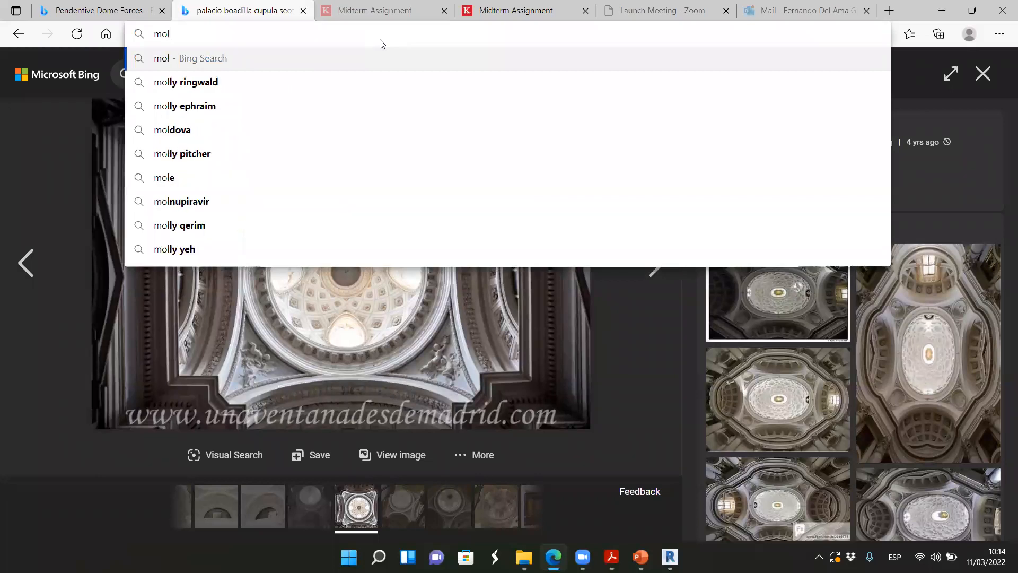
text(duras )
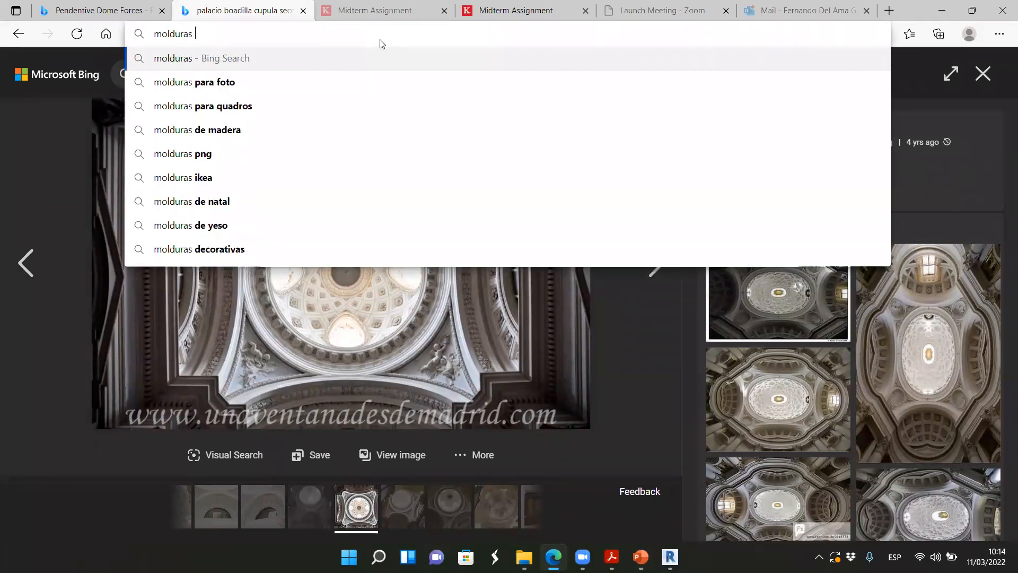
text(escayol)
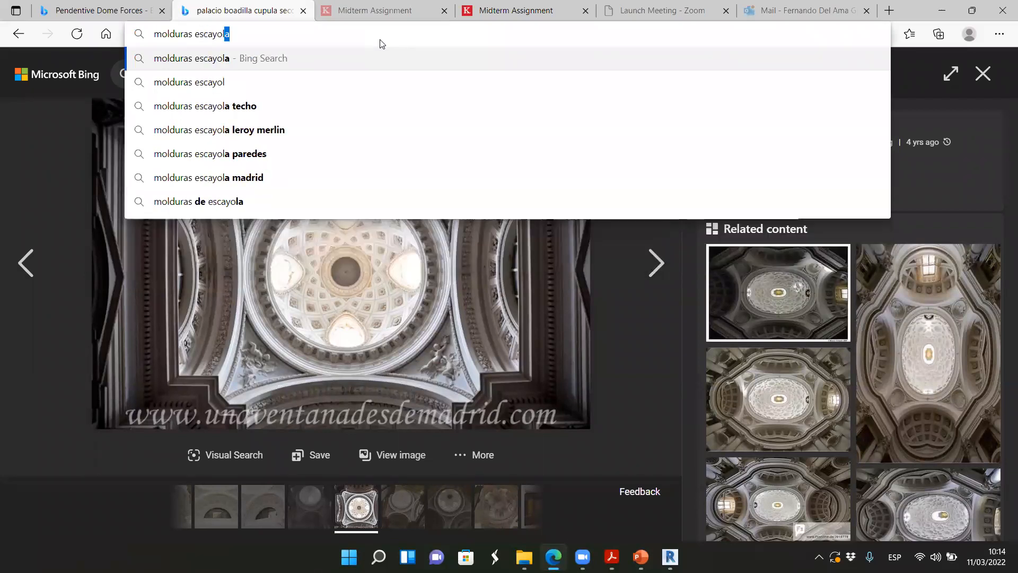
key(Return)
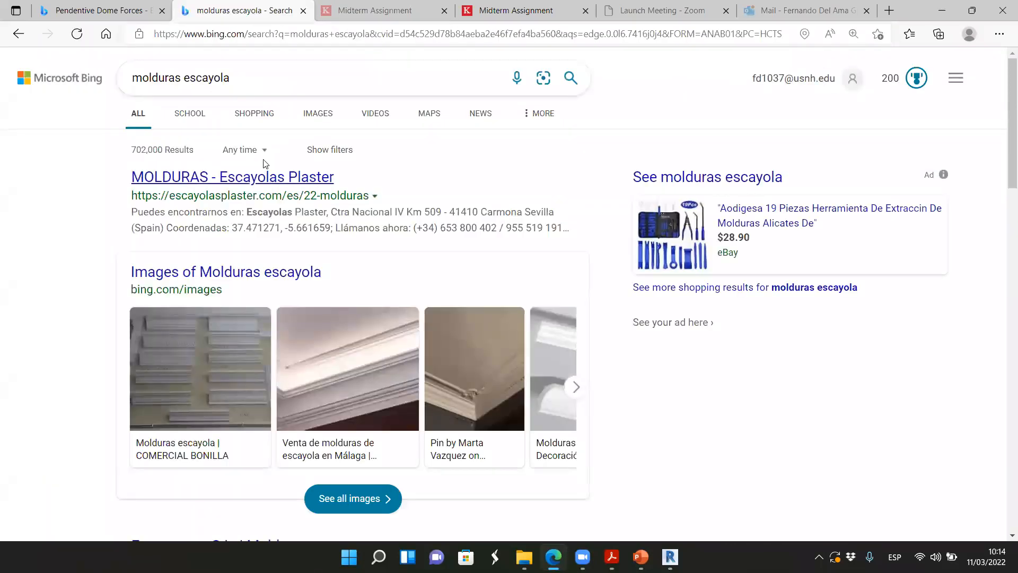
Show the image results, view the enlarged COMERCIAL BONILLA plaster moulding samples and return to the results
click(320, 113)
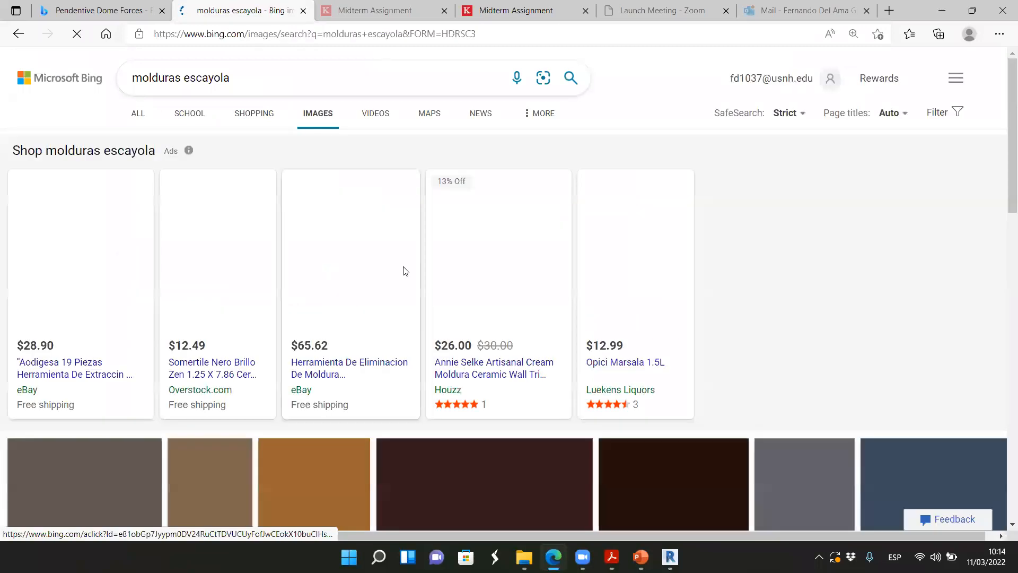
scroll(366, 254, down, 5)
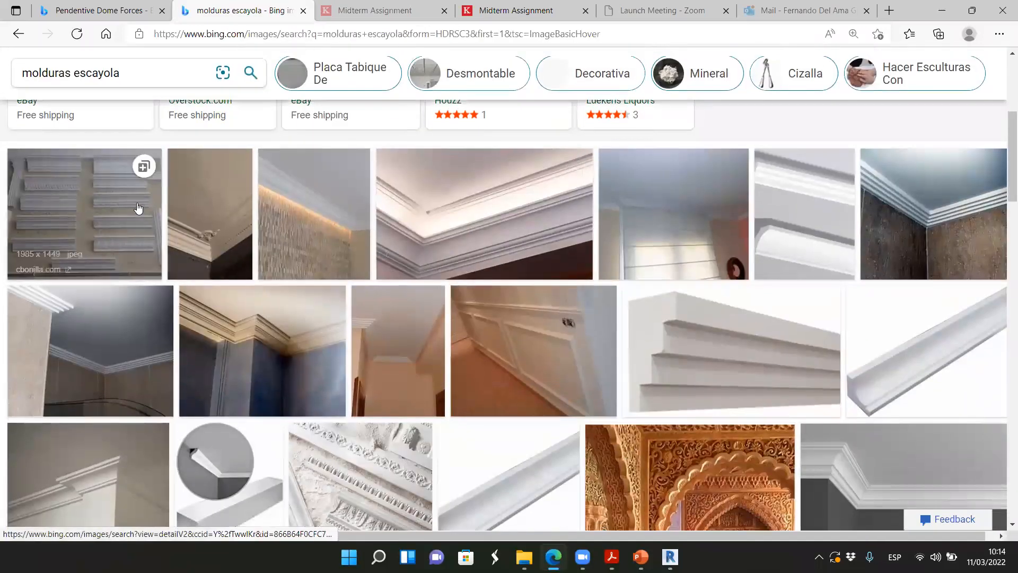
click(138, 208)
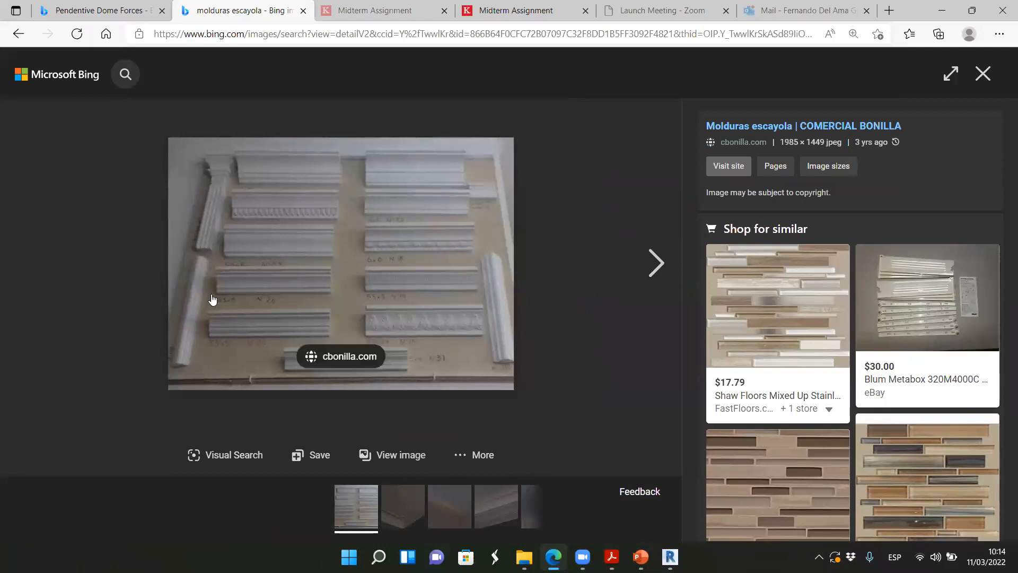
click(983, 73)
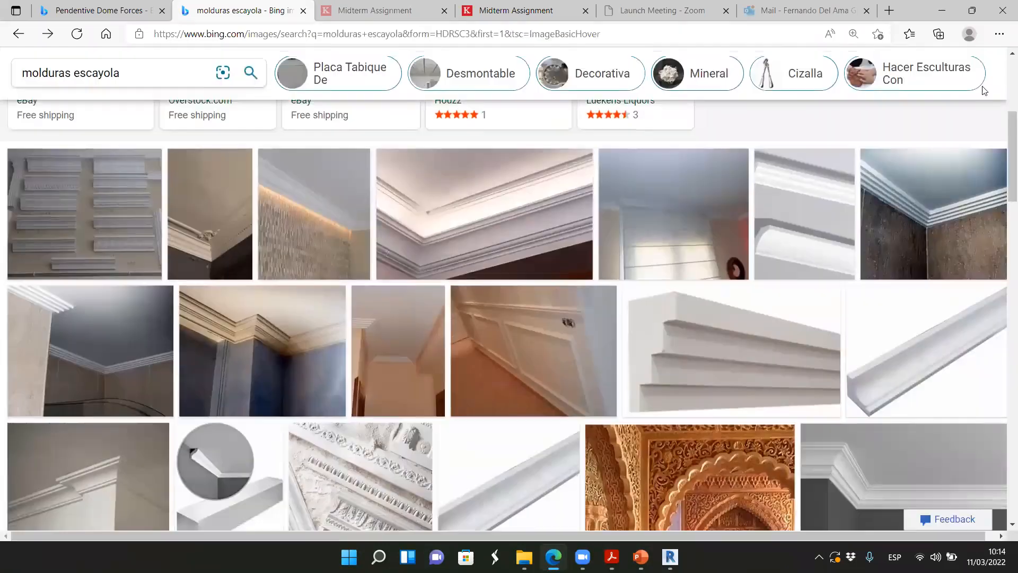
Browse further through the moulding images and open the chart of dimensioned moulding profiles from escayolashidalgo.es
scroll(427, 339, down, 3)
scroll(428, 339, down, 3)
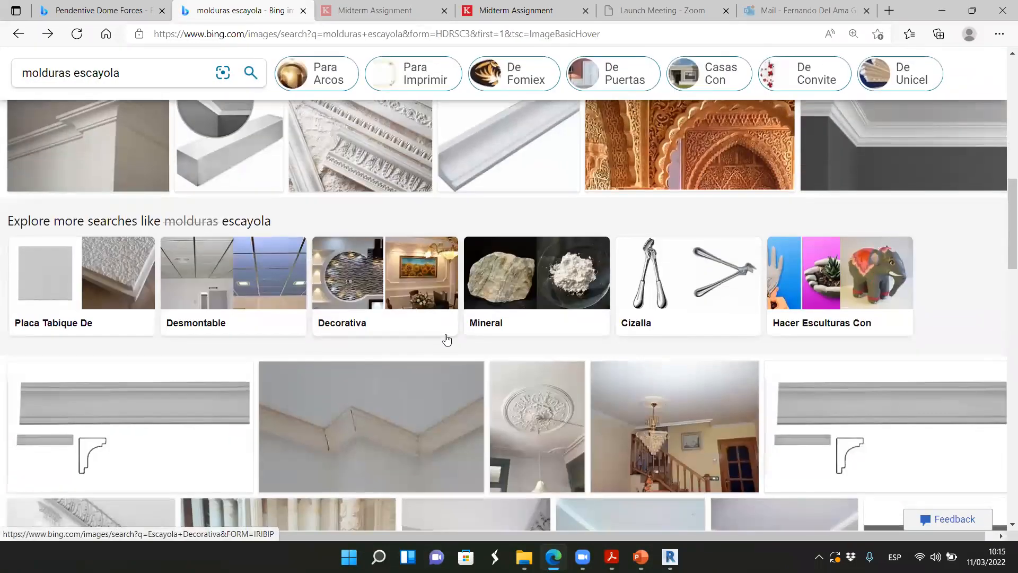
scroll(423, 342, down, 5)
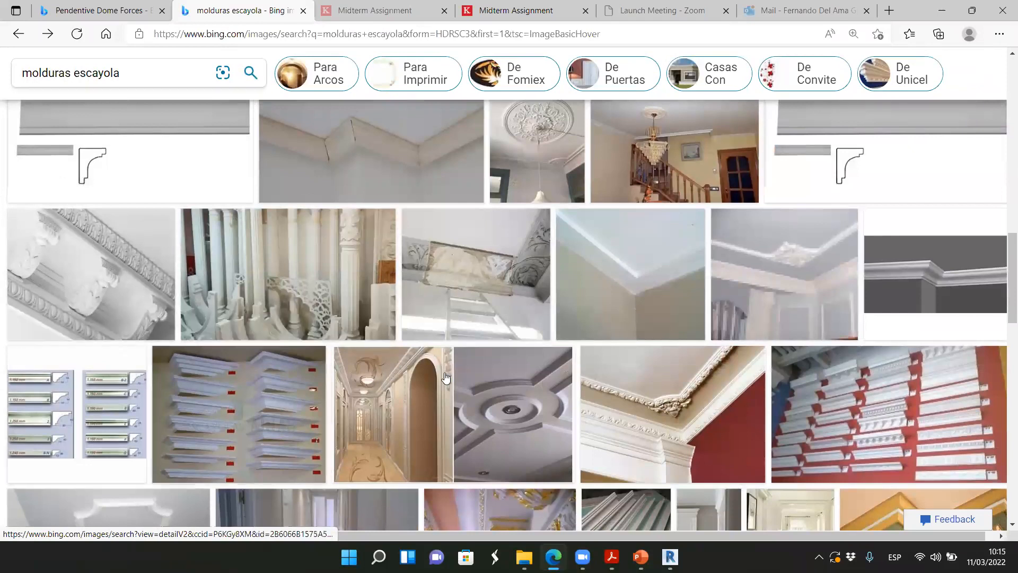
click(81, 455)
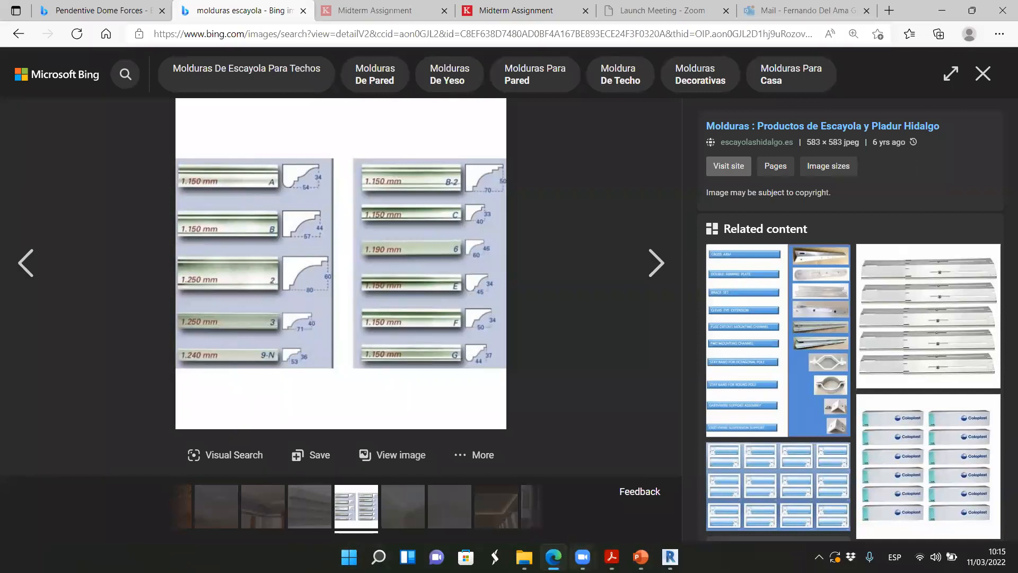
Switch back to Revit and reopen the in-place rib's swept blend for editing
click(670, 557)
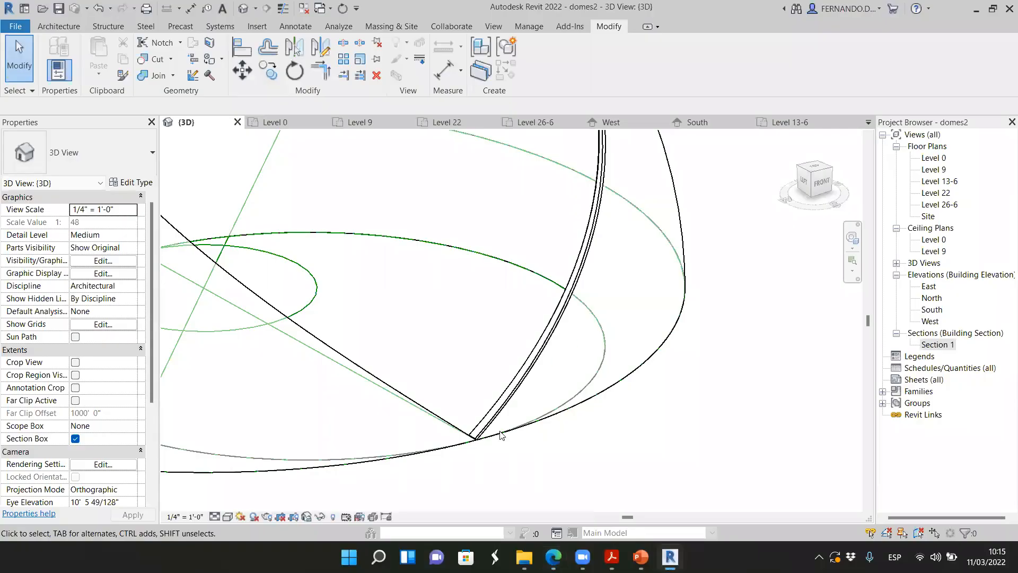
double_click(492, 400)
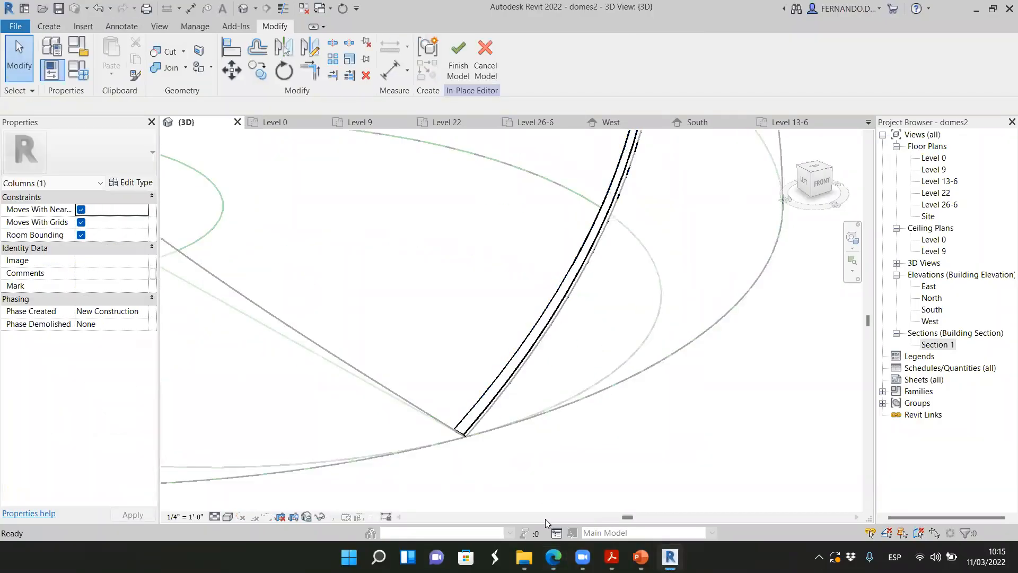
shift+middle_drag(500, 466, 469, 410)
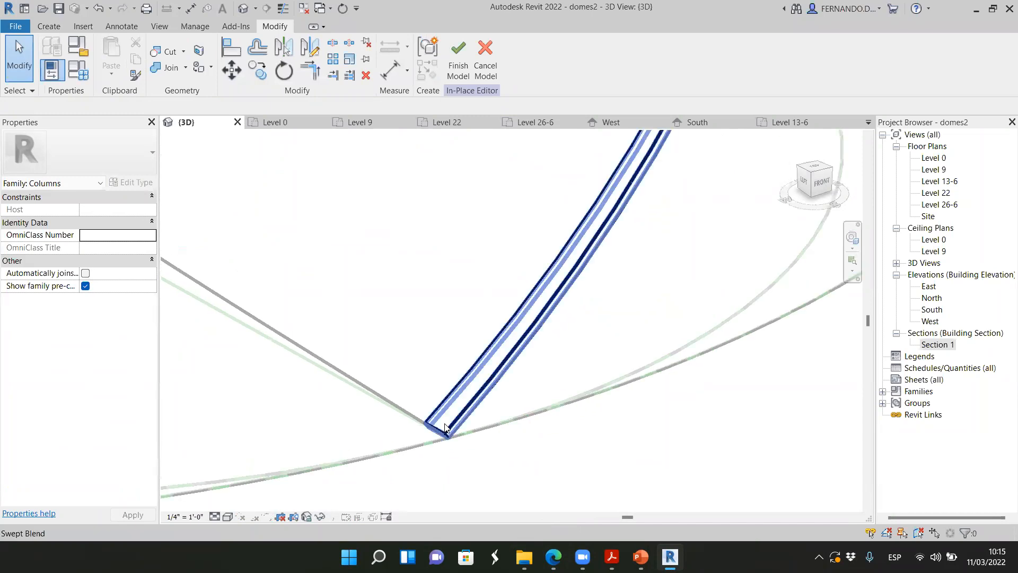
click(470, 406)
click(477, 61)
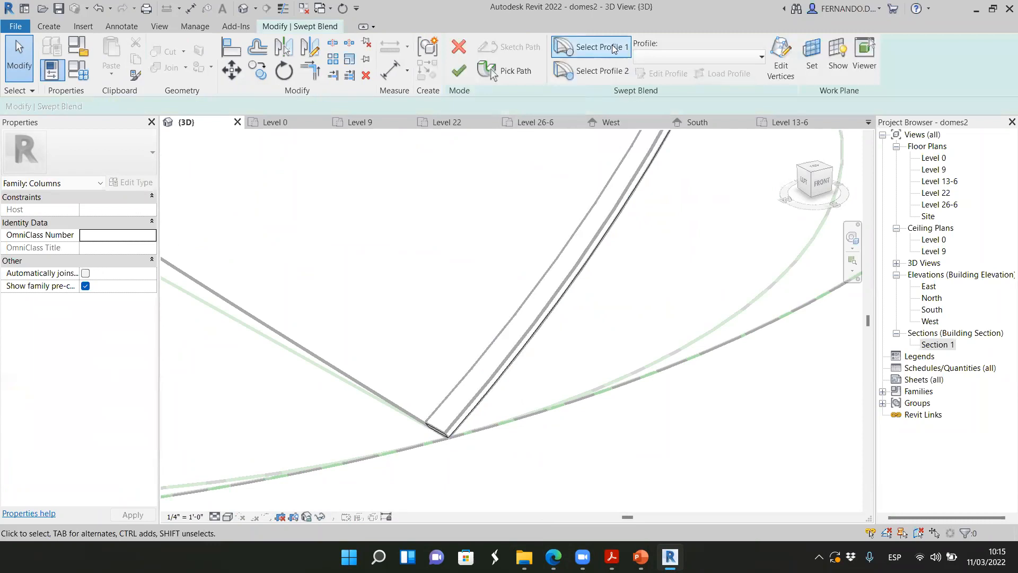
Select Profile 1 of the swept blend and examine its flat fascia outline at the rib's base
click(613, 49)
scroll(433, 449, up, 2)
scroll(433, 449, up, 3)
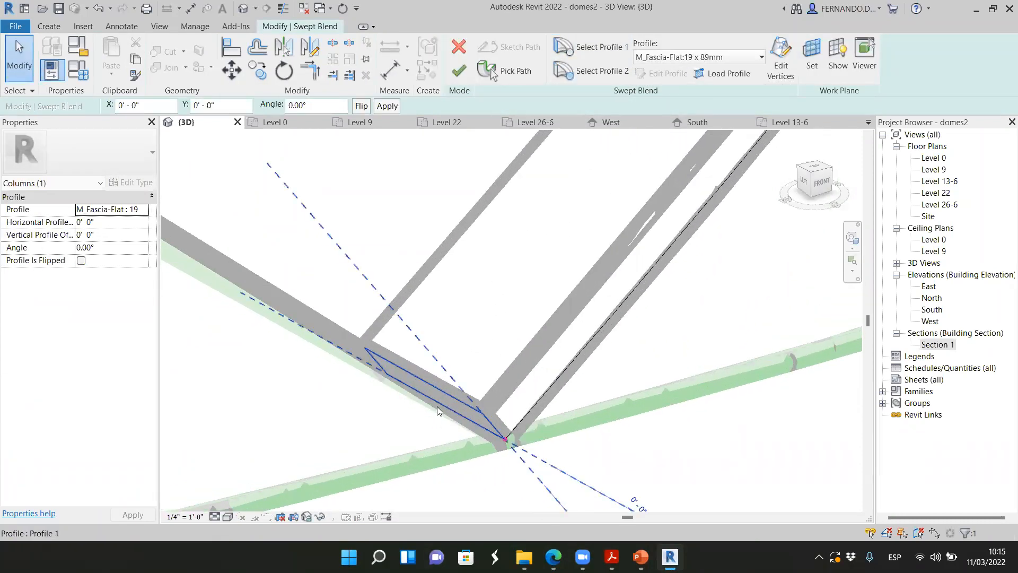
scroll(437, 409, up, 3)
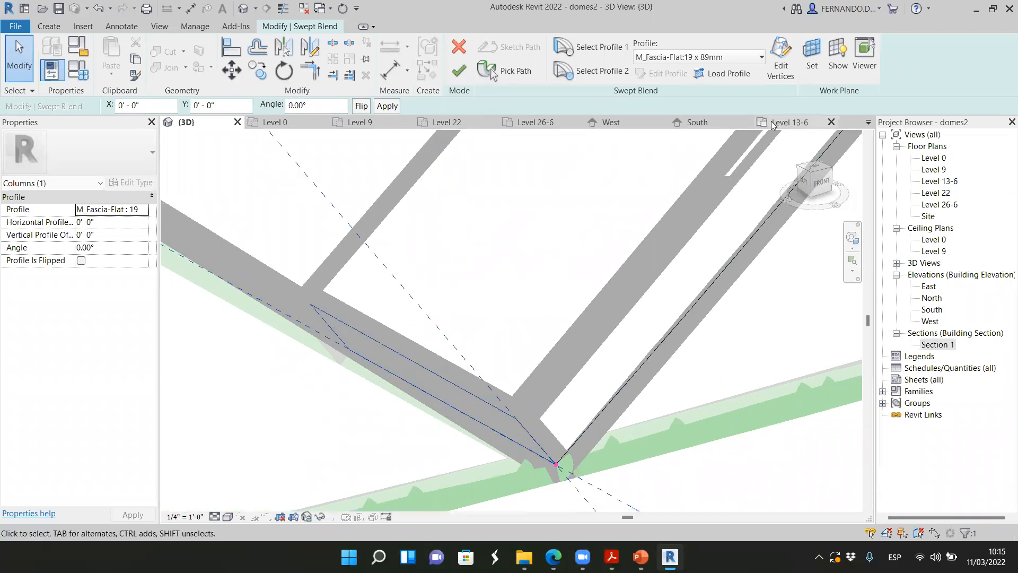
Examine the base-to-top vertex connections along the rib in Edit Vertices mode and leave that mode
click(782, 57)
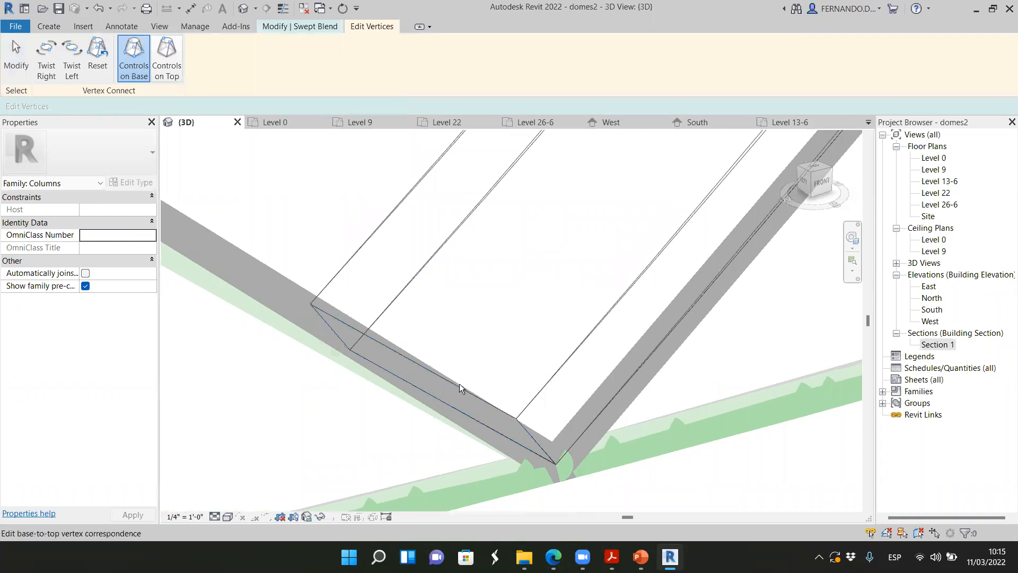
scroll(456, 370, down, 5)
scroll(507, 317, down, 2)
scroll(512, 323, down, 5)
scroll(535, 421, down, 2)
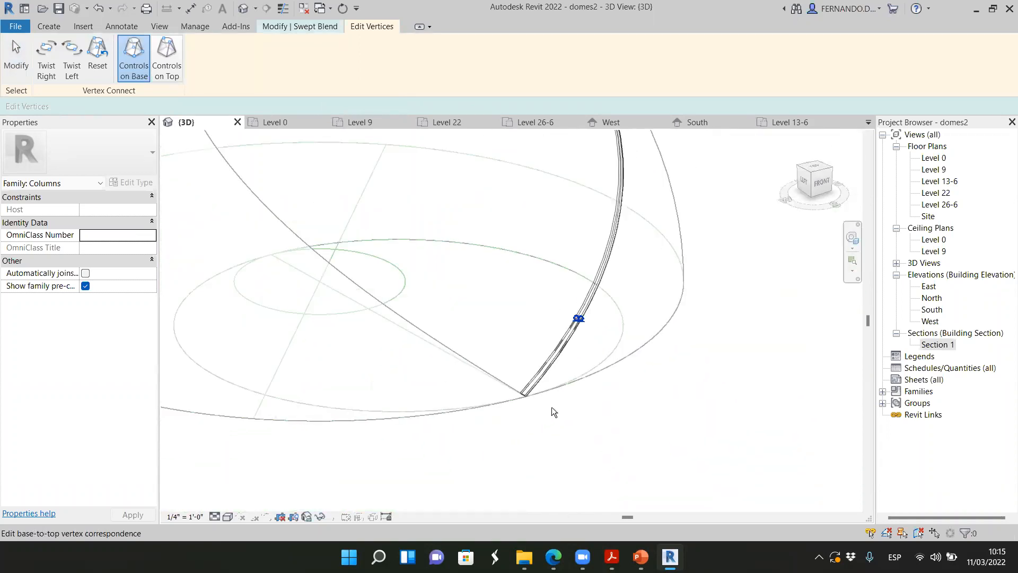
scroll(552, 406, down, 2)
key(Escape)
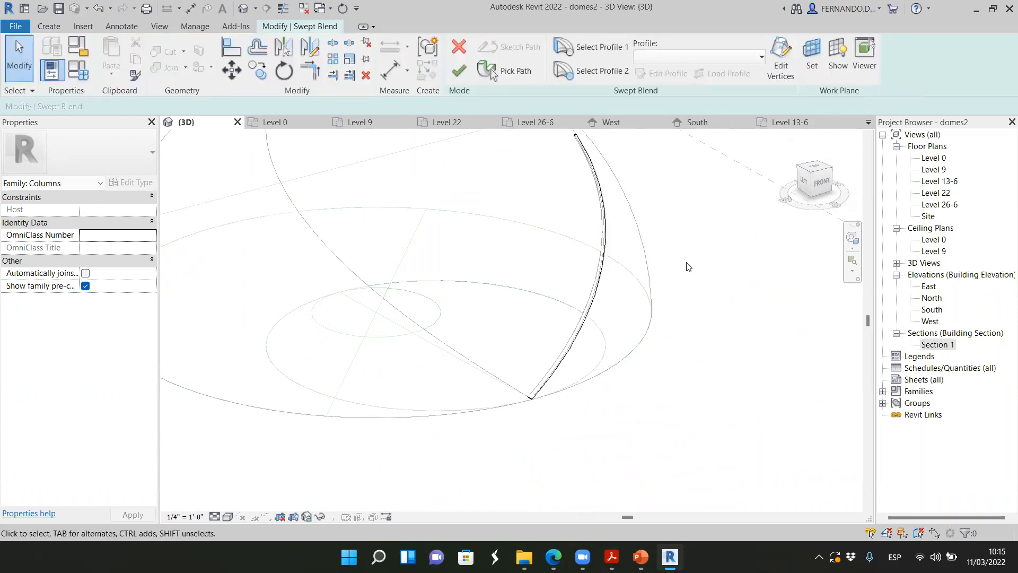
Cancel the swept blend edit and exit the in-place editor, keeping the existing rib
click(459, 46)
scroll(546, 382, up, 5)
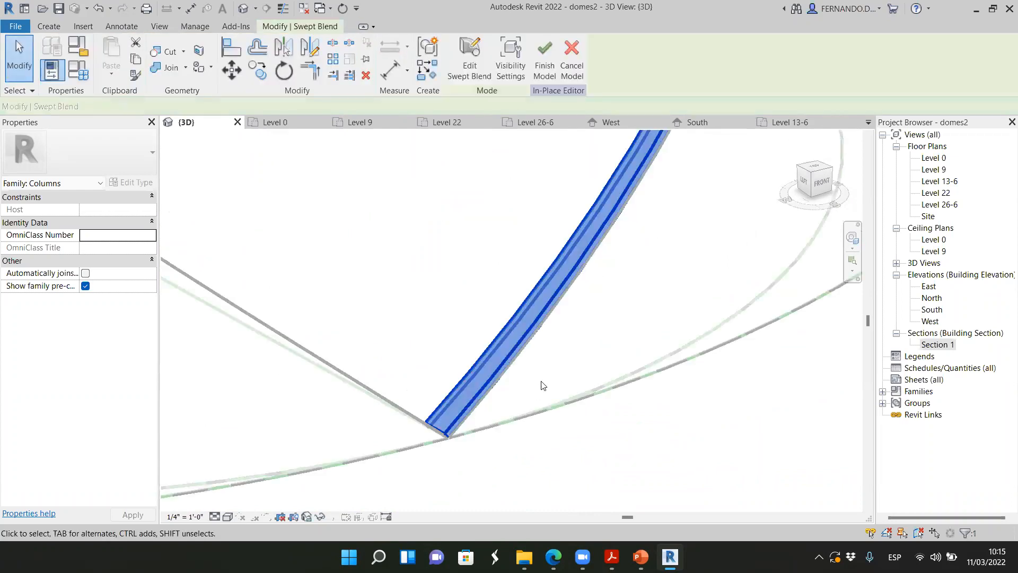
click(534, 445)
click(485, 53)
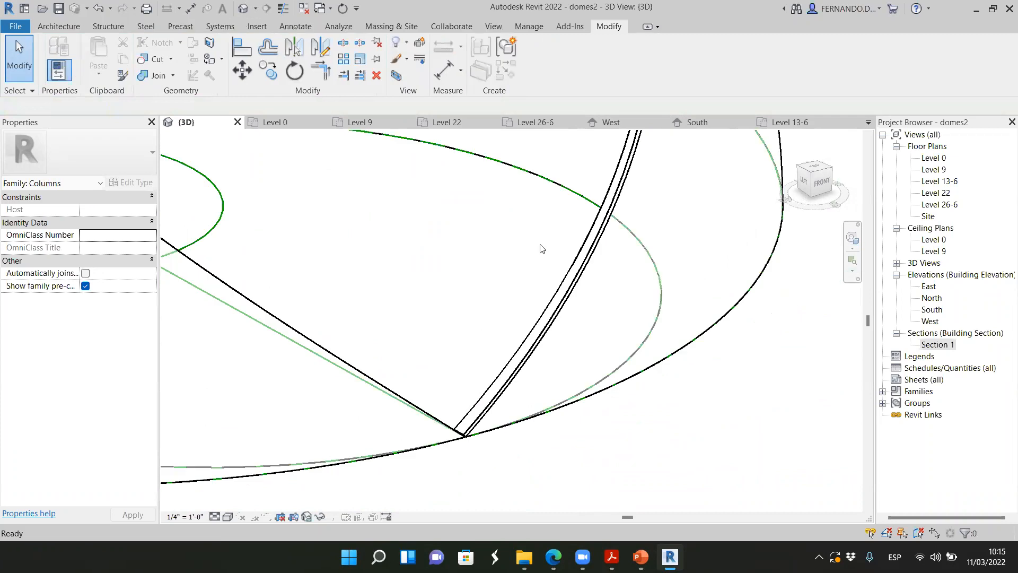
Examine the rib along the curved cut edge, from its flat base to its narrow upper end
scroll(466, 403, down, 3)
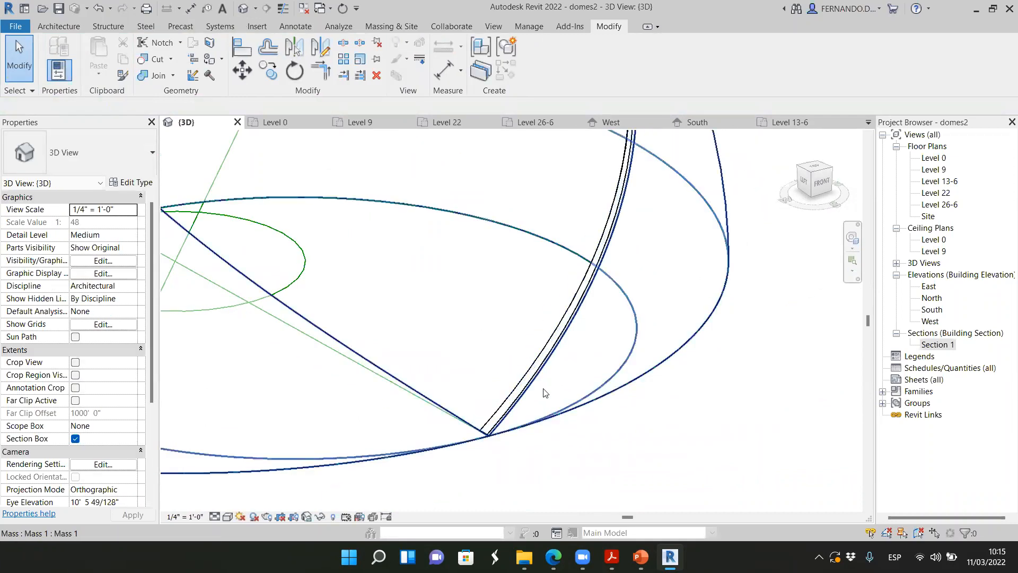
scroll(593, 330, down, 2)
scroll(556, 170, up, 8)
scroll(546, 211, down, 2)
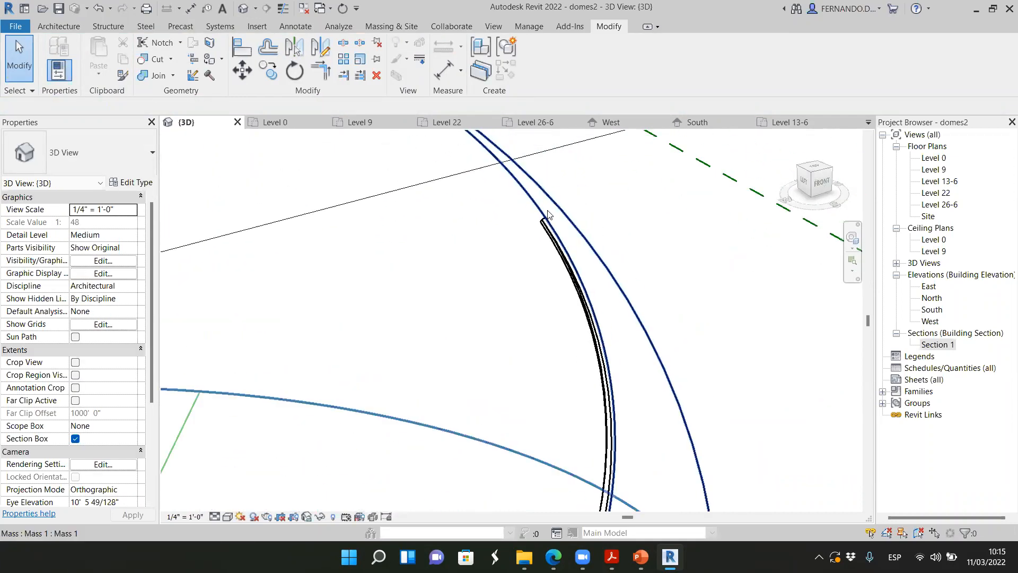
scroll(547, 192, down, 5)
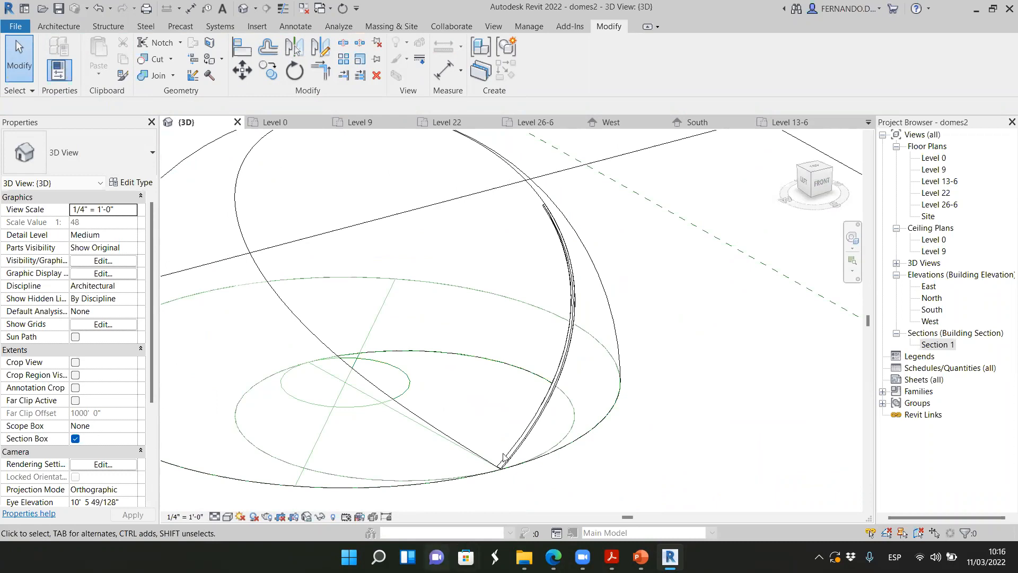
scroll(499, 415, up, 5)
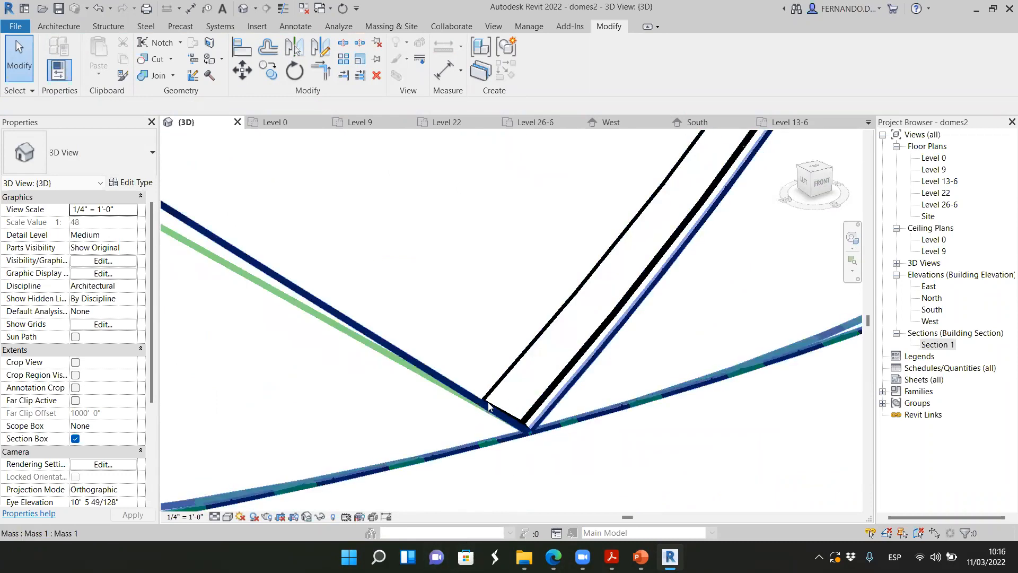
scroll(455, 445, down, 5)
scroll(535, 175, up, 6)
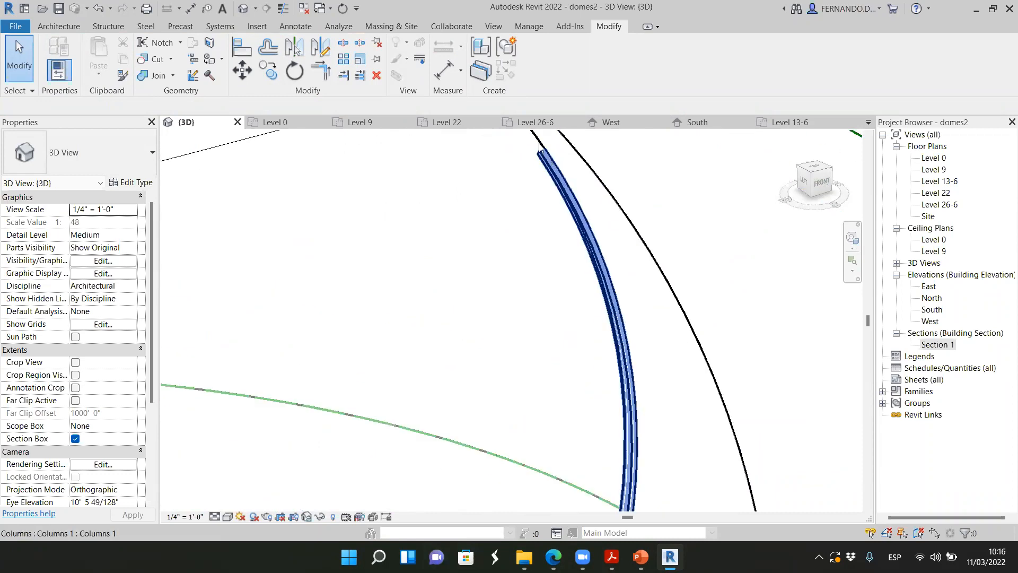
scroll(533, 159, down, 6)
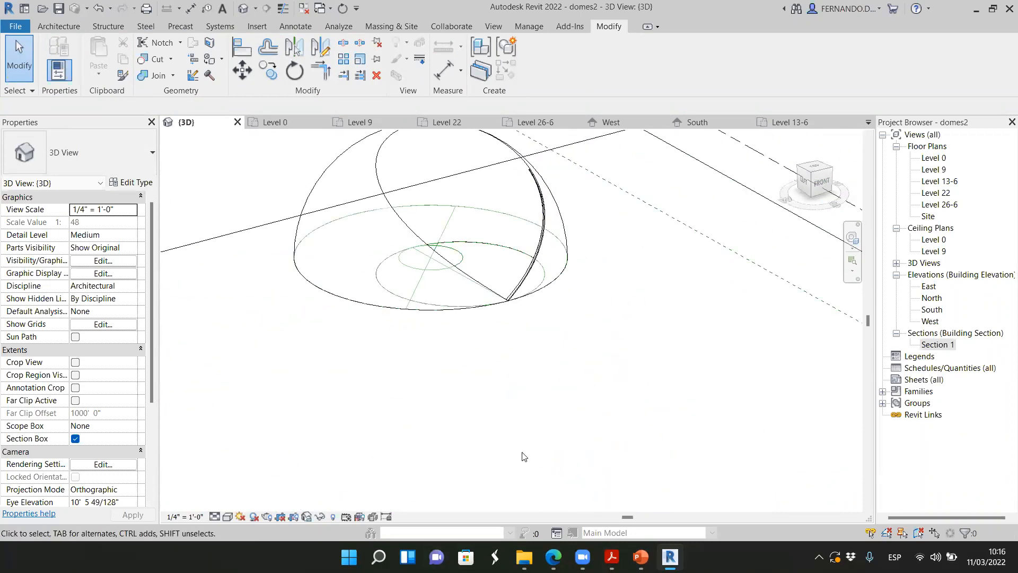
Switch to Edge to review the chart of dimensioned moulding profiles, and return to Revit
mouse_move(553, 556)
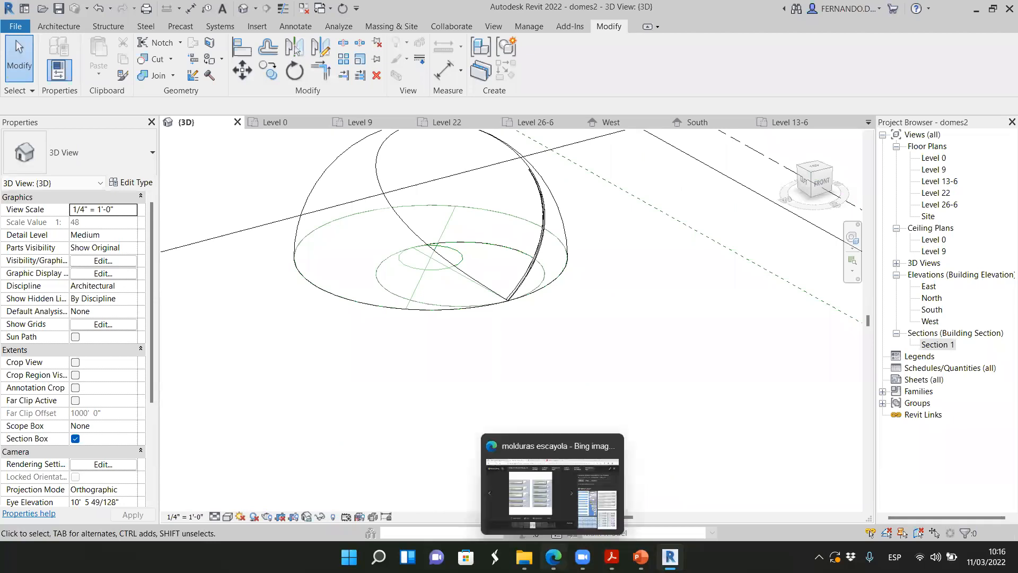
click(530, 491)
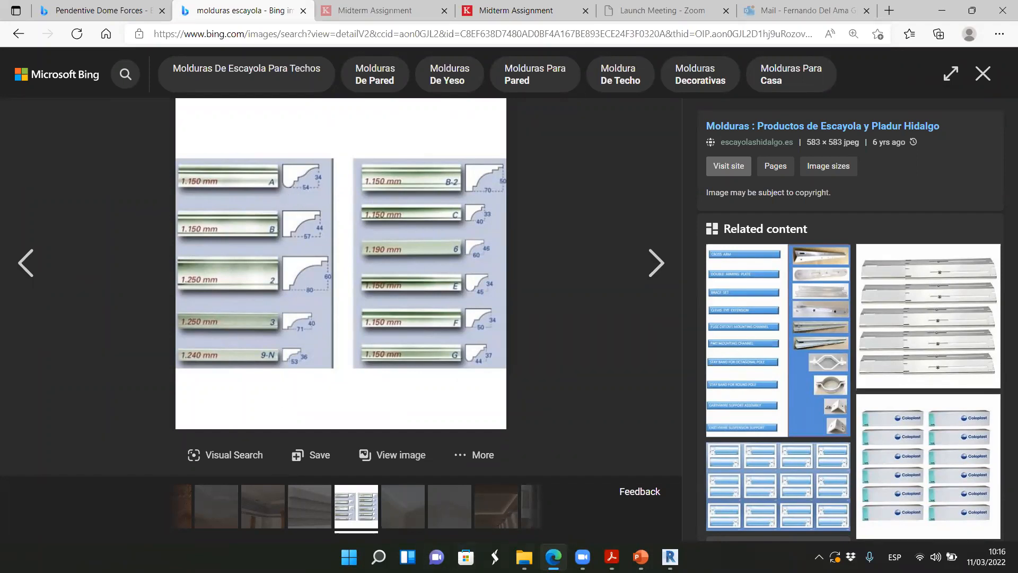
click(670, 557)
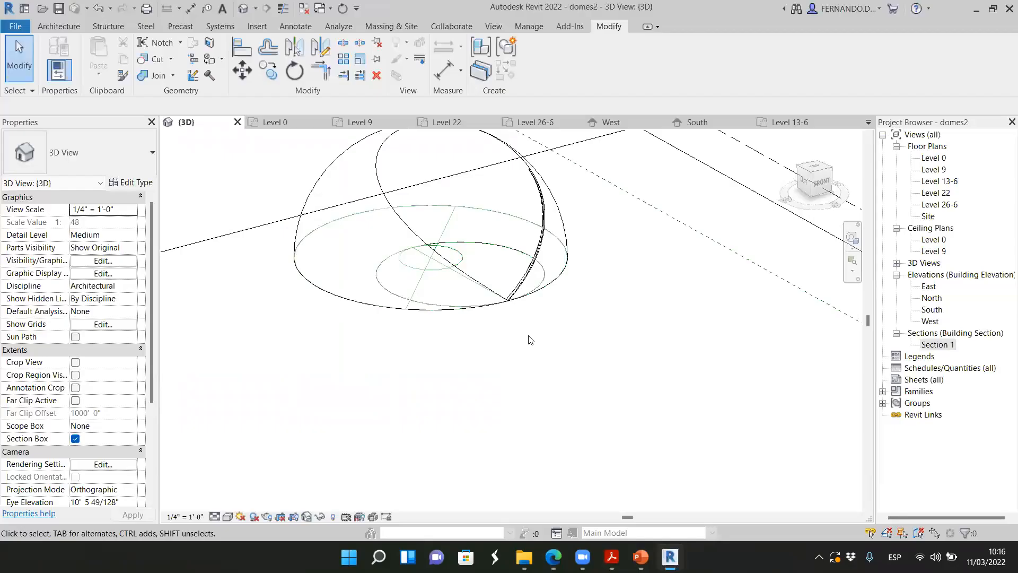
Select the in-place rib and examine its upper end where it stops on the dome's cut edge
scroll(627, 342, up, 4)
scroll(639, 340, down, 3)
scroll(647, 310, down, 3)
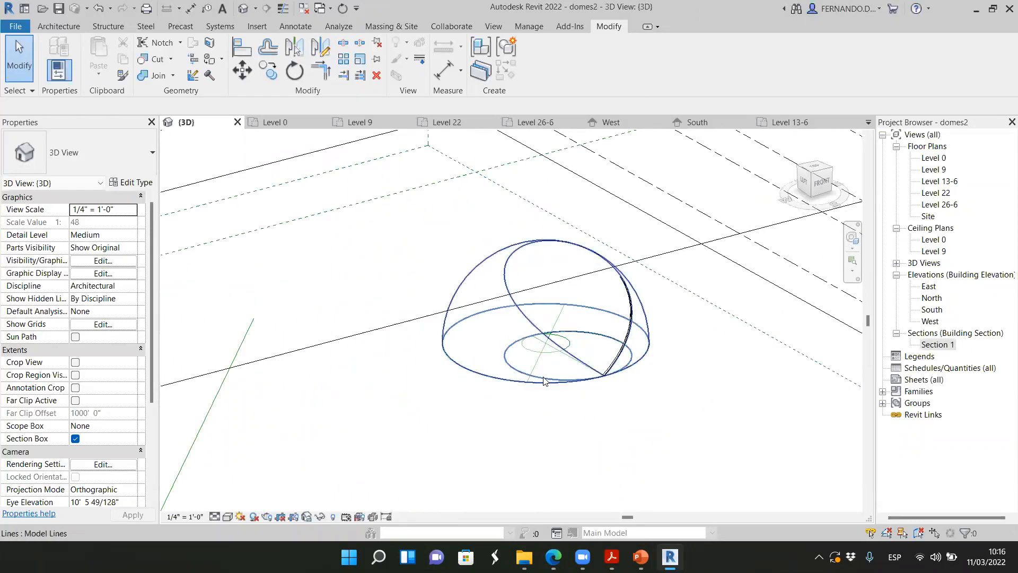
scroll(625, 360, up, 4)
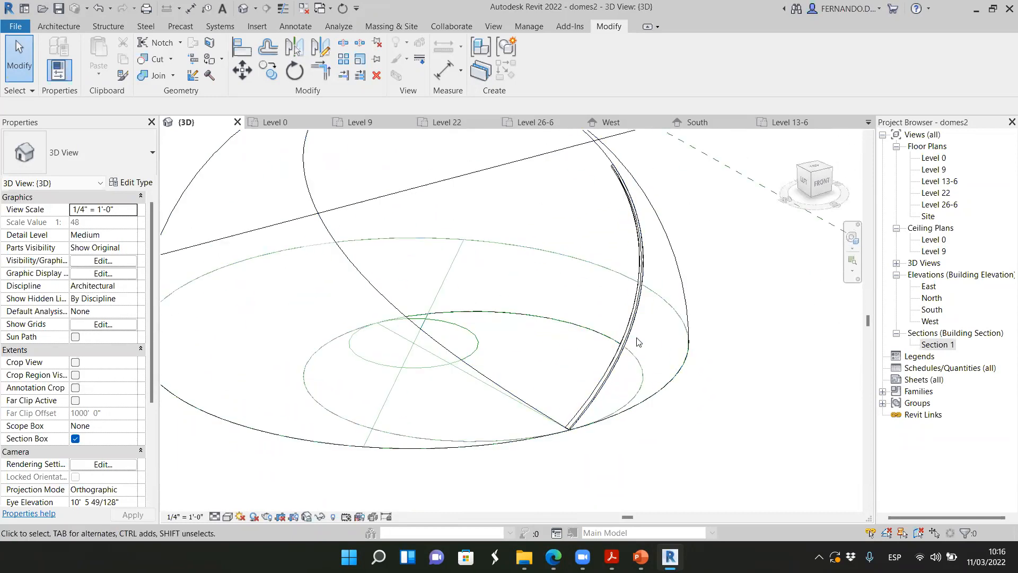
scroll(677, 313, down, 1)
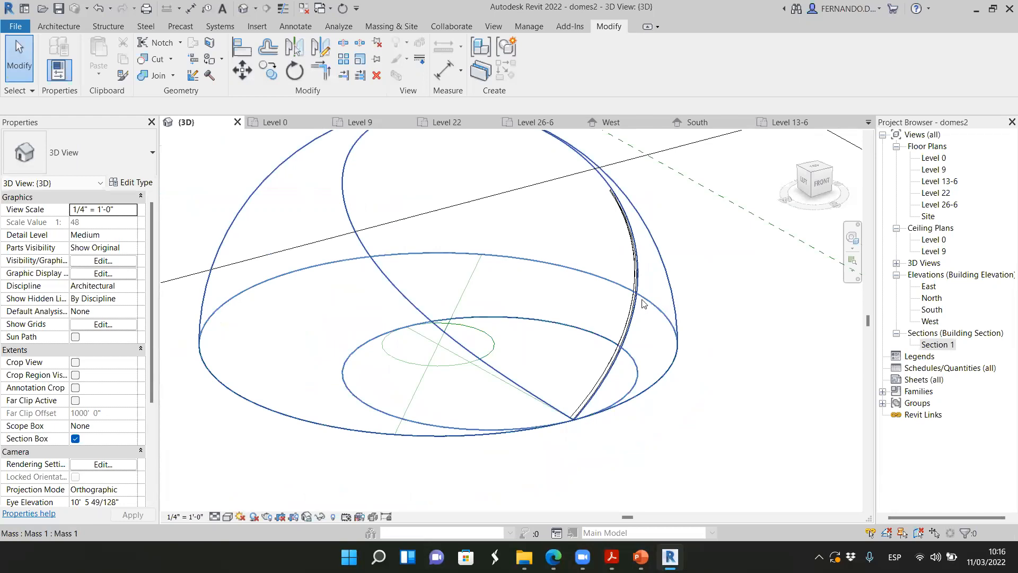
scroll(615, 210, up, 5)
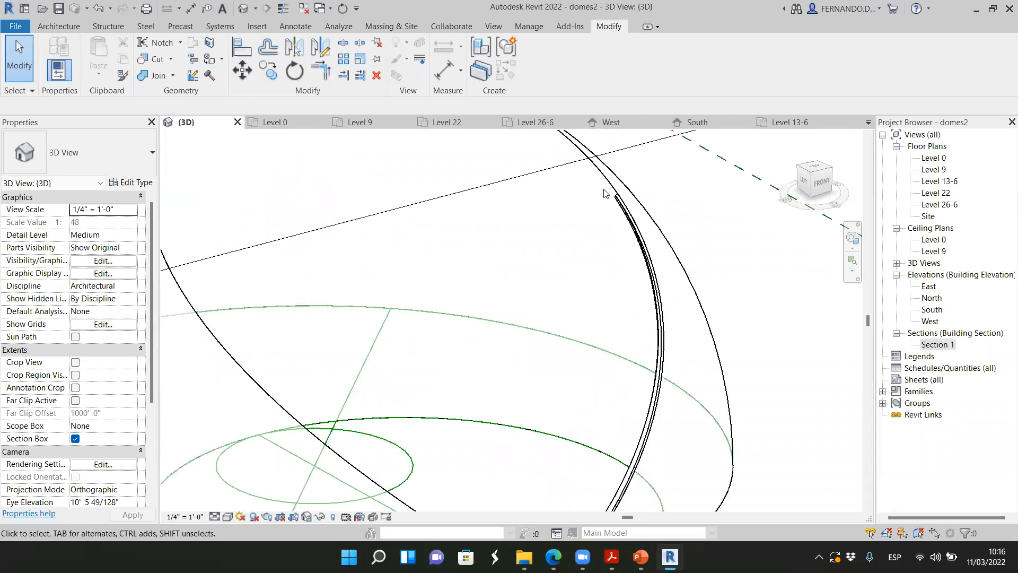
click(624, 215)
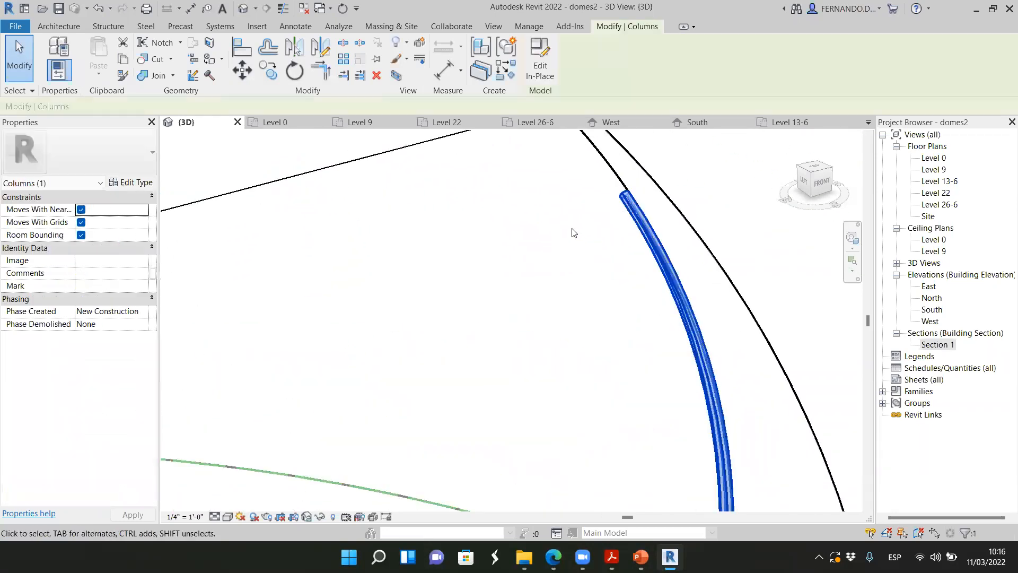
scroll(572, 230, down, 5)
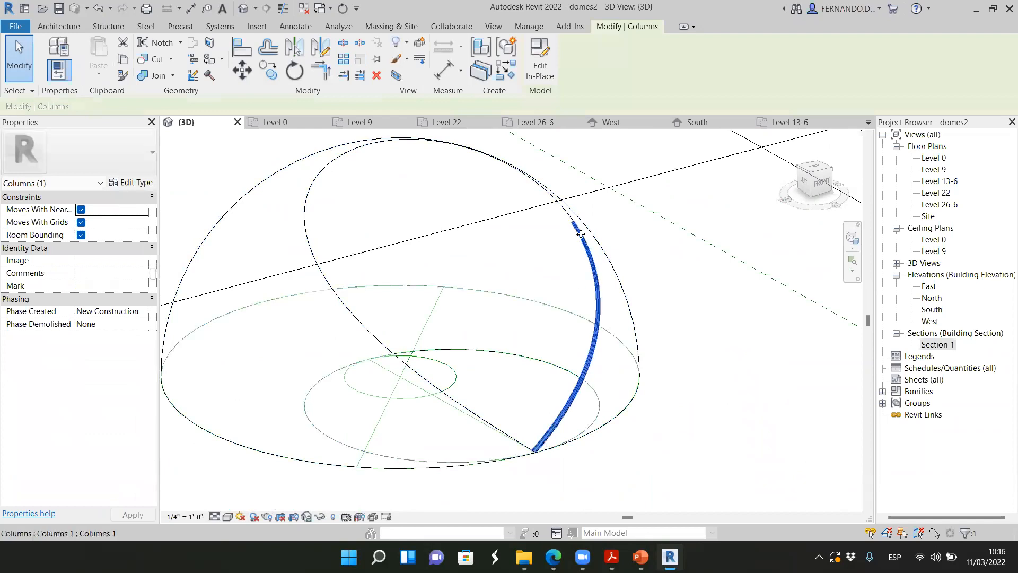
Examine the selected rib and the circular cut edge from above and from an angled left view, and clear the selection
click(808, 165)
middle_drag(452, 353, 617, 358)
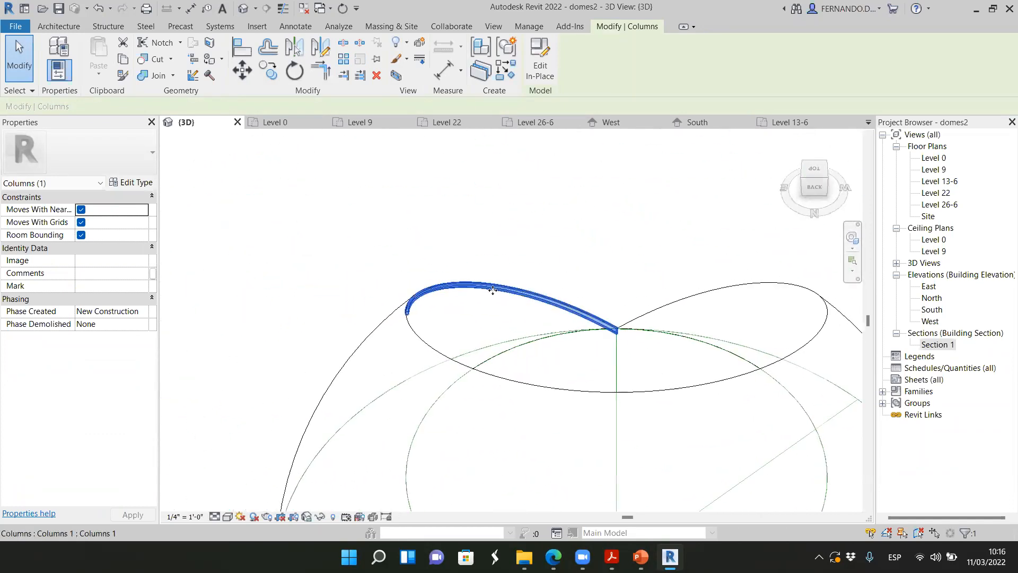
click(803, 177)
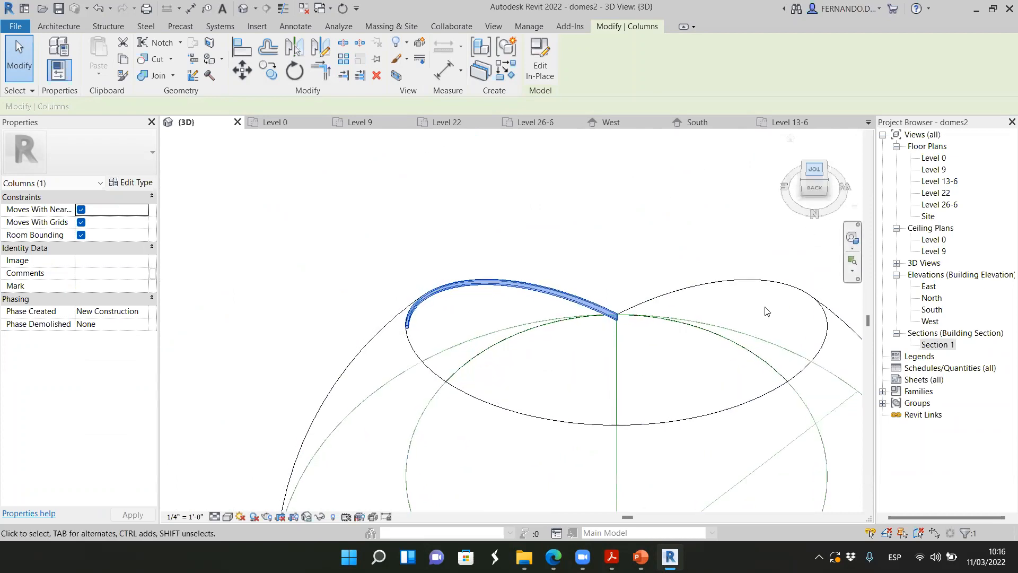
scroll(499, 411, up, 3)
scroll(609, 188, down, 1)
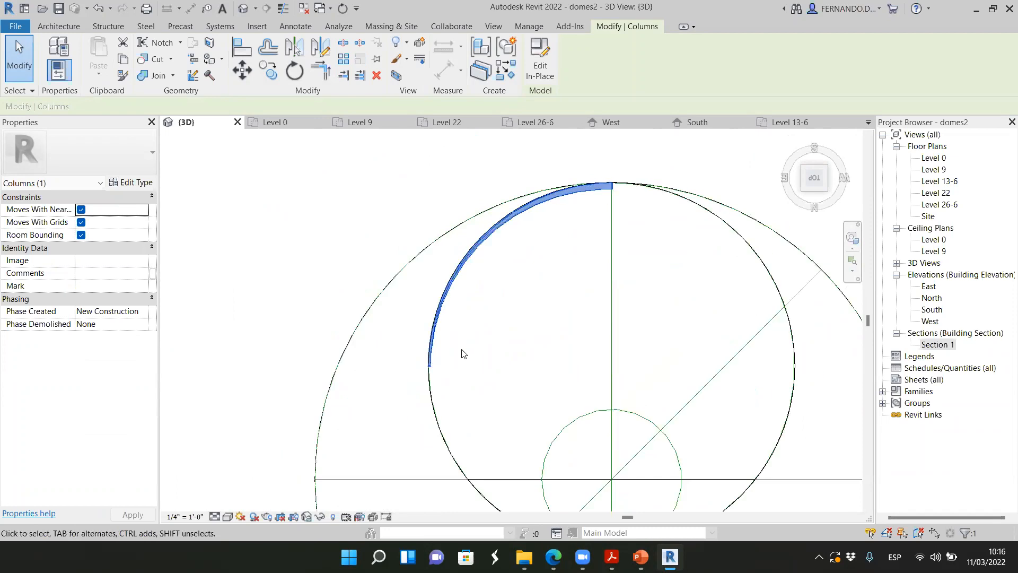
scroll(427, 368, up, 3)
scroll(418, 359, down, 5)
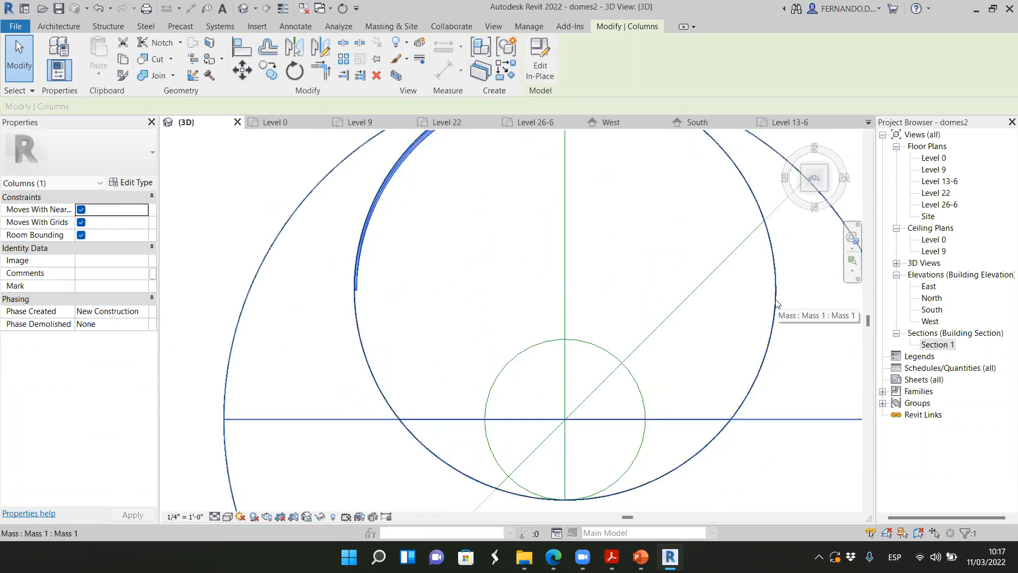
scroll(354, 292, up, 6)
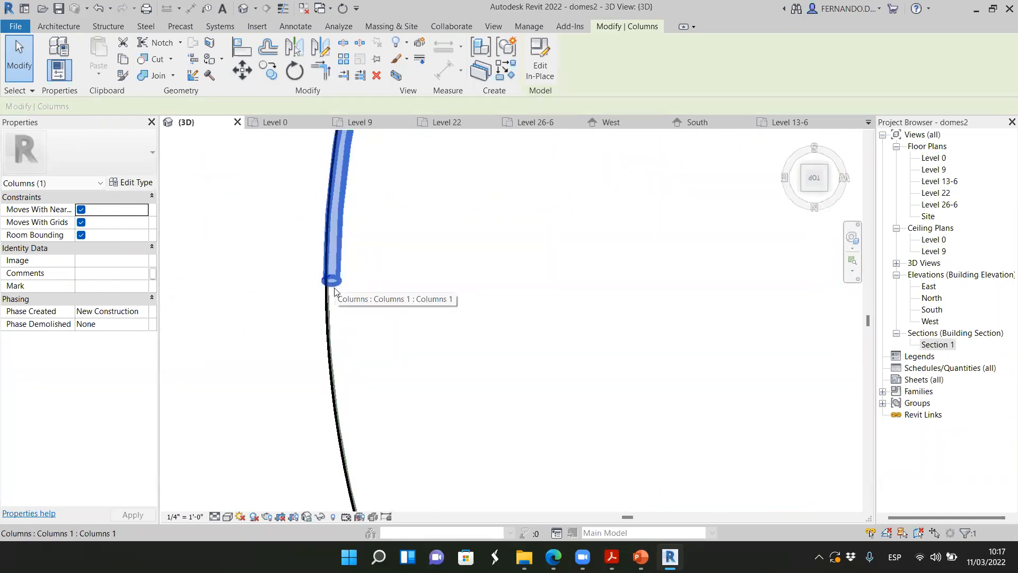
scroll(280, 321, down, 3)
scroll(280, 321, down, 3)
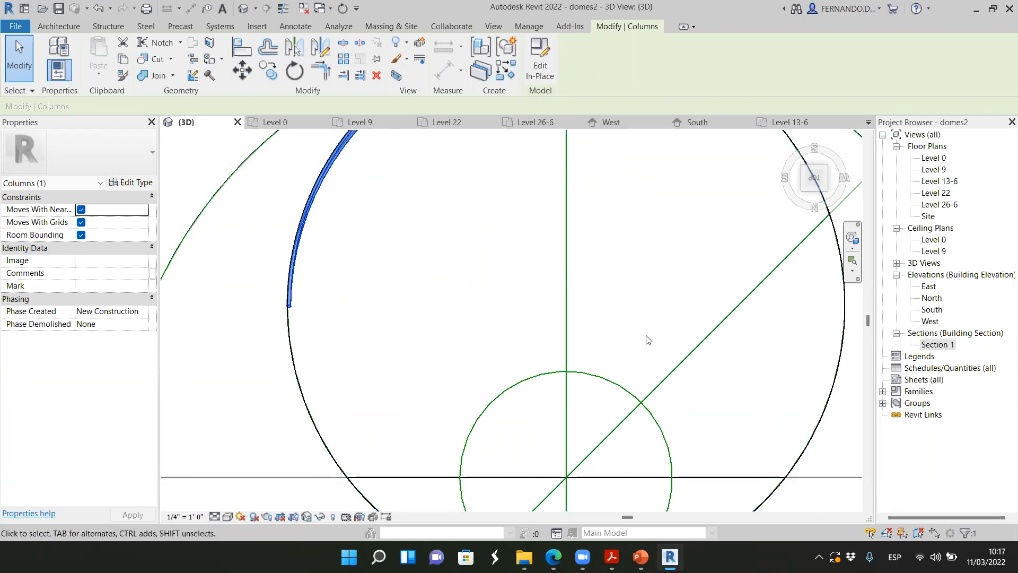
scroll(361, 276, down, 3)
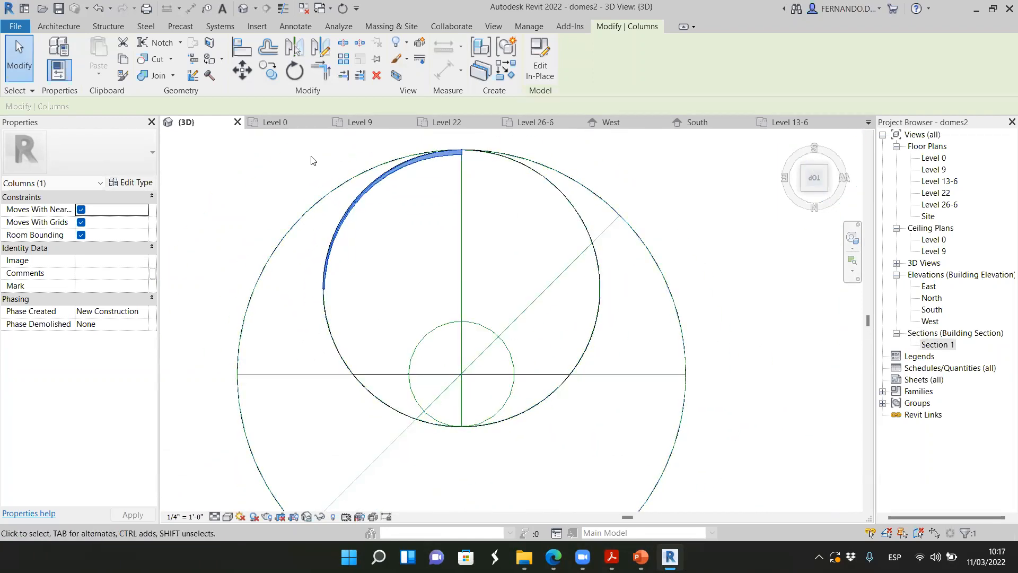
mouse_move(819, 183)
mouse_down()
mouse_move(766, 144)
mouse_move(626, 180)
mouse_up()
scroll(748, 341, down, 3)
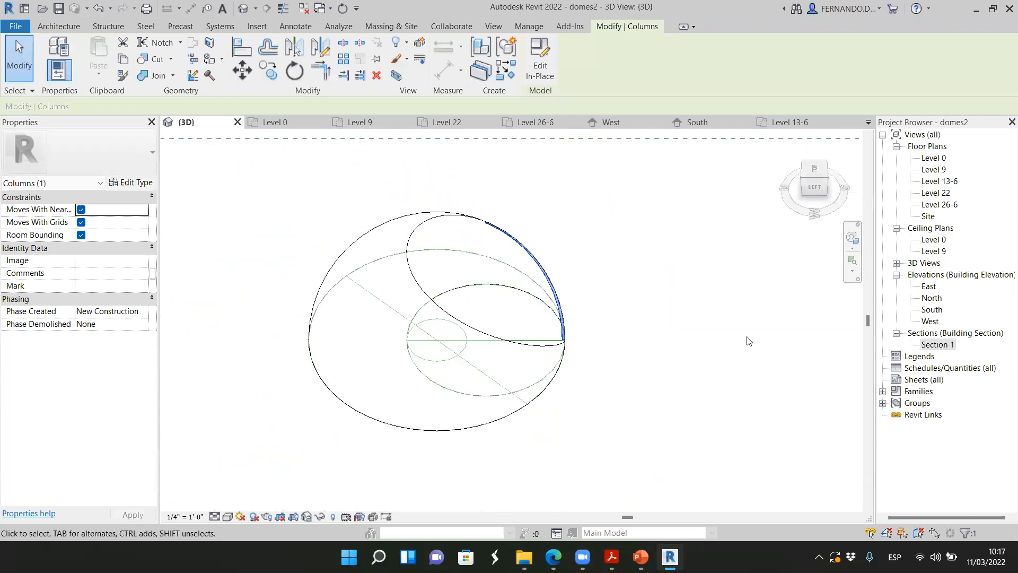
click(826, 190)
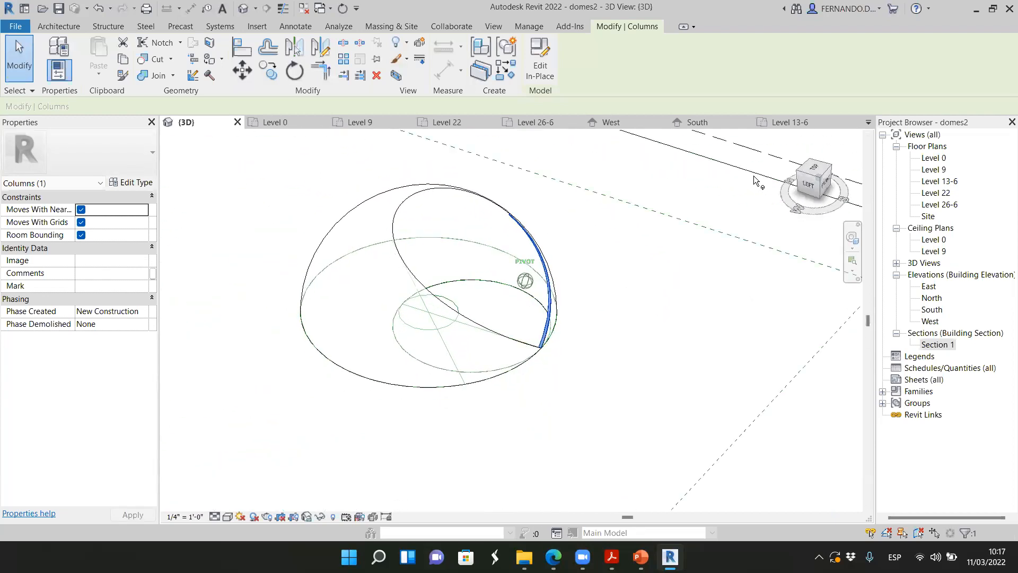
click(621, 296)
scroll(602, 205, up, 3)
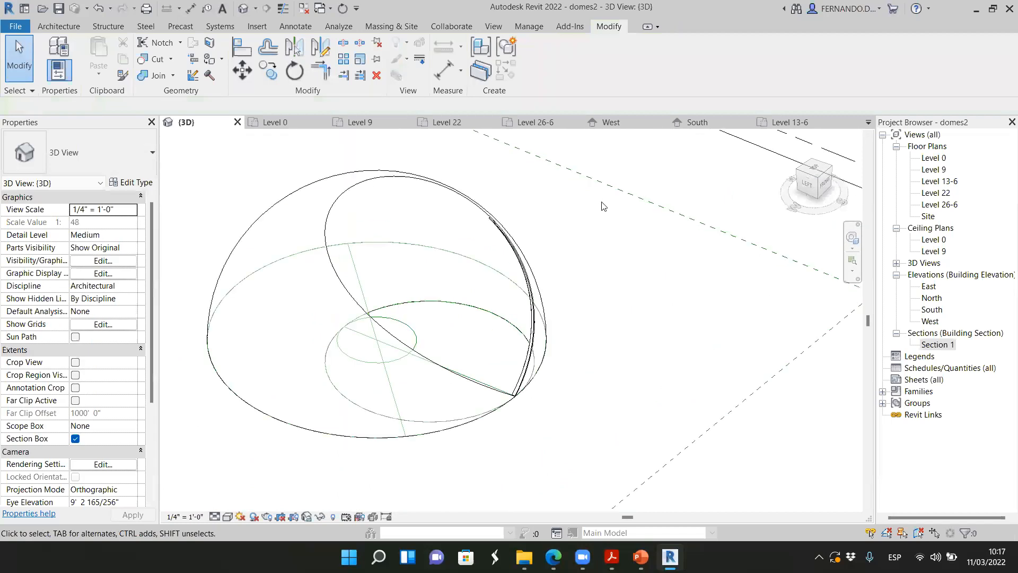
Start a new in-place model in the Columns category, accepting the suggested name
click(59, 27)
click(156, 70)
click(185, 130)
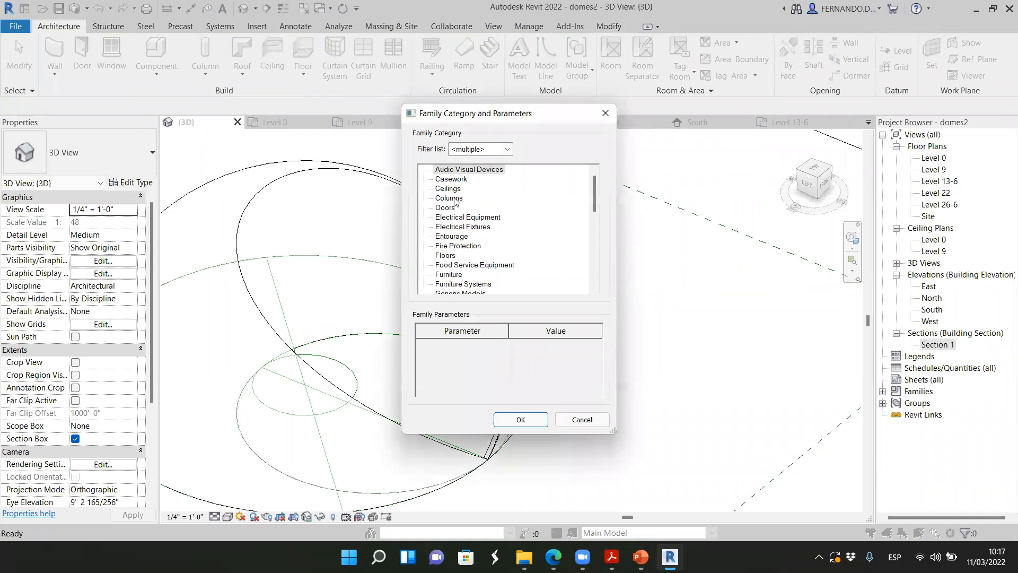
click(449, 198)
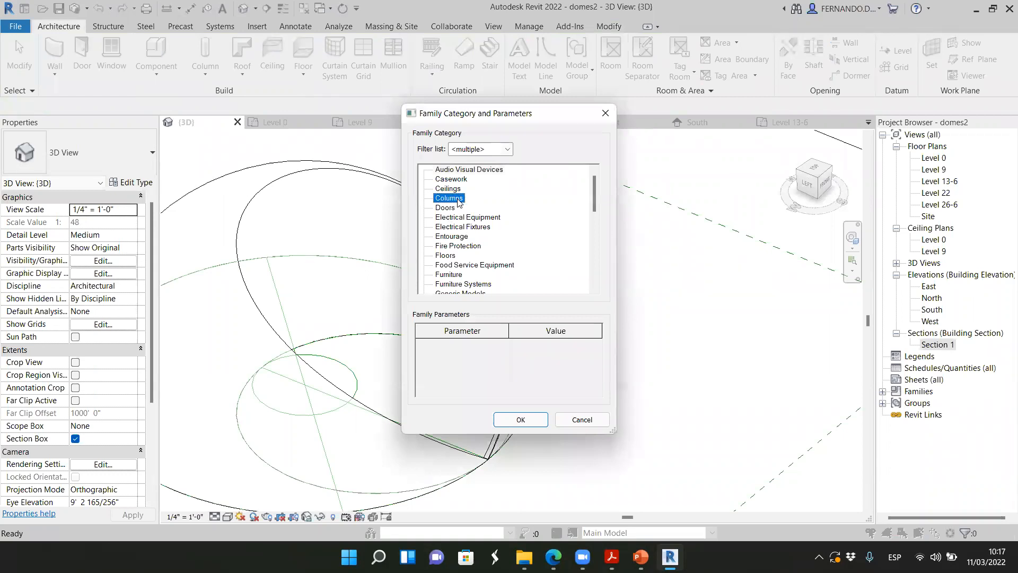
click(521, 419)
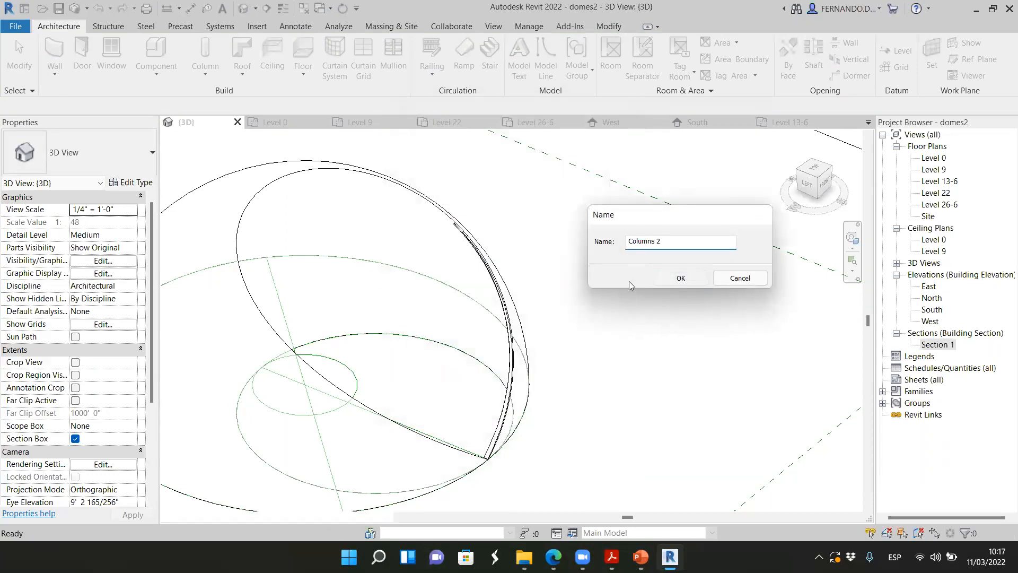
key(Return)
Start a swept blend and pick the dome's adjoining upper curved cut edge, beyond the first rib's end, as its path
click(258, 69)
click(255, 106)
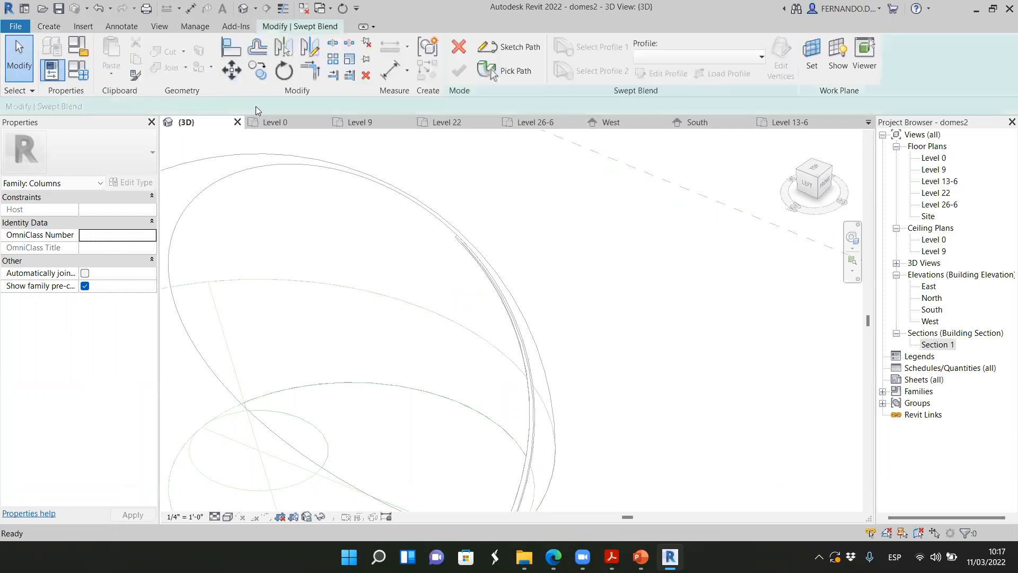
click(511, 73)
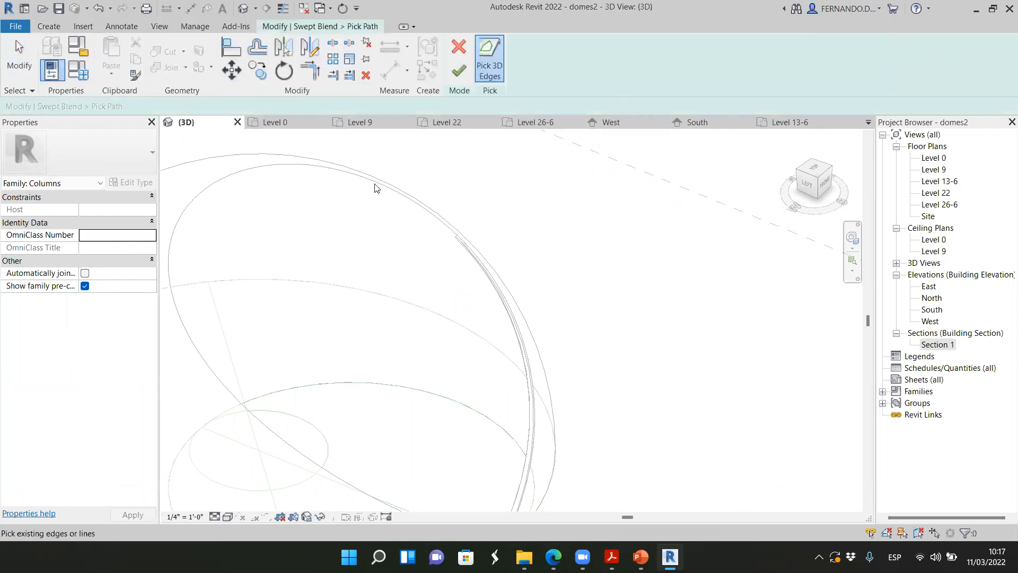
click(341, 179)
scroll(349, 267, down, 2)
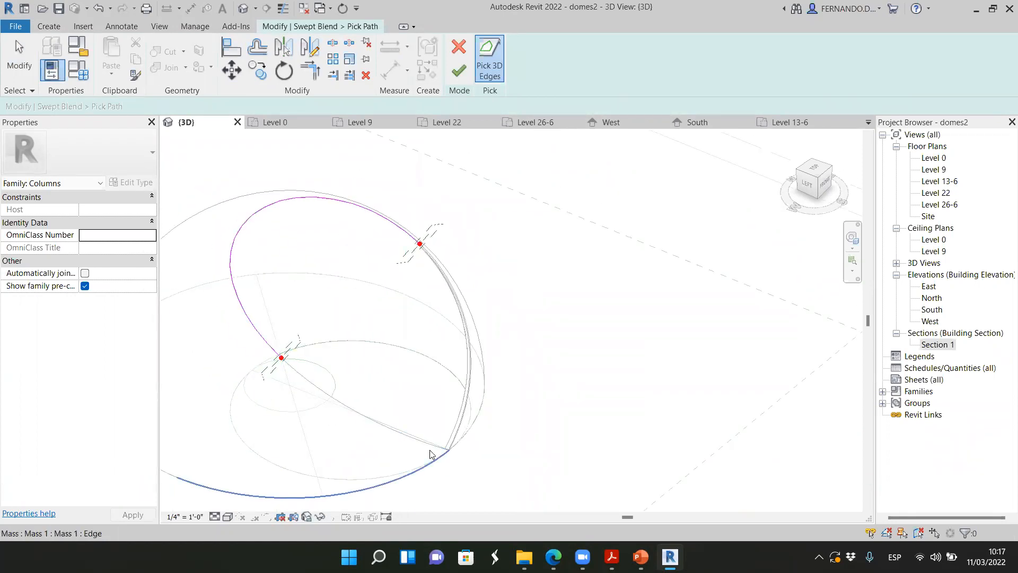
scroll(422, 241, up, 2)
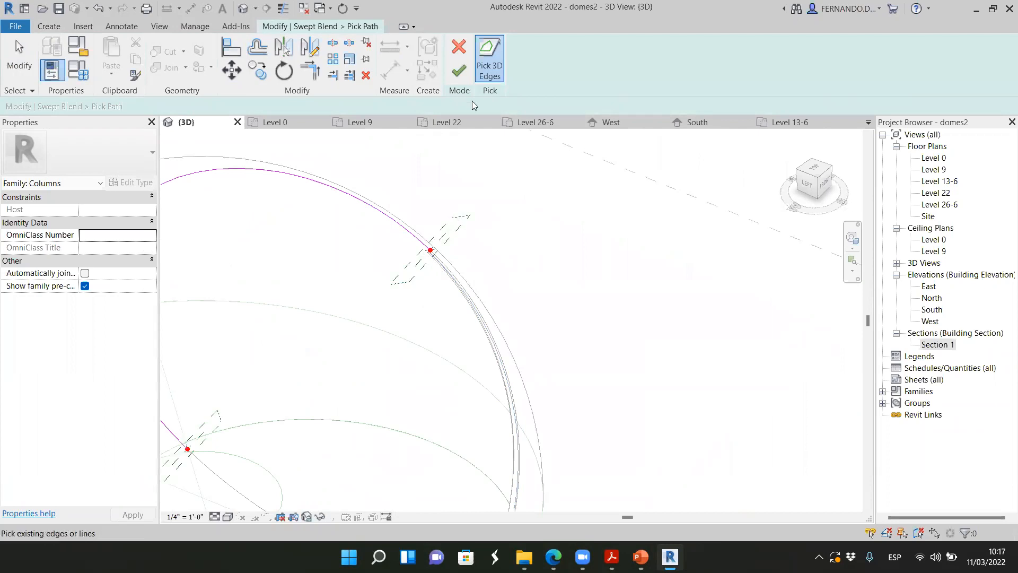
click(459, 72)
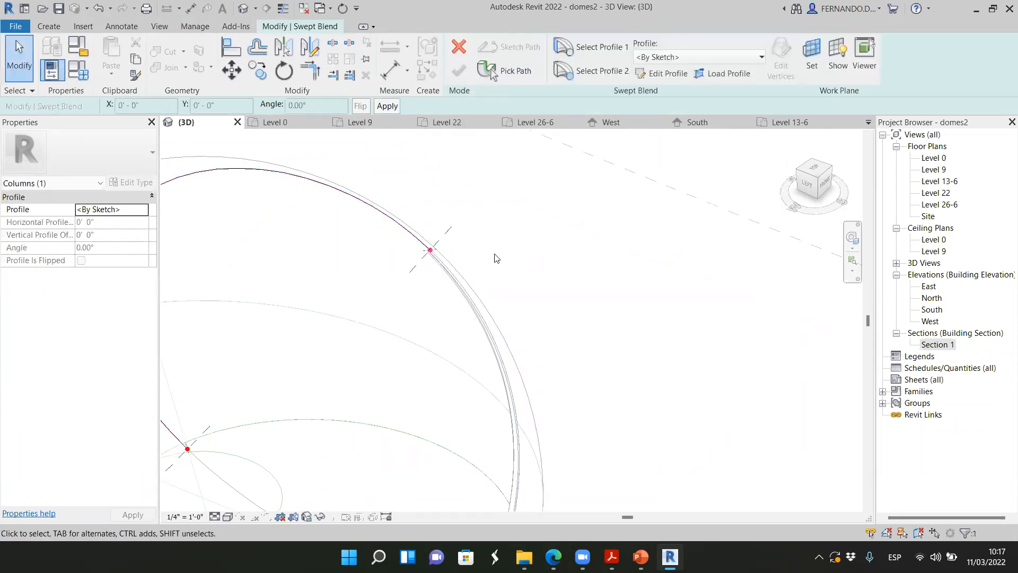
Set Profile 1 of the swept blend to M_Circular Handrail:40mm, where the path meets the first rib
click(600, 54)
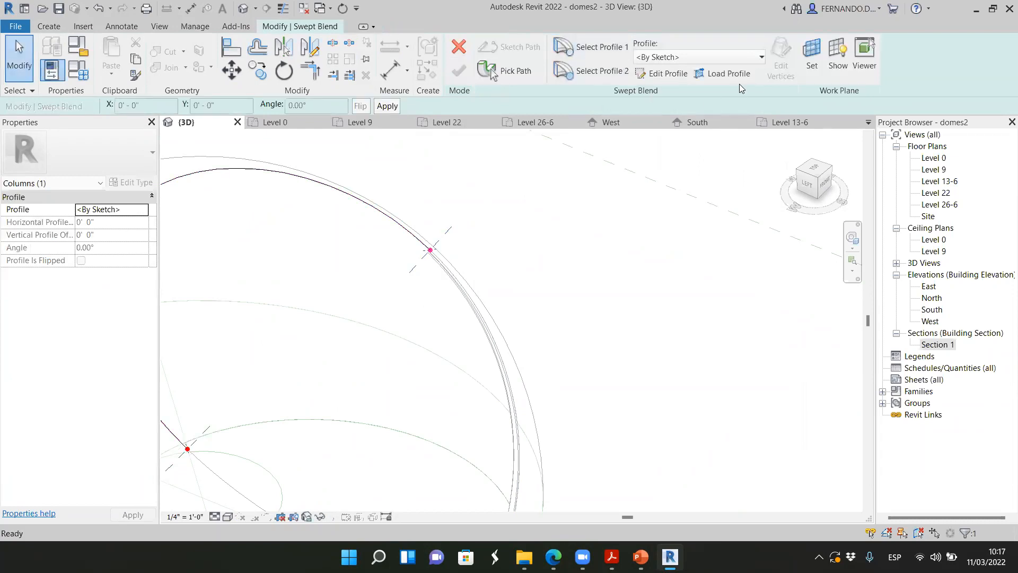
click(762, 58)
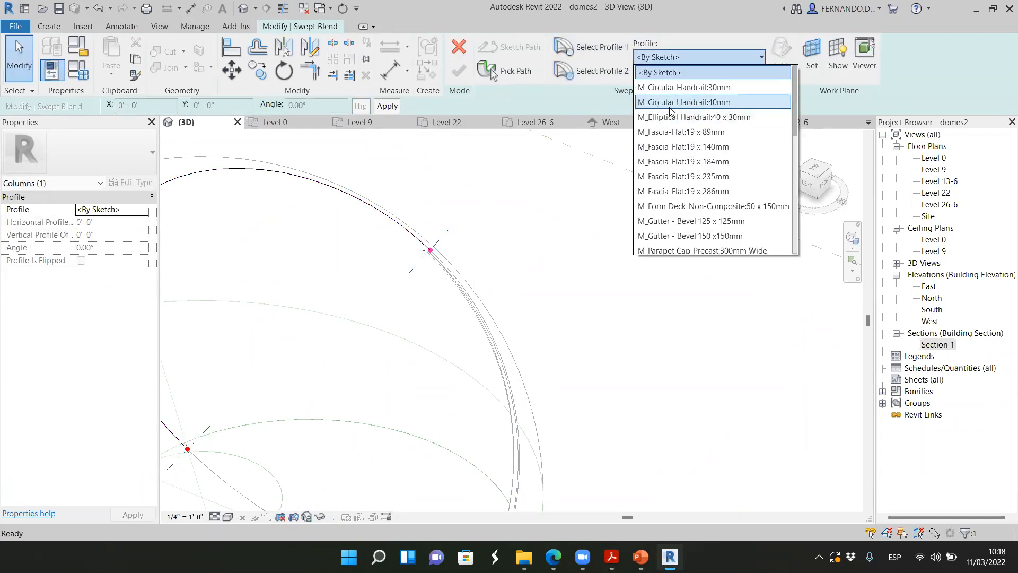
click(682, 102)
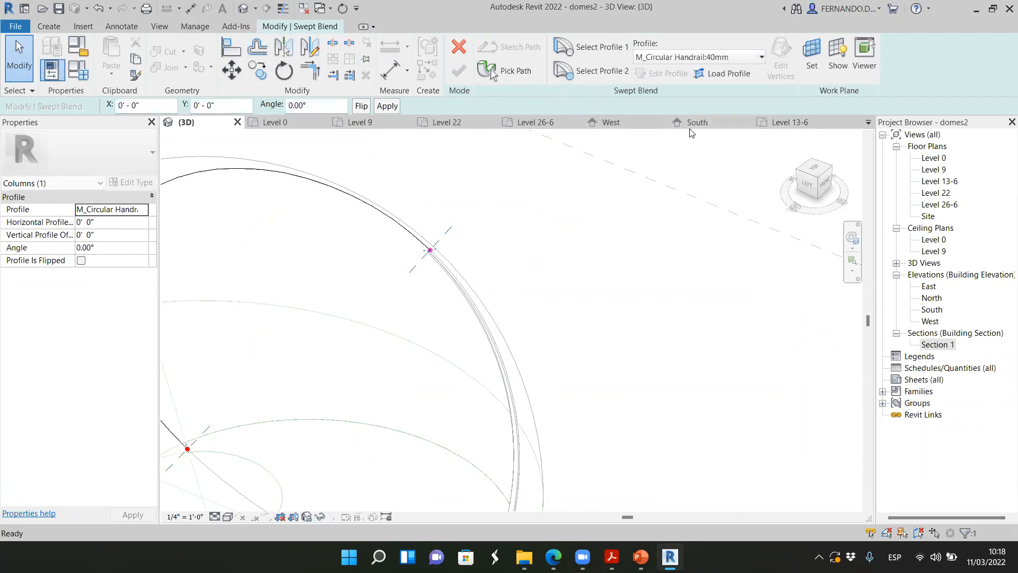
Select Profile 2 at the far end of the swept blend path and open the choice of available profiles
scroll(712, 143, down, 3)
scroll(430, 294, up, 2)
click(594, 75)
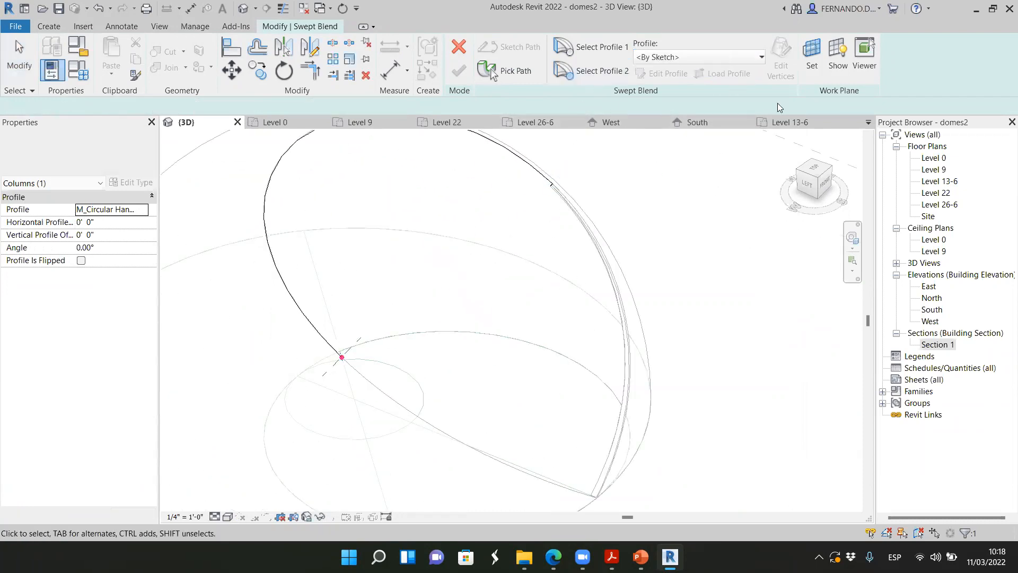
click(762, 57)
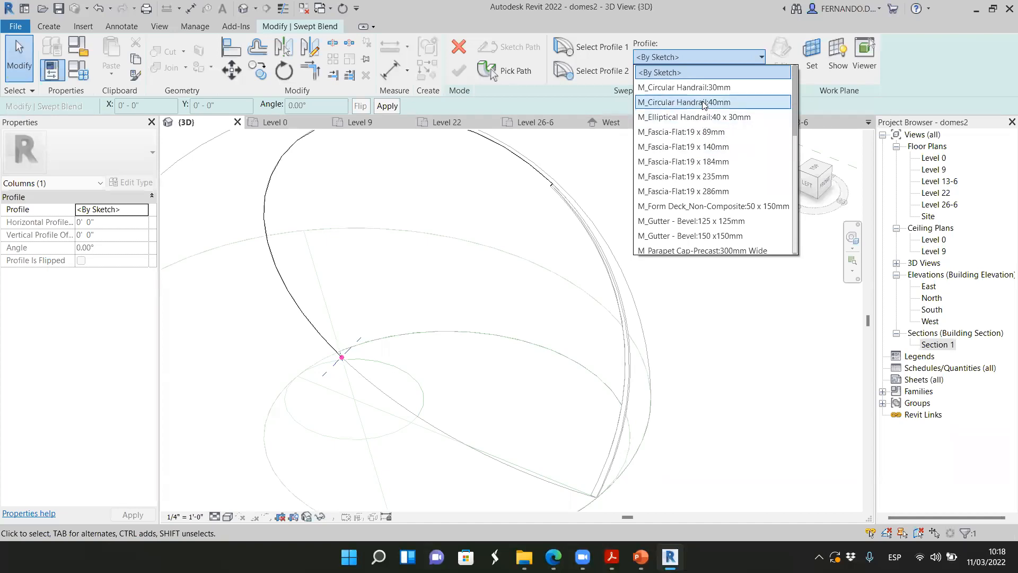
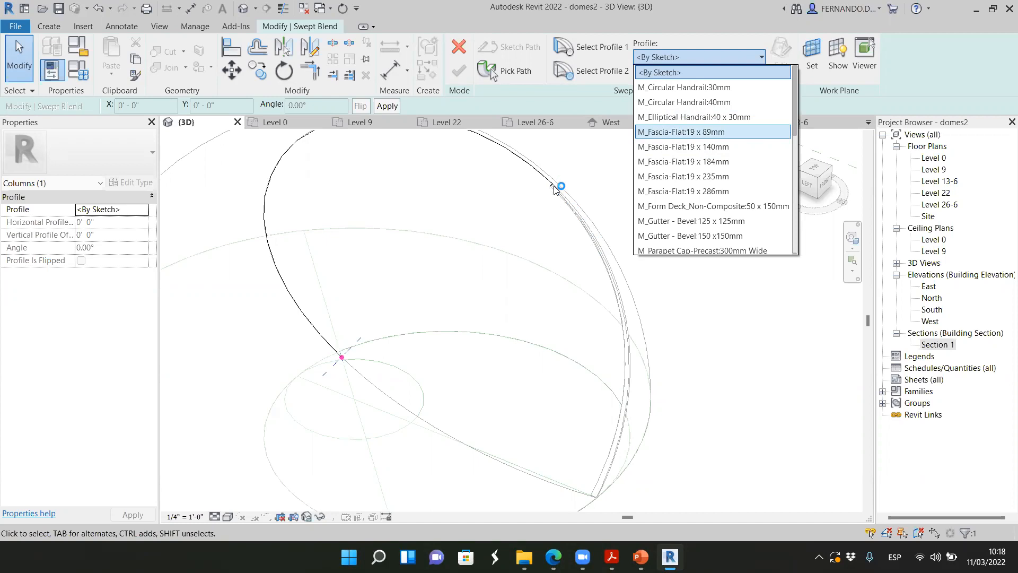
Set Profile 2 of the swept blend to M_Circular Handrail:40mm, and finish the second rib and its in-place model
click(694, 103)
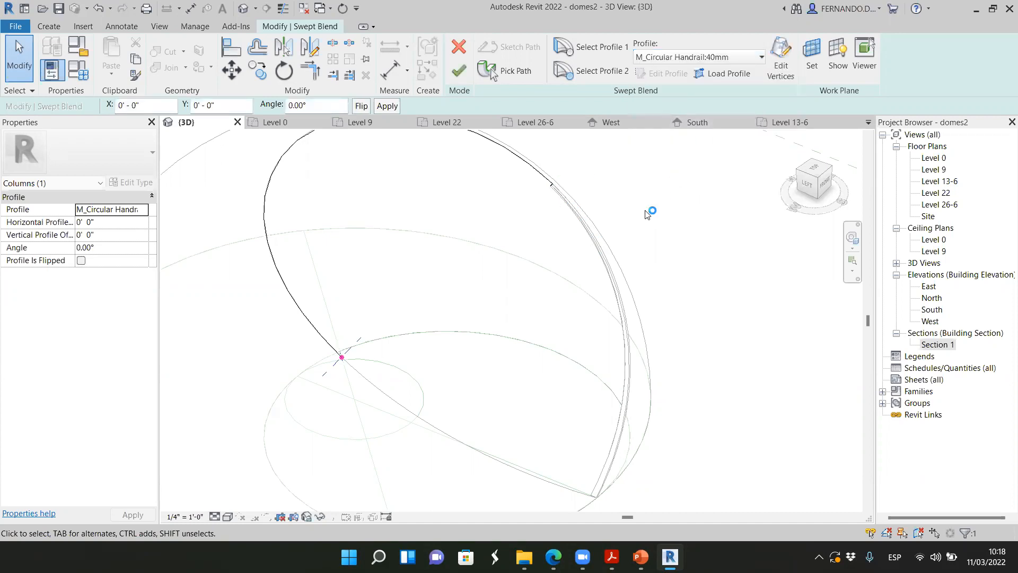
click(600, 71)
click(460, 71)
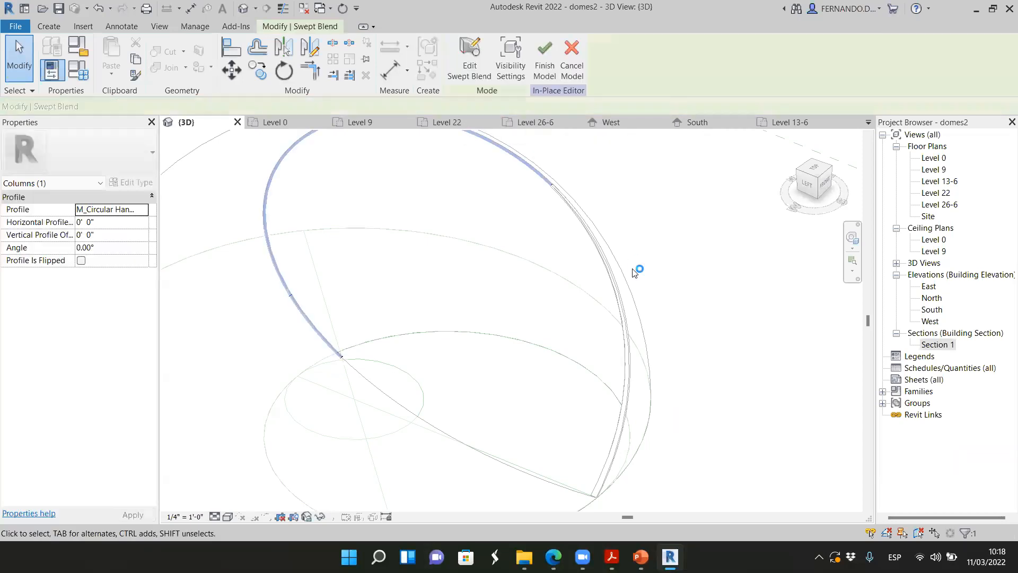
click(545, 55)
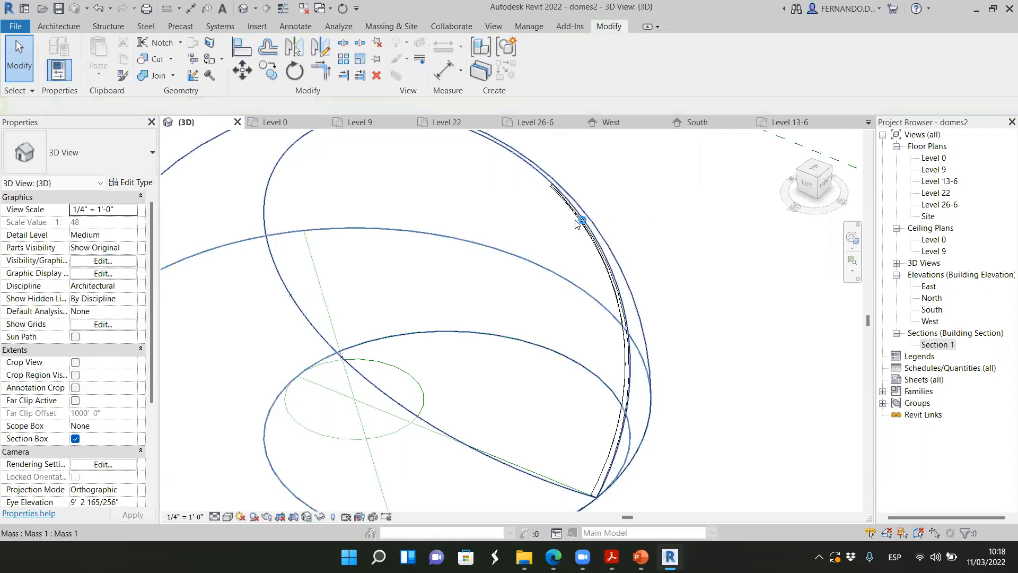
Examine the joint between the first and second ribs along the dome's upper cut edge
scroll(604, 271, down, 2)
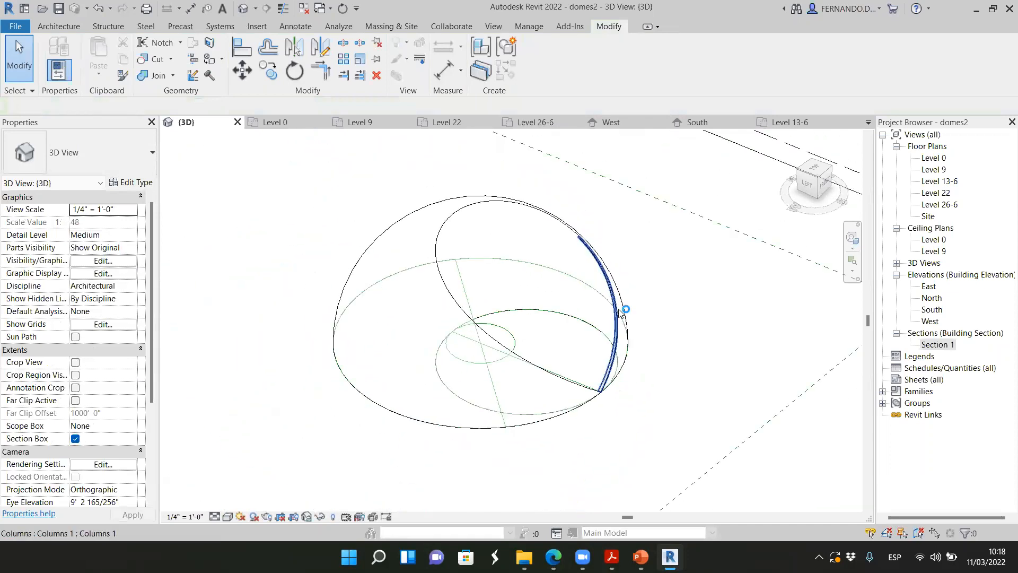
mouse_move(808, 188)
mouse_down()
mouse_move(806, 159)
mouse_move(767, 203)
mouse_up()
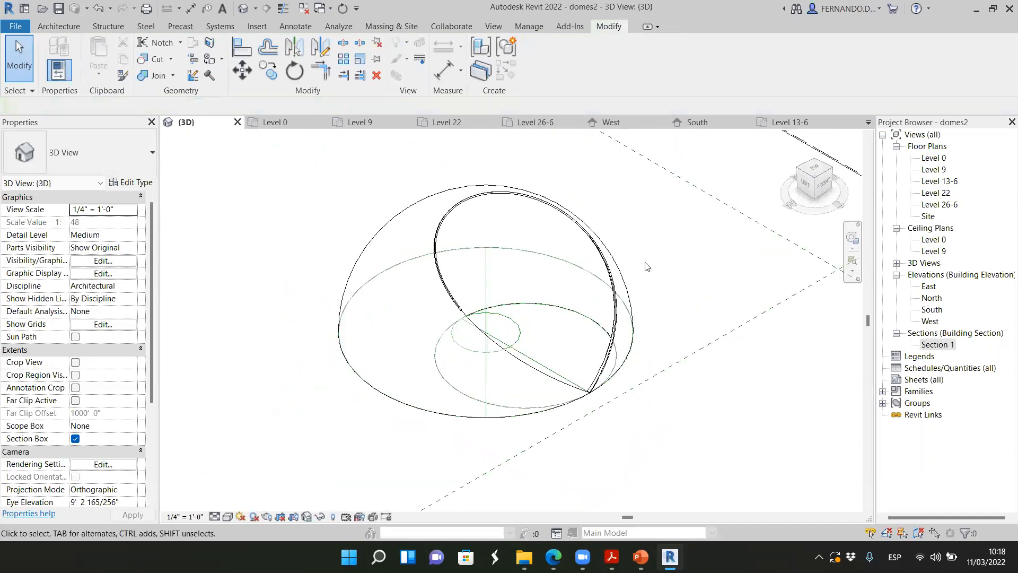
scroll(610, 223, up, 5)
click(570, 205)
click(572, 269)
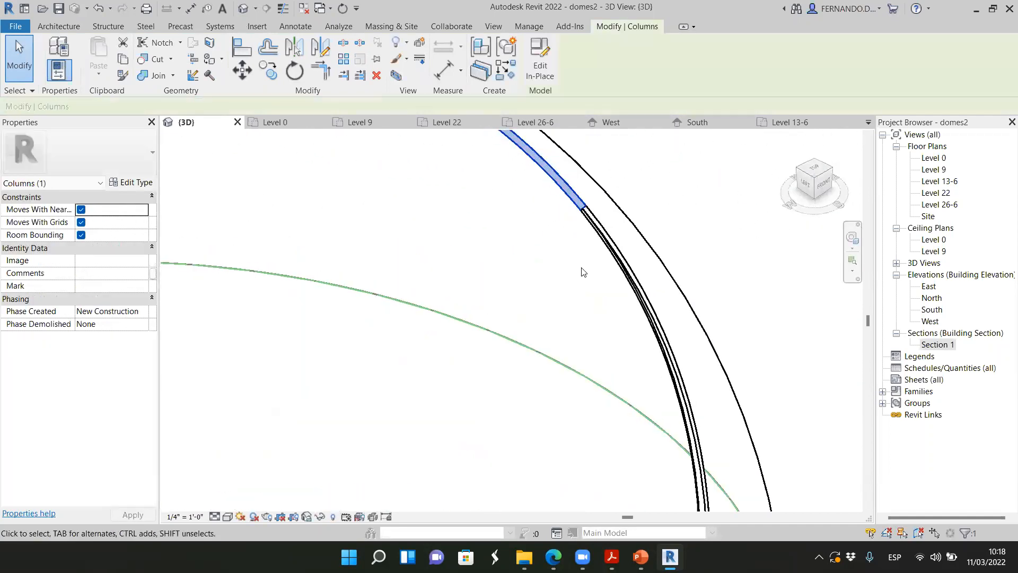
scroll(583, 271, up, 3)
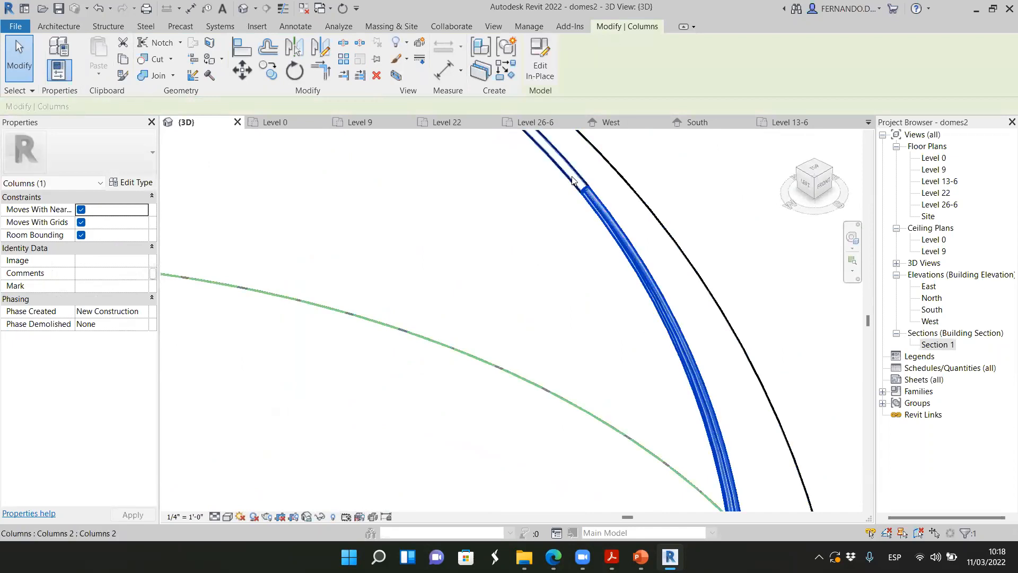
scroll(583, 266, down, 8)
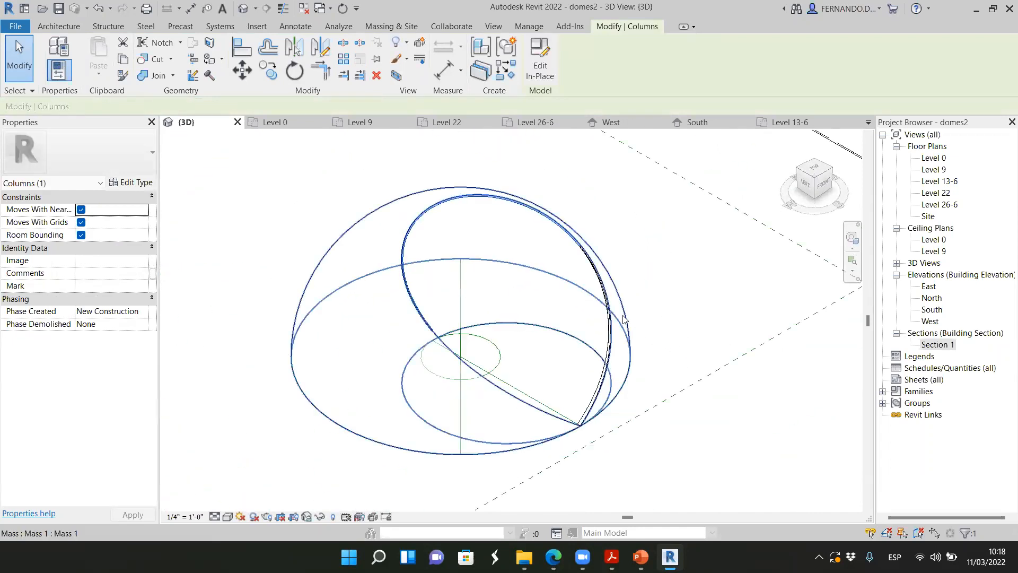
scroll(648, 277, up, 3)
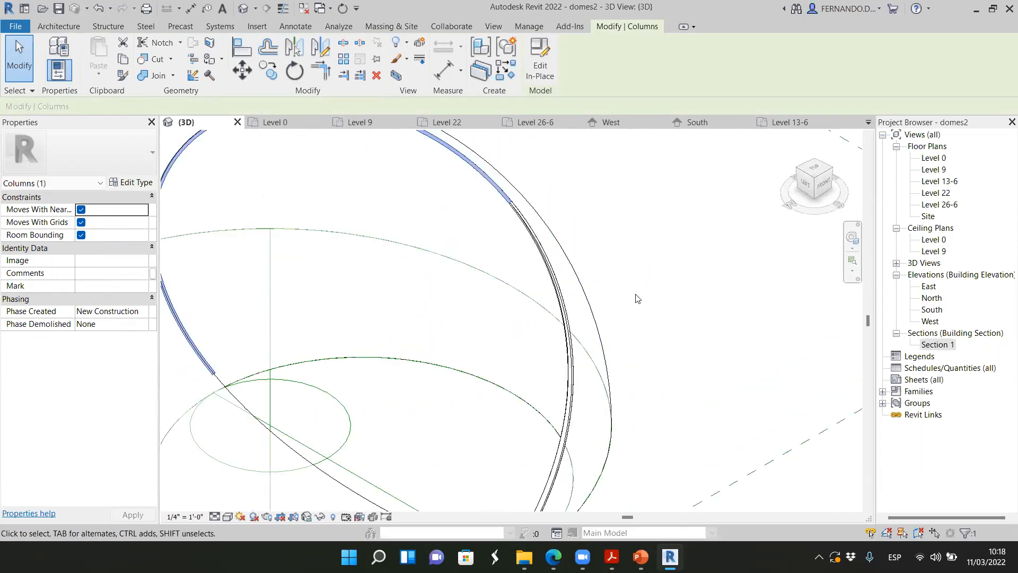
click(658, 271)
Examine the first rib down to its base corner and the second rib to its far end
scroll(612, 289, down, 6)
scroll(566, 365, up, 4)
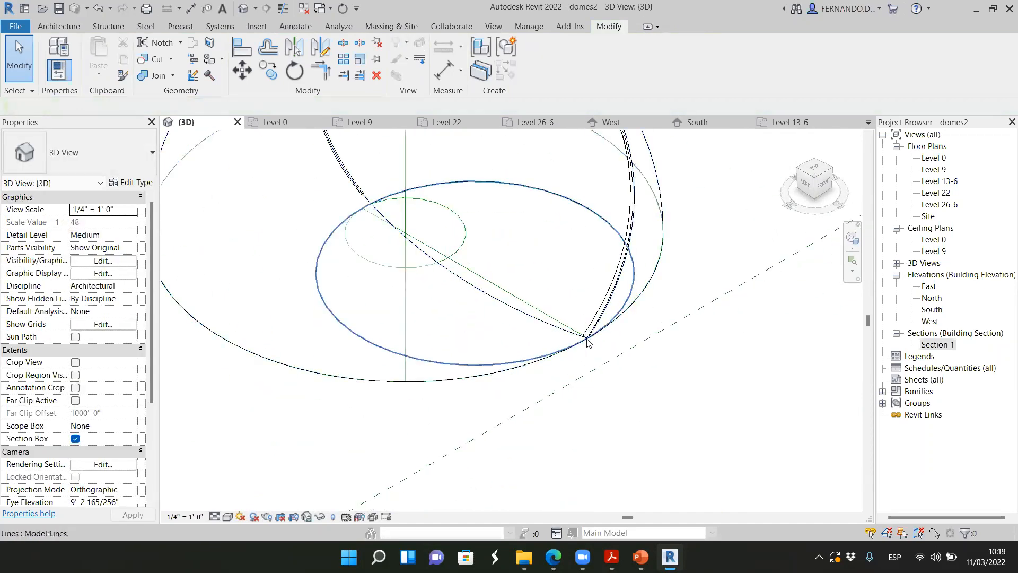
scroll(576, 358, up, 2)
click(590, 323)
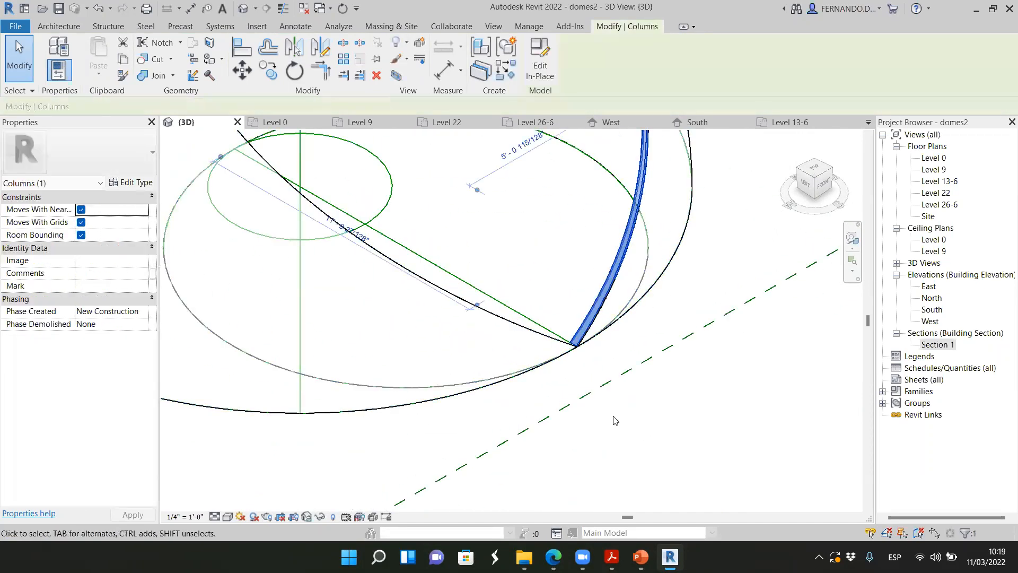
scroll(615, 420, down, 4)
scroll(581, 332, up, 6)
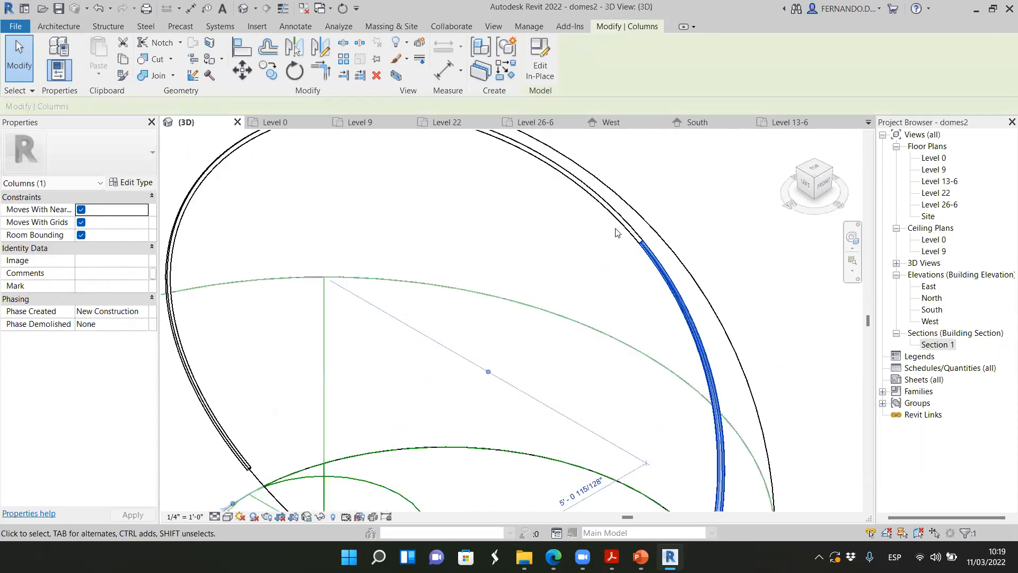
click(622, 221)
scroll(602, 270, down, 3)
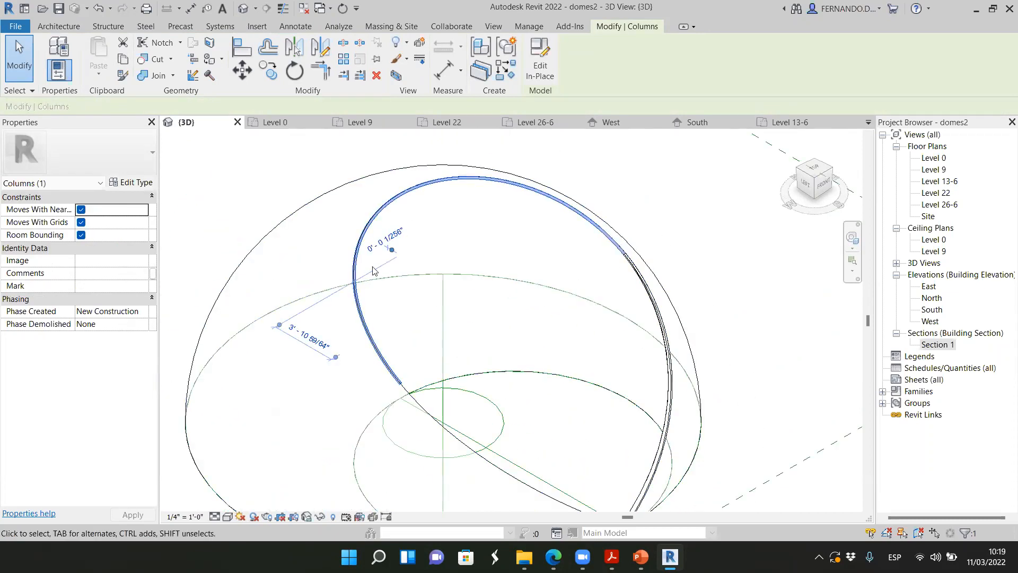
scroll(466, 391, down, 3)
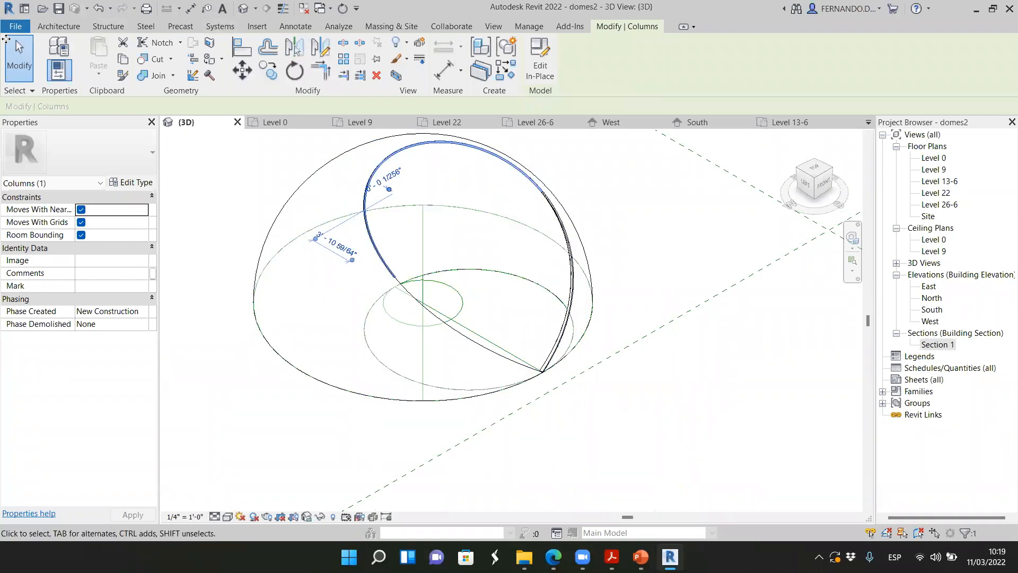
Start another in-place model in the Columns category, accepting the suggested name
click(59, 26)
click(156, 73)
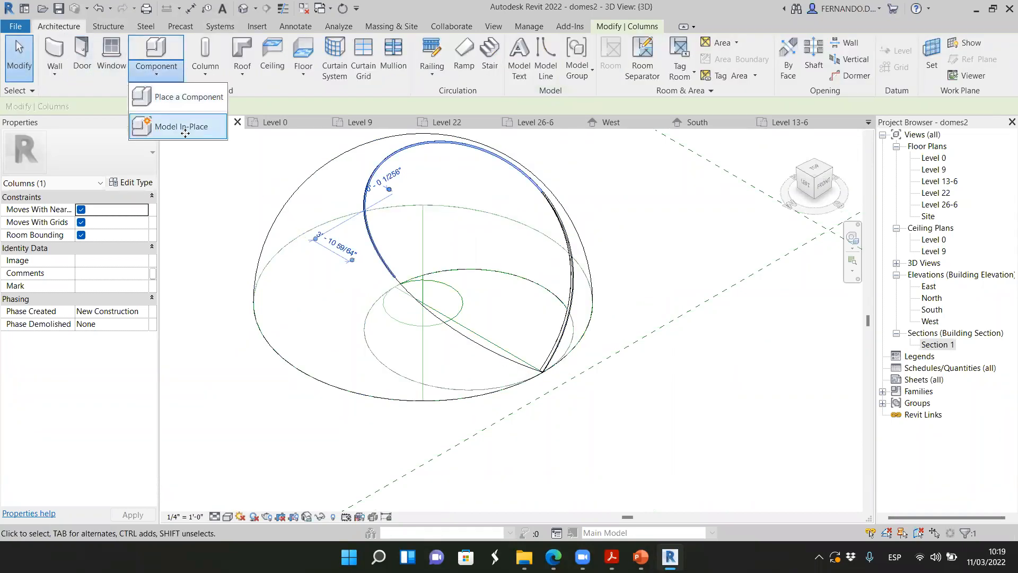
click(175, 130)
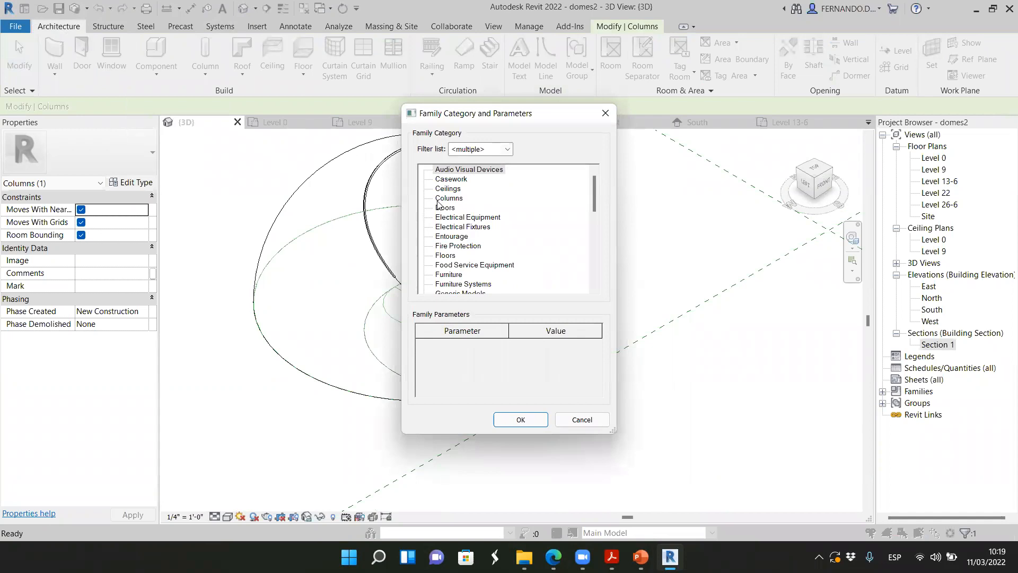
click(444, 198)
click(520, 419)
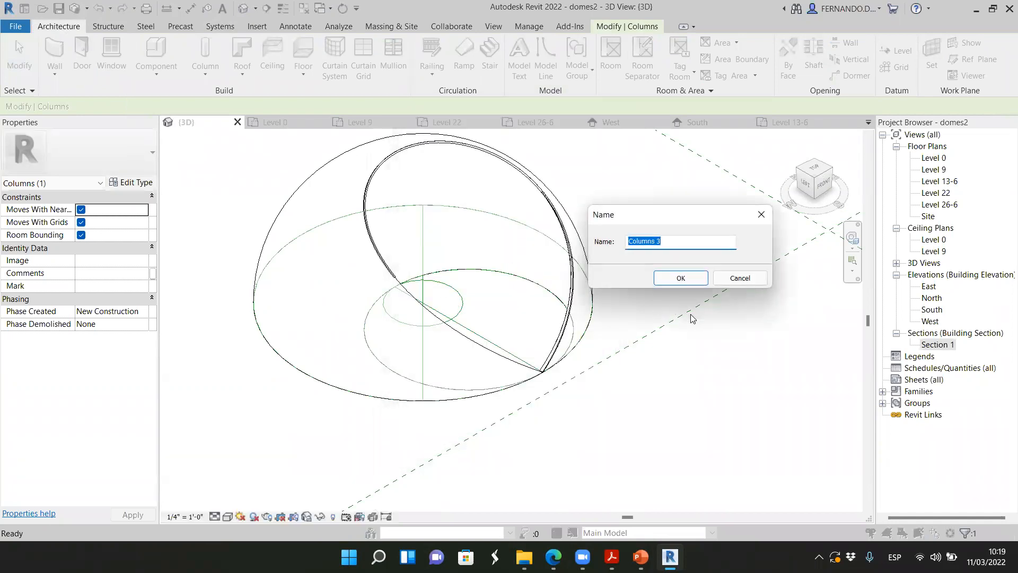
click(699, 279)
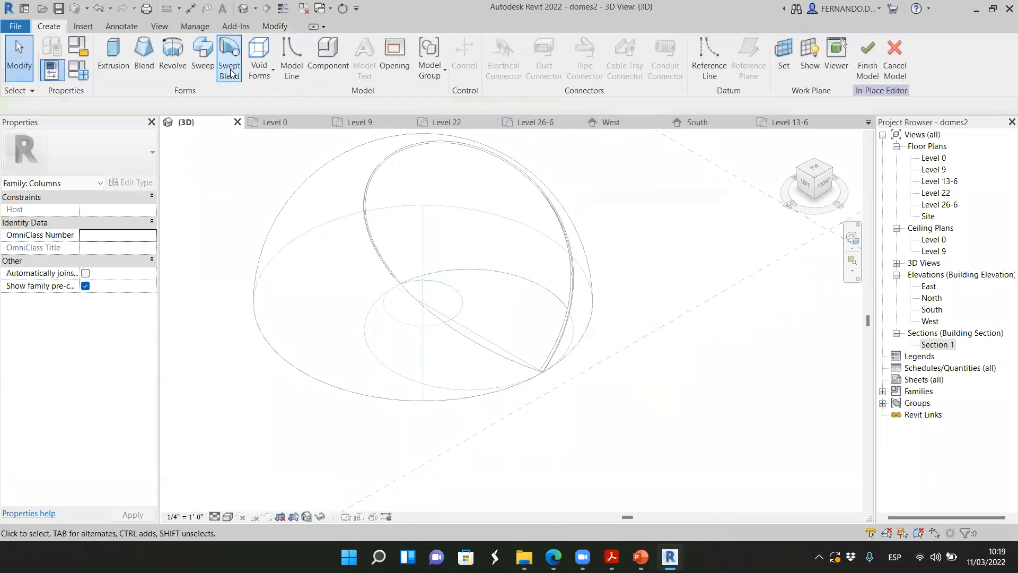
Start a swept blend and pick the dome's lower curved cut edge, between the two ribs' free ends, as its path
click(227, 58)
click(519, 77)
scroll(466, 297, up, 3)
click(434, 375)
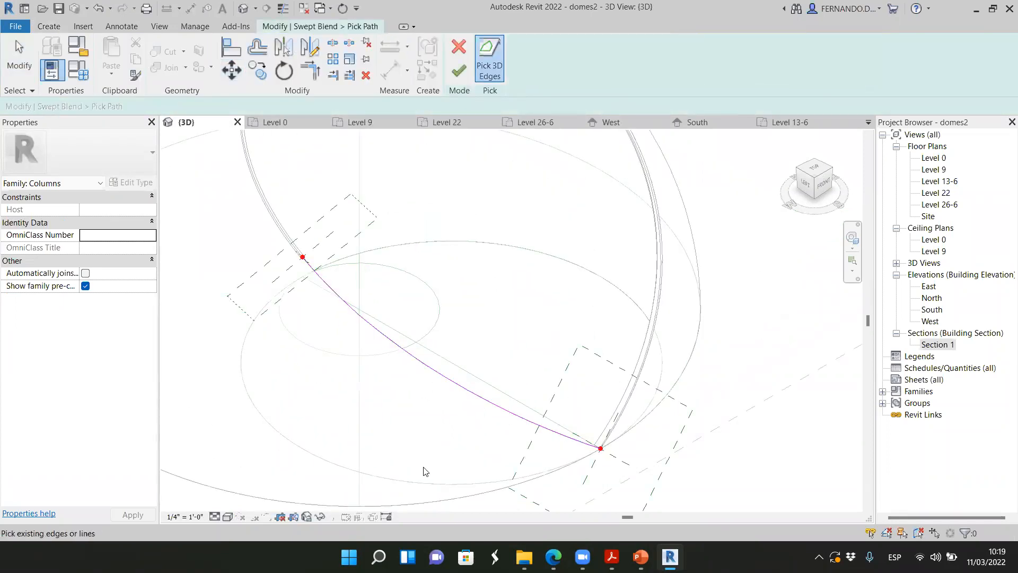
click(459, 74)
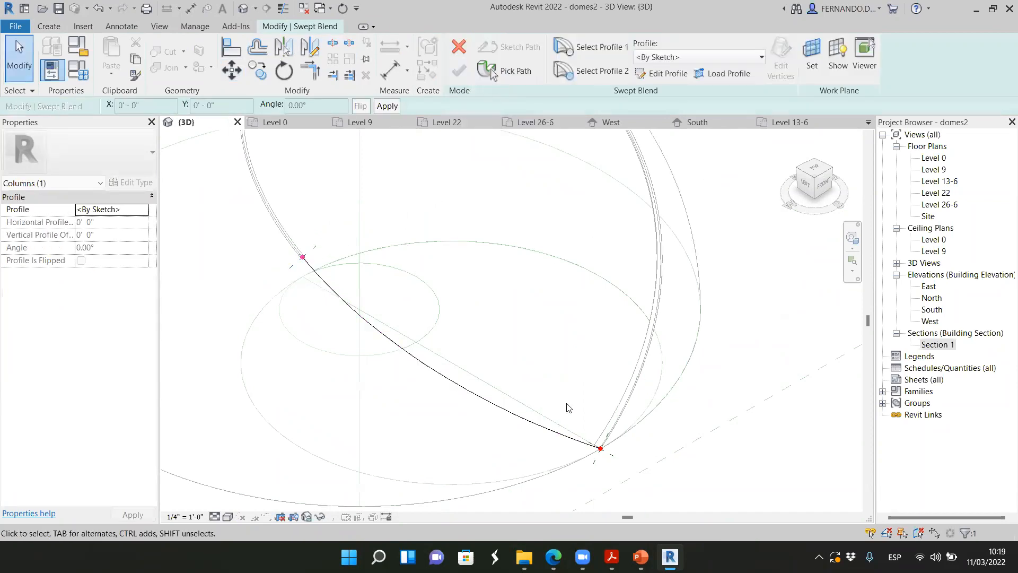
Examine both ends of the path to see which existing rib section each profile has to meet
scroll(302, 259, up, 5)
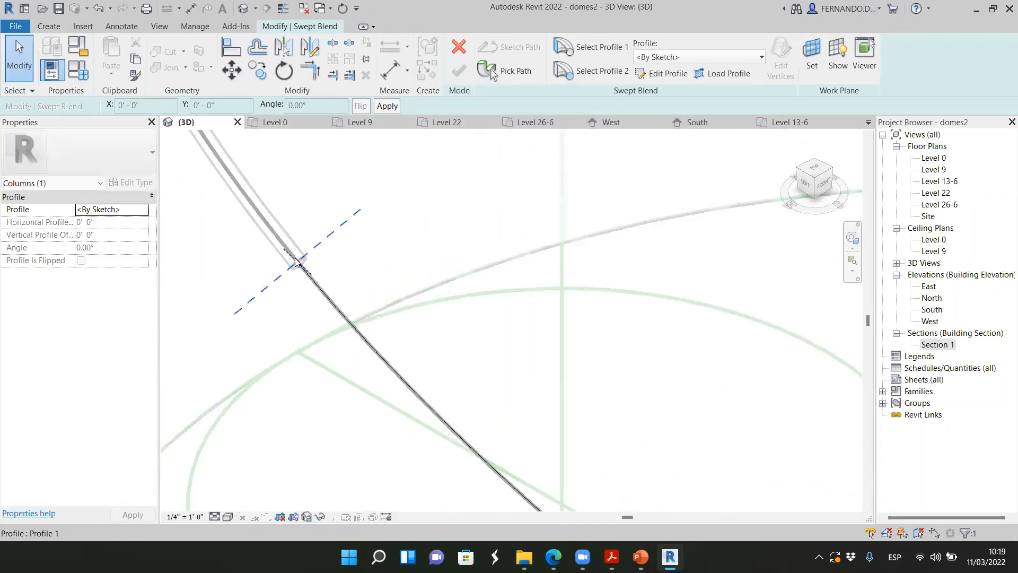
scroll(296, 262, up, 3)
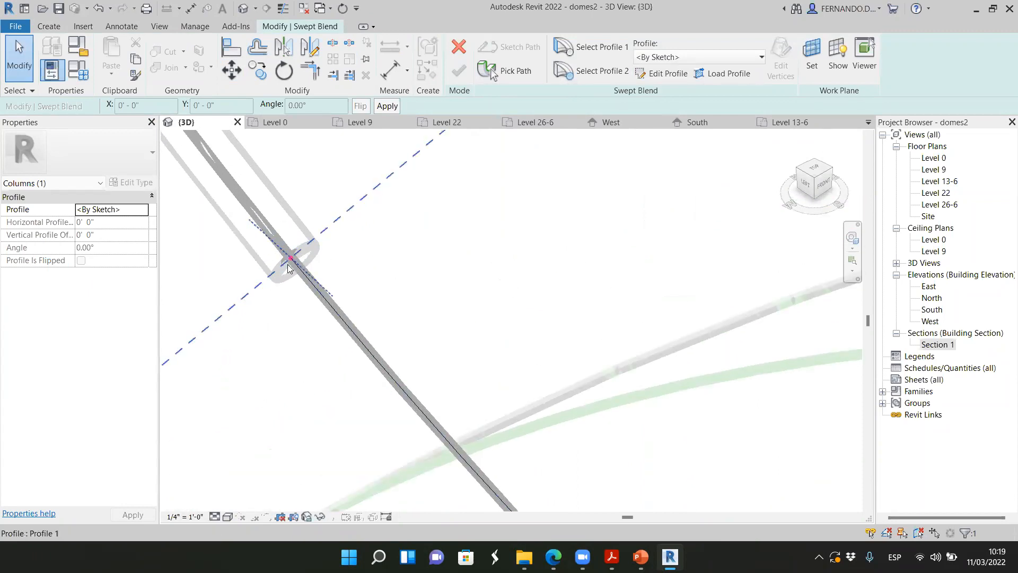
scroll(286, 202, down, 5)
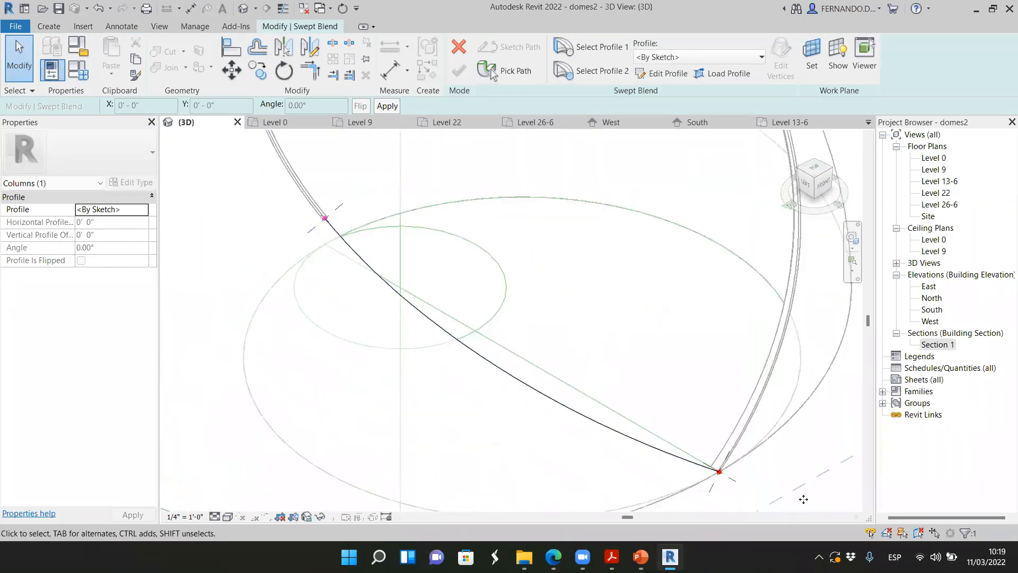
scroll(688, 470, up, 3)
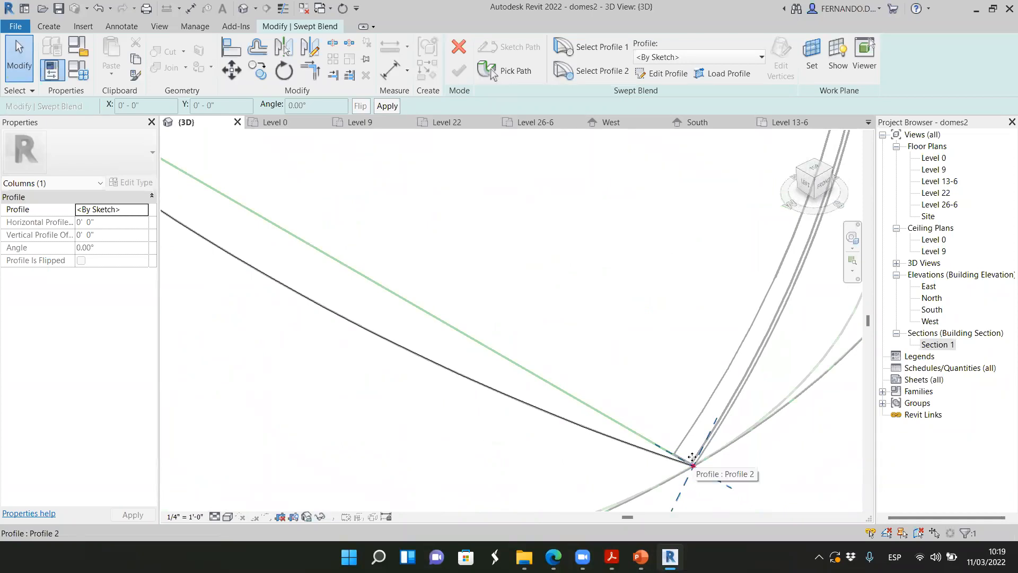
scroll(699, 438, down, 3)
scroll(694, 448, up, 2)
scroll(696, 434, down, 1)
scroll(697, 434, down, 2)
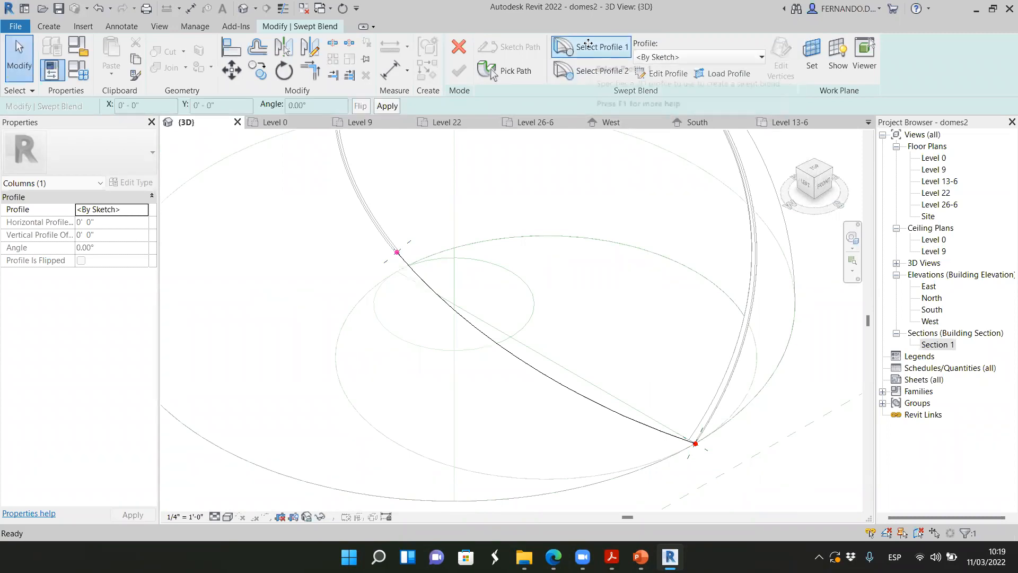
Set Profile 1 of the swept blend to M_Circular Handrail:40mm, where the path meets the second rib's end
click(749, 57)
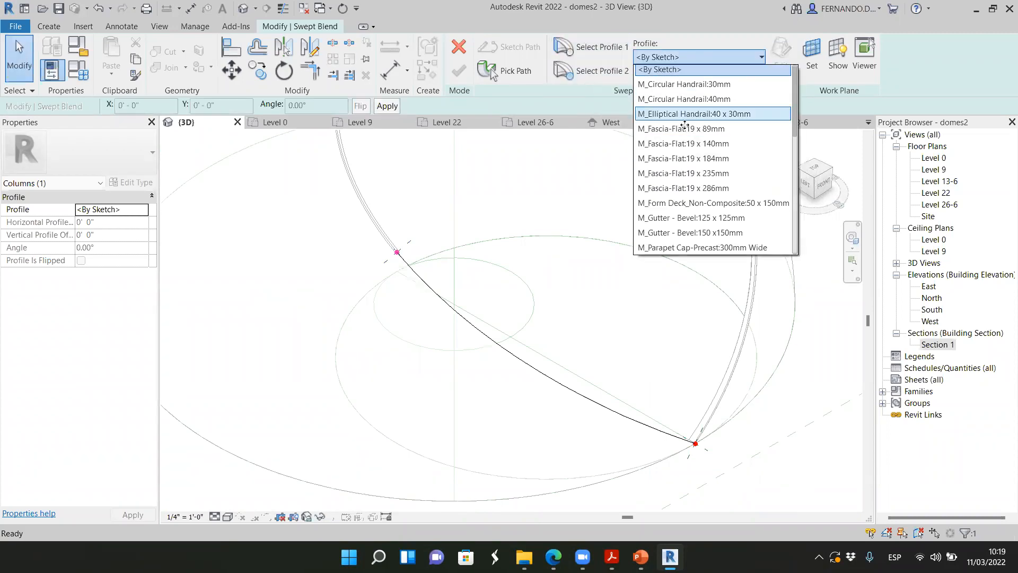
click(677, 99)
scroll(359, 235, up, 3)
scroll(421, 273, up, 6)
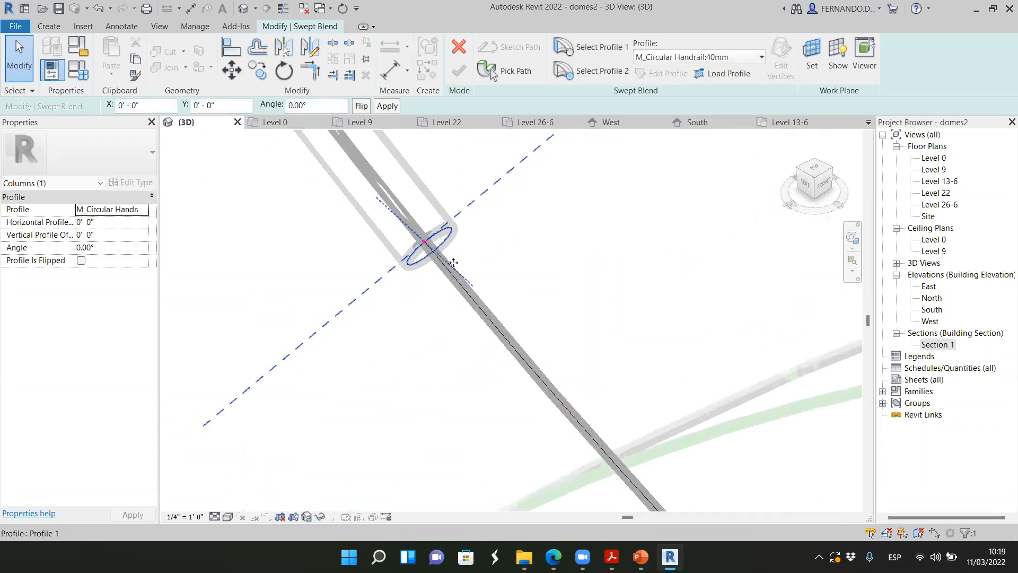
scroll(410, 252, down, 8)
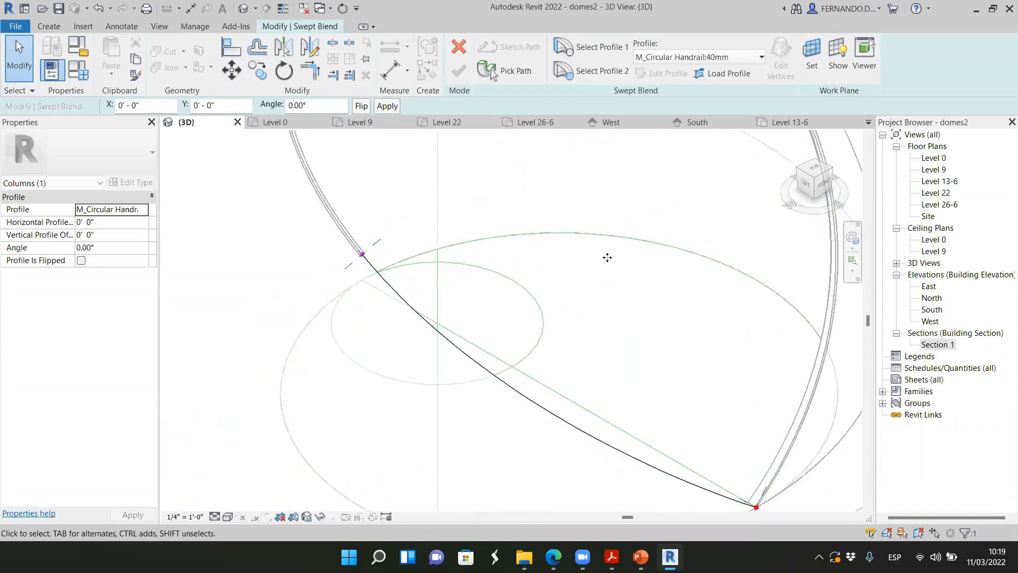
Set Profile 2 of the swept blend to M_Fascia-Flat:19 x 89mm, where the path meets the first rib's base
click(600, 70)
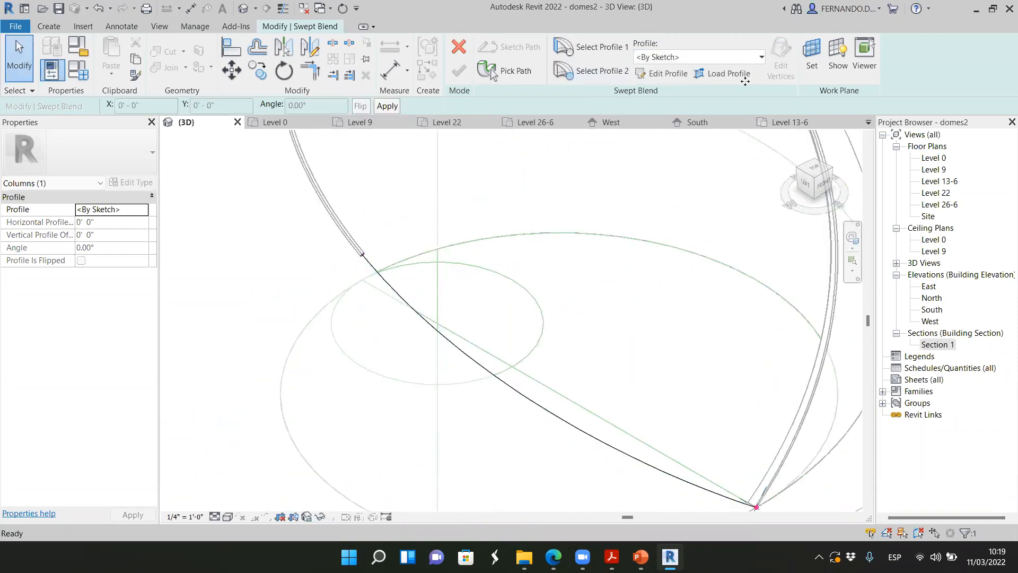
click(761, 57)
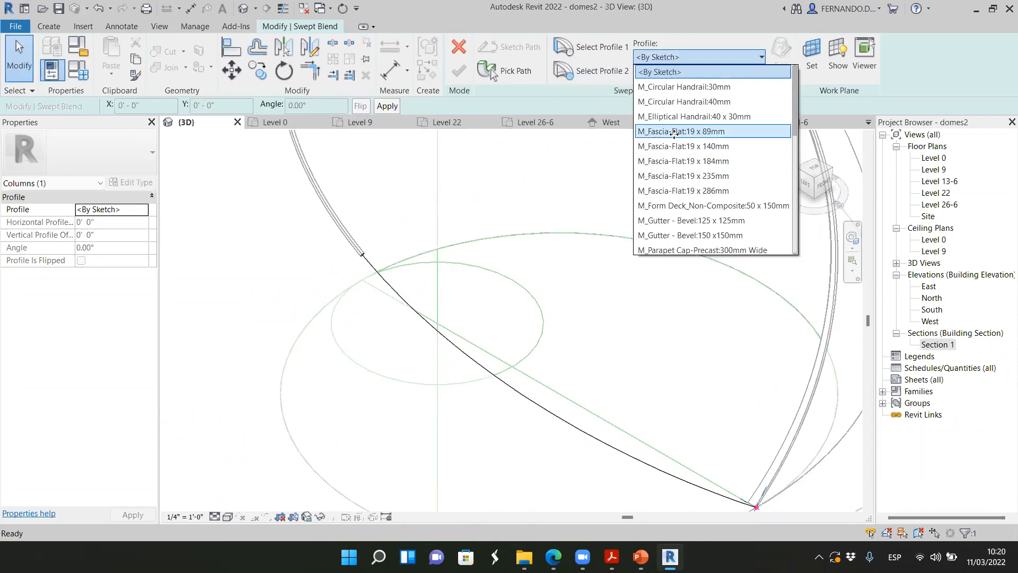
click(709, 131)
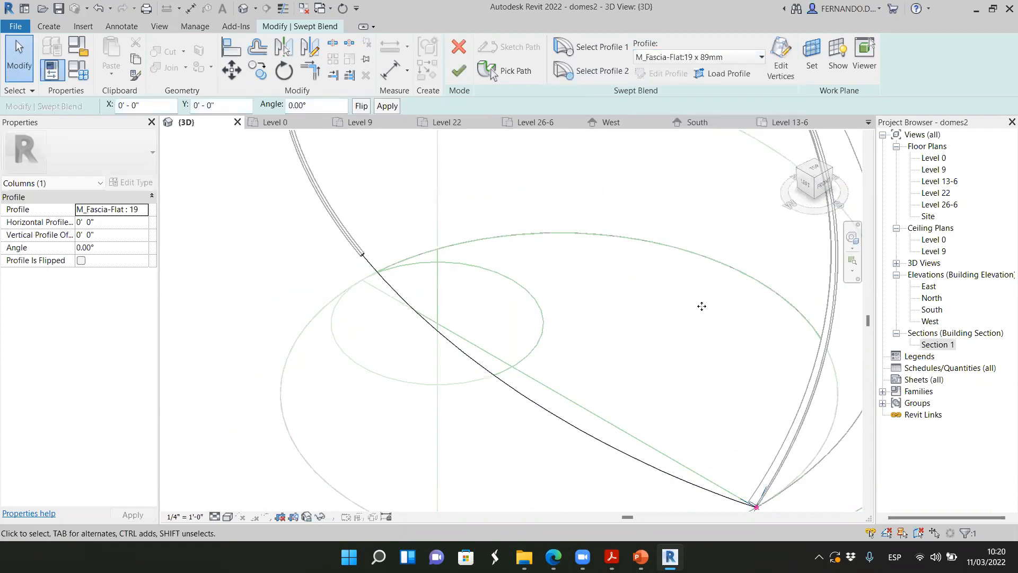
scroll(700, 318, up, 5)
scroll(685, 377, up, 3)
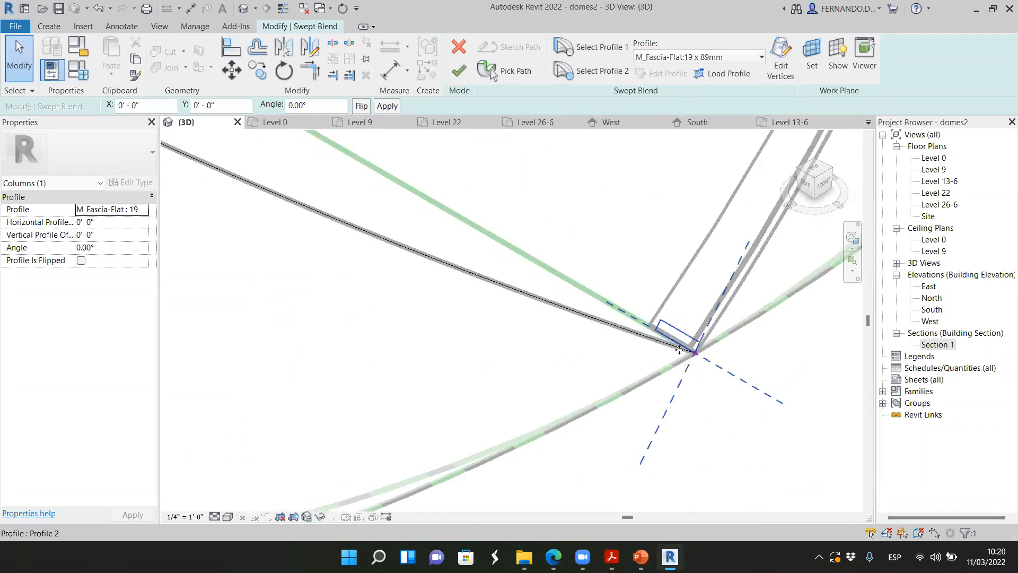
scroll(680, 350, down, 6)
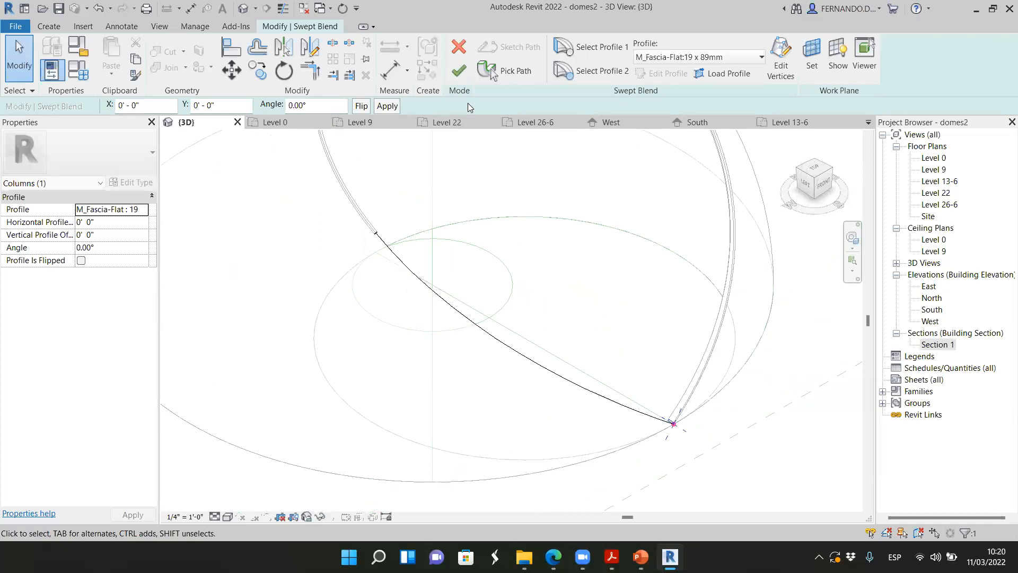
Finish the swept blend along the dome's lower cut edge and deselect it
click(459, 72)
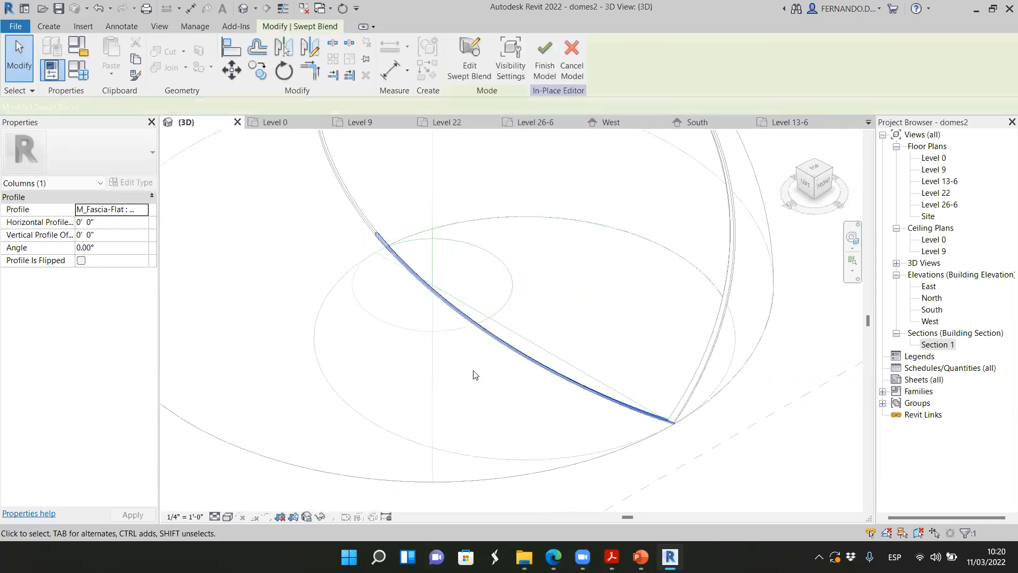
click(659, 467)
scroll(472, 357, down, 3)
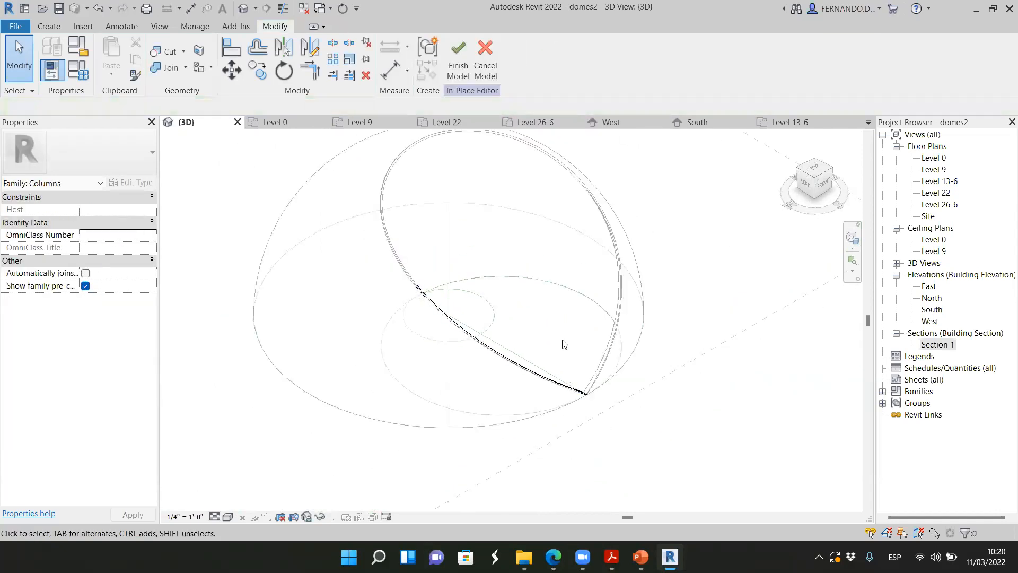
Finish the in-place column model holding the swept blend along the dome's lower cut edge
click(459, 61)
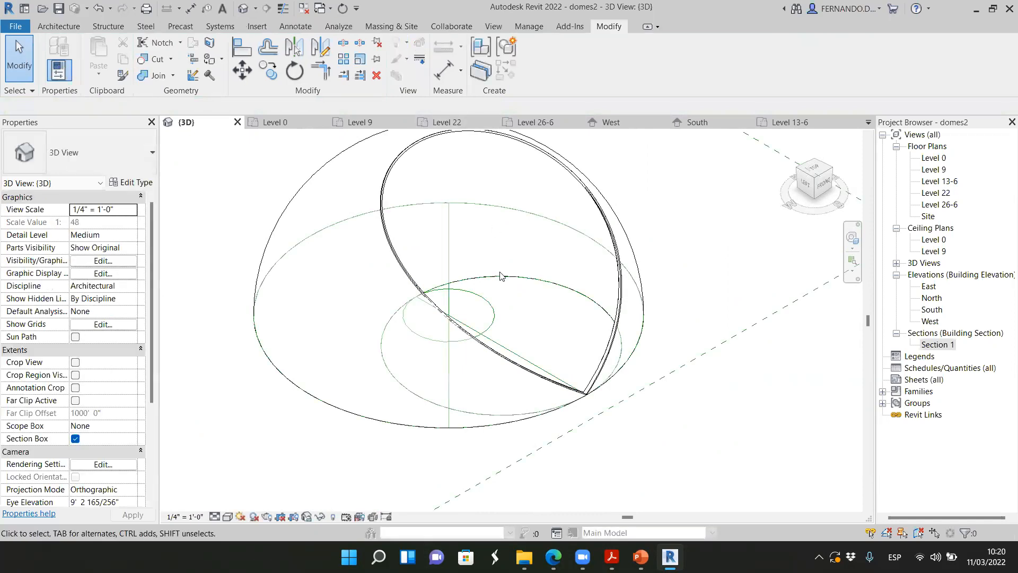
click(621, 312)
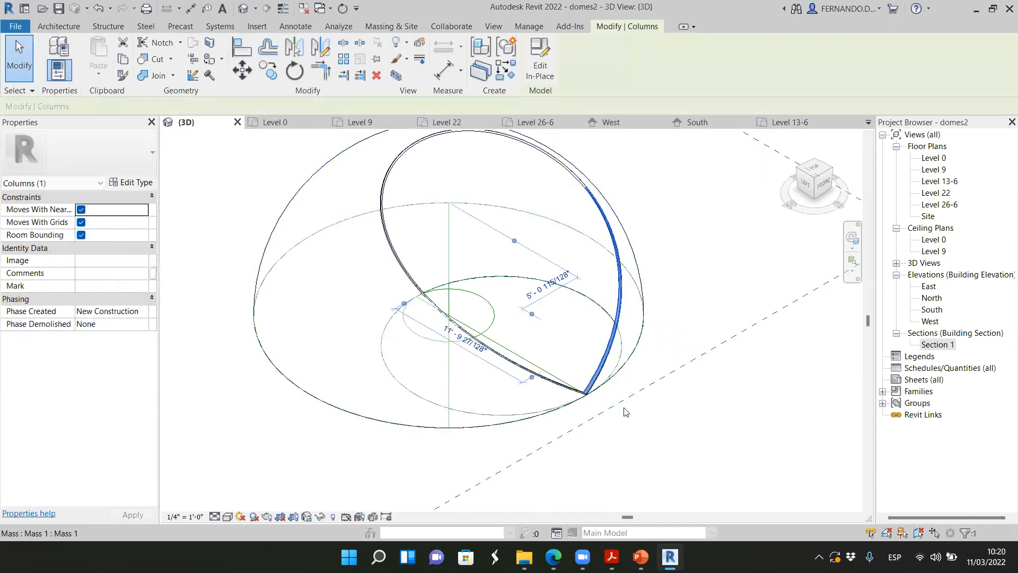
click(707, 312)
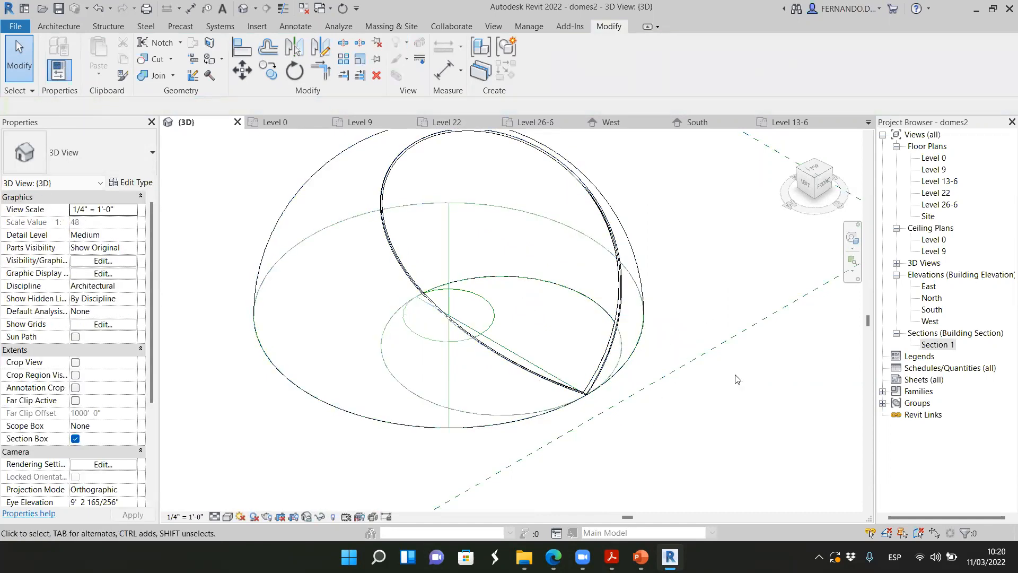
scroll(571, 322, up, 1)
scroll(676, 355, down, 2)
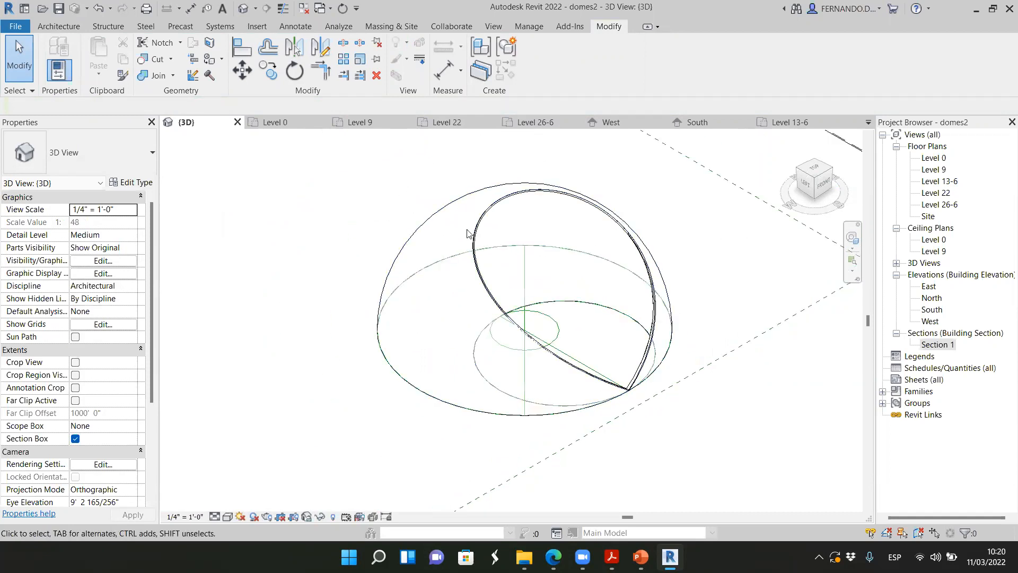
Hide the dome mass element in the 3D view so only the ribs and base lines remain
click(421, 226)
right_click(421, 222)
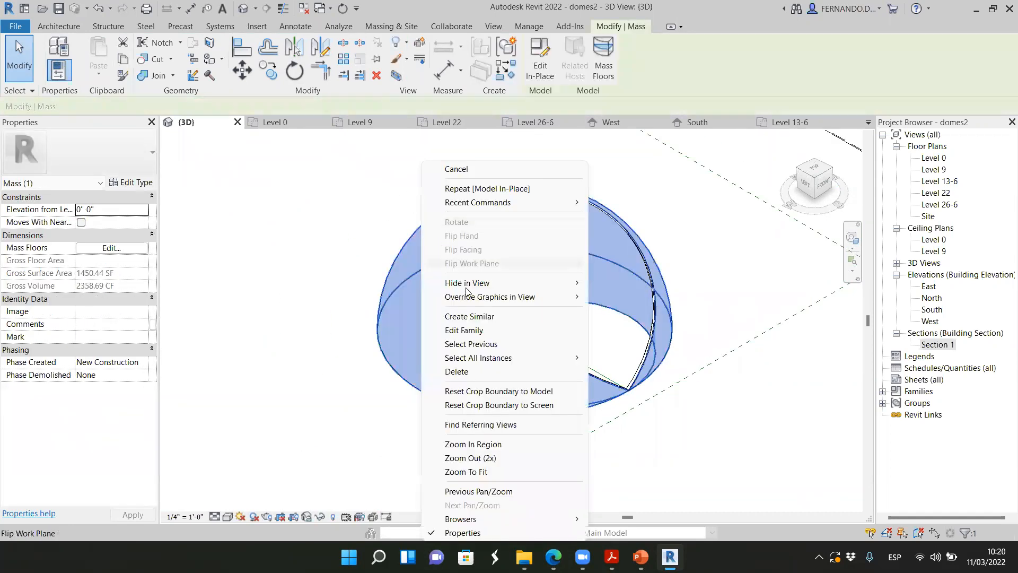
mouse_move(573, 283)
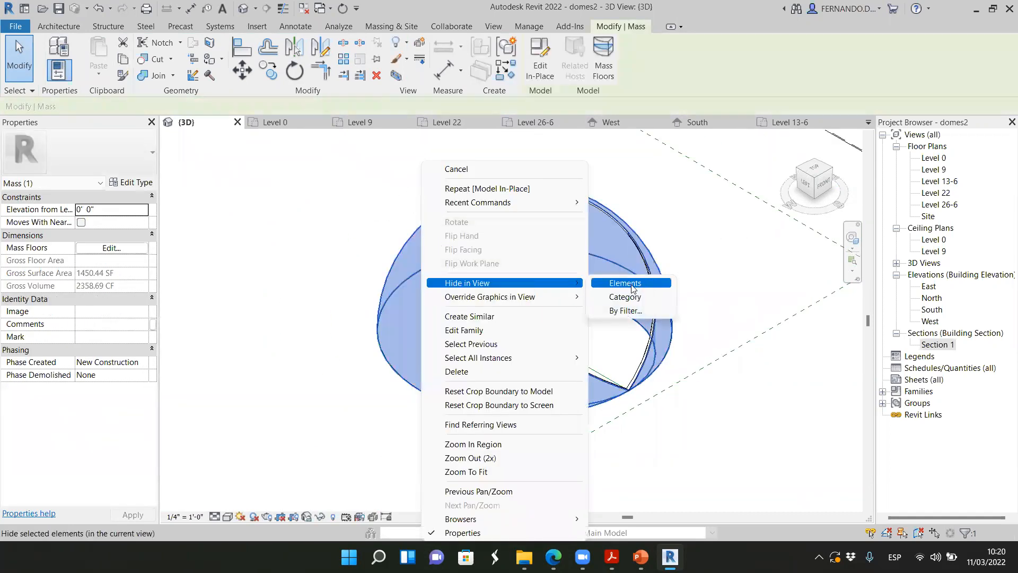
click(626, 282)
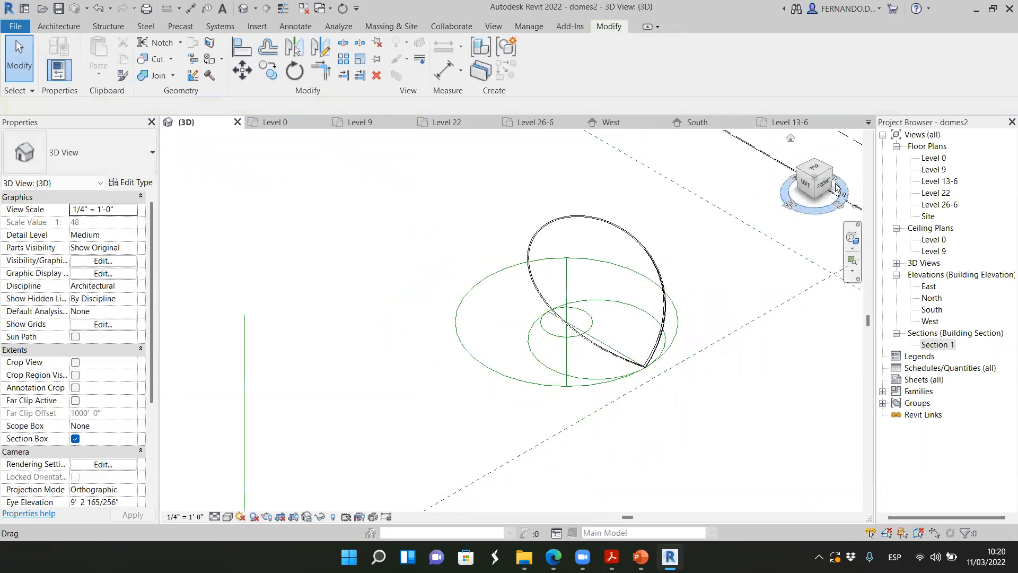
mouse_move(829, 188)
mouse_down()
mouse_move(769, 163)
mouse_move(787, 183)
mouse_move(846, 196)
mouse_move(798, 191)
mouse_move(817, 192)
mouse_up()
scroll(634, 300, up, 4)
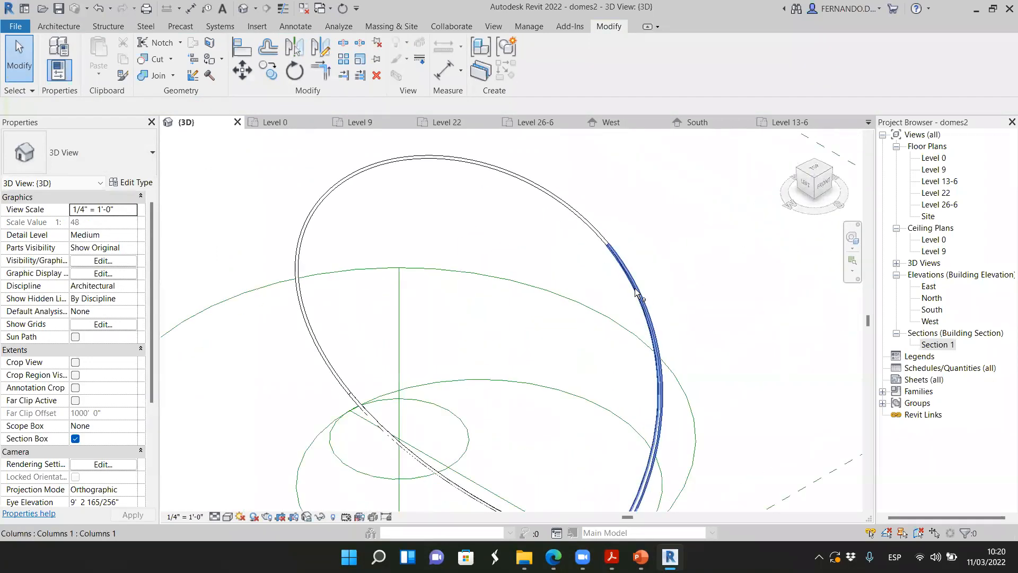
Select all three curved rib columns and combine them into an assembly, keeping the proposed type name
click(635, 292)
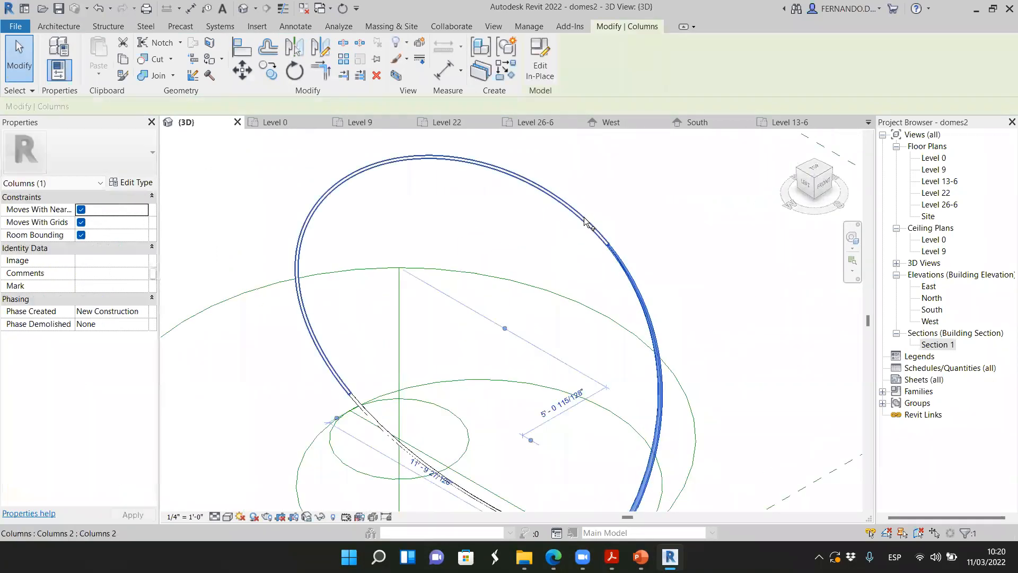
ctrl+click(585, 222)
scroll(588, 222, down, 3)
ctrl+click(521, 435)
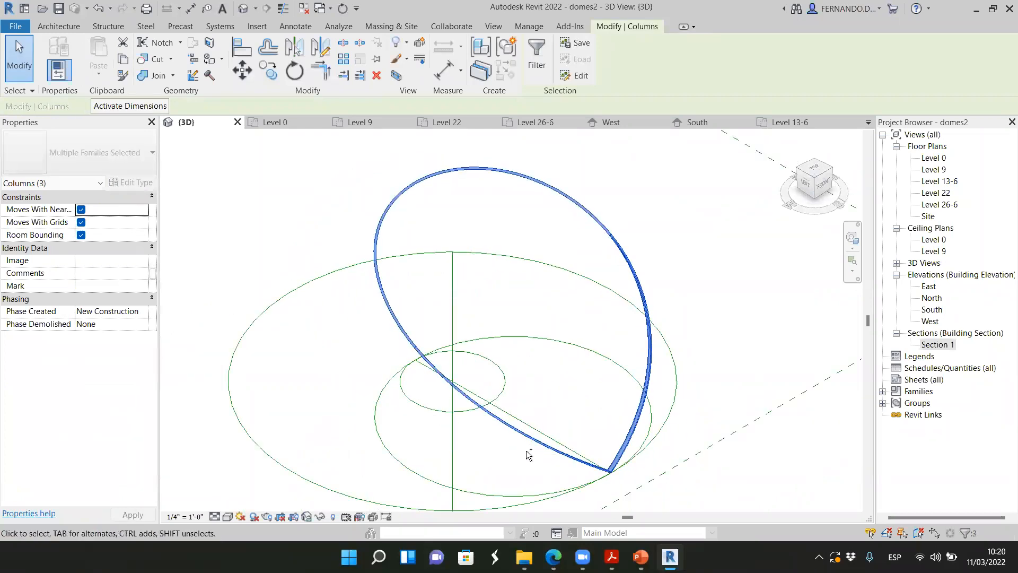
click(480, 48)
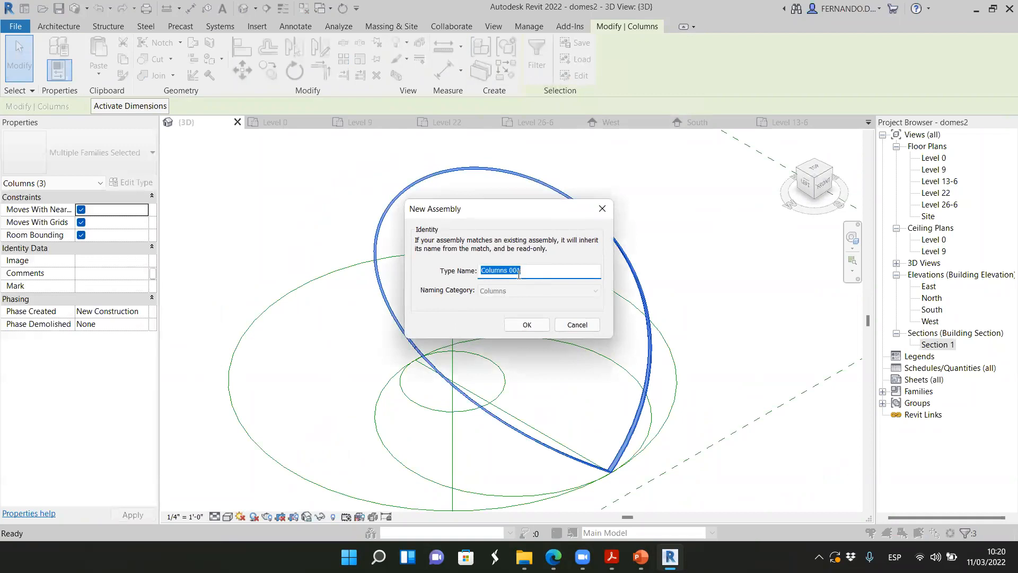
click(520, 328)
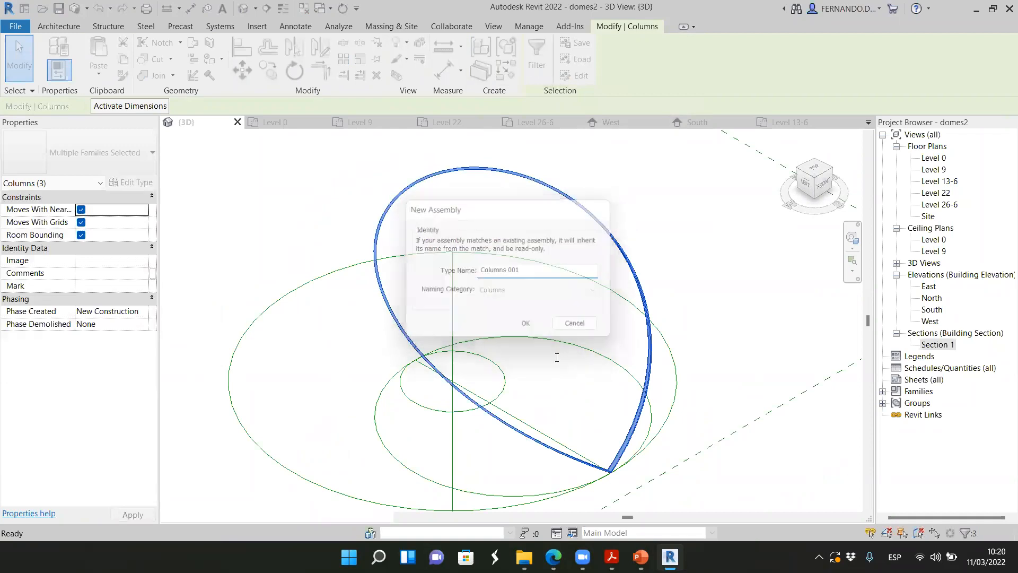
click(693, 253)
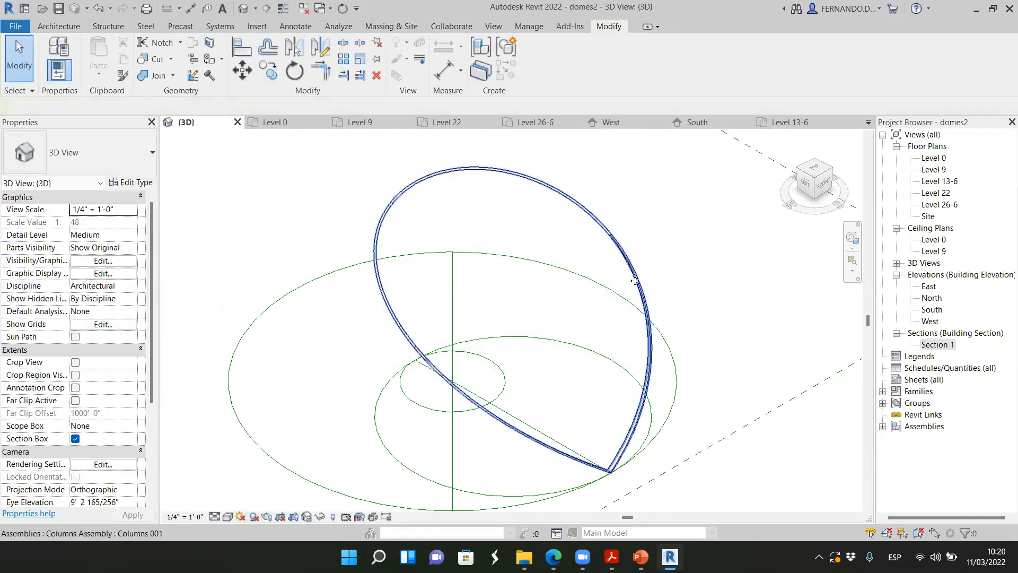
Examine the rib assembly from several angles and up close where the ribs meet at the base
click(636, 278)
scroll(455, 333, down, 4)
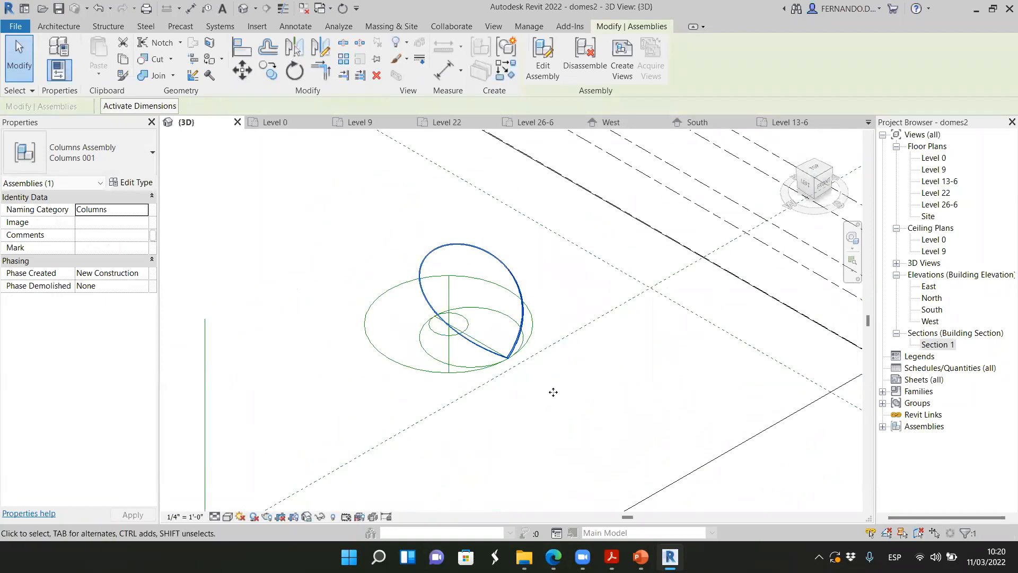
mouse_move(814, 186)
mouse_down()
mouse_move(834, 169)
mouse_move(830, 152)
mouse_move(717, 228)
mouse_move(730, 211)
mouse_up()
scroll(788, 183, up, 1)
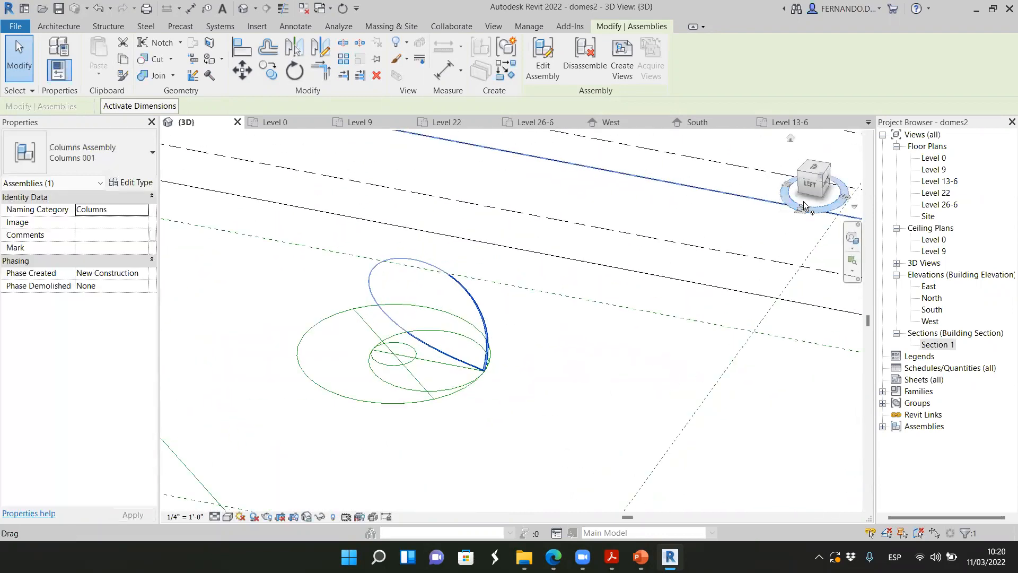
mouse_move(807, 186)
mouse_down()
mouse_move(815, 195)
mouse_move(812, 186)
mouse_up()
scroll(475, 328, up, 3)
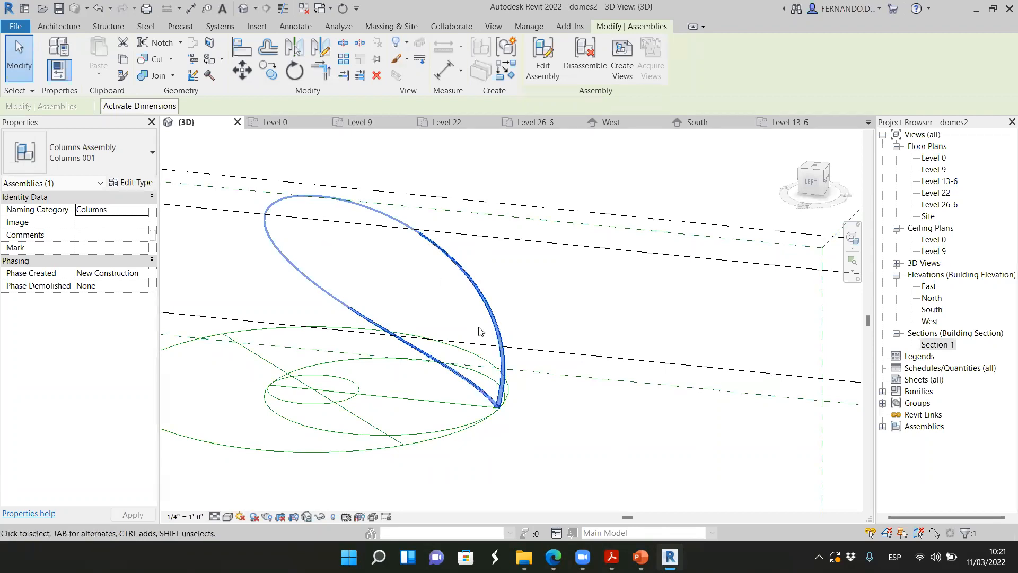
scroll(497, 384, up, 2)
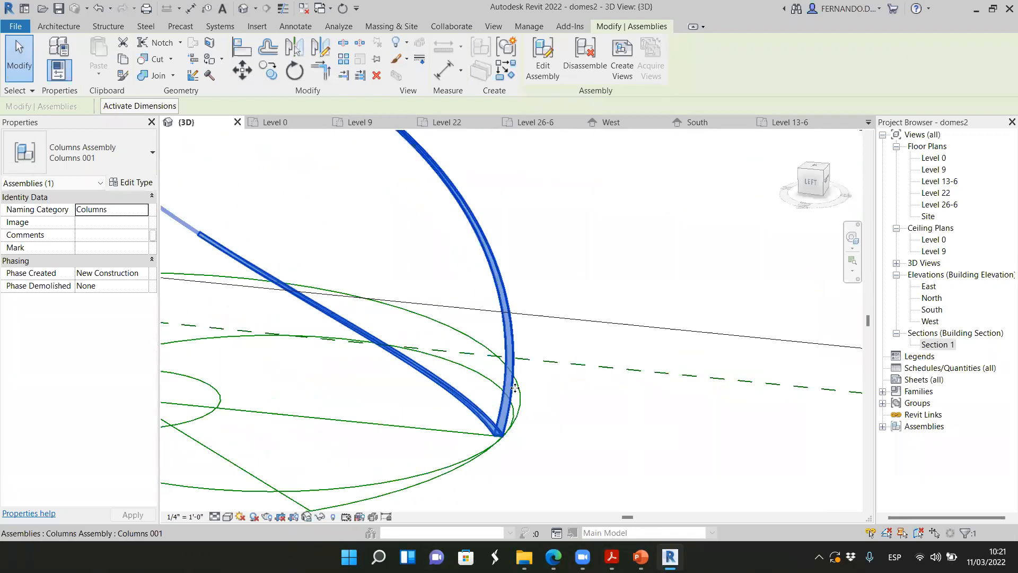
scroll(581, 335, down, 2)
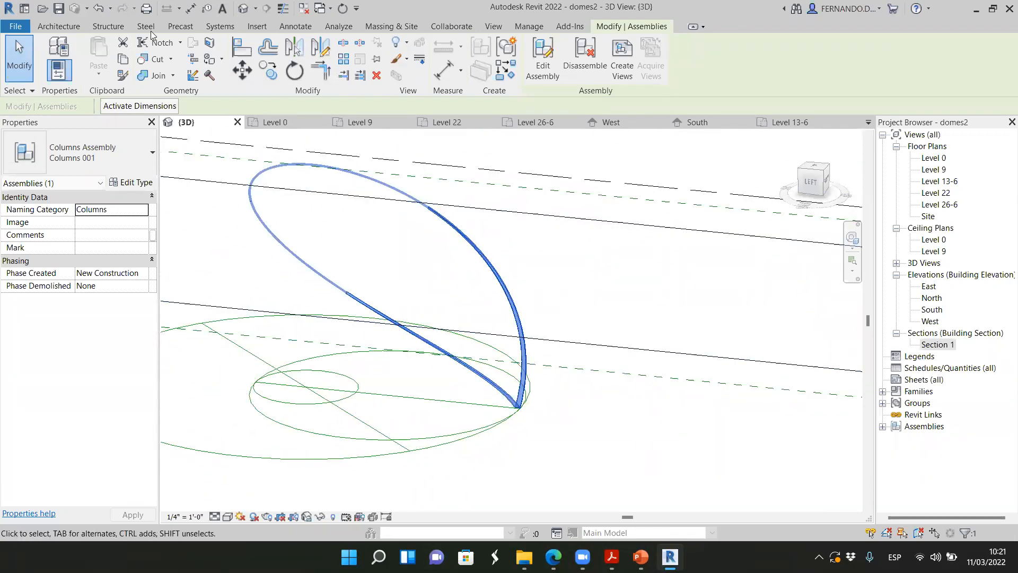
click(58, 26)
click(150, 79)
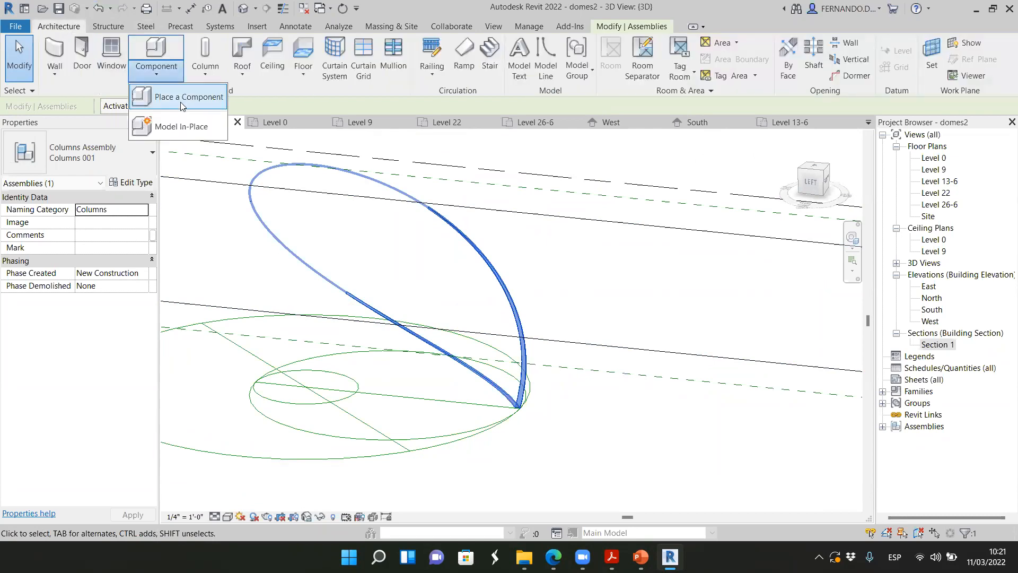
click(182, 123)
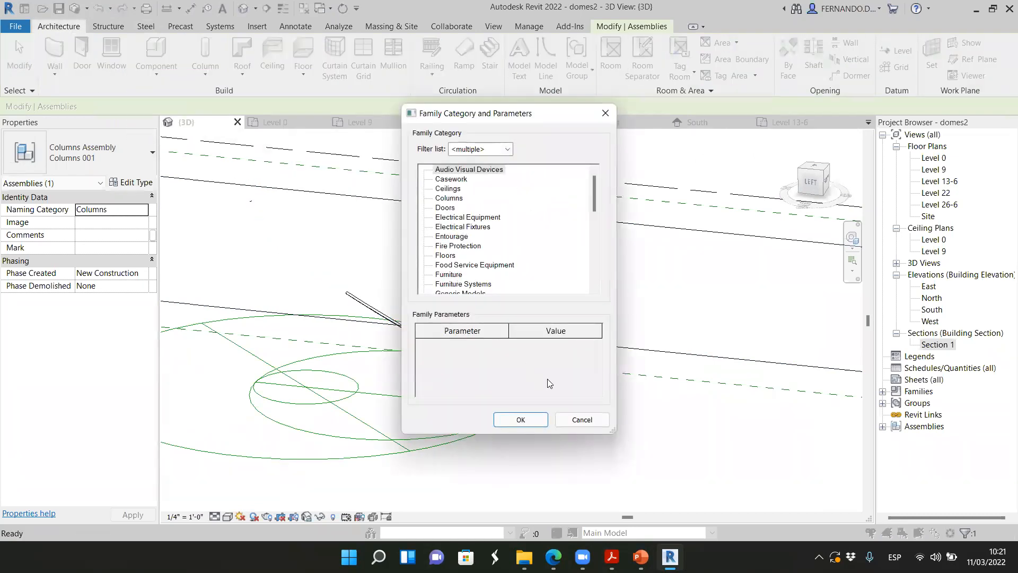
click(582, 419)
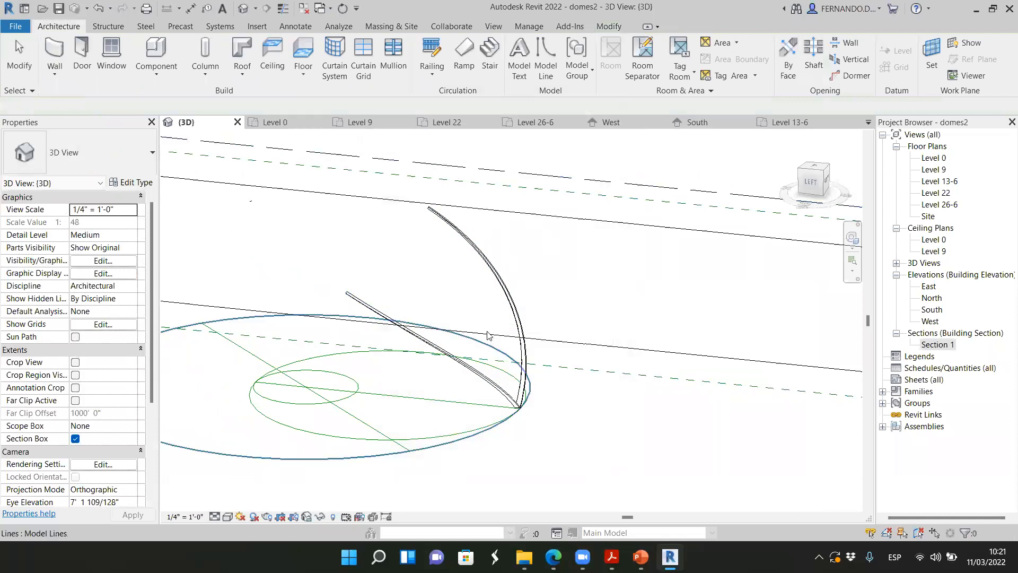
Check the rib assembly from the side, and undo both the assembly and the hiding of the dome mass
scroll(499, 321, down, 2)
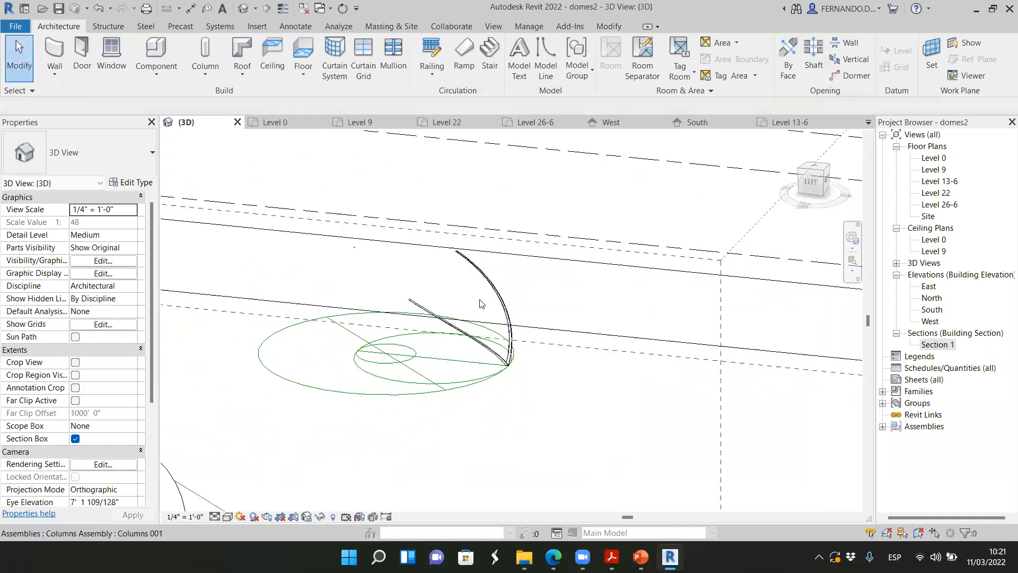
scroll(479, 300, down, 2)
shift+middle_drag(392, 342, 393, 339)
scroll(467, 316, up, 1)
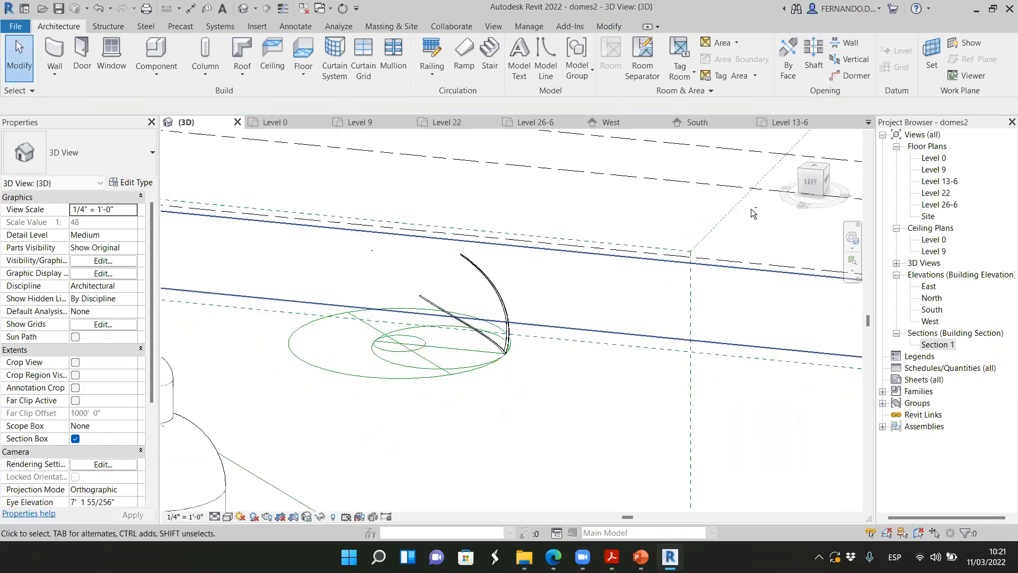
mouse_move(807, 182)
mouse_down()
mouse_move(764, 186)
mouse_move(788, 177)
mouse_up()
scroll(405, 262, up, 1)
scroll(405, 261, up, 2)
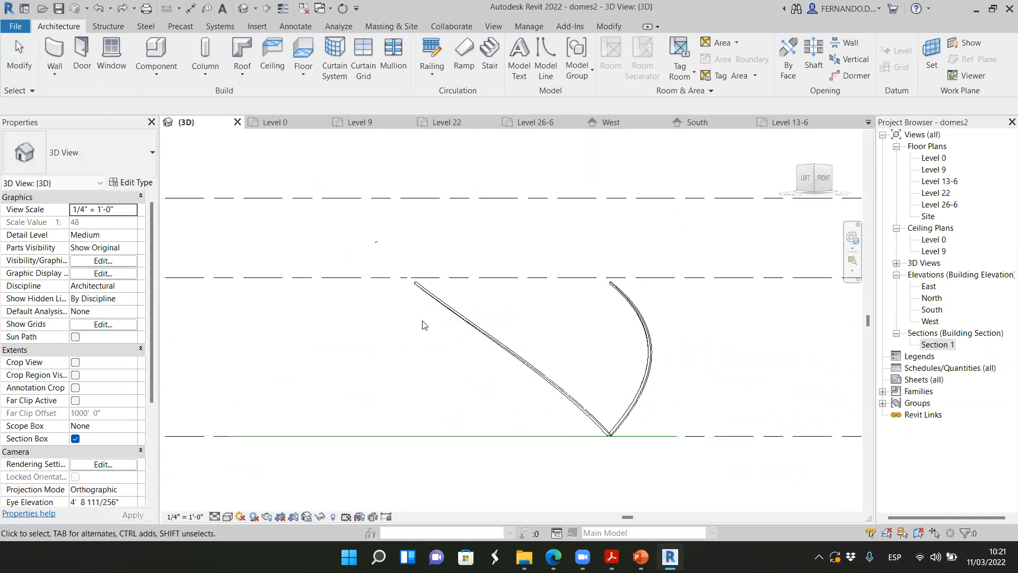
shift+middle_drag(422, 325, 466, 343)
scroll(513, 282, up, 2)
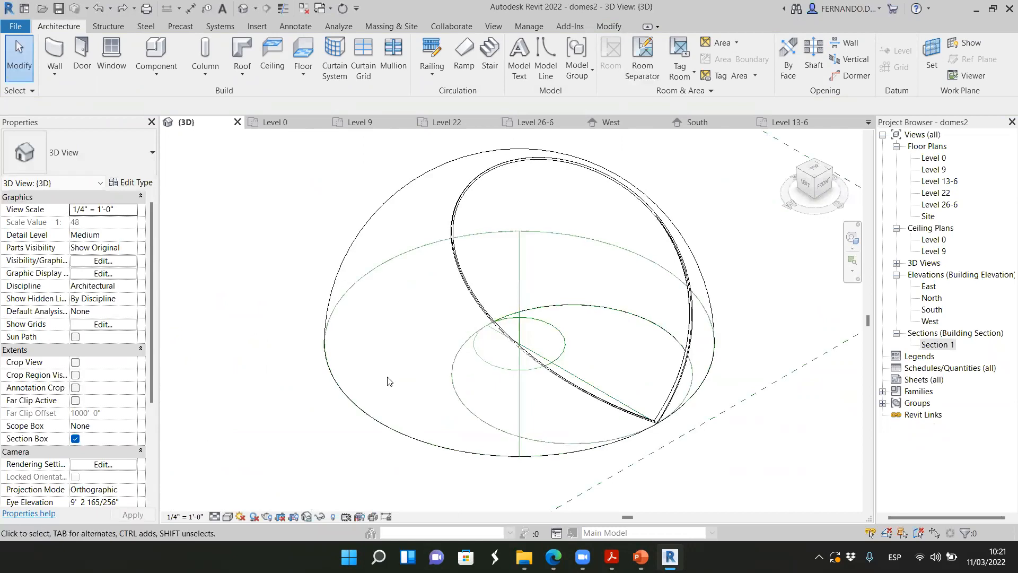
Hide the restored dome mass element in the 3D view
click(384, 418)
right_click(384, 419)
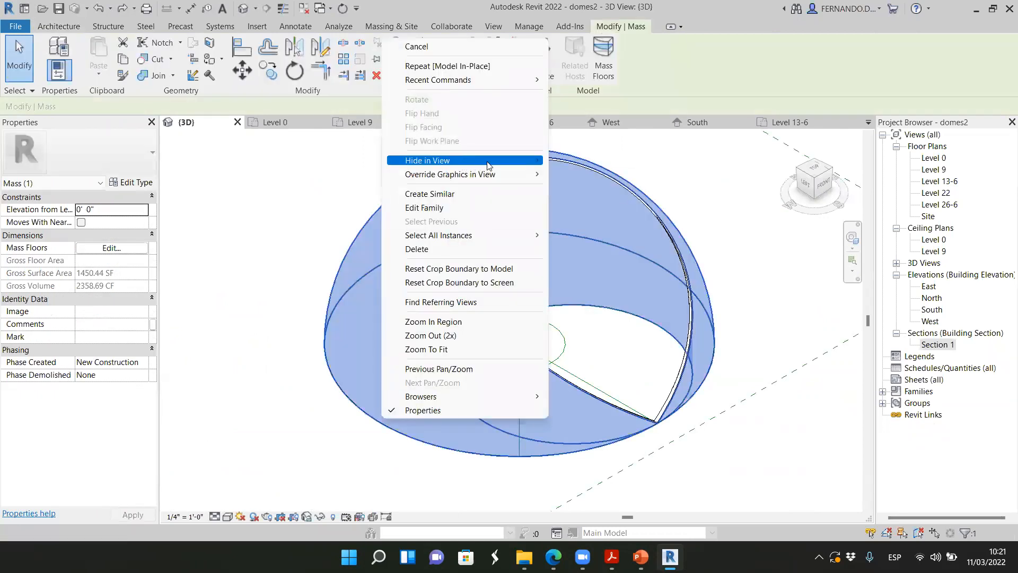
mouse_move(467, 160)
click(615, 160)
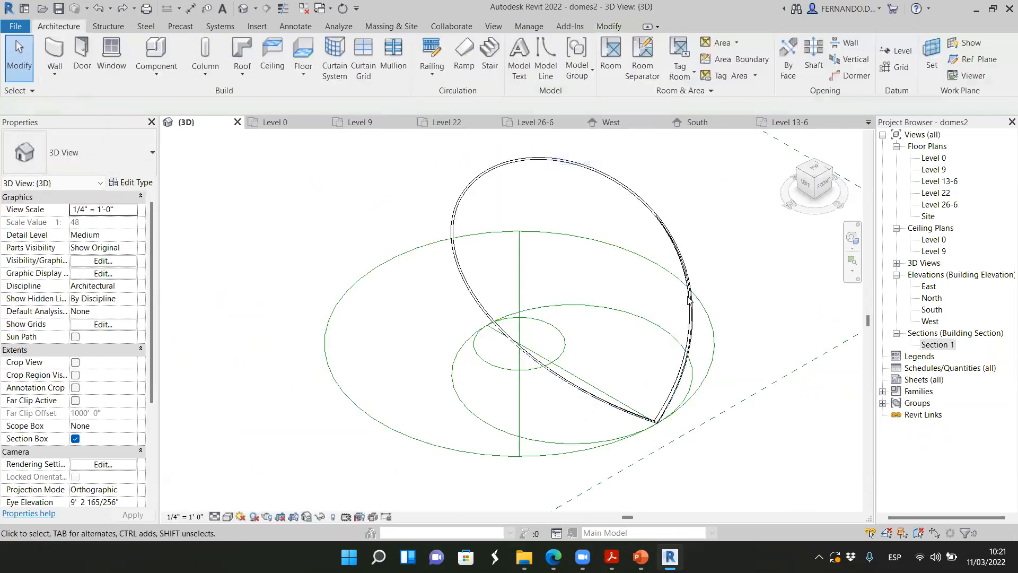
Create an assembly from the three rib columns with the proposed type name and deselect it
scroll(652, 212, up, 2)
click(684, 251)
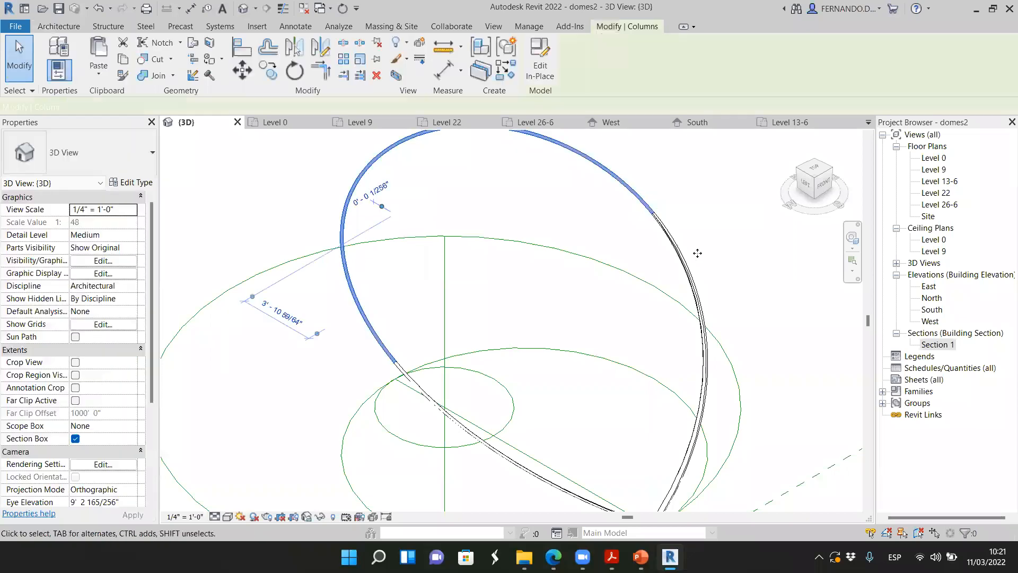
ctrl+click(687, 255)
ctrl+click(506, 457)
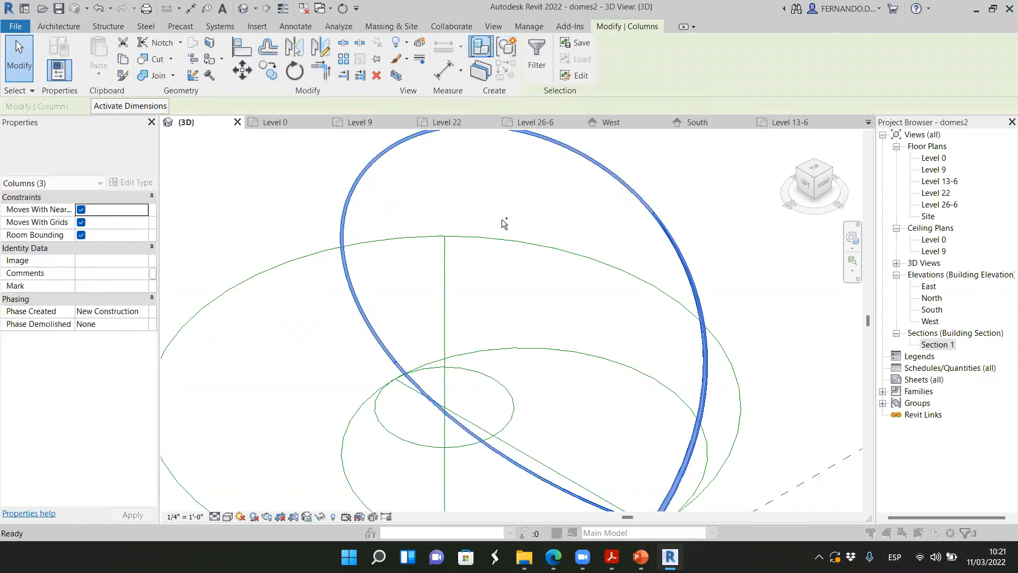
click(506, 48)
click(537, 330)
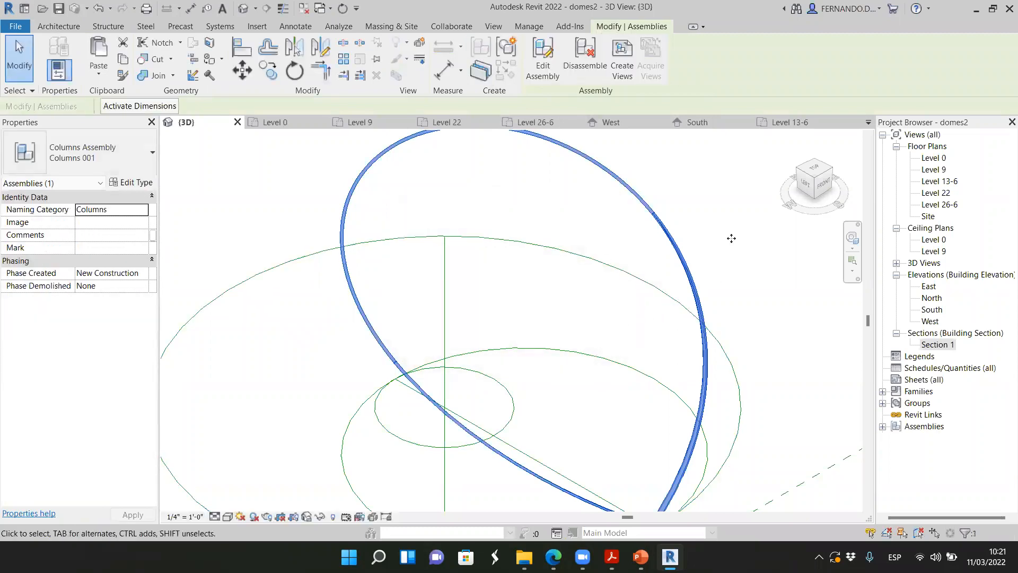
key(Escape)
Inspect the assembly's joints at the shared base point and where the upper ribs meet
scroll(647, 213, down, 2)
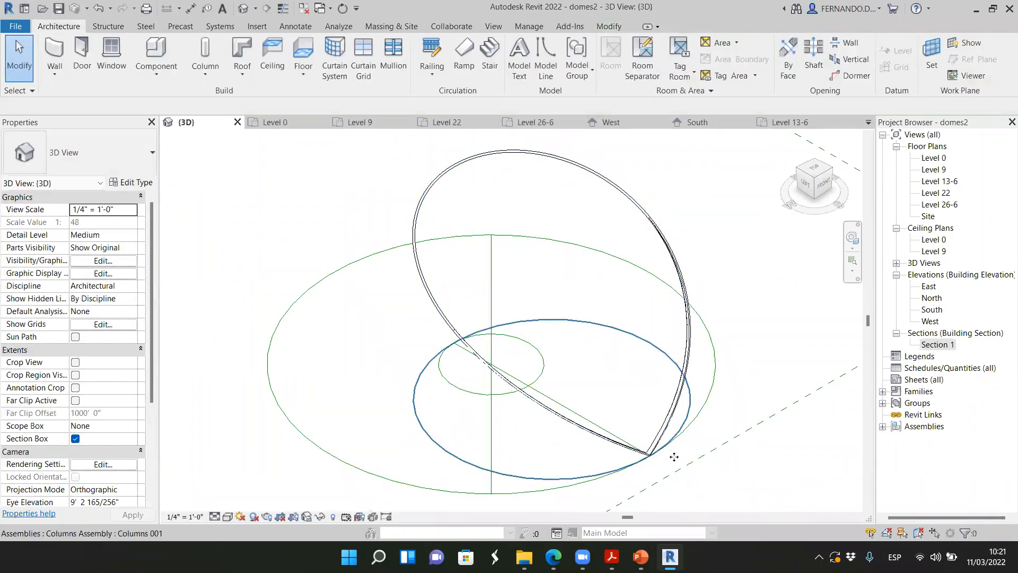
scroll(643, 441, up, 1)
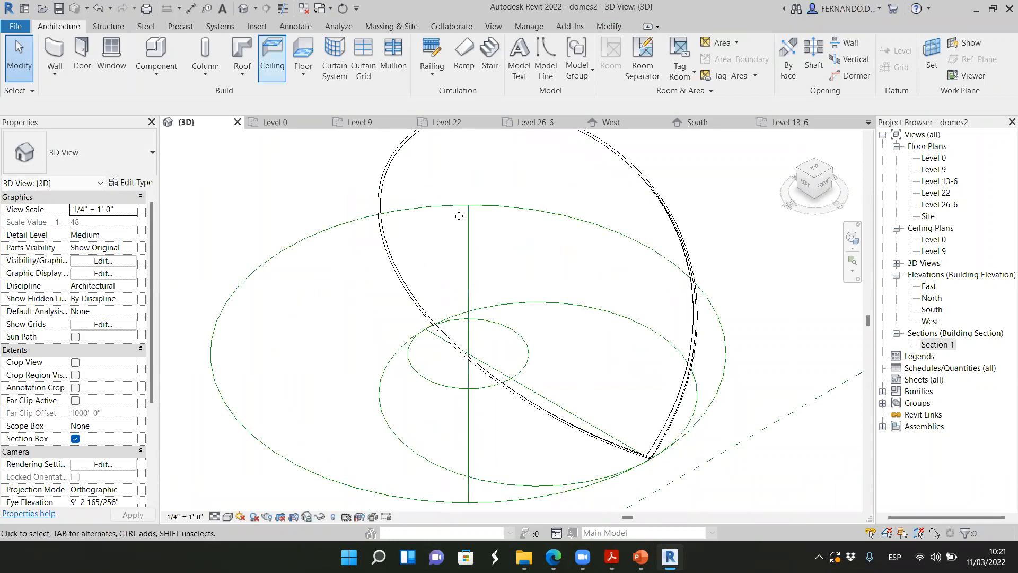
scroll(636, 464, up, 1)
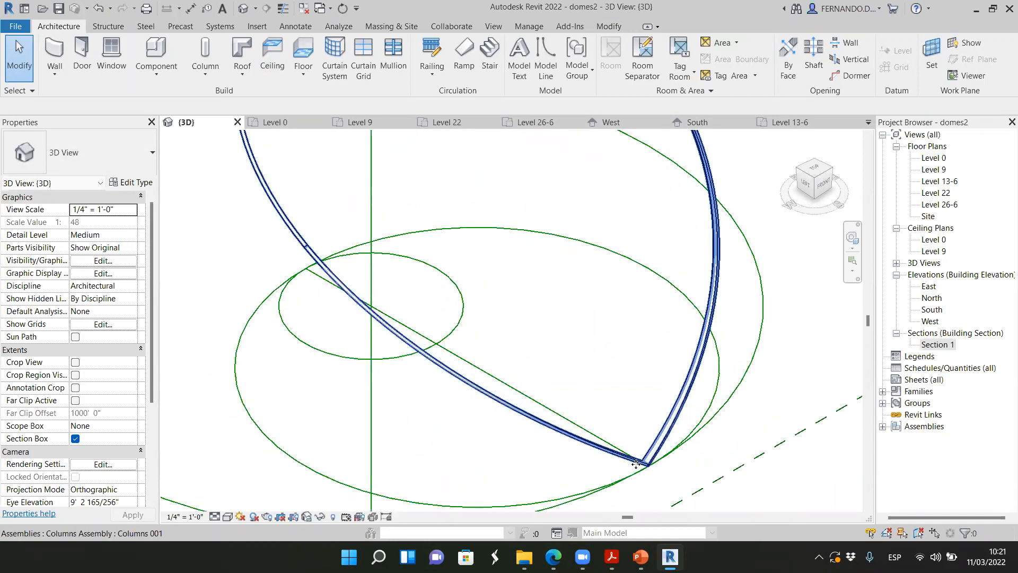
shift+middle_drag(652, 459, 681, 351)
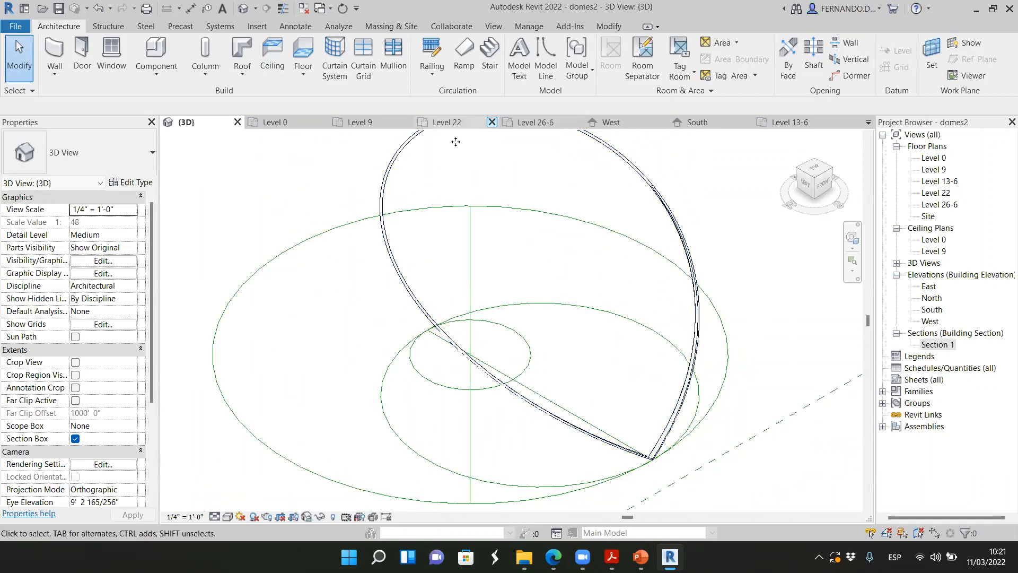
scroll(570, 199, up, 2)
scroll(570, 199, up, 4)
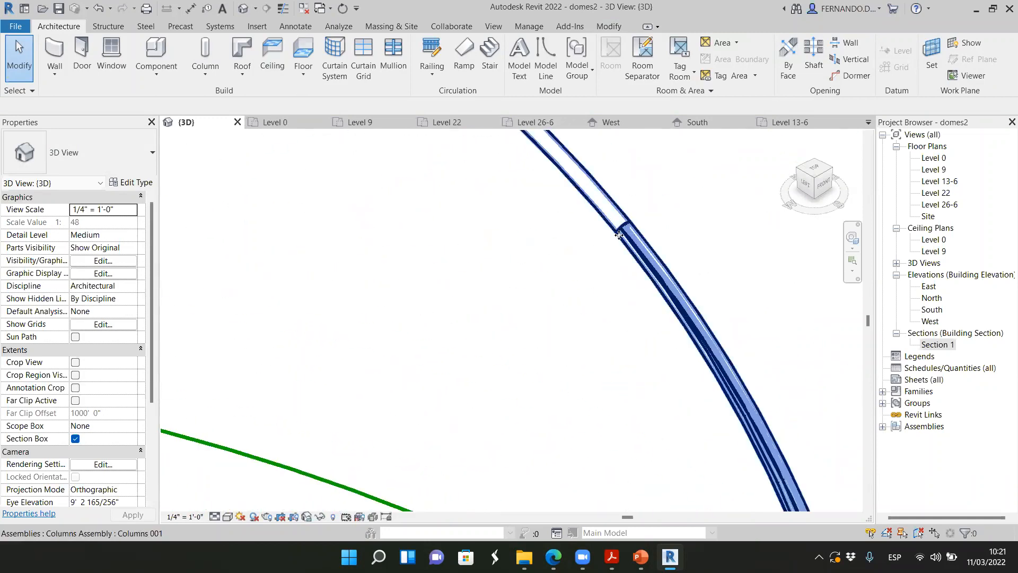
Examine how the rib assembly's upper segment meets the lower ribs along the curve
scroll(642, 230, up, 2)
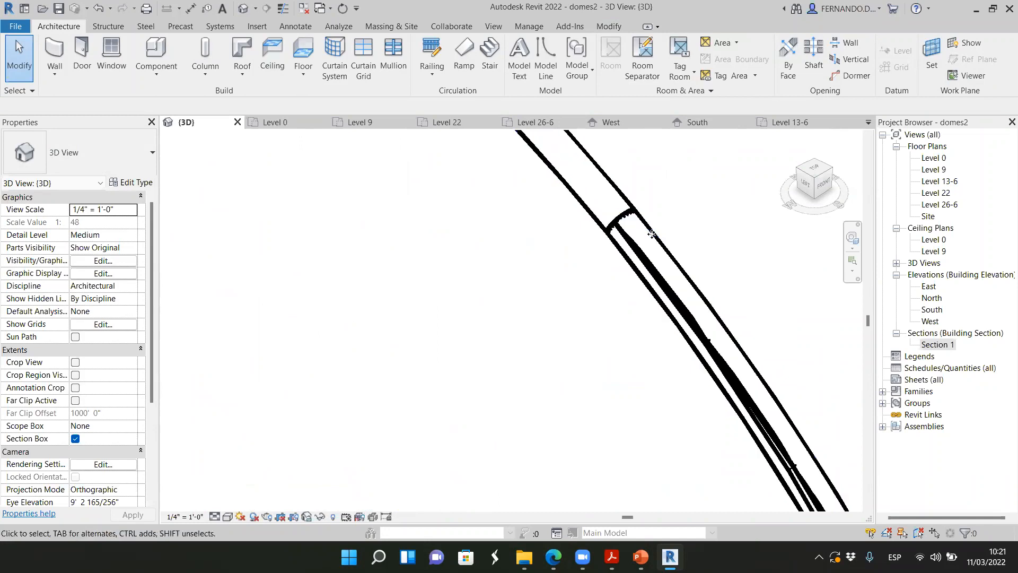
click(606, 186)
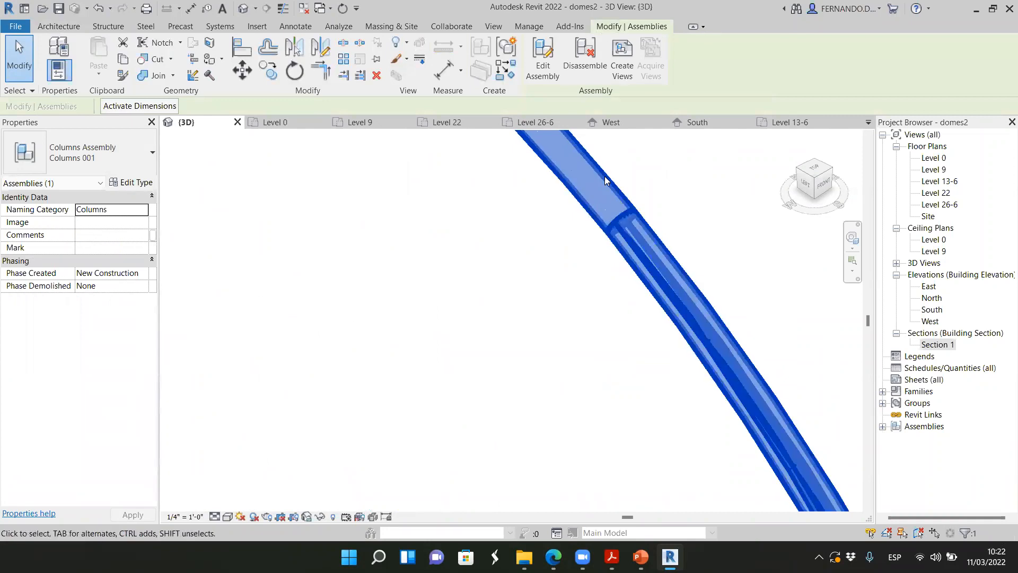
click(584, 277)
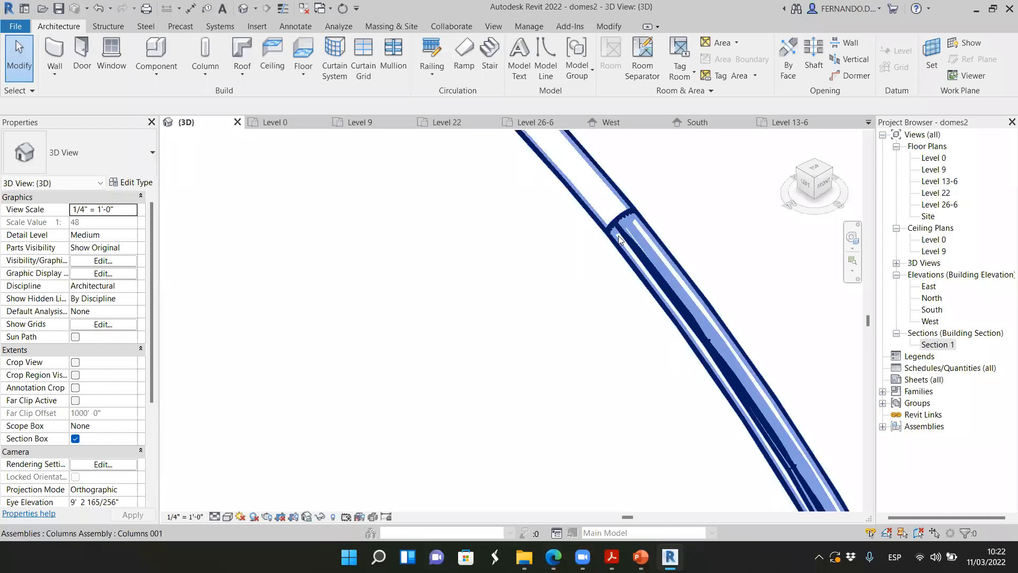
scroll(582, 229, down, 6)
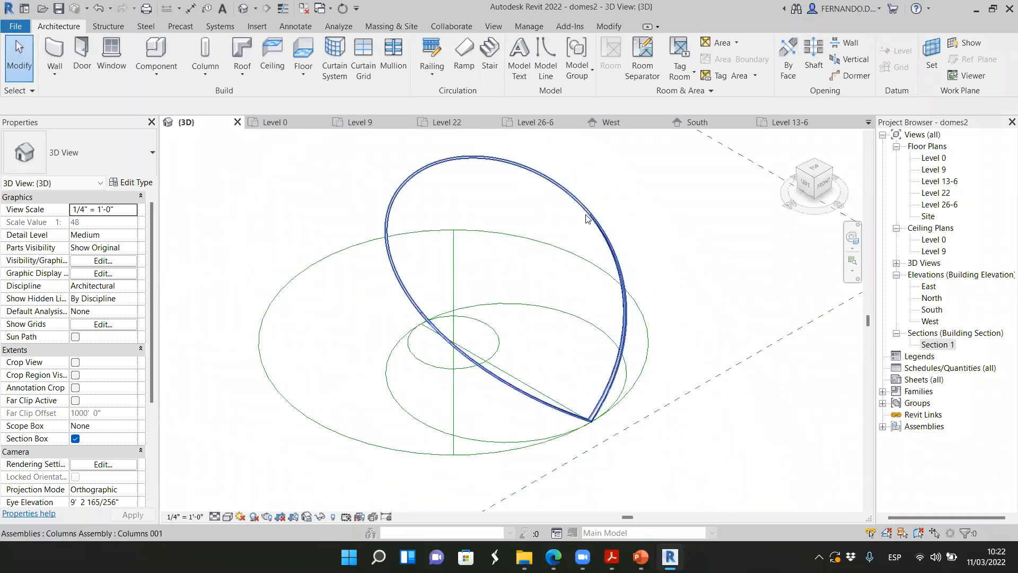
scroll(568, 387, up, 1)
scroll(321, 255, up, 3)
scroll(394, 329, down, 7)
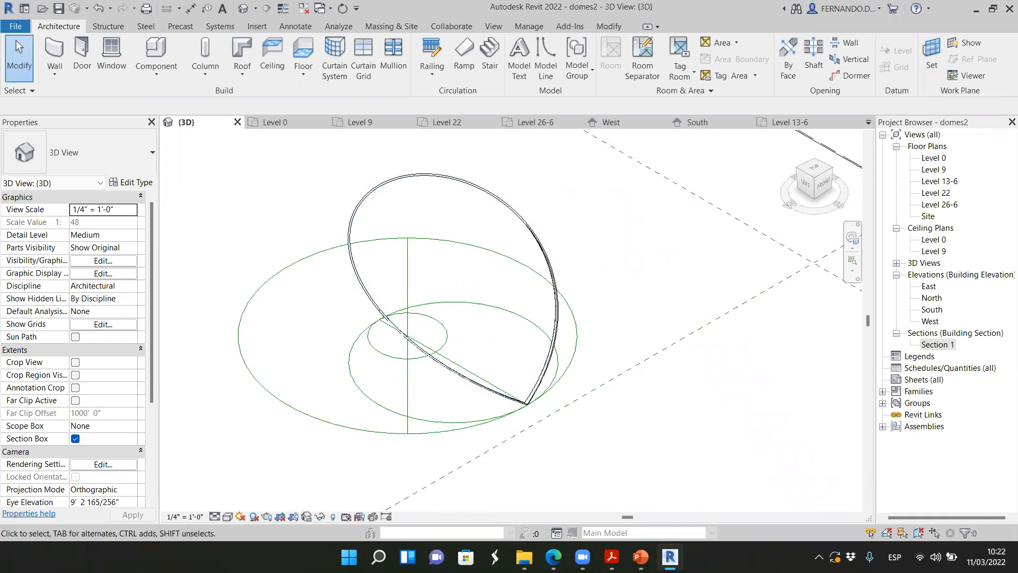
Switch to Edge and view the Bing reference photos of the Boadilla del Monte palace dome
mouse_move(553, 557)
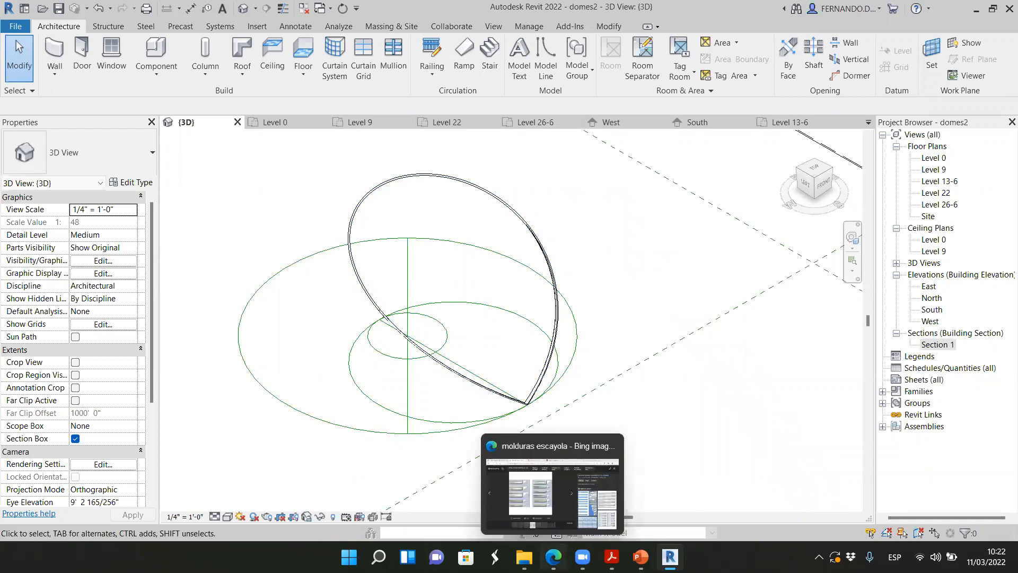
click(552, 493)
key(alt+Left)
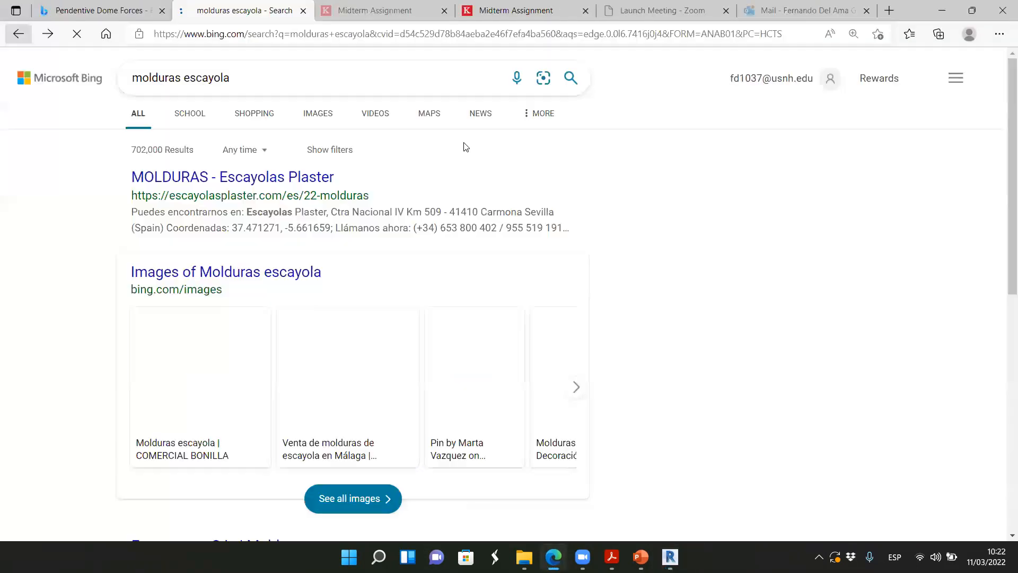
key(alt+Left)
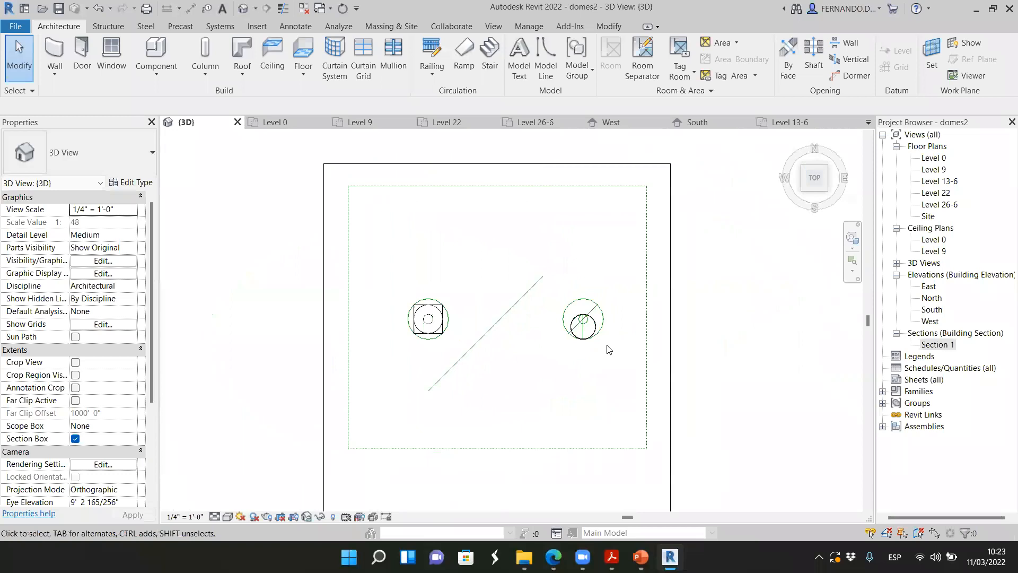
scroll(609, 349, up, 5)
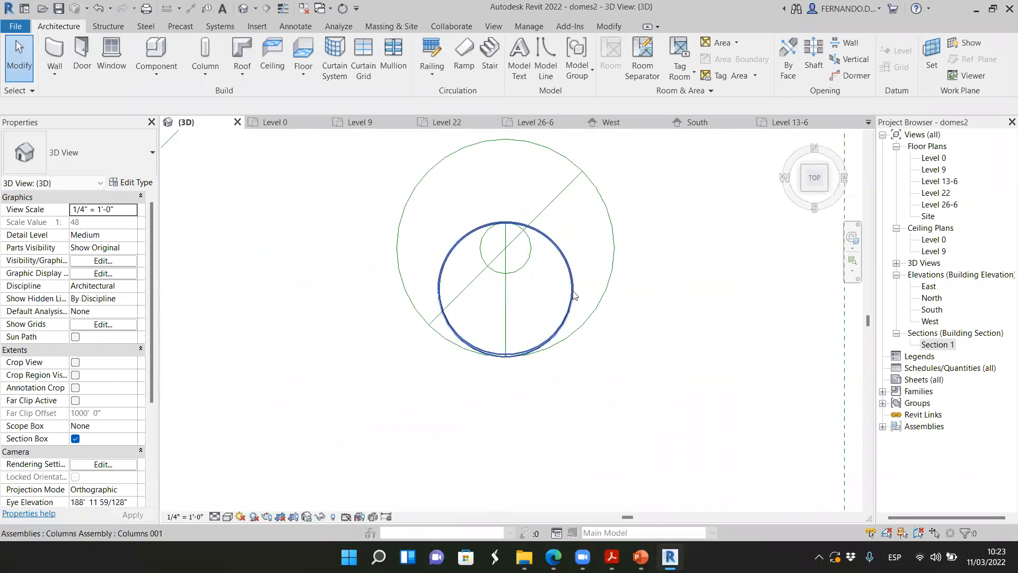
Examine the rib assembly's overall shape from above and from oblique angles
scroll(575, 296, up, 3)
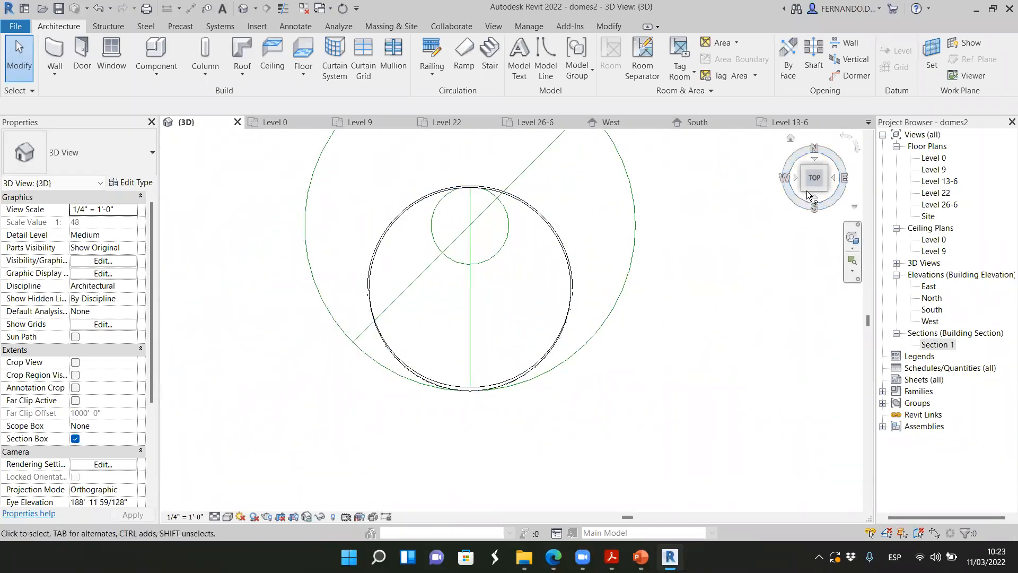
drag(815, 188, 830, 149)
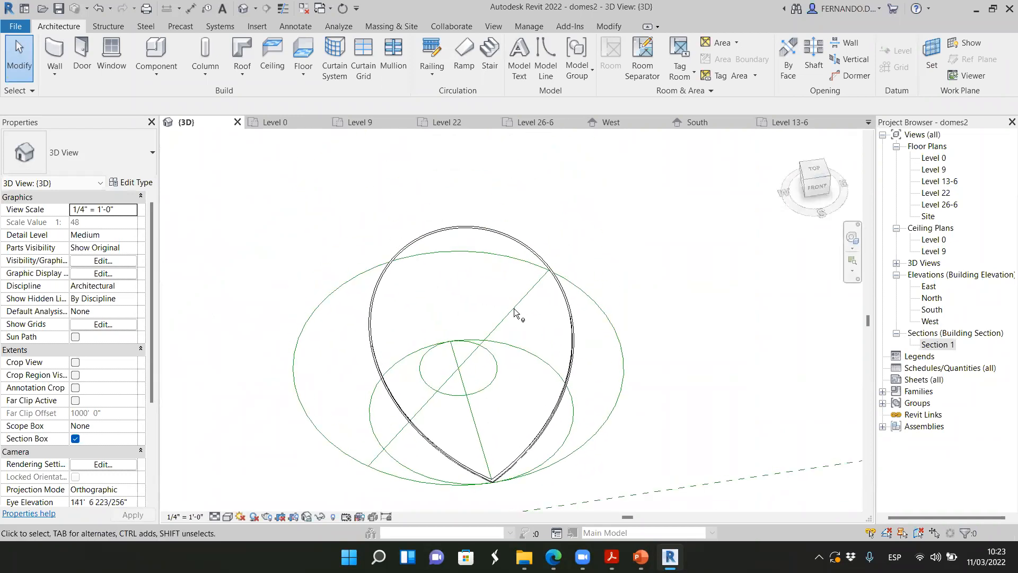
scroll(512, 306, down, 3)
click(803, 181)
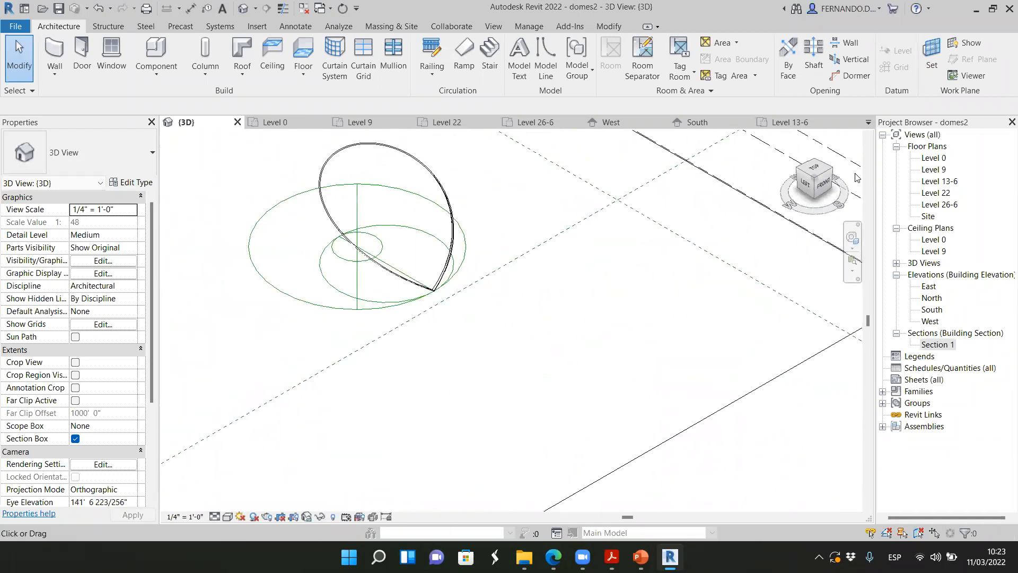
scroll(435, 289, up, 4)
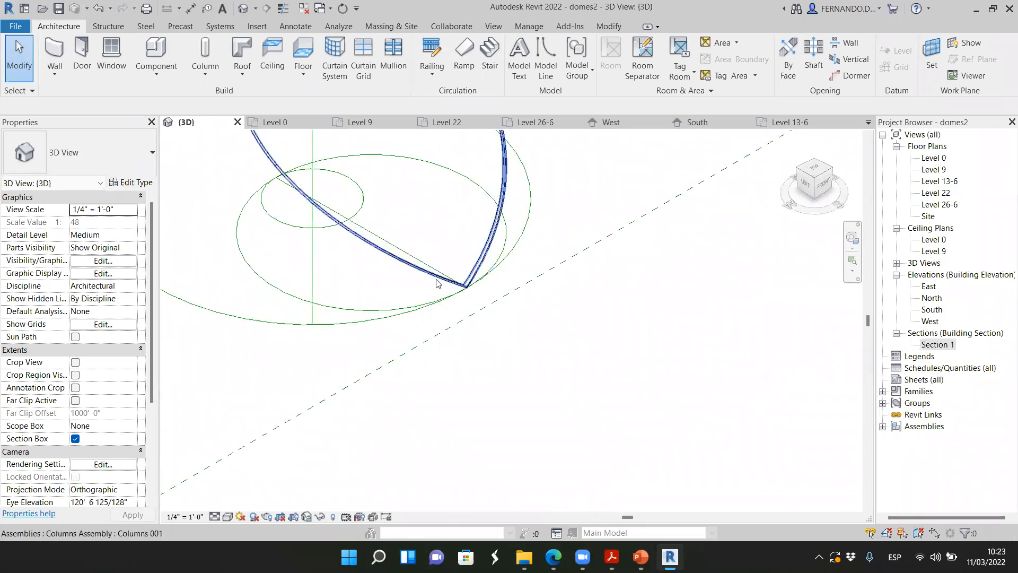
Try to array the rib assembly in the top orientation of the 3D view
click(814, 169)
scroll(584, 339, up, 6)
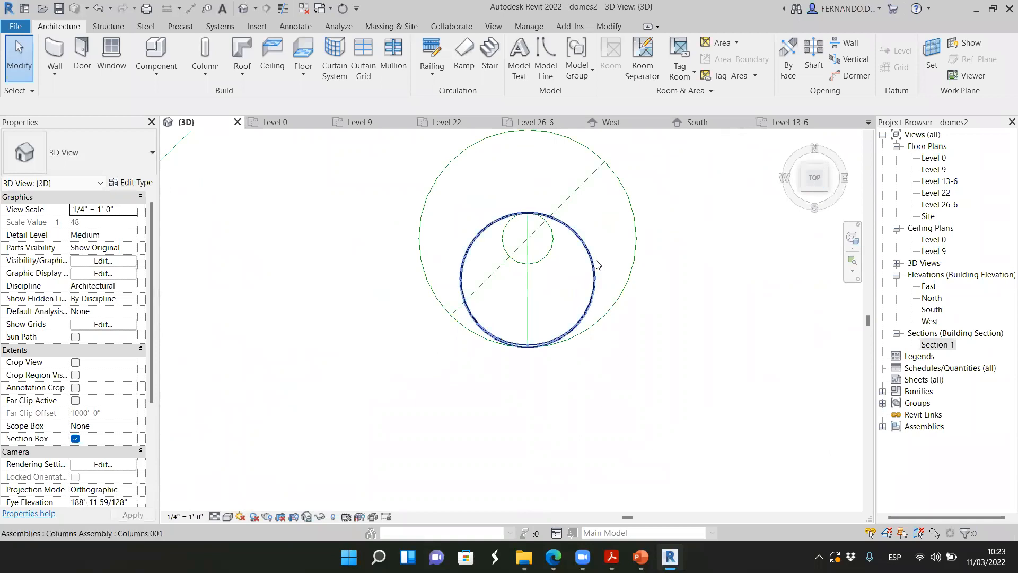
click(596, 265)
scroll(446, 438, down, 1)
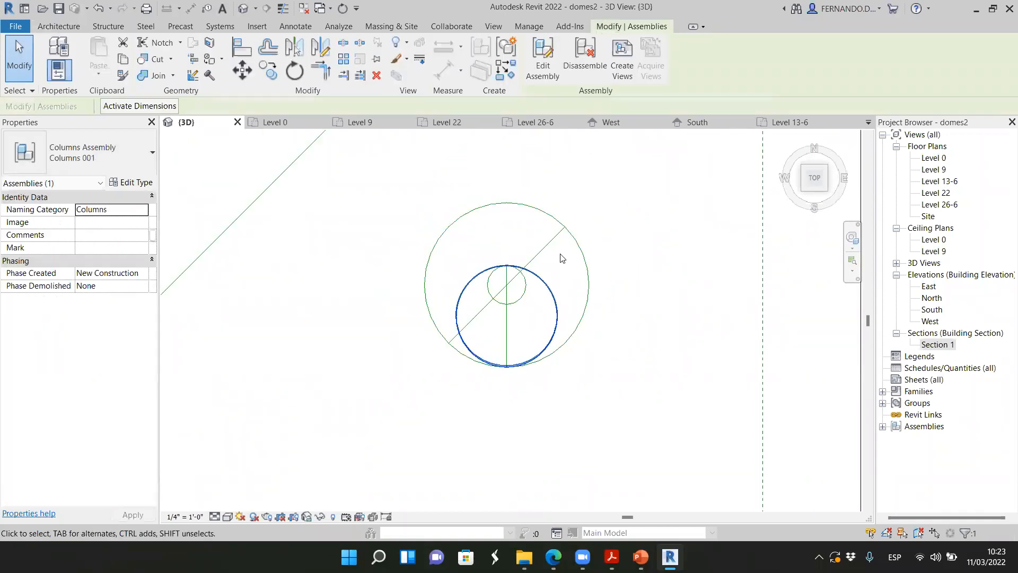
click(343, 59)
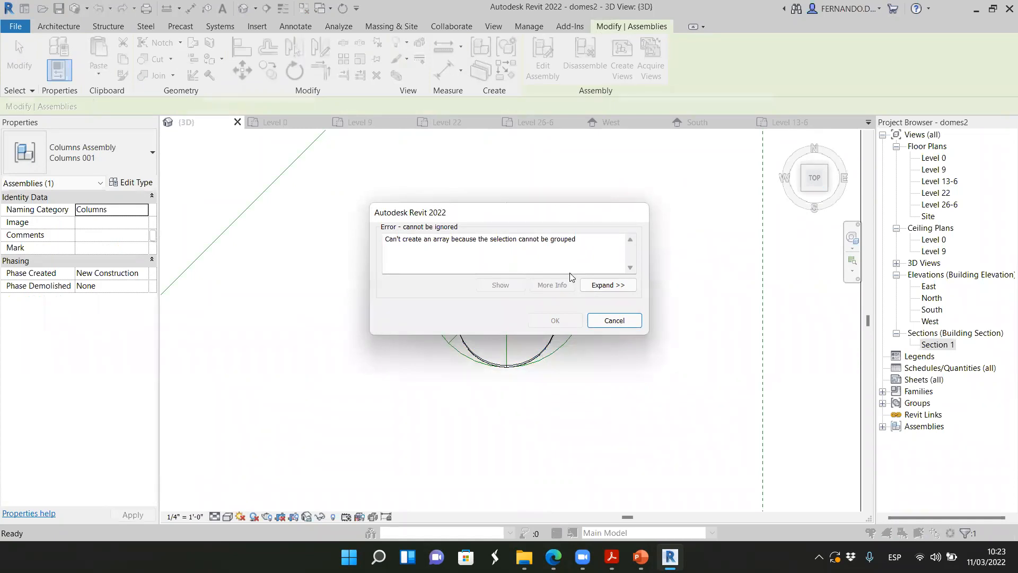
click(610, 321)
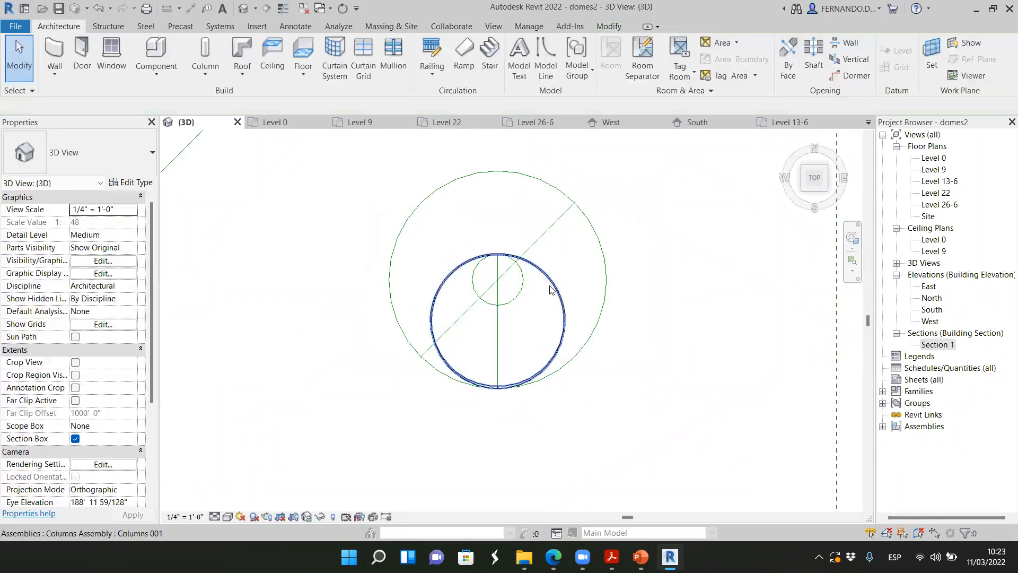
click(552, 289)
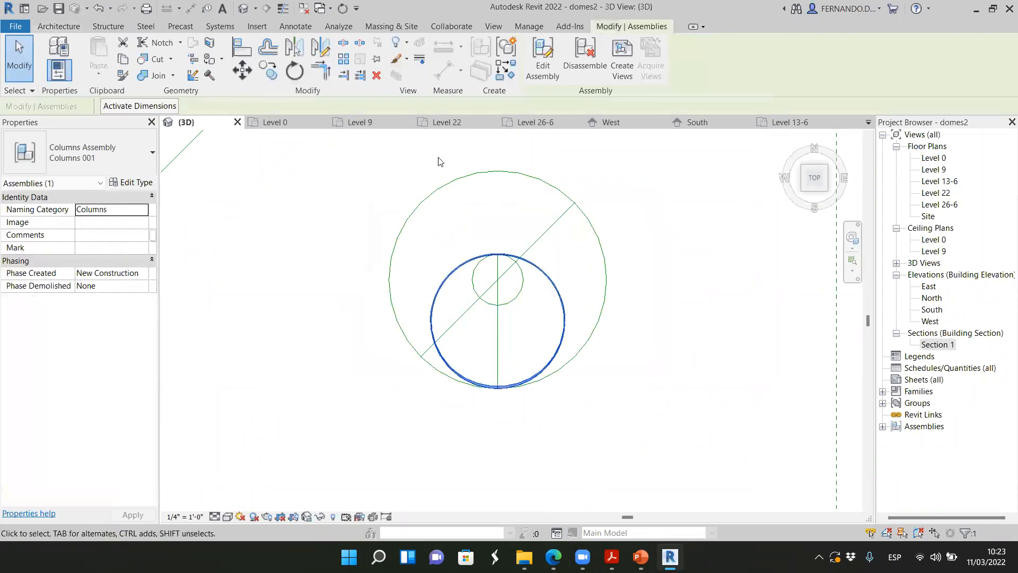
click(344, 59)
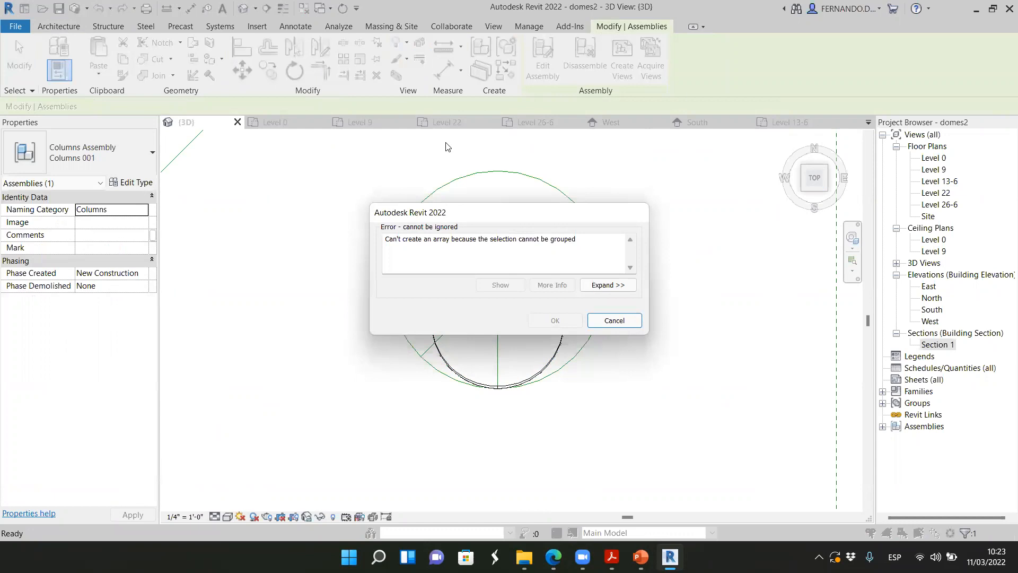
click(604, 321)
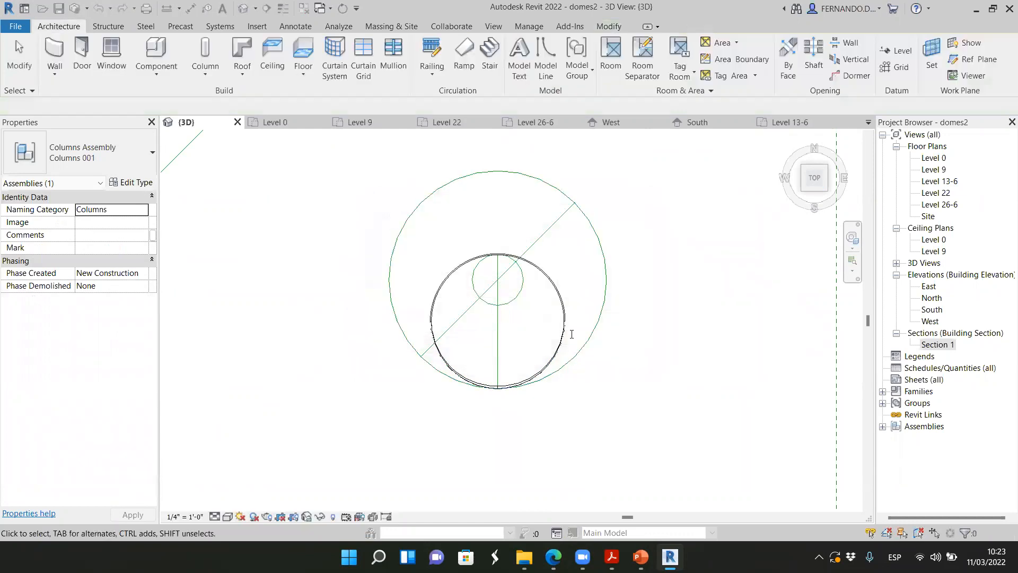
Look through the Level 22 and Level 26-6 floor plans, and stay on Level 26-6 at the dome
scroll(543, 289, up, 5)
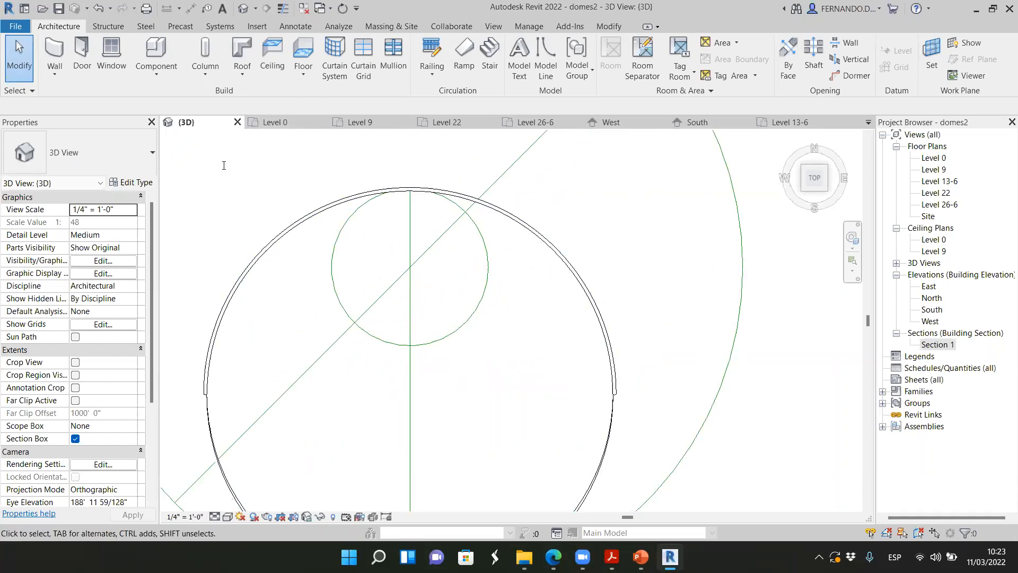
scroll(488, 228, down, 3)
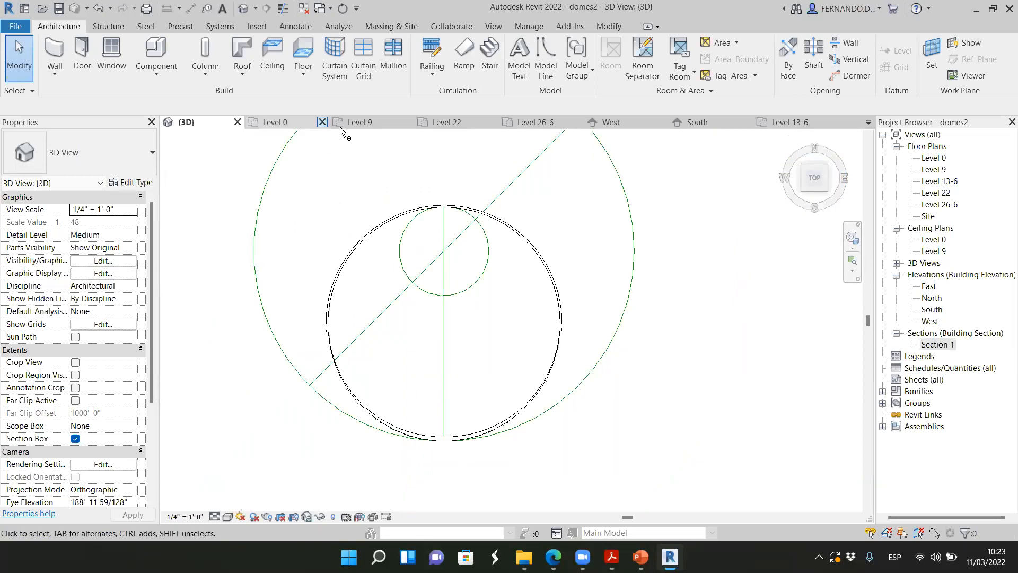
click(451, 123)
scroll(459, 277, down, 2)
scroll(387, 252, down, 4)
middle_drag(581, 256, 408, 256)
scroll(371, 249, up, 4)
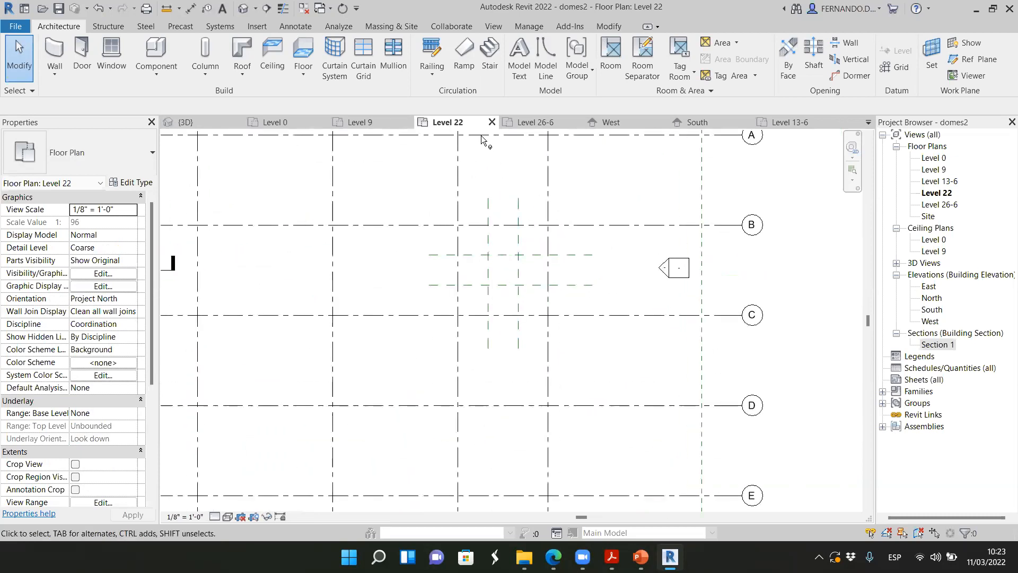
click(536, 122)
scroll(336, 265, down, 5)
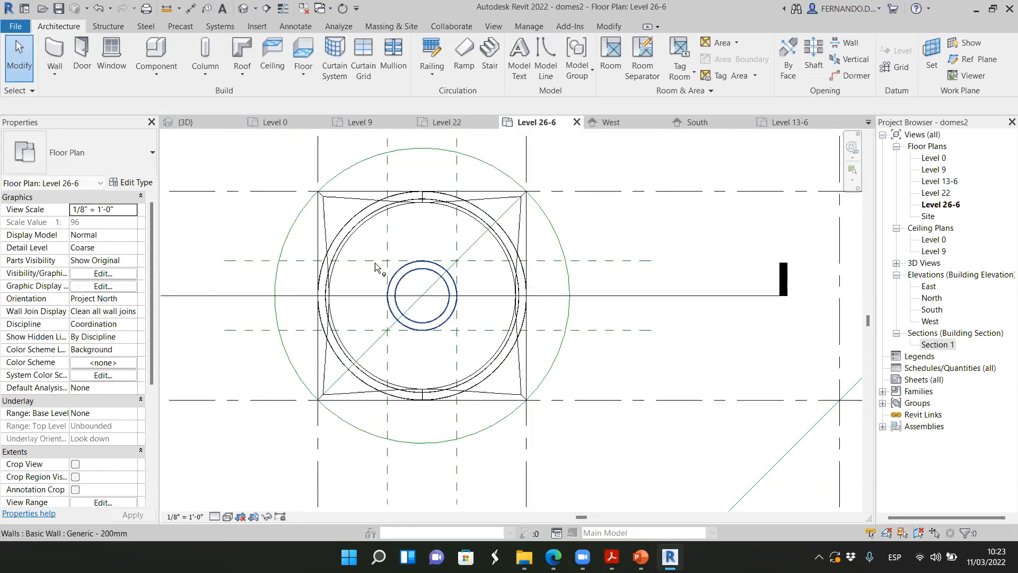
scroll(618, 263, up, 5)
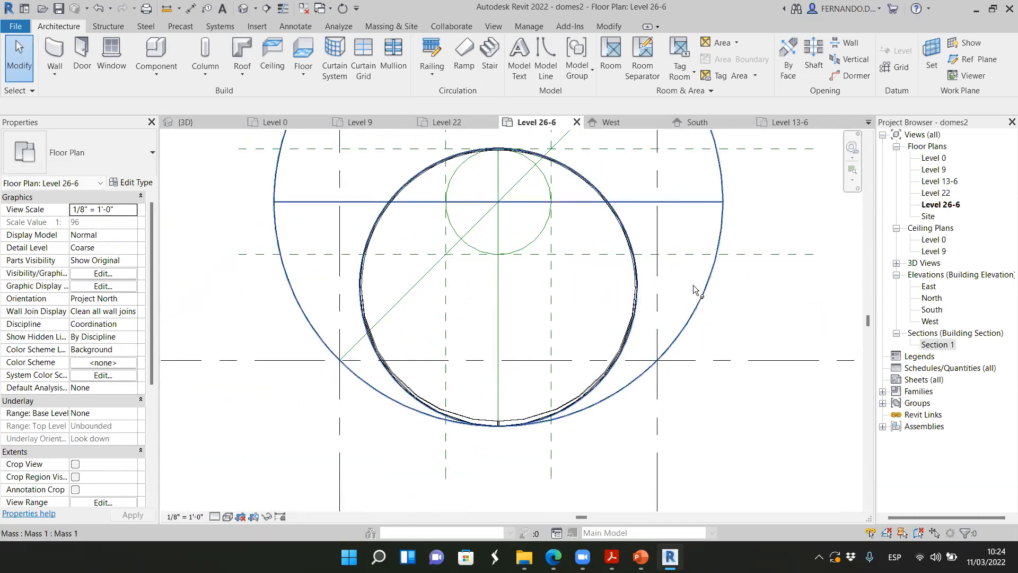
Try to array the rib assembly in the Level 26-6 floor plan
scroll(641, 282, up, 3)
click(635, 298)
scroll(548, 312, down, 1)
scroll(550, 312, down, 3)
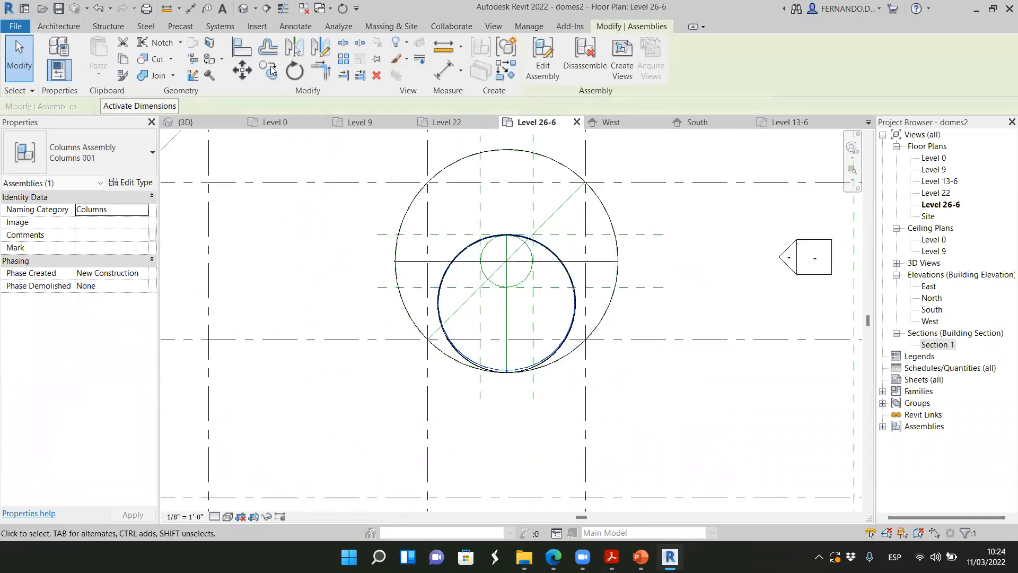
click(345, 60)
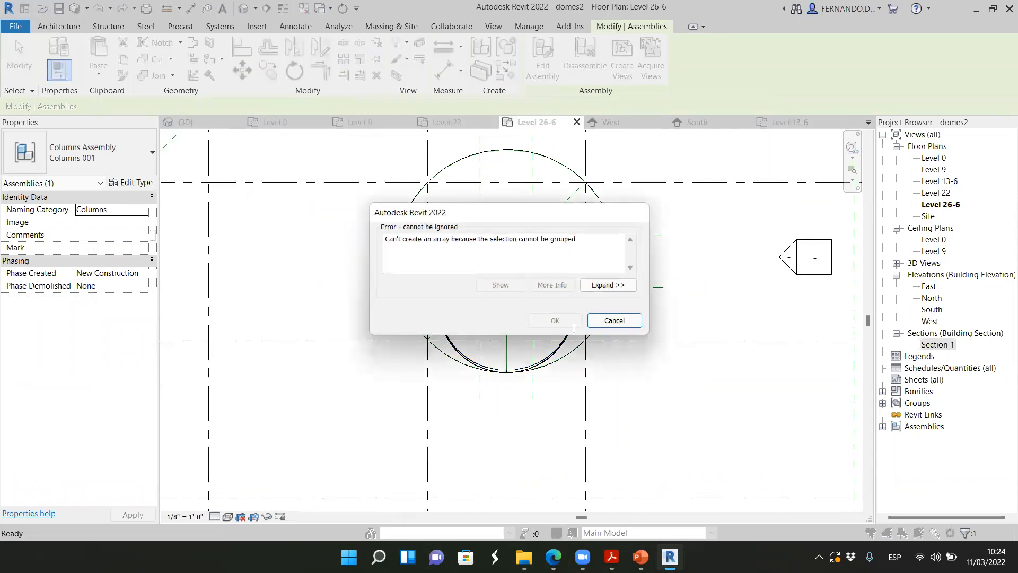
click(614, 321)
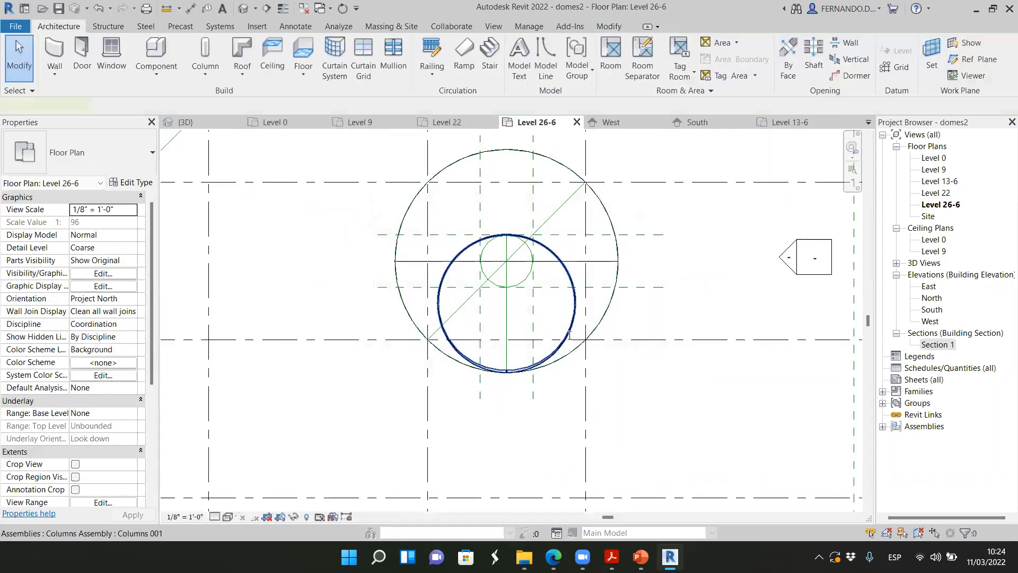
Try to create a group from the rib assembly and deselect it
click(569, 331)
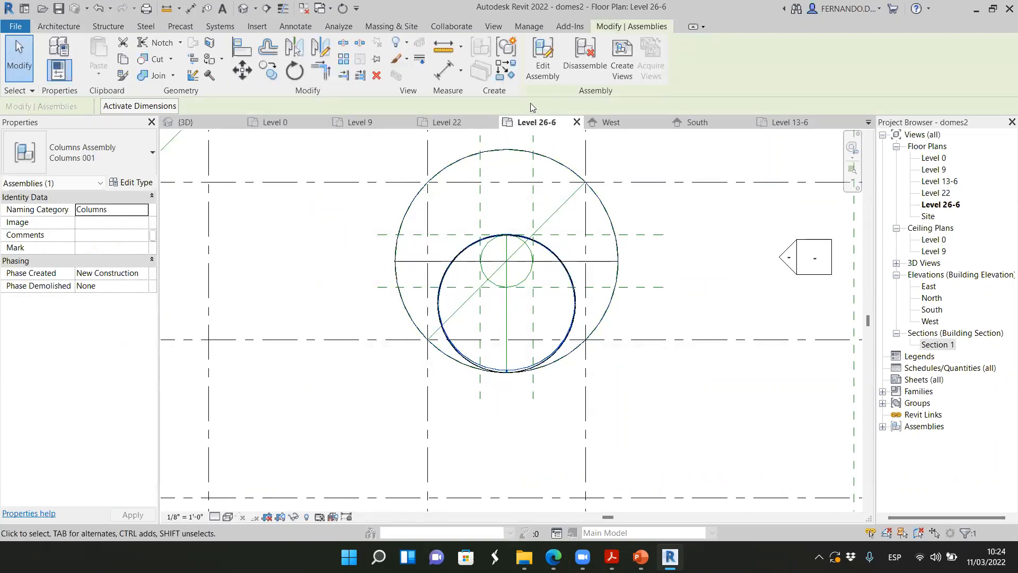
click(506, 49)
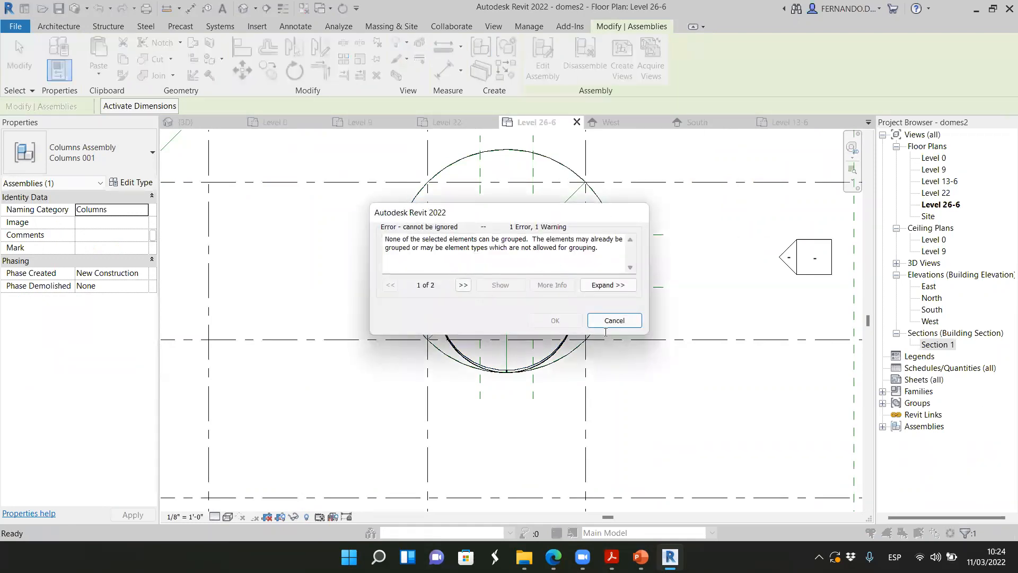
click(607, 321)
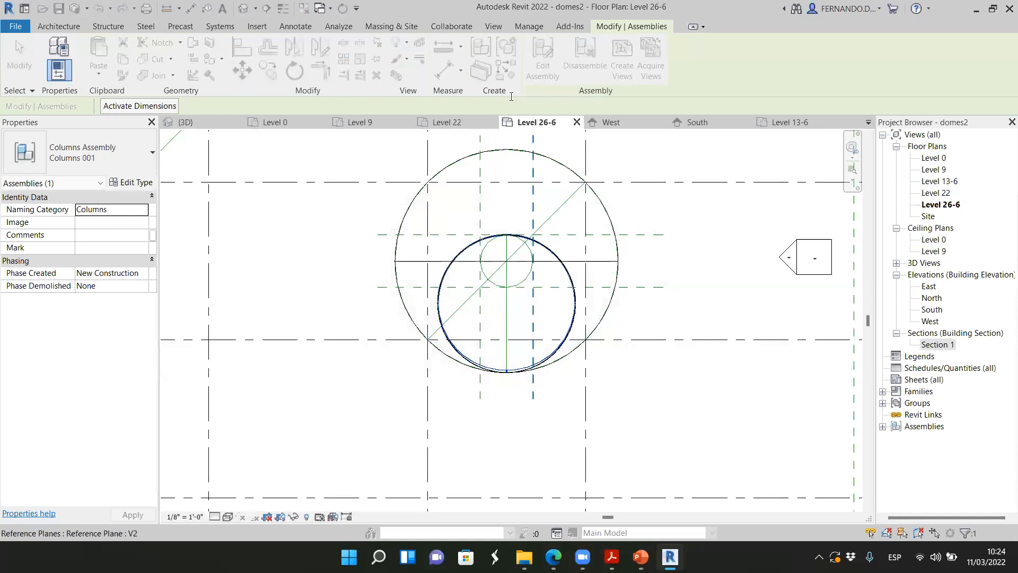
click(680, 211)
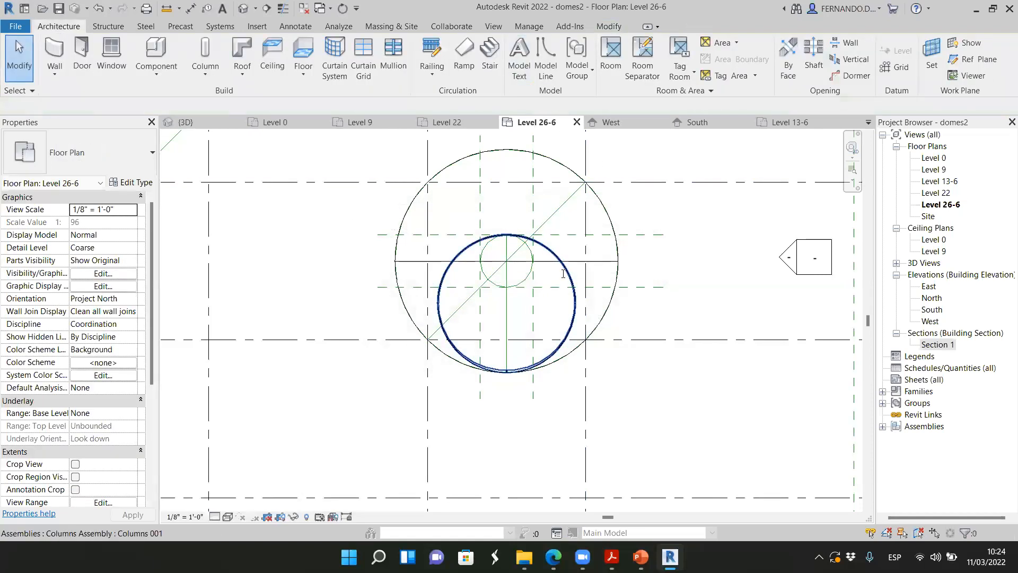
Undo the rib assembly in the Level 26-6 floor plan
key(ctrl+z)
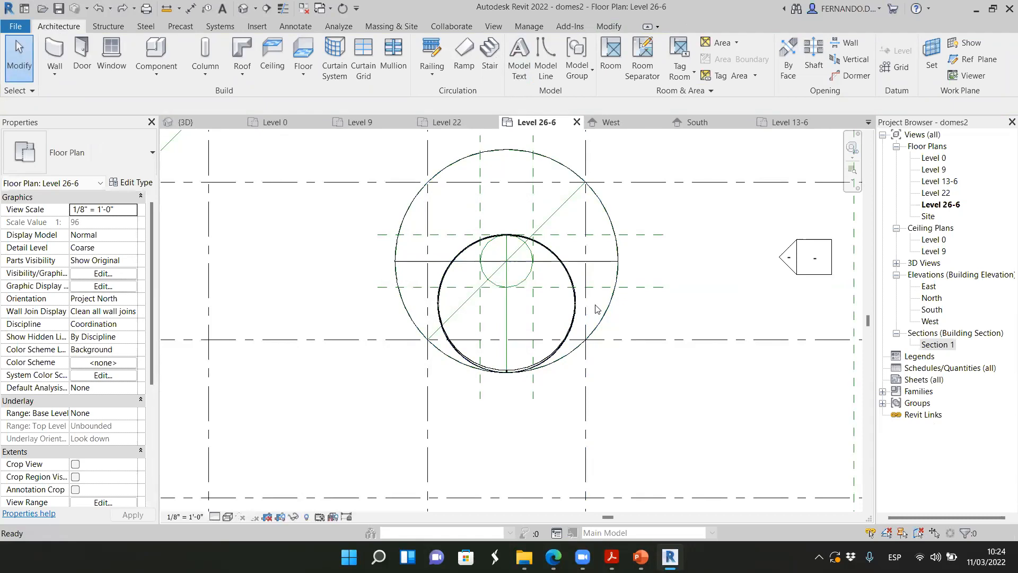
click(575, 289)
click(625, 385)
key(ctrl+z)
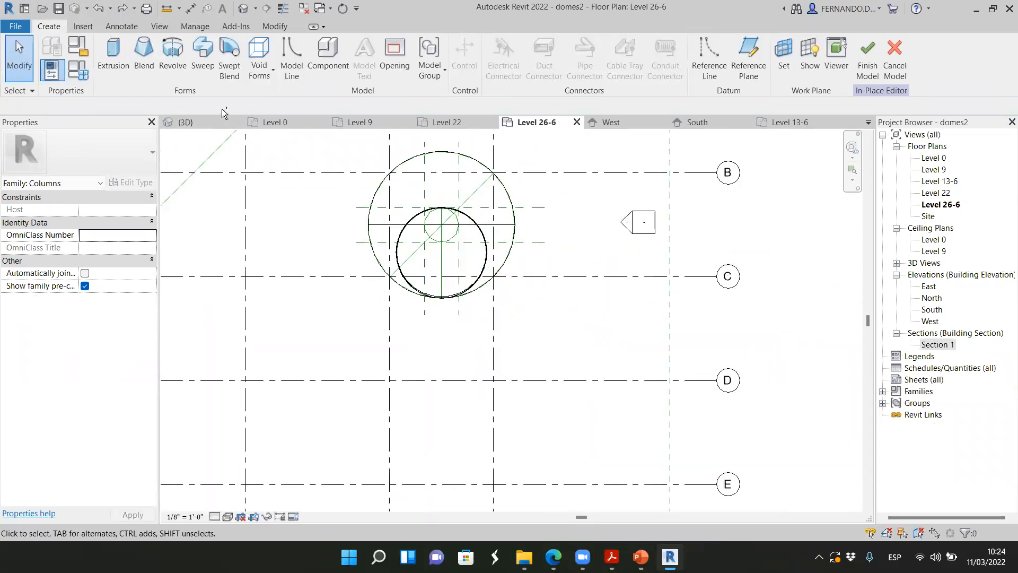
Redo the last rib's swept blend and finish its in-place column model
click(229, 66)
scroll(443, 265, up, 2)
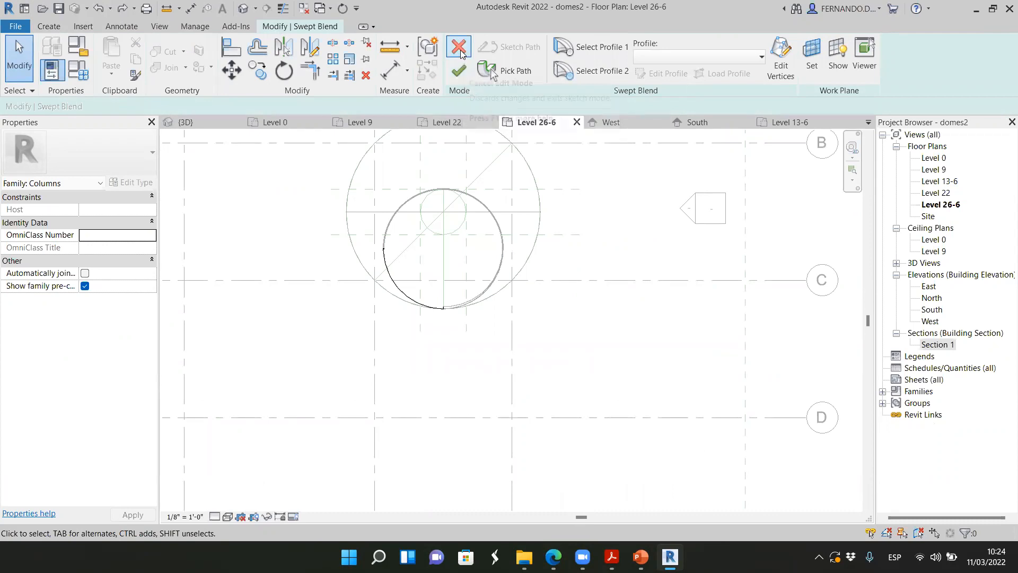
click(125, 10)
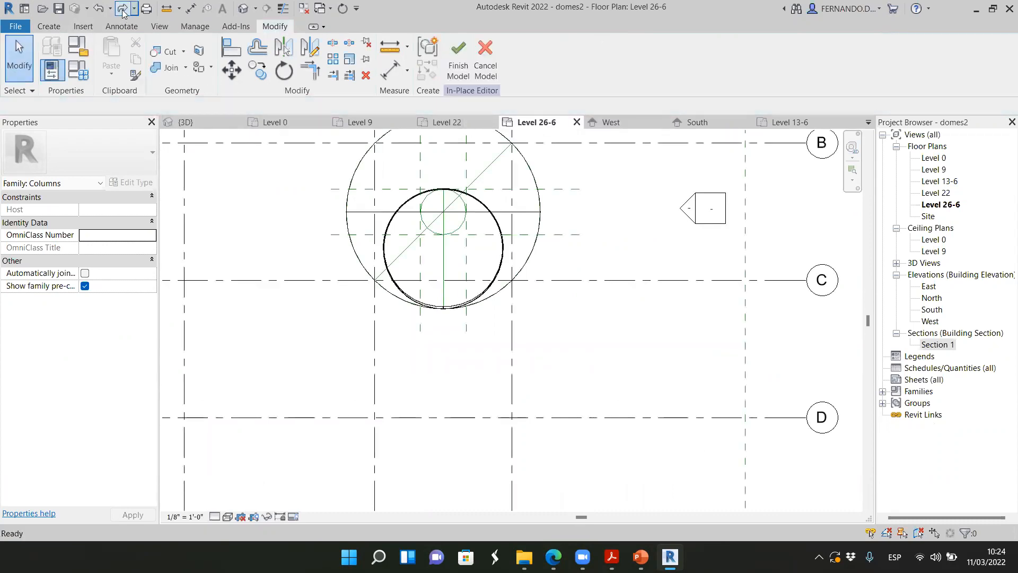
click(459, 56)
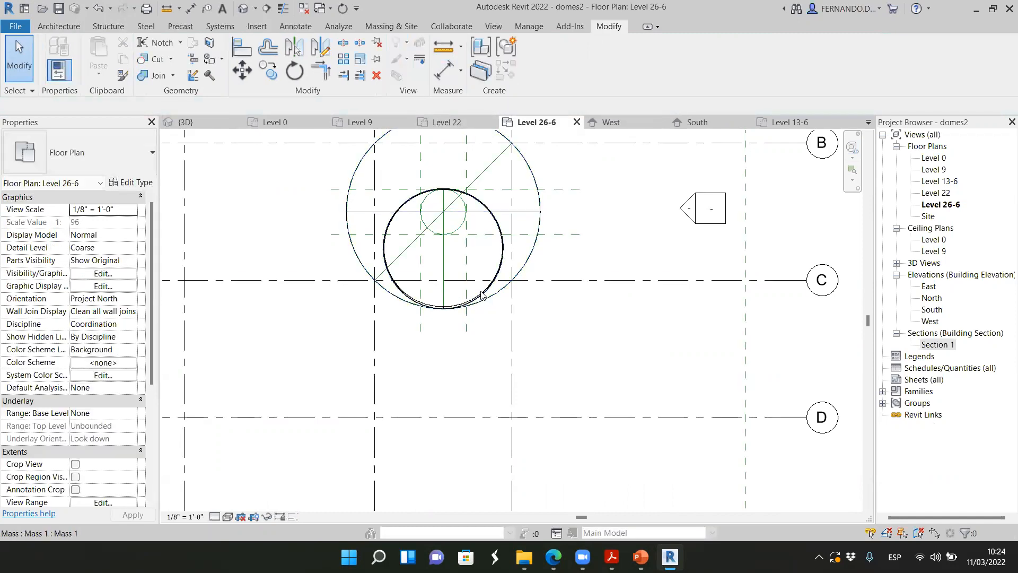
Hide the large circular model line around the dome in the Level 26-6 floor plan
scroll(481, 294, up, 4)
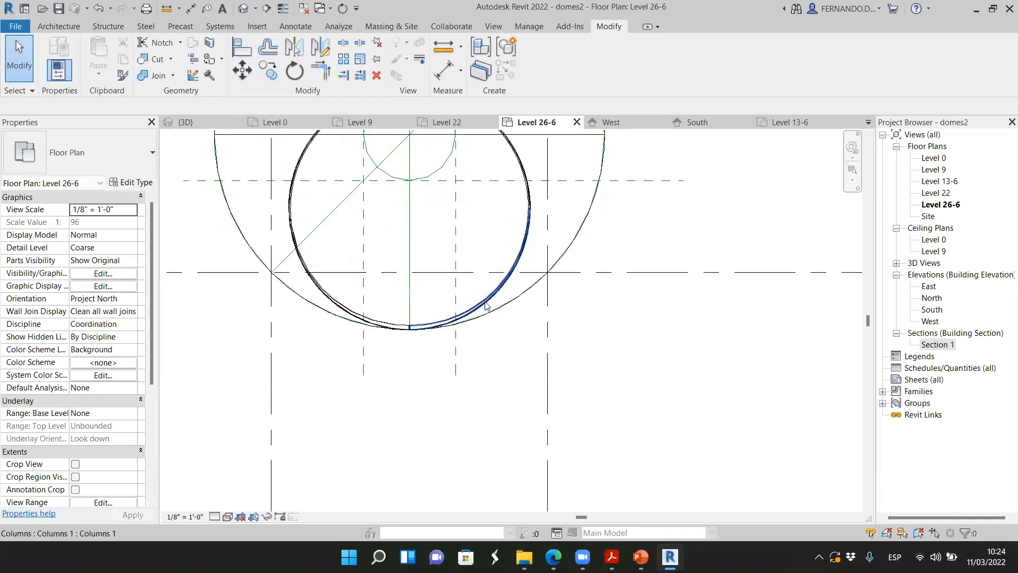
click(528, 296)
right_click(527, 297)
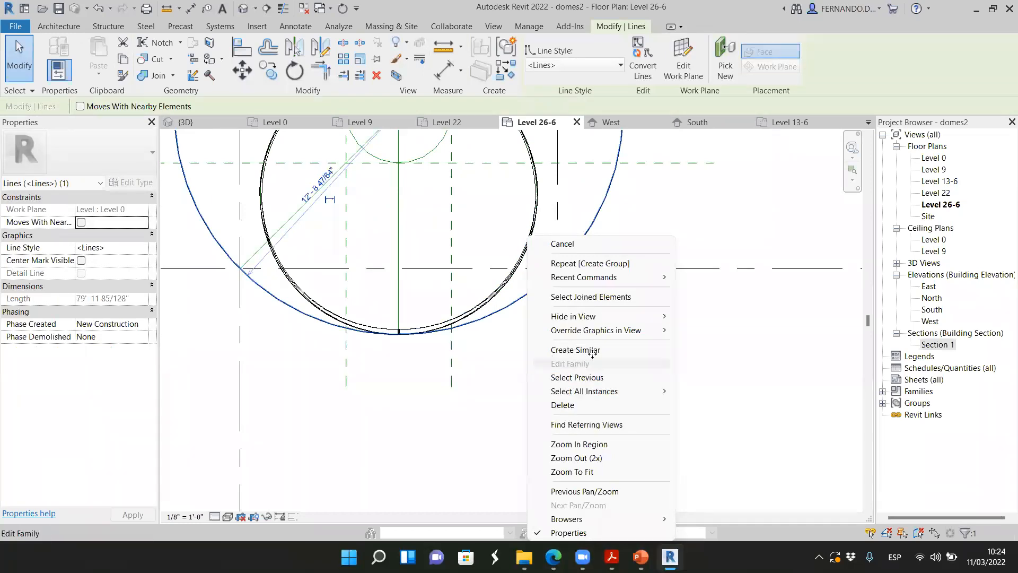
mouse_move(642, 316)
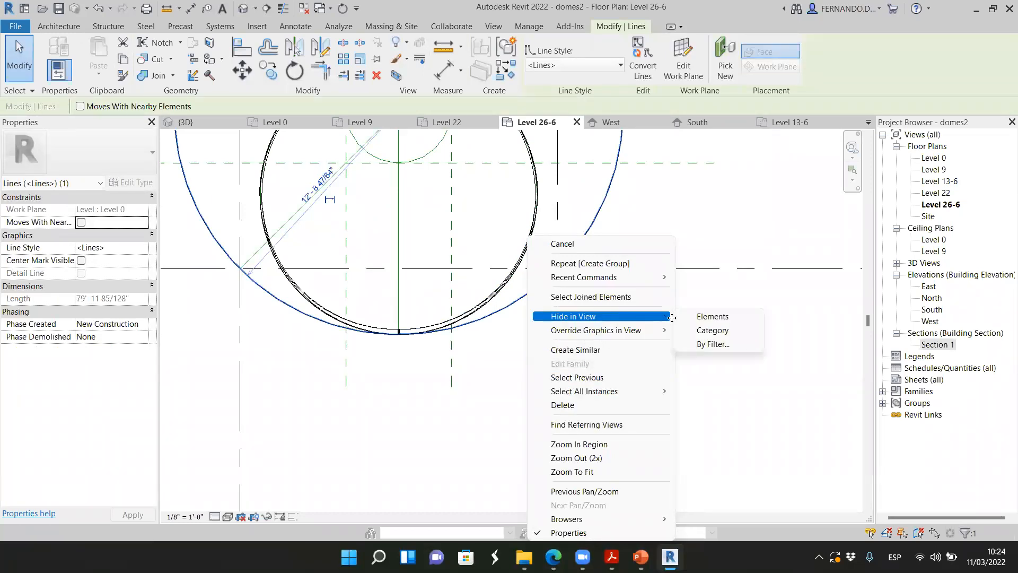
click(713, 317)
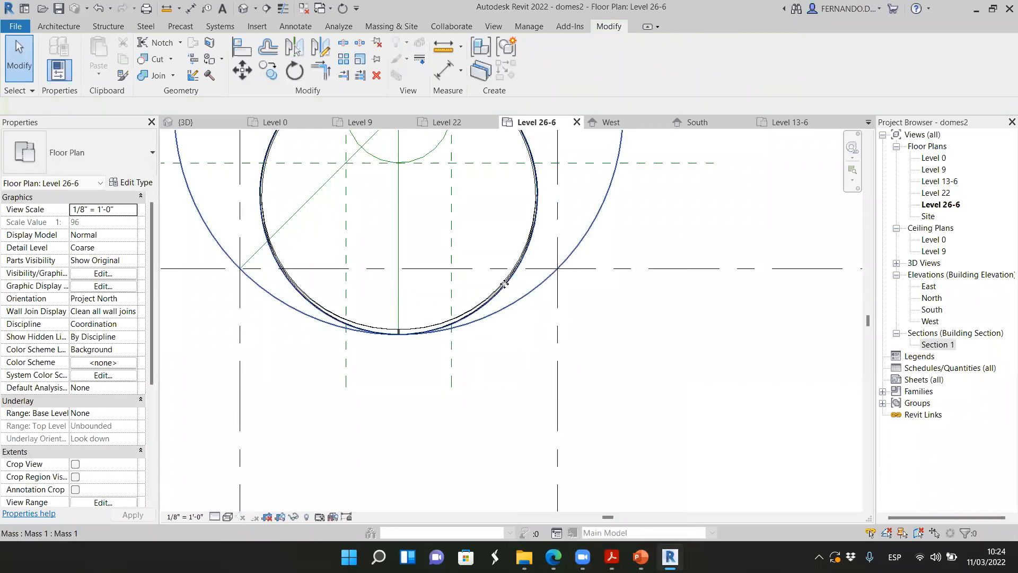
click(436, 322)
scroll(502, 384, down, 3)
scroll(510, 192, up, 3)
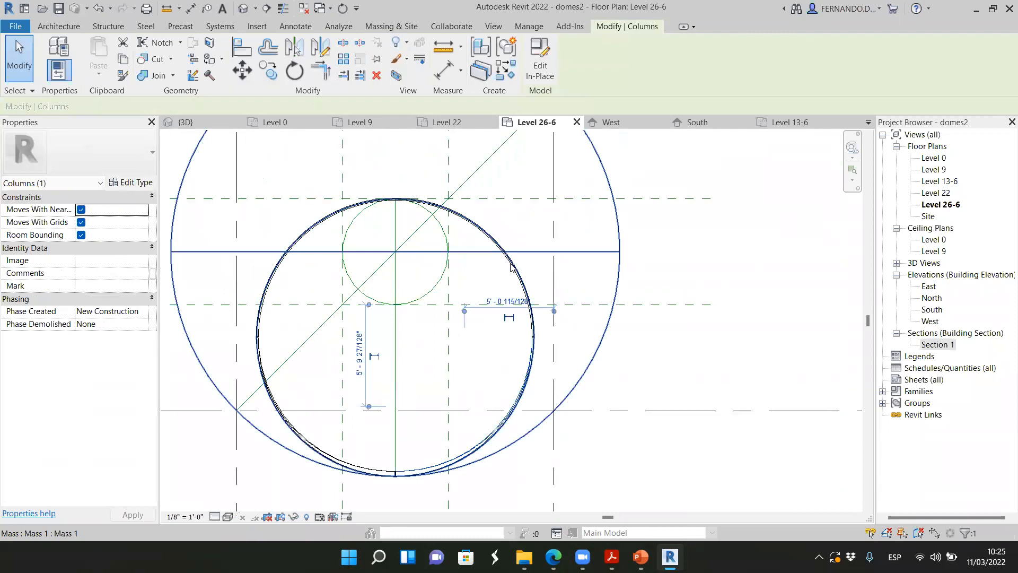
ctrl+click(297, 430)
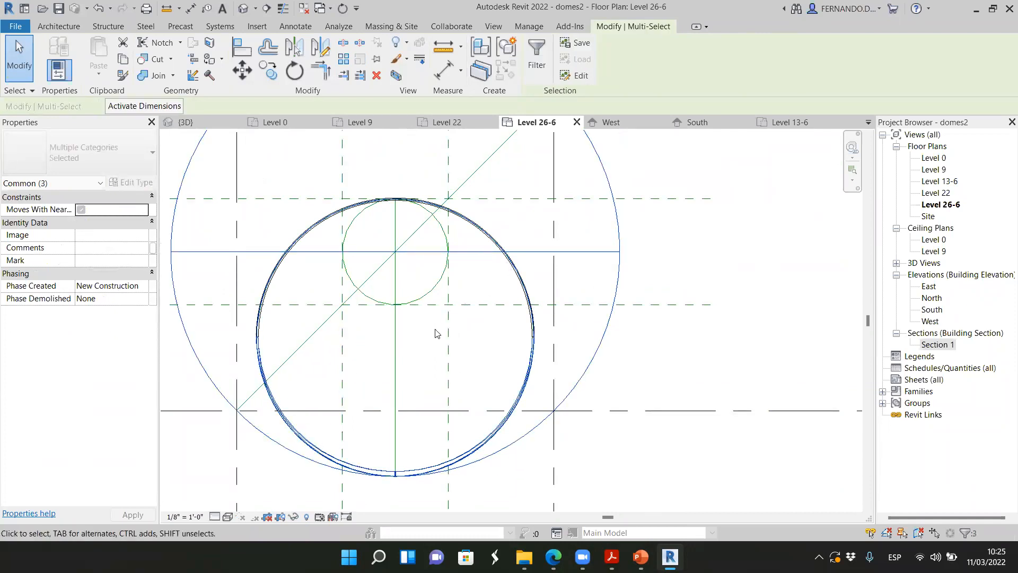
scroll(403, 211, down, 3)
Switch to the 3D view and hide the large circular outline at the dome's base
click(185, 122)
scroll(543, 382, down, 2)
click(677, 407)
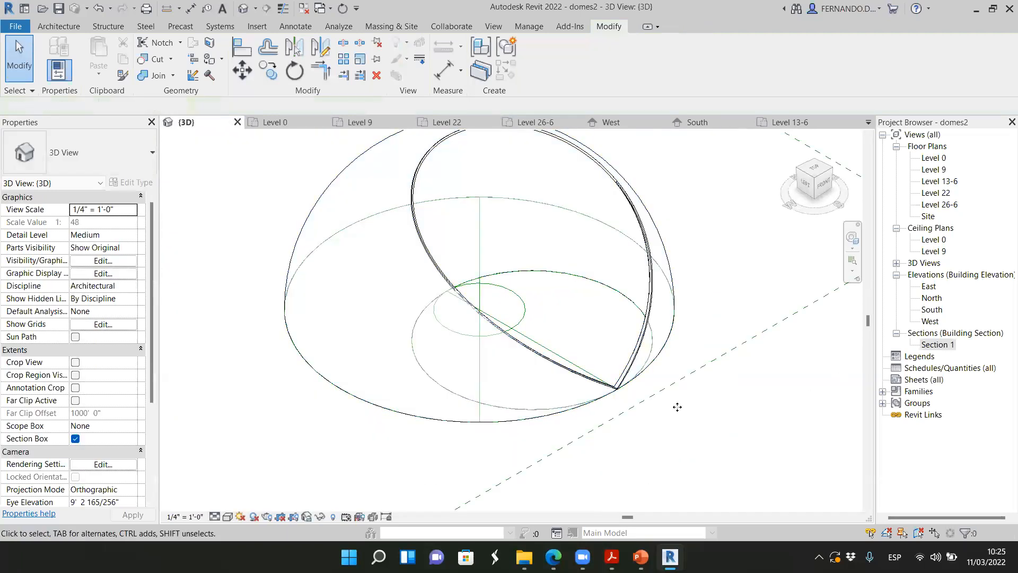
click(676, 314)
right_click(677, 313)
mouse_move(796, 282)
click(880, 283)
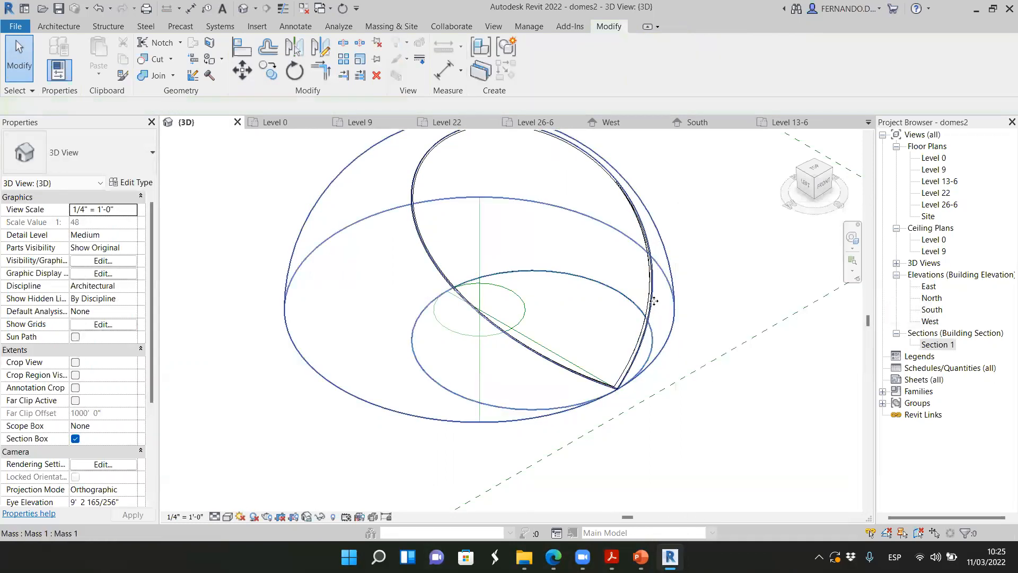
click(649, 302)
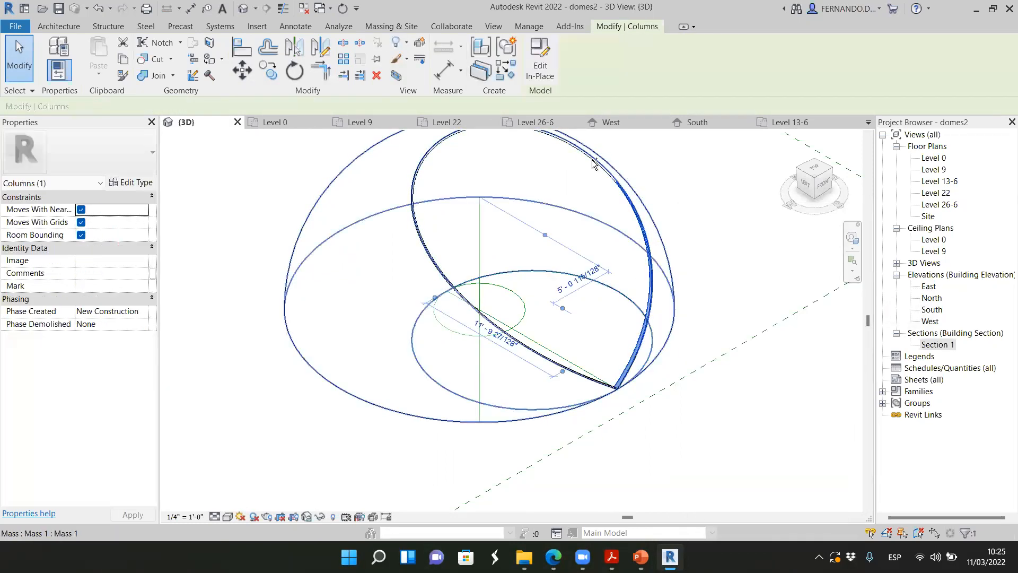
ctrl+click(593, 160)
click(682, 332)
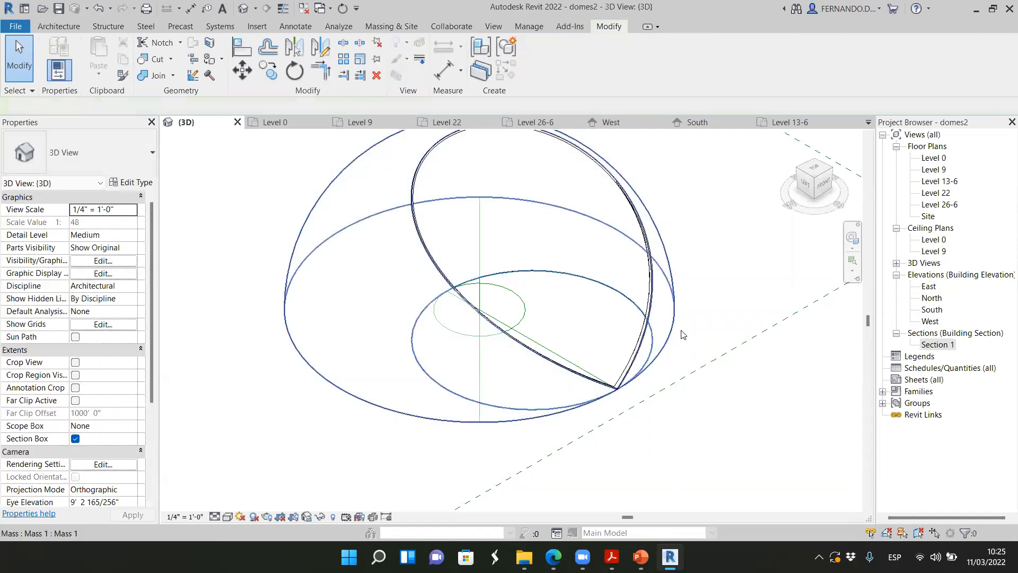
Hide the dome mass in the 3D view so that only the ribs and reference lines remain
click(680, 333)
right_click(679, 333)
mouse_move(754, 283)
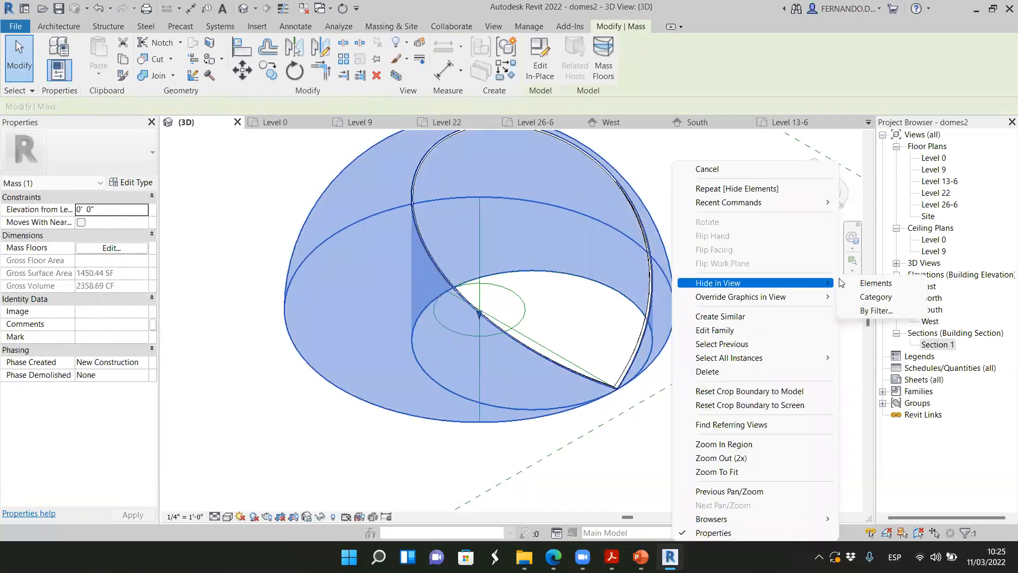
click(873, 285)
Create an assembly from the three ribs in the 3D view and deselect it
click(645, 223)
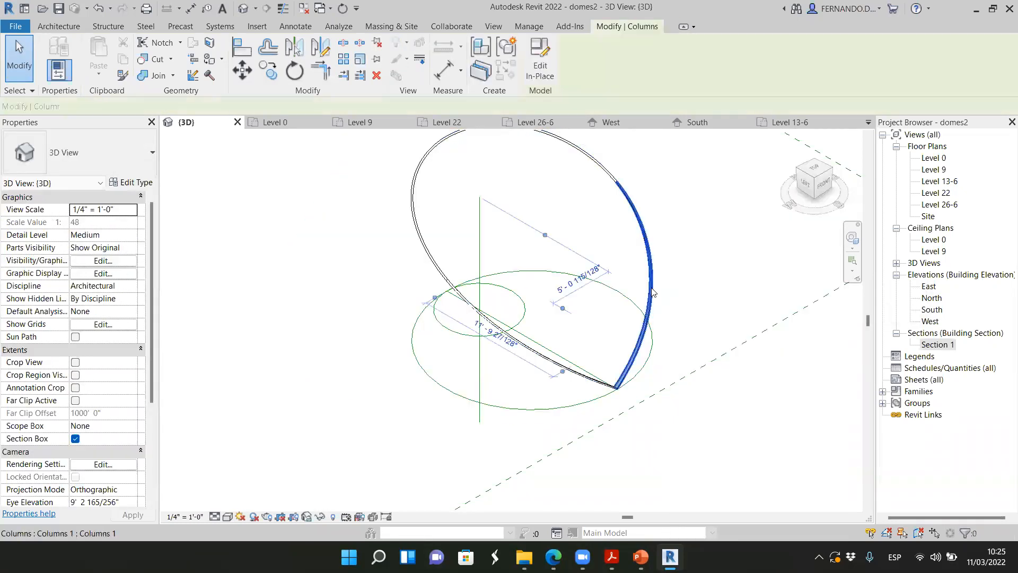
ctrl+click(541, 360)
ctrl+click(421, 239)
click(479, 48)
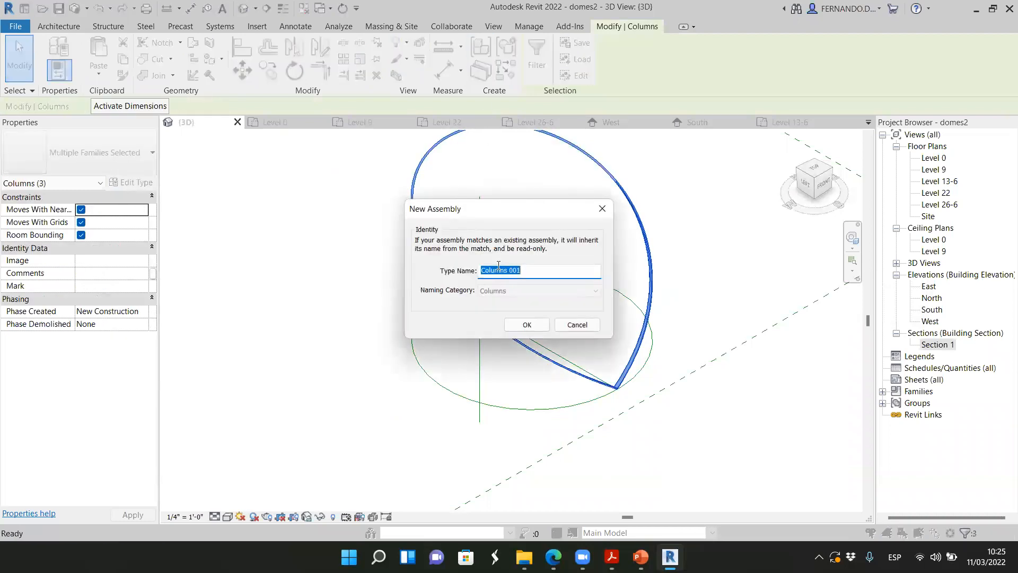
click(527, 324)
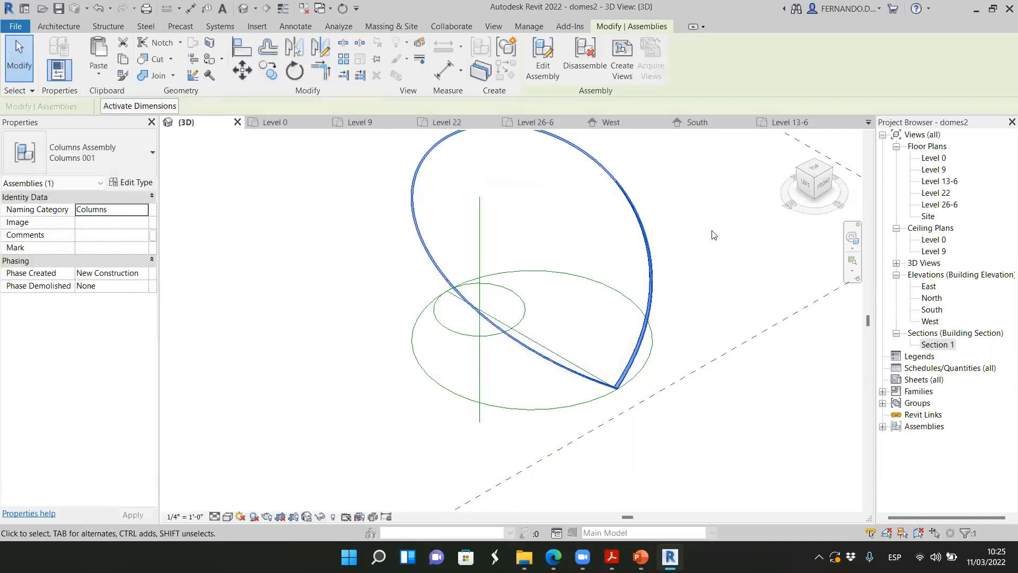
click(604, 230)
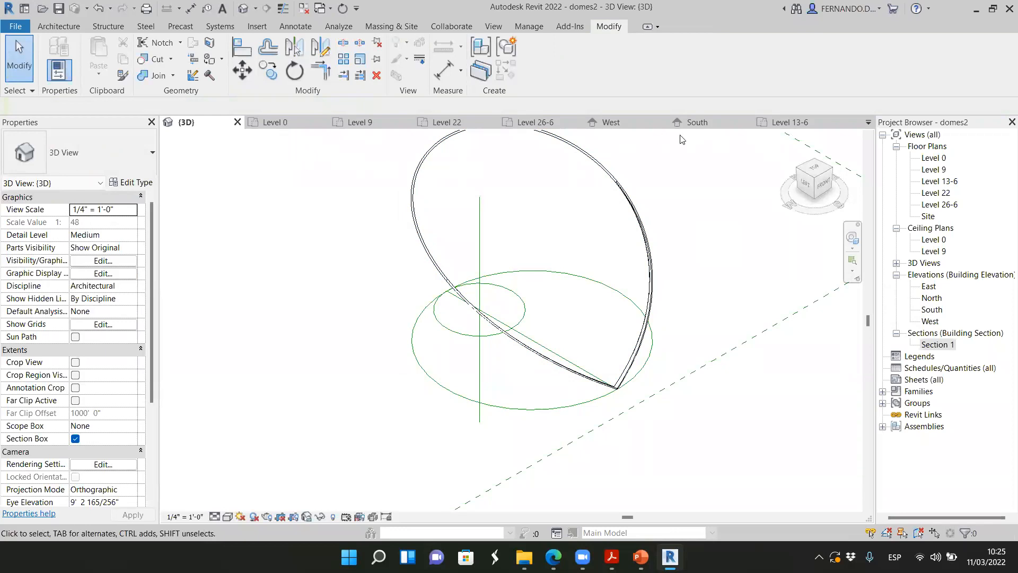
Open the Level 26-6 floor plan and hide the dome mass in it
click(557, 122)
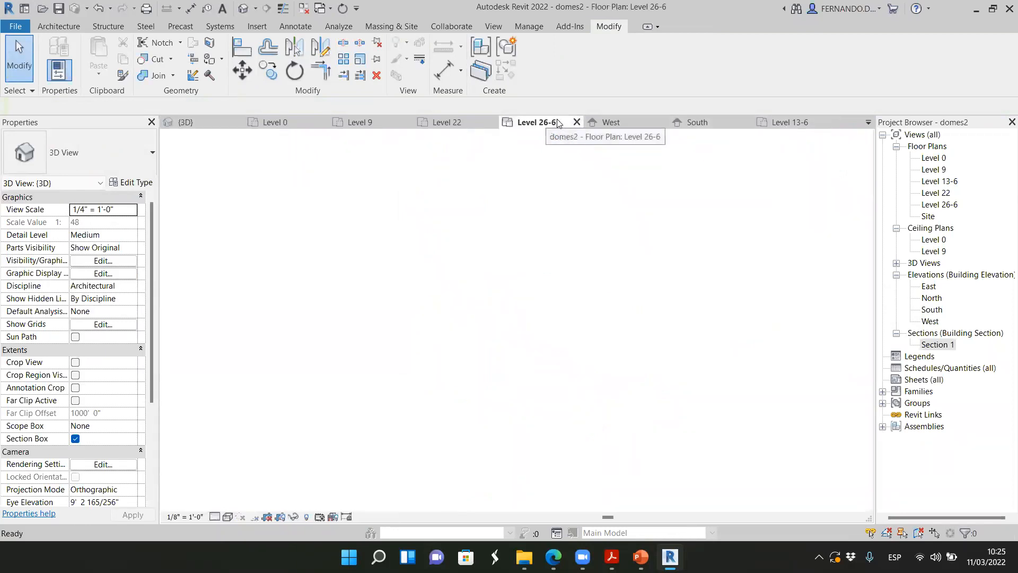
click(538, 317)
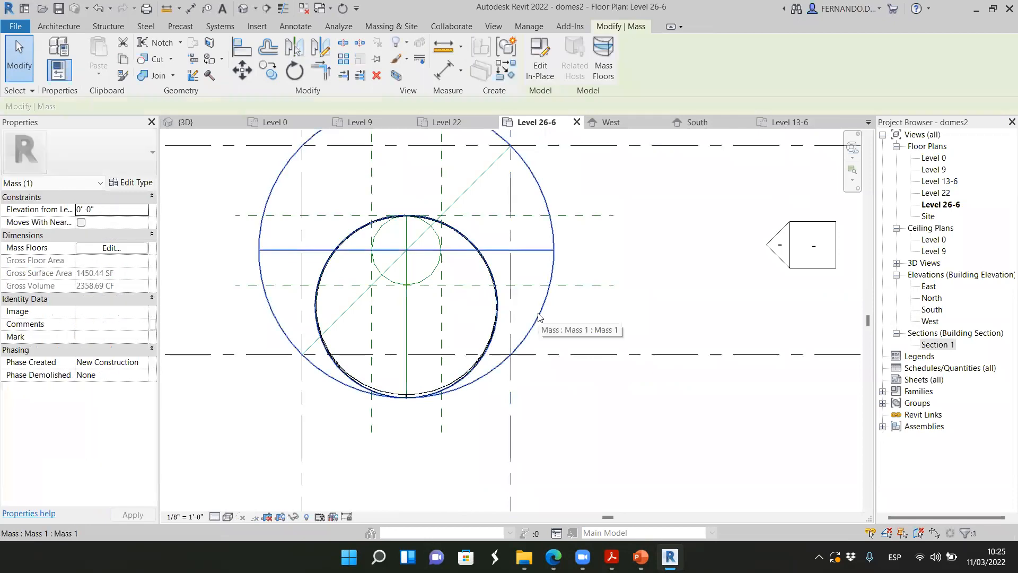
right_click(538, 316)
mouse_move(612, 316)
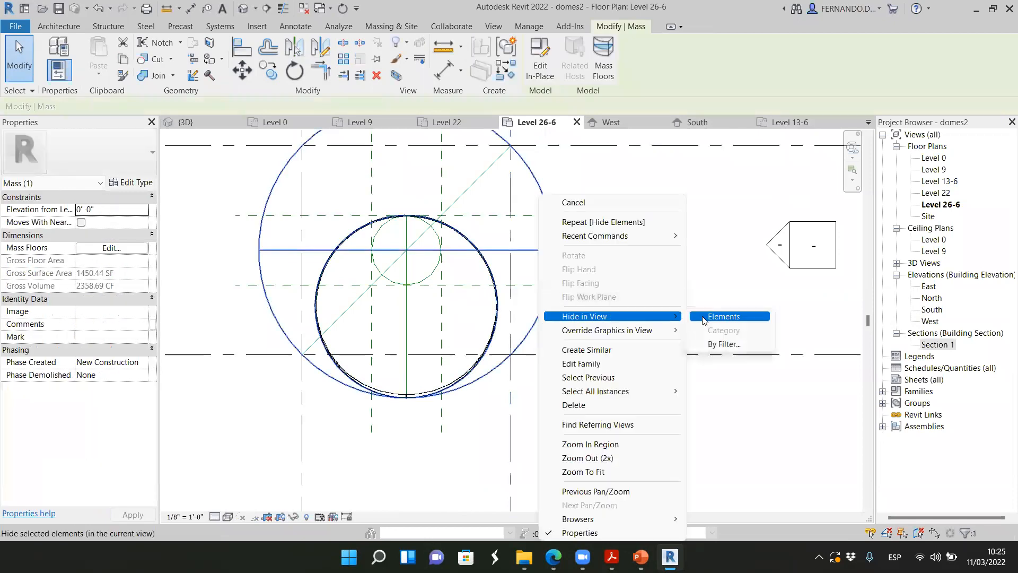
click(731, 317)
Try to array the rib assembly in the Level 26-6 floor plan
click(497, 257)
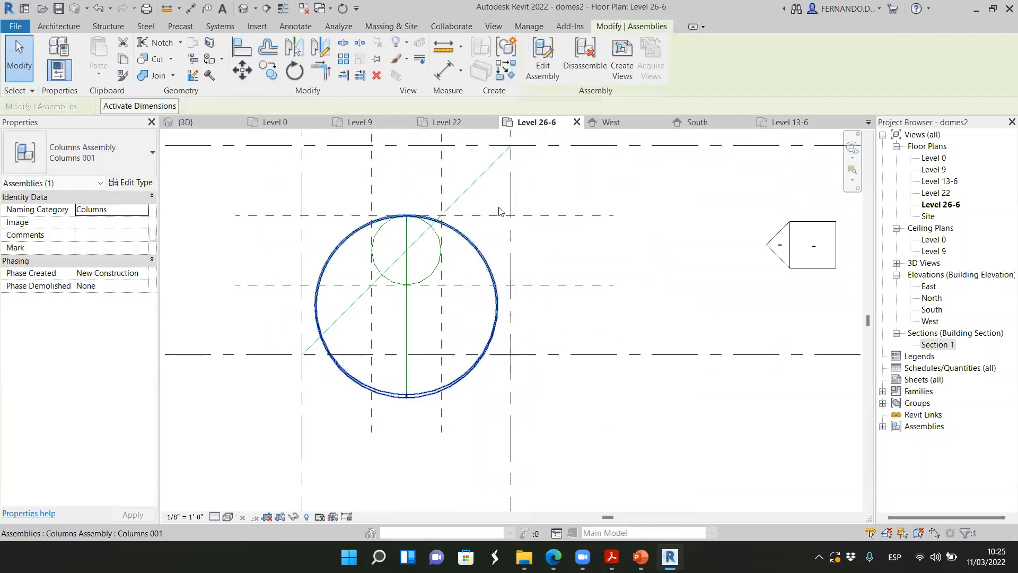
click(345, 63)
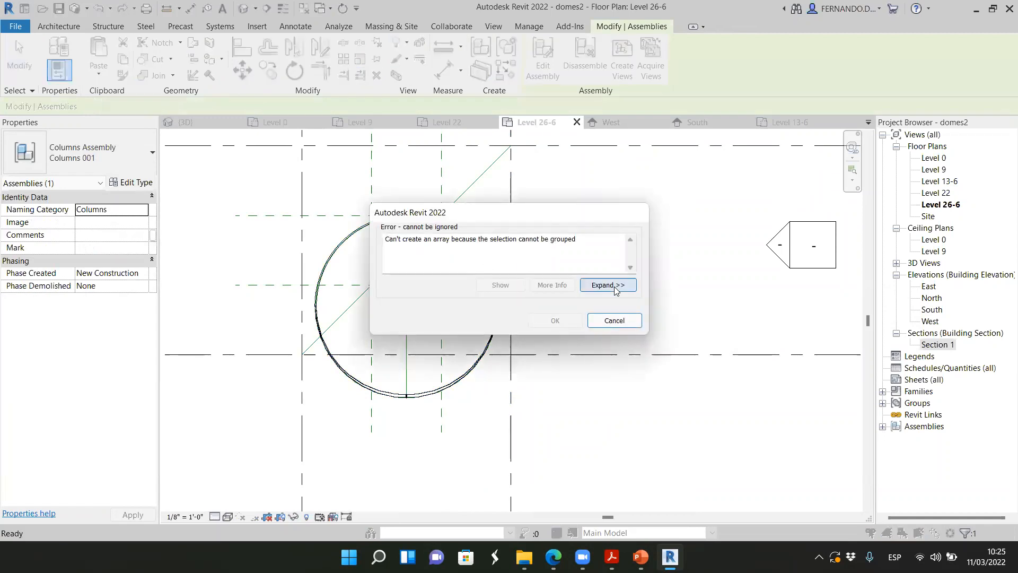
click(614, 320)
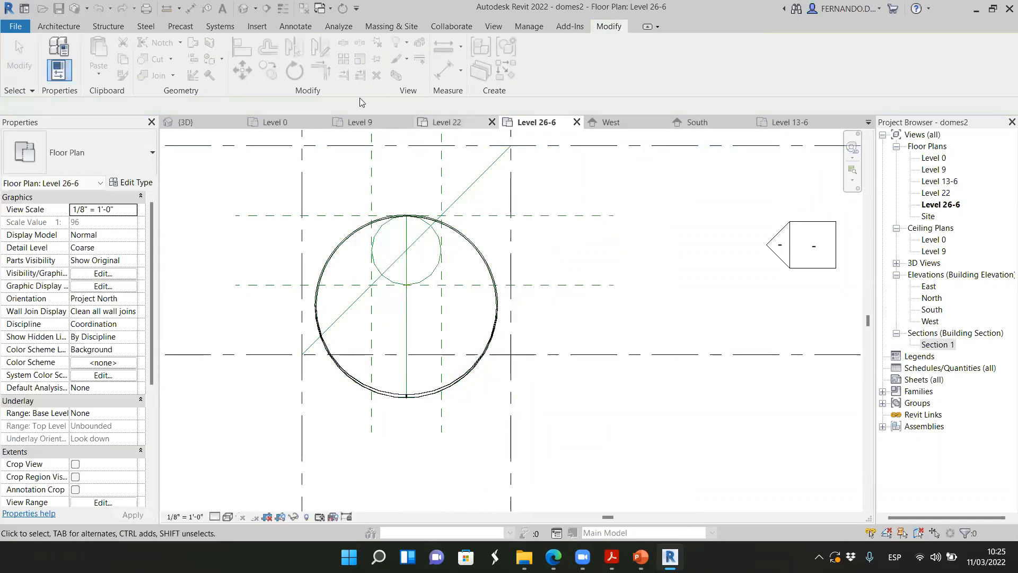
Undo the rib assembly and select the three separate ribs in the 3D view
click(212, 121)
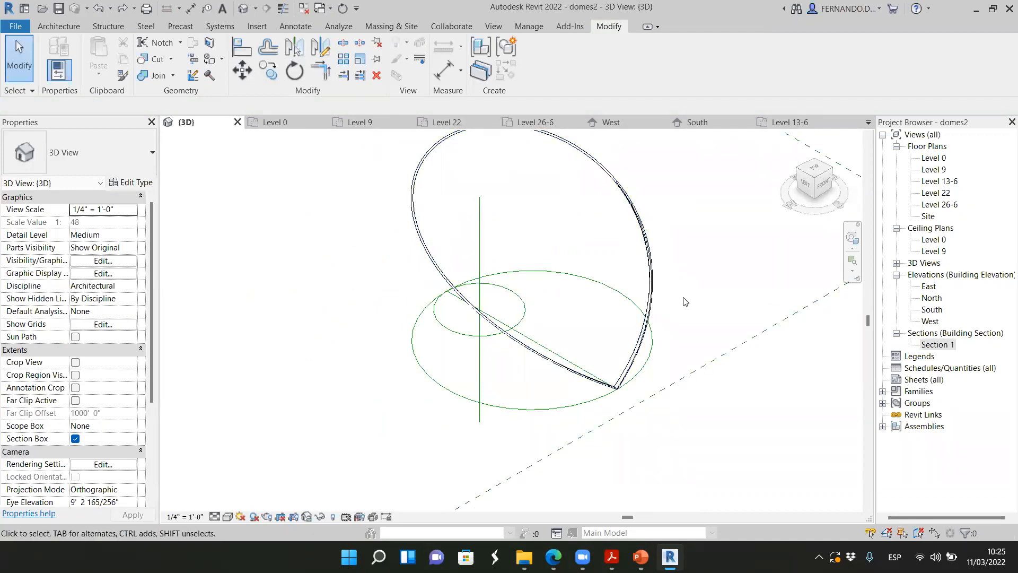
click(652, 272)
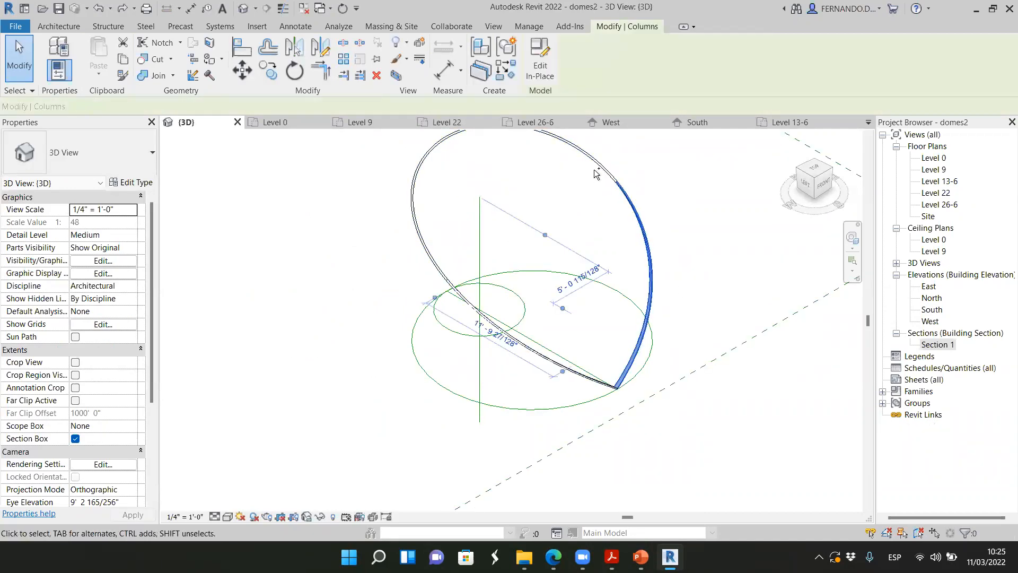
ctrl+click(532, 356)
ctrl+click(535, 354)
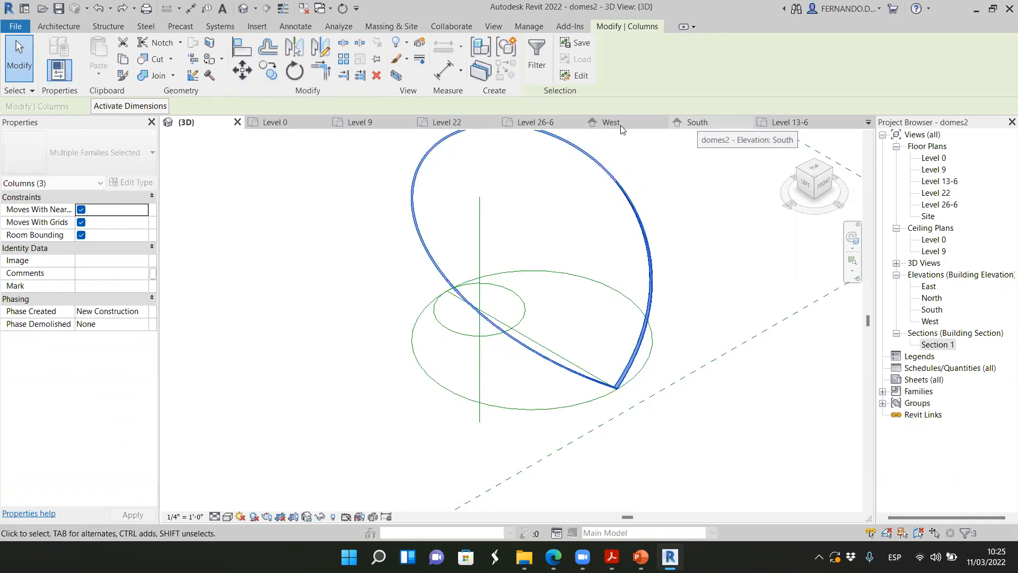
Try to make a radial array of the three selected ribs in the Level 26-6 floor plan
click(535, 122)
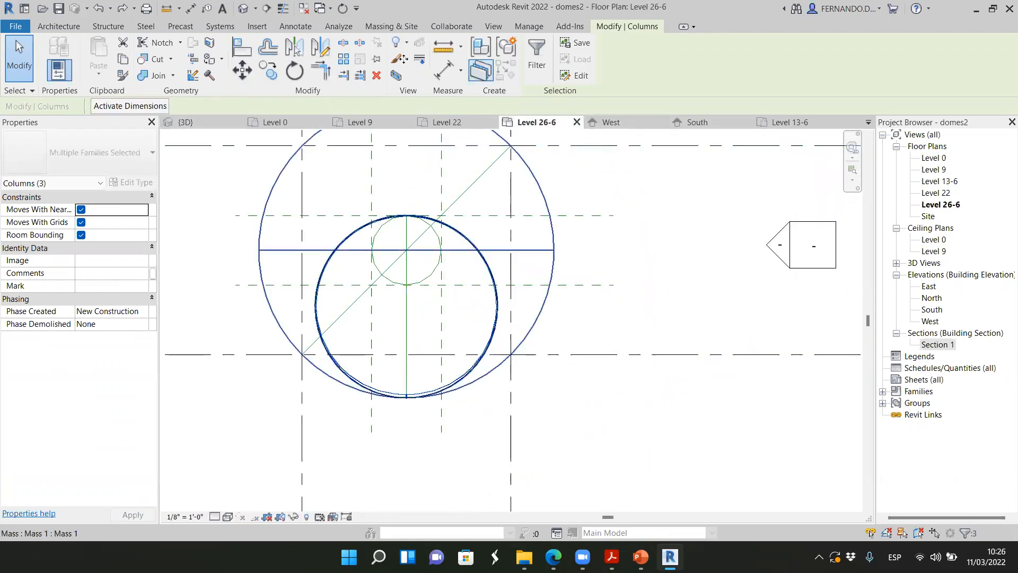
click(343, 58)
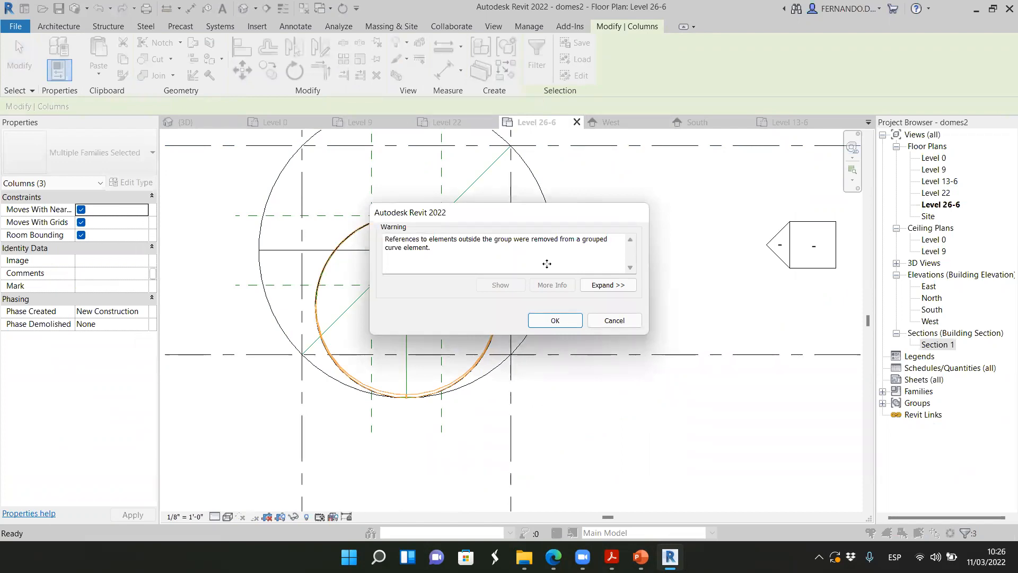
click(555, 319)
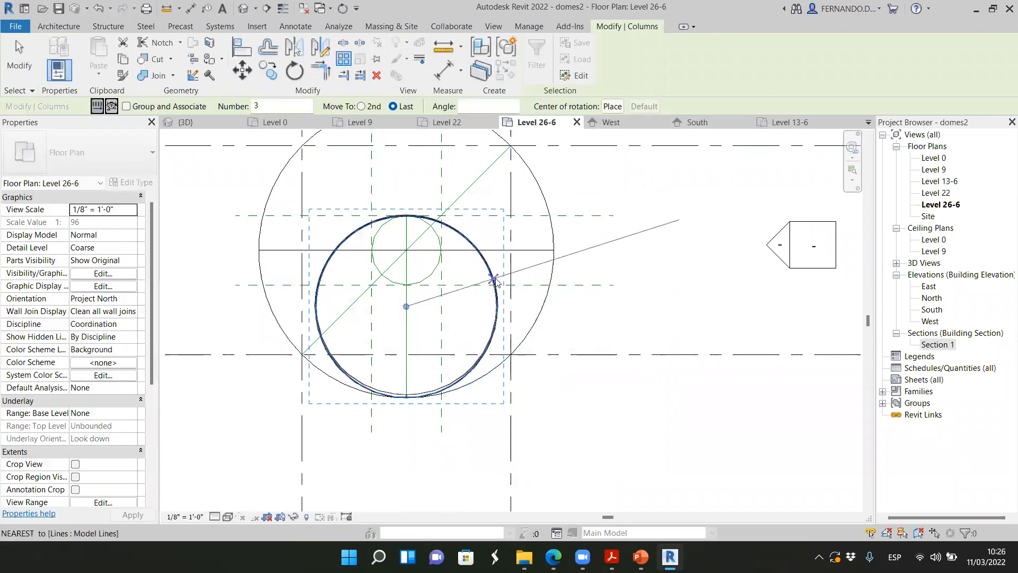
key(Escape)
key(Escape)
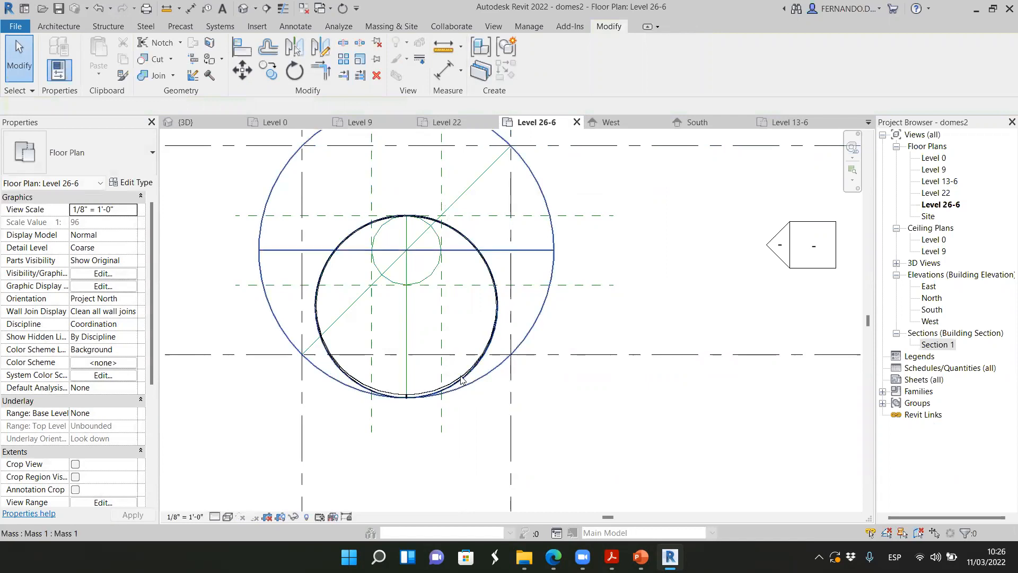
Hide the dome mass in the Level 26-6 floor plan
click(543, 306)
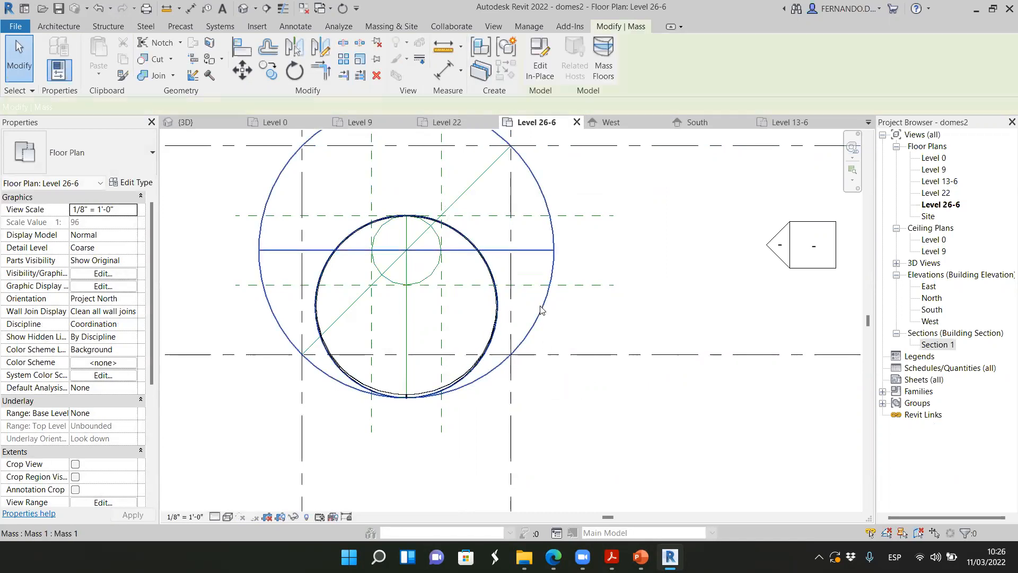
right_click(543, 310)
mouse_move(553, 317)
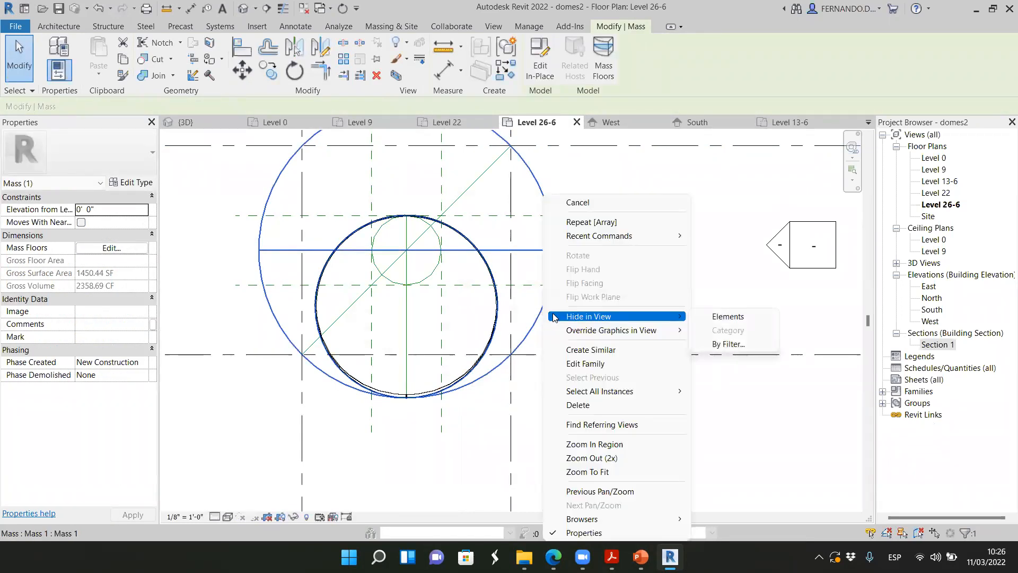
click(719, 317)
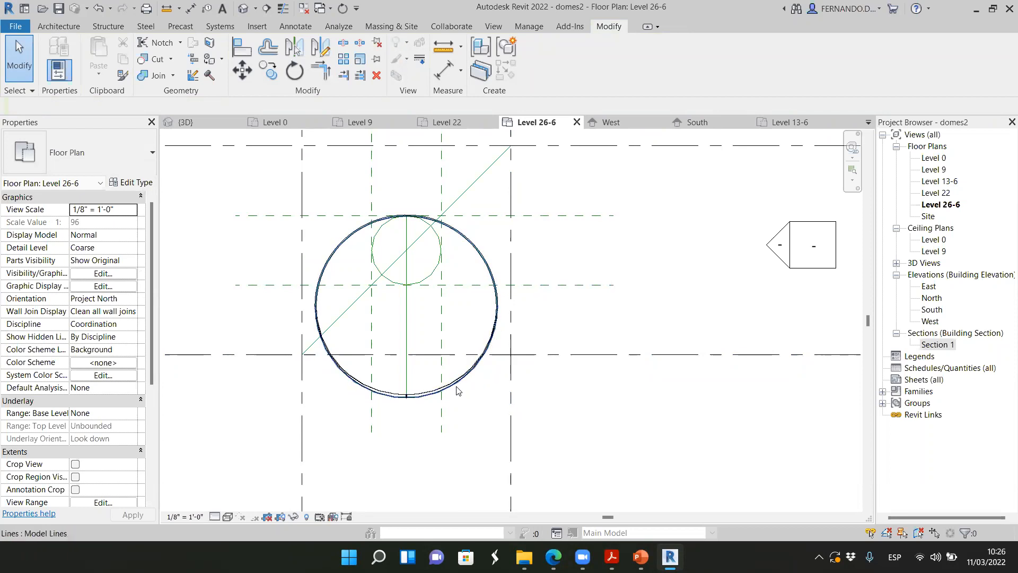
Select the three separate ribs together in the 3D view
click(212, 126)
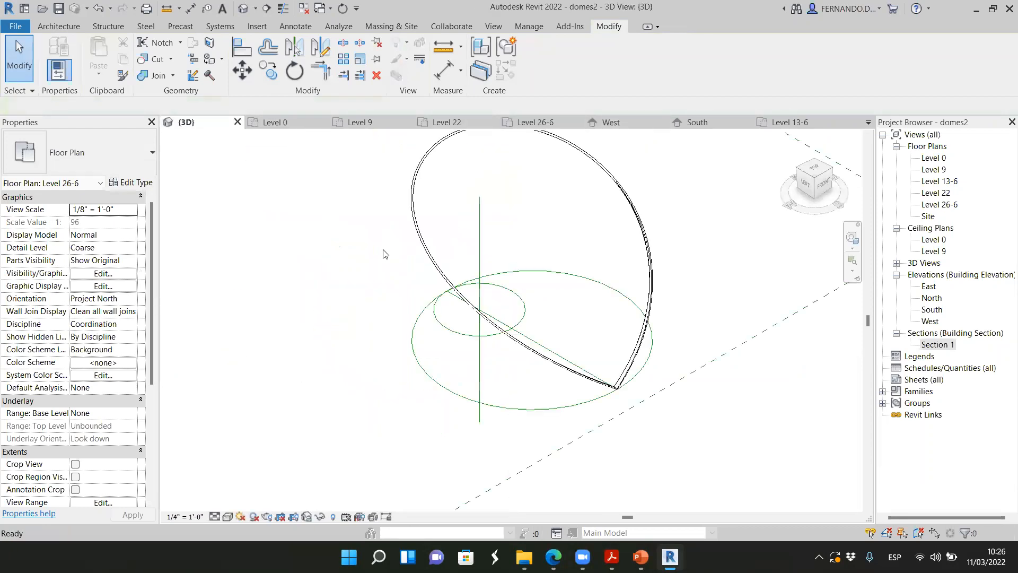
click(652, 280)
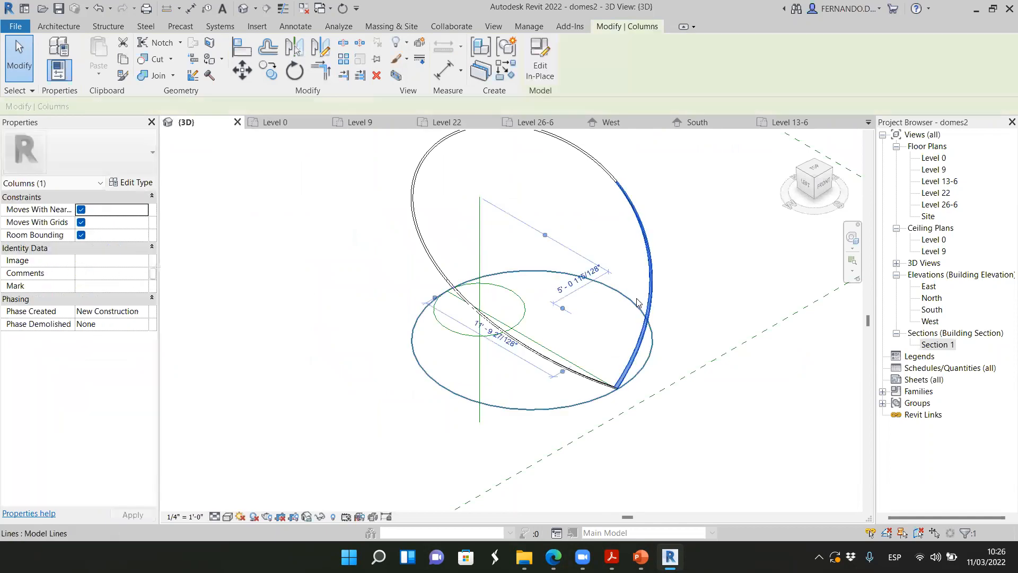
ctrl+click(532, 354)
scroll(413, 368, down, 1)
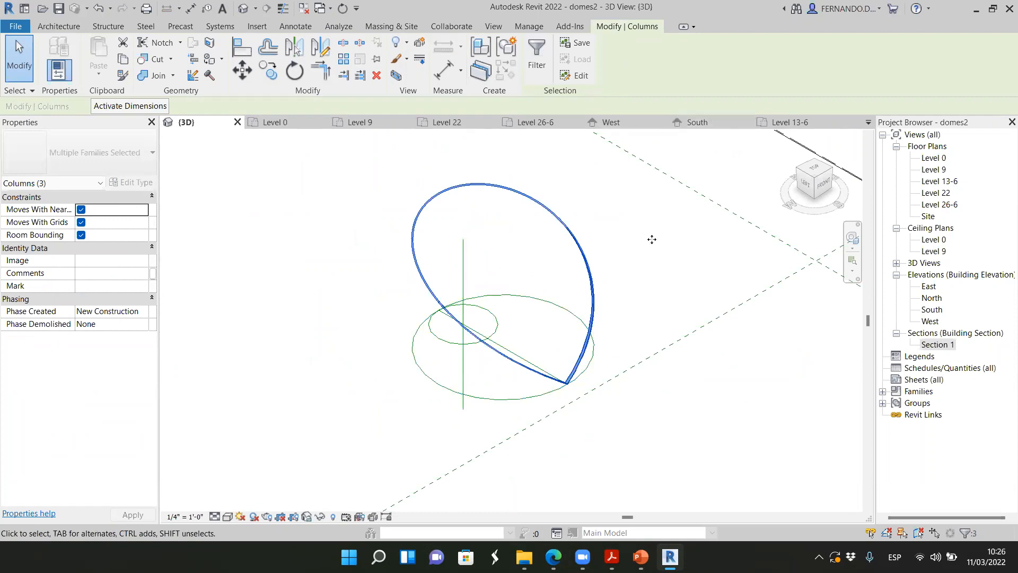
scroll(652, 240, down, 2)
scroll(639, 269, up, 1)
Radially array the ribs in the Level 26-6 floor plan, ungrouped, with 8 items over 90° about the small circle's center
click(537, 122)
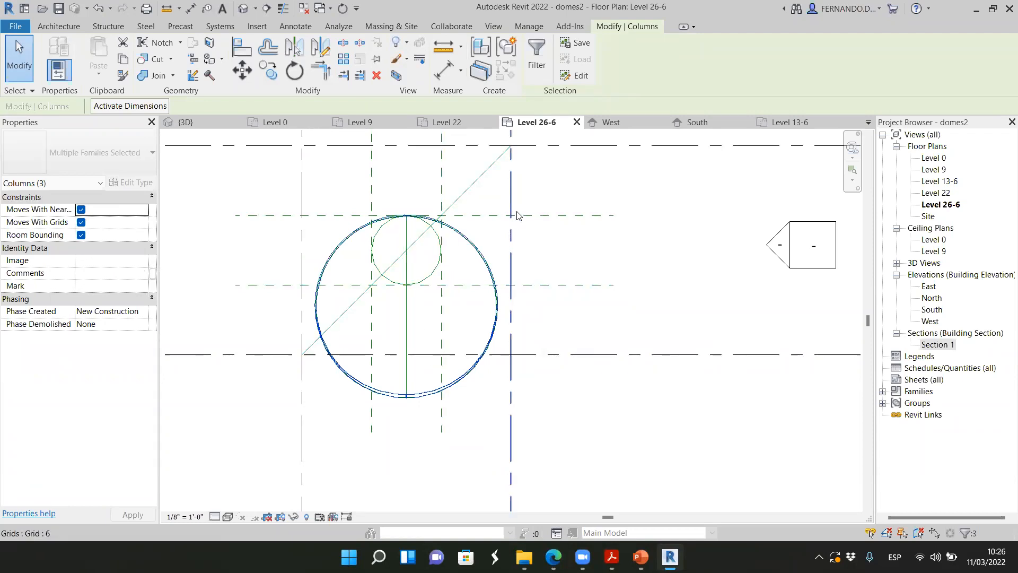
click(342, 62)
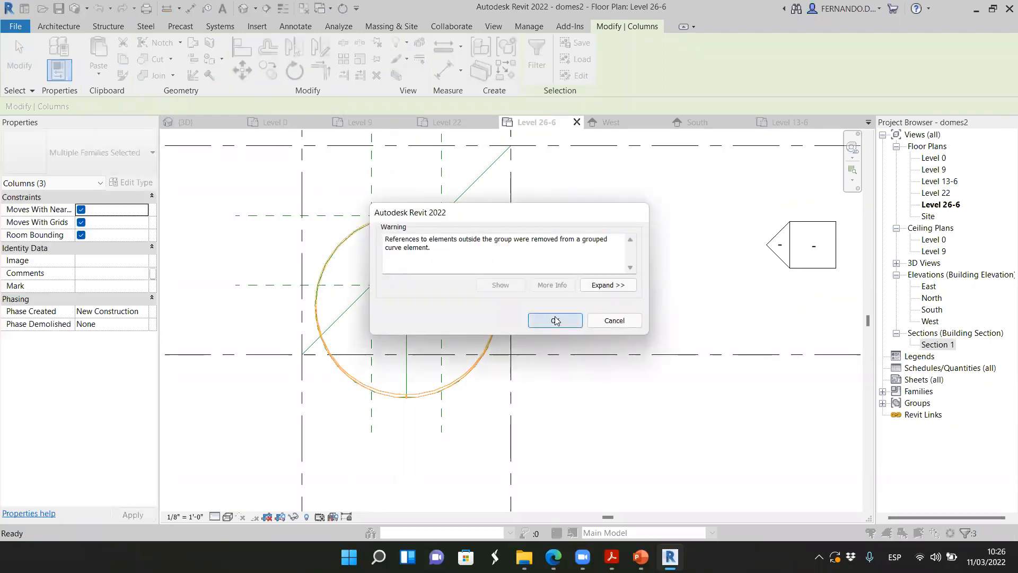
click(555, 321)
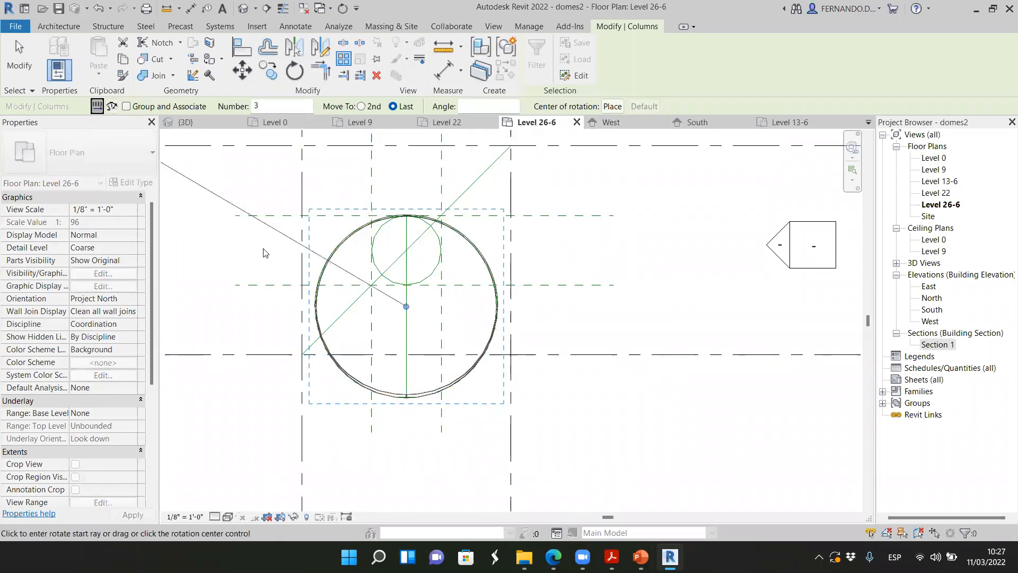
click(612, 106)
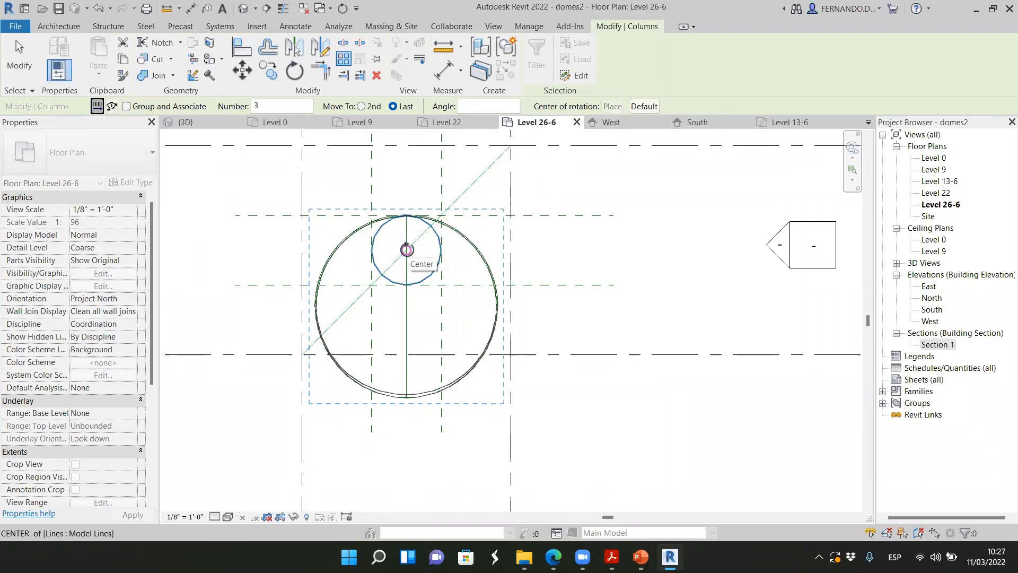
click(406, 250)
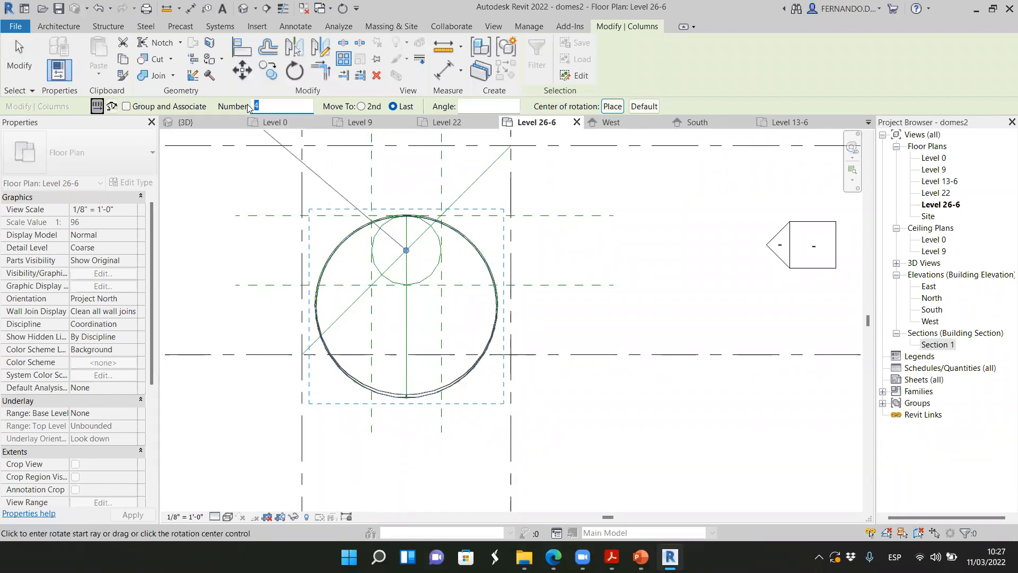
click(406, 445)
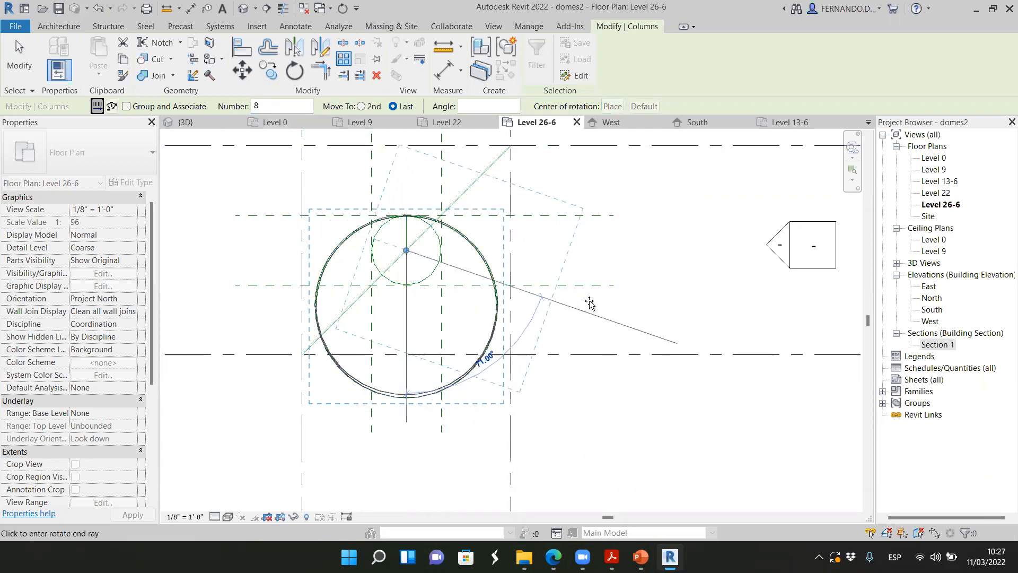
click(594, 254)
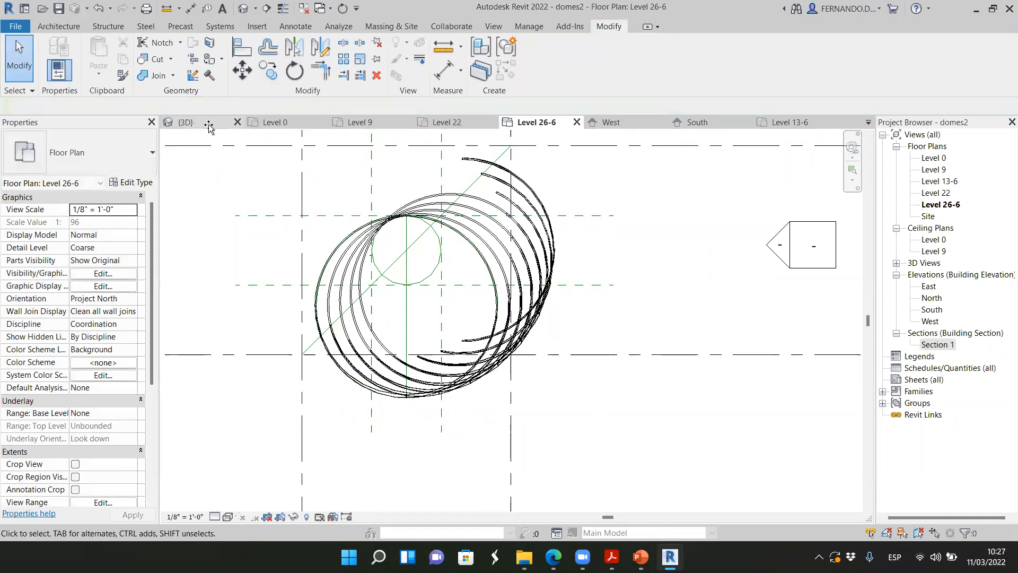
Examine the arrayed ribs and their crossings in the 3D view from the front and from above
click(183, 123)
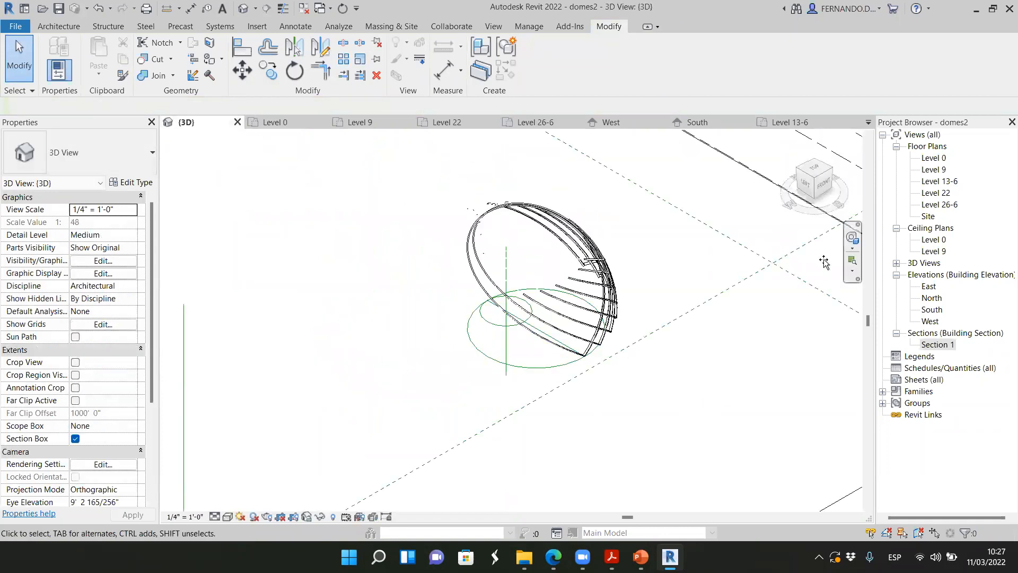
click(821, 189)
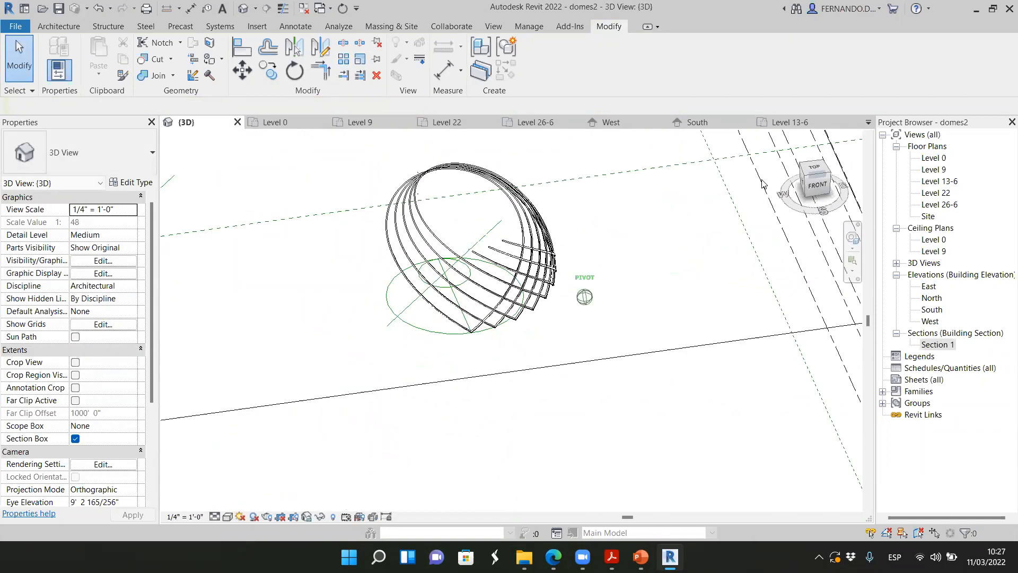
scroll(551, 226, up, 5)
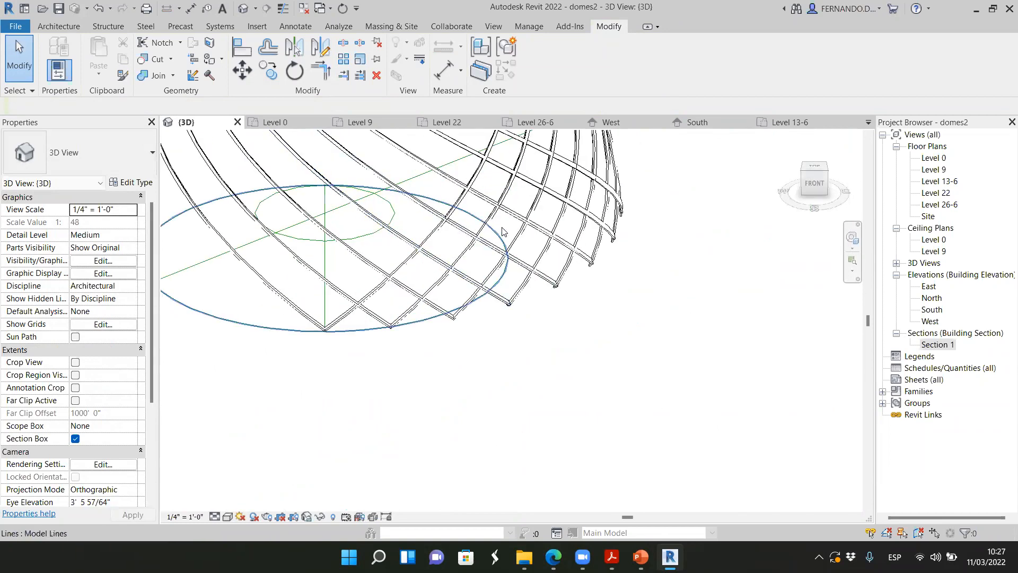
scroll(498, 228, up, 4)
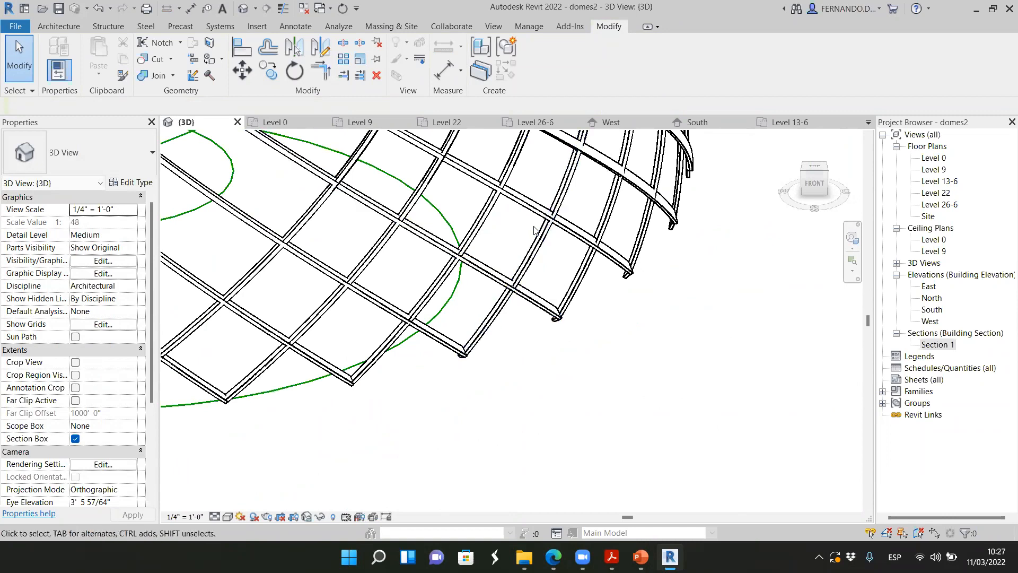
scroll(536, 343, down, 6)
scroll(557, 309, up, 3)
click(813, 182)
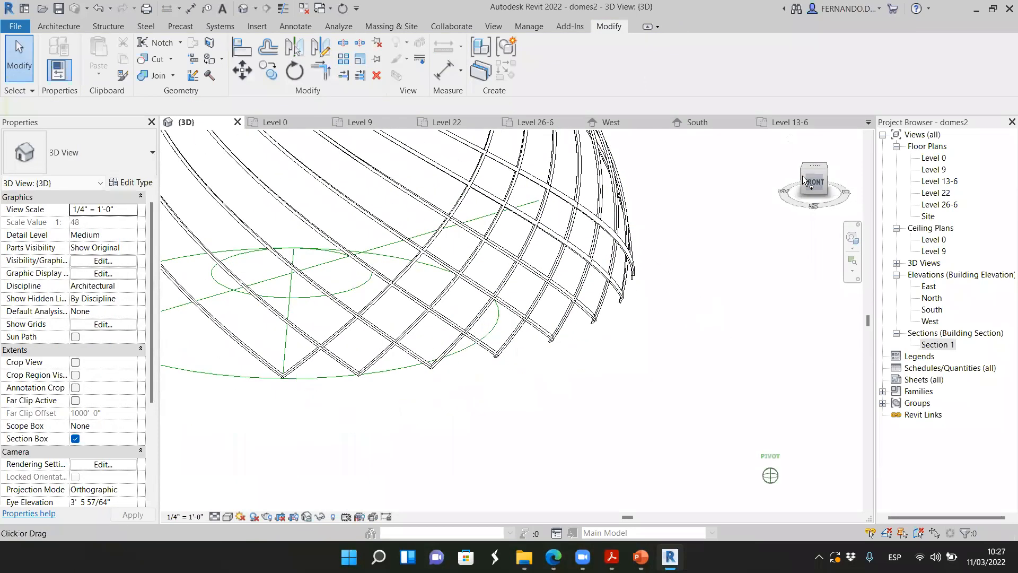
drag(814, 179, 820, 185)
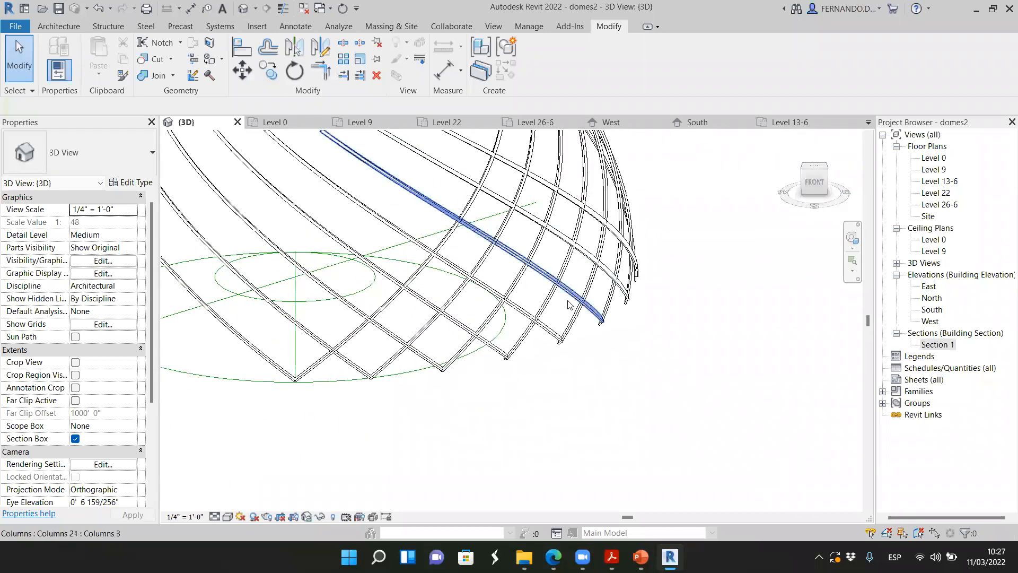
scroll(573, 315, down, 3)
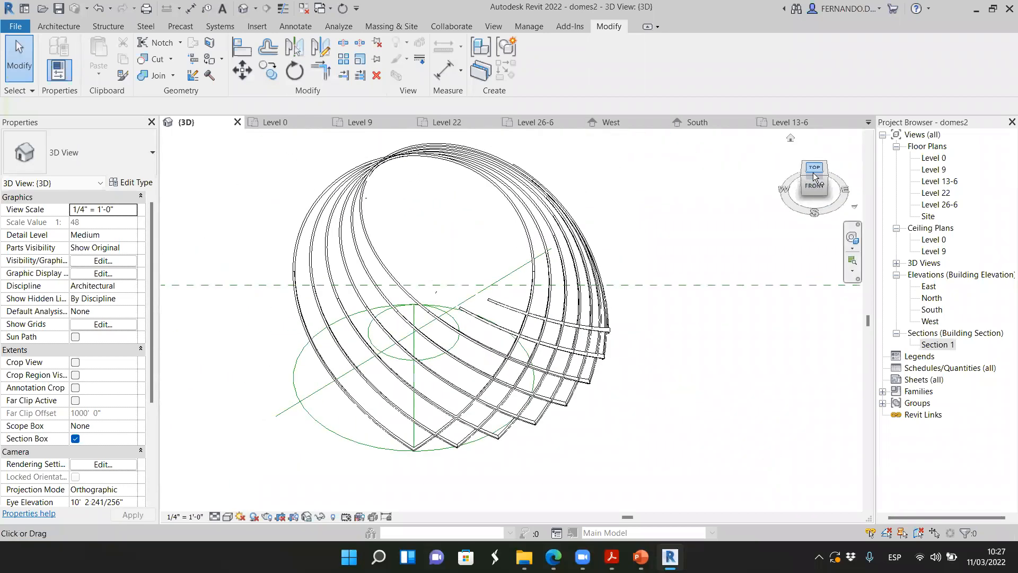
click(814, 175)
scroll(546, 336, up, 8)
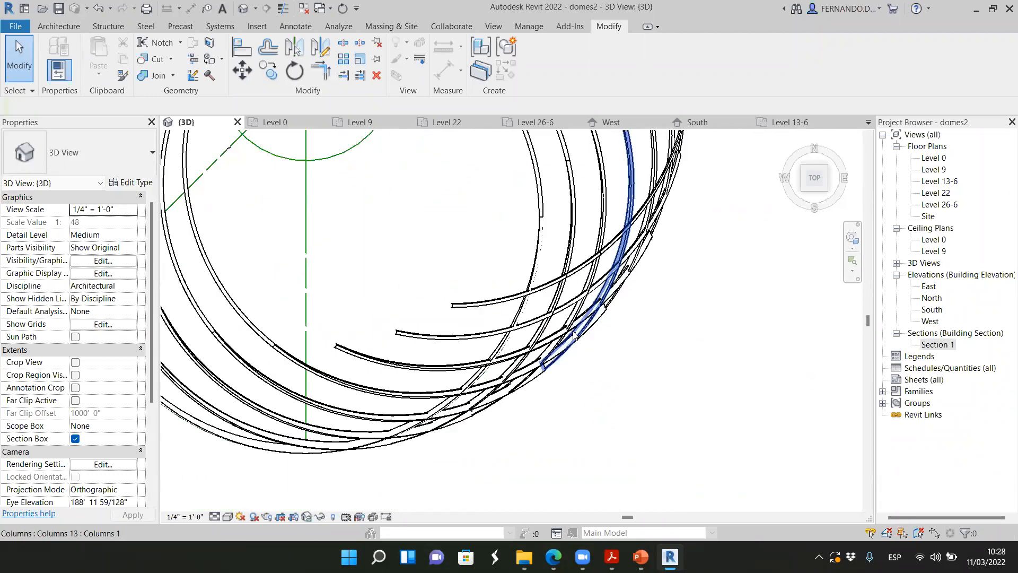
scroll(544, 305, up, 3)
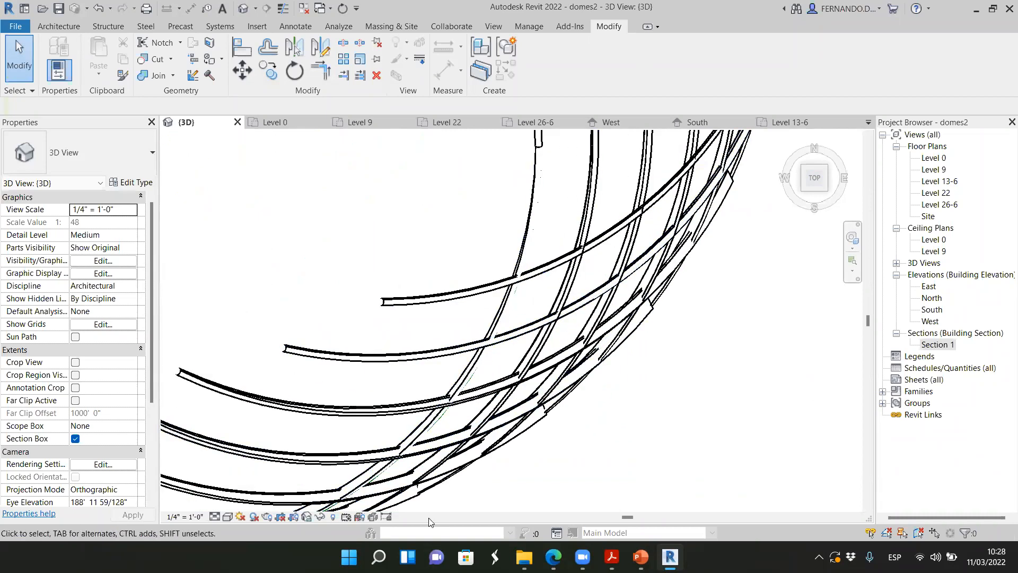
Compare the rib lattice with the reference dome photo in the browser, examining the rib intersections and the overall array in 3D
key(alt+Tab)
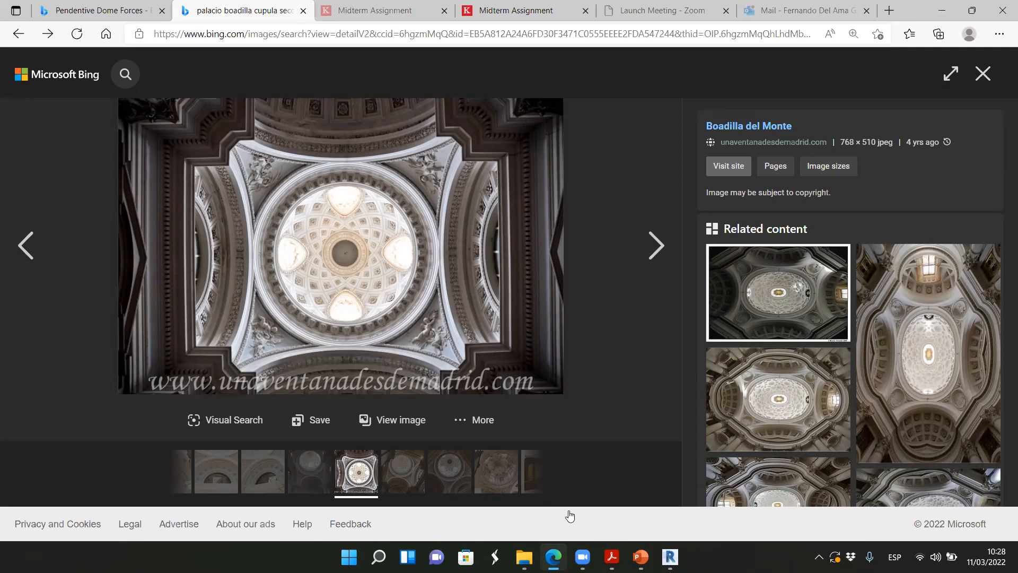
key(alt+Tab)
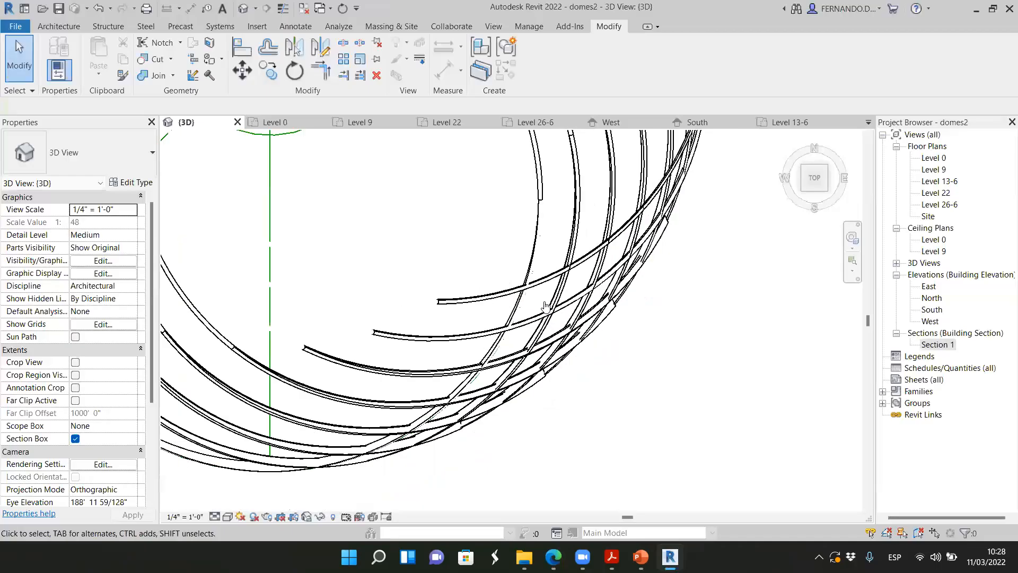
click(816, 179)
shift+middle_drag(502, 236, 500, 328)
scroll(500, 419, up, 5)
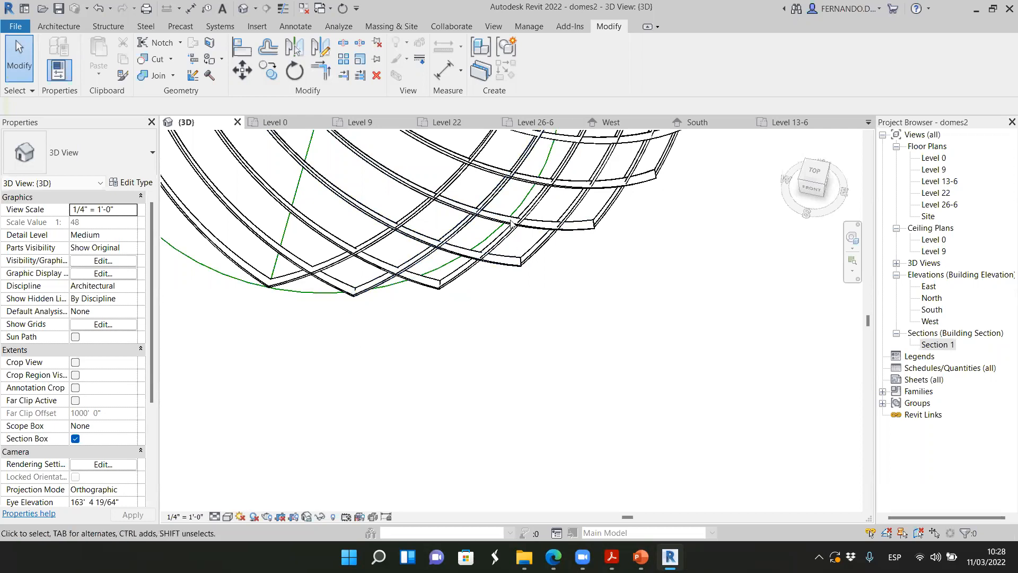
scroll(593, 198, up, 3)
scroll(784, 311, down, 2)
drag(807, 196, 812, 176)
scroll(478, 304, down, 2)
scroll(515, 273, up, 2)
scroll(514, 273, up, 3)
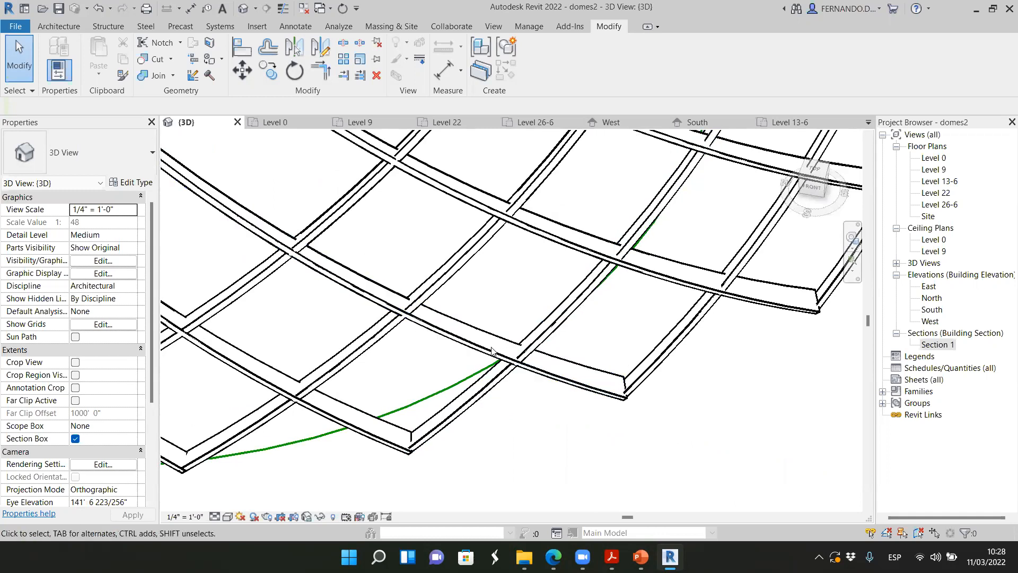
scroll(426, 317, down, 1)
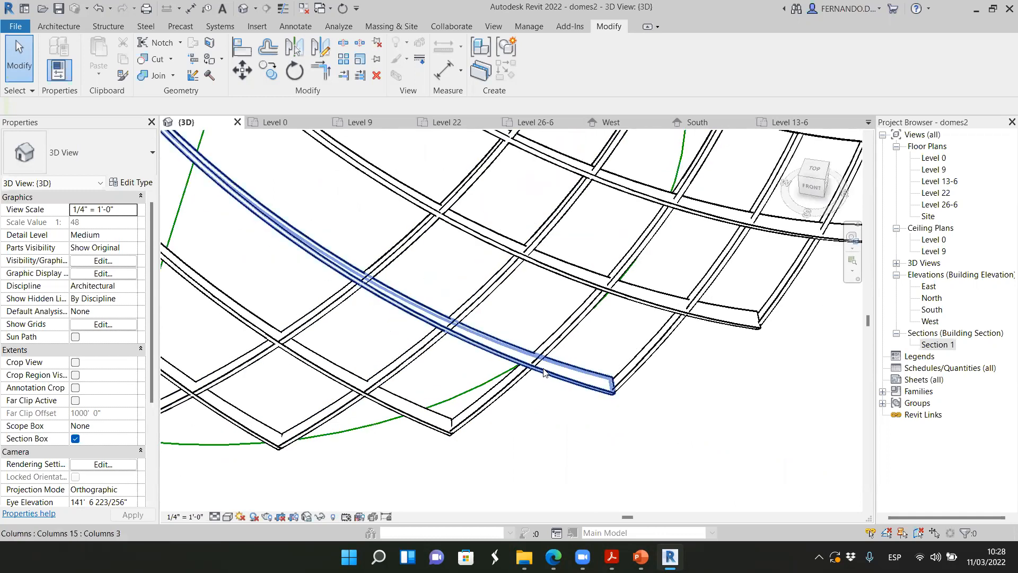
scroll(459, 306, down, 4)
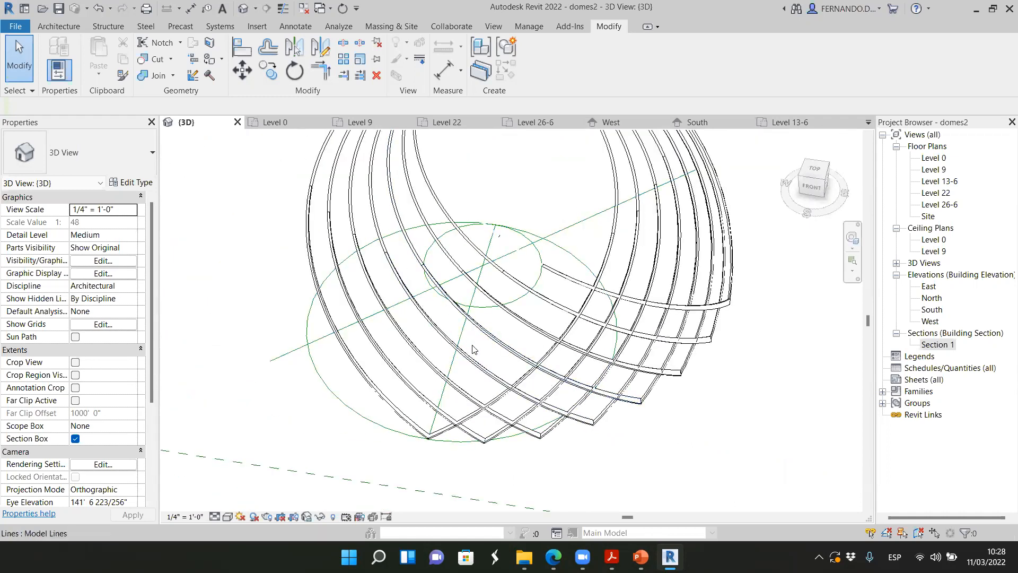
click(812, 170)
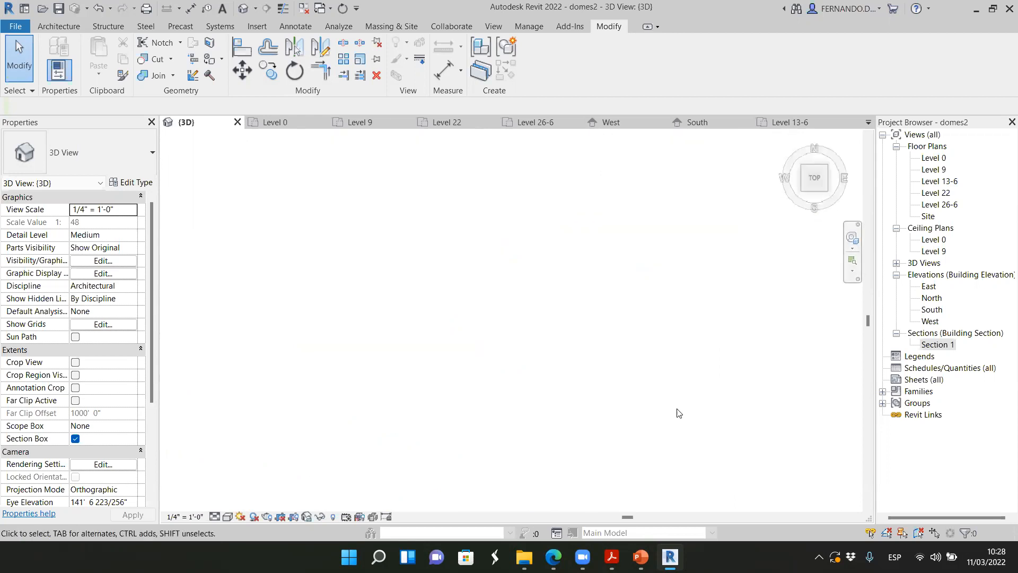
scroll(590, 348, up, 4)
scroll(567, 334, up, 4)
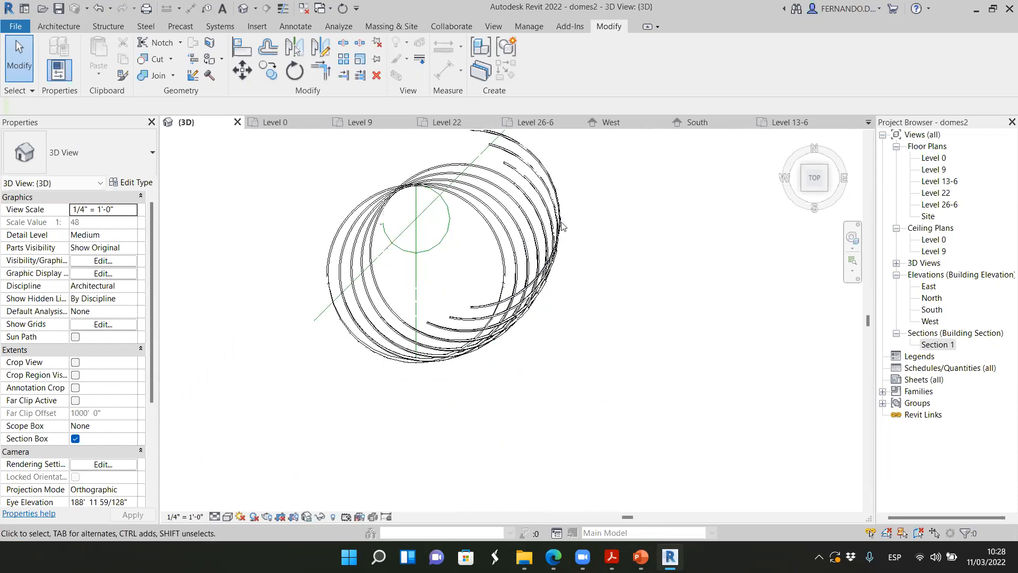
drag(560, 319, 493, 286)
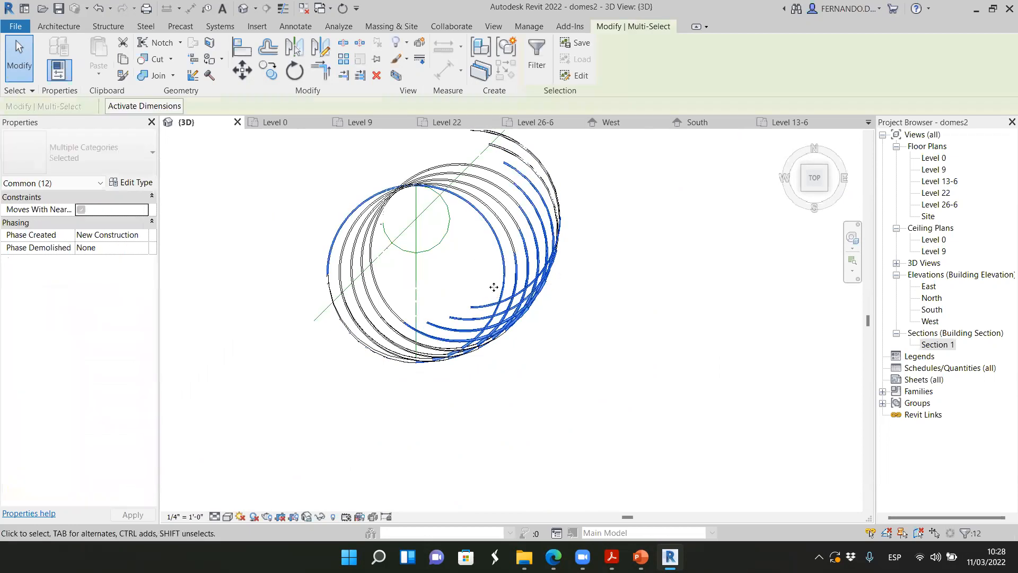
click(486, 380)
click(415, 273)
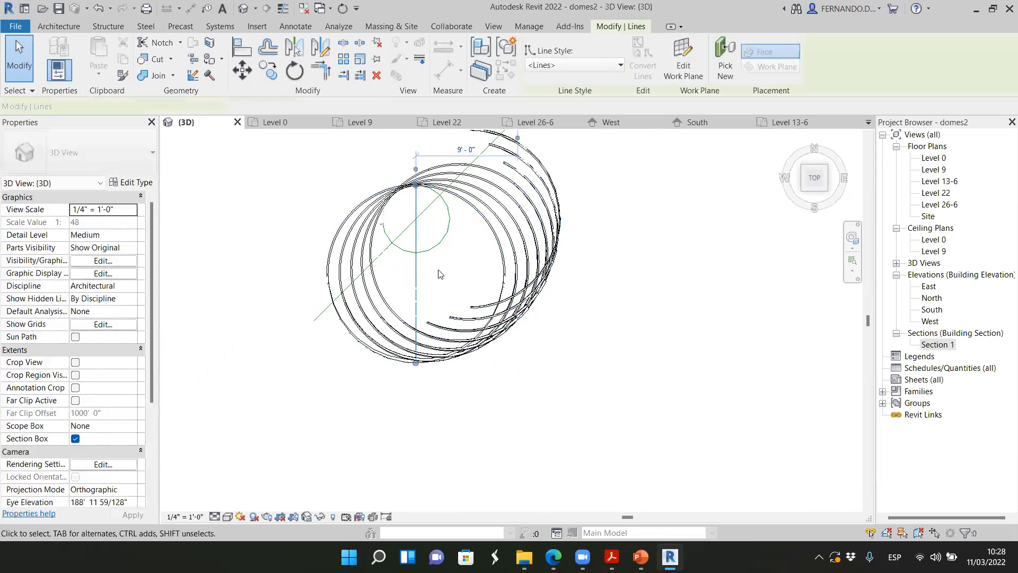
click(515, 425)
Combine all the arrayed ribs into one model group, leaving out the guide circle and straight guide lines
scroll(332, 431, down, 1)
drag(268, 432, 569, 184)
scroll(406, 299, up, 3)
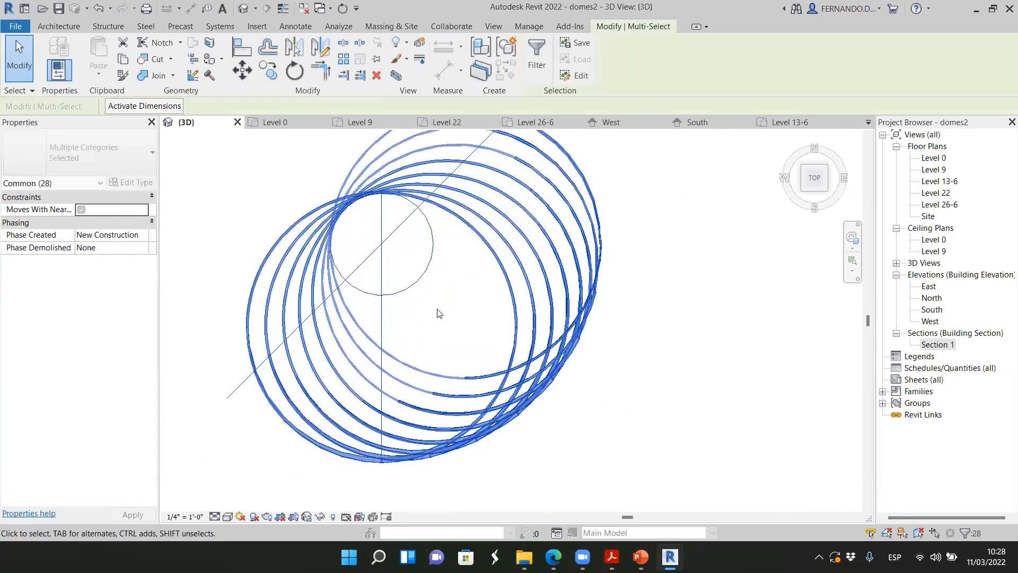
shift+drag(438, 313, 373, 242)
scroll(452, 345, down, 2)
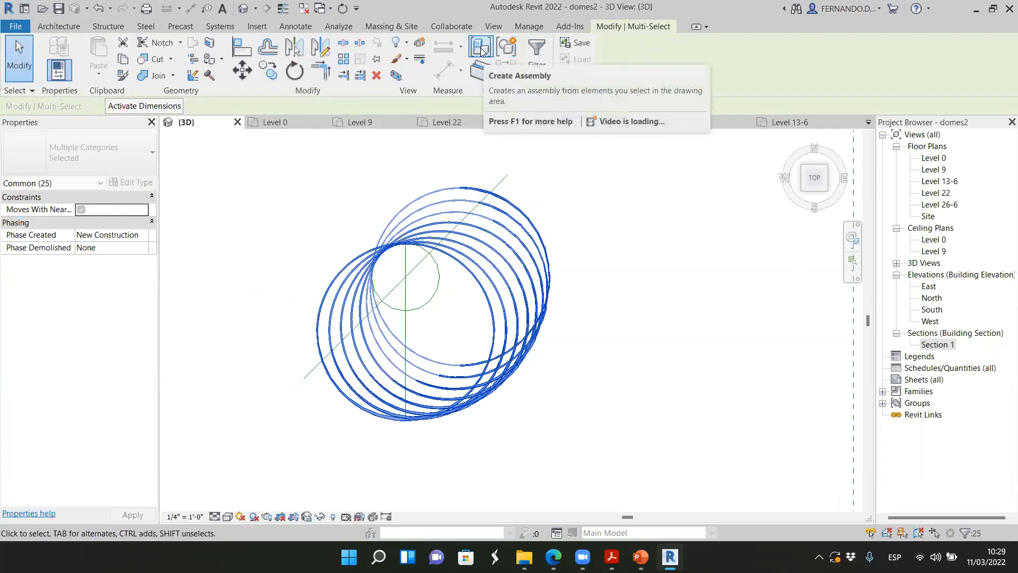
click(508, 49)
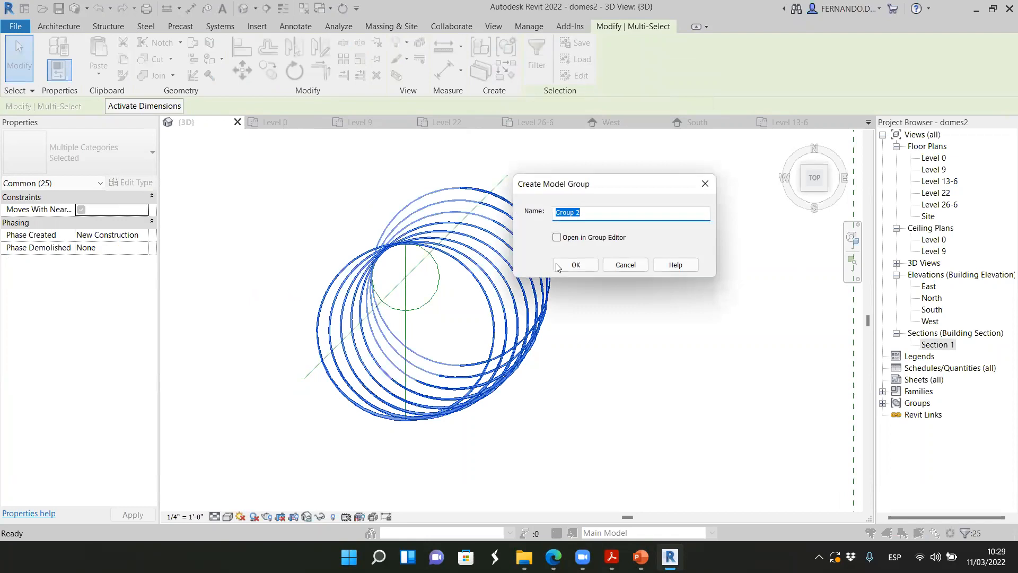
click(576, 265)
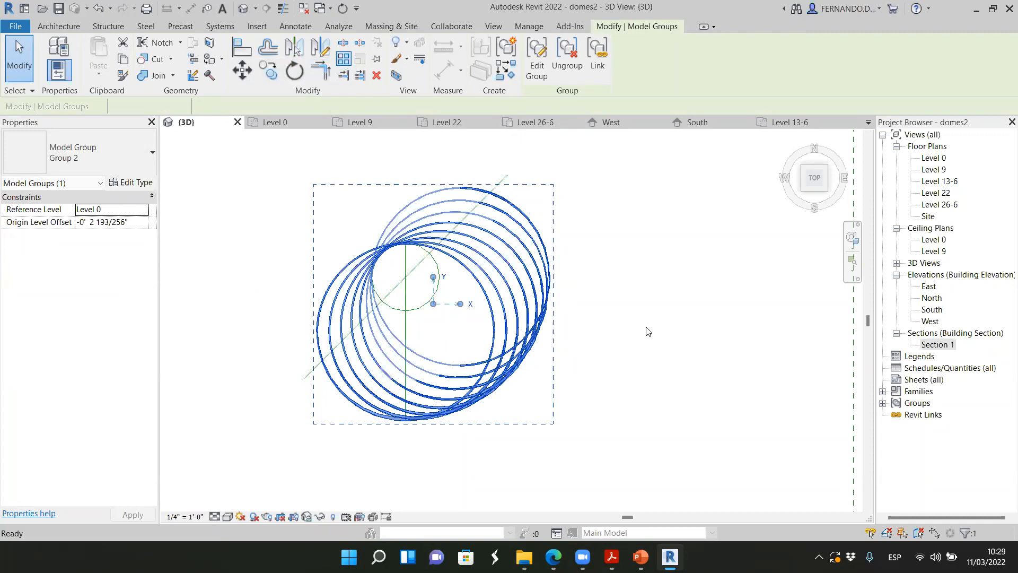
key(a)
key(r)
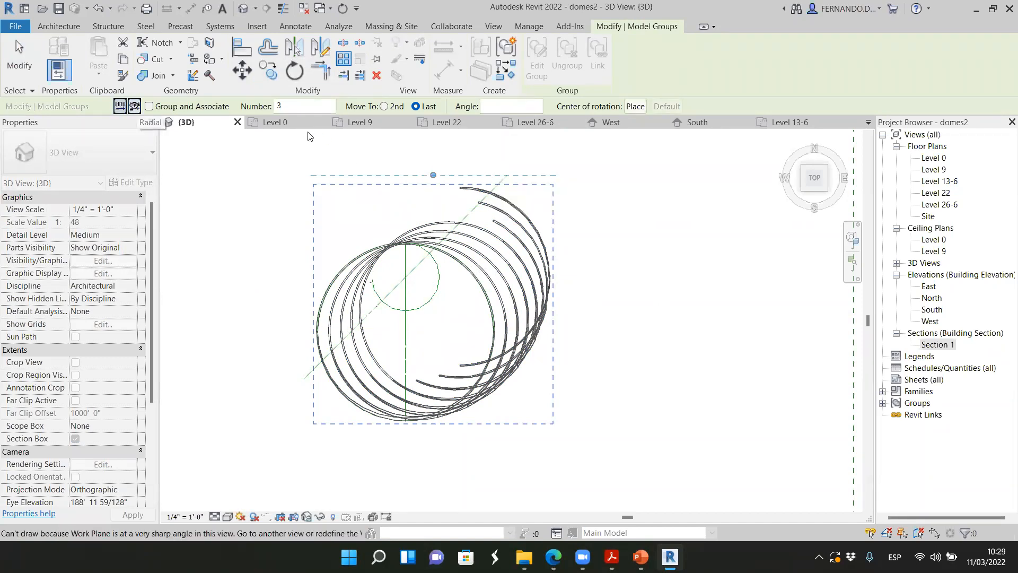
scroll(711, 313, down, 2)
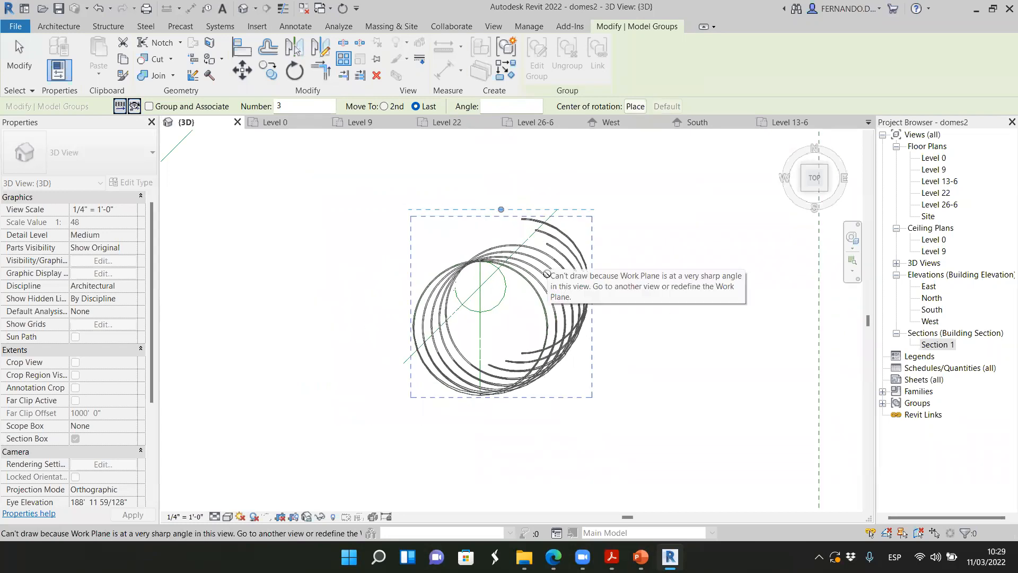
click(135, 108)
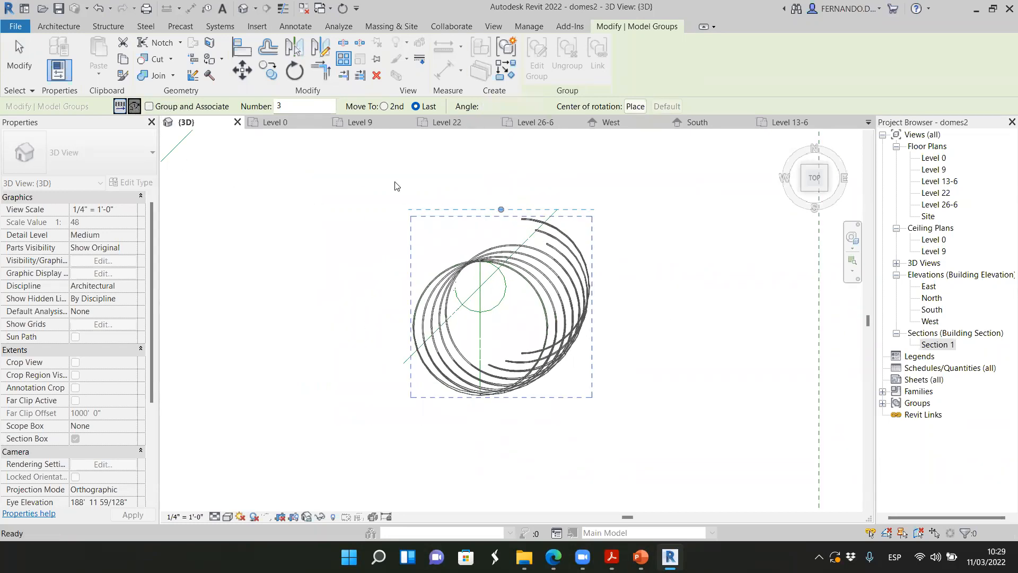
click(637, 108)
scroll(402, 281, up, 3)
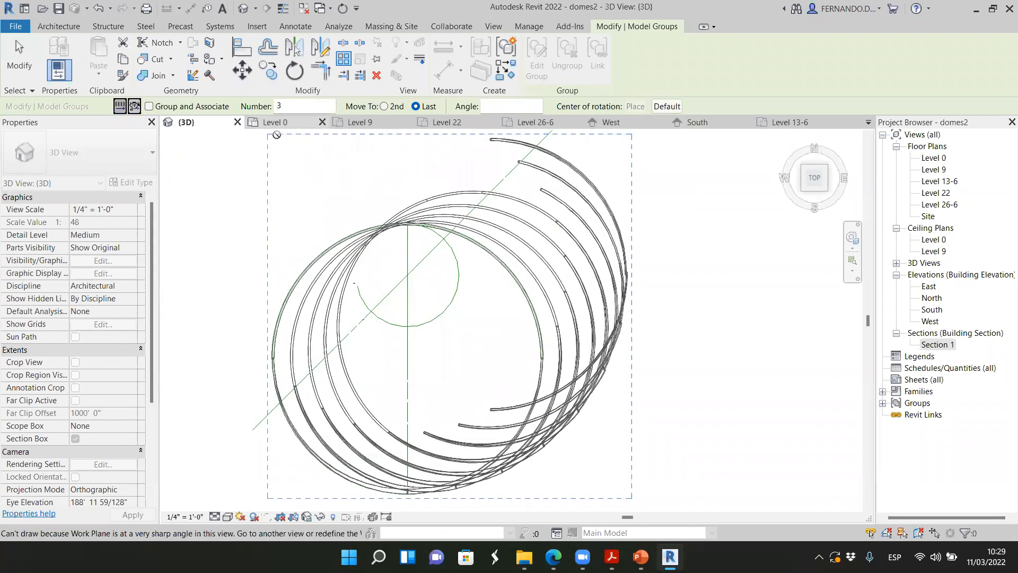
Open the Level 26-6 floor plan and save the project
click(549, 123)
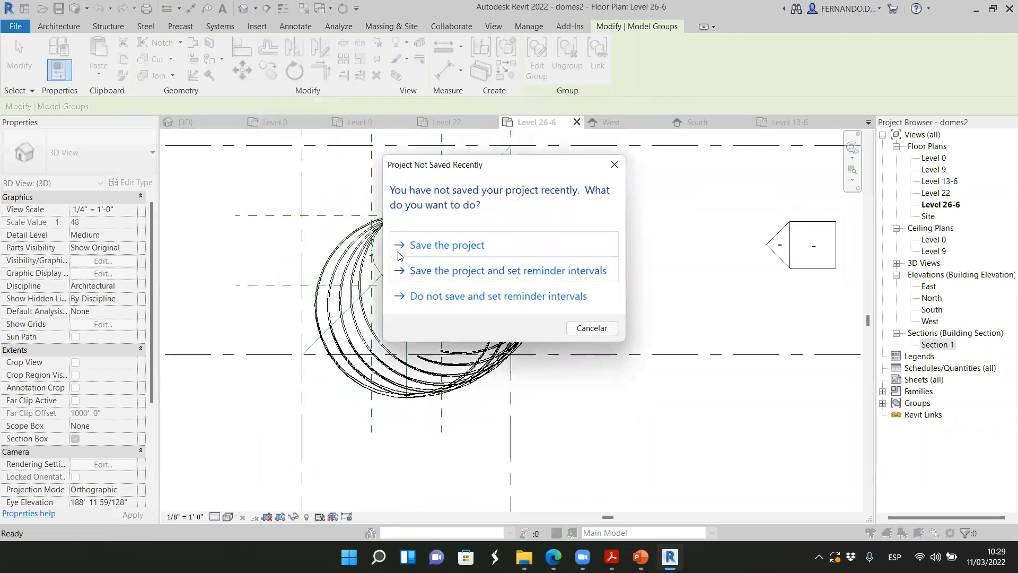
click(460, 246)
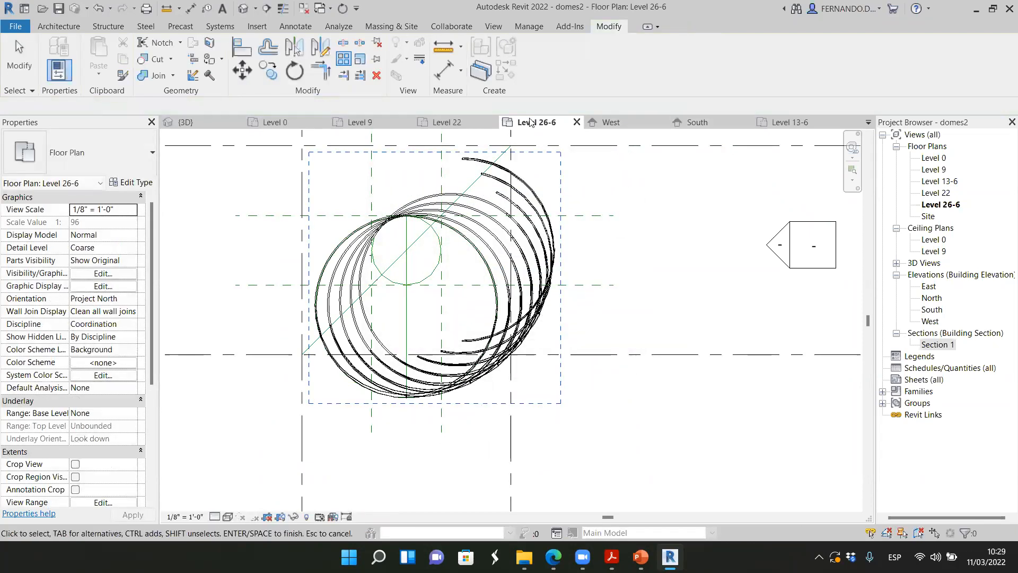
Start a radial array of the rib group with its center of rotation at the small circle's center
click(344, 64)
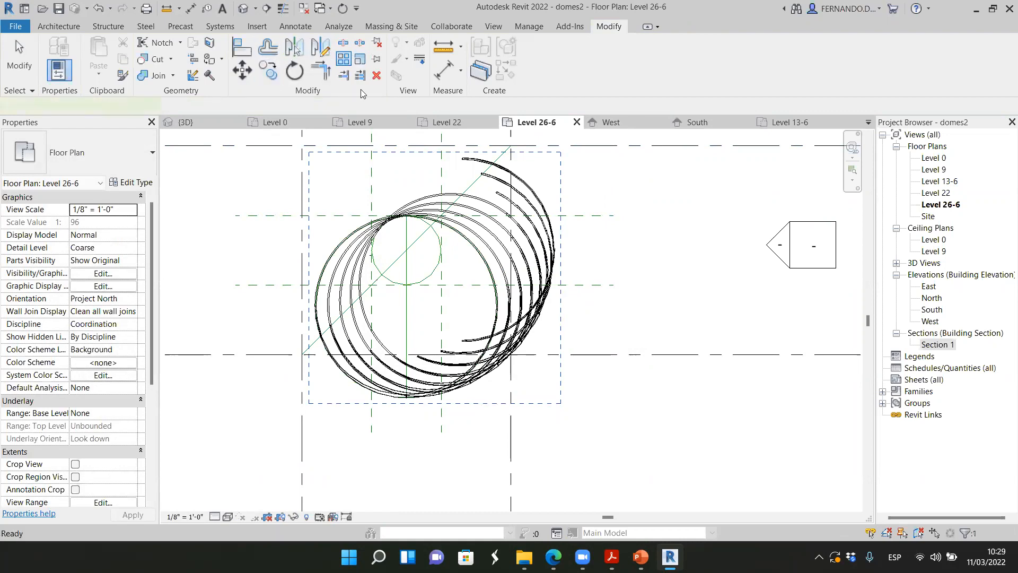
click(409, 200)
key(Return)
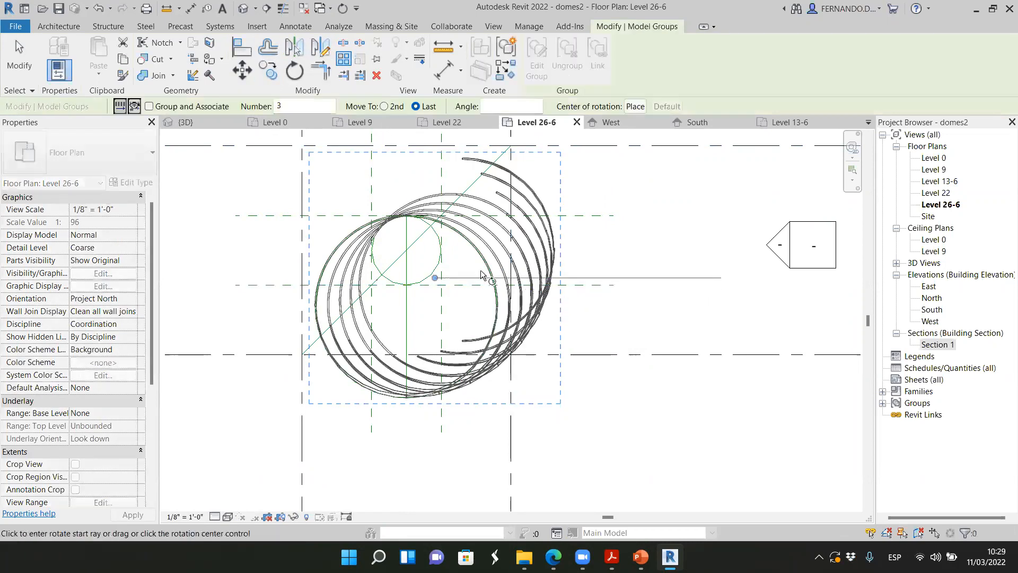
click(634, 107)
click(407, 249)
scroll(403, 248, up, 2)
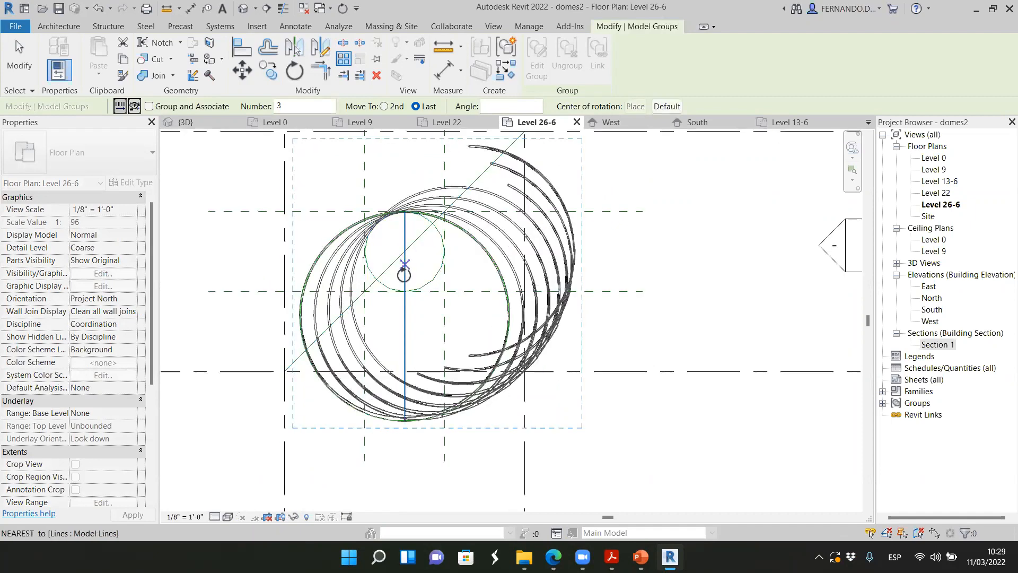
click(403, 249)
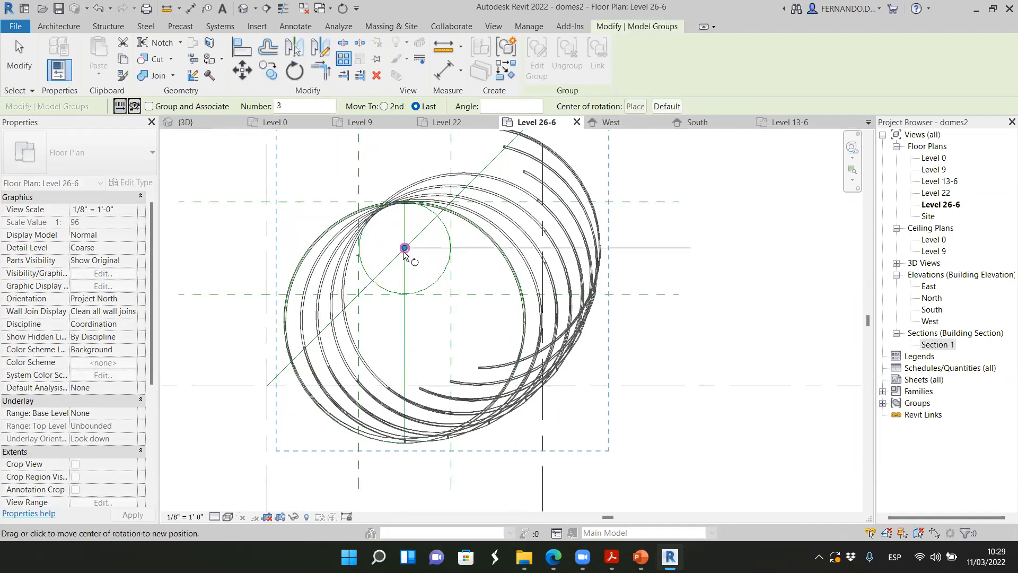
Try 2 items for the rib group's radial array from a horizontal start ray, correct the count and complete the array
scroll(704, 295, down, 1)
scroll(703, 294, down, 1)
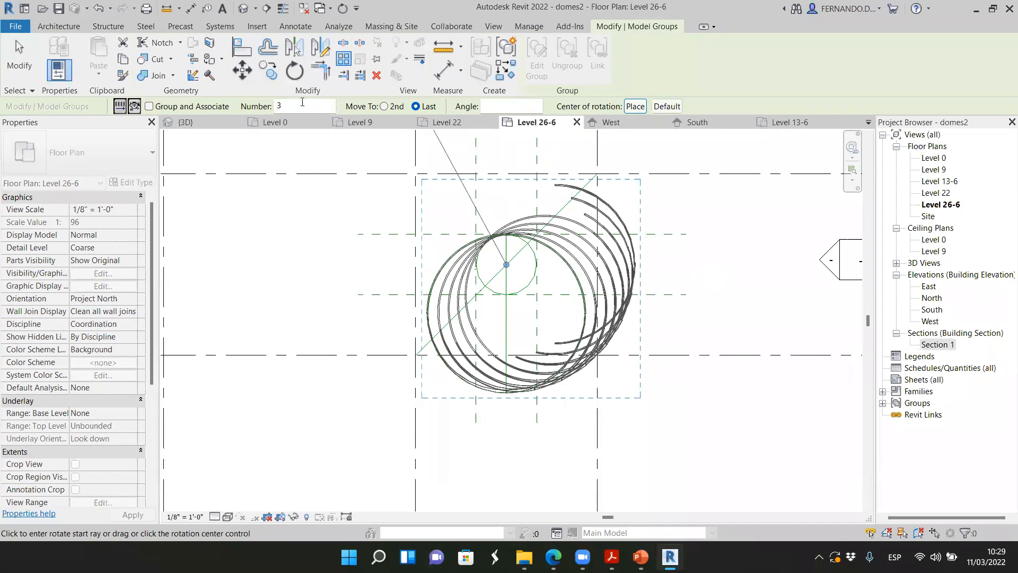
text(2)
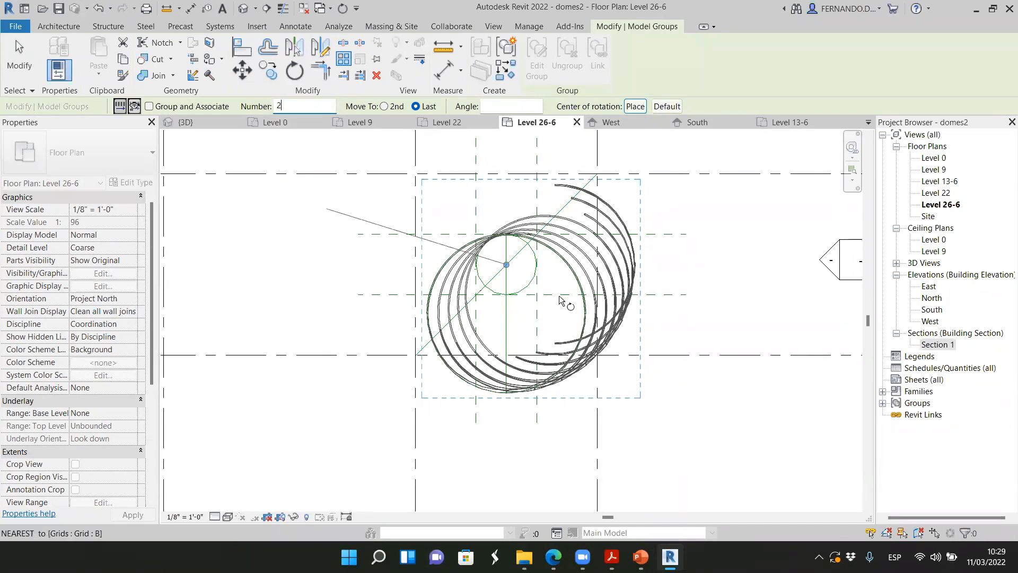
click(695, 263)
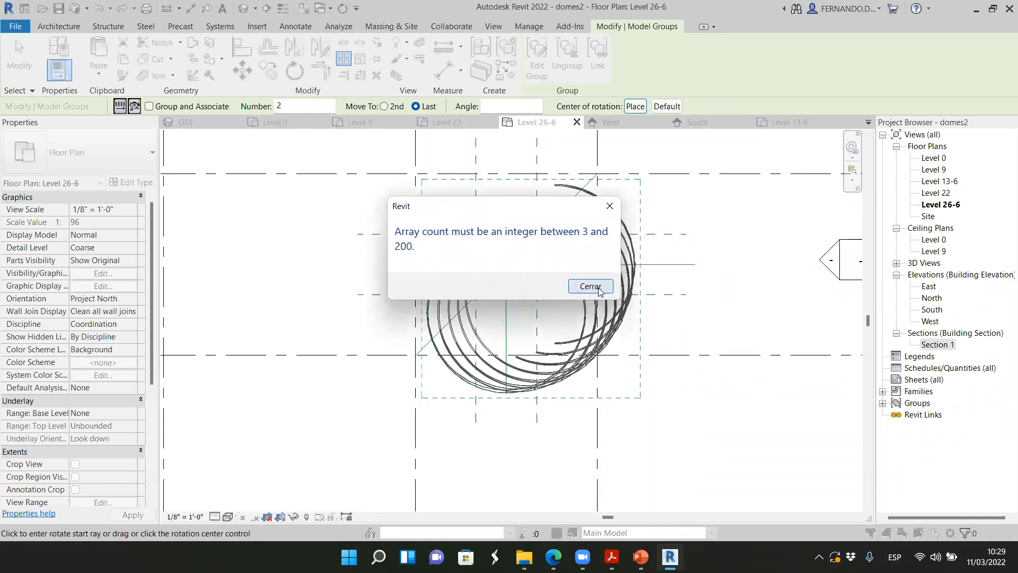
click(599, 288)
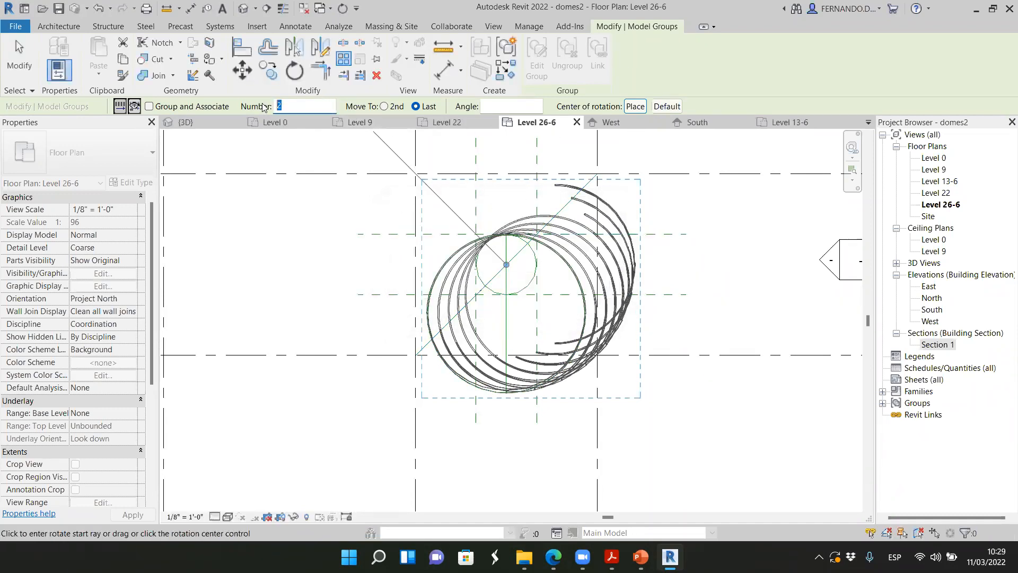
scroll(486, 336, down, 2)
click(642, 289)
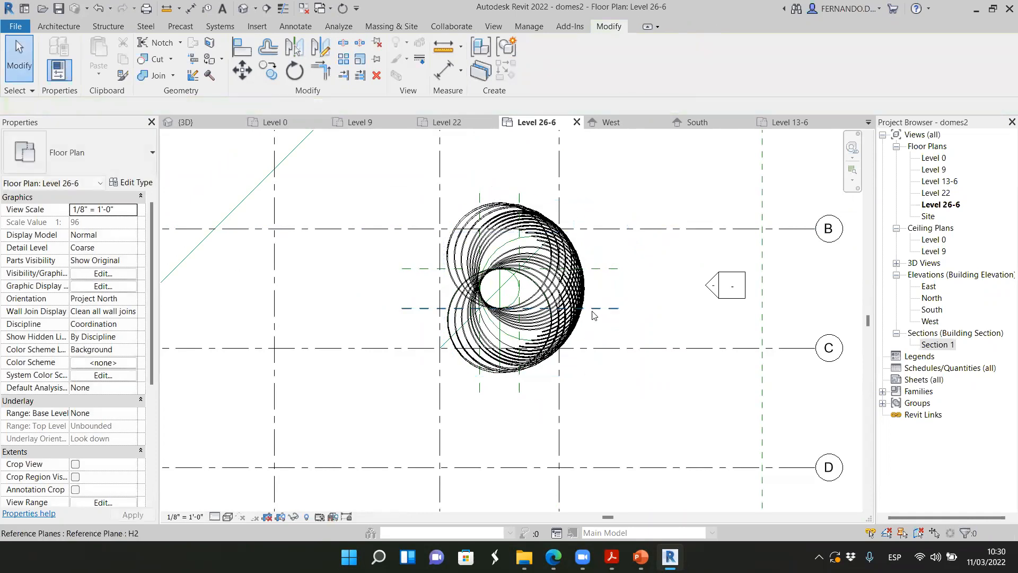
Examine the arrayed rib groups and their lattice crossings in the Level 26-6 plan and from several 3D angles
scroll(563, 289, up, 5)
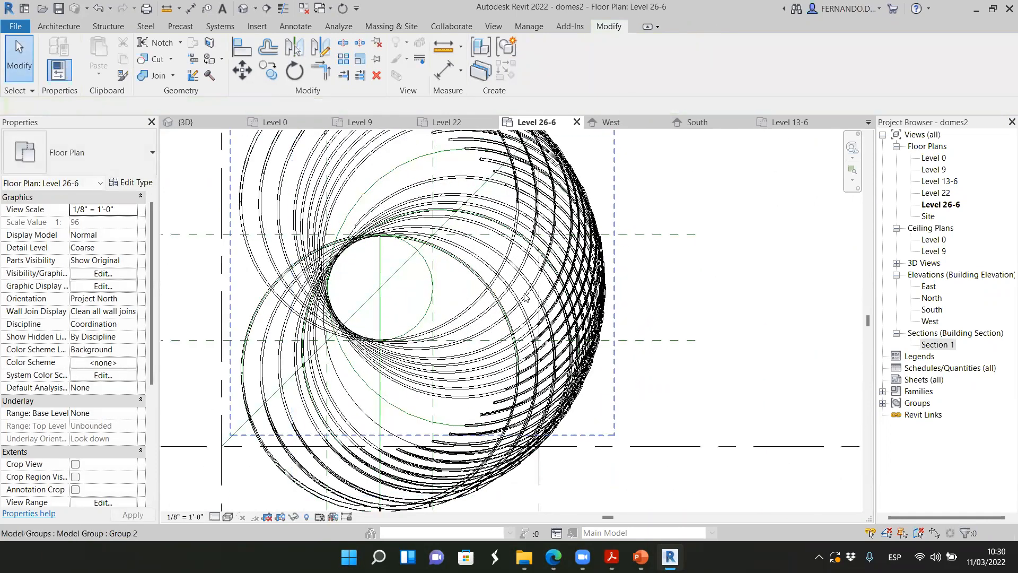
scroll(784, 163, down, 1)
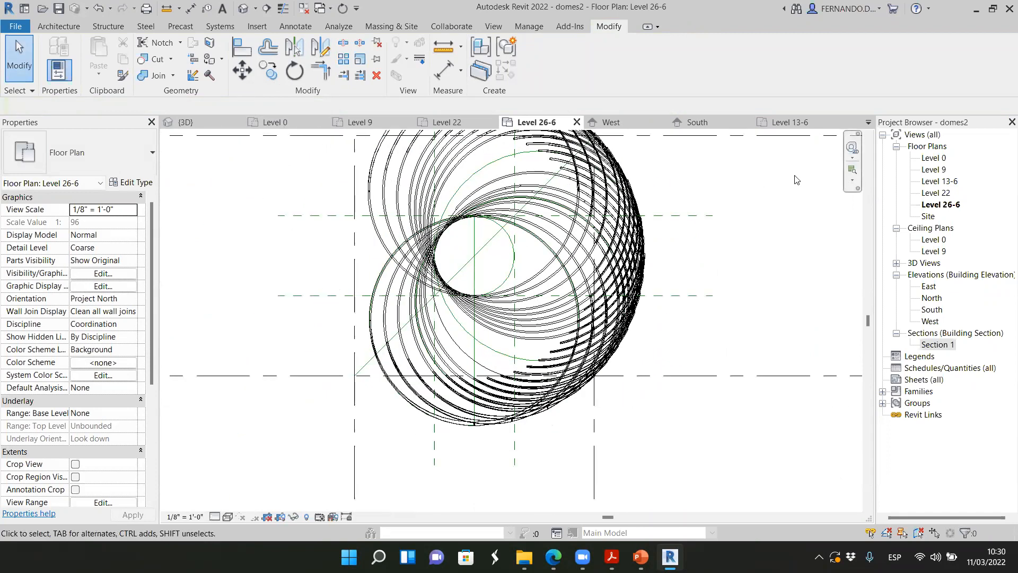
scroll(393, 218, down, 2)
click(211, 121)
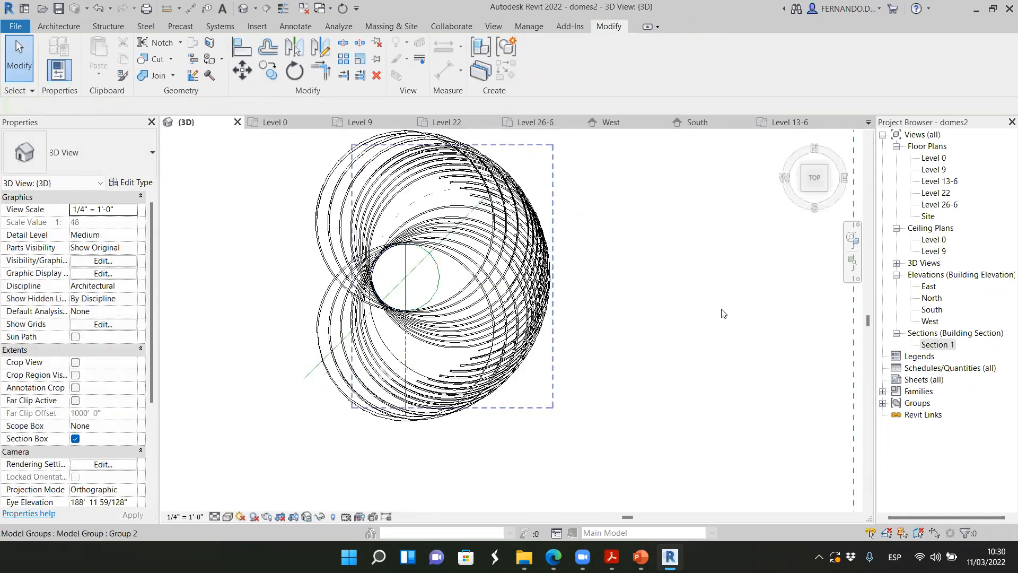
click(802, 162)
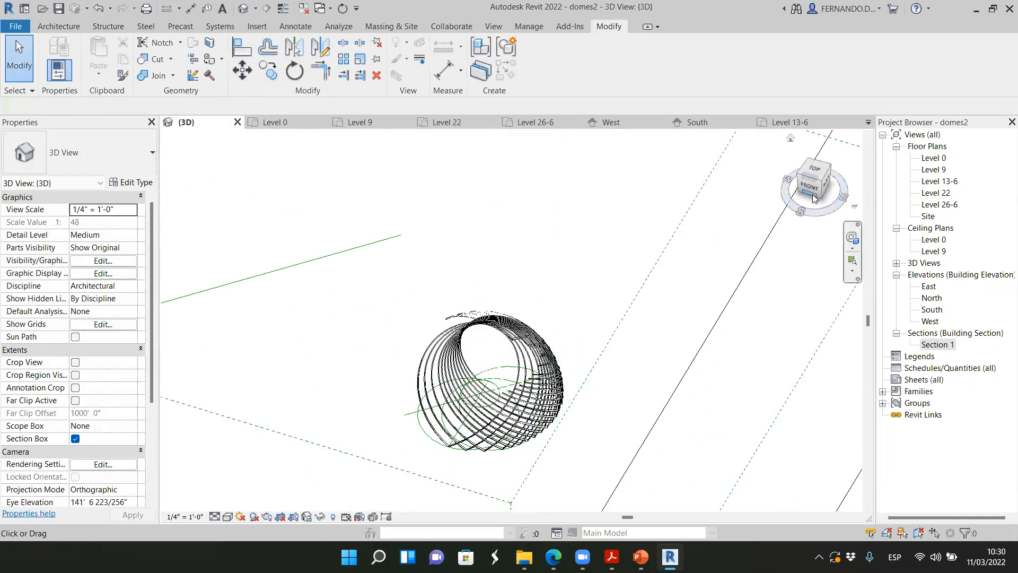
click(796, 179)
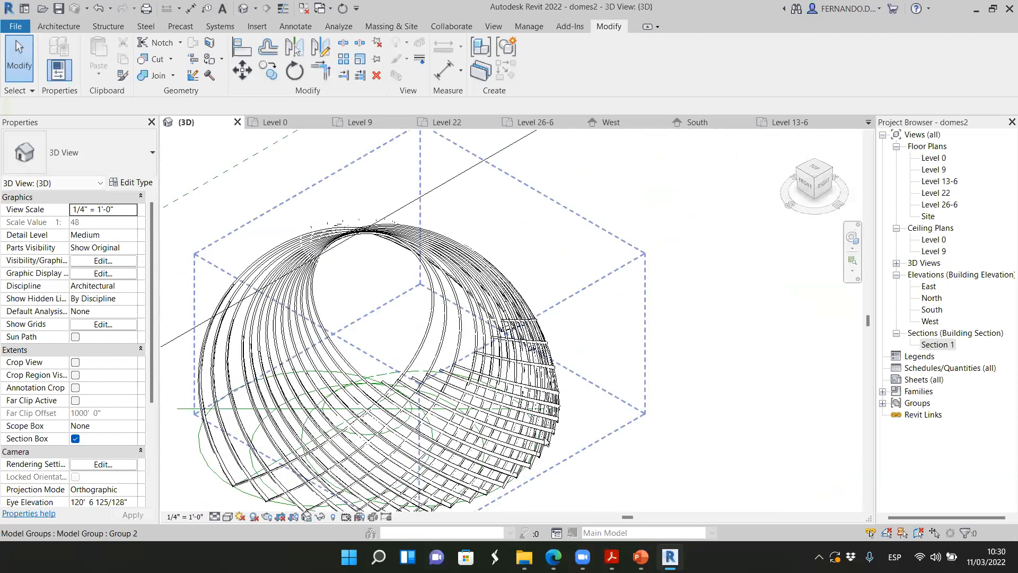
scroll(539, 376, up, 4)
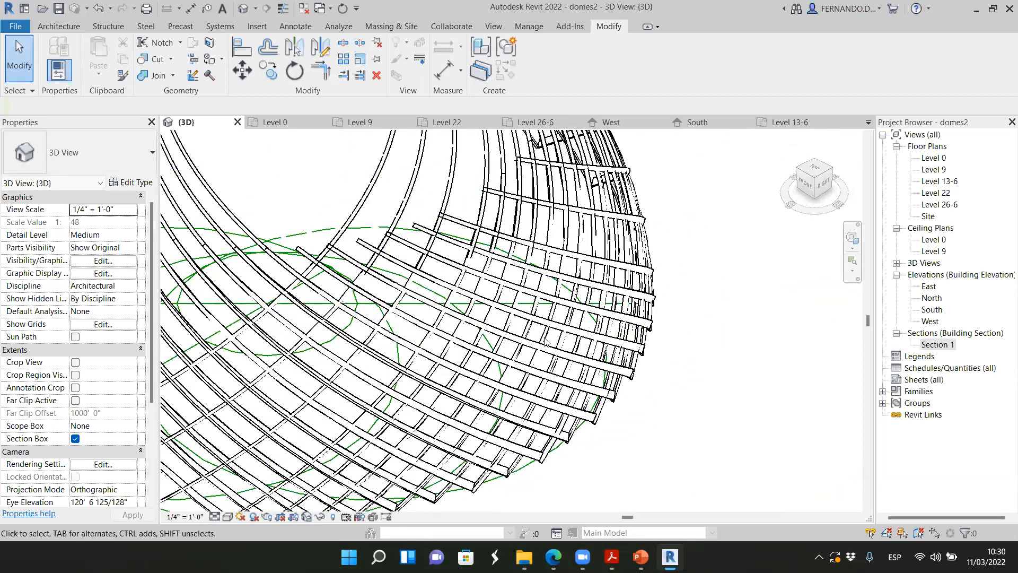
scroll(617, 321, down, 2)
mouse_move(819, 184)
mouse_down()
mouse_move(800, 169)
mouse_move(847, 233)
mouse_move(832, 196)
mouse_up()
scroll(616, 259, down, 3)
scroll(524, 411, up, 2)
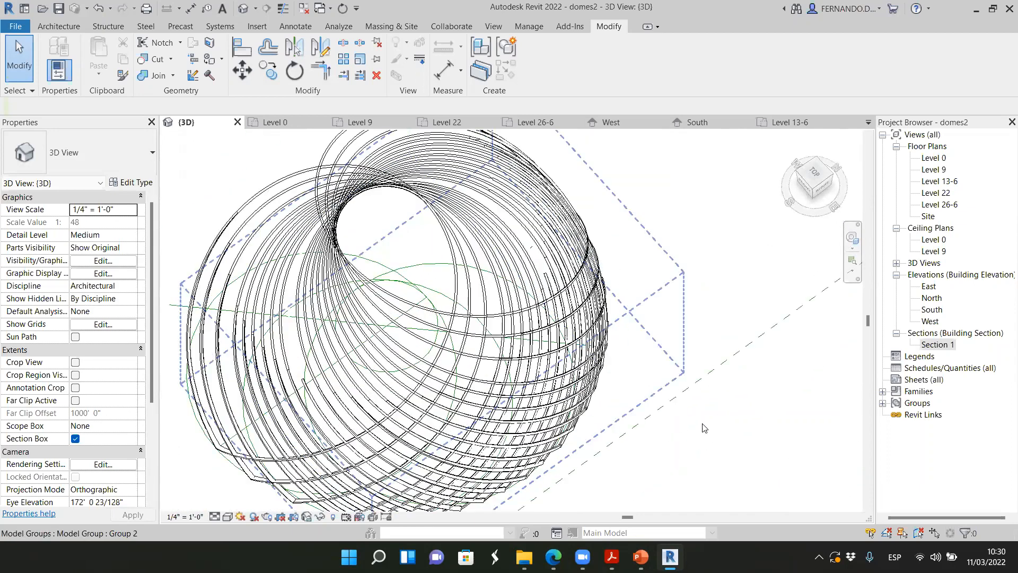
scroll(661, 364, down, 2)
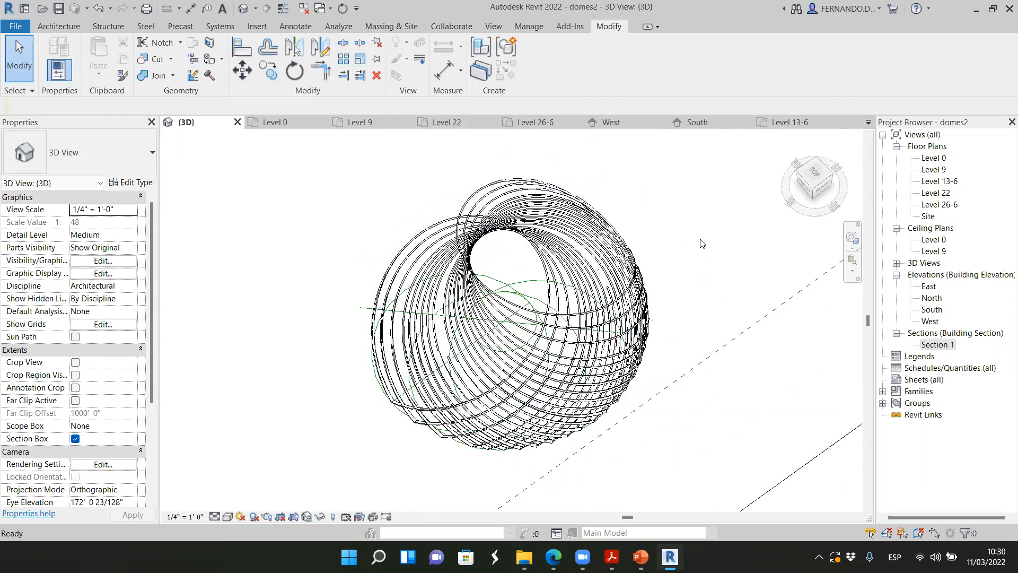
Undo the group array, the grouping and the earlier rib array, back to the original rib parts
scroll(700, 238, up, 5)
scroll(483, 259, down, 5)
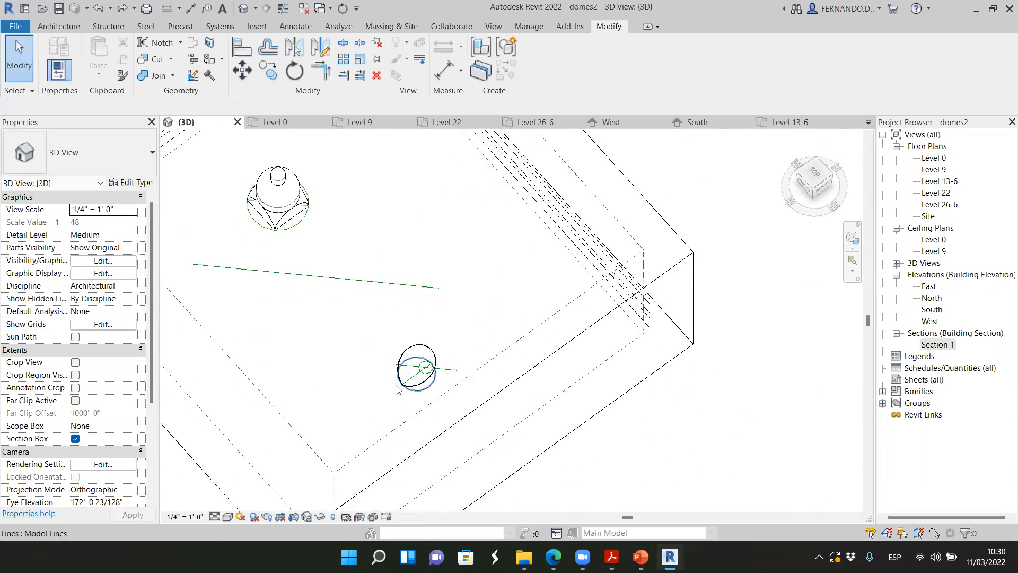
scroll(440, 373, up, 3)
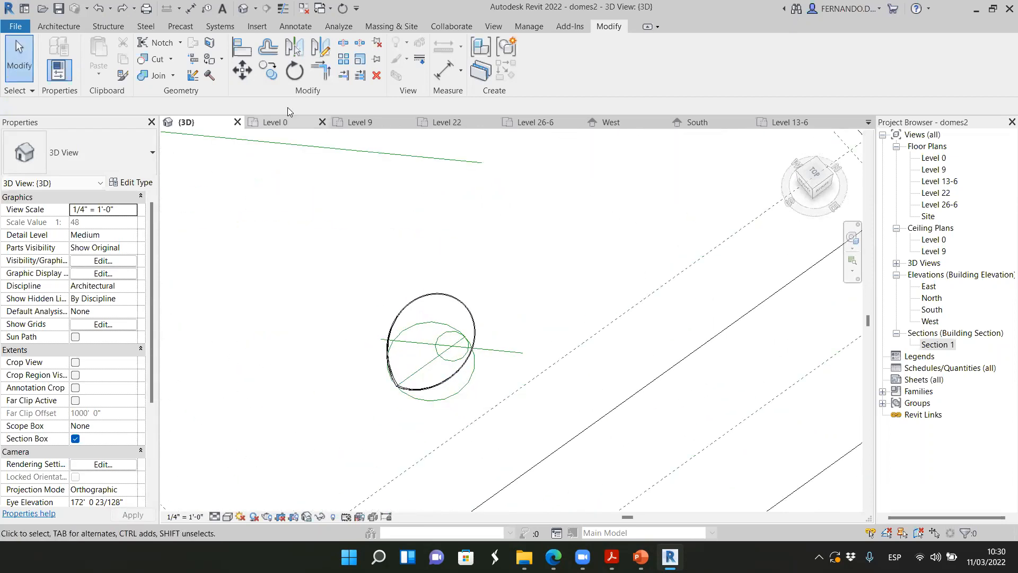
Start an ungrouped radial array of the three rib parts in the Level 26-6 plan, with its center of rotation at the small circle's center
scroll(434, 382, up, 4)
click(446, 390)
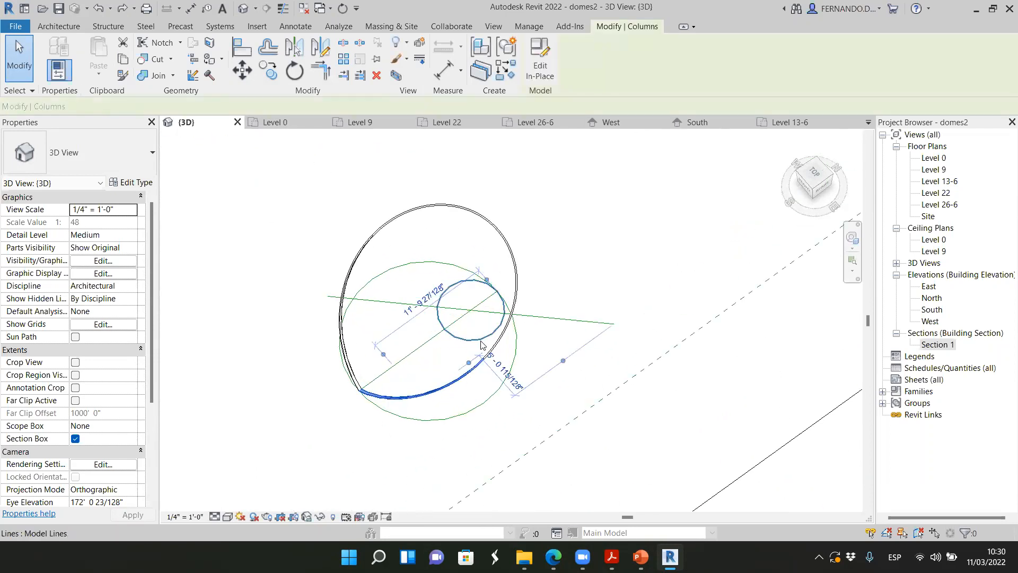
ctrl+click(354, 265)
ctrl+click(354, 266)
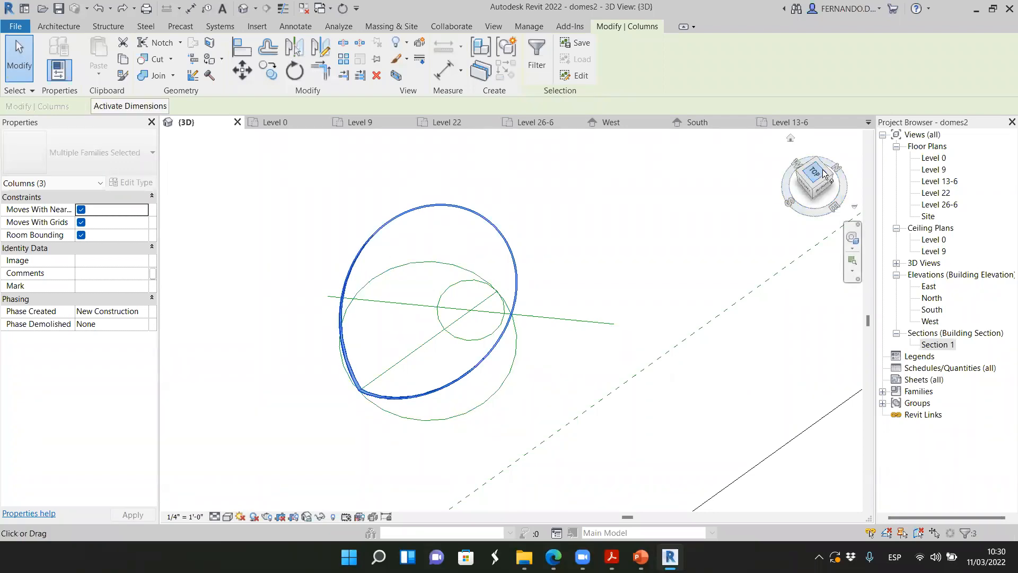
click(536, 122)
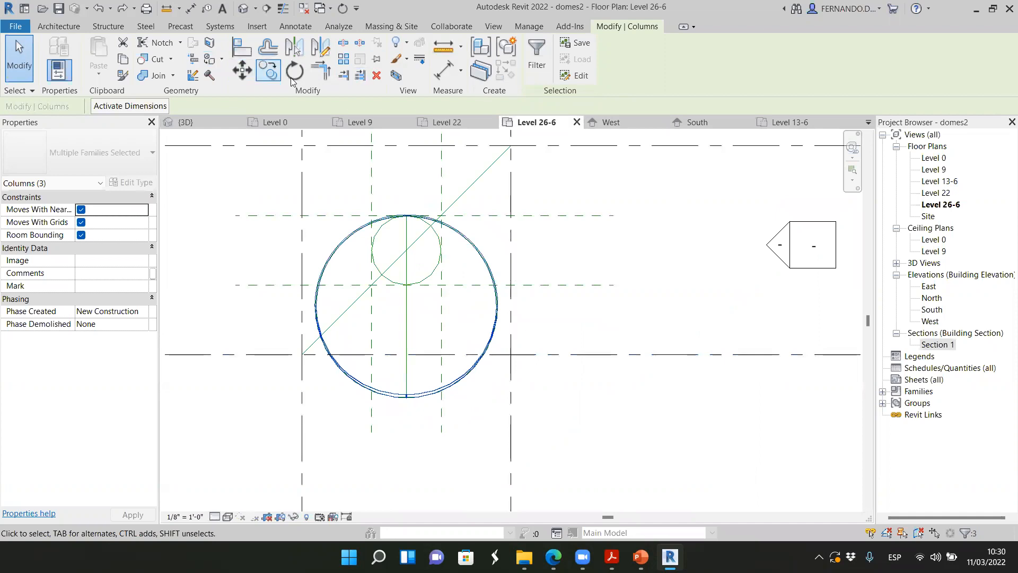
click(344, 61)
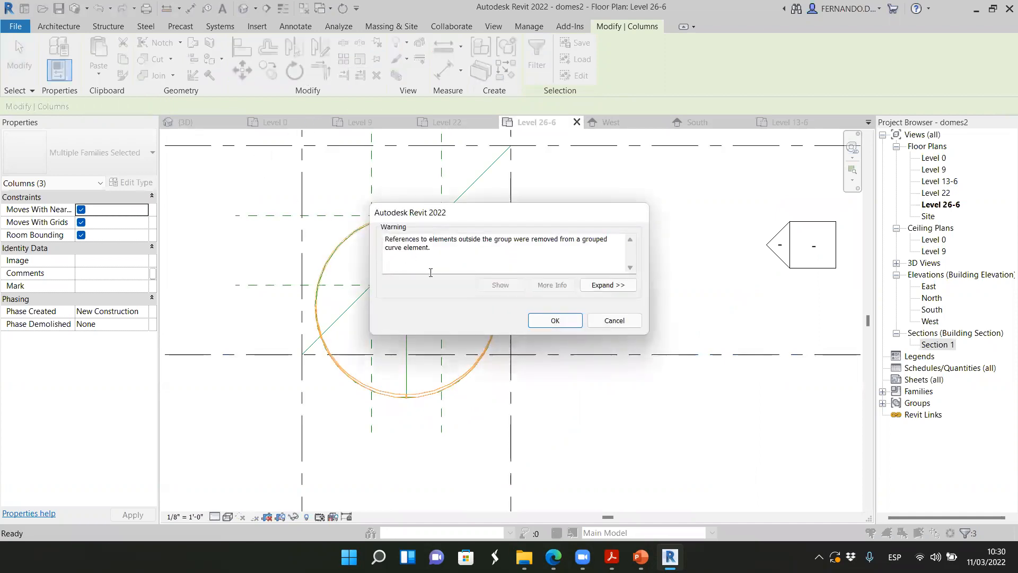
click(555, 320)
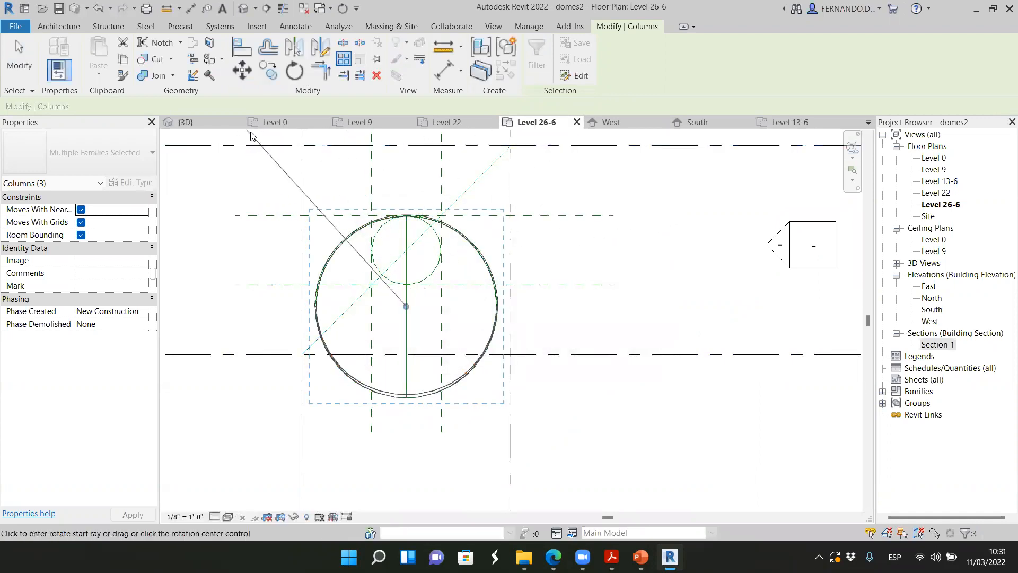
click(112, 108)
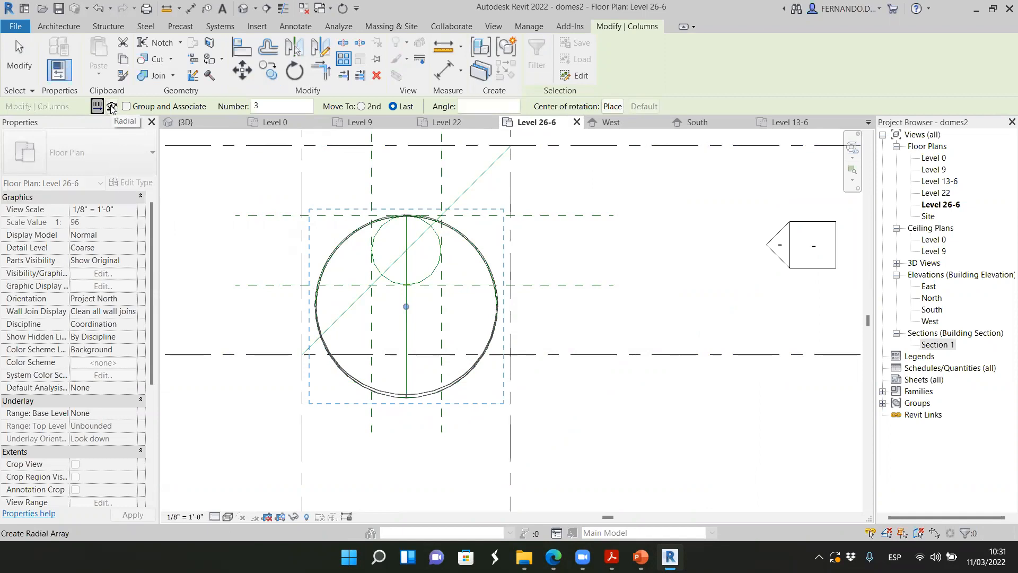
click(613, 107)
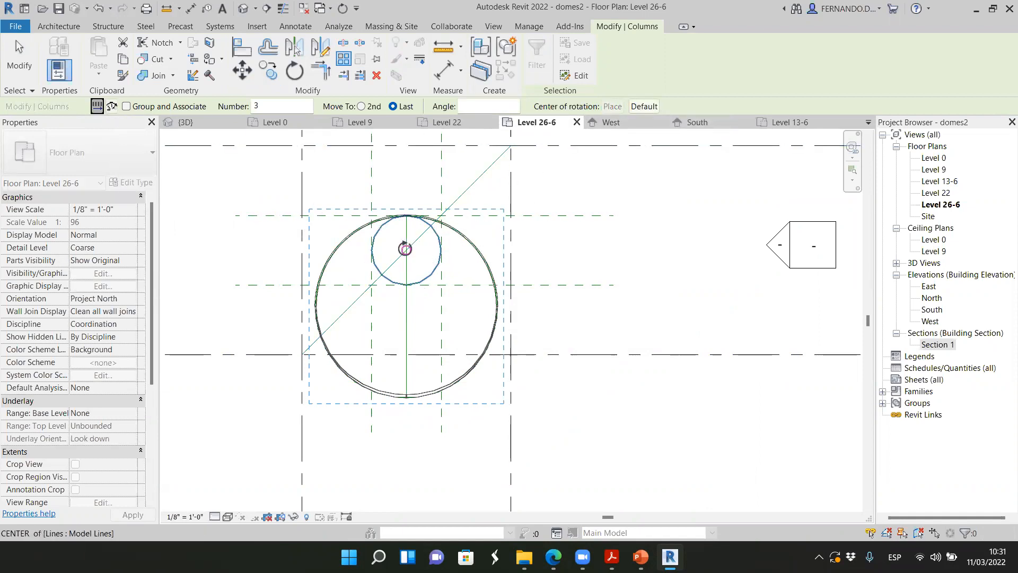
click(406, 251)
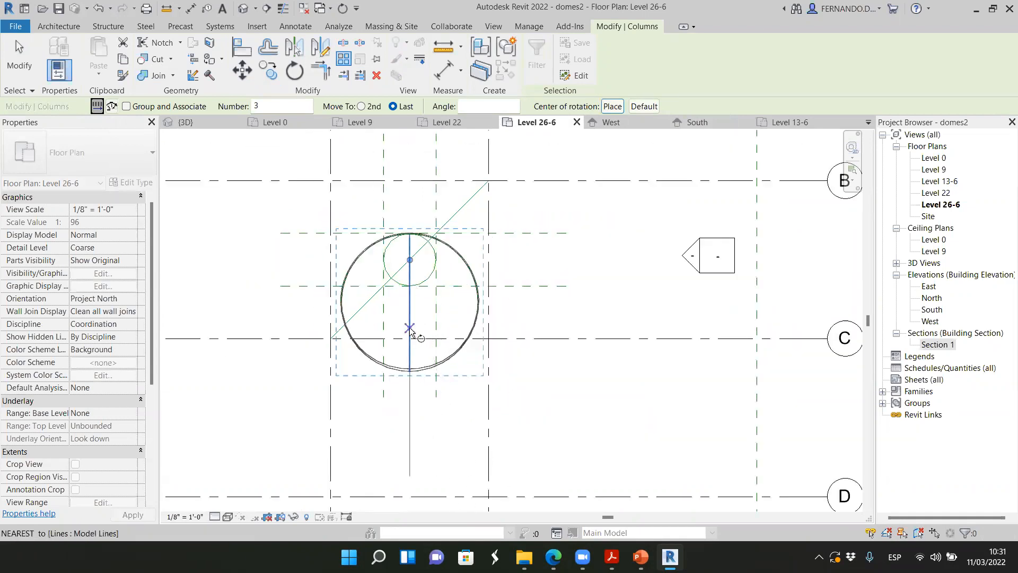
Complete the radial array with 9 items, from a start ray straight down to an end ray at 180°
click(411, 329)
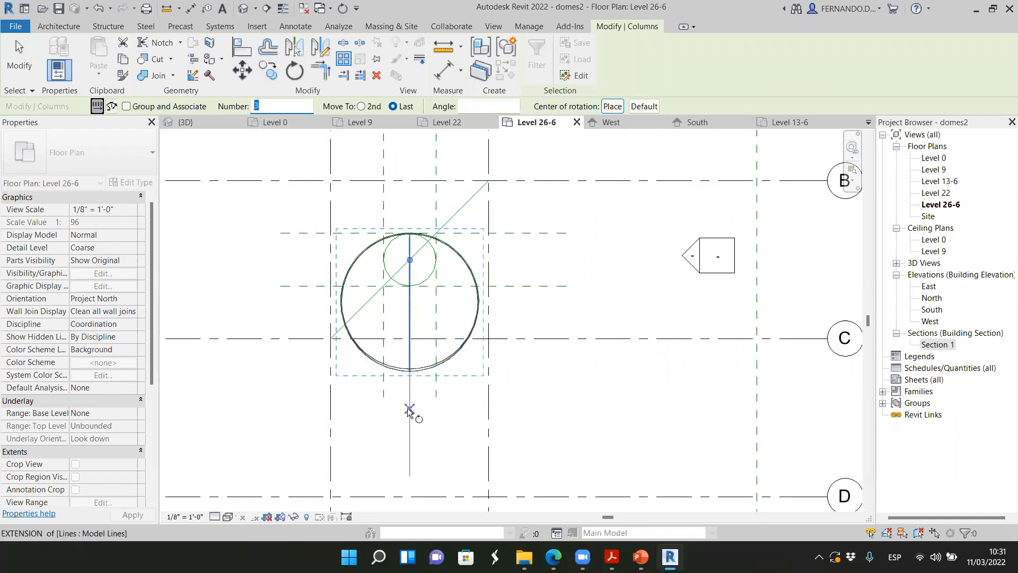
text(9)
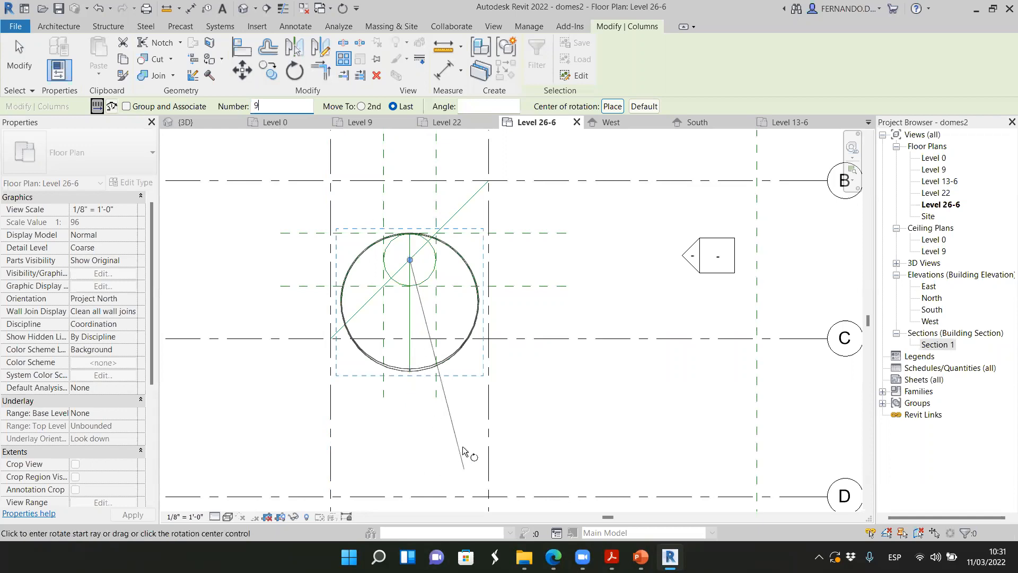
click(410, 434)
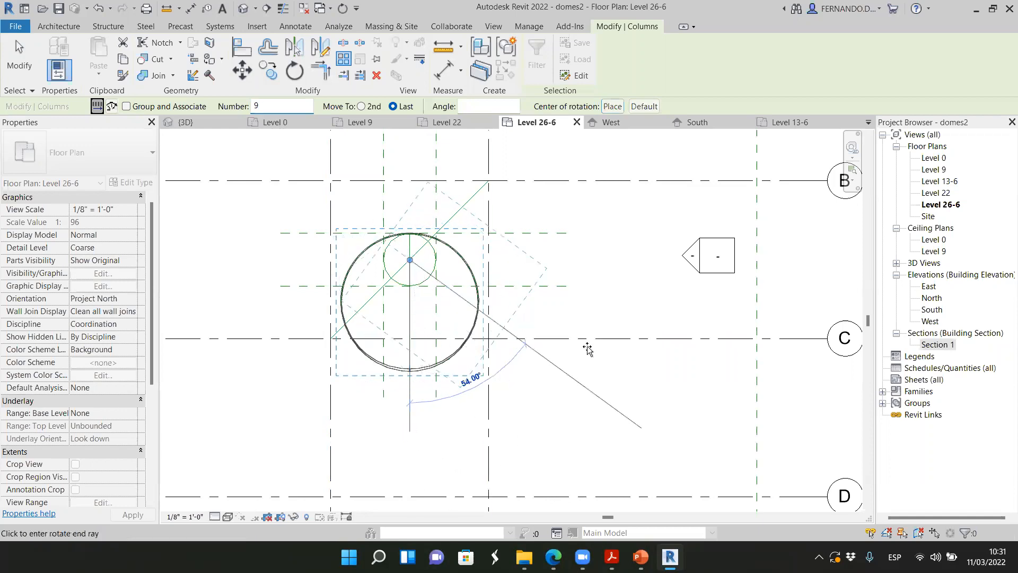
scroll(562, 292, down, 2)
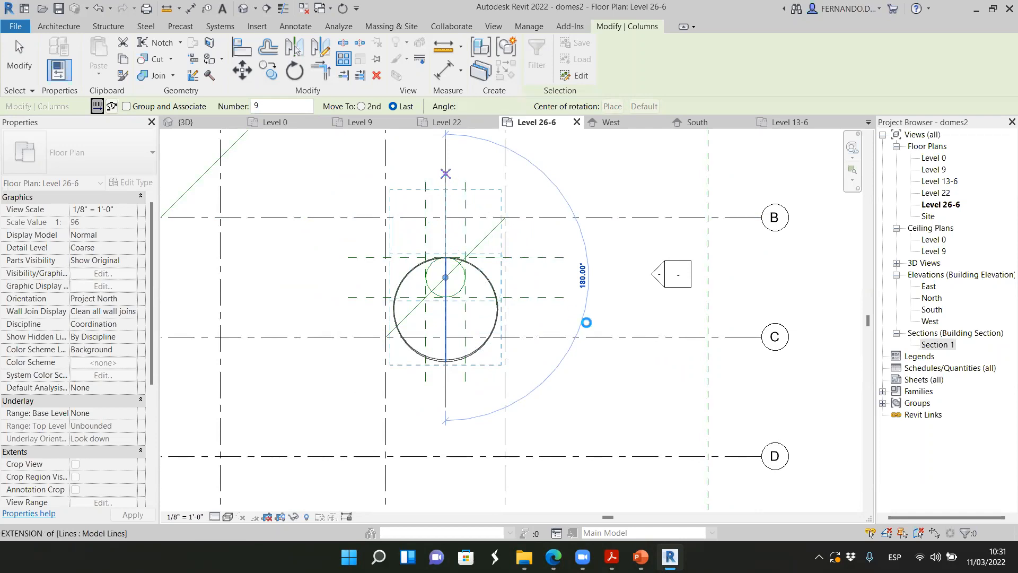
click(595, 319)
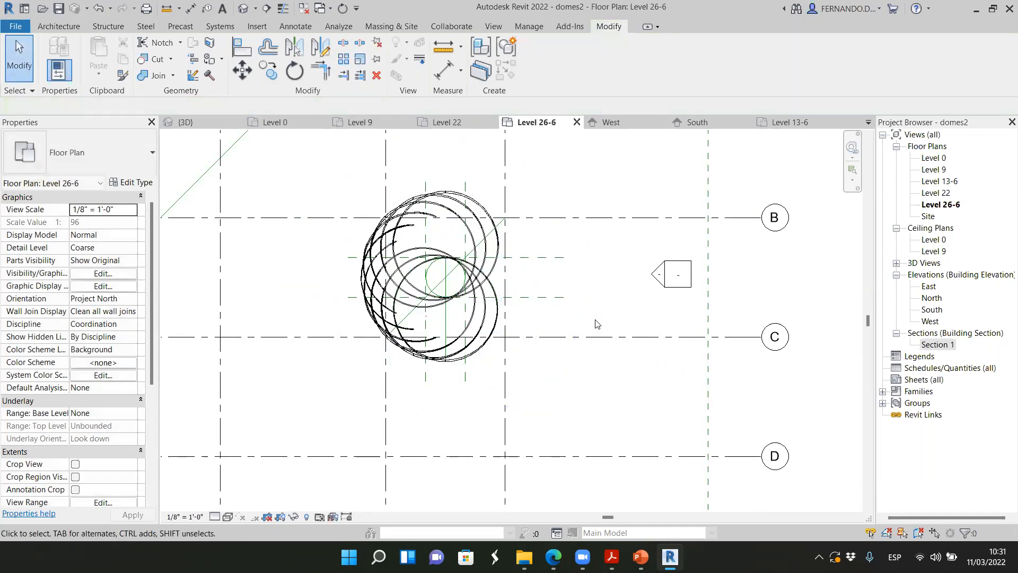
Examine the arrayed ribs in the Level 26-6 plan, from several 3D angles and in the Level 0 plan
scroll(450, 228, up, 2)
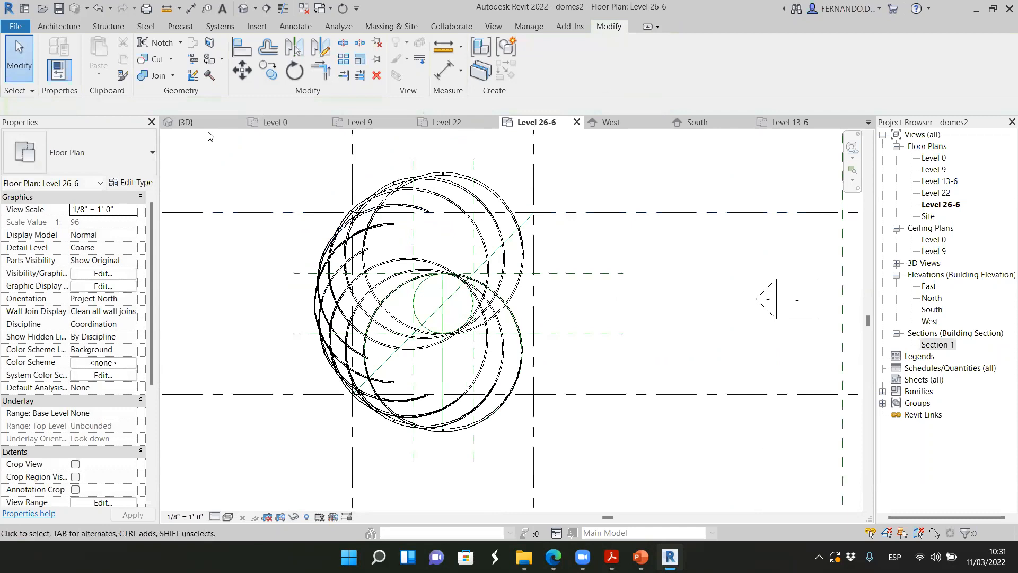
click(183, 122)
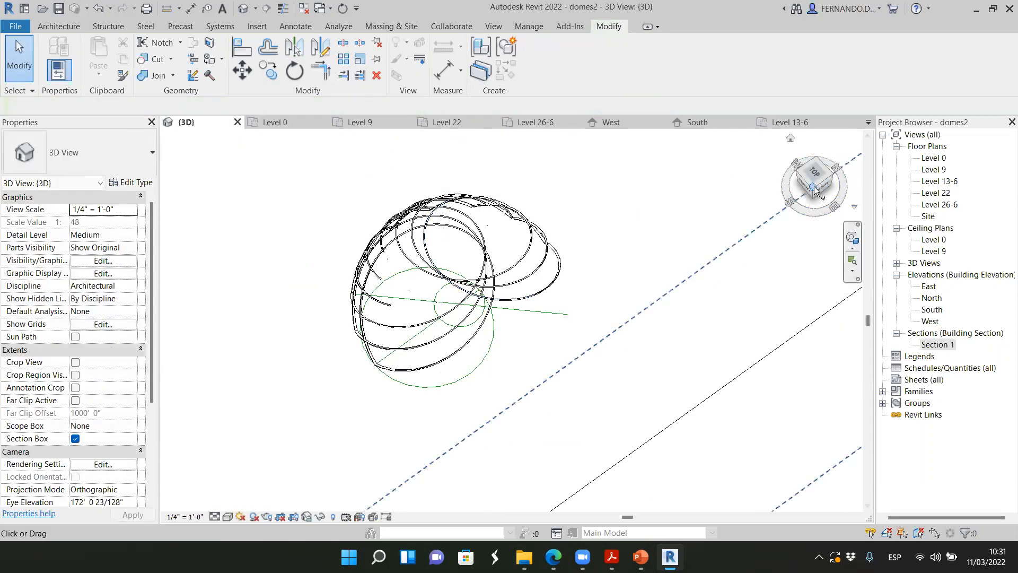
click(820, 190)
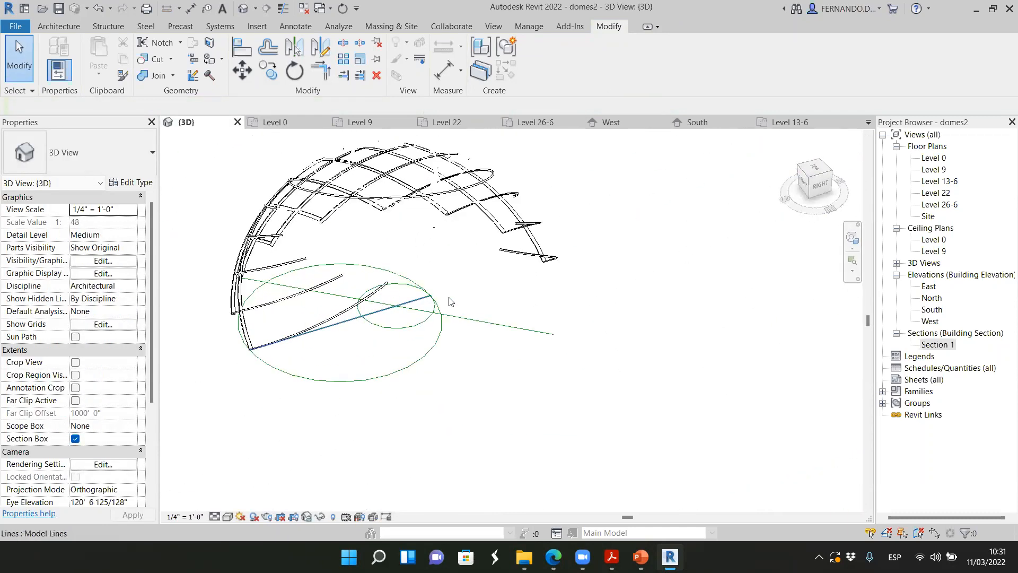
click(804, 185)
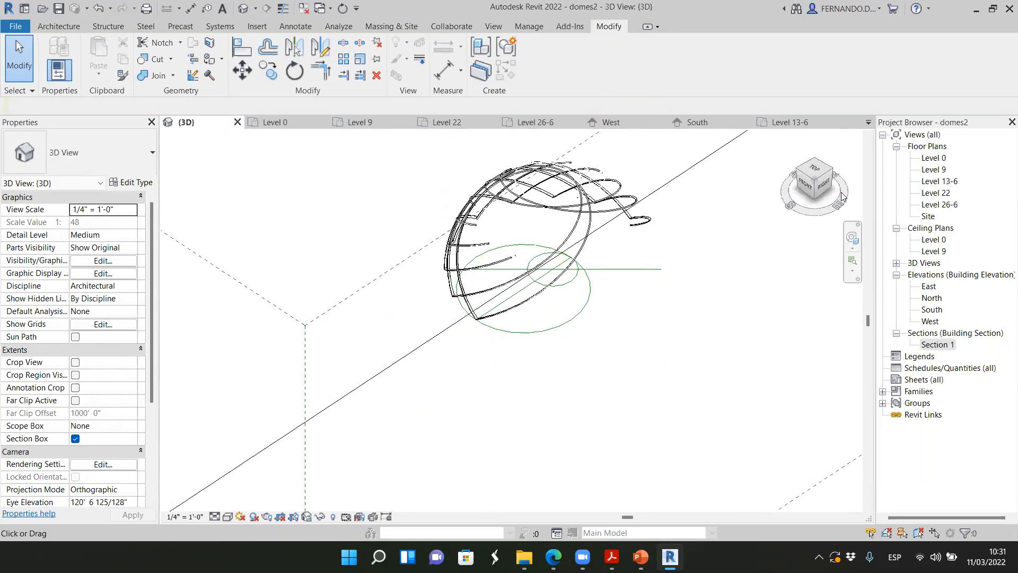
click(805, 174)
scroll(571, 212, up, 5)
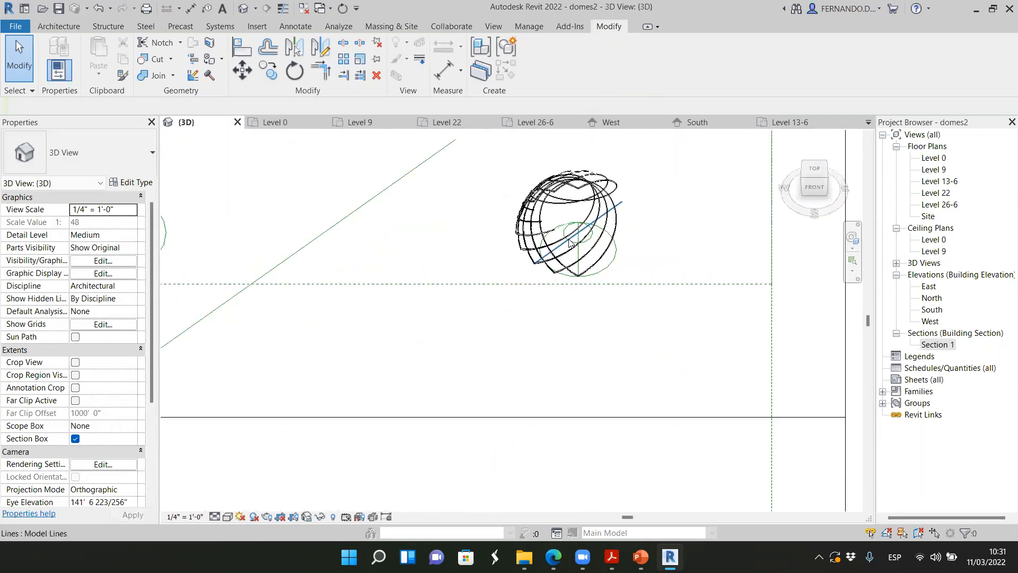
mouse_move(815, 187)
mouse_down()
mouse_move(858, 176)
mouse_move(860, 194)
mouse_move(819, 187)
mouse_up()
scroll(462, 325, down, 3)
scroll(463, 329, down, 2)
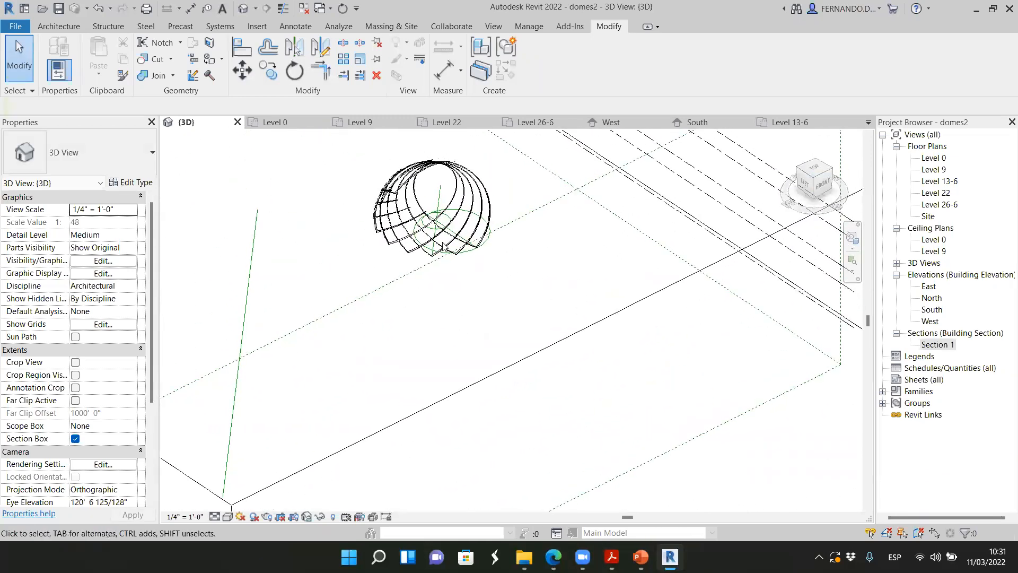
scroll(387, 197, up, 4)
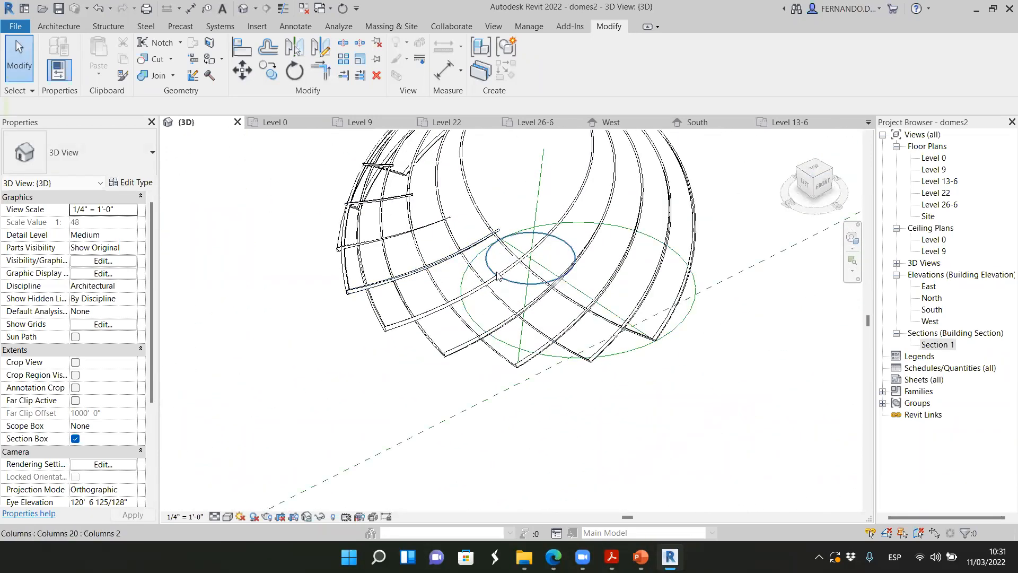
scroll(497, 275, down, 5)
drag(815, 189, 205, 175)
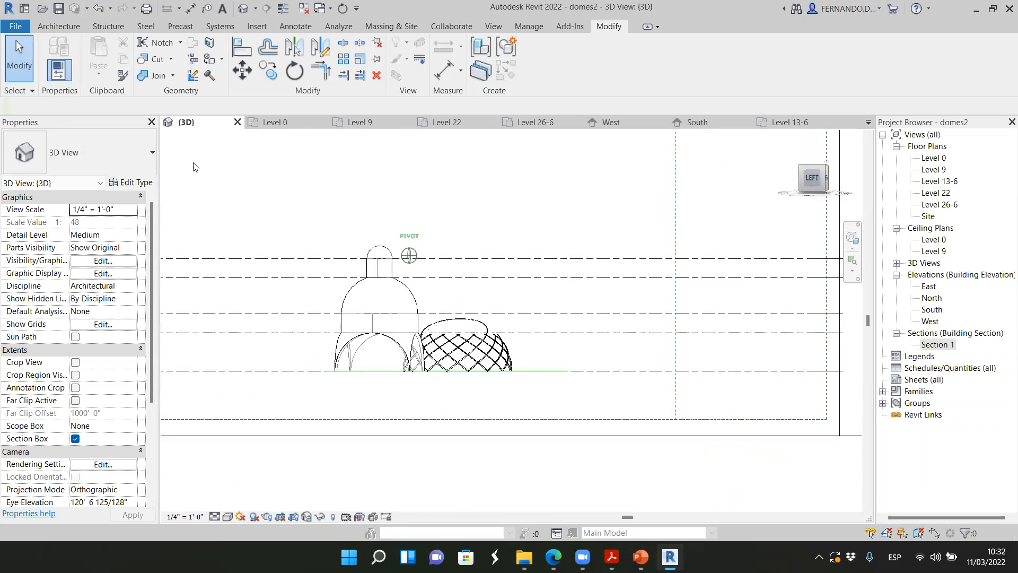
drag(195, 170, 130, 246)
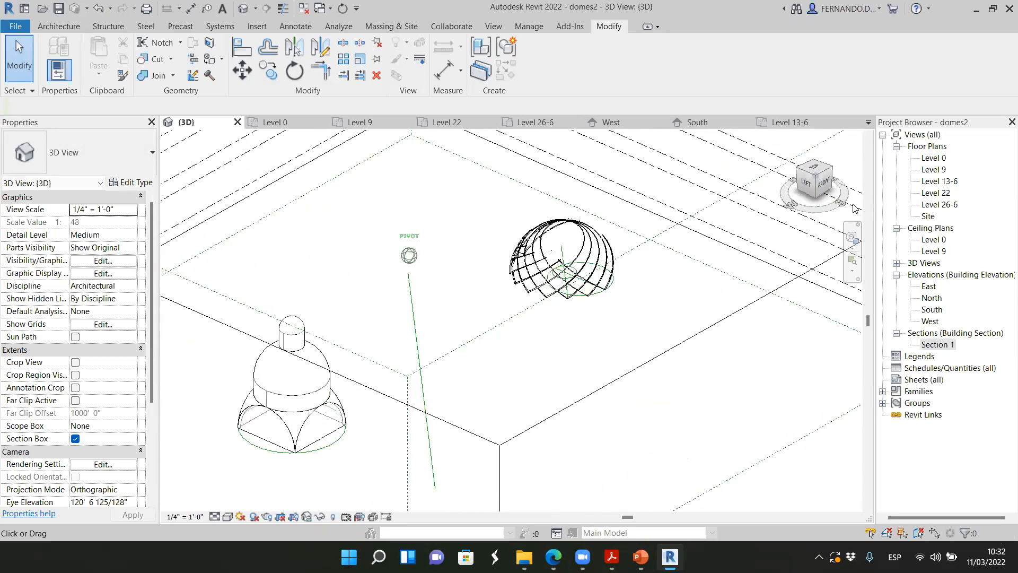
scroll(591, 212, up, 4)
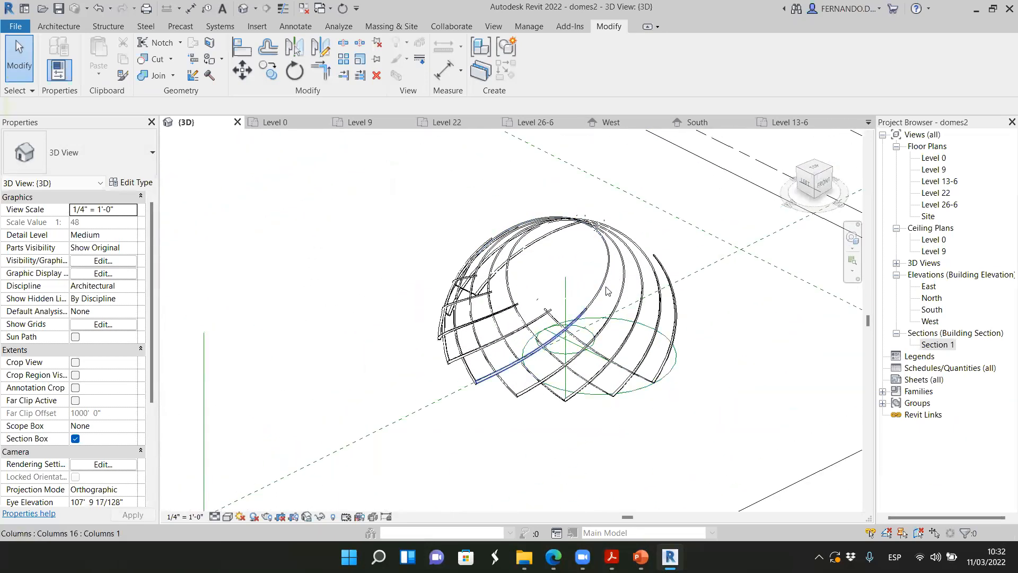
drag(815, 186, 812, 184)
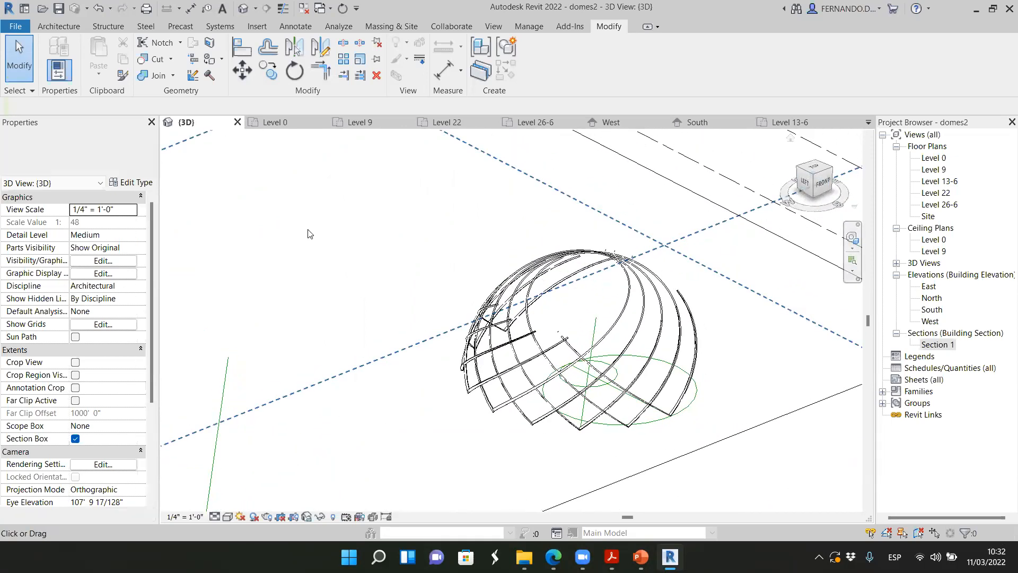
click(286, 123)
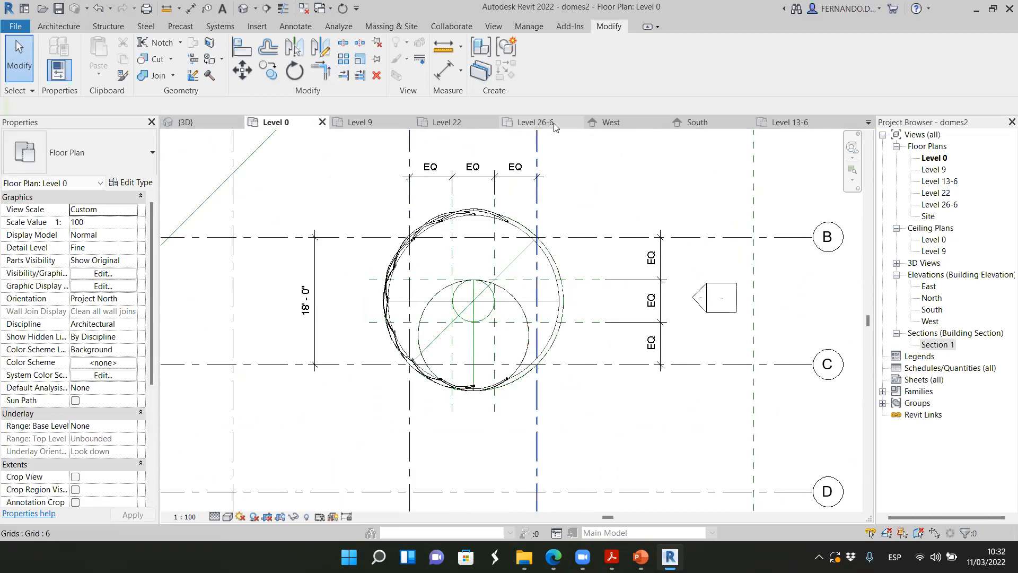
Mirror a copy of all the arrayed ribs in the Level 26-6 plan about the vertical model line through the small circle's center
click(533, 122)
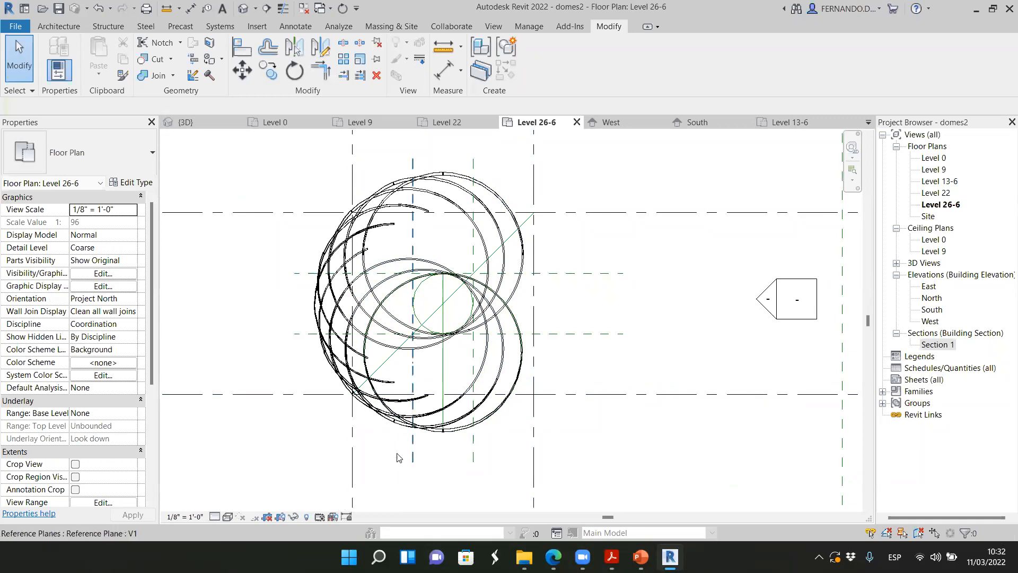
scroll(492, 416, down, 1)
scroll(502, 423, up, 2)
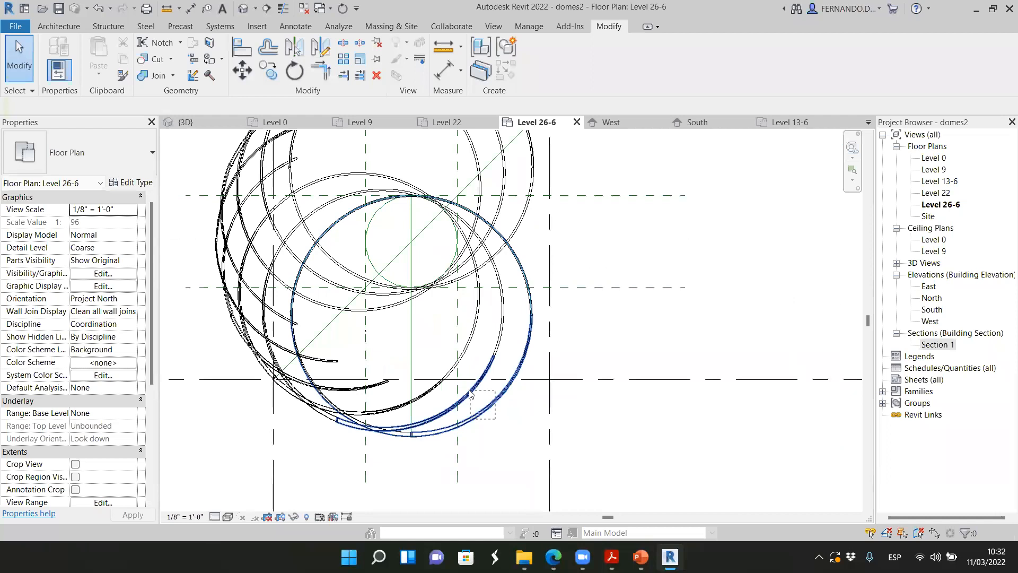
drag(470, 390, 468, 390)
scroll(513, 388, down, 2)
click(608, 434)
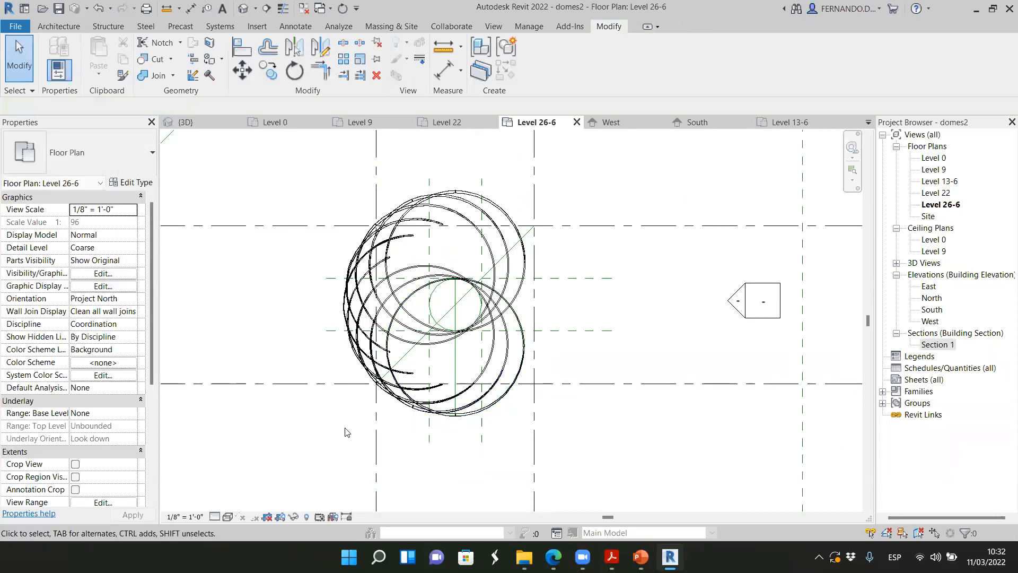
drag(335, 426, 596, 185)
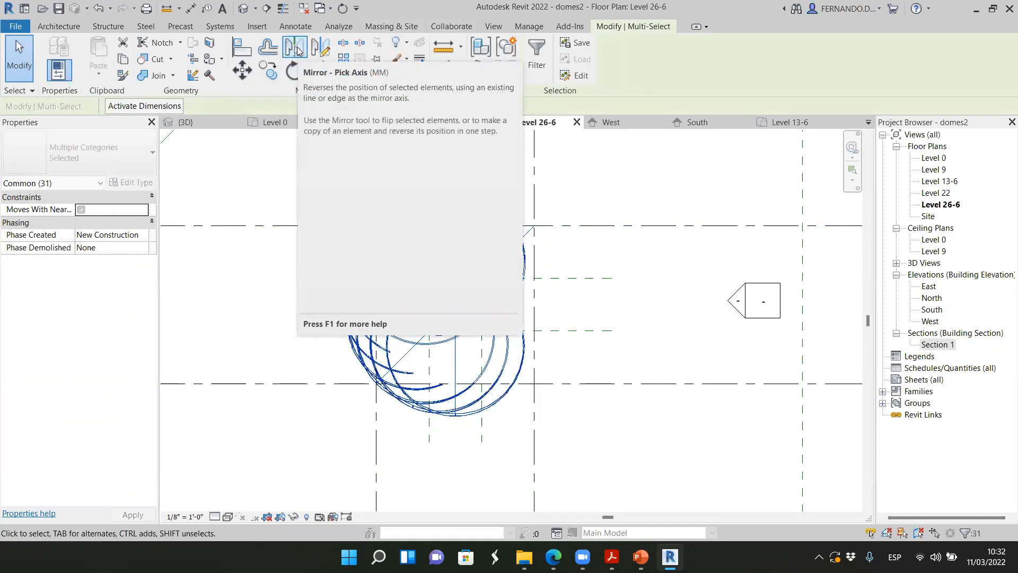
click(297, 51)
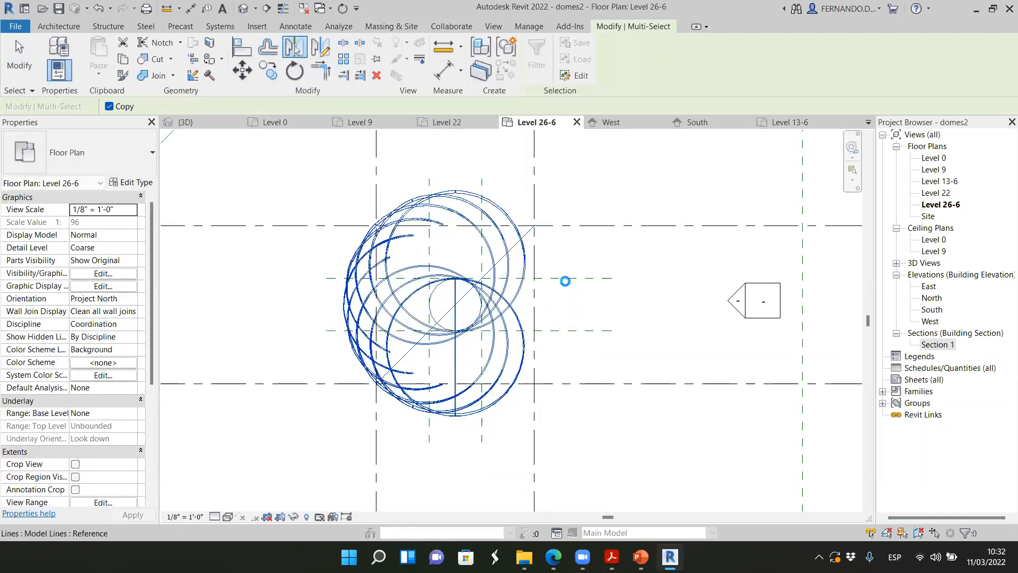
click(585, 255)
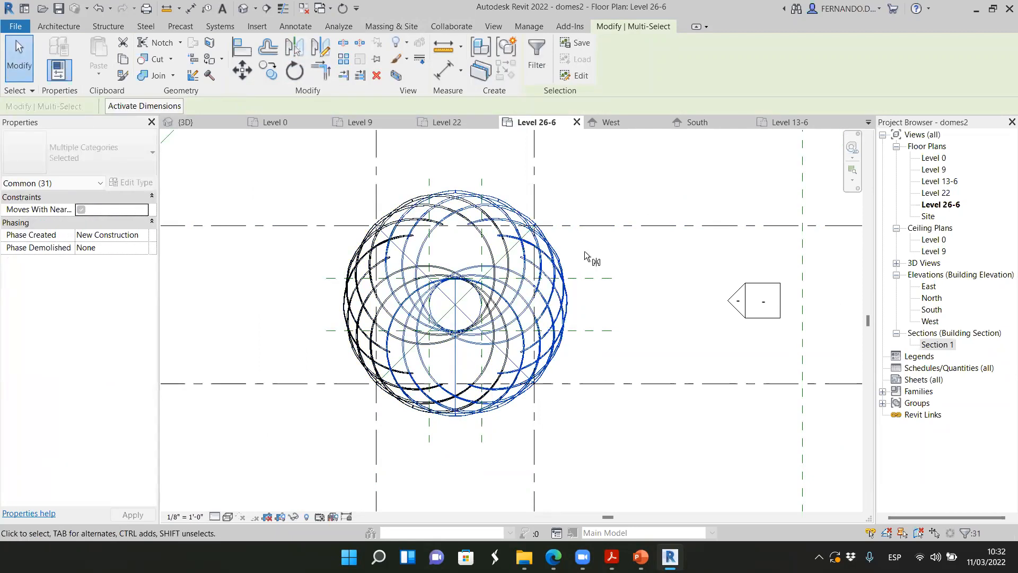
Examine the mirrored rib lattice up close in the Level 26-6 plan and in the 3D view
scroll(509, 340, up, 5)
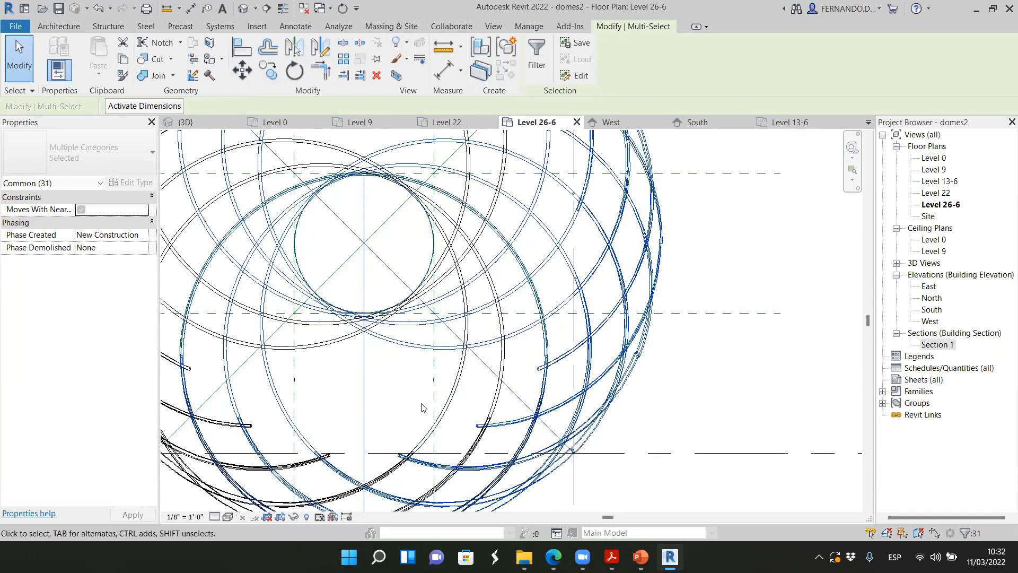
scroll(457, 249, down, 4)
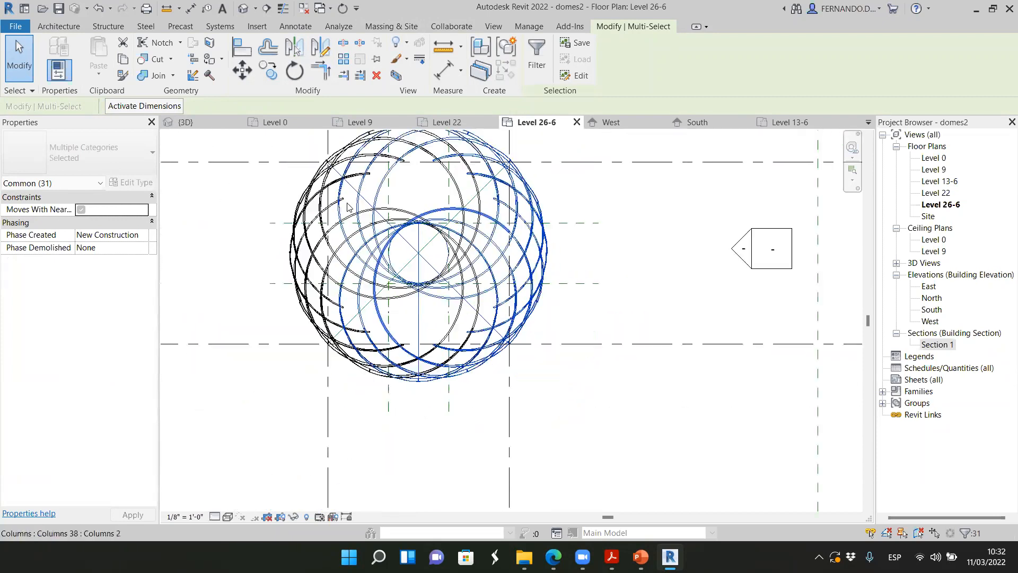
click(200, 123)
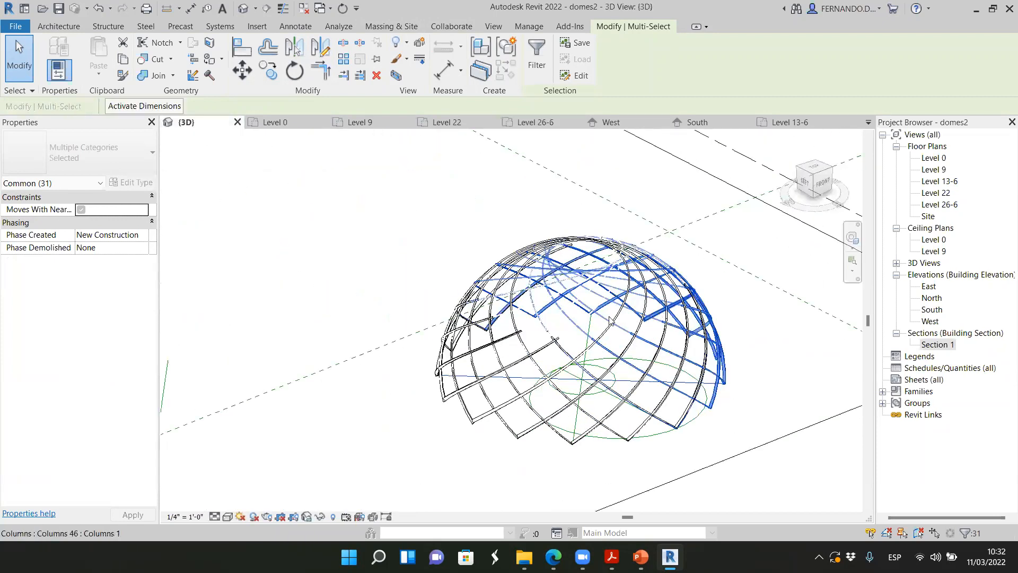
scroll(605, 321, up, 3)
scroll(605, 321, down, 5)
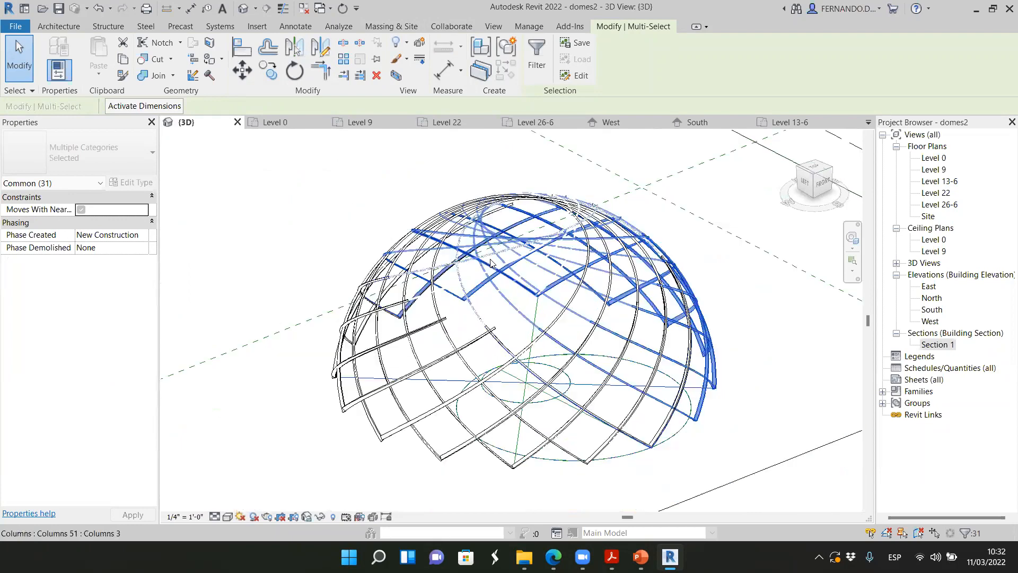
Deselect the mirrored ribs and examine the dome lattice in the 3D view from eye level and from raised corner angles
click(677, 432)
scroll(544, 314, up, 2)
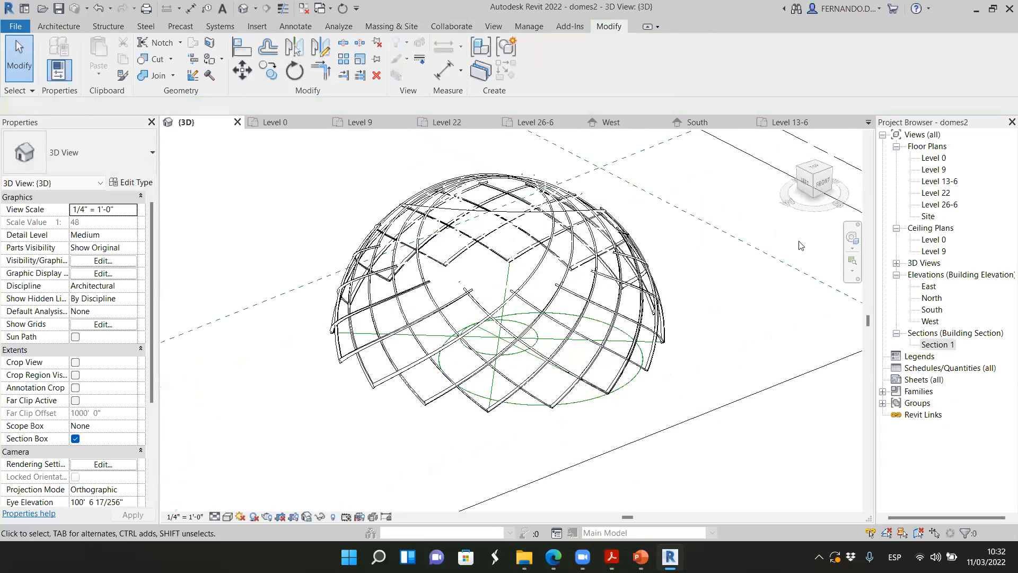
drag(819, 190, 805, 177)
click(805, 177)
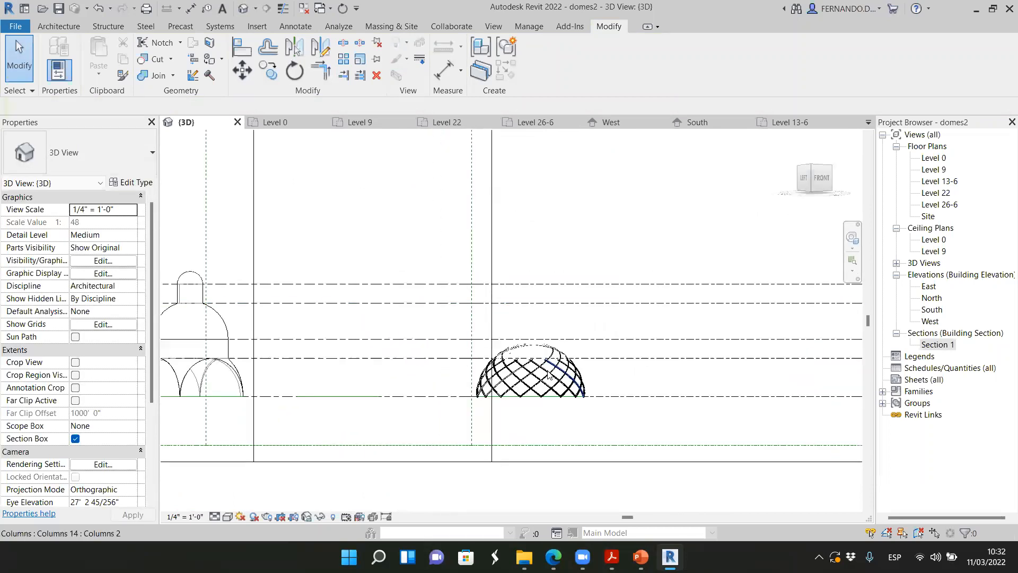
drag(823, 183, 583, 260)
scroll(429, 247, down, 3)
scroll(432, 246, up, 9)
scroll(447, 283, down, 4)
scroll(451, 289, down, 2)
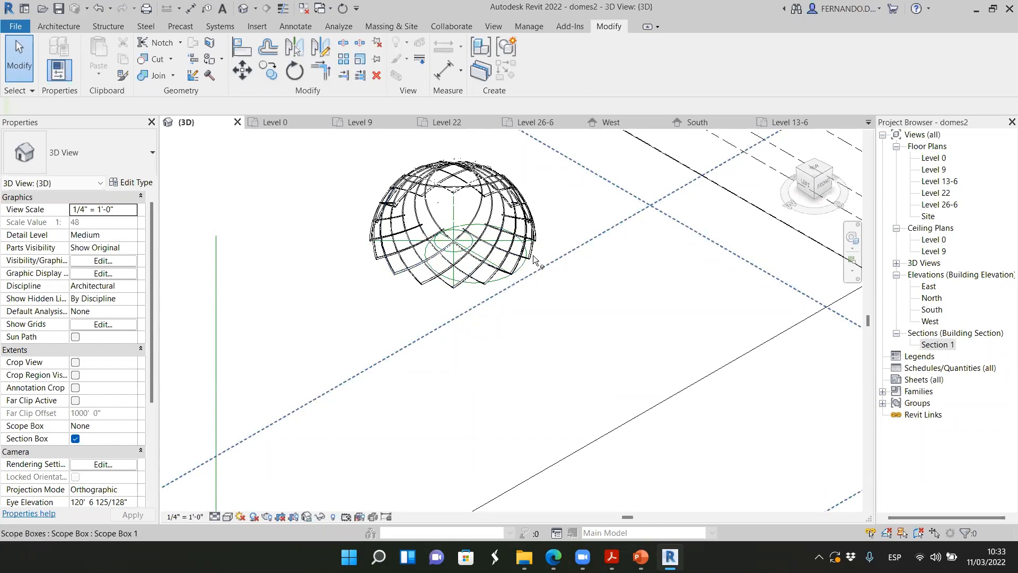
scroll(444, 294, down, 3)
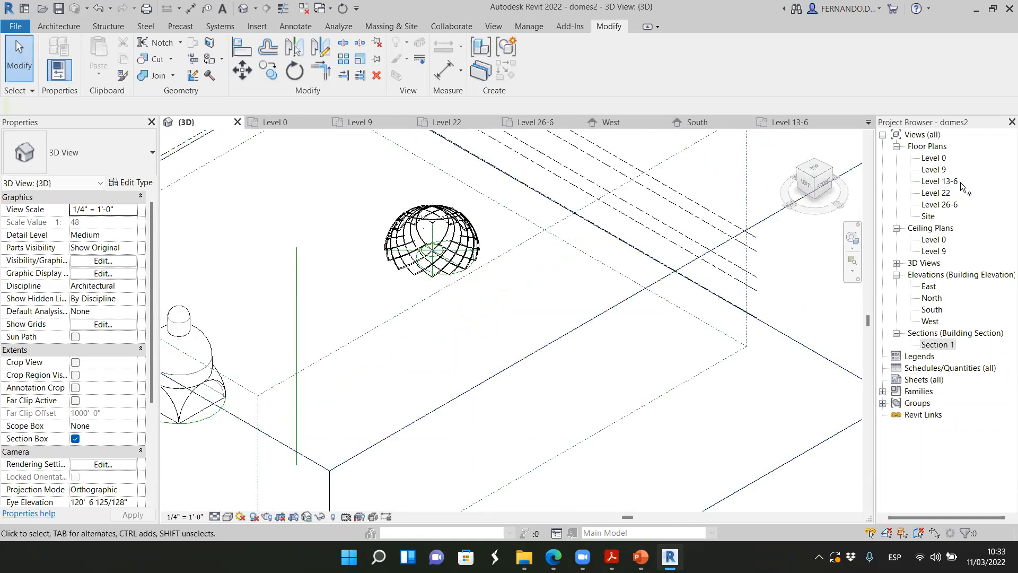
Examine the rib lattice from directly above in the 3D view and compare it with the Boadilla dome photo in the browser
click(817, 171)
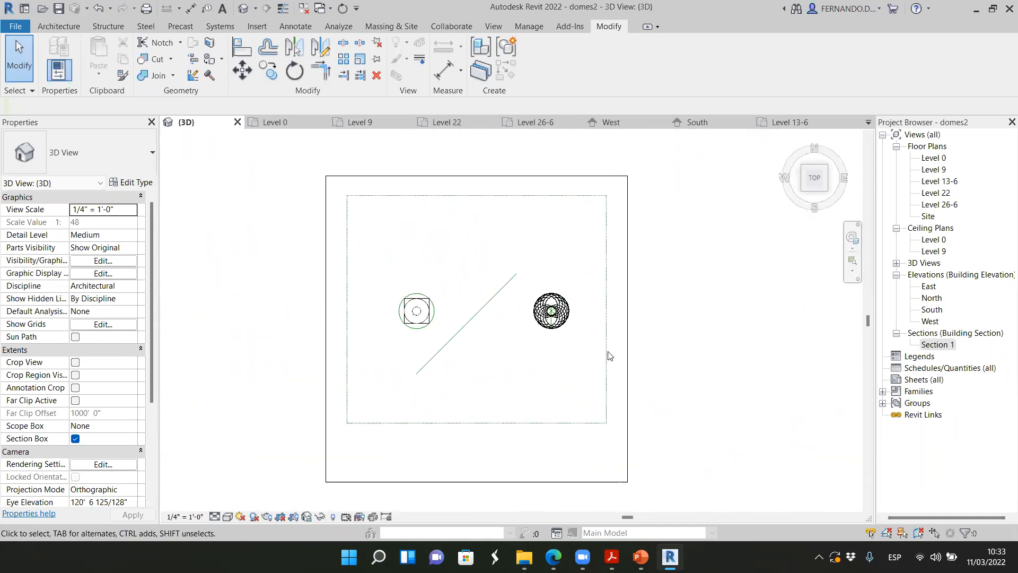
scroll(610, 308, up, 4)
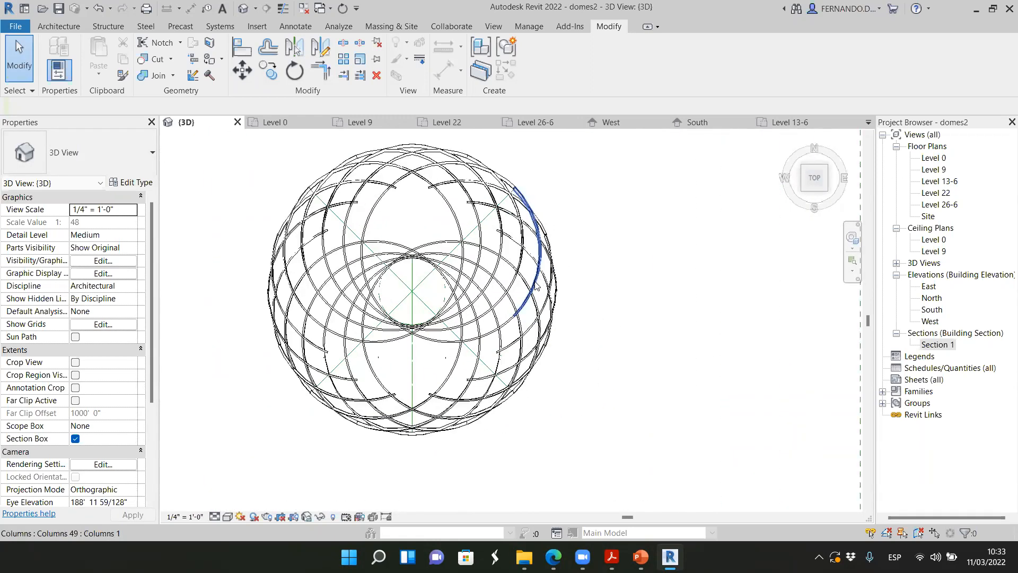
scroll(465, 392, up, 3)
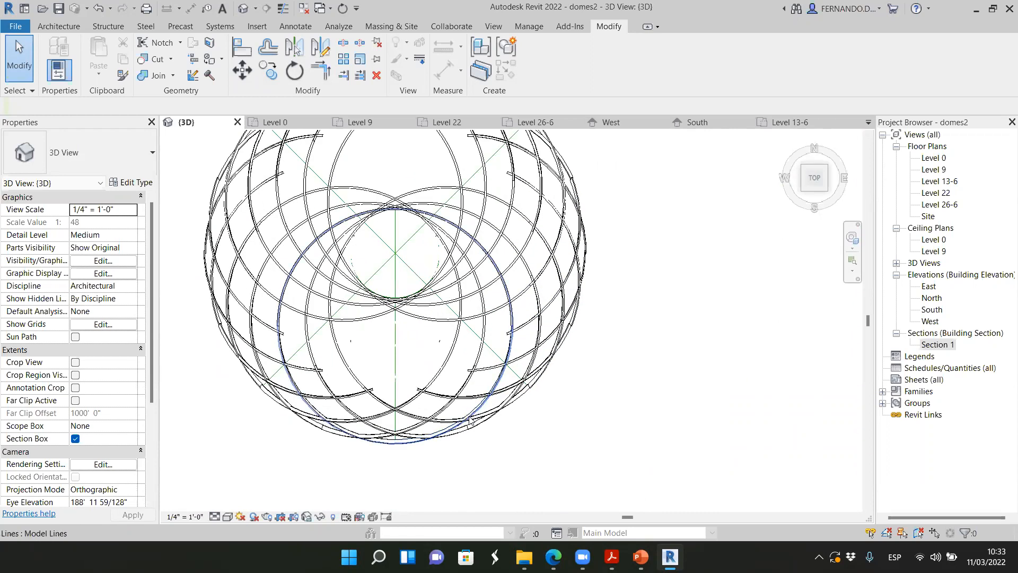
scroll(460, 344, down, 1)
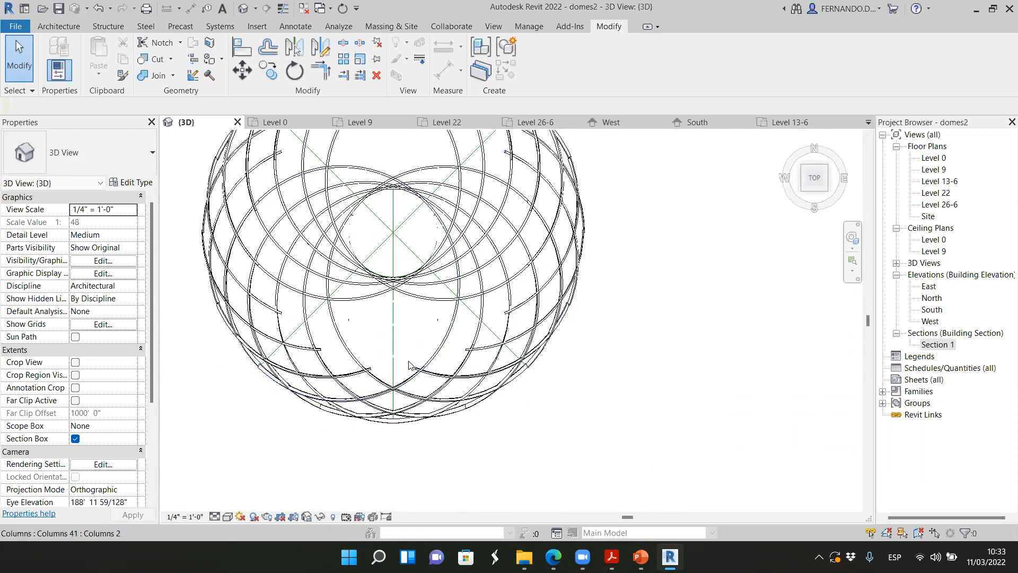
scroll(508, 400, down, 3)
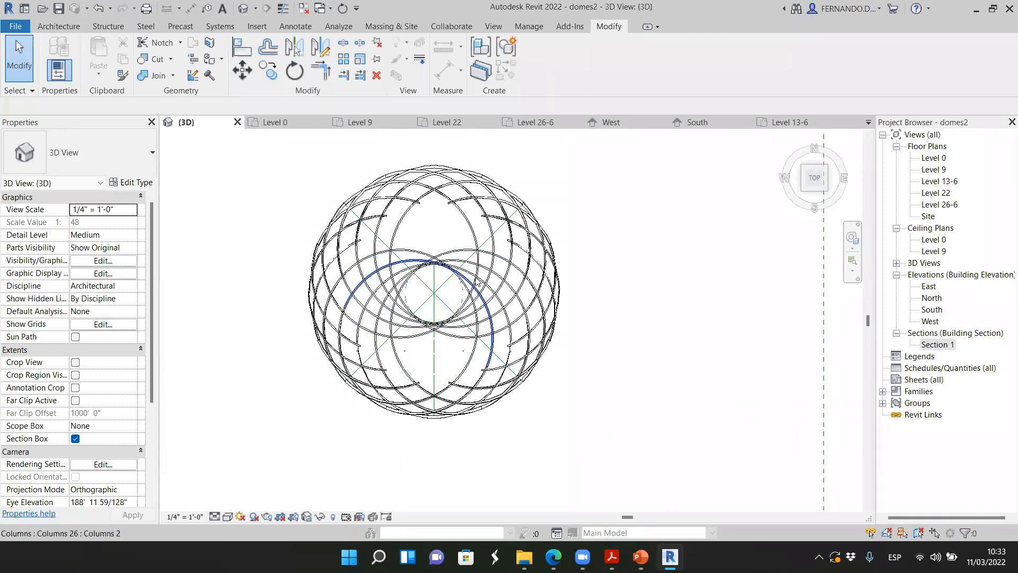
scroll(456, 297, up, 2)
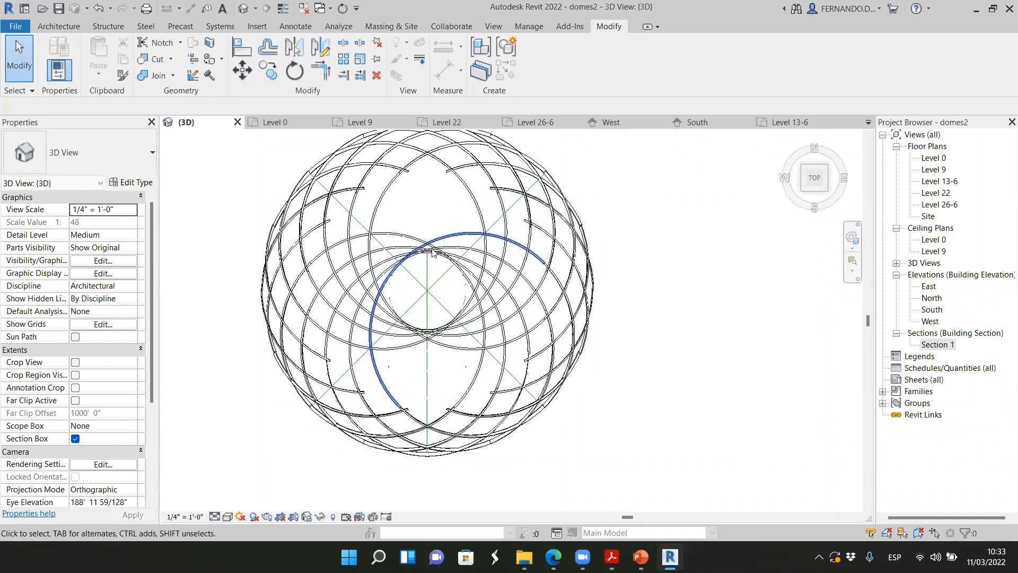
scroll(414, 304, up, 1)
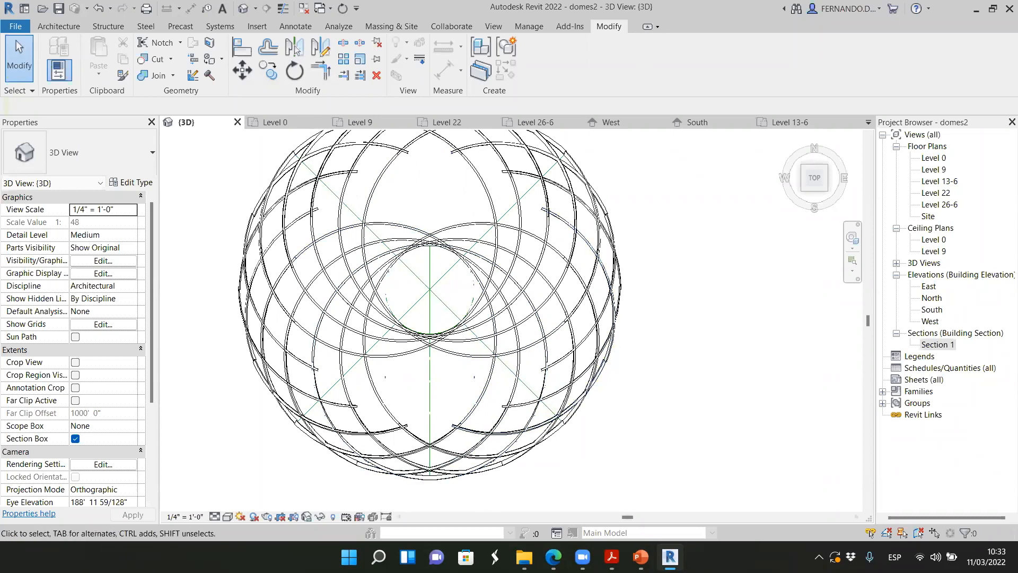
key(alt+Tab)
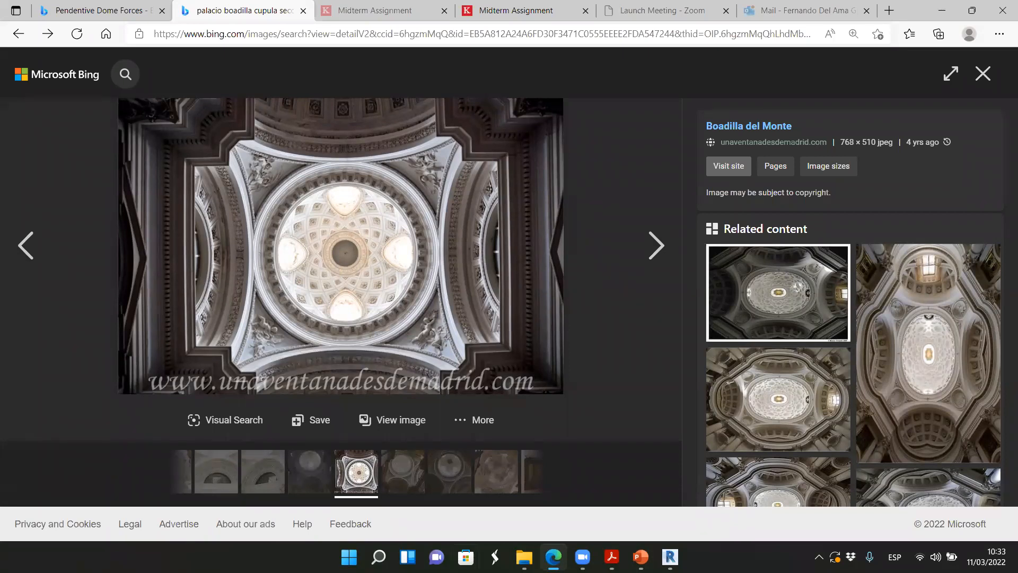
click(670, 557)
Examine the dome lattice from a tilted angle above, focusing on the circular opening formed by the ribs at the crown
scroll(499, 293, down, 1)
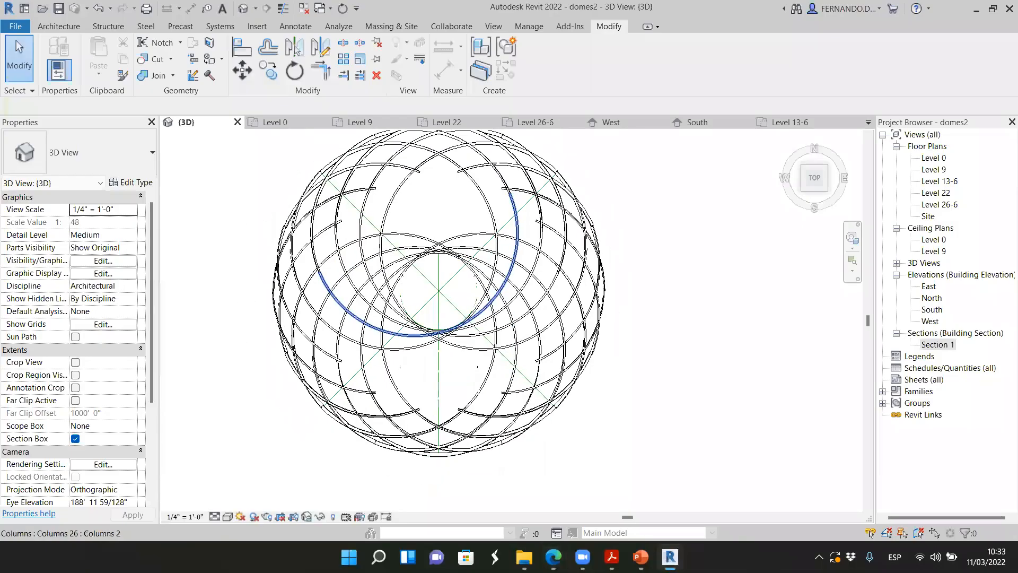
scroll(501, 292, down, 3)
drag(811, 183, 765, 184)
scroll(547, 255, down, 2)
scroll(487, 417, up, 1)
scroll(514, 421, up, 2)
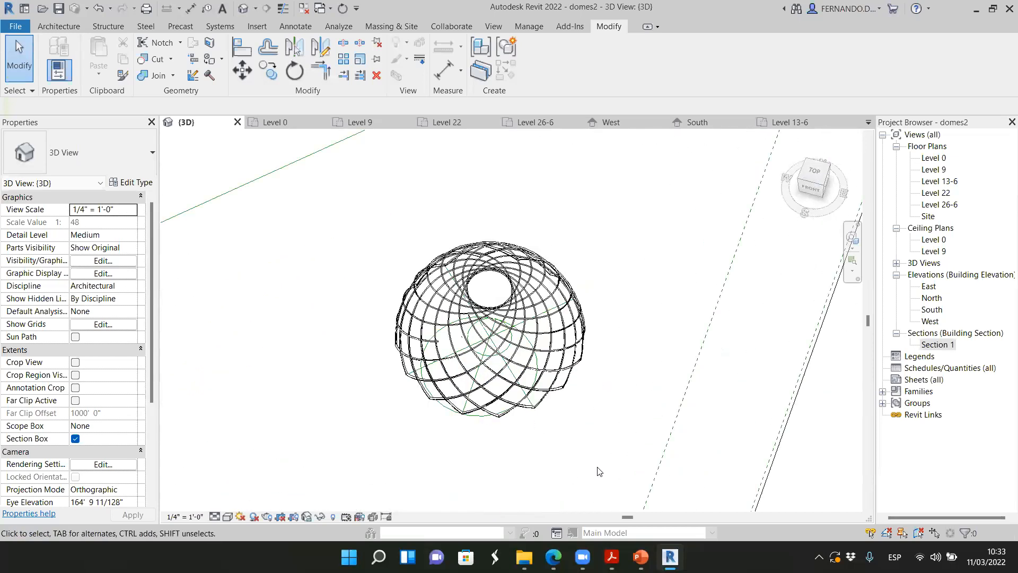
scroll(557, 472, up, 1)
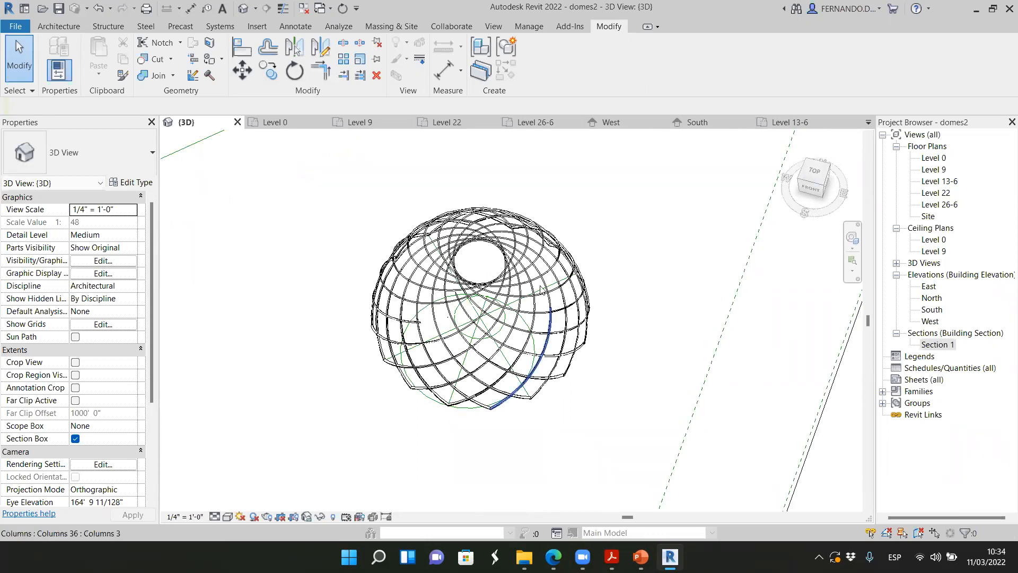
scroll(491, 301, up, 1)
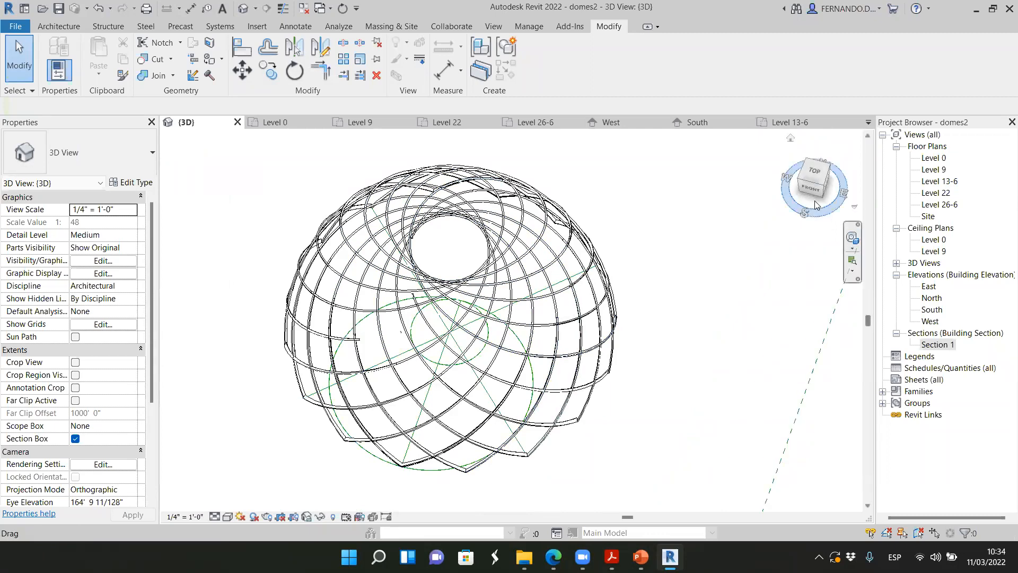
Examine the dome lattice in front view, focusing on the rib crossings and their meeting points along the base line
drag(810, 192, 834, 483)
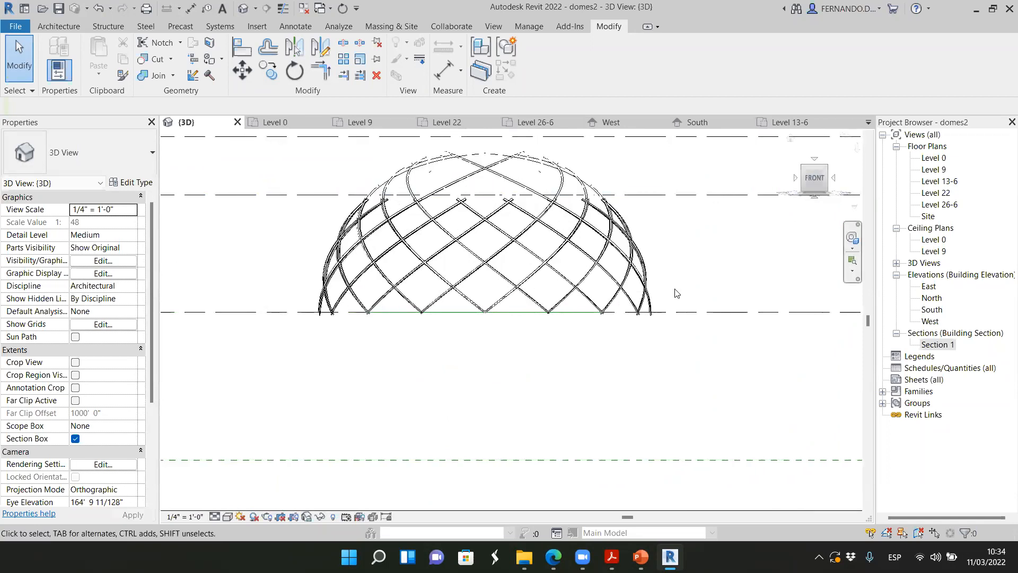
scroll(509, 244, up, 2)
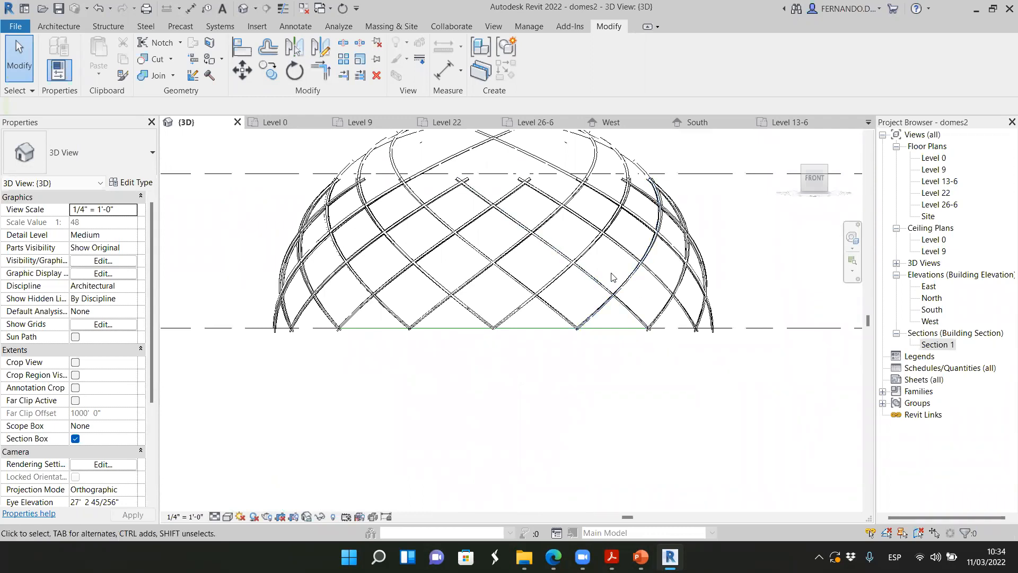
scroll(497, 329, up, 3)
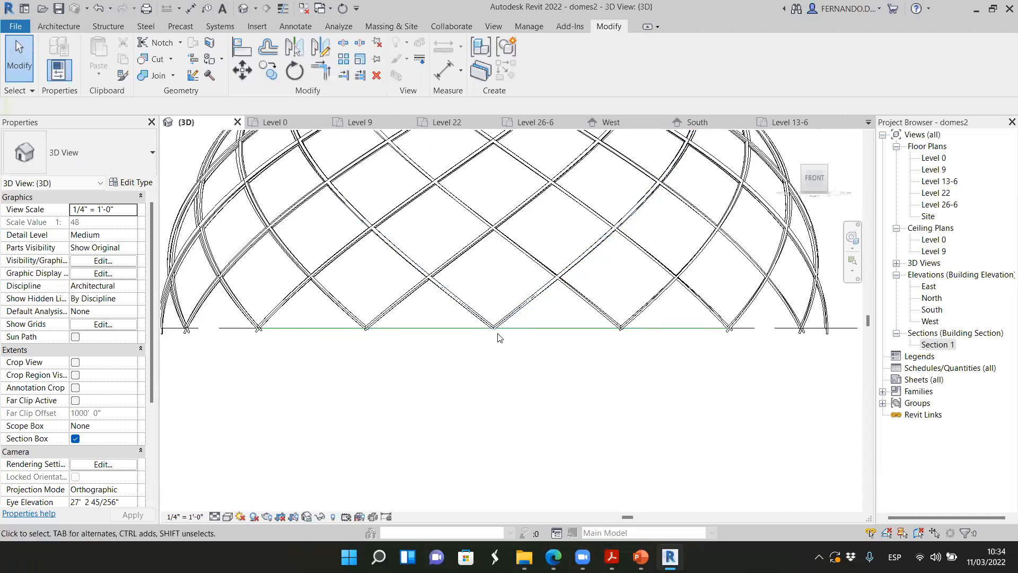
scroll(501, 428, down, 3)
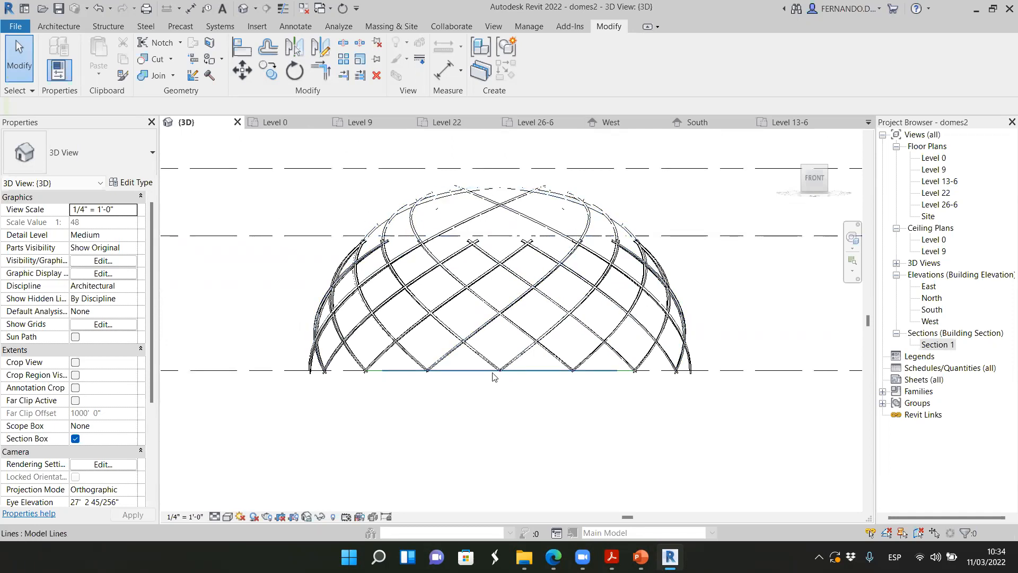
scroll(502, 376, up, 1)
scroll(502, 380, down, 8)
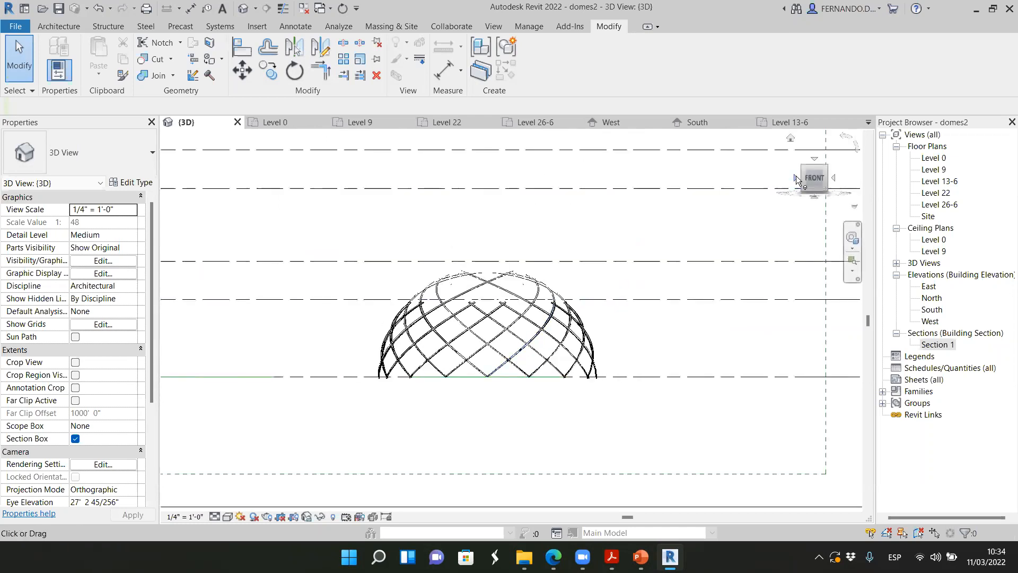
Examine the dome lattice from below, from above and from the front-right corner in the 3D view
click(815, 166)
click(814, 189)
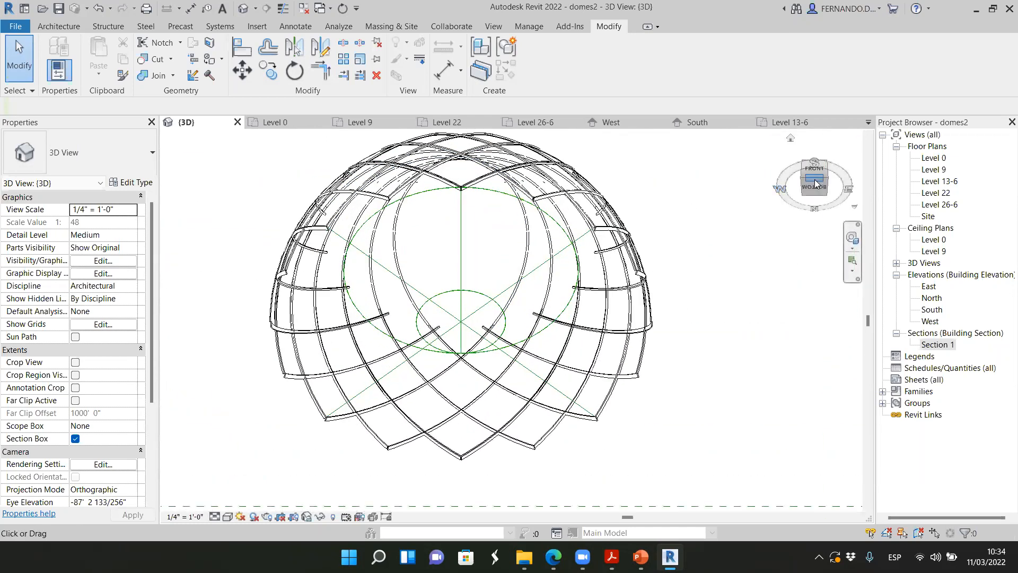
drag(814, 177, 708, 297)
scroll(765, 258, down, 4)
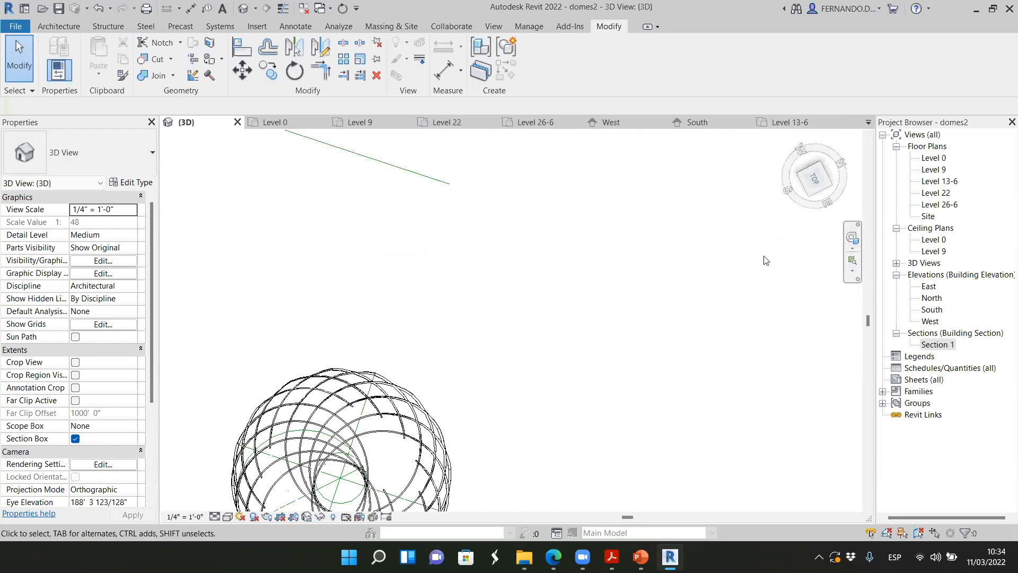
mouse_move(810, 182)
mouse_down()
mouse_move(819, 172)
mouse_move(788, 504)
mouse_move(781, 495)
mouse_up()
scroll(647, 386, up, 2)
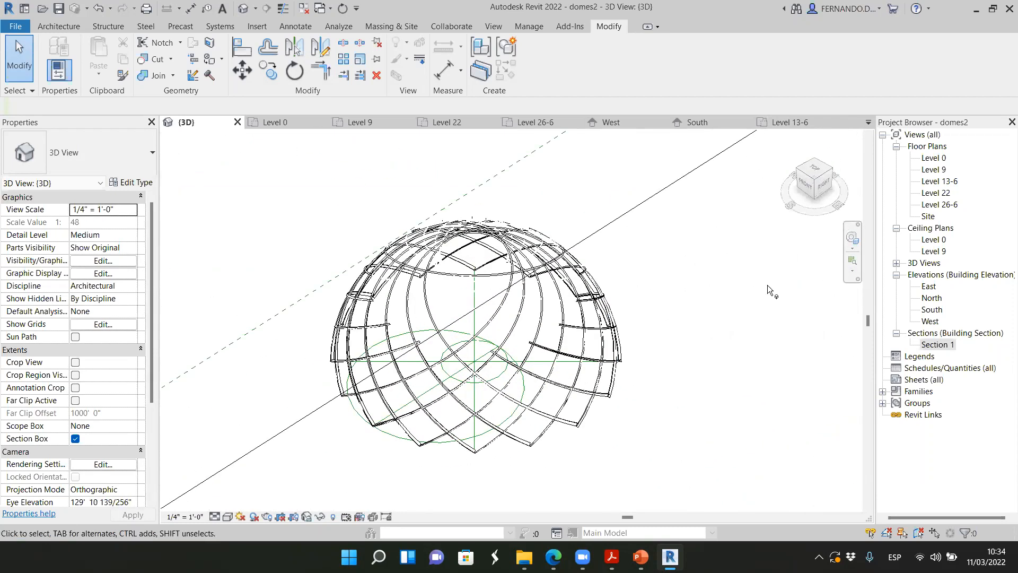
mouse_move(823, 182)
mouse_down()
mouse_move(781, 164)
mouse_move(813, 182)
mouse_move(817, 200)
mouse_up()
scroll(559, 309, up, 2)
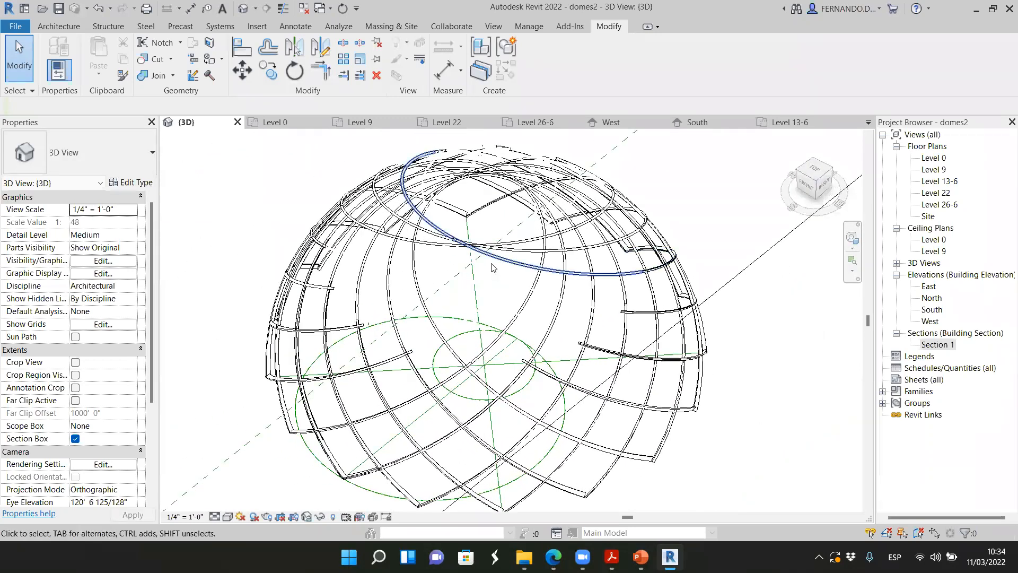
scroll(483, 301, down, 7)
scroll(483, 301, up, 3)
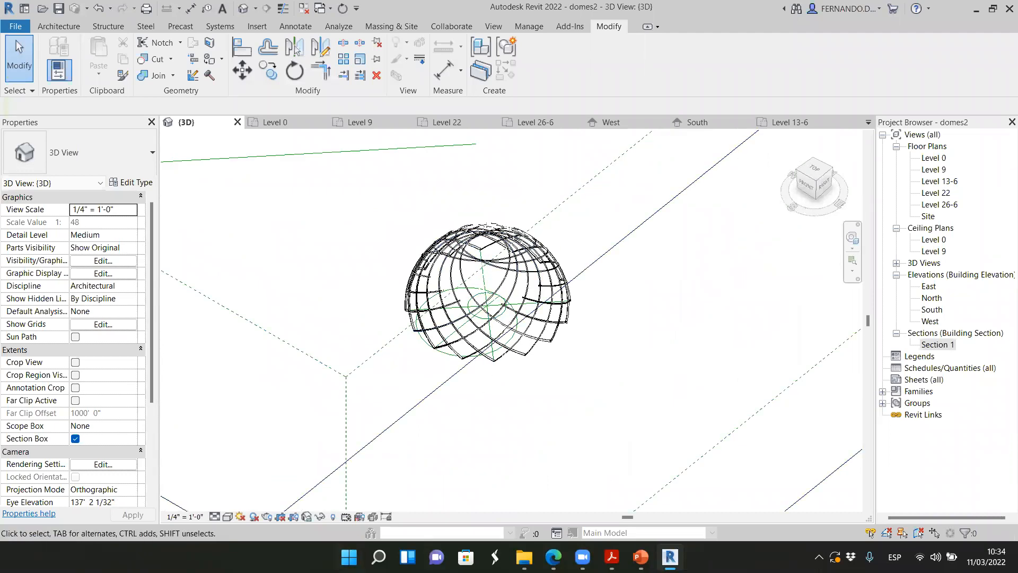
Switch to the Edge browser and search the web for "buckminster fuller dome"
click(553, 557)
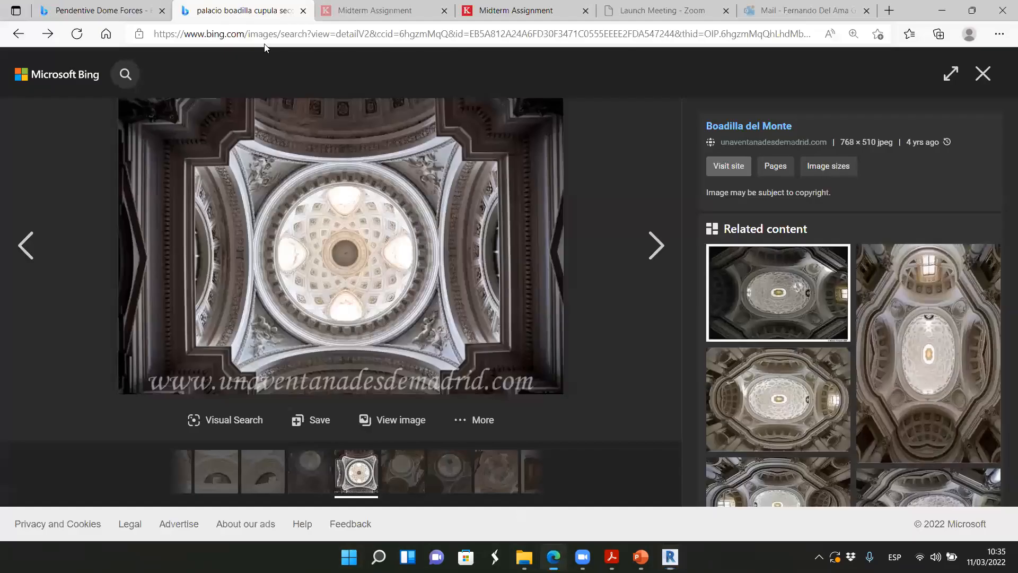
click(300, 43)
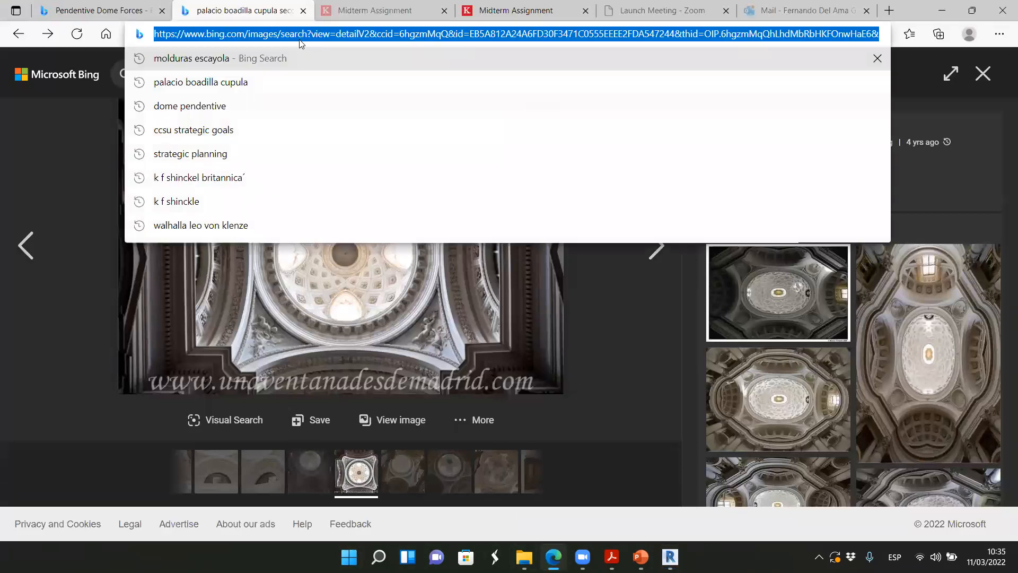
text(buckmi)
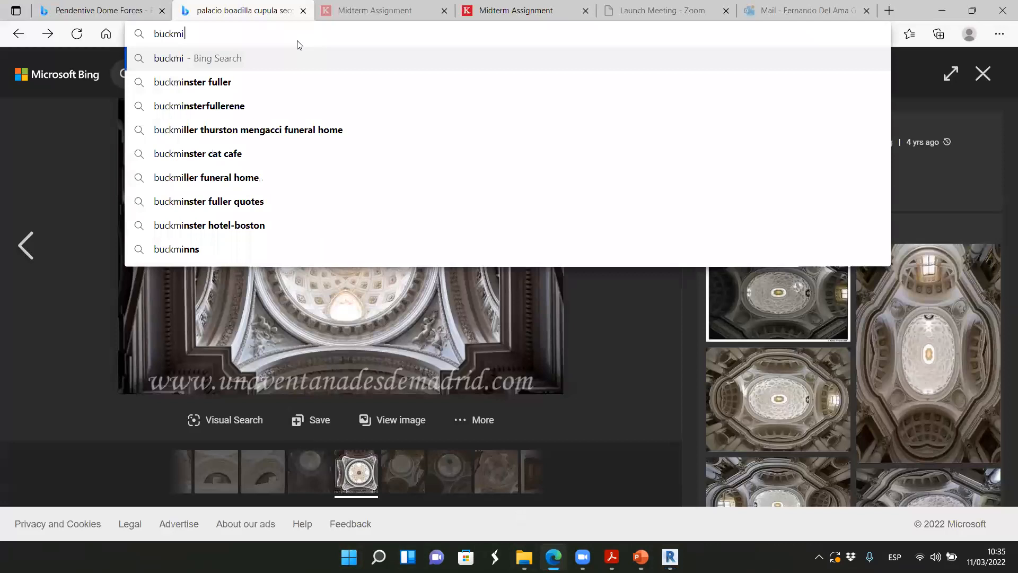
text(nster fuller dome)
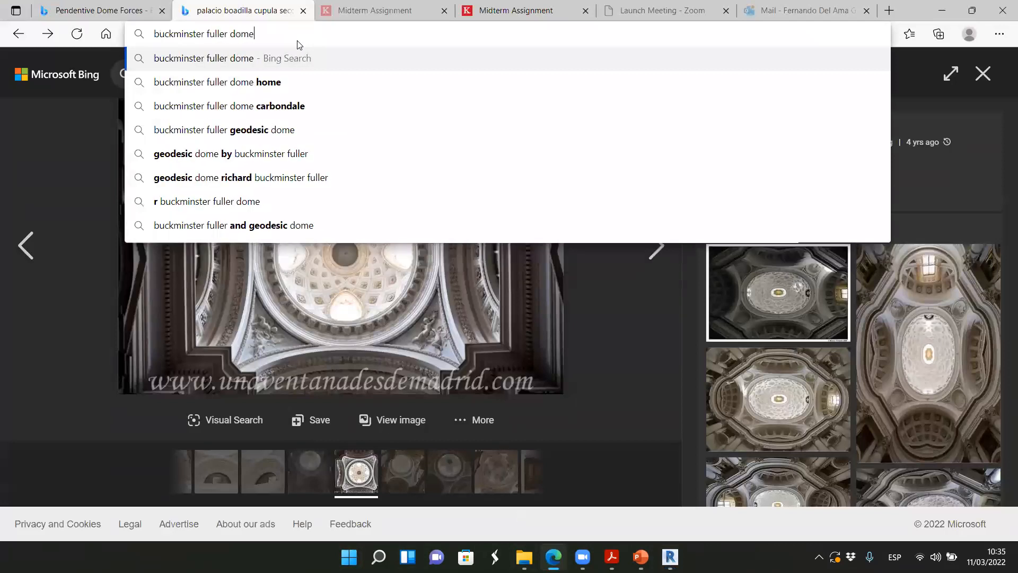
key(Return)
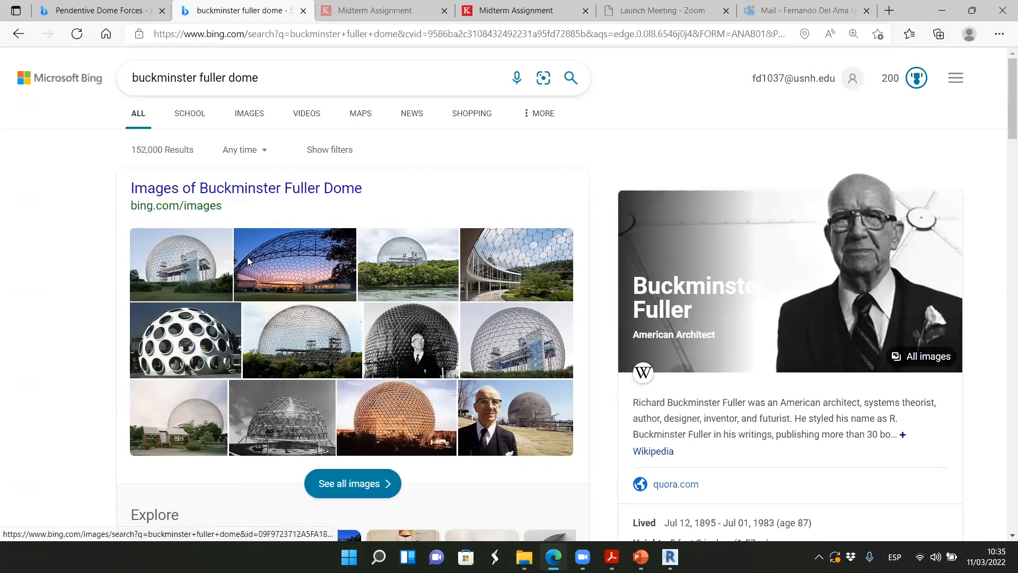
Browse the Buckminster Fuller dome images, enlarging the ARCHITECT magazine Biosphere photo and the ArchDaily photo with the small house in front
click(203, 254)
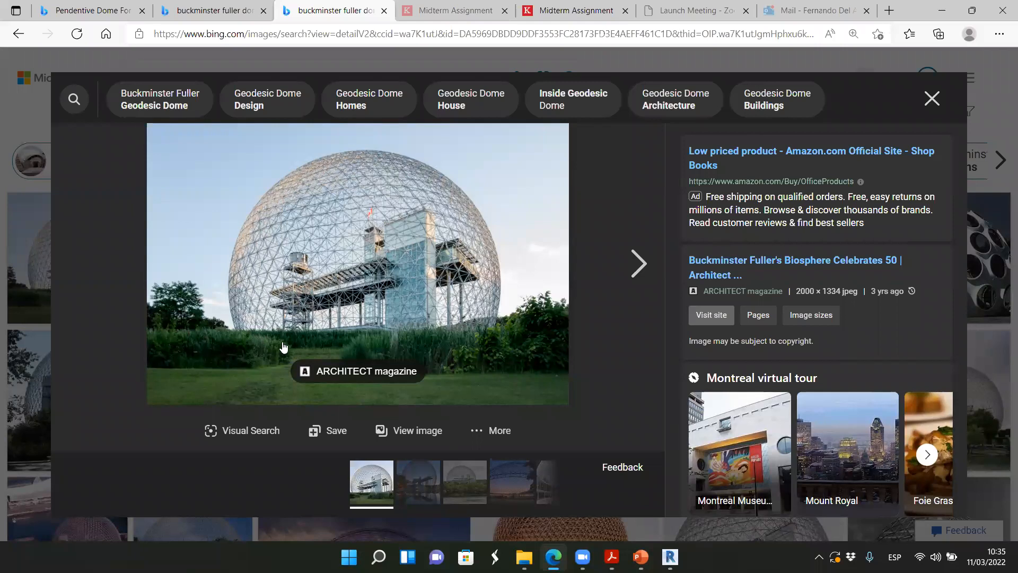
click(931, 98)
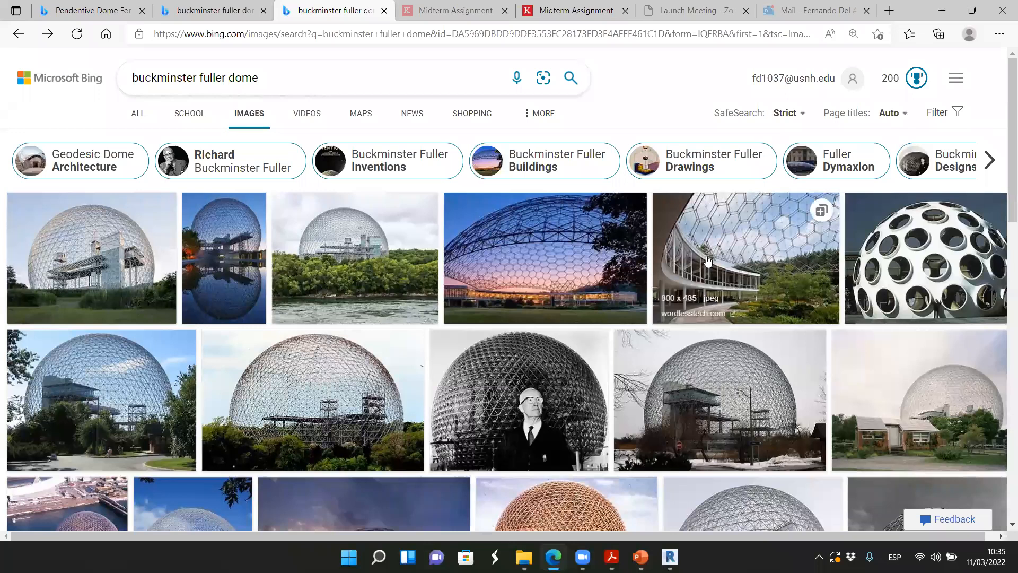
scroll(663, 372, down, 1)
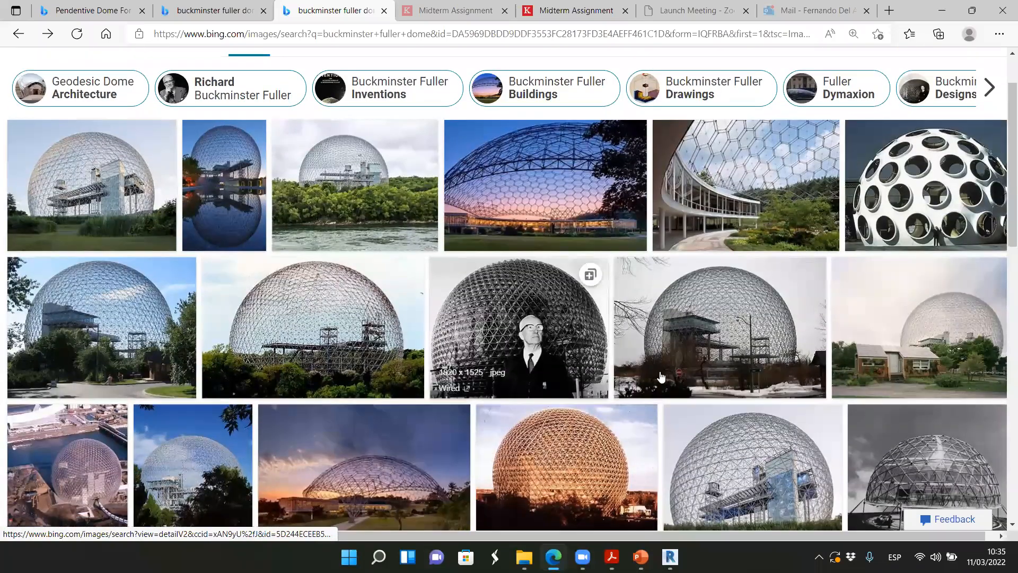
click(931, 320)
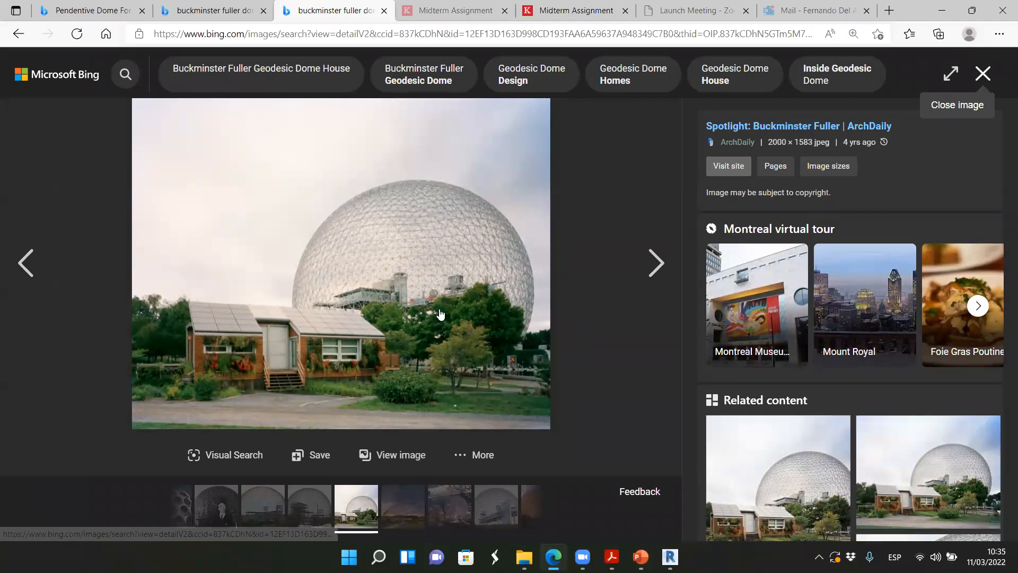
Close the enlarged ArchDaily photo and look through more of the Buckminster Fuller dome image results
click(986, 78)
scroll(287, 364, down, 1)
scroll(286, 363, down, 2)
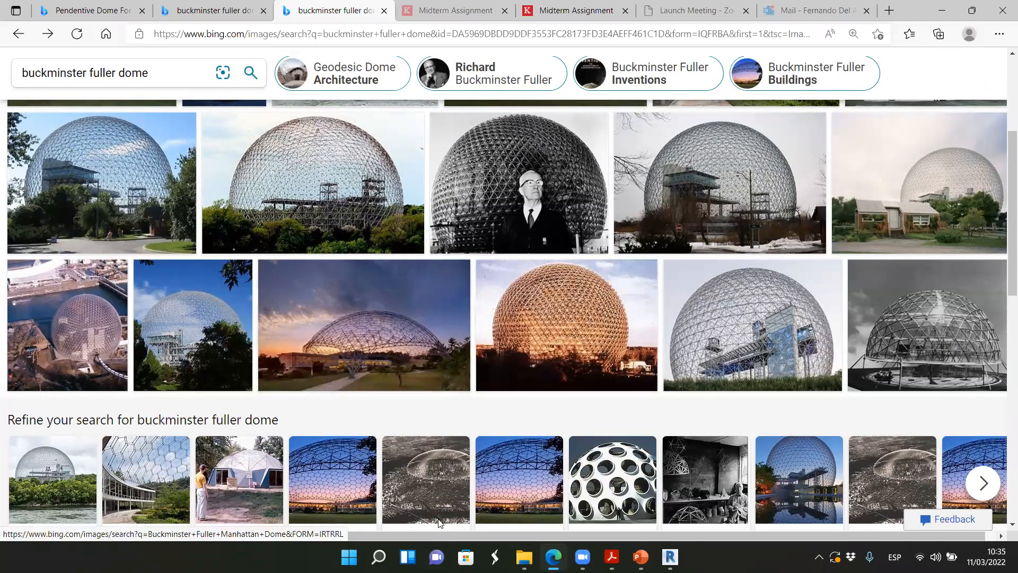
Switch to Revit and examine the lower rib ends of the dome lattice in 3D, selecting one rib that ends at the base edge
click(670, 557)
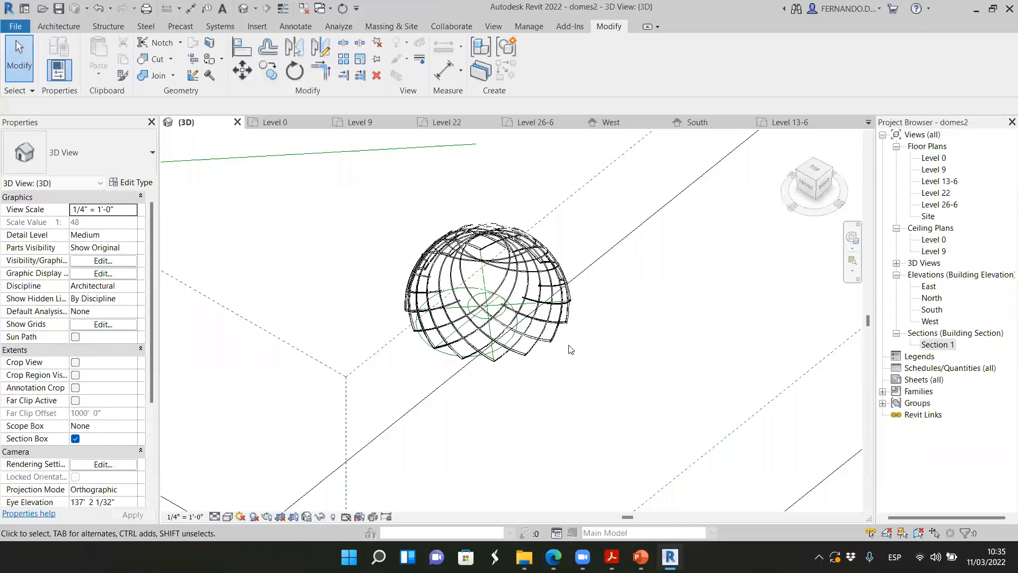
scroll(570, 348, up, 5)
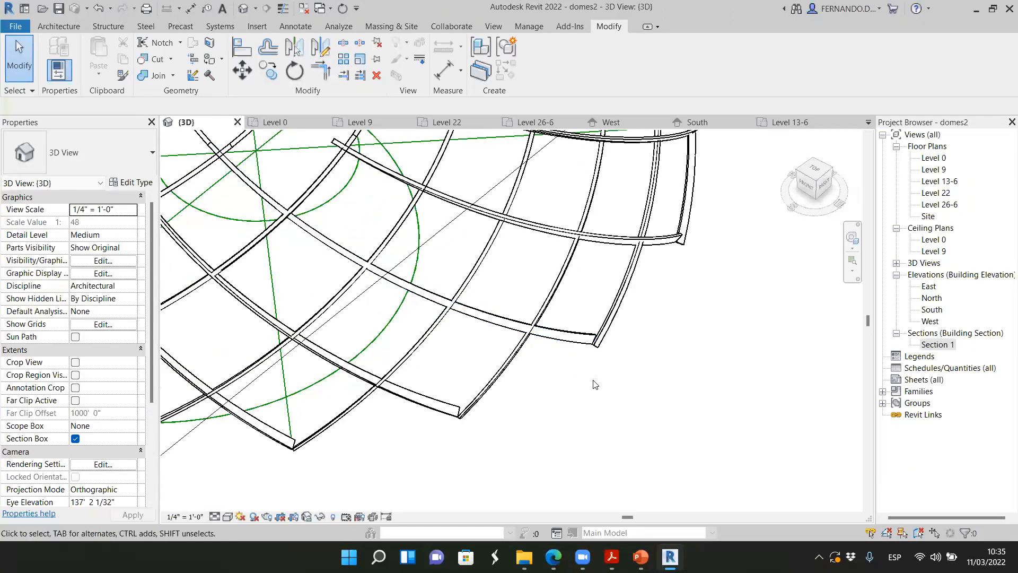
scroll(595, 385, down, 3)
click(574, 353)
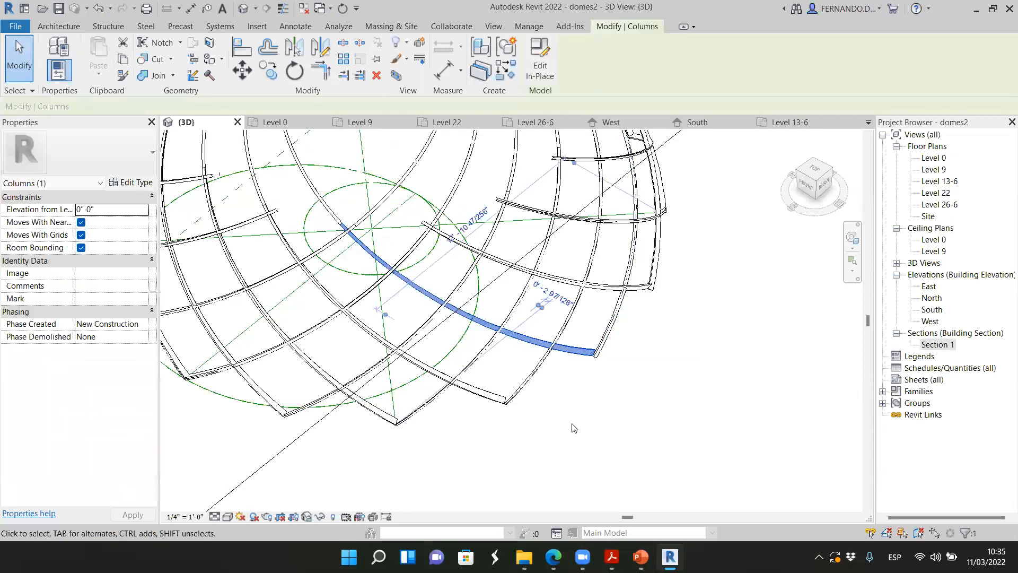
scroll(479, 332, up, 2)
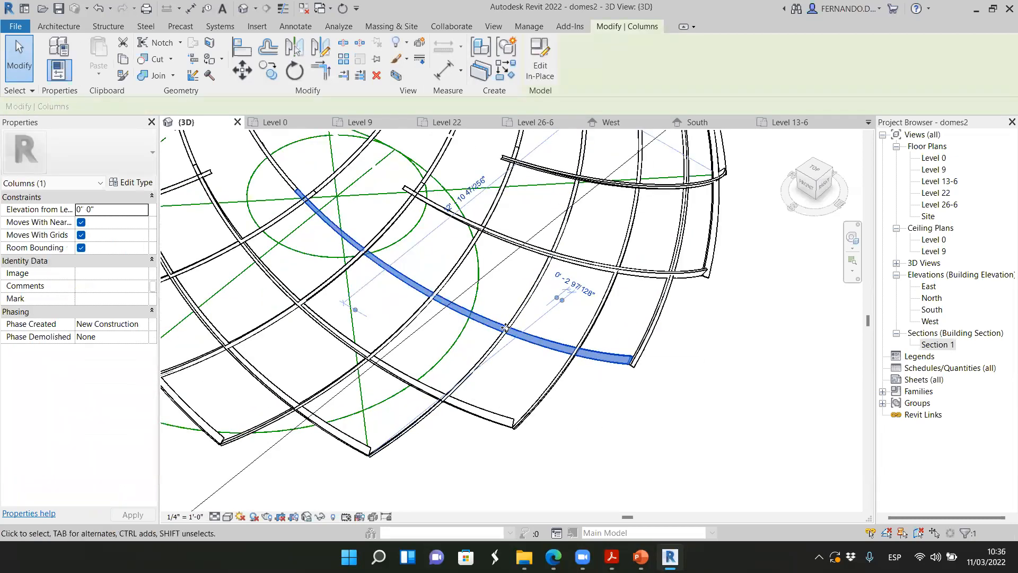
scroll(620, 370, down, 2)
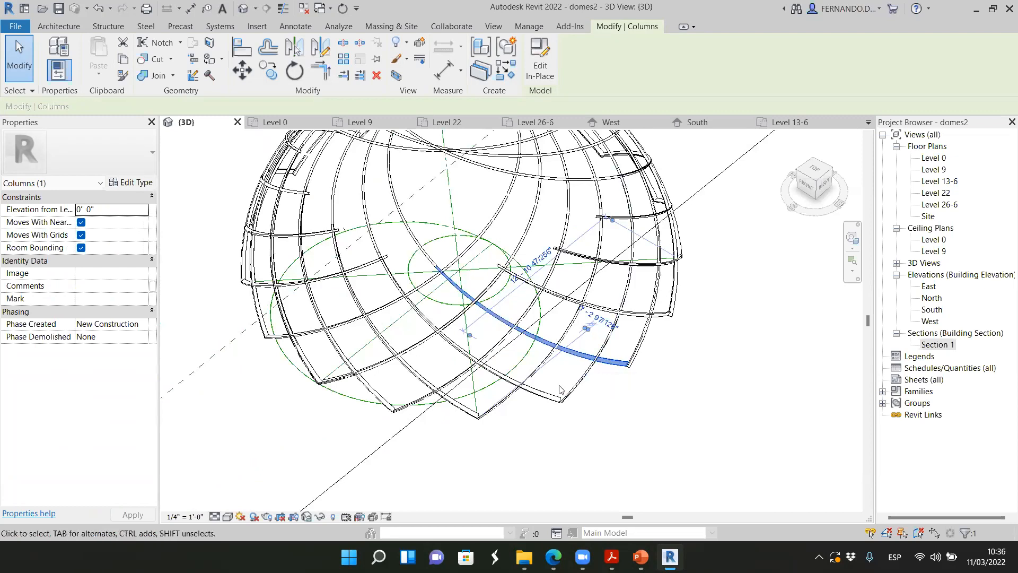
scroll(579, 373, down, 2)
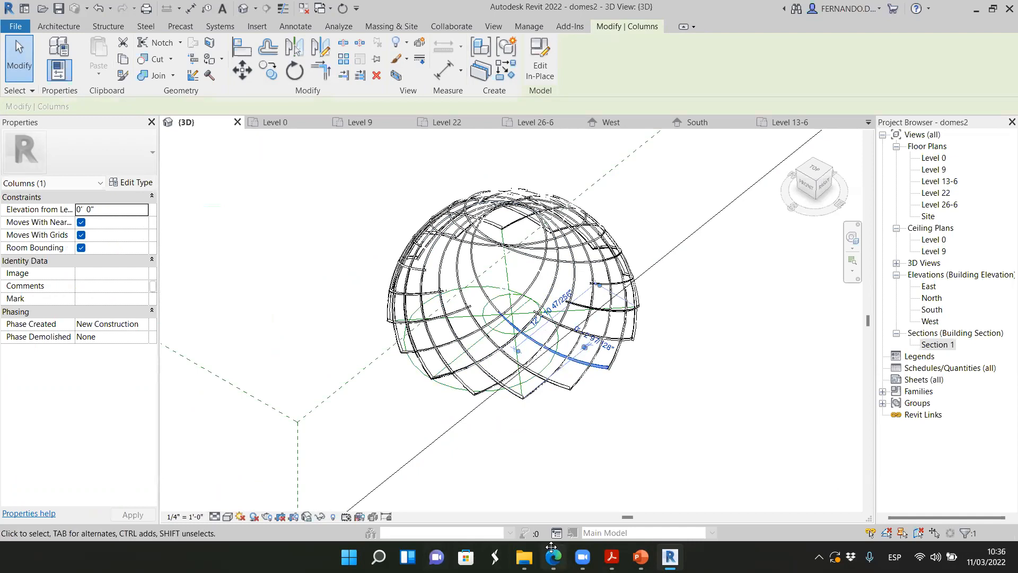
scroll(519, 386, down, 2)
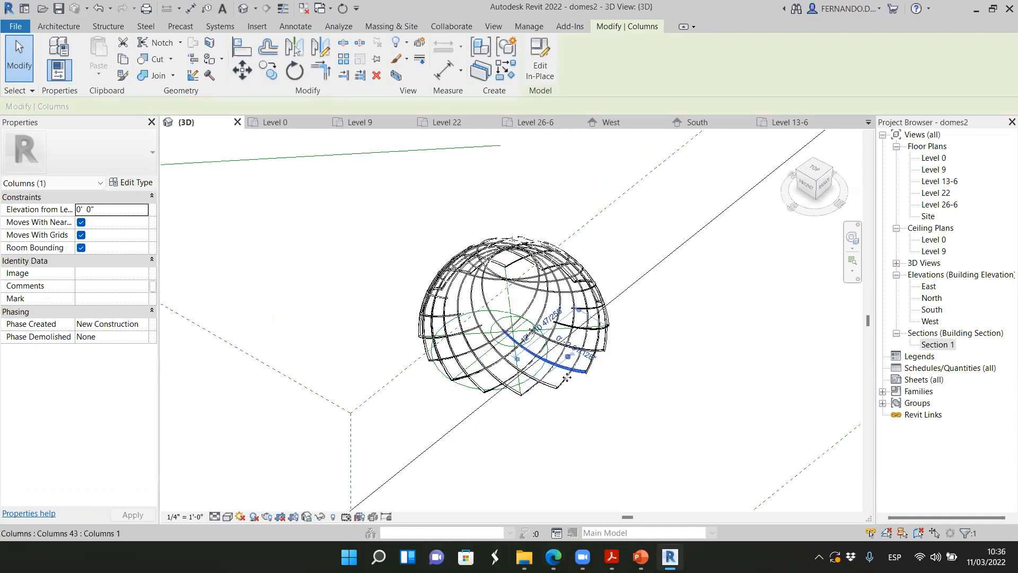
Switch back to the Edge browser and enlarge the envirohaven.com photo of the open lattice dome resting on pointed supports
key(alt+Tab)
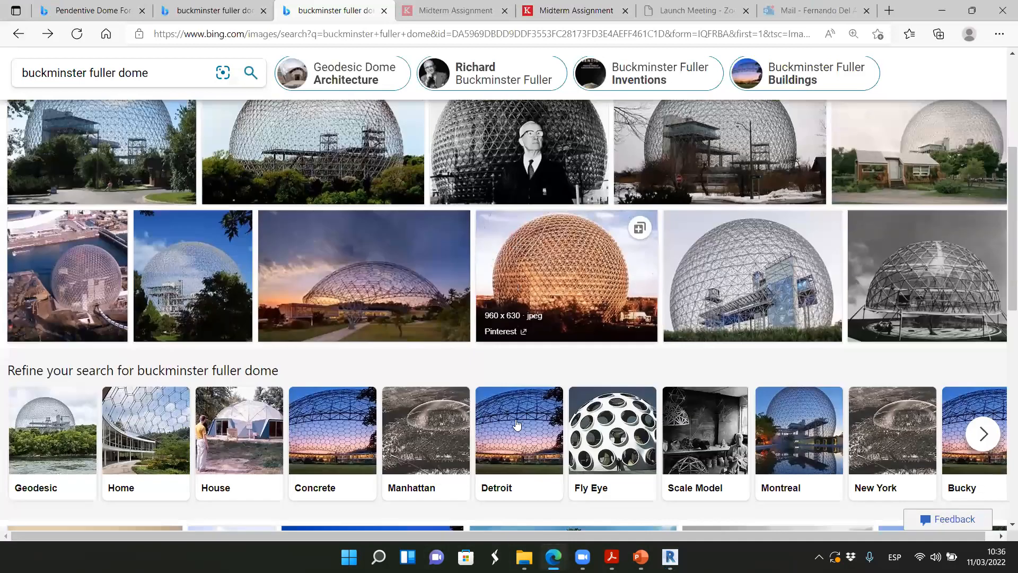
scroll(513, 452, down, 5)
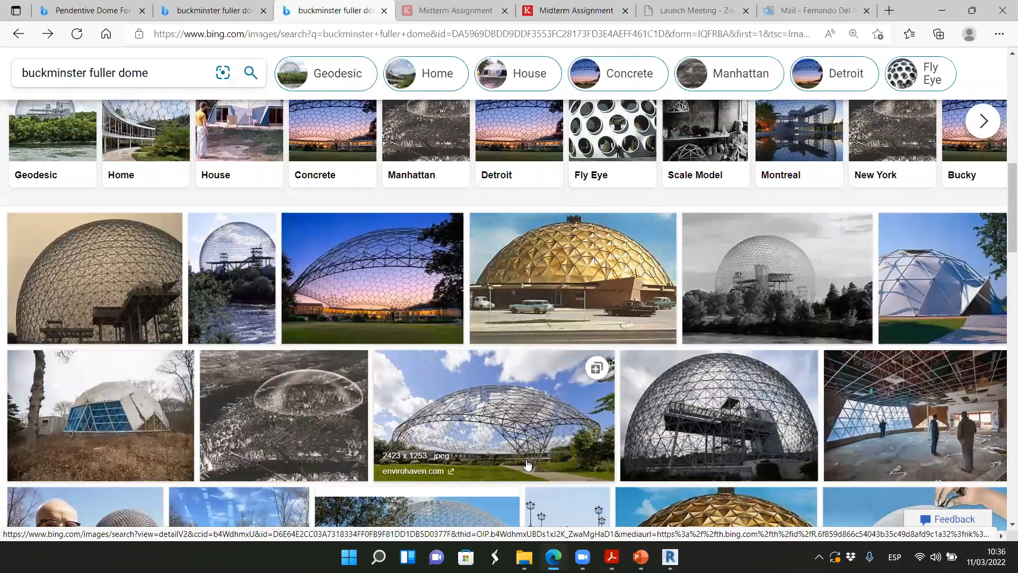
click(486, 469)
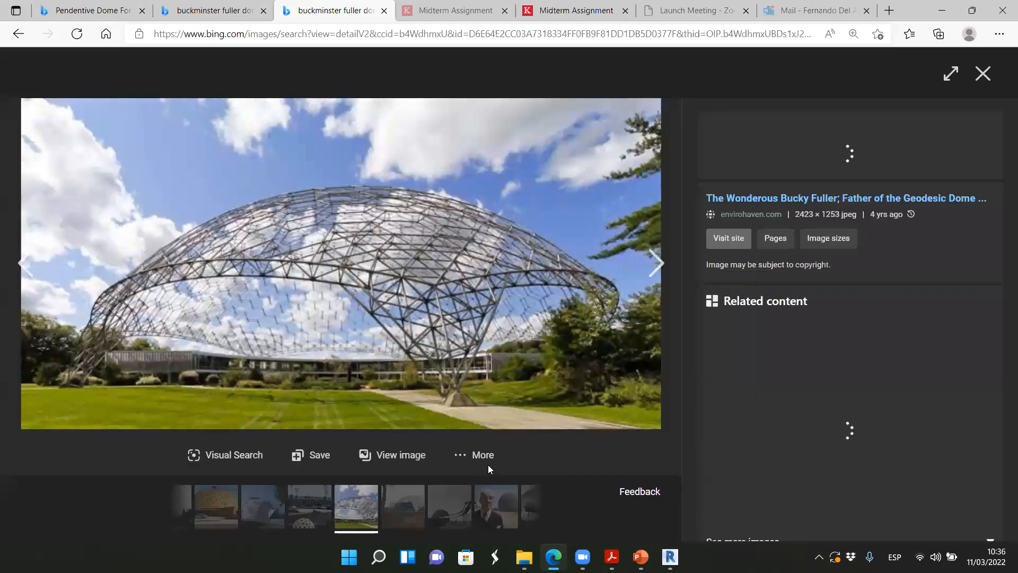
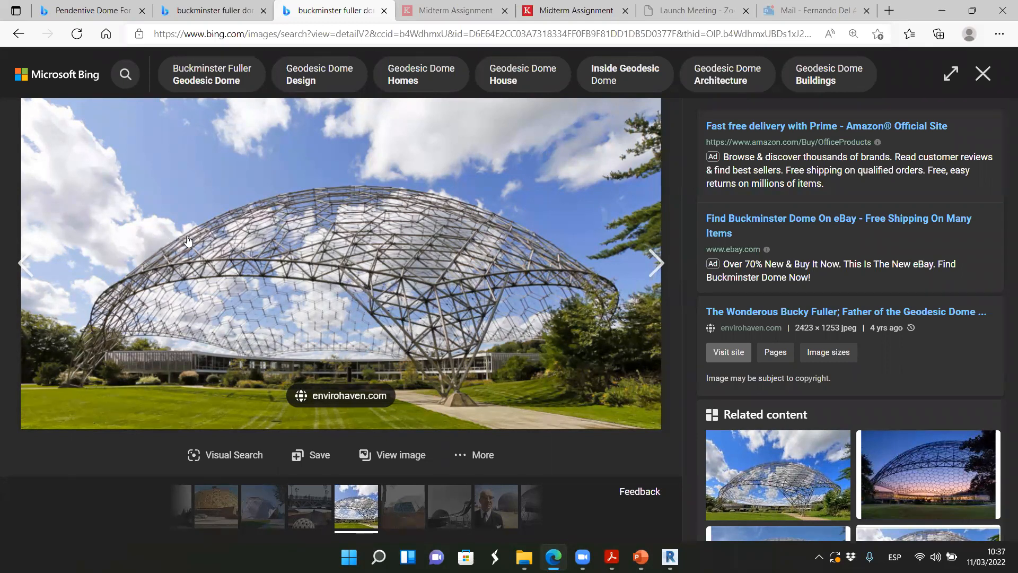
Enlarge and close the Pinterest dusk photo of the open lattice dome and the Architectural Digest photo of the white fabric dome
click(895, 473)
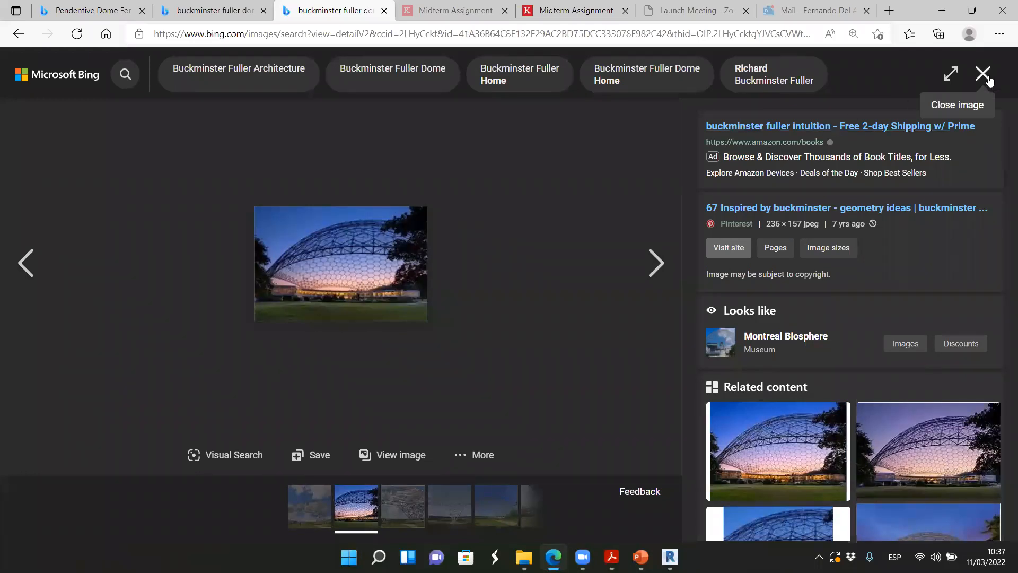
scroll(481, 307, down, 1)
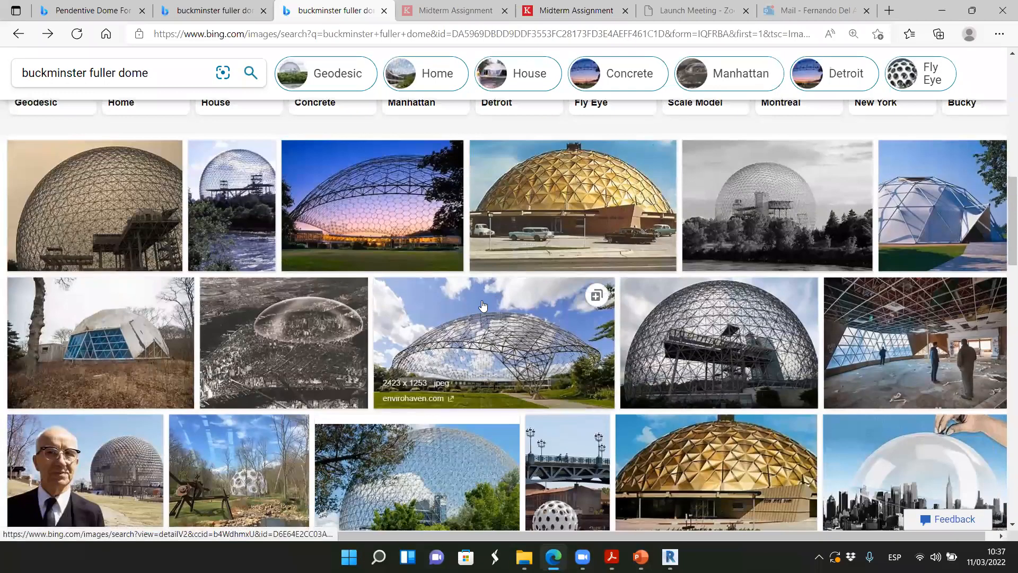
scroll(421, 318, down, 1)
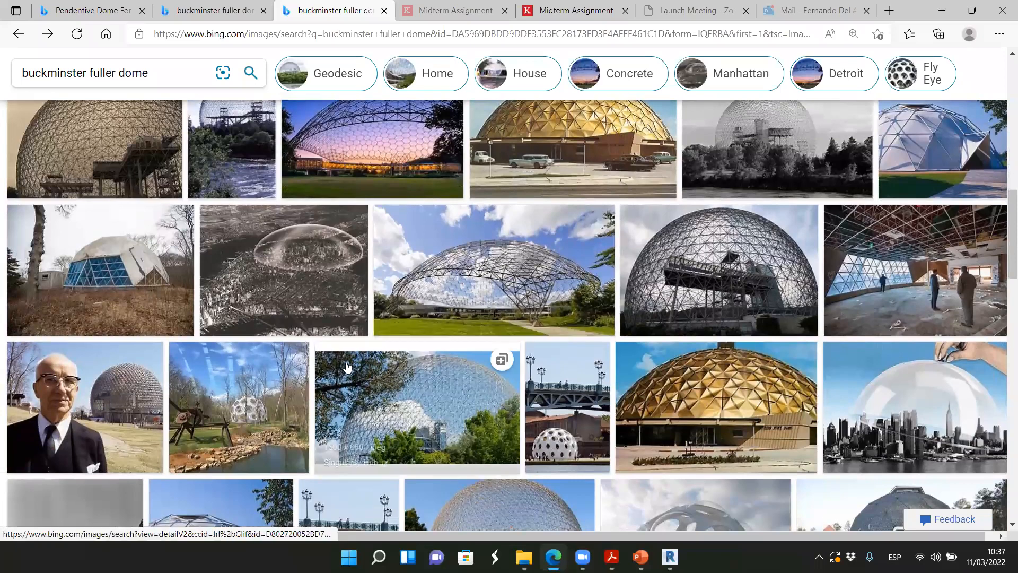
scroll(476, 333, down, 3)
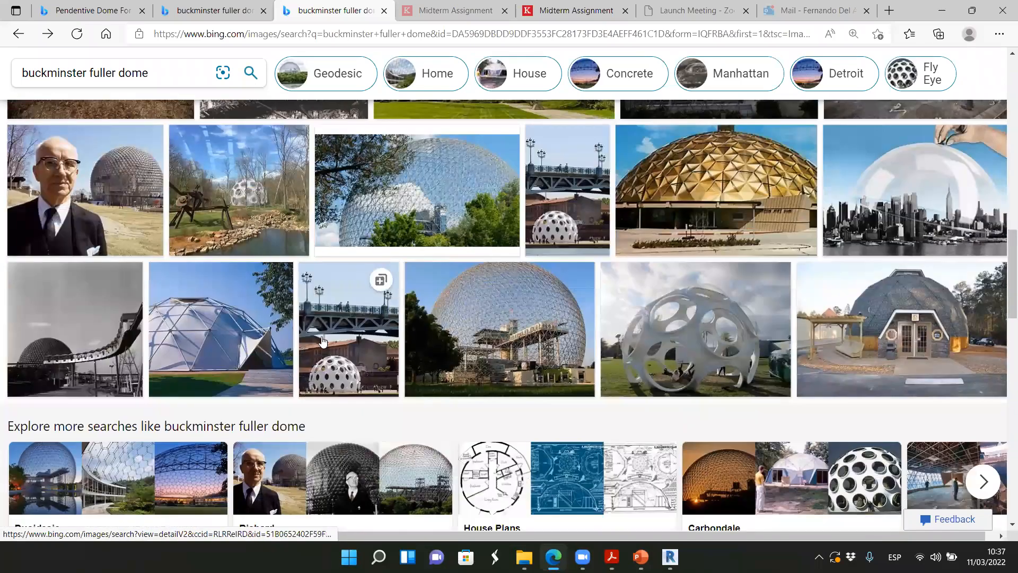
click(196, 339)
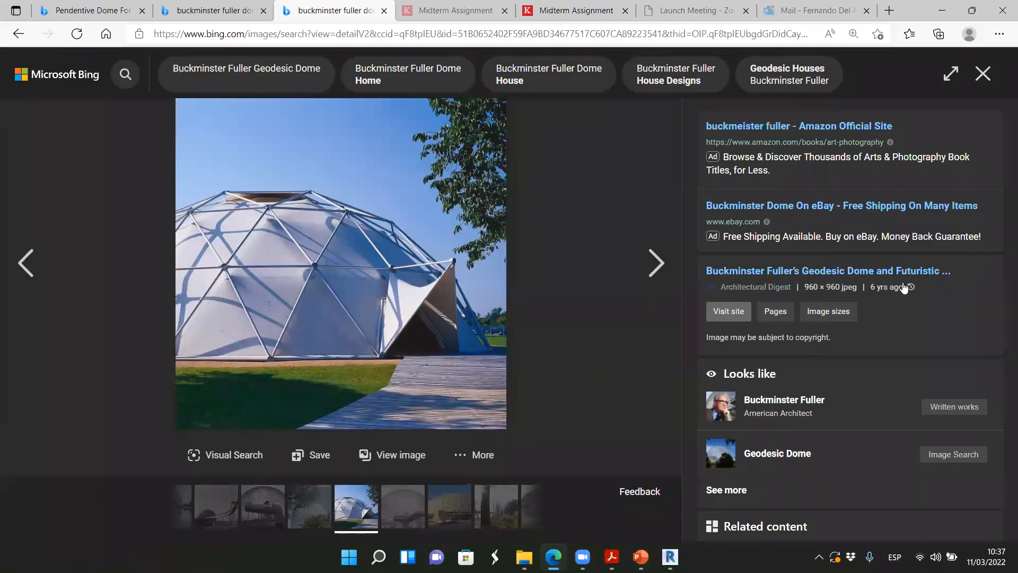
click(983, 74)
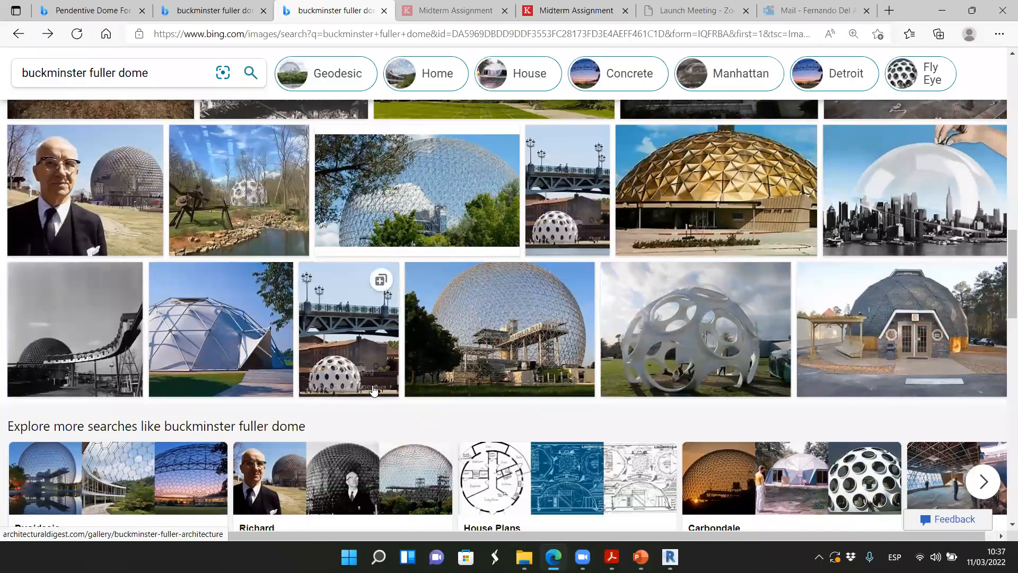
Refine the Buckminster Fuller dome image search to Home and look through the dome house results
scroll(385, 398, up, 5)
scroll(385, 399, up, 3)
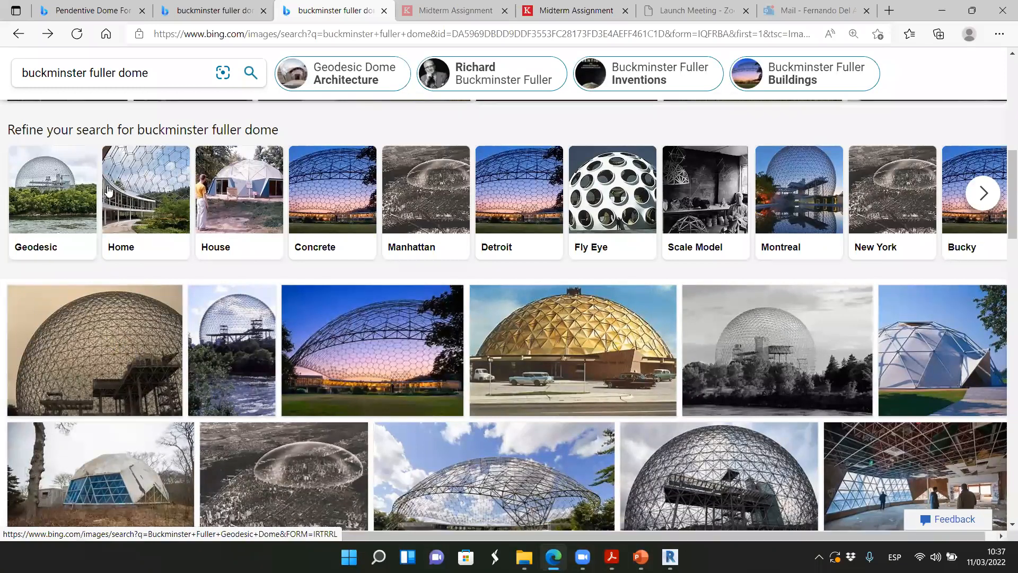
click(147, 178)
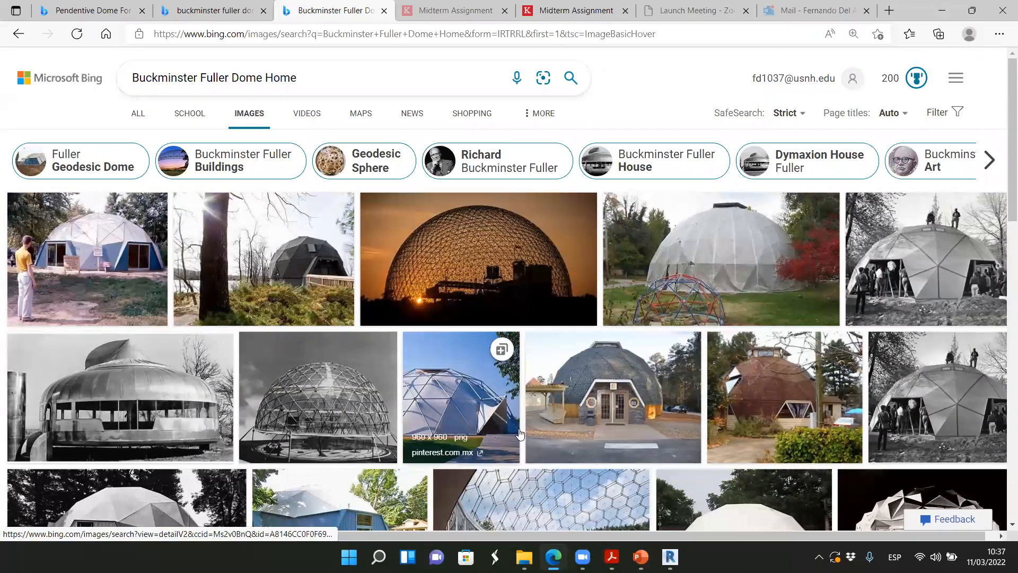
scroll(477, 414, down, 3)
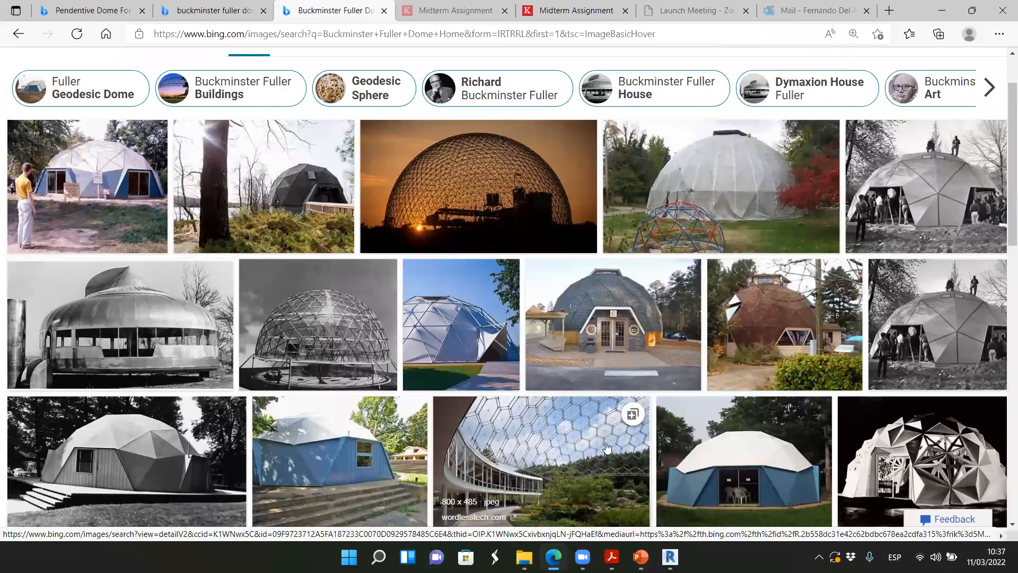
scroll(634, 276, down, 3)
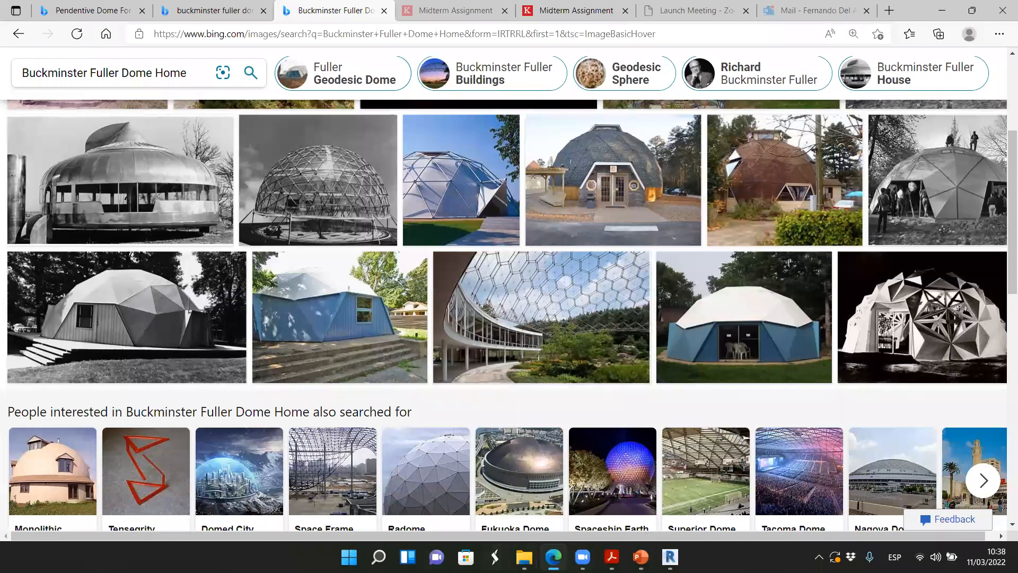
Switch to Revit and start an in-place mass named Mass 2 in the Level 0 plan
mouse_move(611, 556)
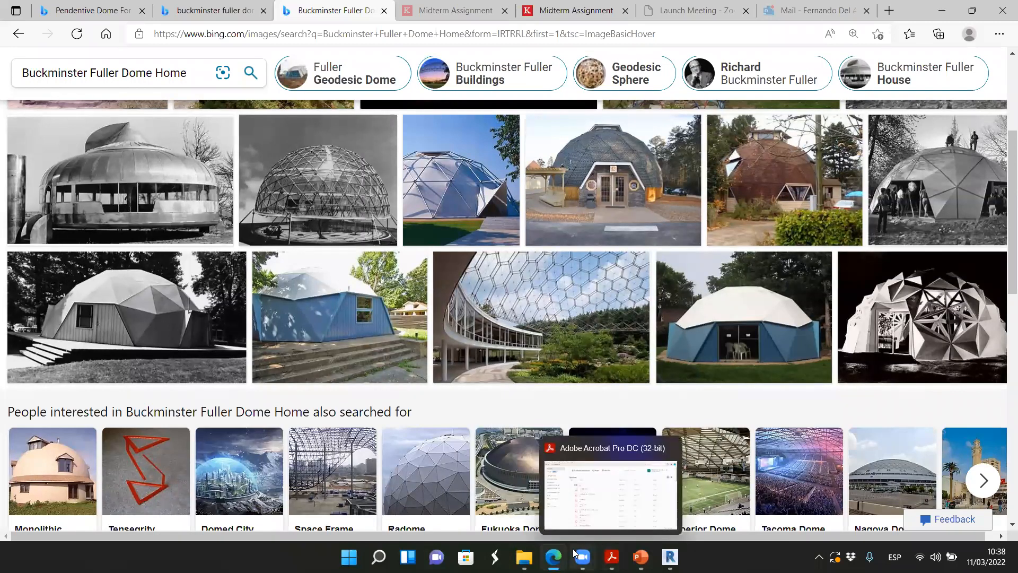
mouse_move(553, 557)
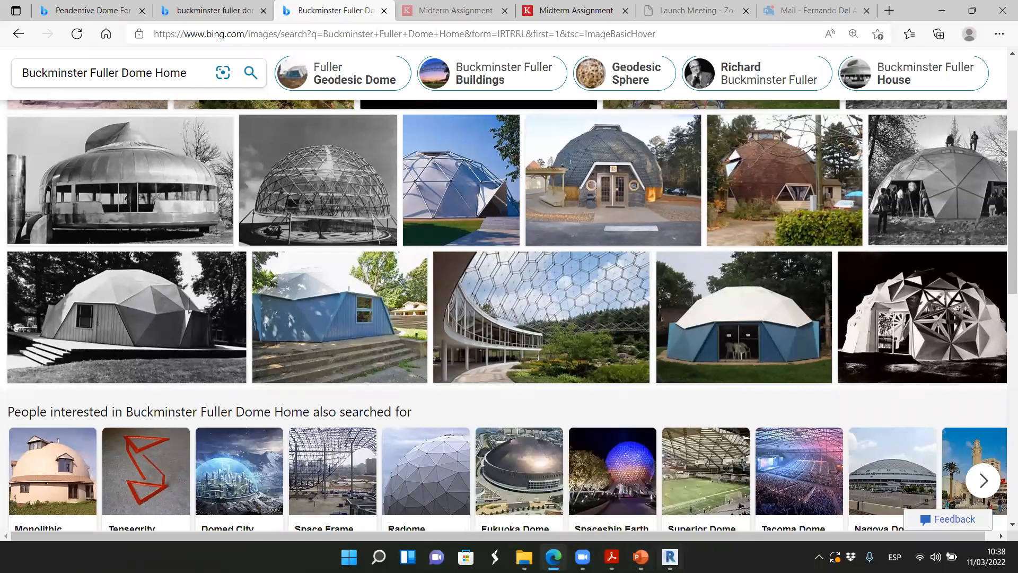
key(alt+Tab)
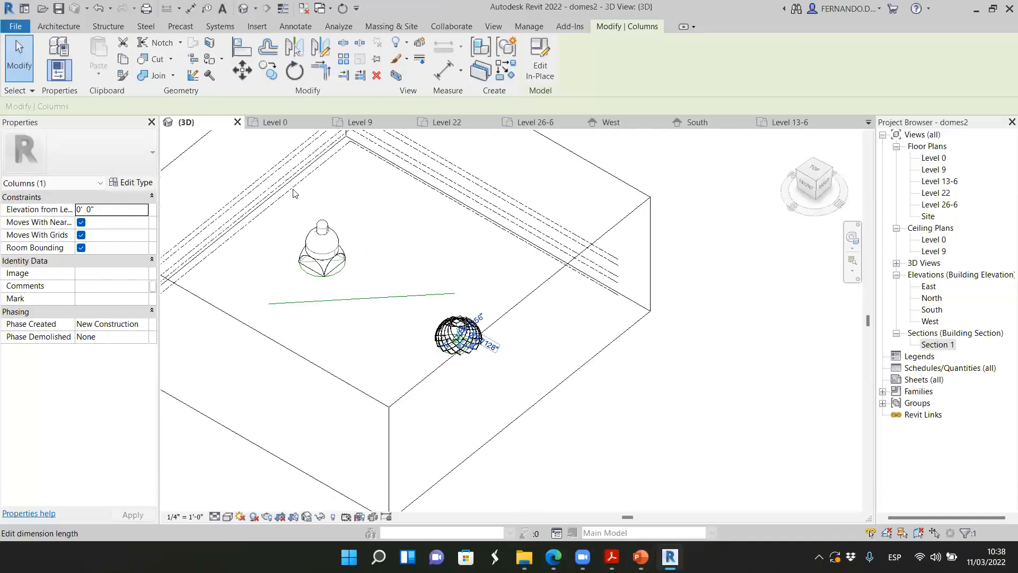
scroll(295, 192, down, 4)
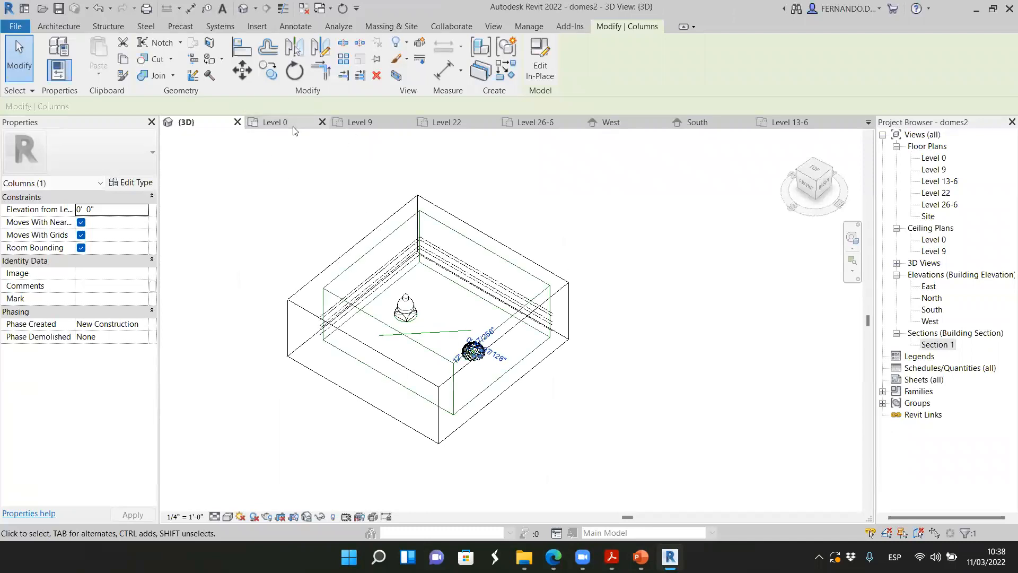
key(ctrl+Tab)
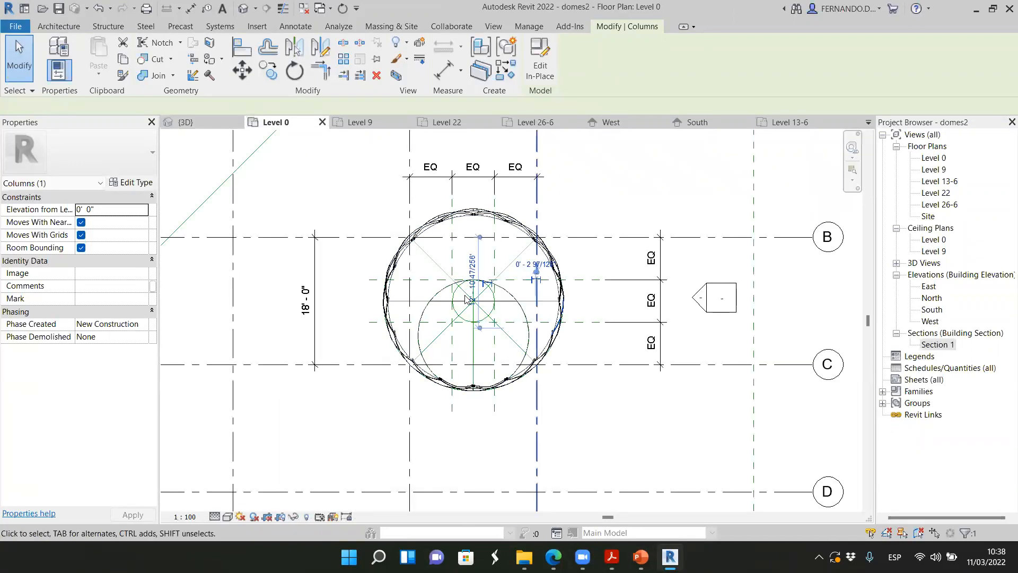
scroll(499, 314, down, 4)
scroll(407, 277, up, 2)
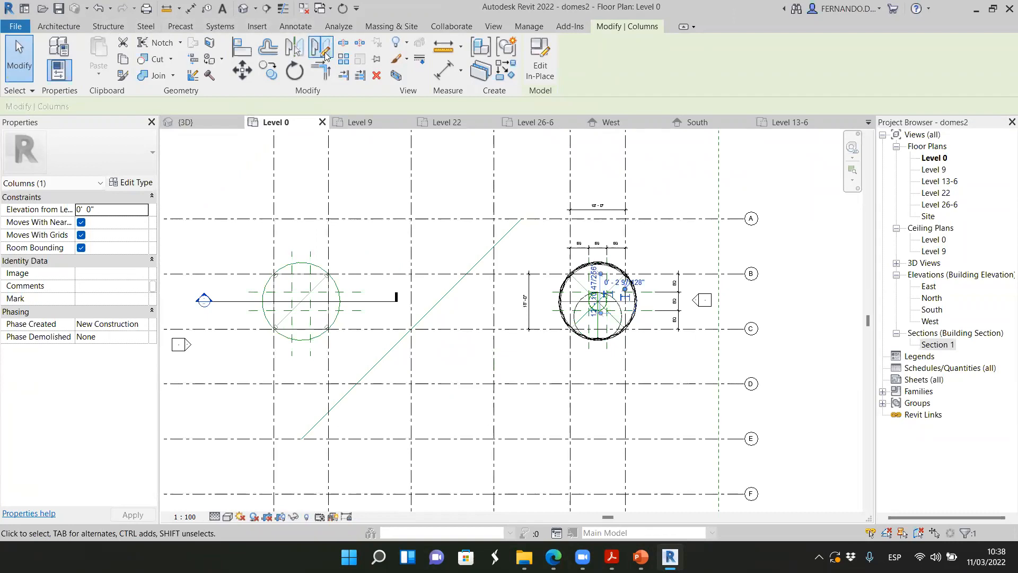
click(381, 28)
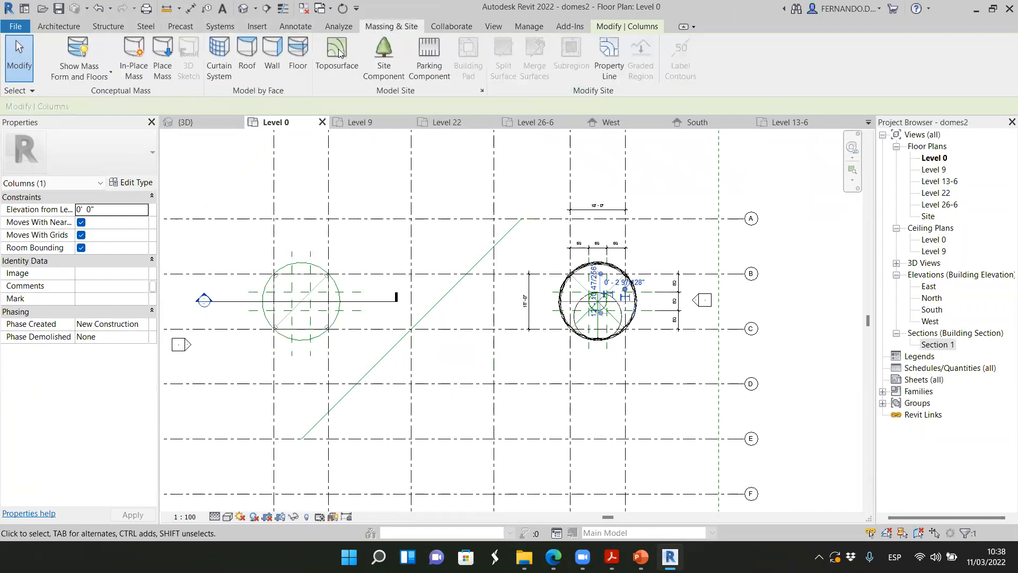
click(132, 50)
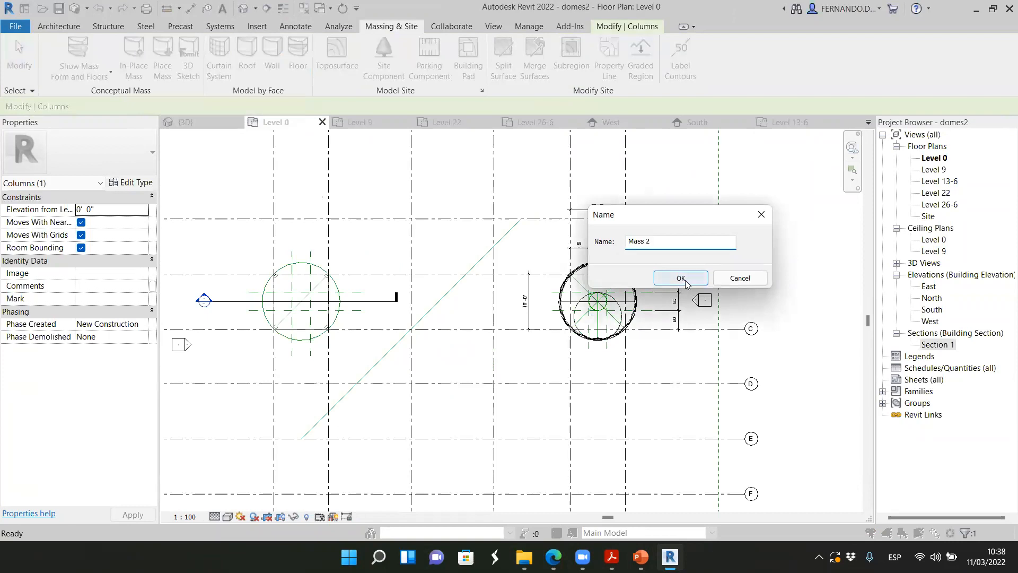
click(684, 281)
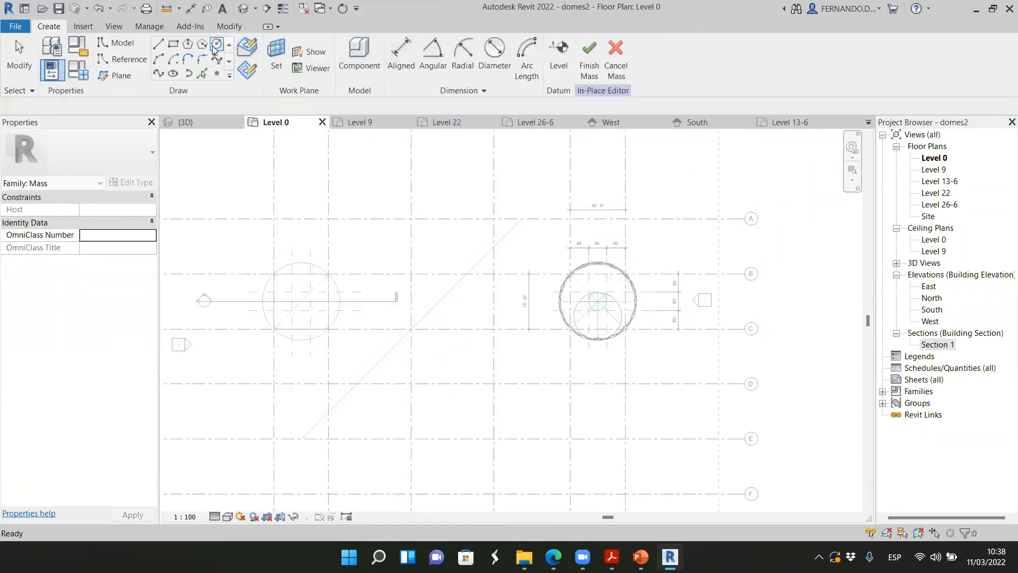
Draw a model-line circle with an 18' radius centred on the intersection of grids 7 and E
click(216, 46)
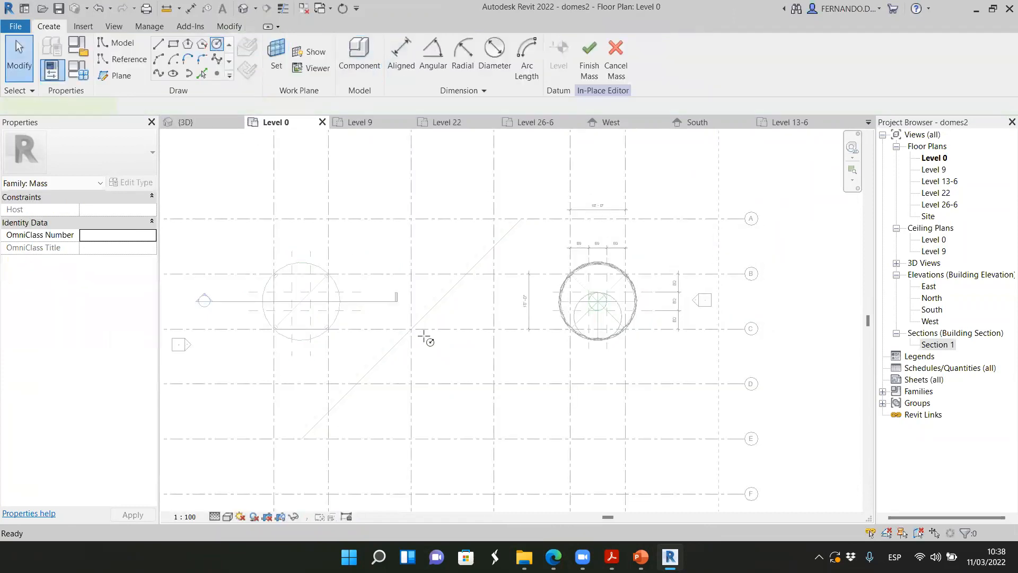
click(493, 438)
click(531, 400)
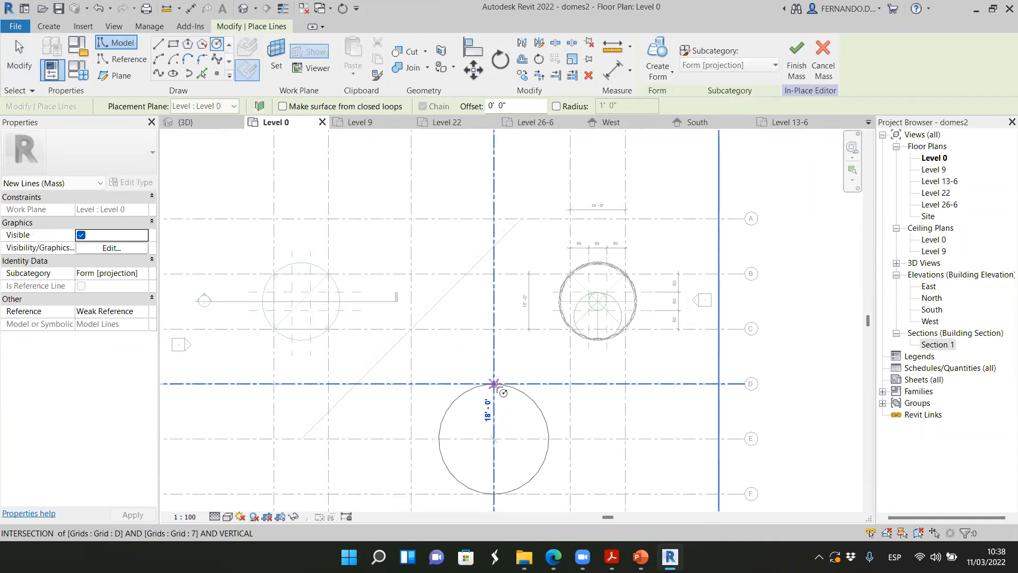
Create a solid form from the circle in the 3D view, choosing the sphere option
click(210, 121)
scroll(398, 349, up, 3)
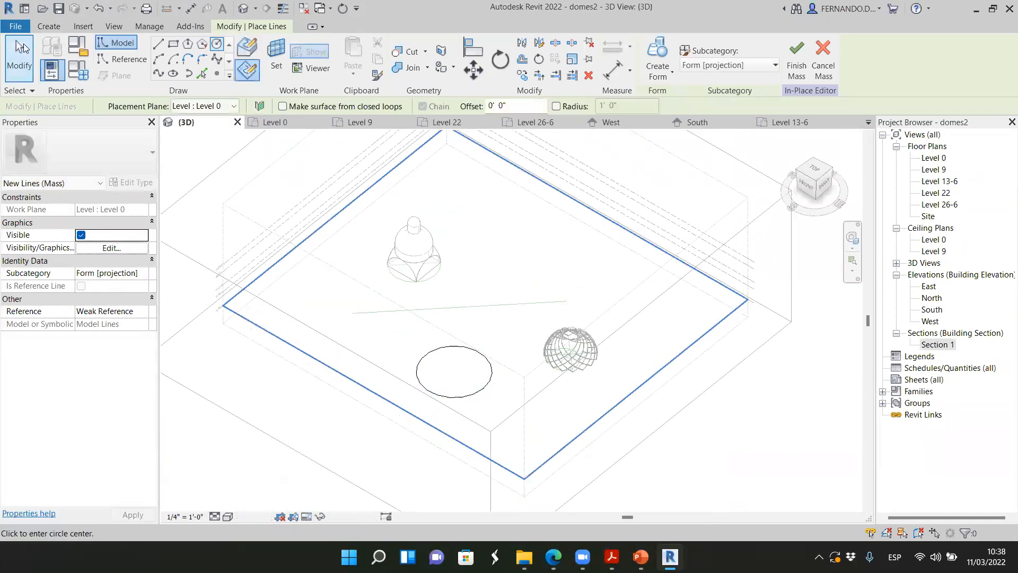
click(23, 48)
click(475, 394)
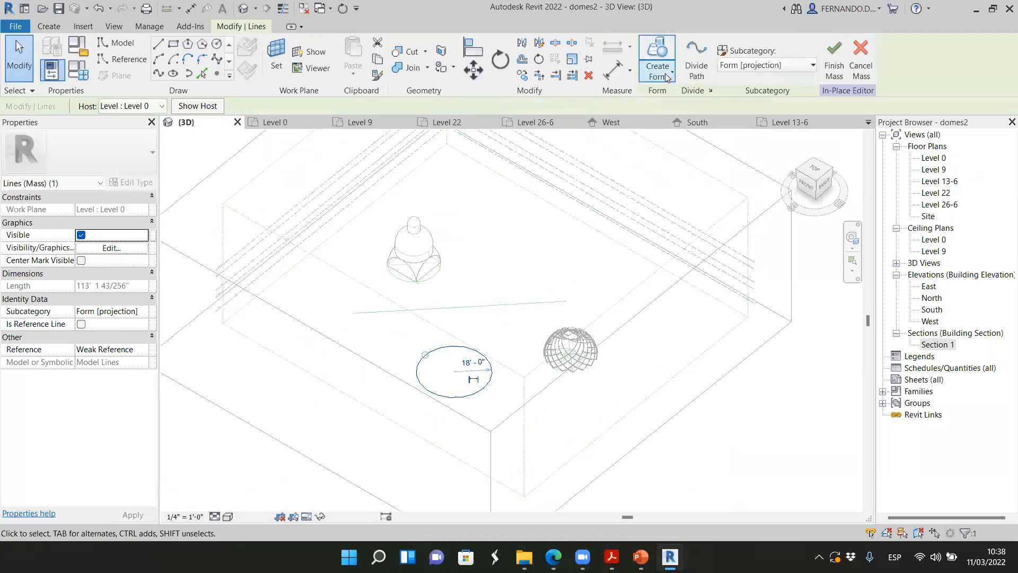
click(667, 77)
click(680, 98)
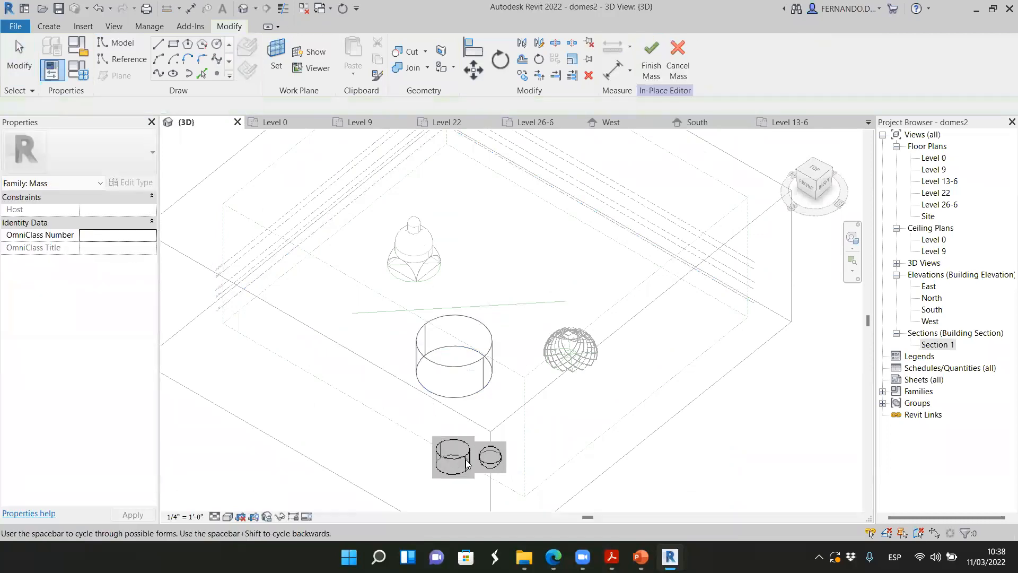
click(490, 457)
Divide the upper half surface of the sphere into a UV grid
scroll(478, 435, up, 4)
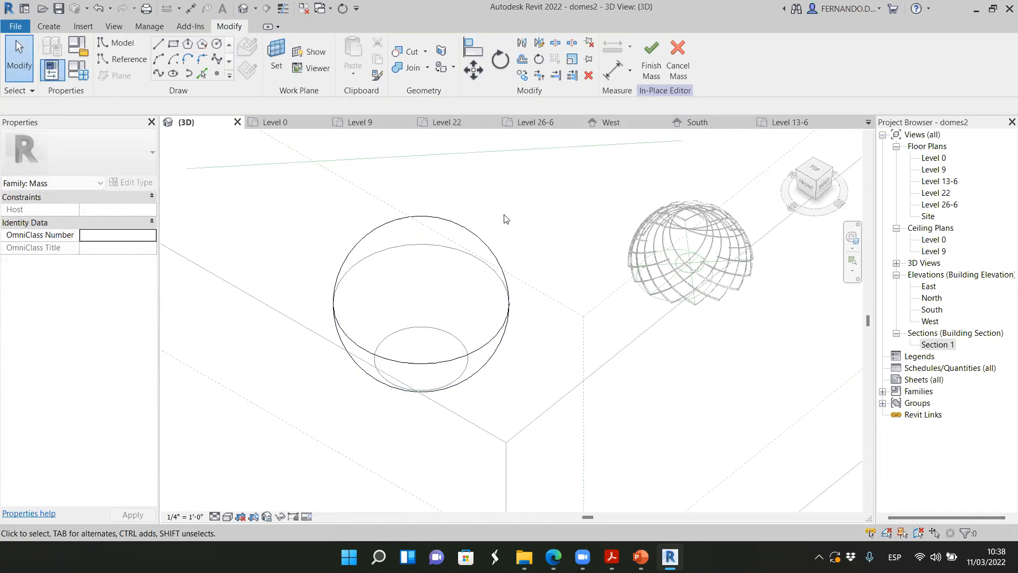
click(493, 266)
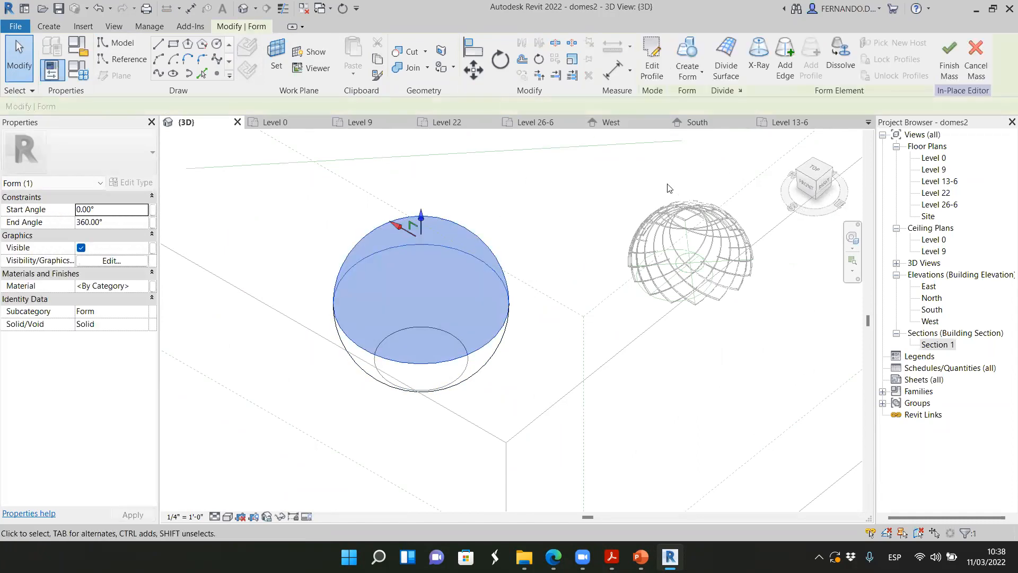
click(726, 63)
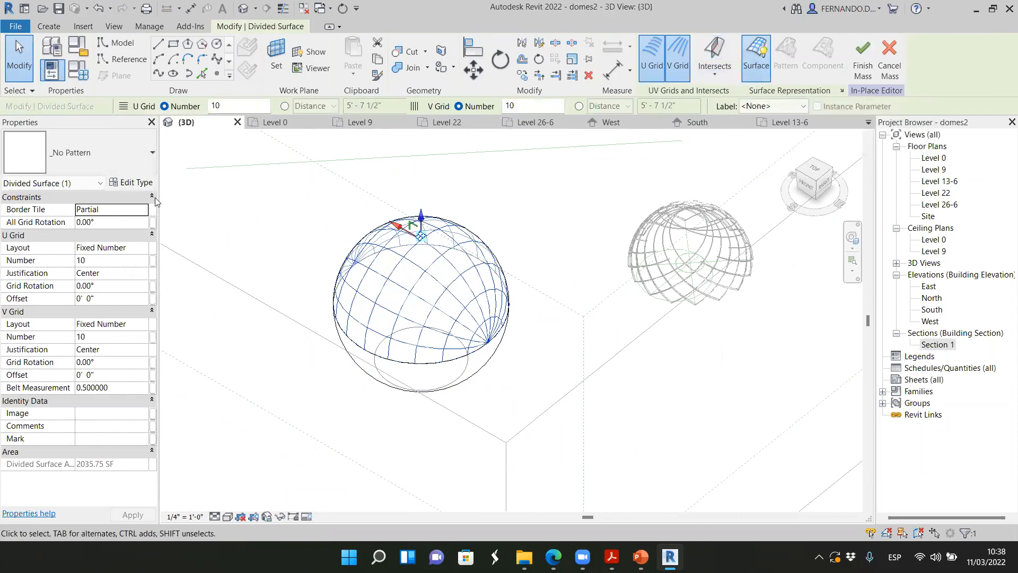
Try the Rhomboid and Triangle (flat) patterns on the sphere's divided upper surface
click(148, 154)
scroll(86, 312, down, 5)
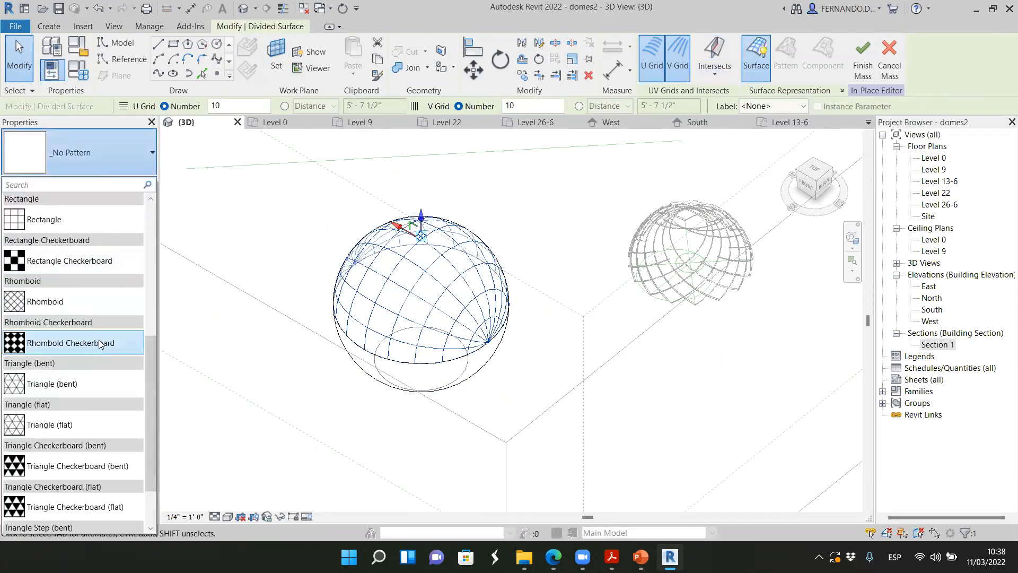
click(87, 301)
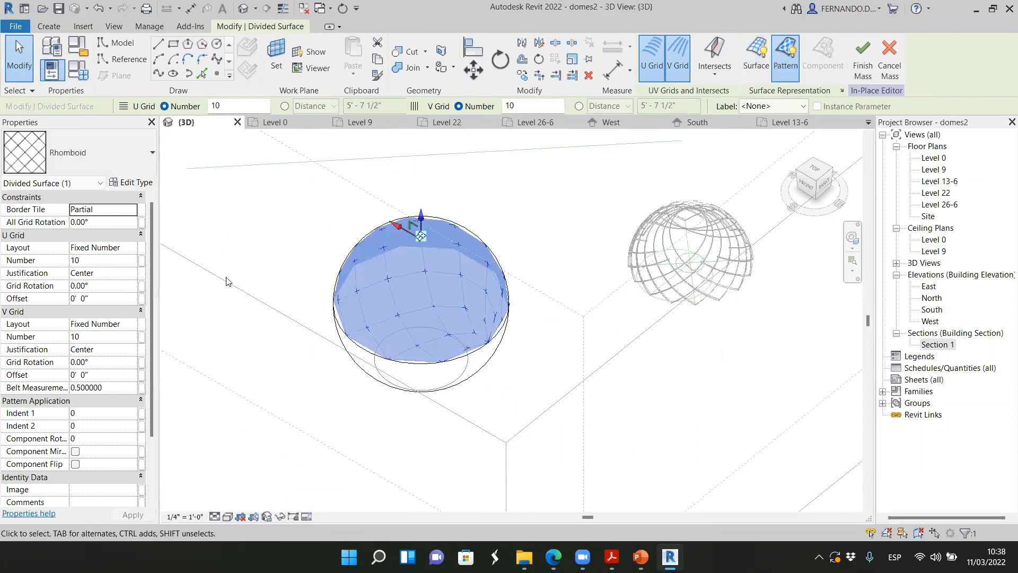
scroll(371, 281, up, 2)
click(148, 157)
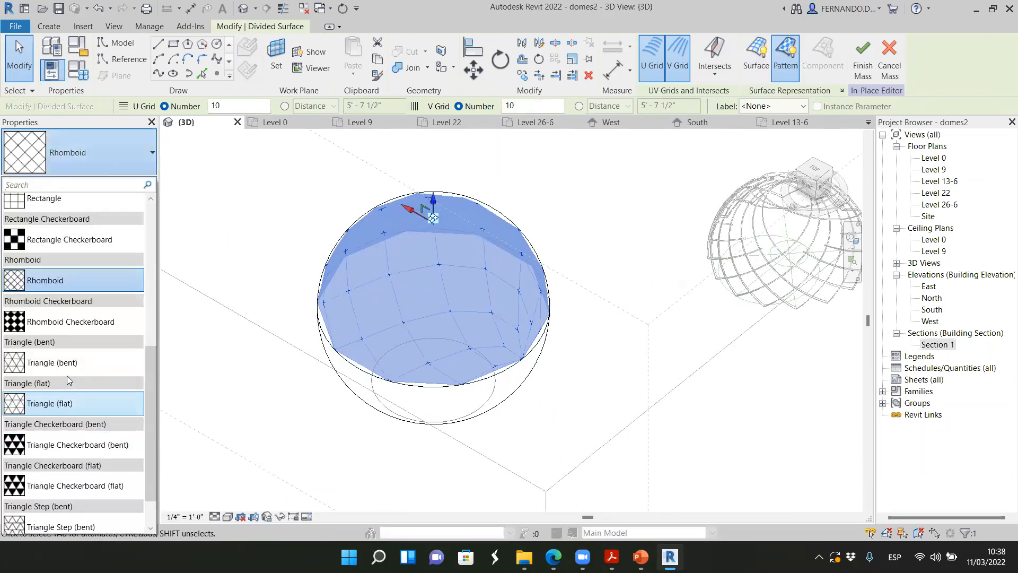
scroll(67, 376, down, 1)
click(63, 357)
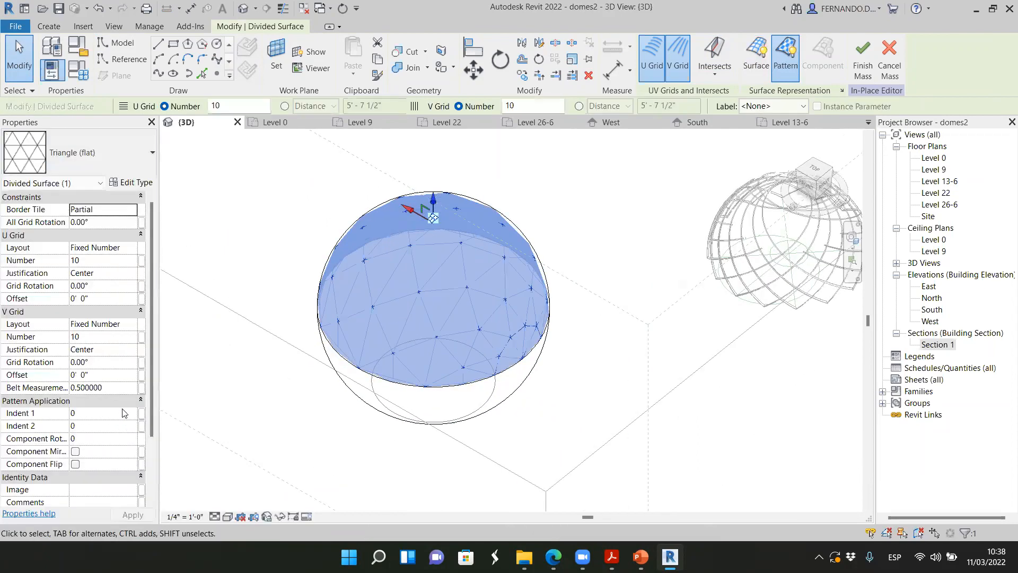
Apply the Hexagon pattern to the sphere's divided upper surface and view the dome from a lower, near-horizontal angle
click(146, 176)
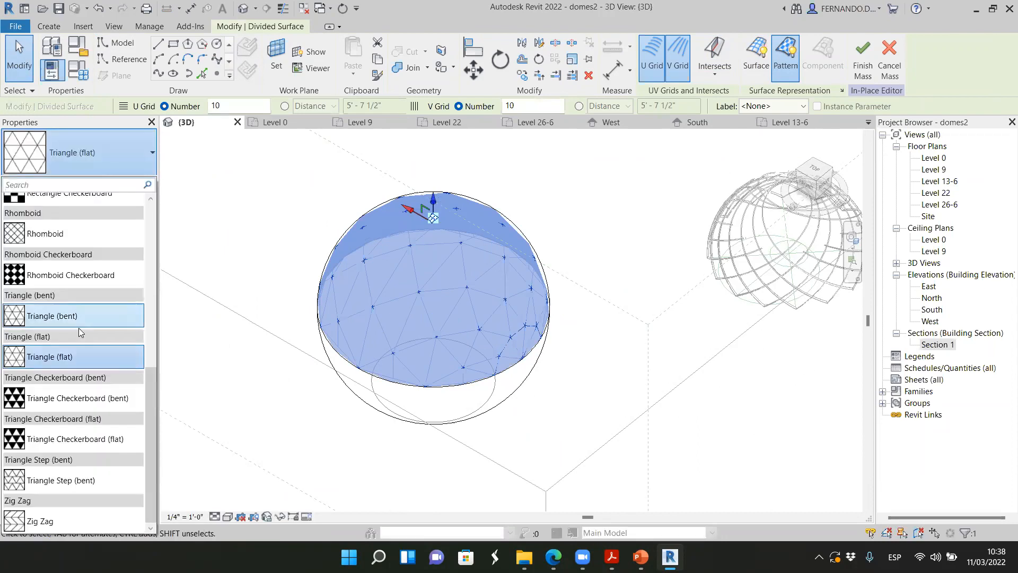
scroll(76, 342, up, 5)
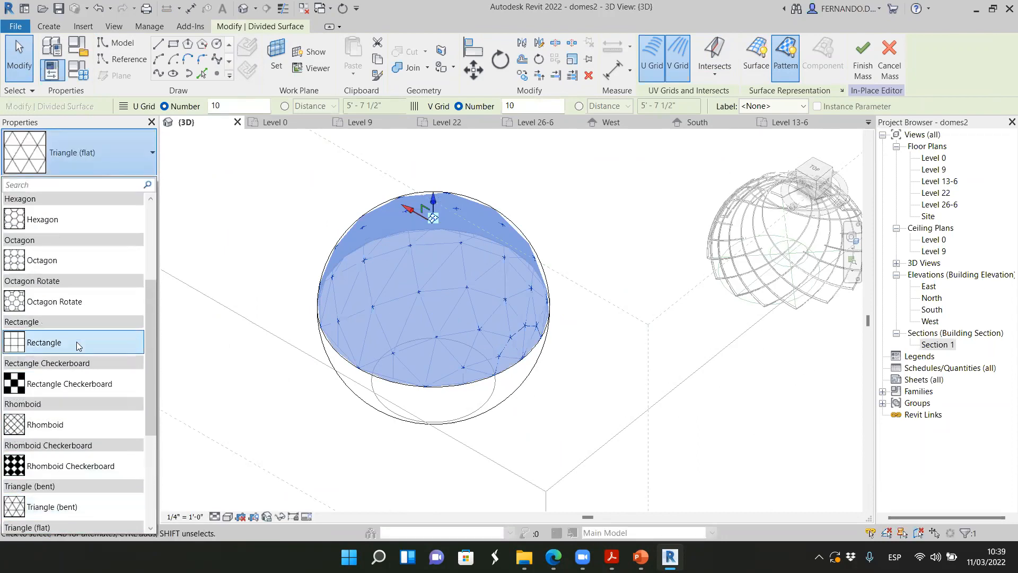
click(82, 257)
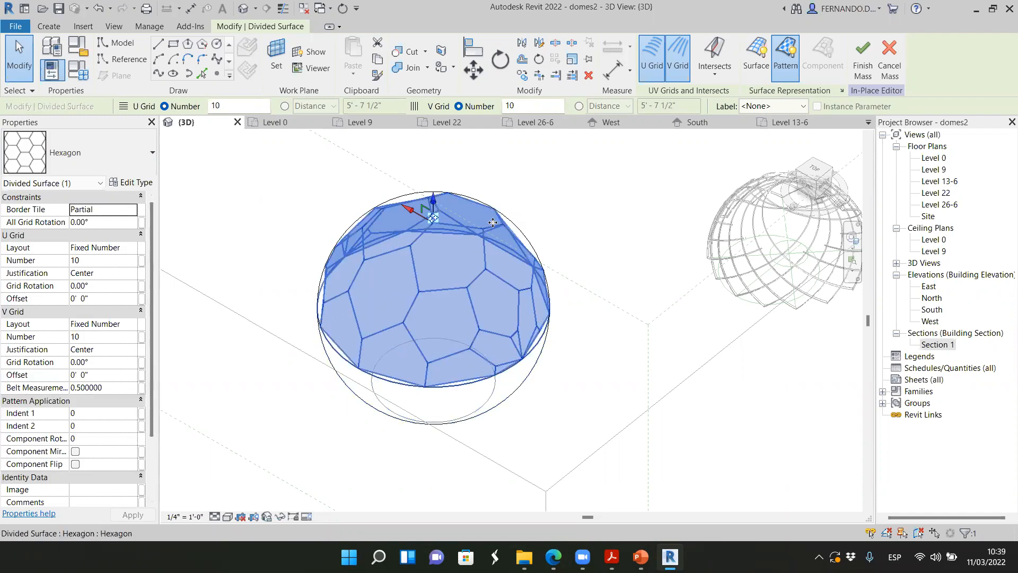
click(806, 185)
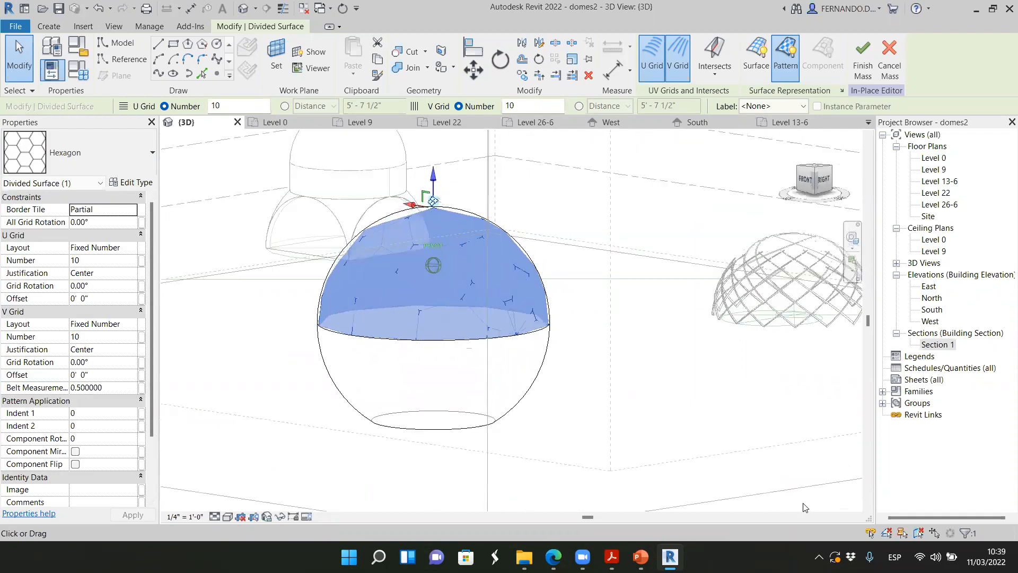
Apply the Triangle (bent) pattern to the sphere's divided upper surface and clear the selection
drag(801, 175, 537, 186)
click(148, 169)
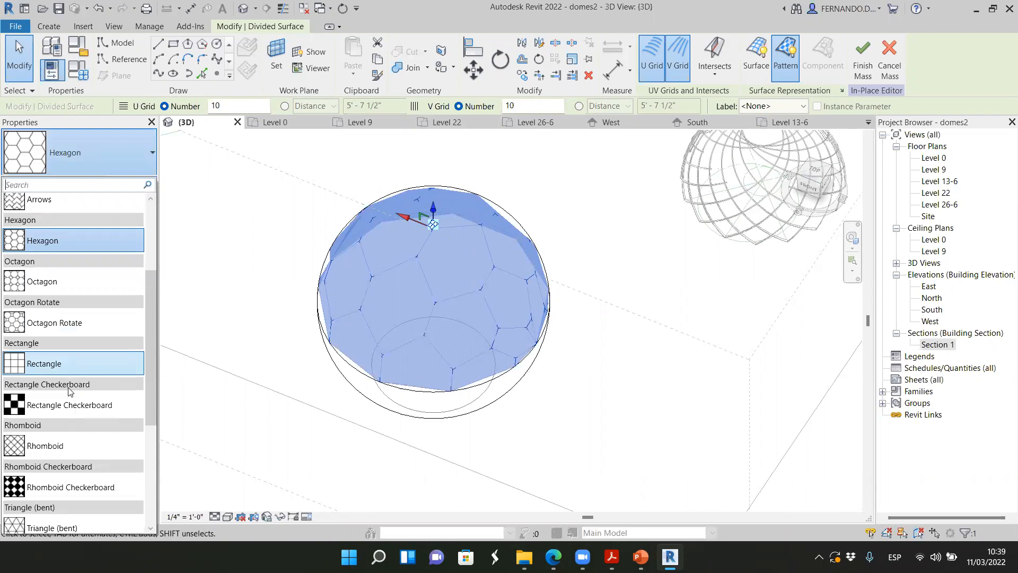
scroll(69, 430, down, 1)
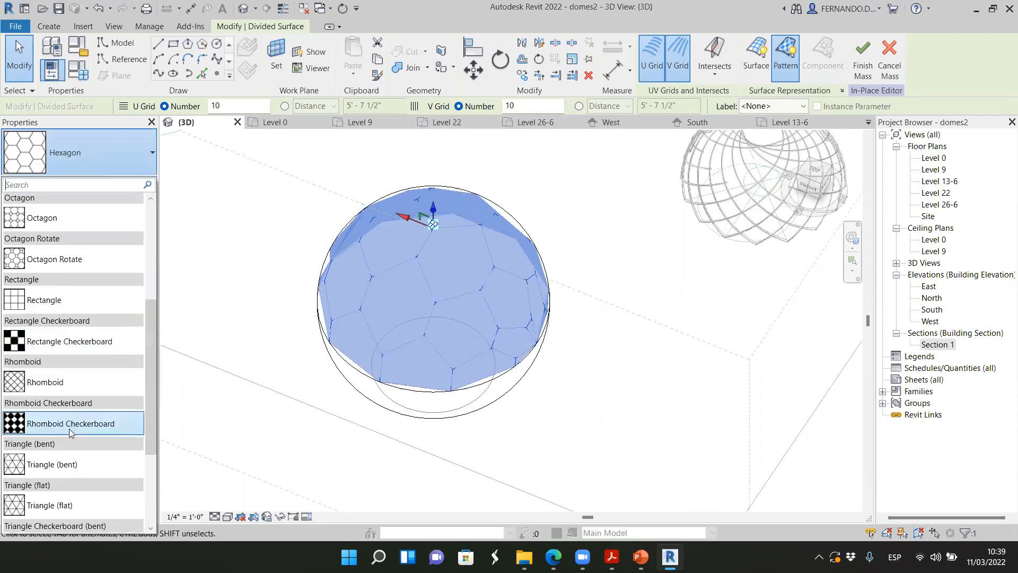
click(82, 467)
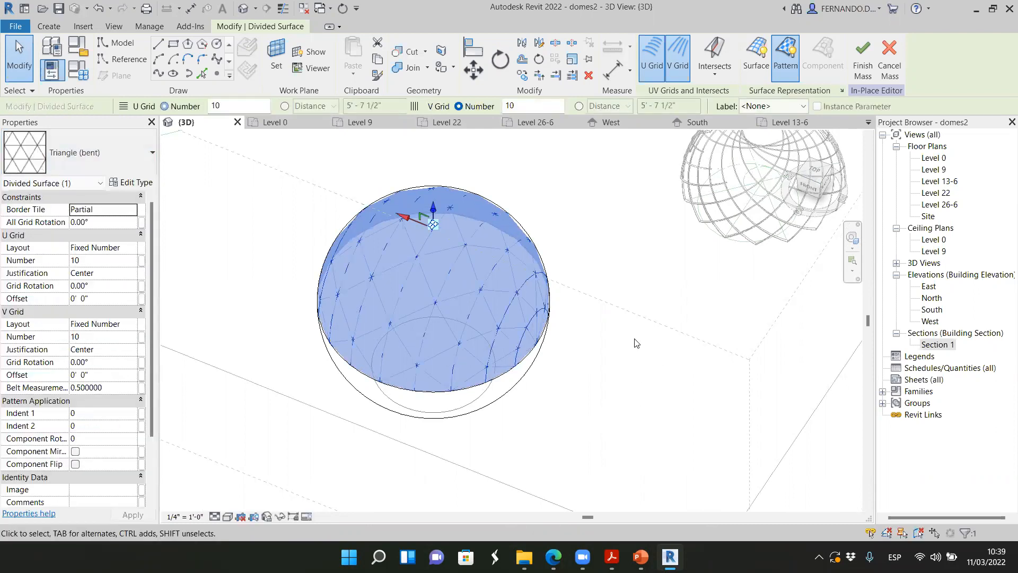
mouse_move(809, 189)
mouse_down()
mouse_move(772, 134)
mouse_move(786, 178)
mouse_move(771, 229)
mouse_up()
click(545, 396)
scroll(549, 325, down, 1)
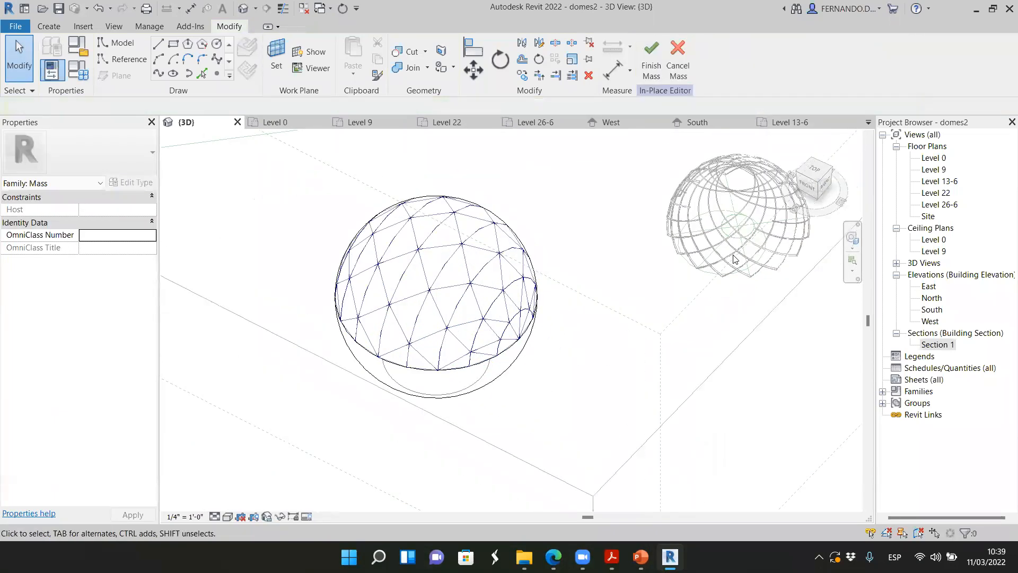
Finish the in-place mass and check the completed sphere by selecting and deselecting it in the 3D view
mouse_move(810, 186)
mouse_down()
mouse_move(166, 163)
mouse_move(709, 224)
mouse_up()
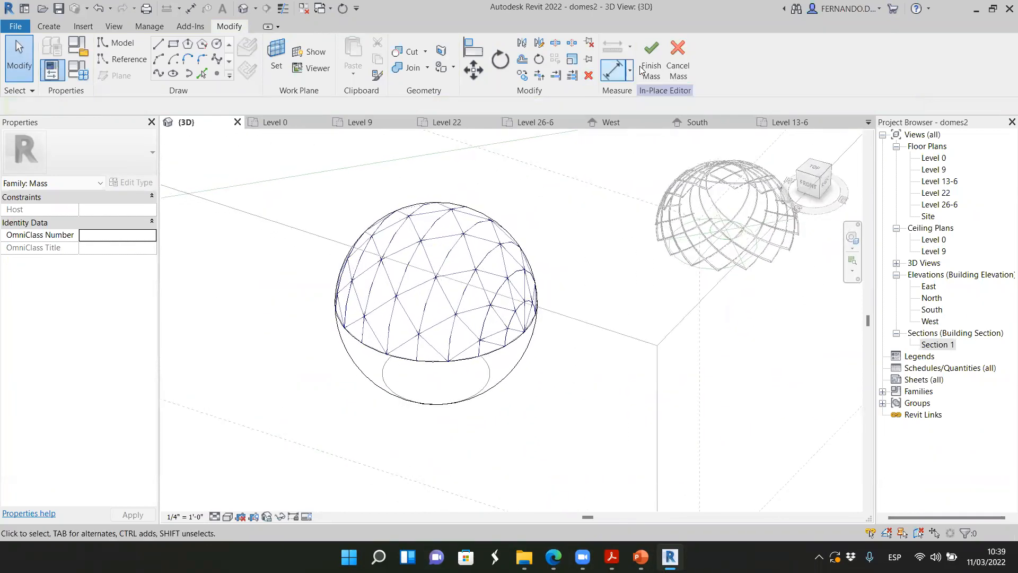
scroll(508, 263, up, 4)
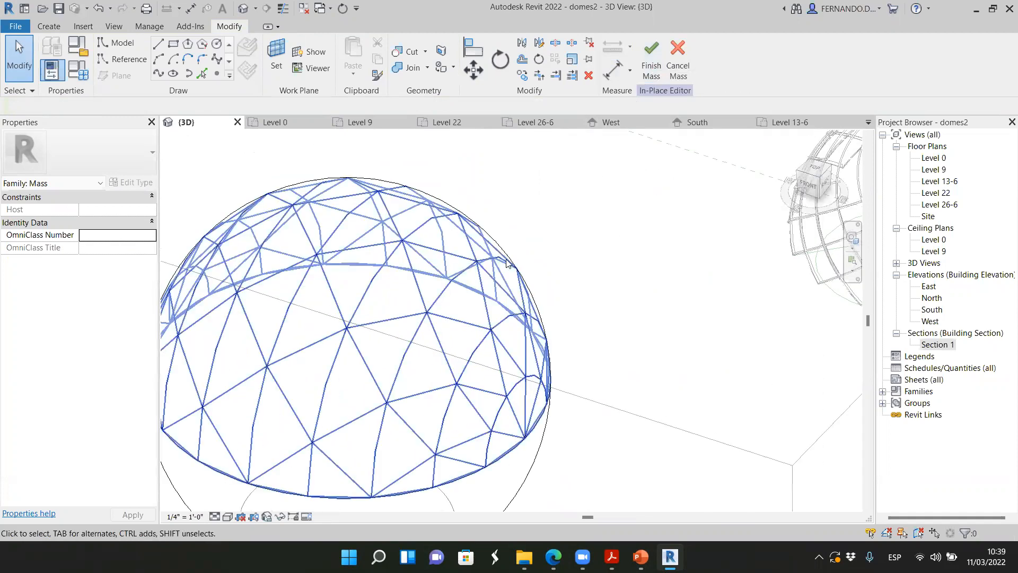
scroll(507, 258, down, 1)
click(651, 59)
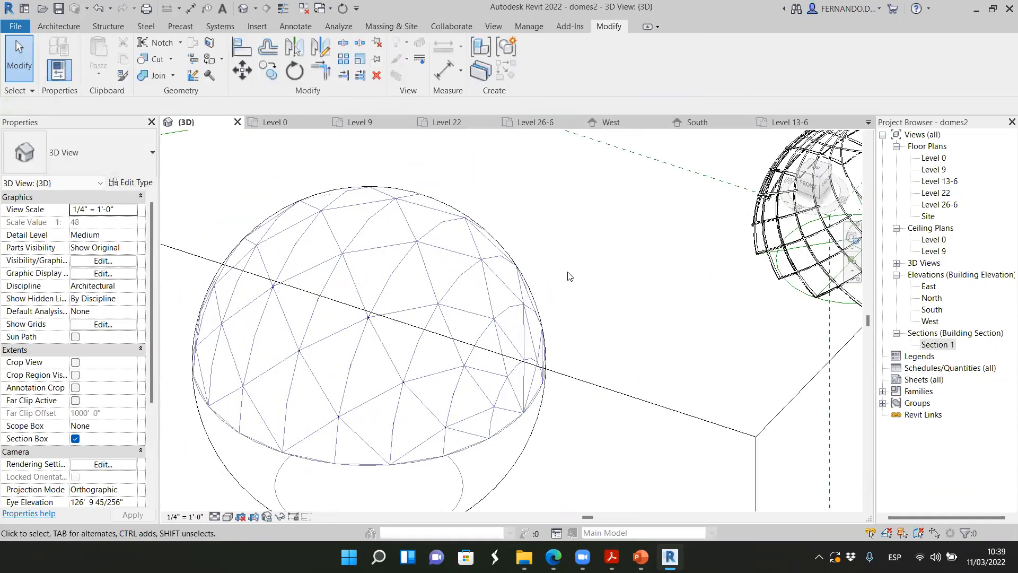
scroll(496, 295, down, 3)
click(507, 287)
scroll(508, 277, down, 1)
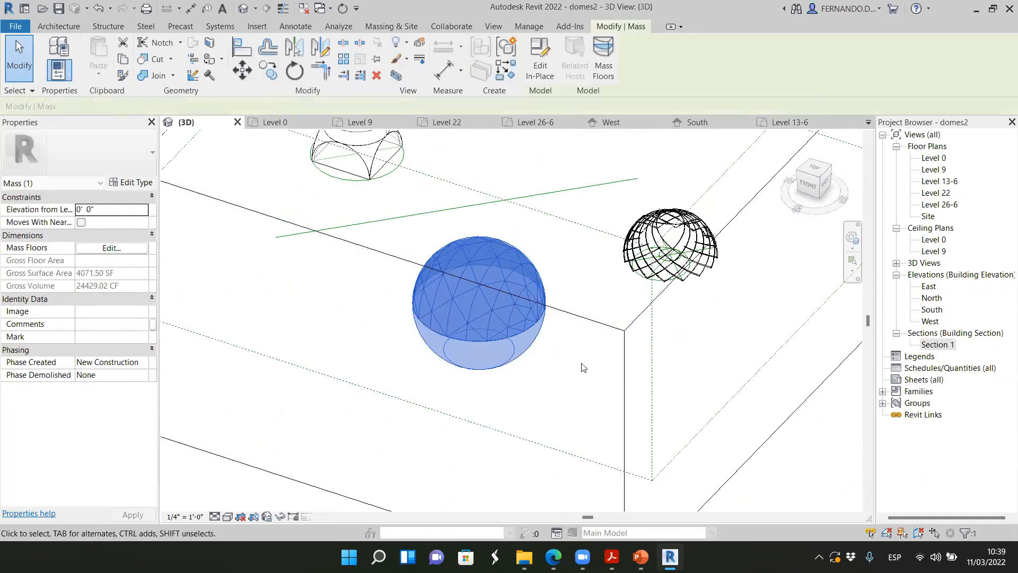
click(581, 365)
scroll(537, 276, up, 1)
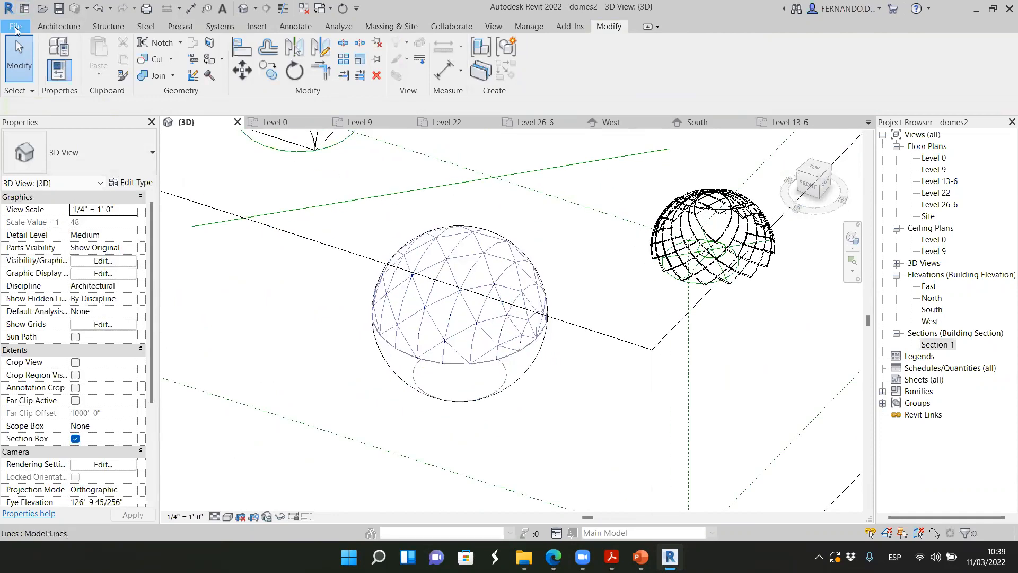
Create a new family from the Metric Curtain Panel Pattern Based template
click(15, 28)
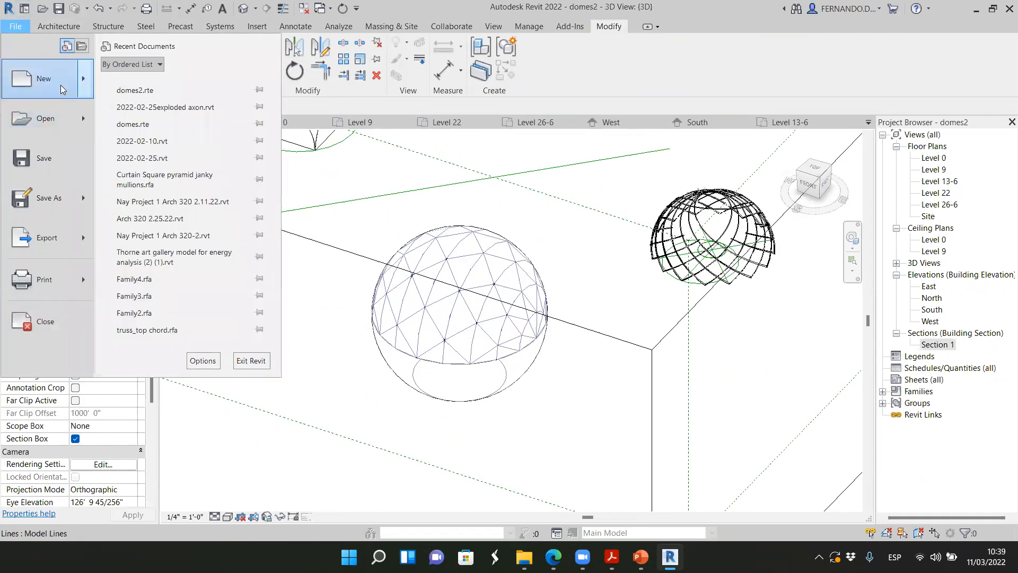
mouse_move(83, 85)
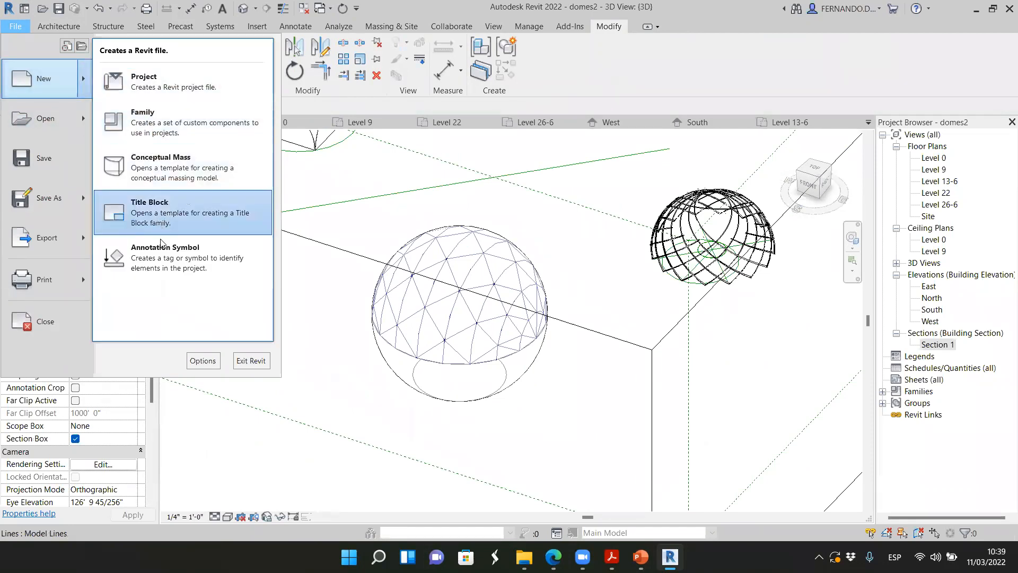
click(151, 124)
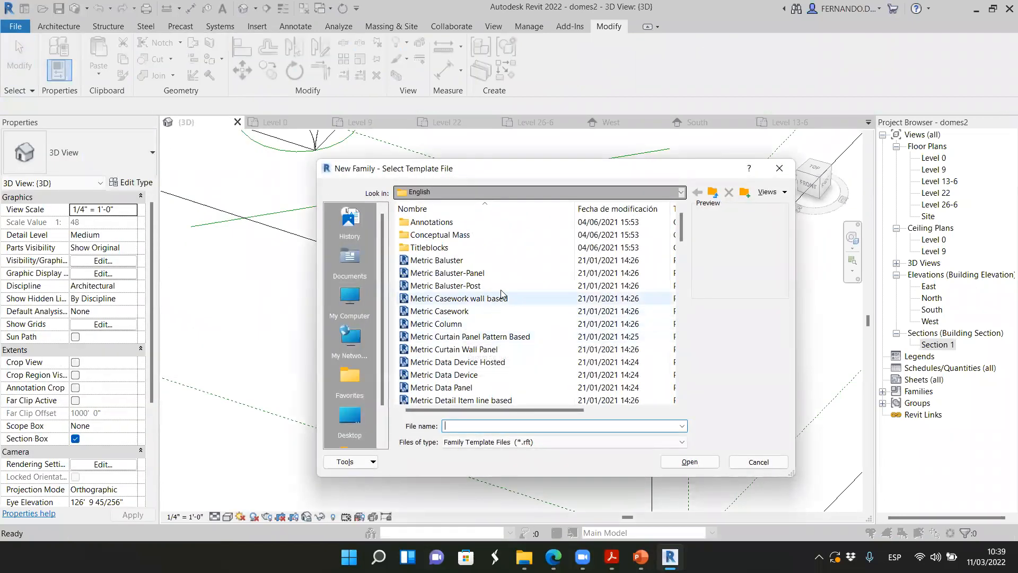
scroll(503, 297, down, 1)
scroll(508, 295, down, 1)
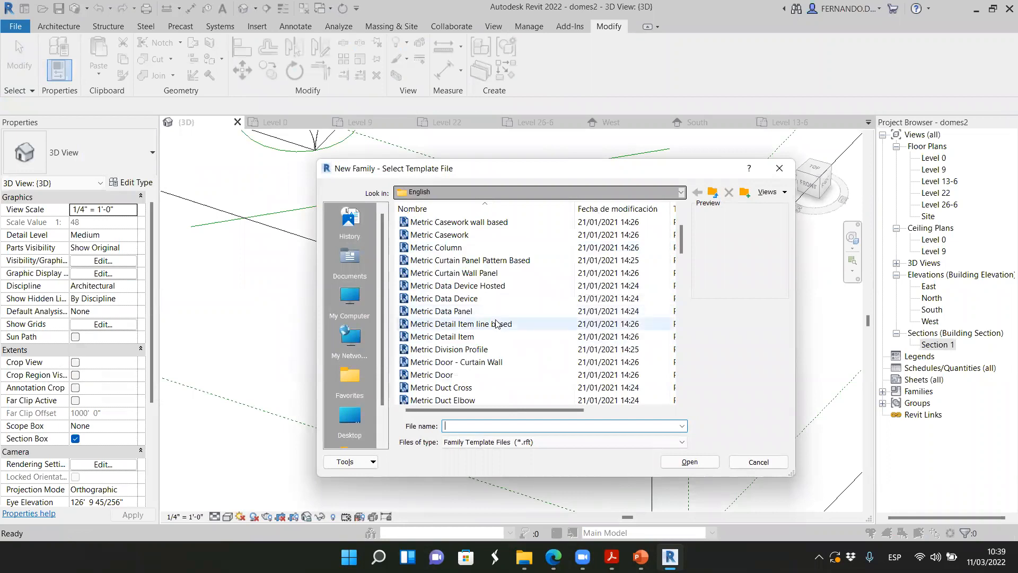
scroll(493, 313, up, 2)
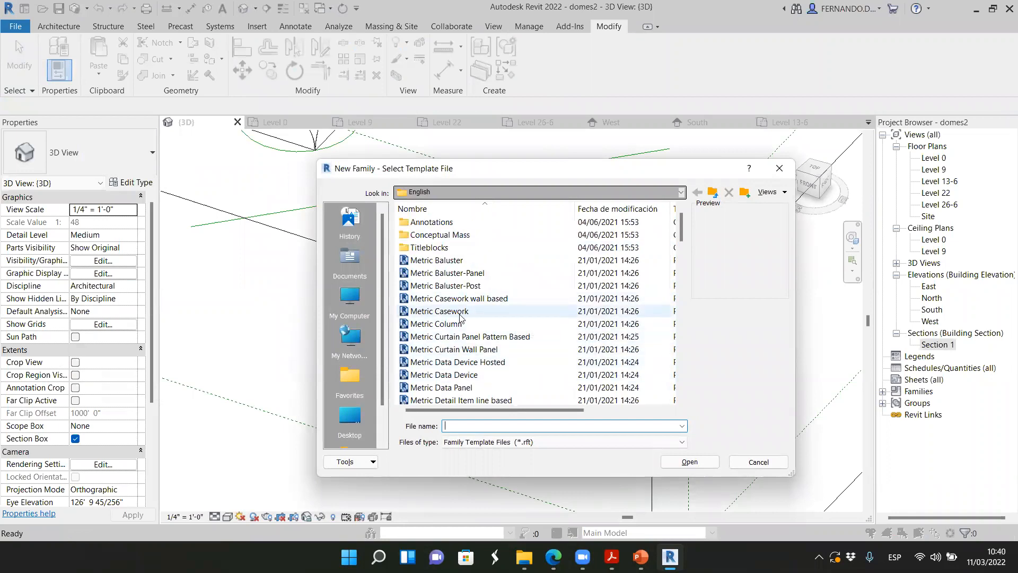
click(477, 337)
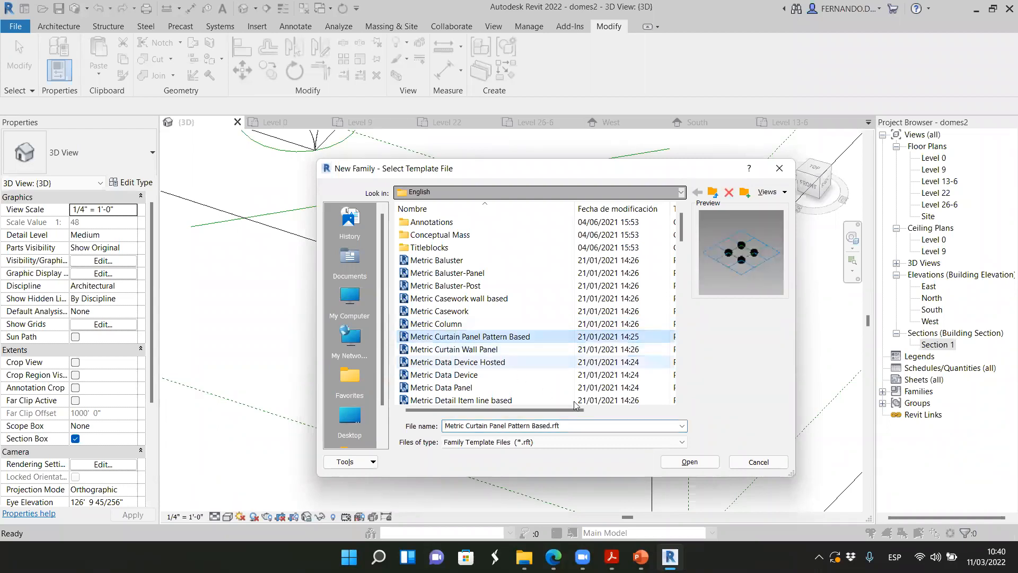
click(712, 463)
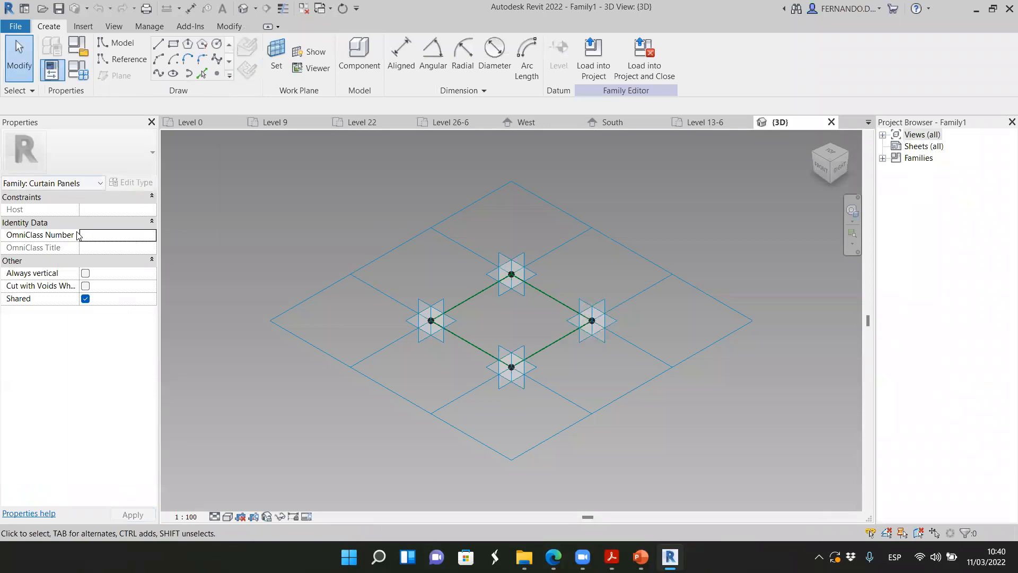
Change the family's tile pattern grid to Triangle (bent)
click(305, 344)
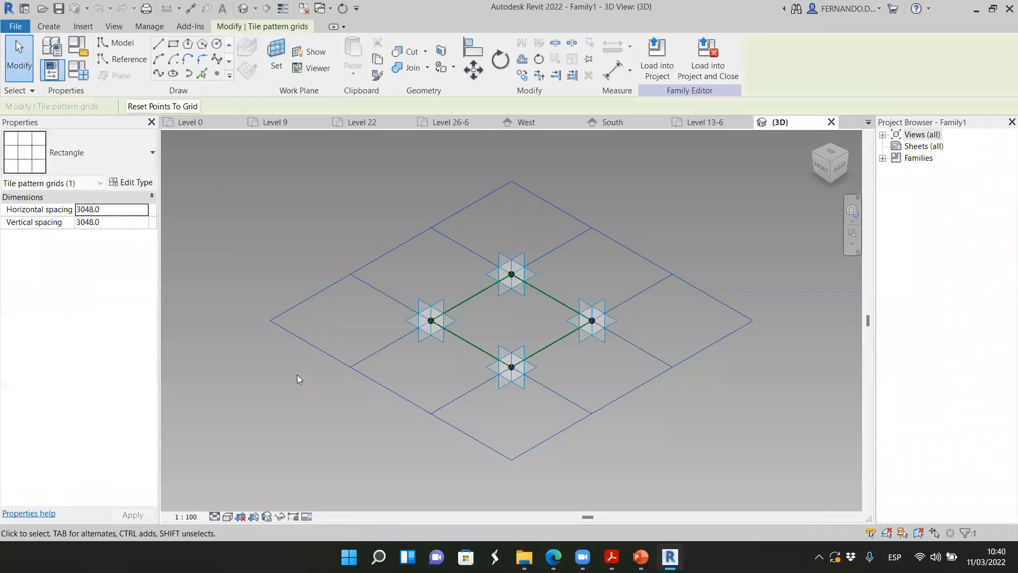
click(152, 153)
scroll(77, 307, down, 2)
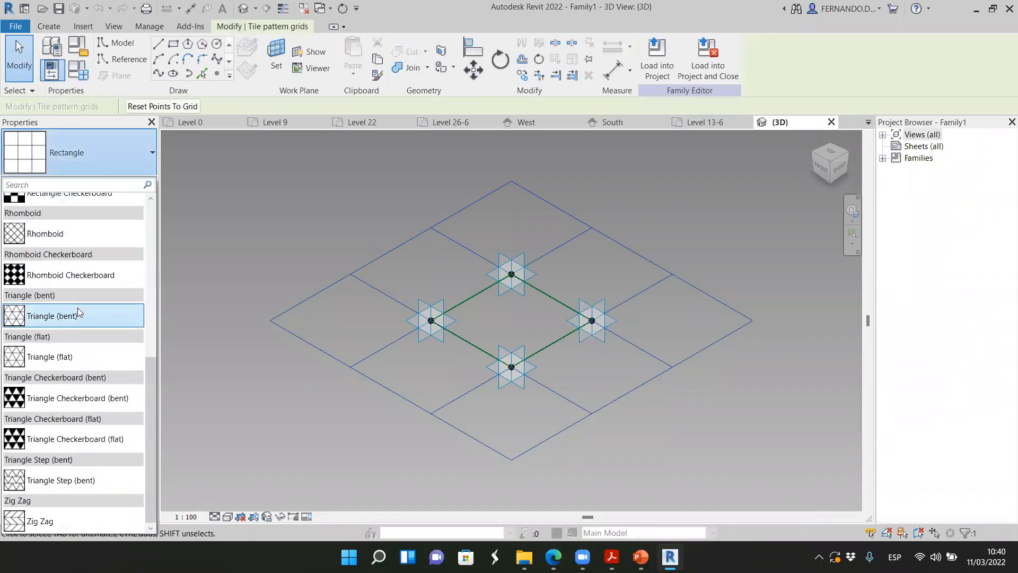
click(51, 317)
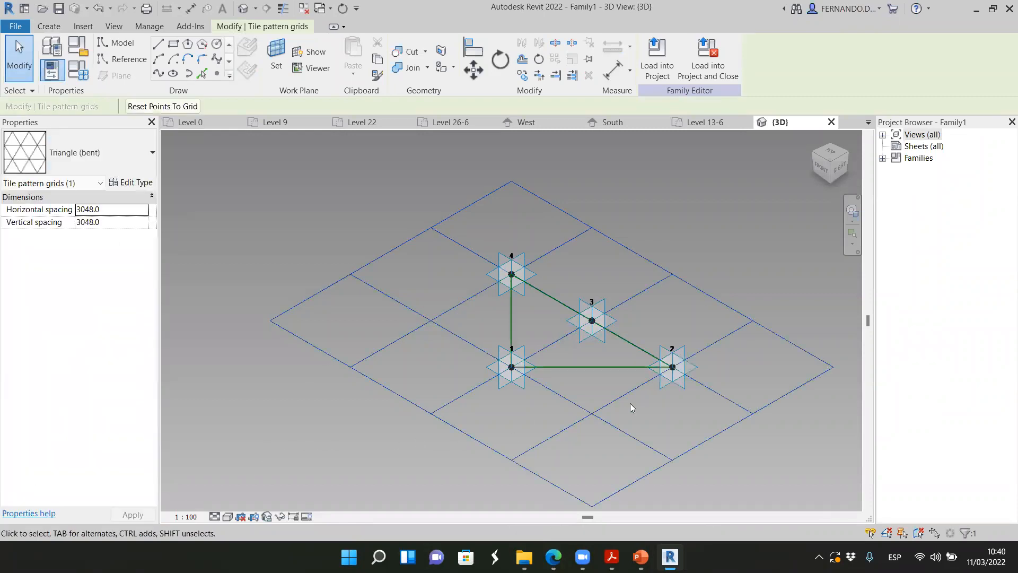
scroll(719, 399, up, 2)
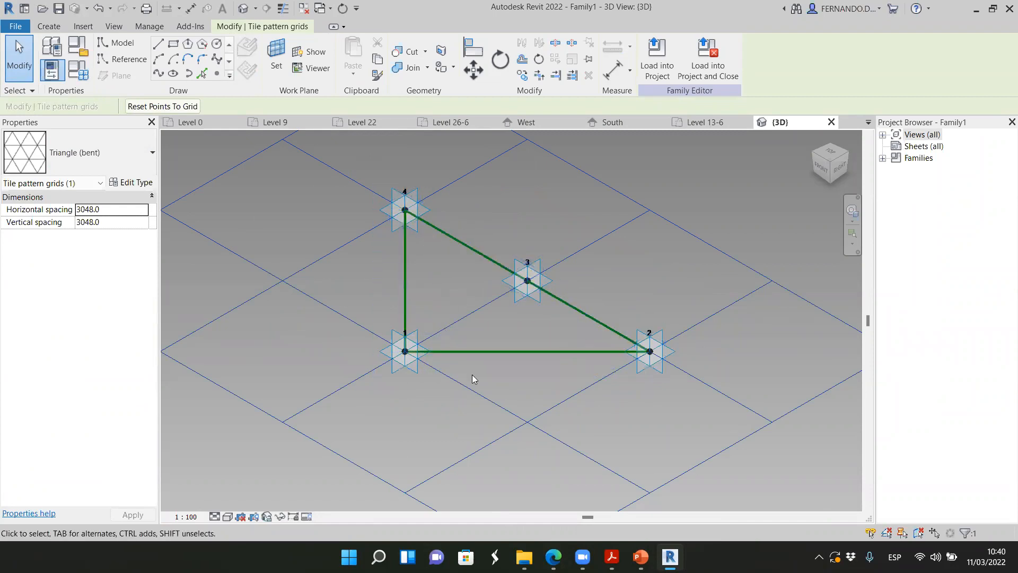
scroll(690, 390, up, 8)
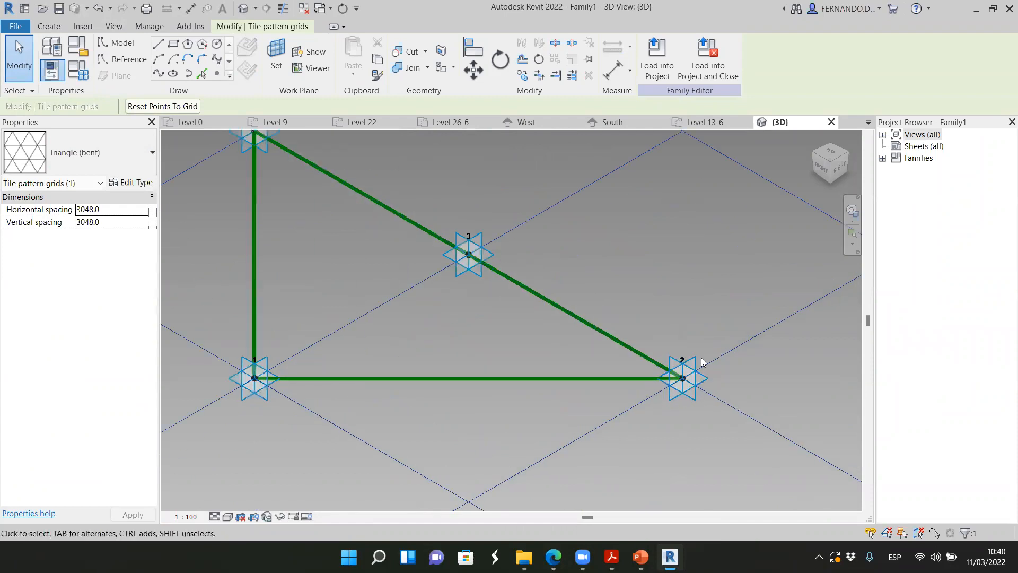
Set the work plane on adaptive point 2 and draw a model-line circle of about 100 mm radius centred on that point
scroll(268, 167, down, 5)
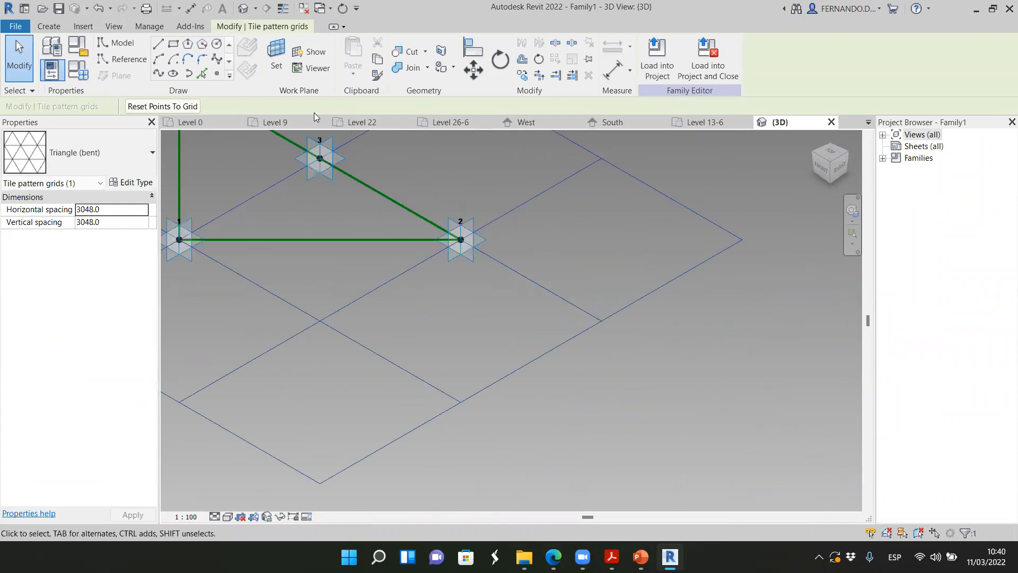
click(276, 53)
click(473, 221)
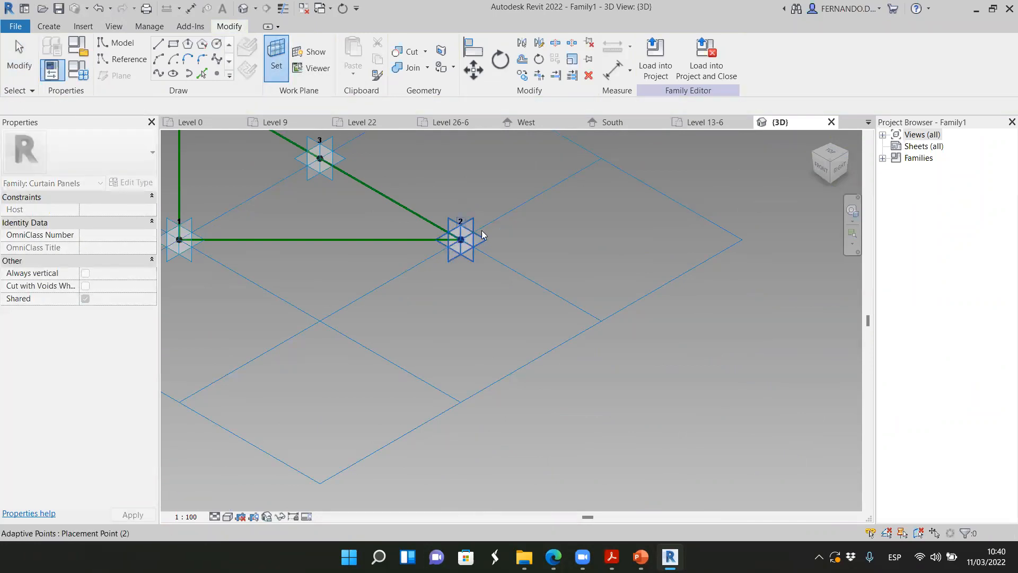
key(l)
key(i)
scroll(456, 239, up, 3)
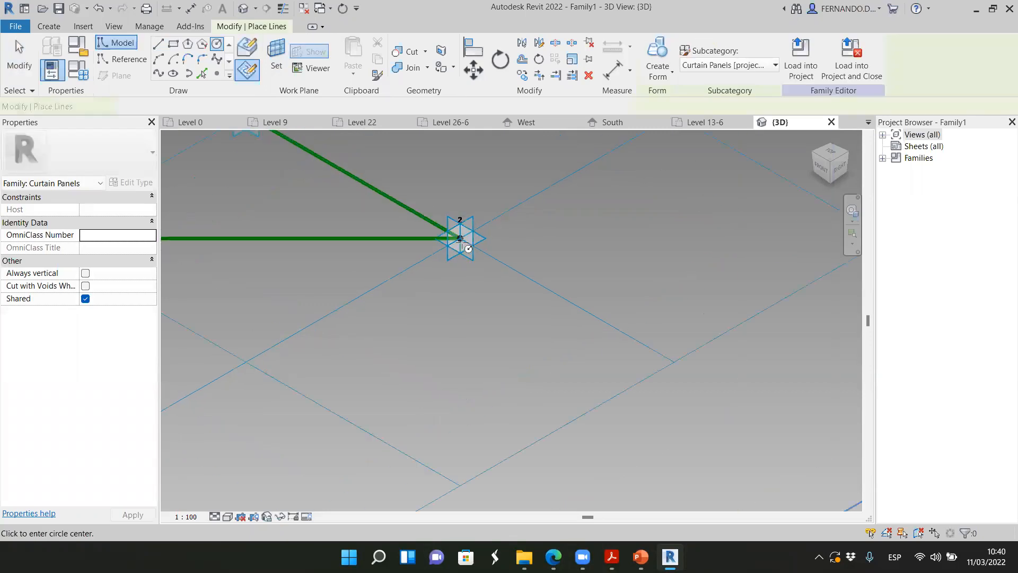
click(463, 237)
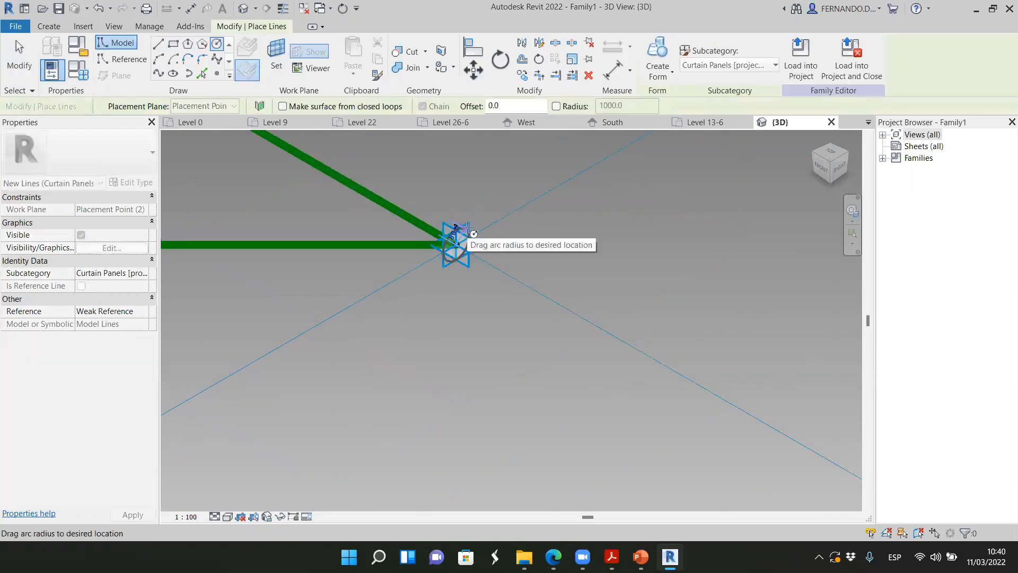
scroll(471, 223, up, 2)
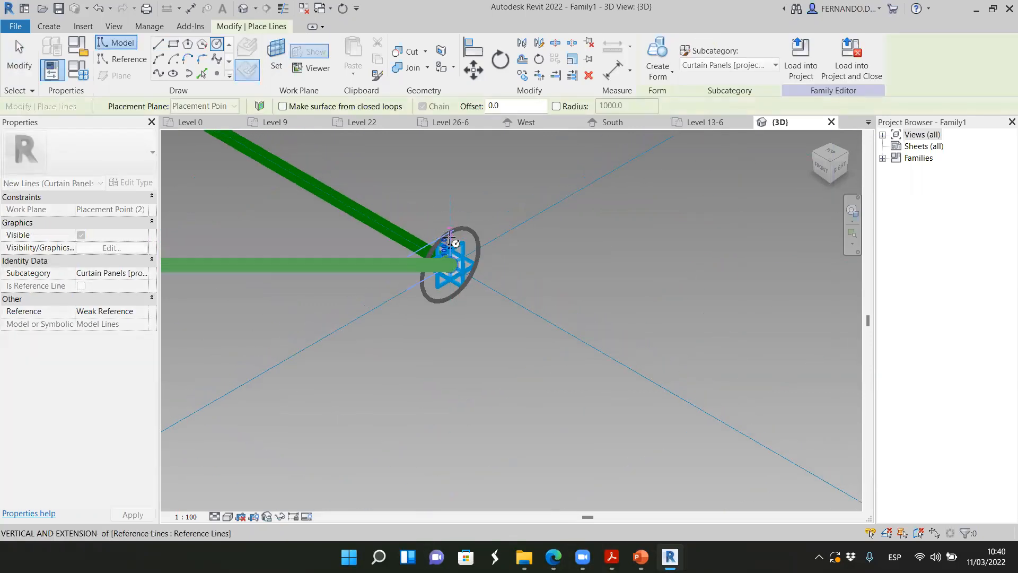
click(488, 263)
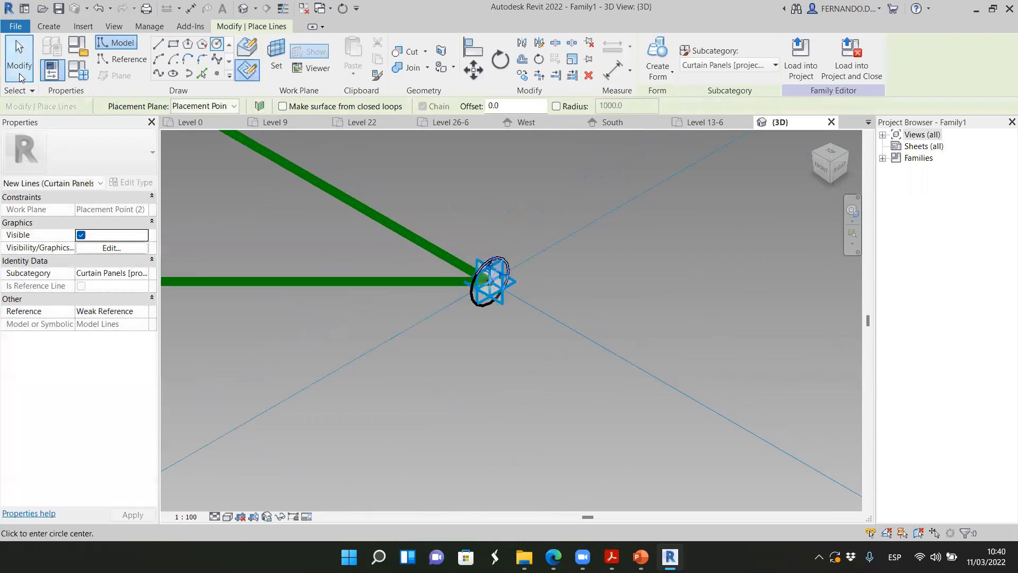
key(Escape)
key(Escape)
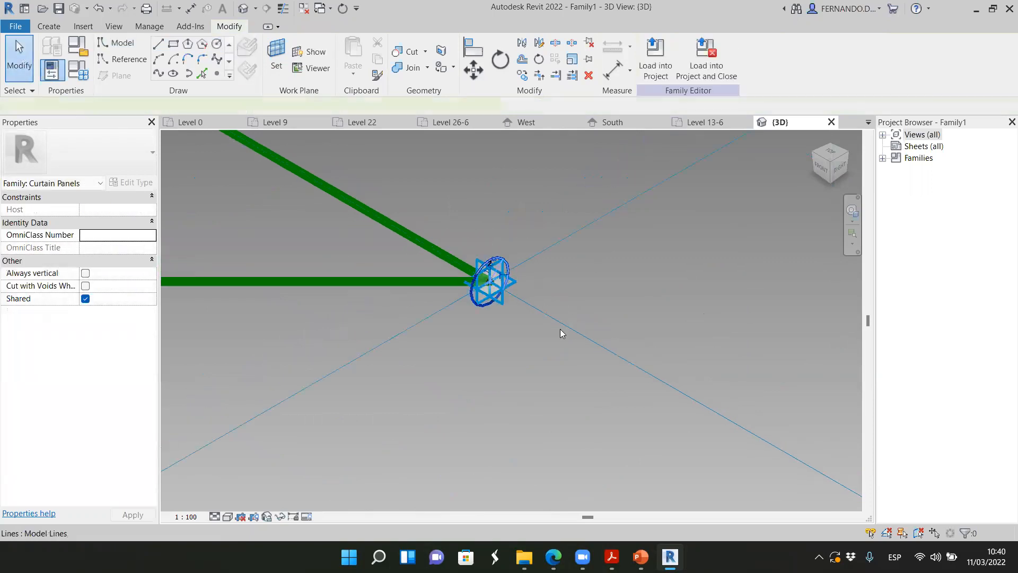
click(560, 329)
scroll(619, 347, down, 5)
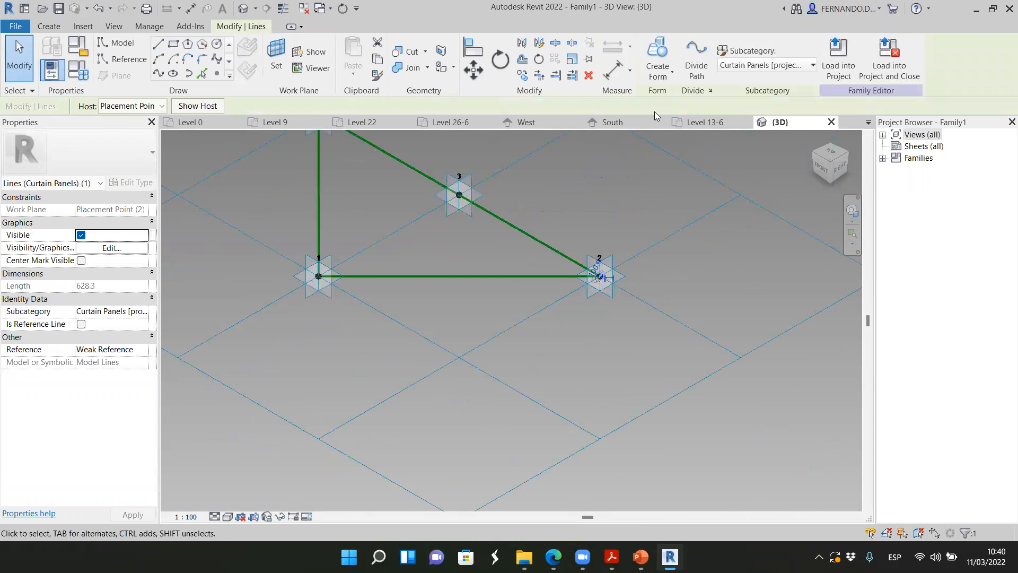
click(673, 73)
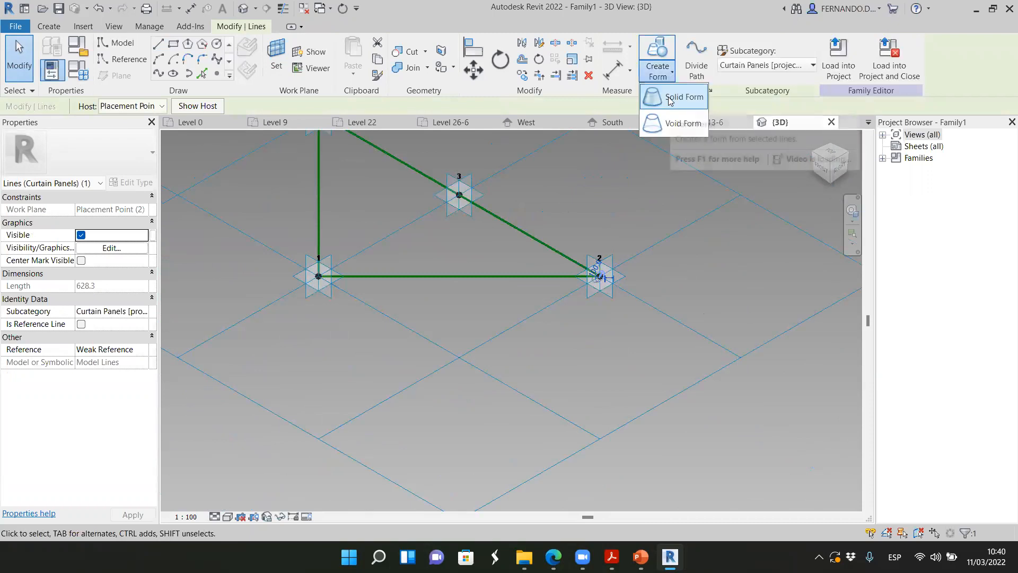
click(670, 101)
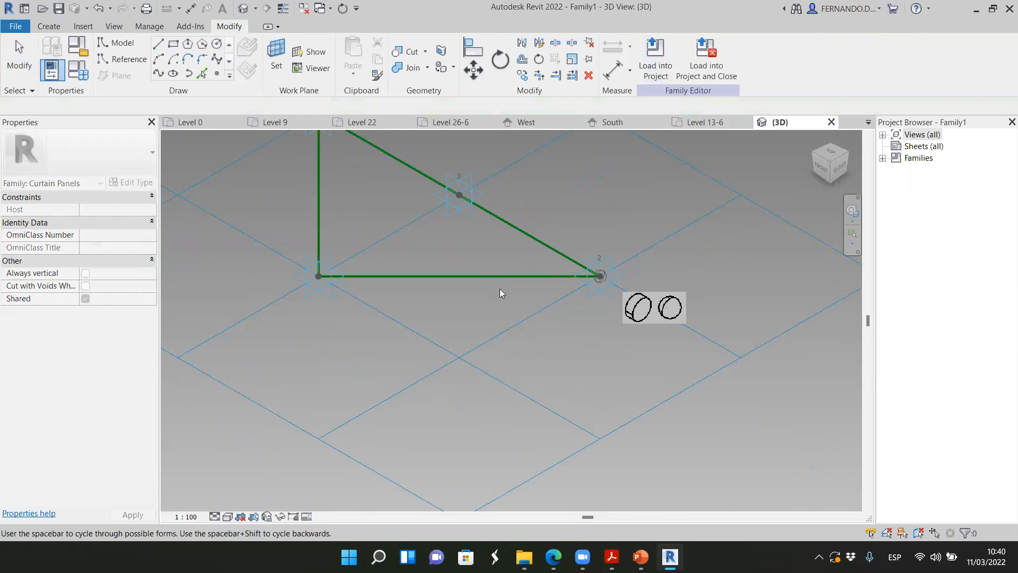
key(Escape)
Create a solid form by sweeping the circle at point 2 along the triangle's chain of reference lines
scroll(598, 287, up, 3)
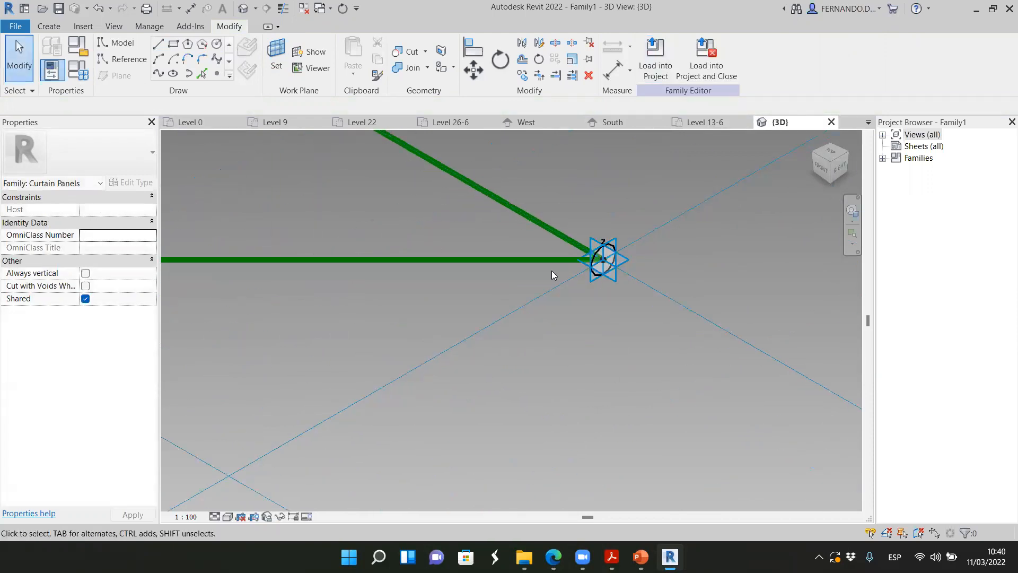
scroll(608, 267, up, 2)
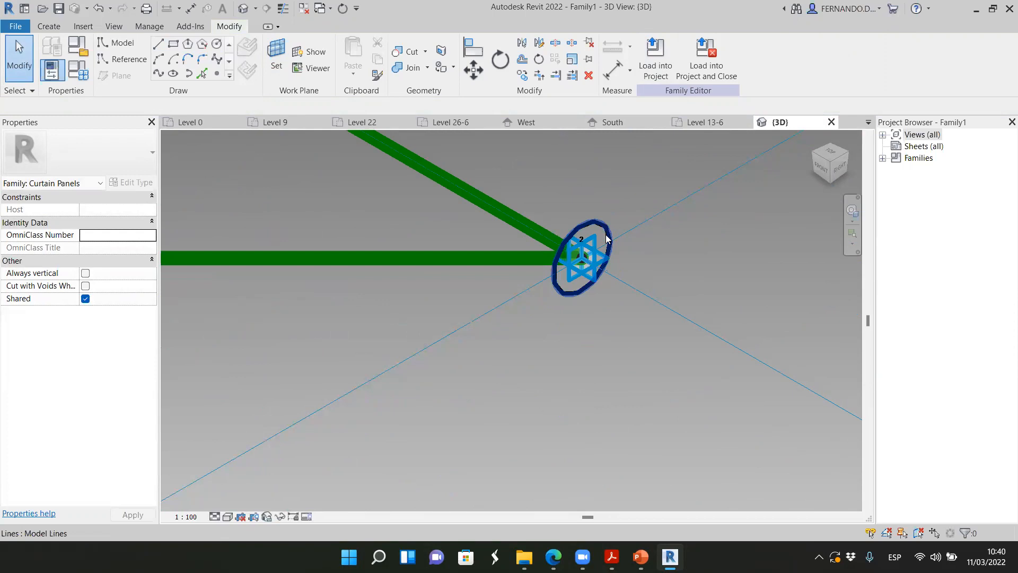
click(503, 236)
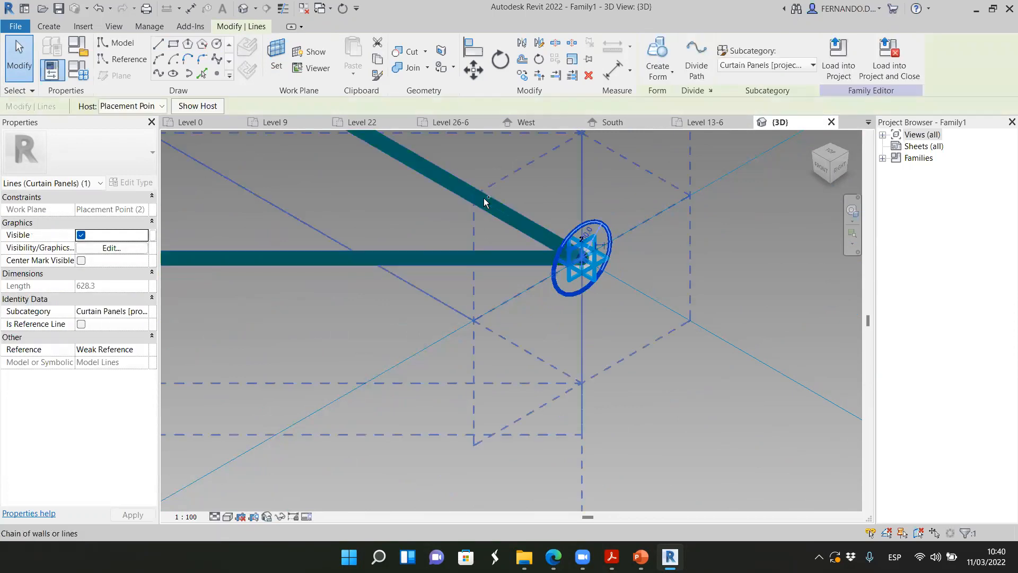
click(484, 245)
scroll(557, 348, down, 5)
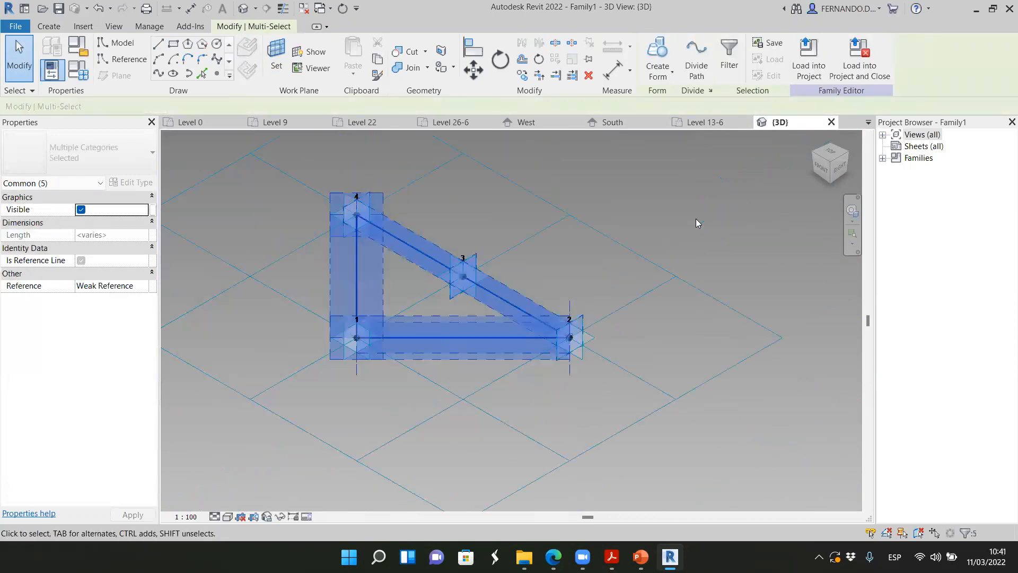
click(672, 75)
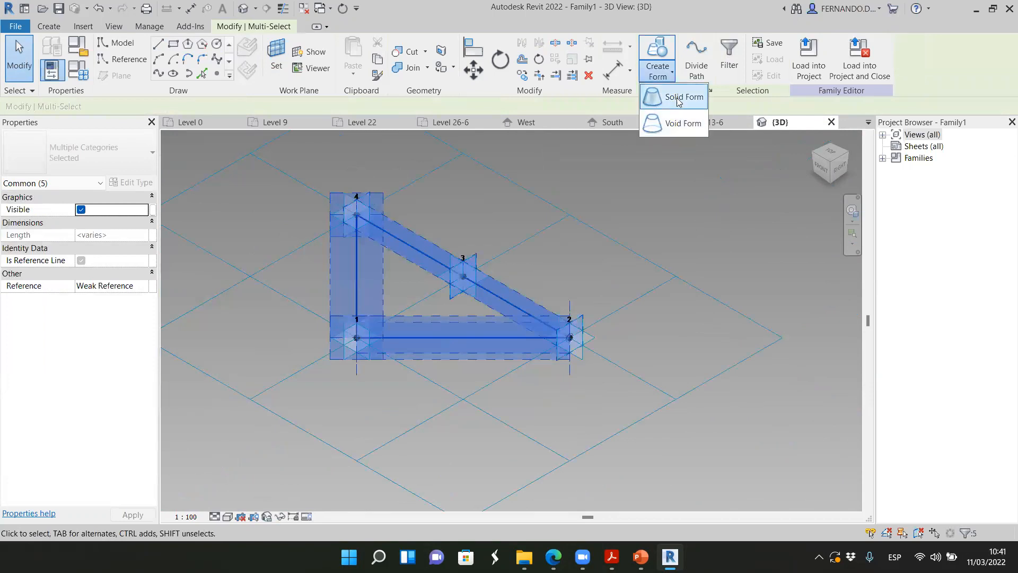
click(676, 102)
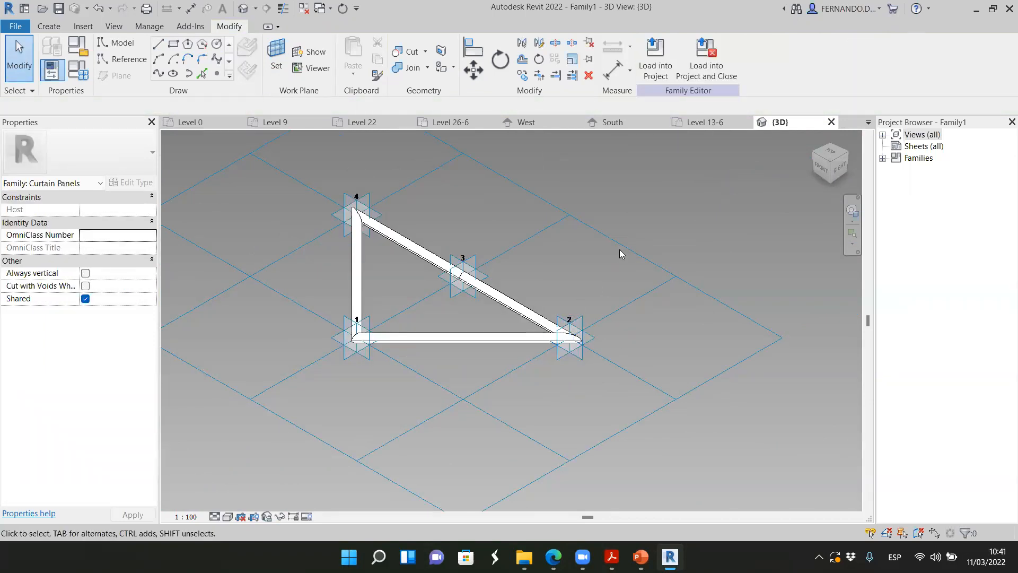
middle_drag(600, 259, 596, 265)
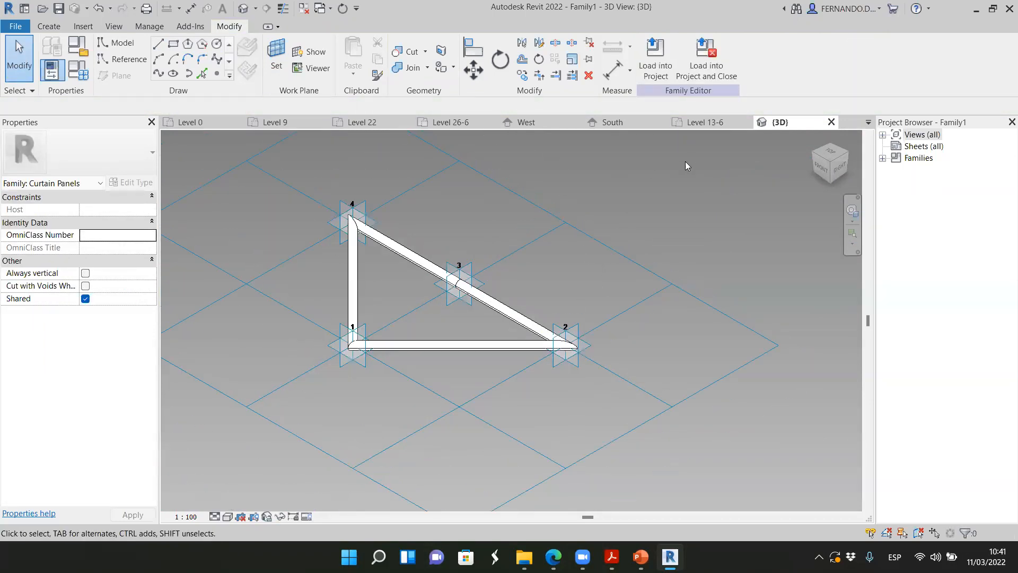
Load the triangular tube panel family into the domes2 project and open the project's 3D view at the sphere
click(655, 60)
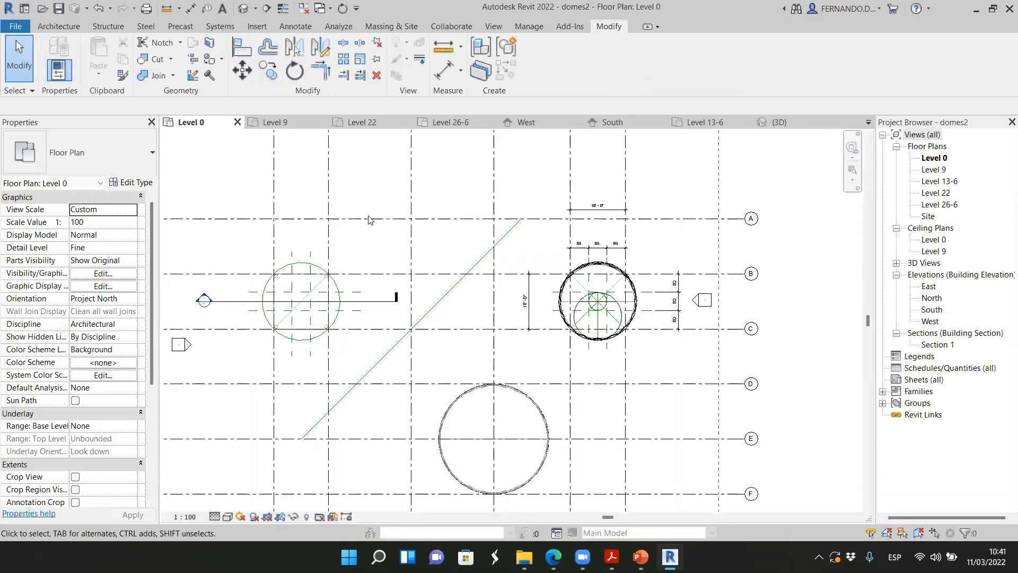
scroll(369, 218, down, 2)
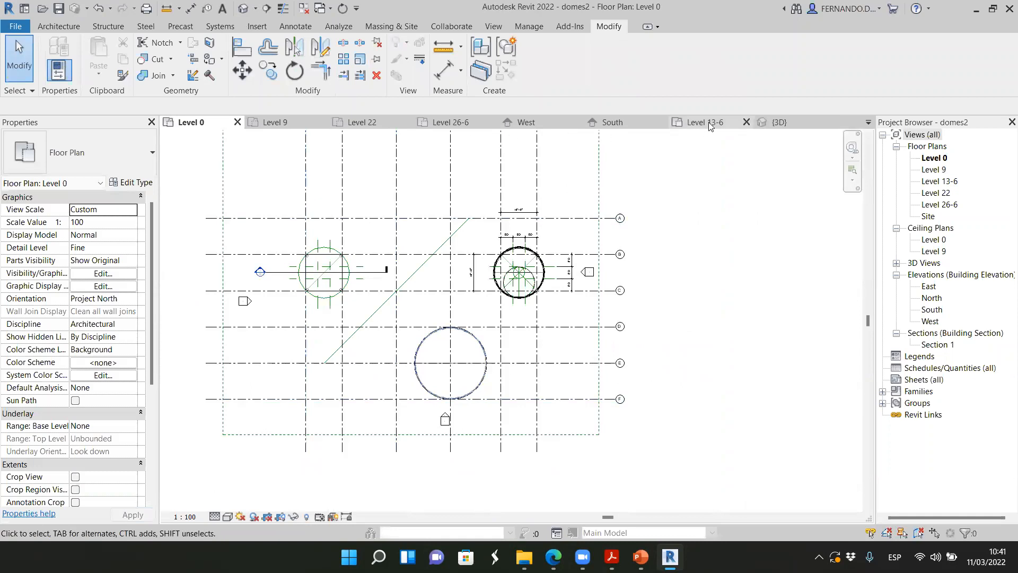
click(779, 122)
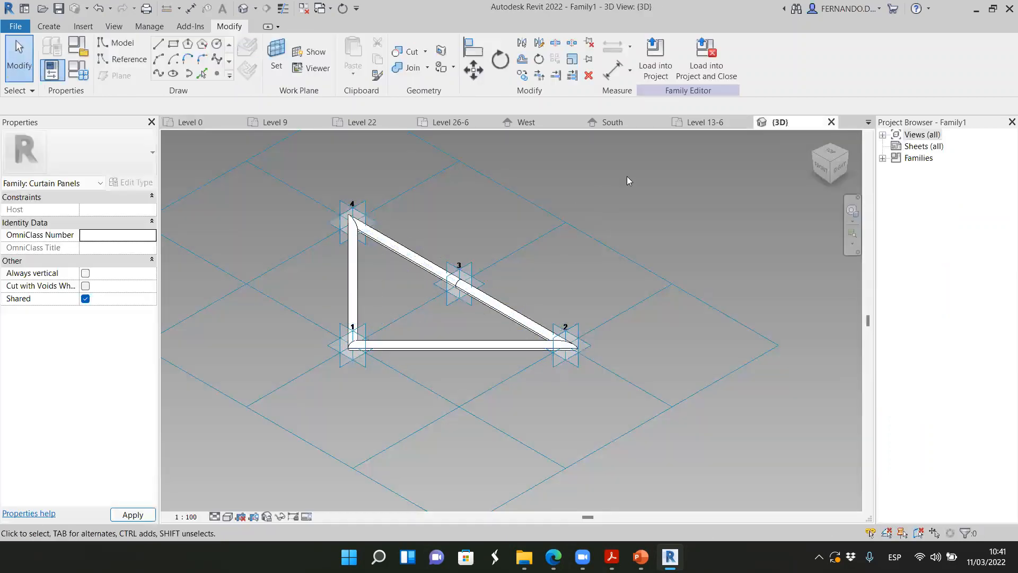
click(322, 122)
click(186, 122)
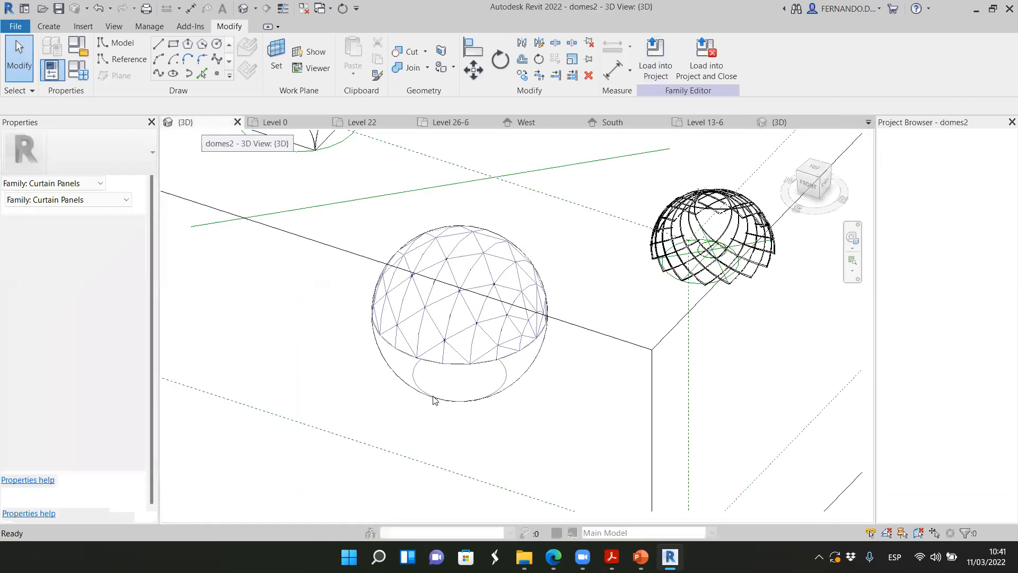
scroll(505, 331, up, 2)
Edit the sphere mass in place, applying the Family1 panel to its Triangle (bent) divided surface, and finish the mass
click(502, 327)
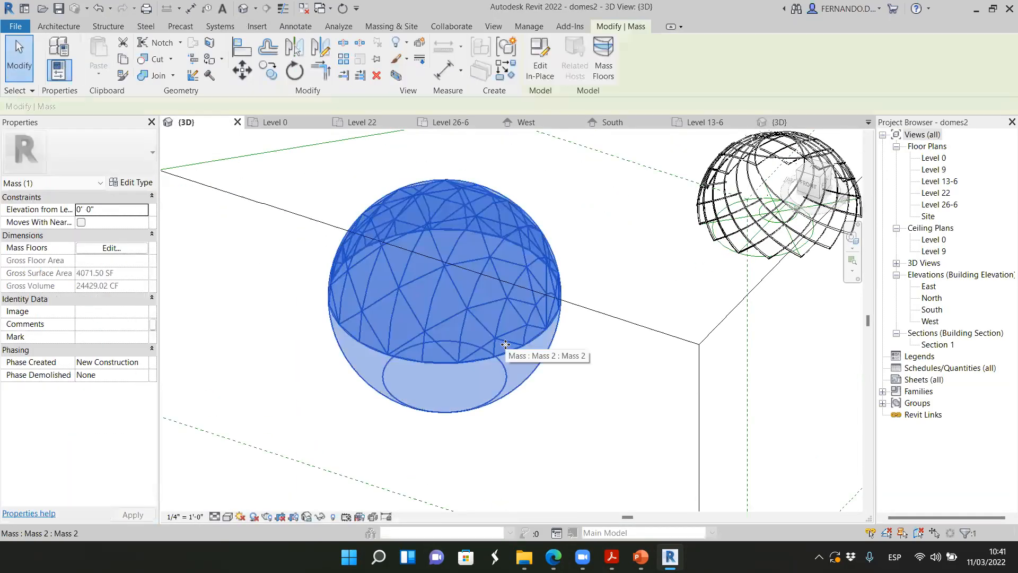
click(583, 196)
click(503, 233)
click(540, 59)
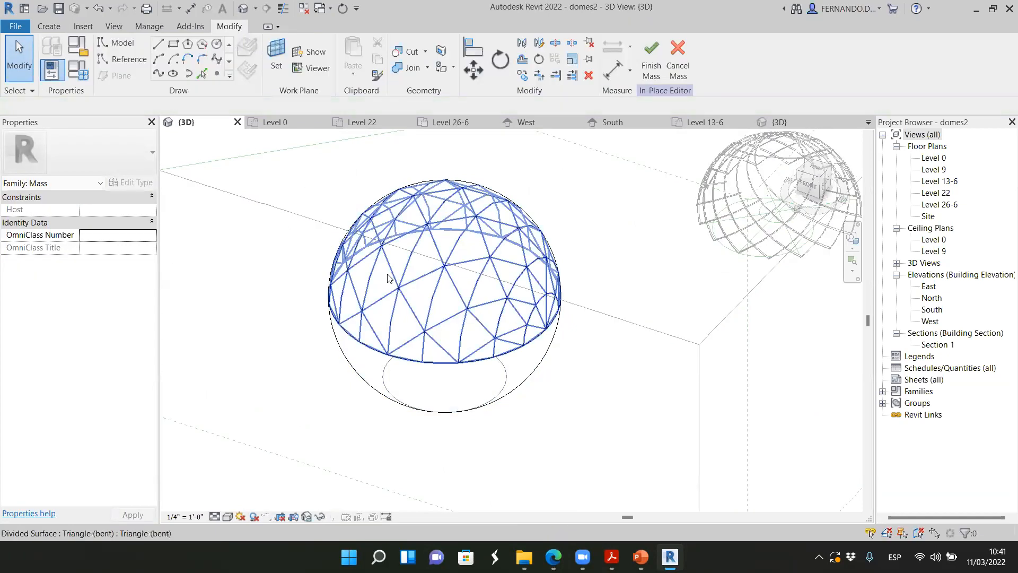
click(392, 277)
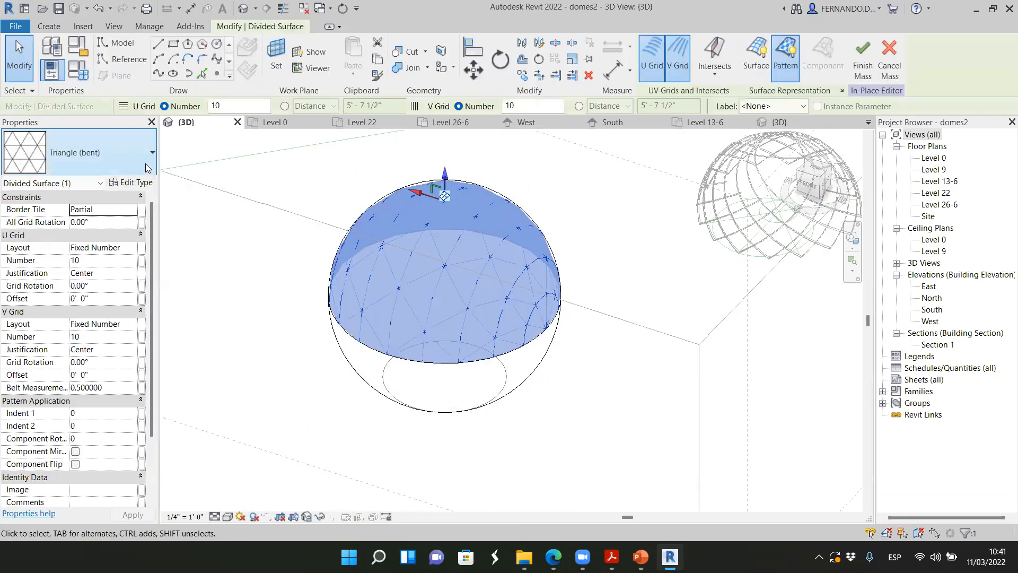
click(151, 155)
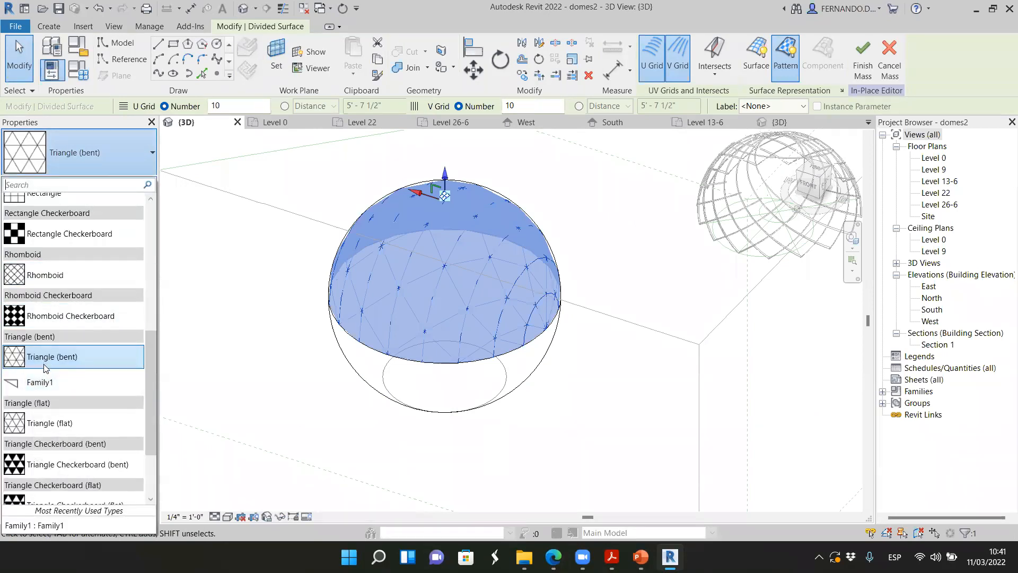
click(46, 385)
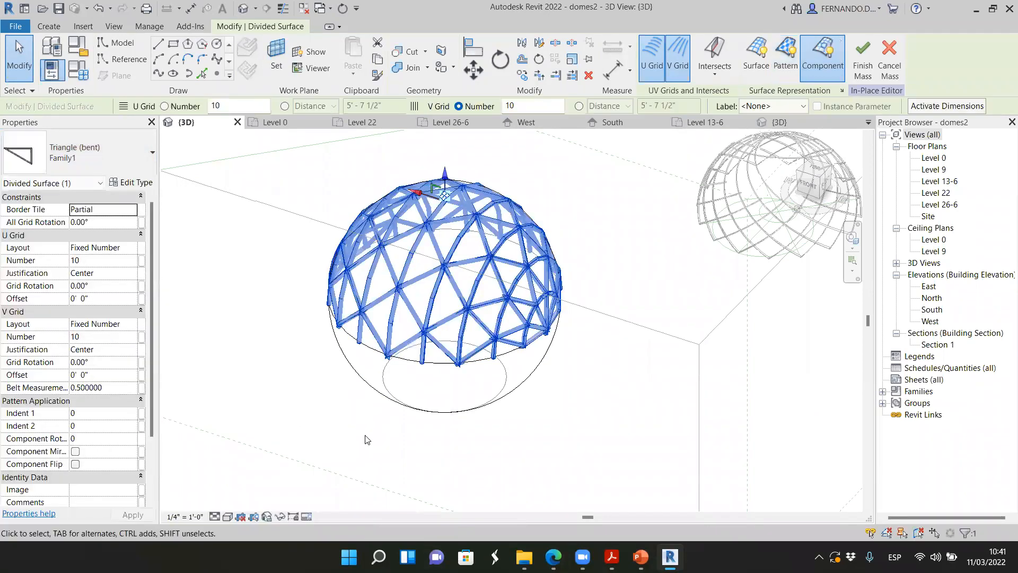
click(569, 454)
shift+middle_drag(579, 361, 575, 239)
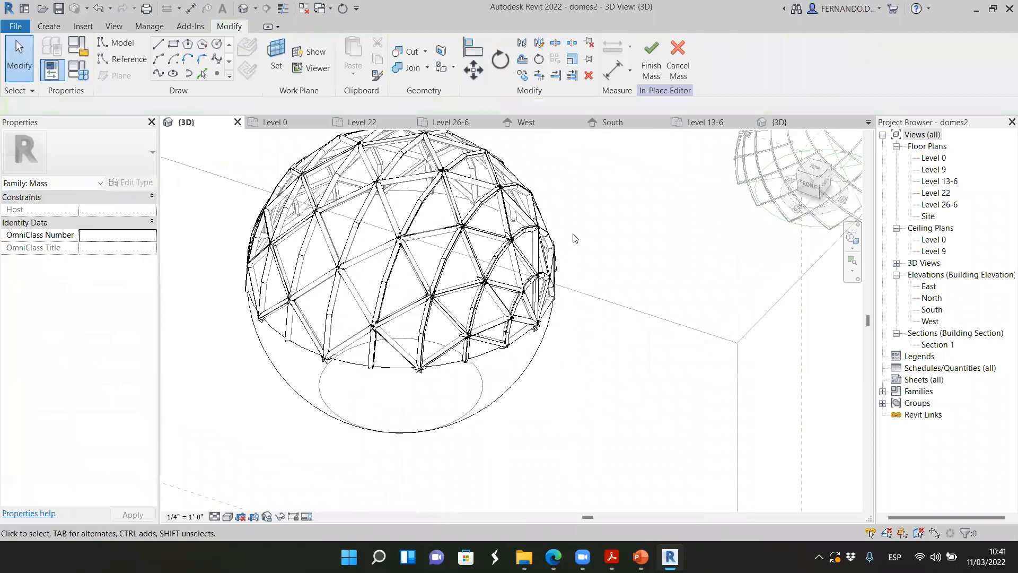
click(646, 53)
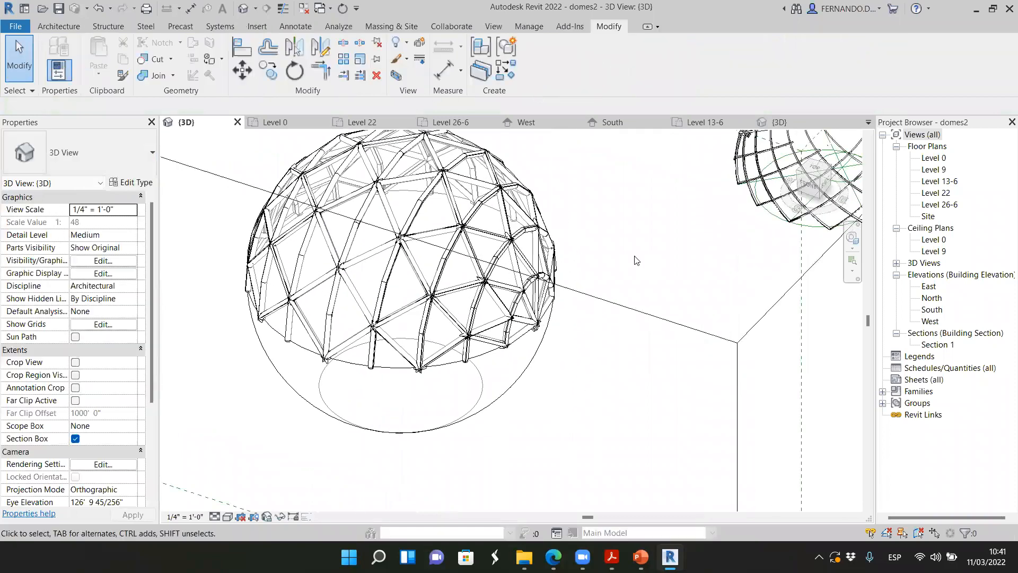
Examine the panelled sphere from the back and compare its tubular frame with the smaller lattice dome's ribs
shift+middle_drag(587, 252, 563, 374)
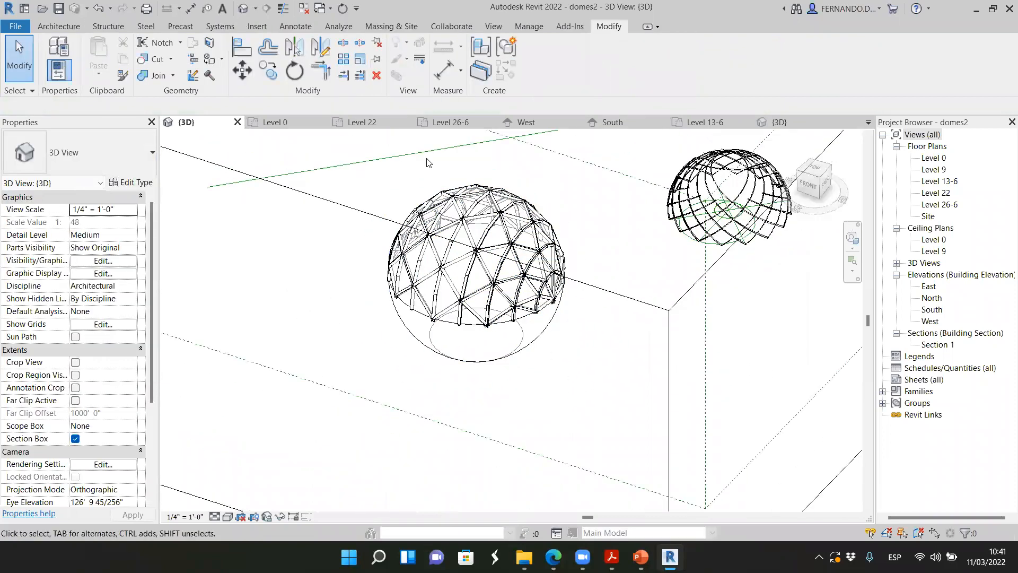
click(812, 191)
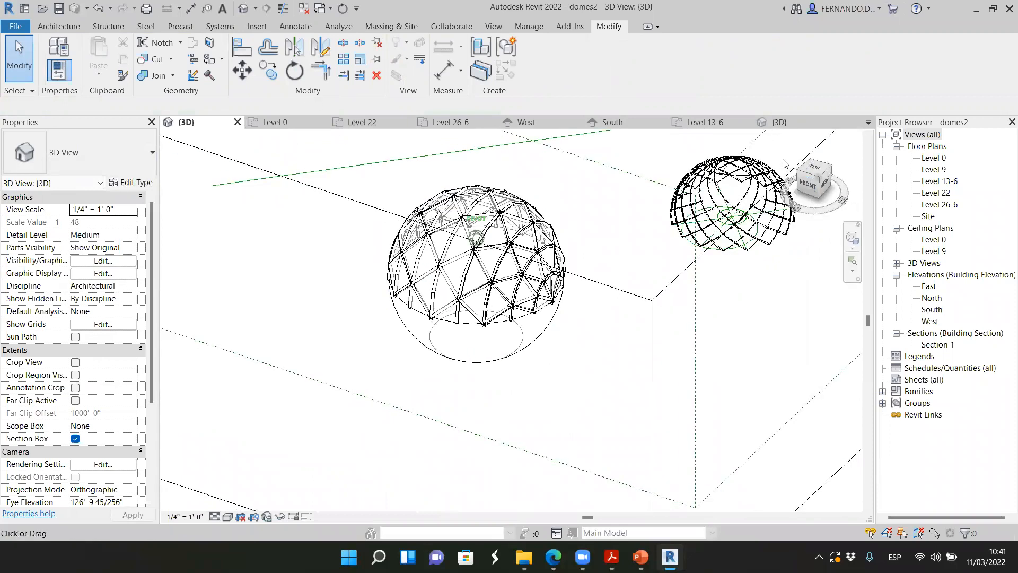
mouse_move(775, 139)
mouse_down()
mouse_move(800, 212)
mouse_move(214, 211)
mouse_move(862, 217)
mouse_move(207, 246)
mouse_move(179, 207)
mouse_up()
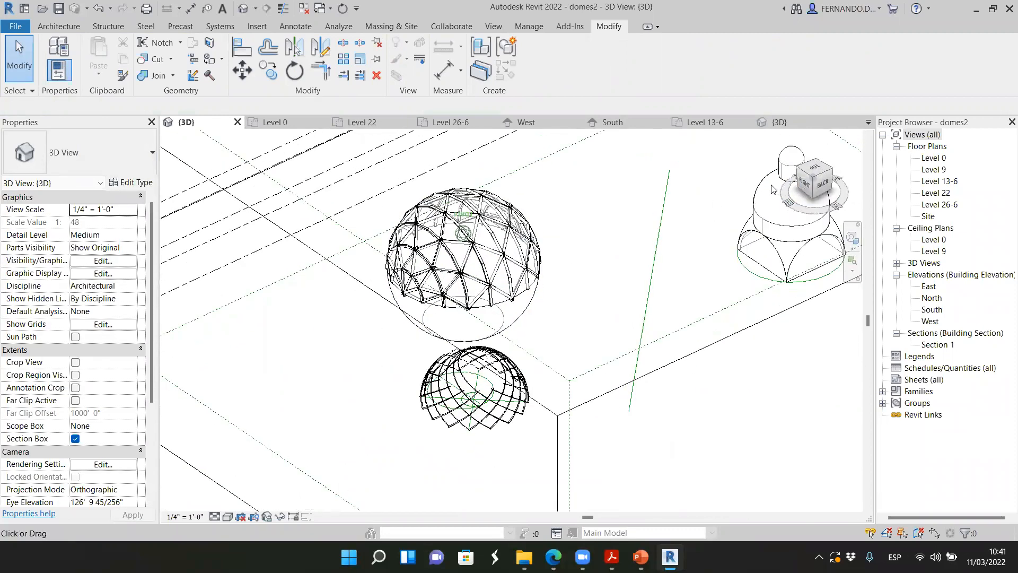
scroll(512, 276, up, 3)
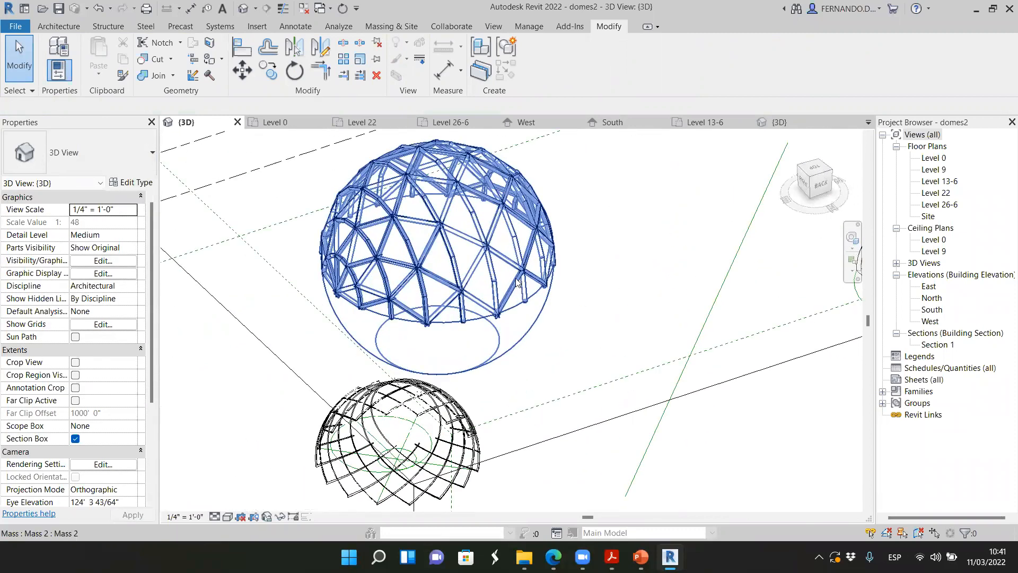
scroll(494, 292, up, 4)
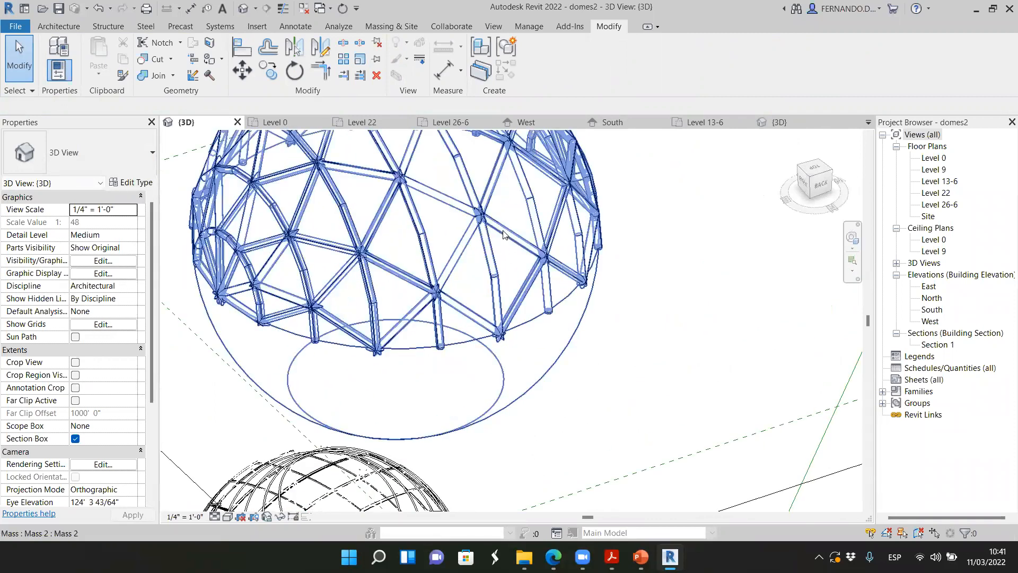
scroll(501, 226, down, 4)
scroll(443, 326, down, 2)
scroll(392, 419, up, 3)
scroll(496, 429, up, 2)
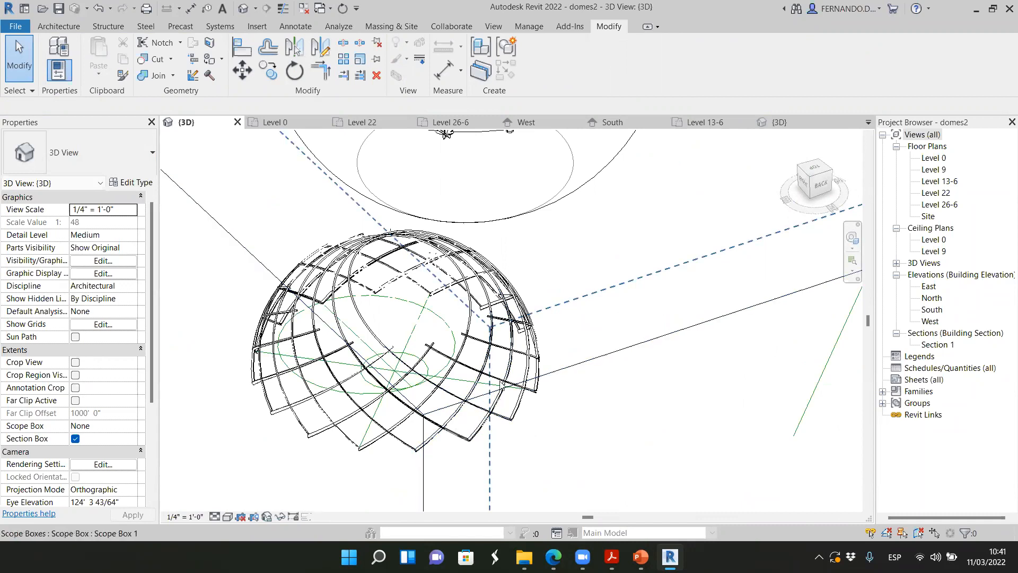
scroll(494, 400, down, 1)
scroll(487, 379, up, 1)
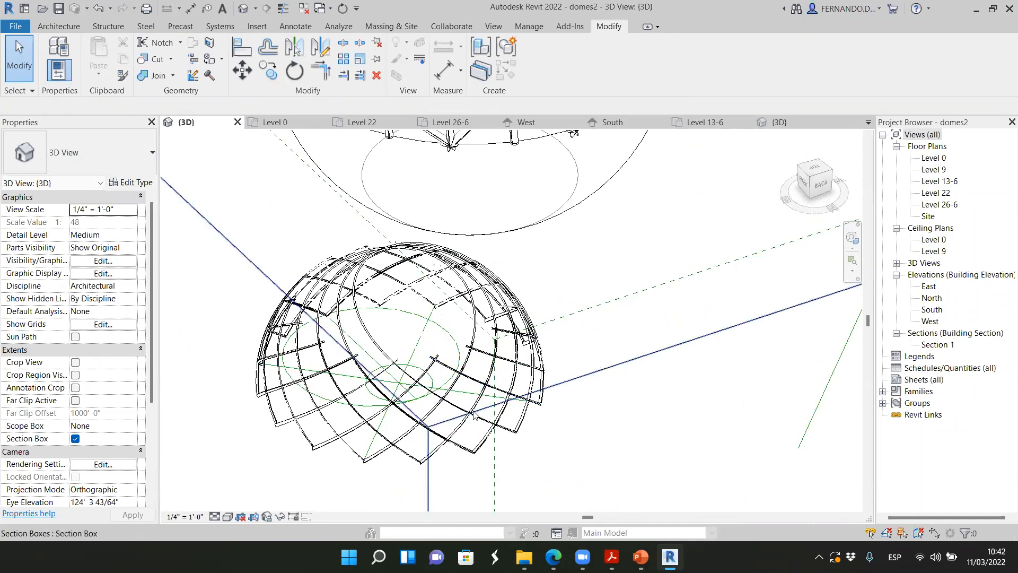
scroll(480, 403, down, 2)
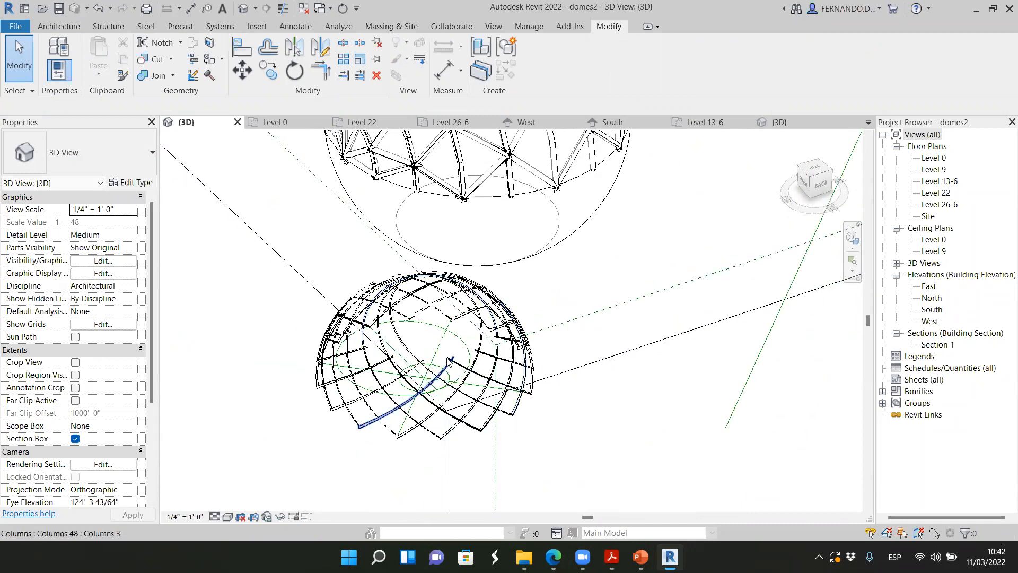
scroll(375, 285, down, 1)
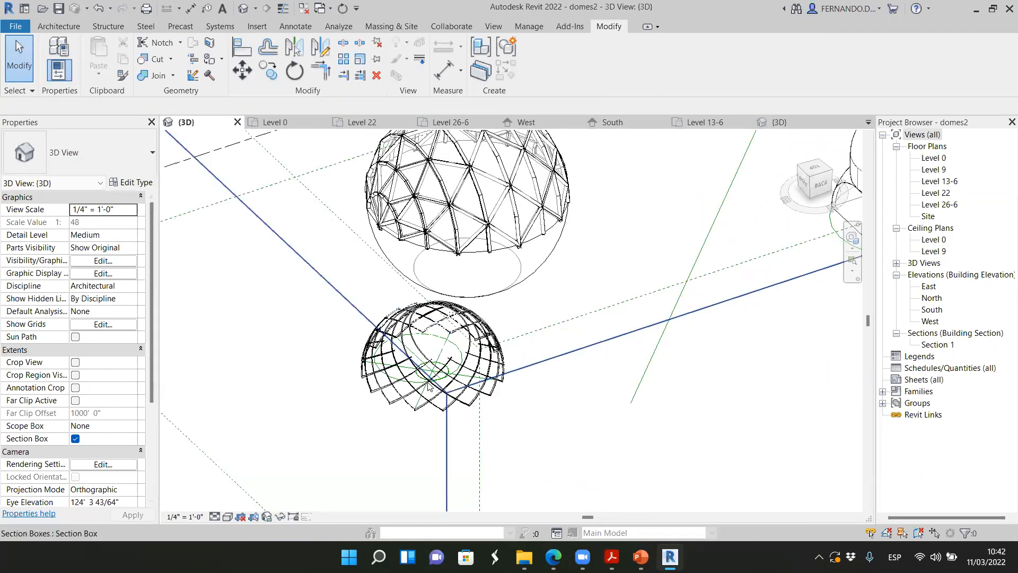
scroll(438, 403, up, 2)
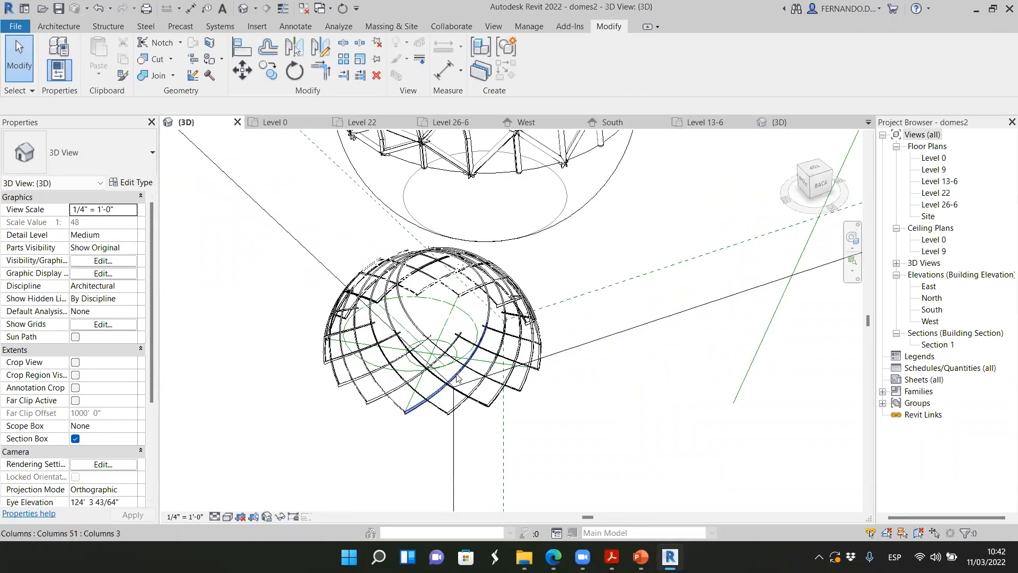
scroll(438, 403, up, 3)
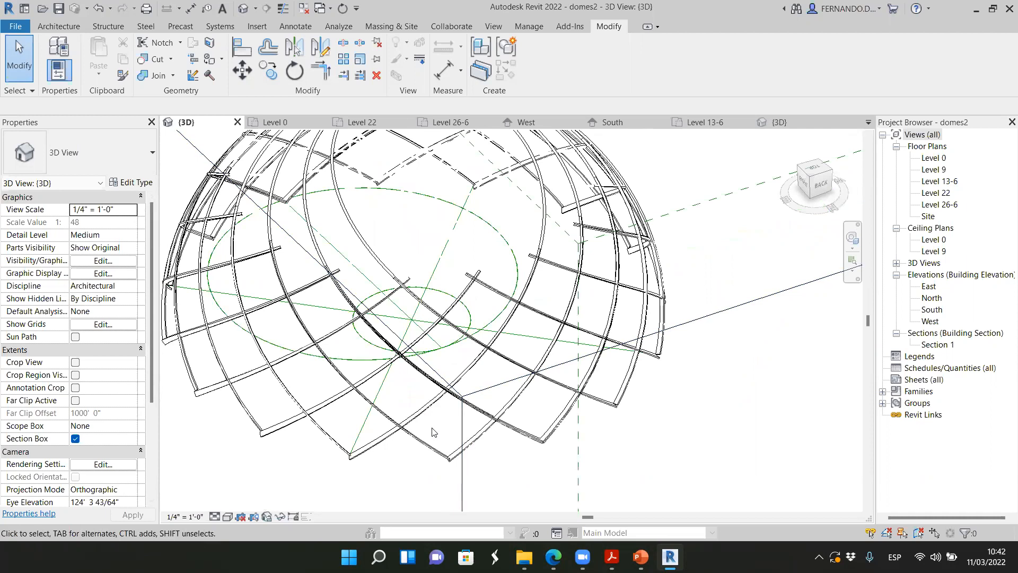
scroll(432, 433, down, 5)
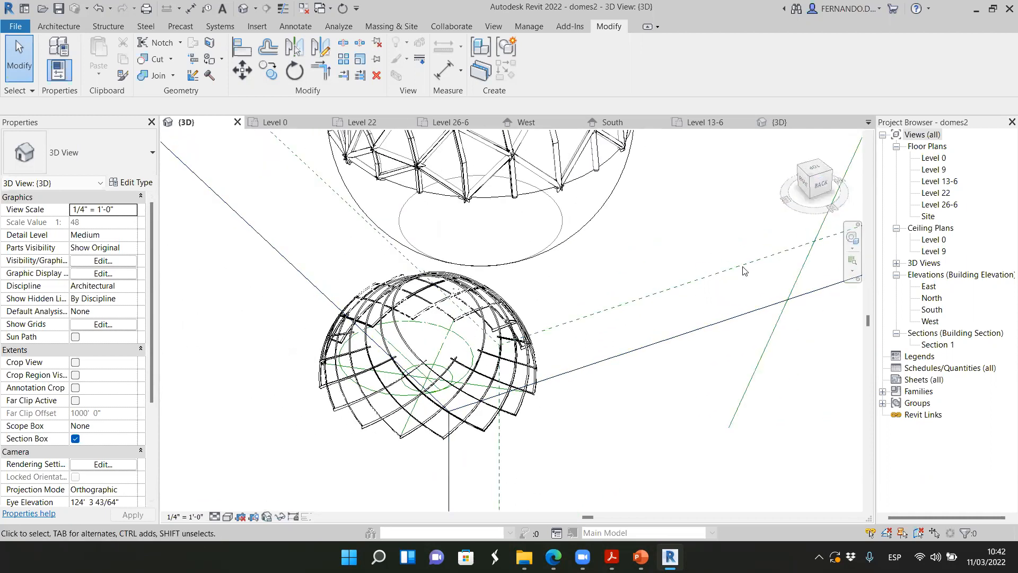
scroll(744, 271, down, 3)
Select the panelled sphere mass and inspect its triangular framing from another side and close up
click(657, 260)
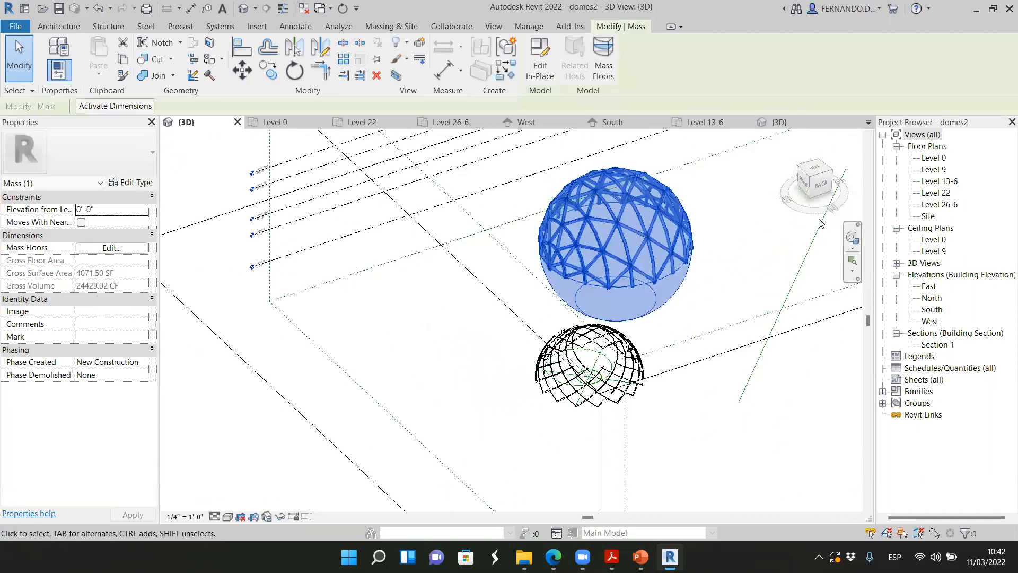
shift+middle_drag(816, 220, 716, 184)
drag(716, 180, 175, 192)
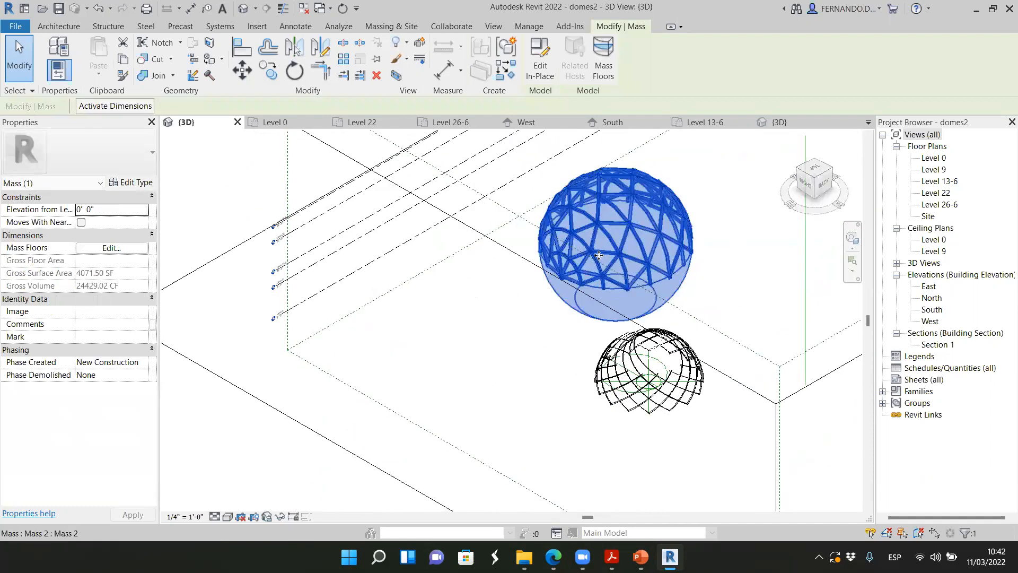
scroll(599, 255, up, 6)
scroll(368, 291, down, 5)
scroll(490, 195, up, 3)
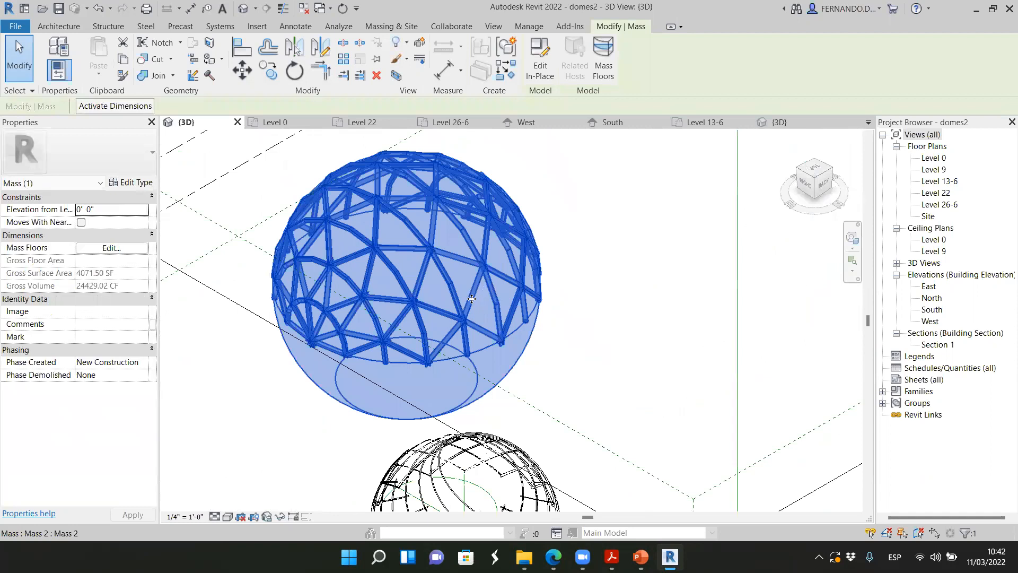
Inspect the Triangle (bent) tile pattern grid in the Family1 panel family and compare it with the panelled sphere in domes2
click(778, 122)
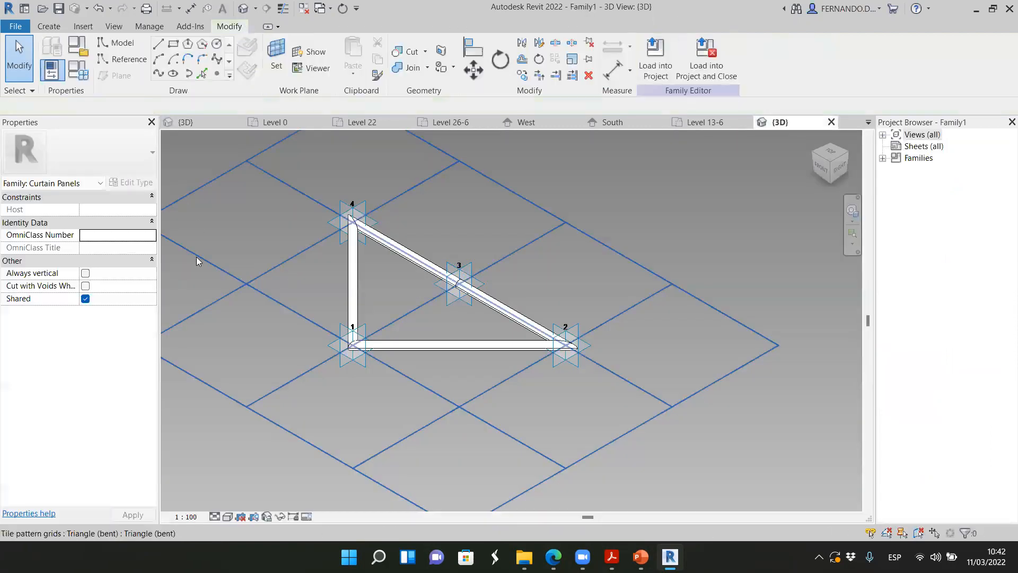
scroll(492, 373, down, 2)
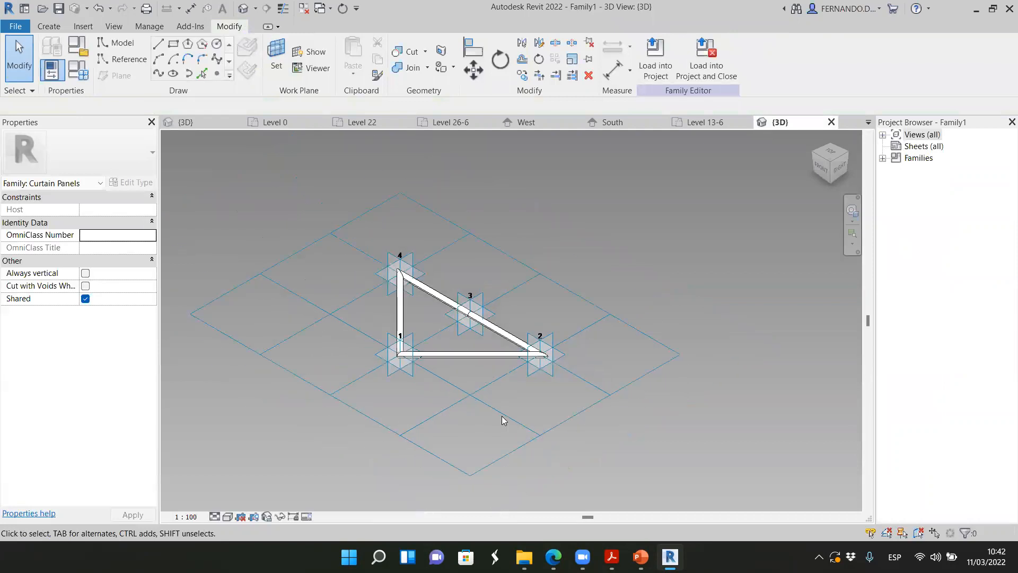
click(614, 323)
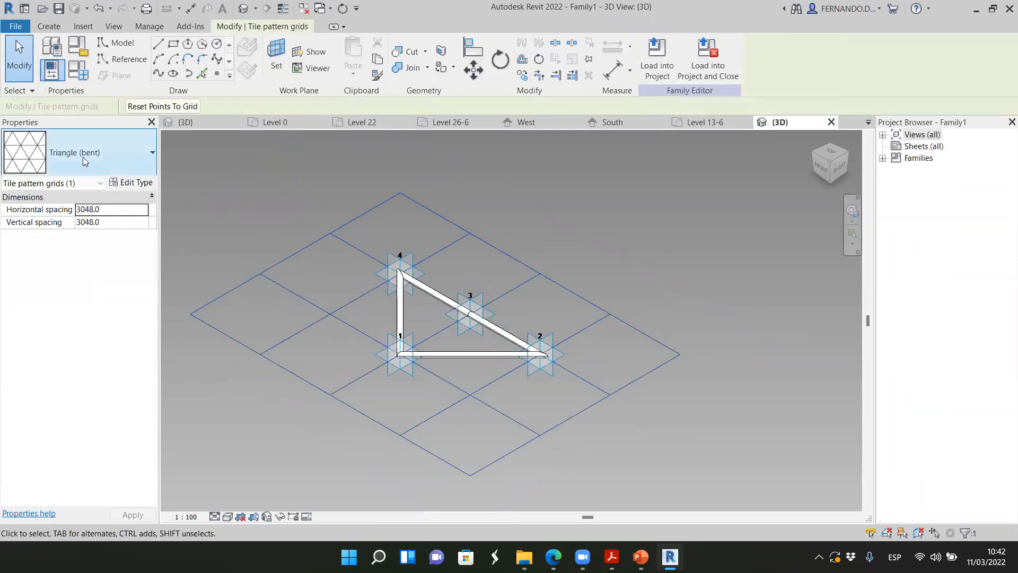
click(44, 154)
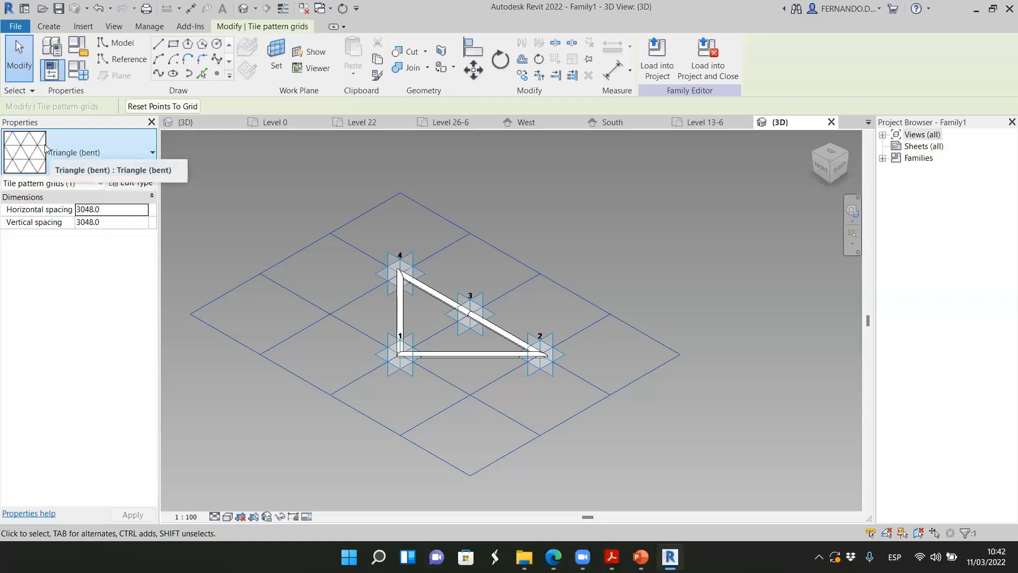
mouse_move(47, 149)
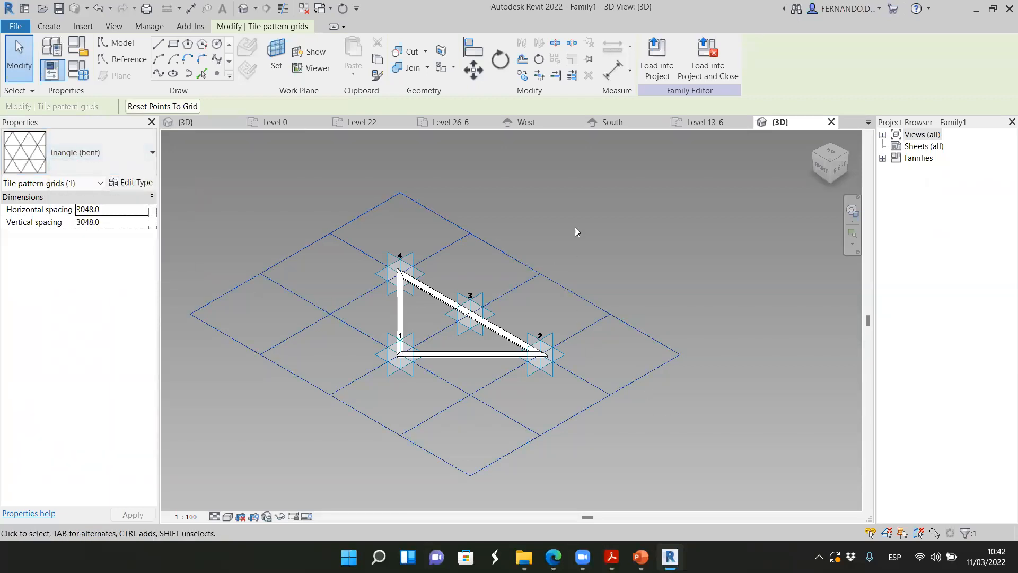
click(213, 127)
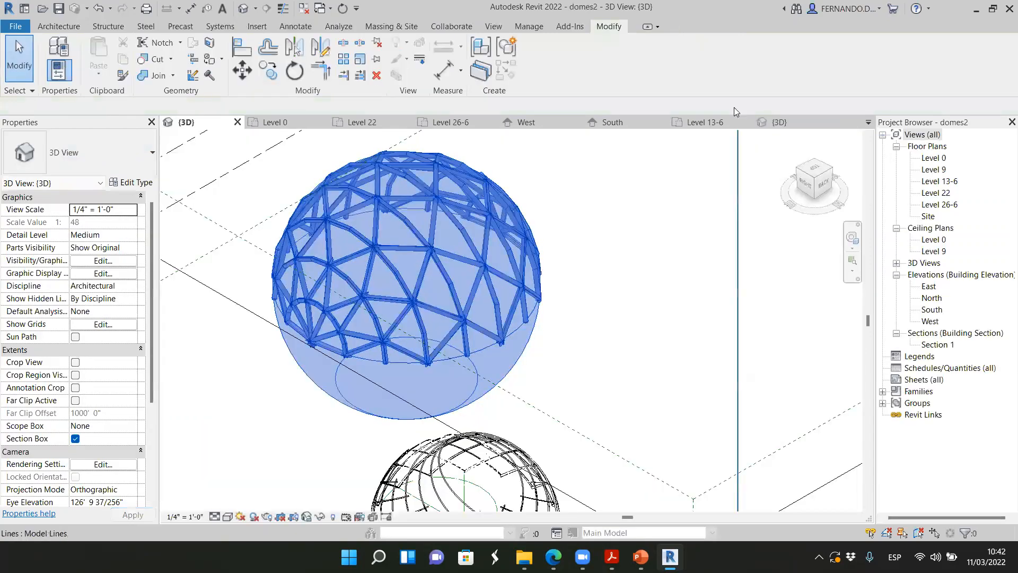
click(779, 122)
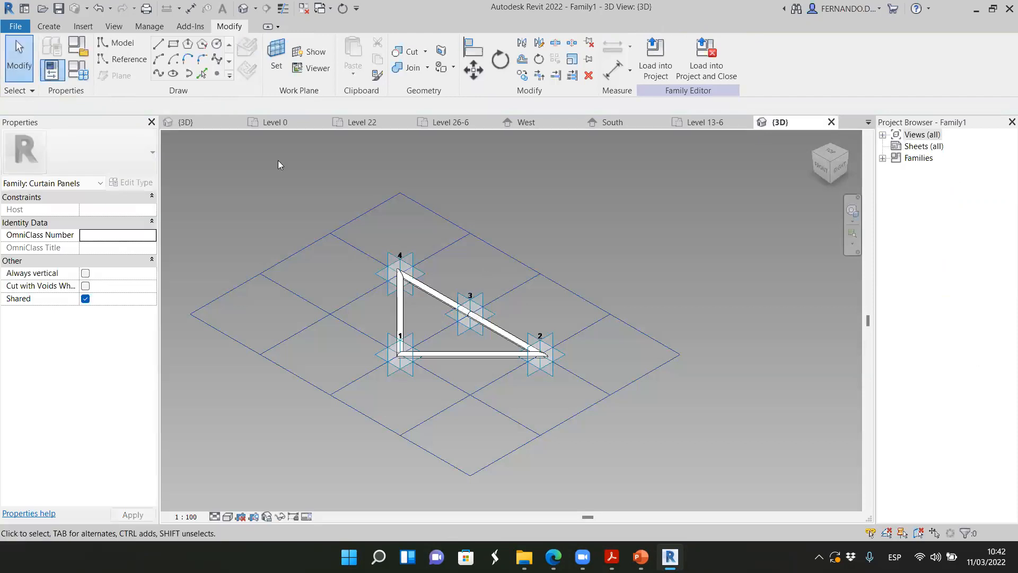
click(207, 121)
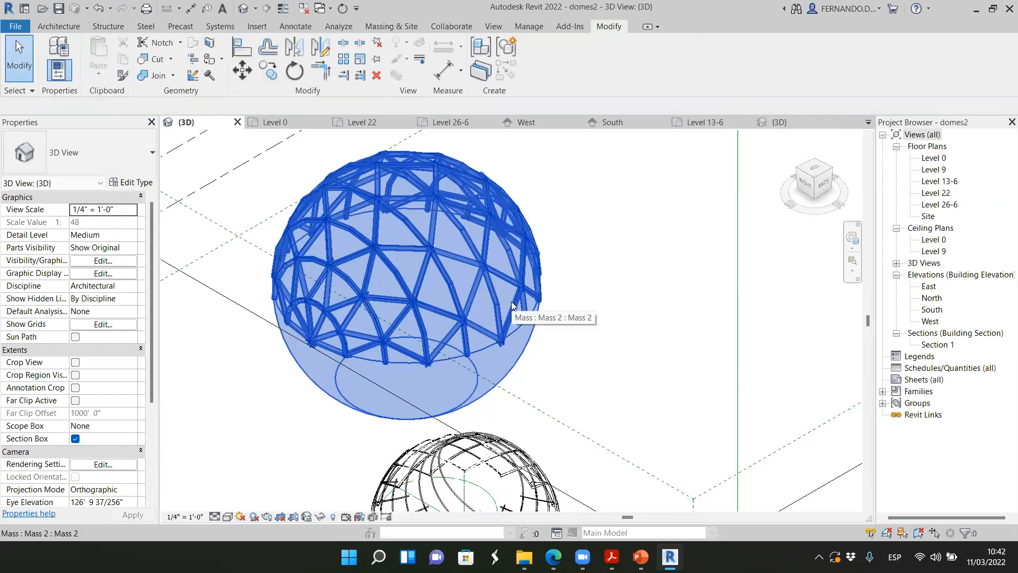
Compare the sphere's triangular tube framing with the crossing ribs along the lower edge of the smaller lattice dome
scroll(517, 306, down, 2)
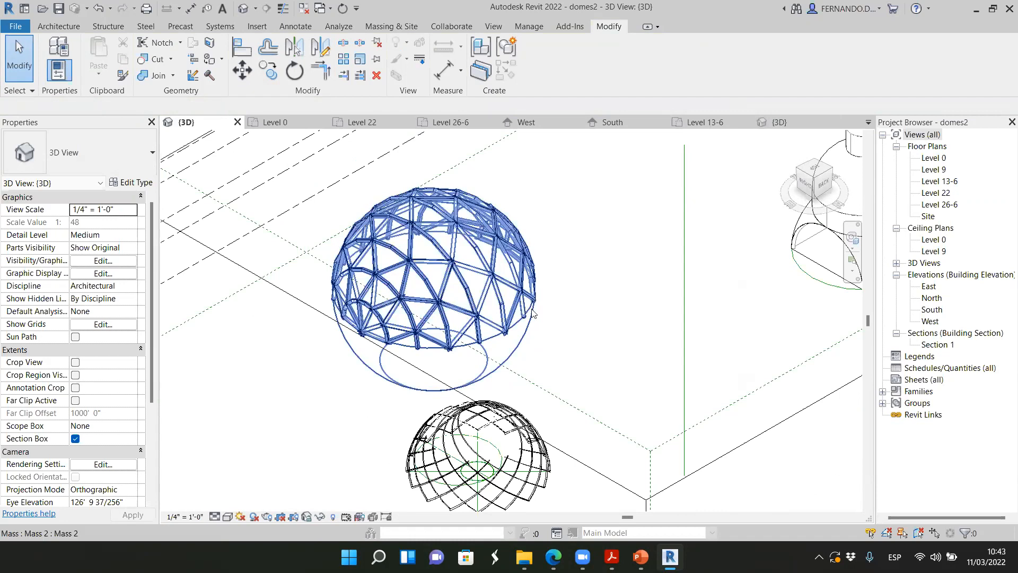
scroll(500, 266, down, 3)
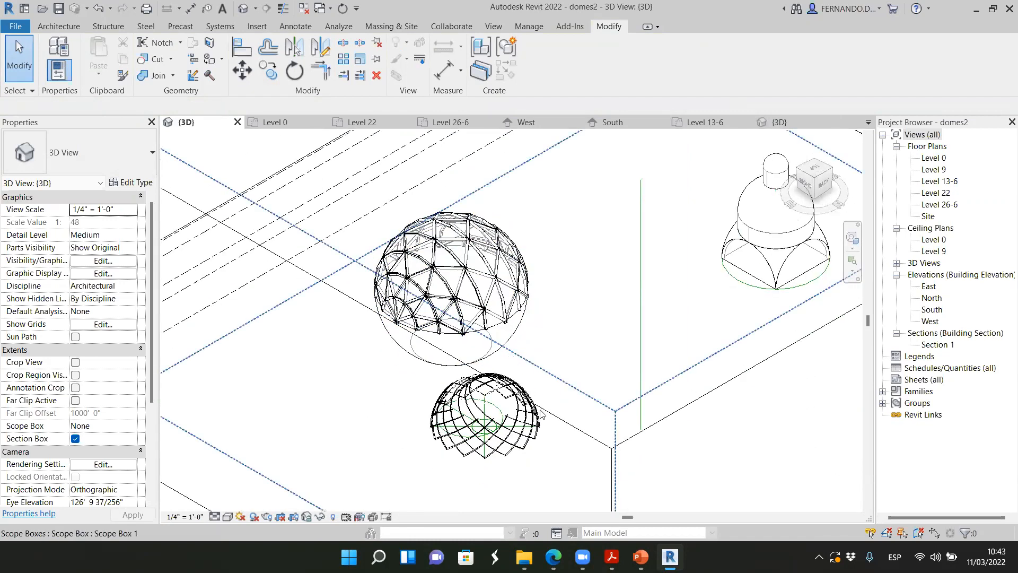
click(824, 184)
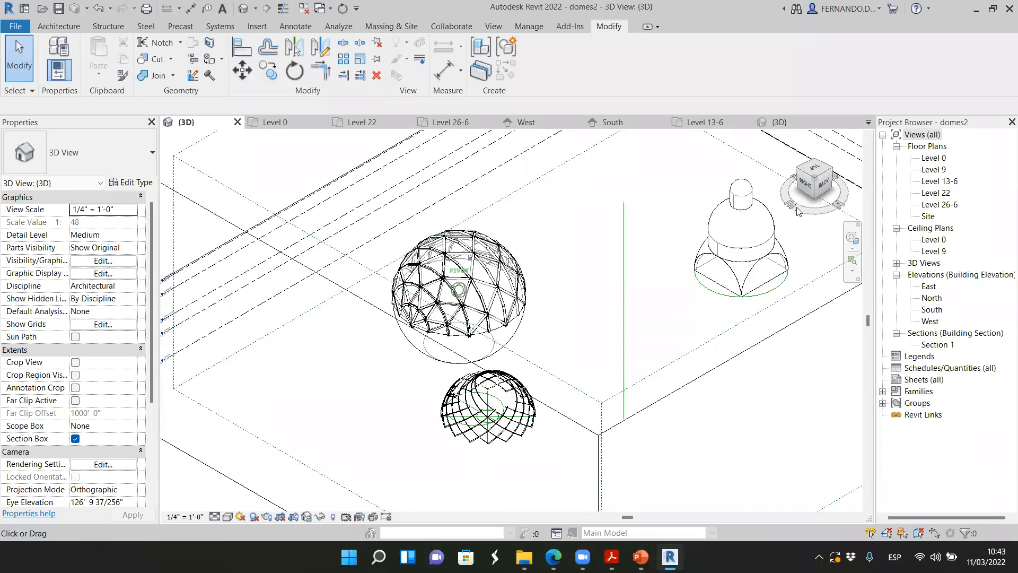
scroll(509, 440, up, 2)
scroll(553, 424, up, 5)
scroll(537, 424, down, 5)
scroll(509, 281, up, 1)
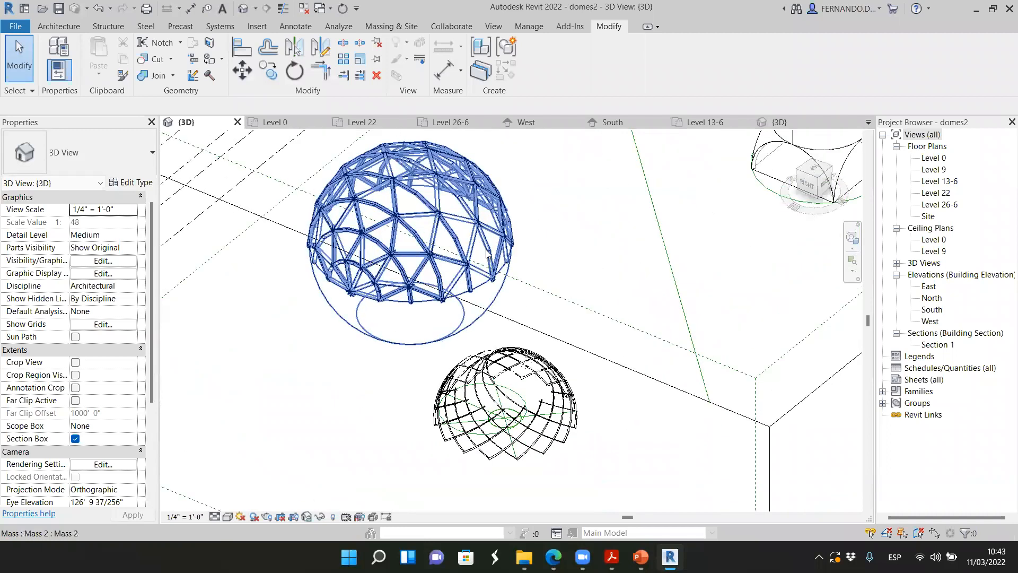
scroll(487, 253, up, 1)
scroll(465, 242, up, 4)
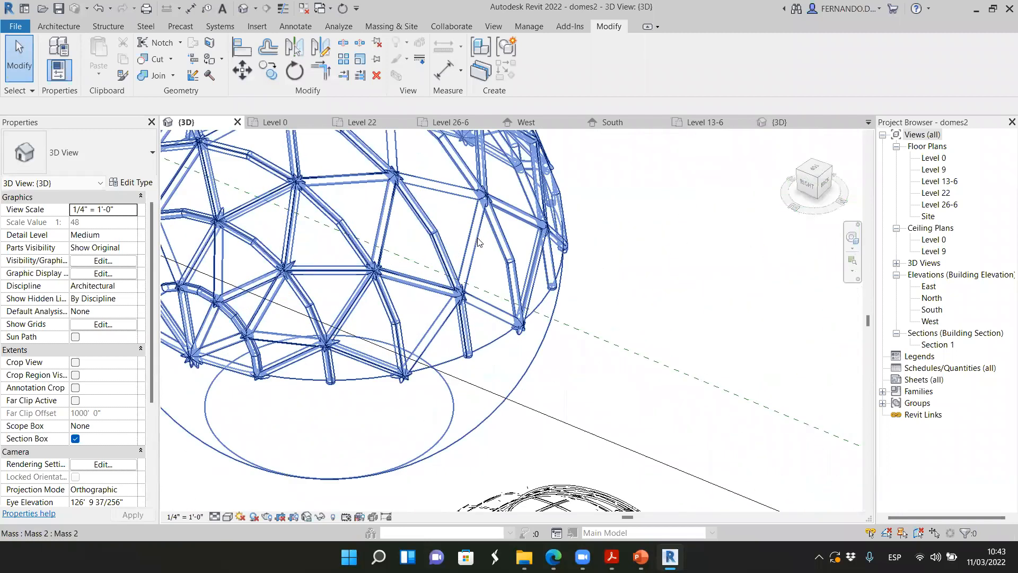
scroll(499, 239, down, 5)
scroll(559, 416, up, 5)
scroll(558, 415, up, 4)
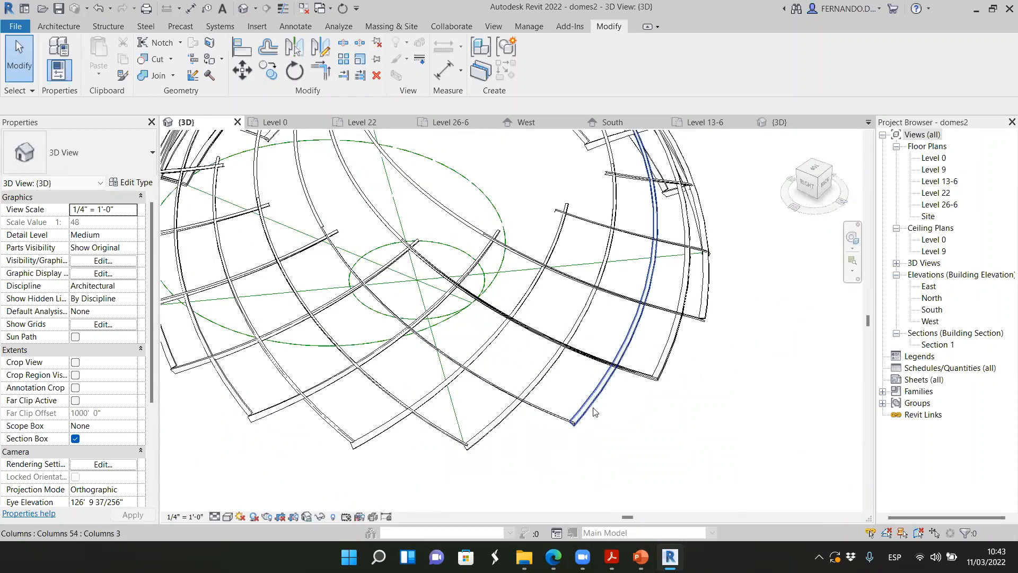
scroll(591, 403, up, 2)
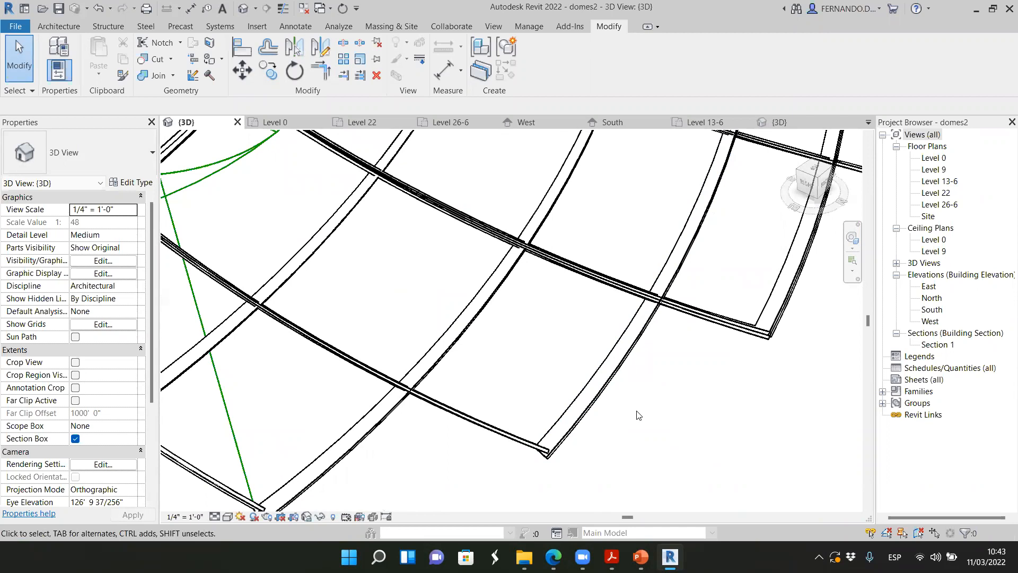
scroll(614, 391, down, 6)
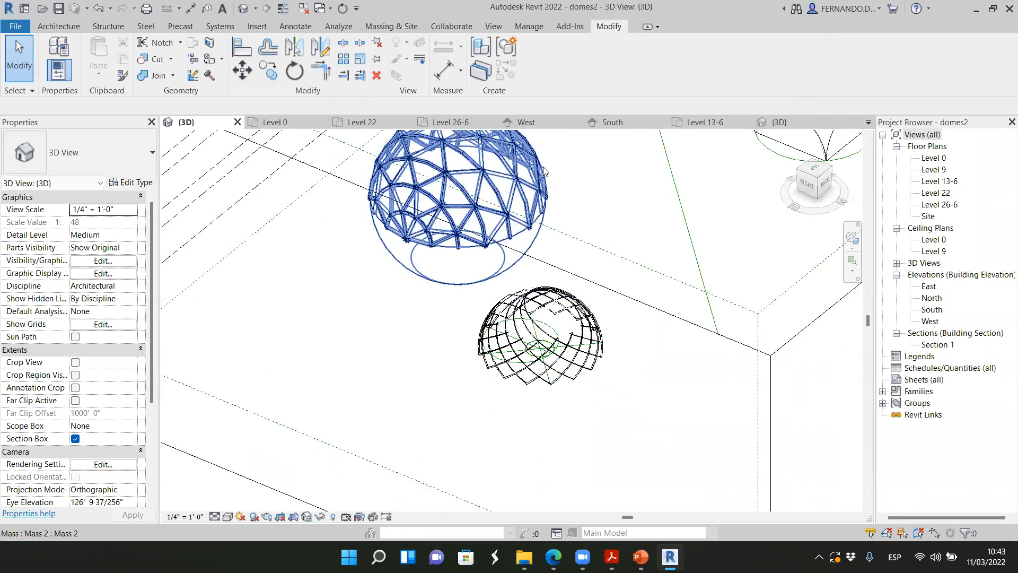
Examine close up the nodes where the sphere's tubes meet and the bends along its triangular panels
scroll(541, 185, up, 3)
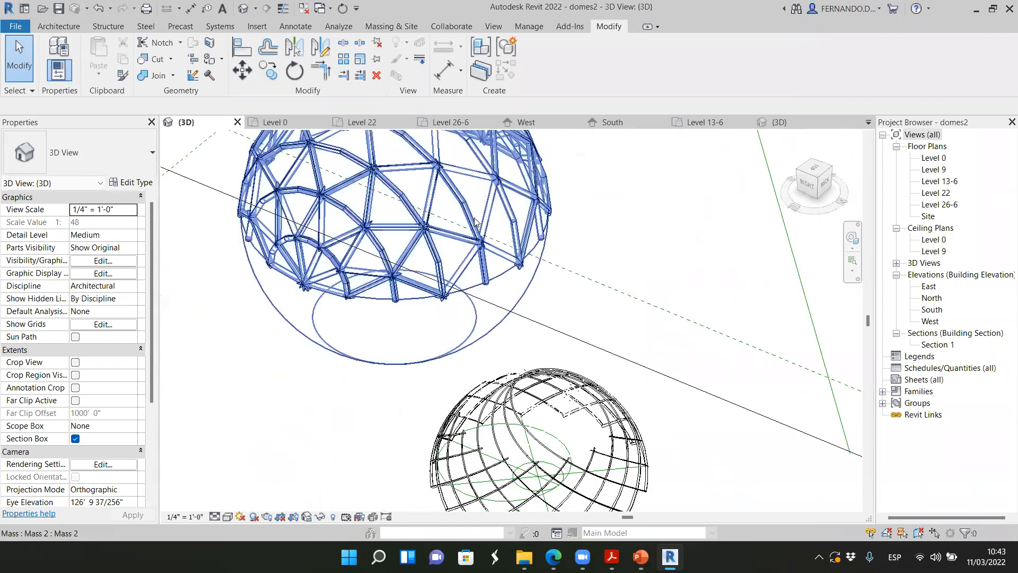
scroll(525, 328, down, 2)
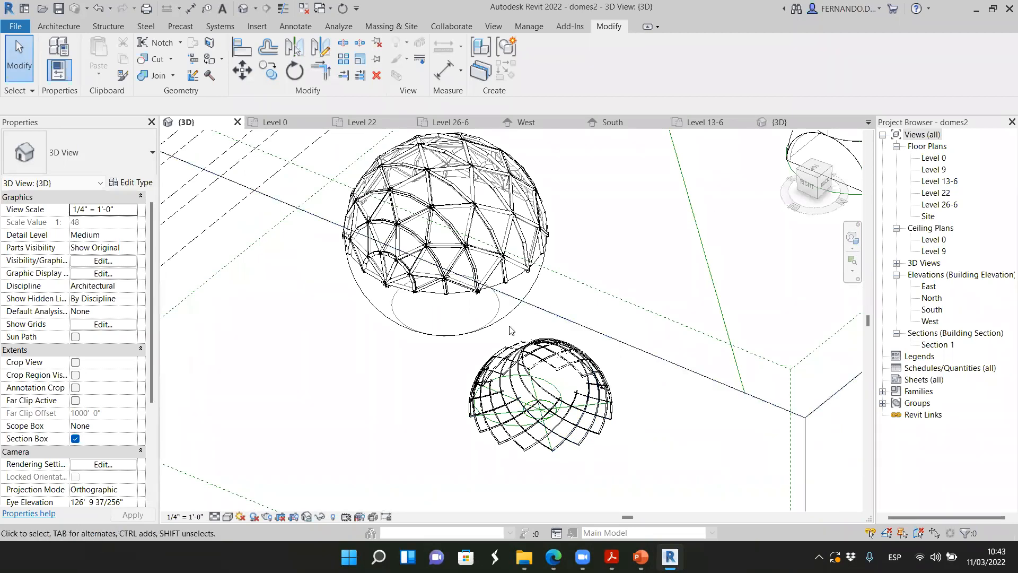
scroll(469, 285, up, 1)
scroll(501, 263, up, 2)
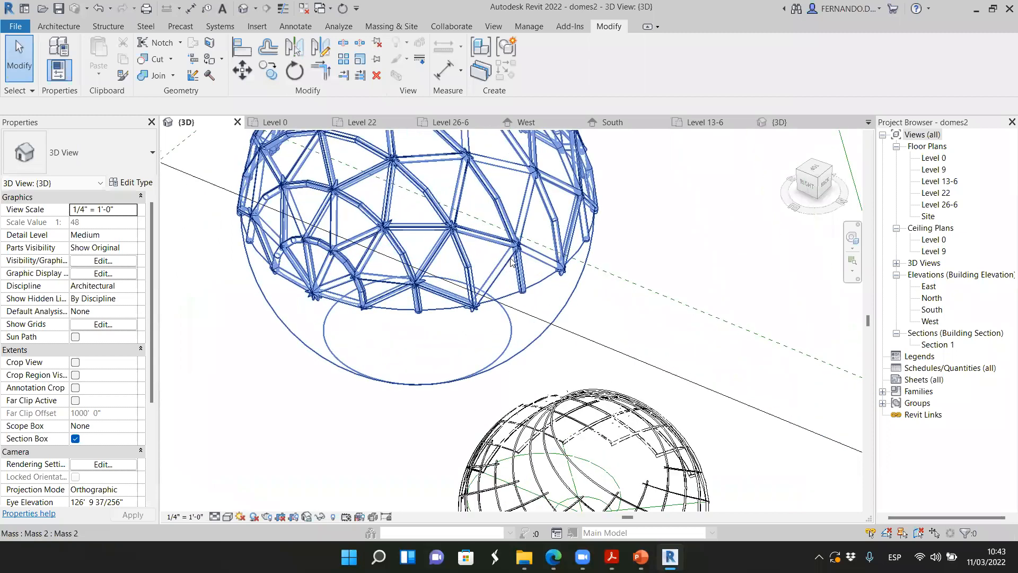
scroll(501, 263, up, 2)
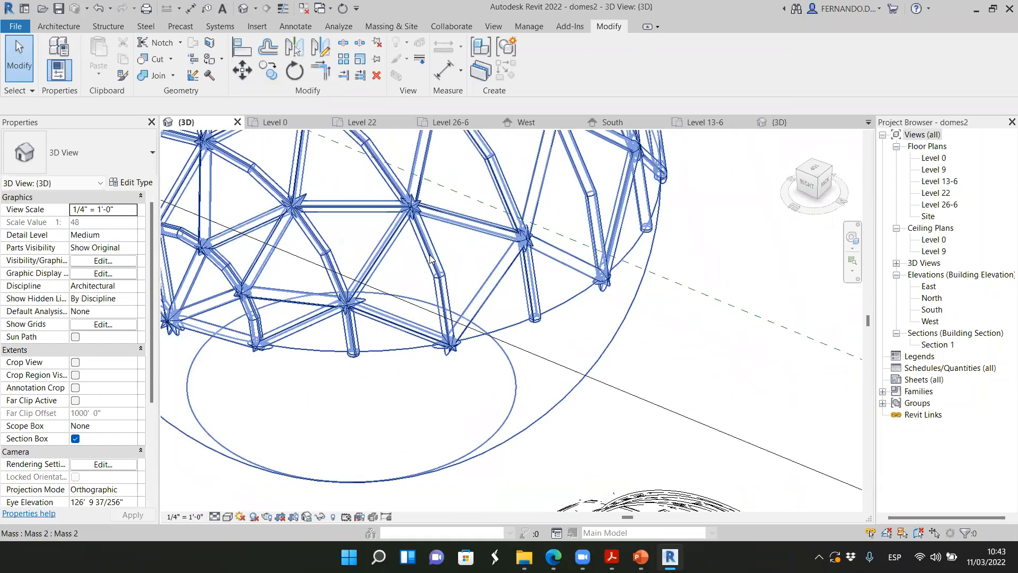
scroll(430, 257, up, 2)
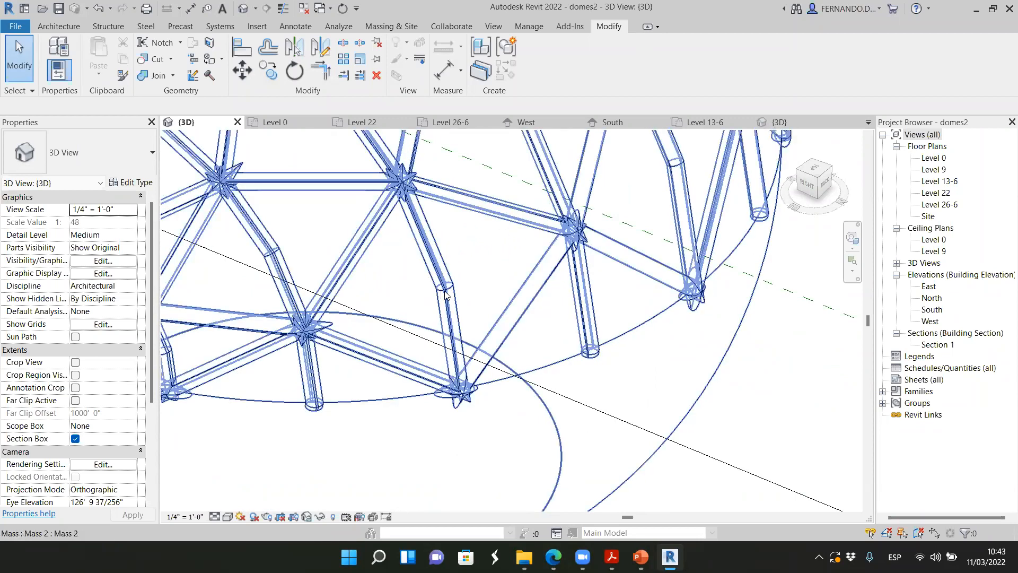
scroll(451, 286, up, 5)
scroll(474, 395, down, 5)
scroll(428, 228, up, 2)
scroll(428, 228, up, 2)
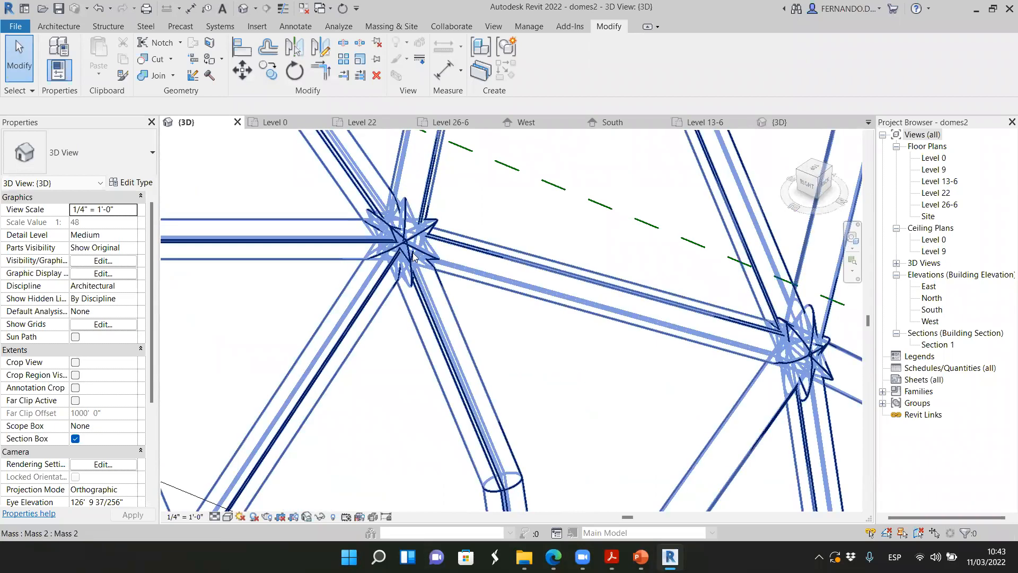
scroll(413, 243, up, 1)
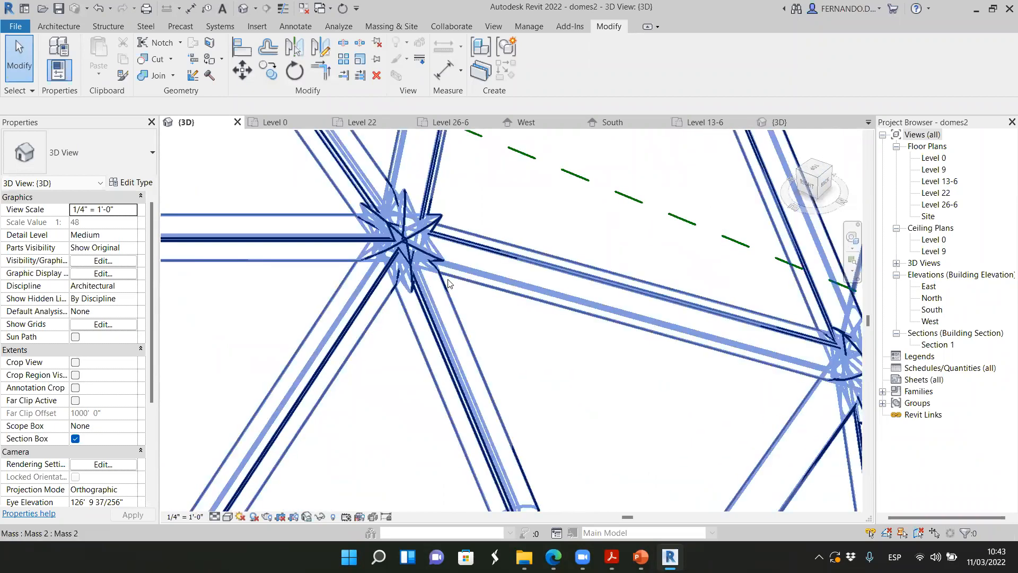
scroll(418, 255, down, 2)
scroll(456, 281, down, 5)
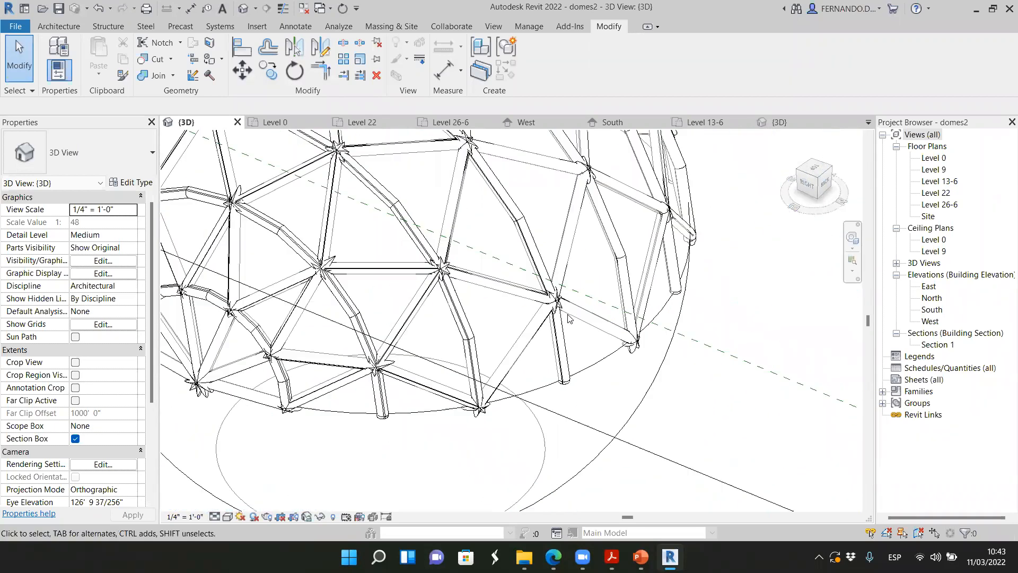
scroll(523, 253, up, 2)
scroll(523, 253, up, 3)
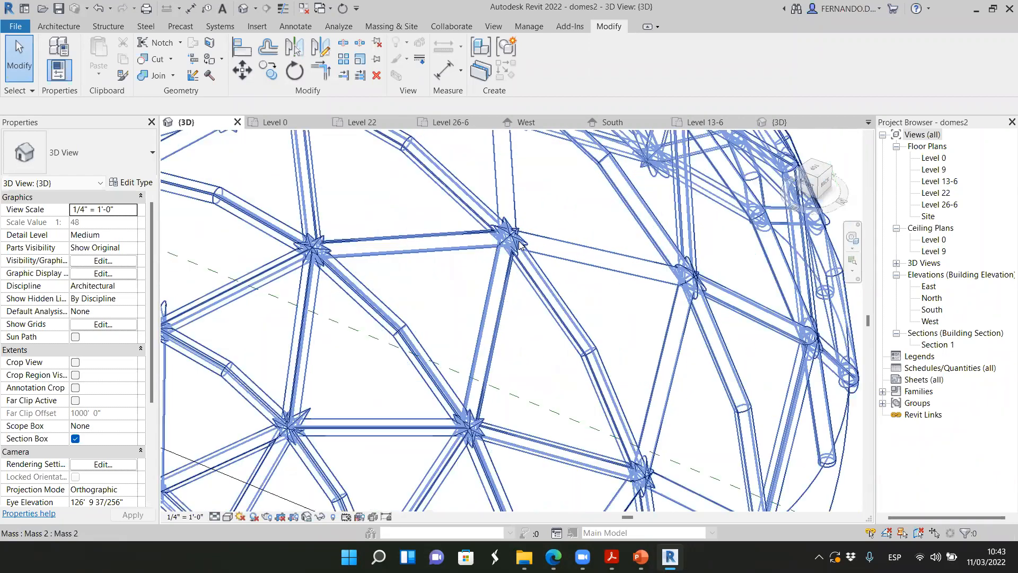
Examine the smaller lattice dome's curved ribs and their crossings as a whole
scroll(528, 303, down, 5)
scroll(529, 303, down, 3)
scroll(575, 324, down, 2)
scroll(587, 495, up, 5)
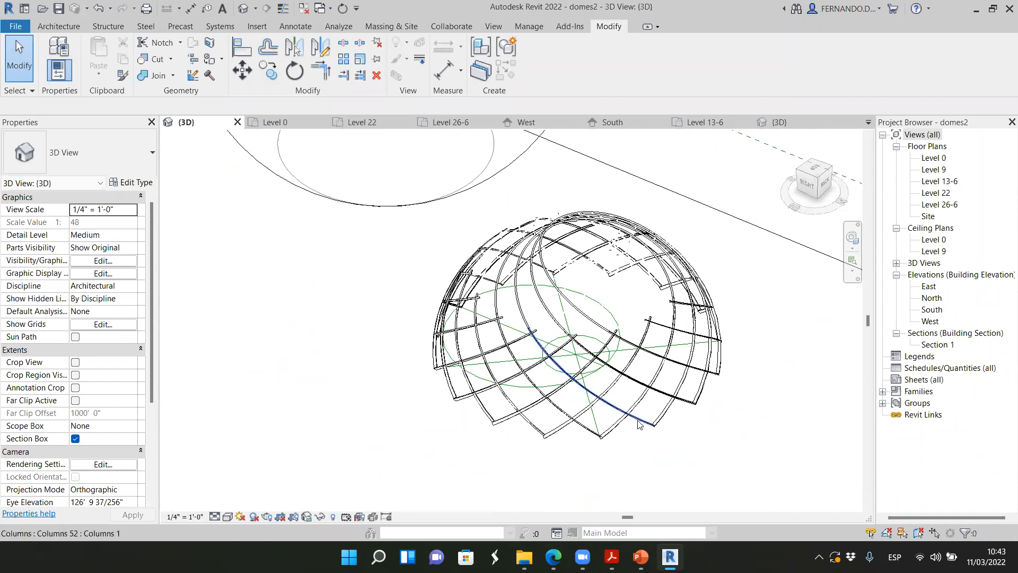
scroll(631, 429, up, 2)
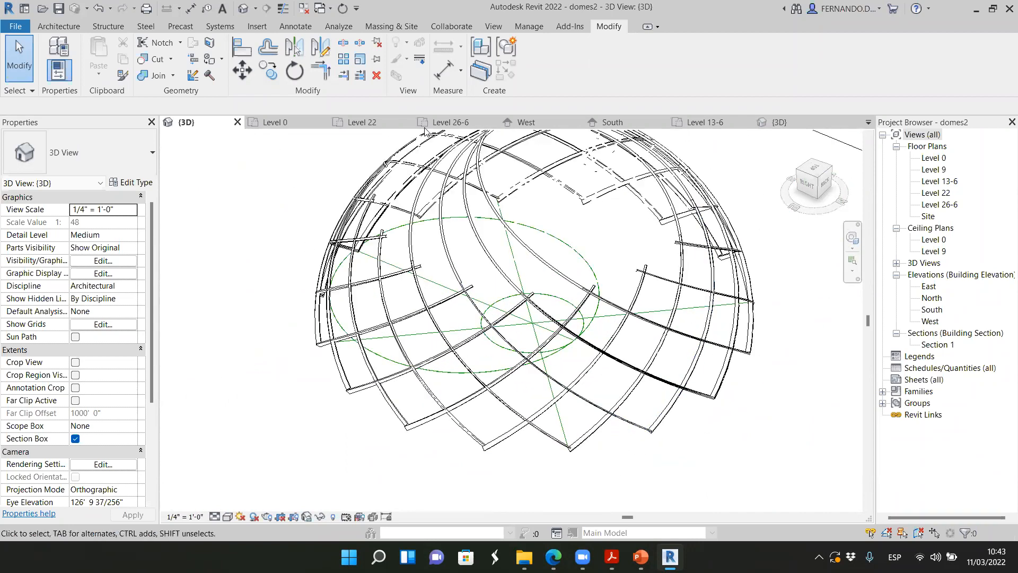